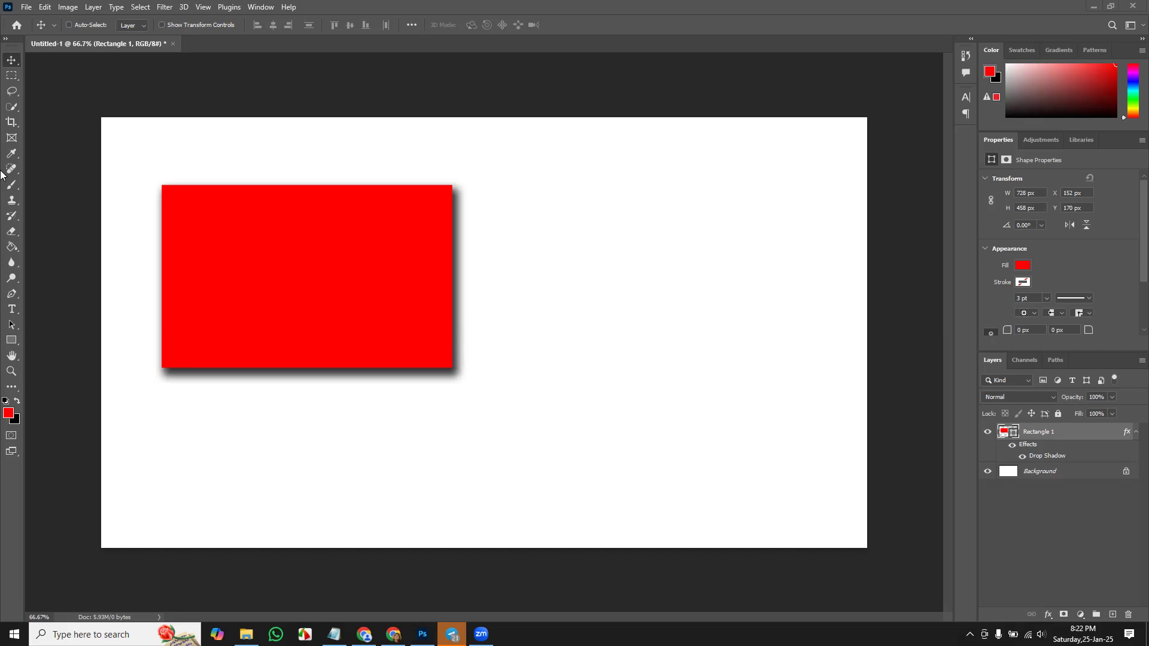
- Open the blending options of the Rectangle 1 layer and add an Outer Glow with the Normal blend mode
{"action": "right_click", "coordinate": [1066, 432]}
{"action": "left_click", "coordinate": [1003, 154]}
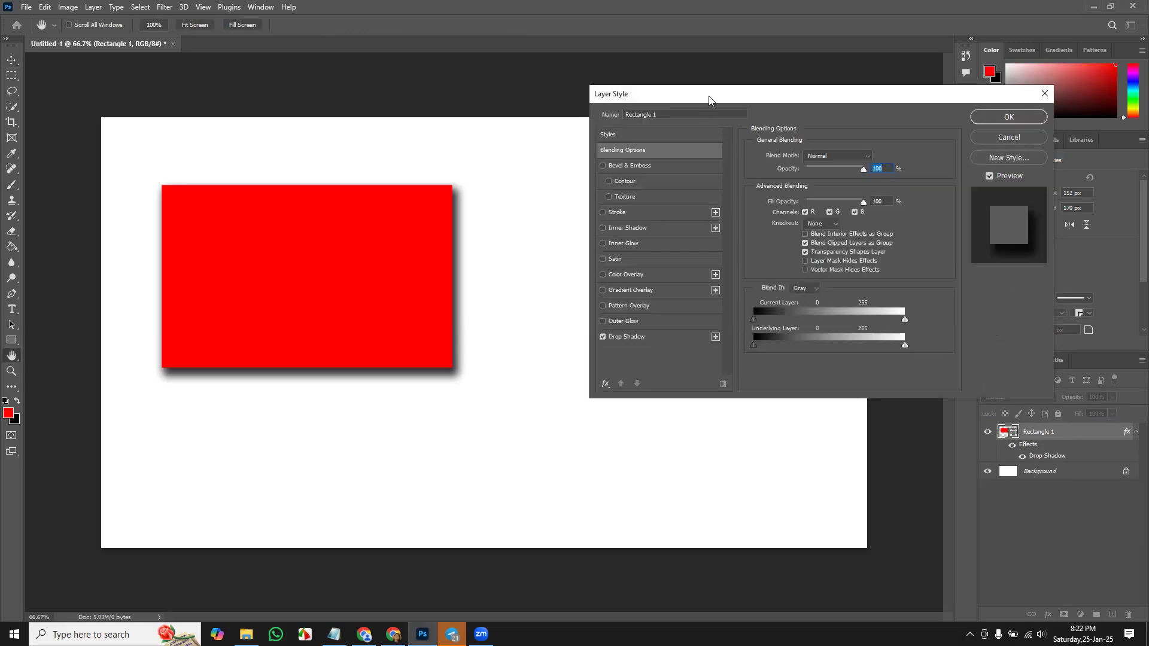
{"action": "left_click_drag", "start_coordinate": [711, 89], "coordinate": [733, 92]}
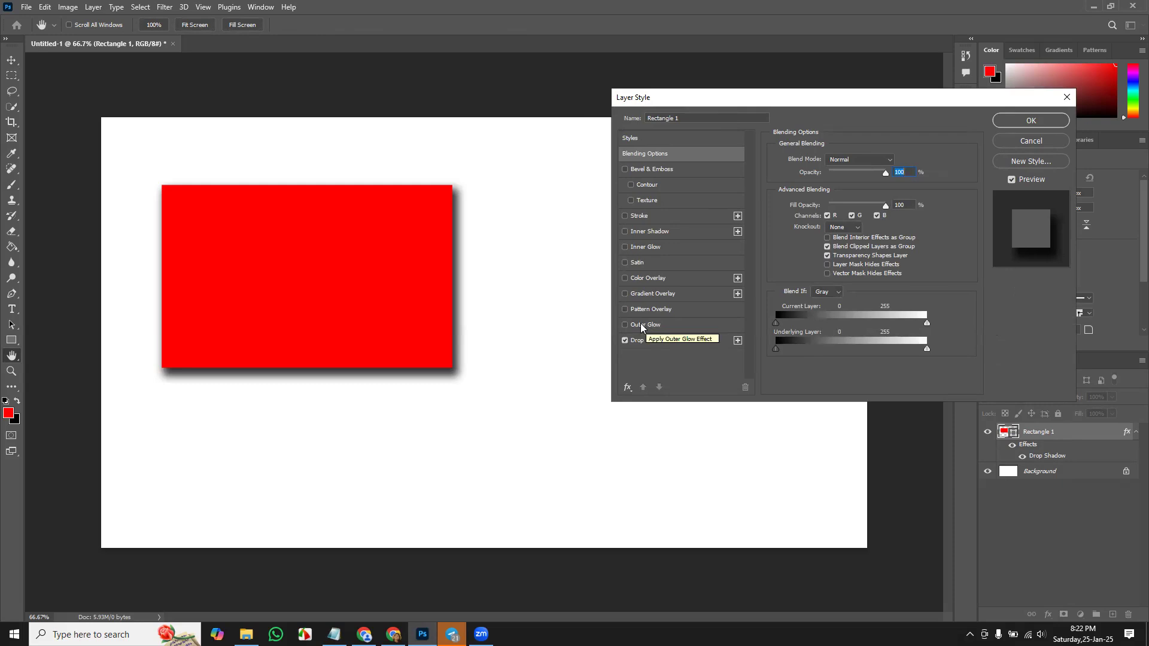
{"action": "left_click", "coordinate": [640, 326]}
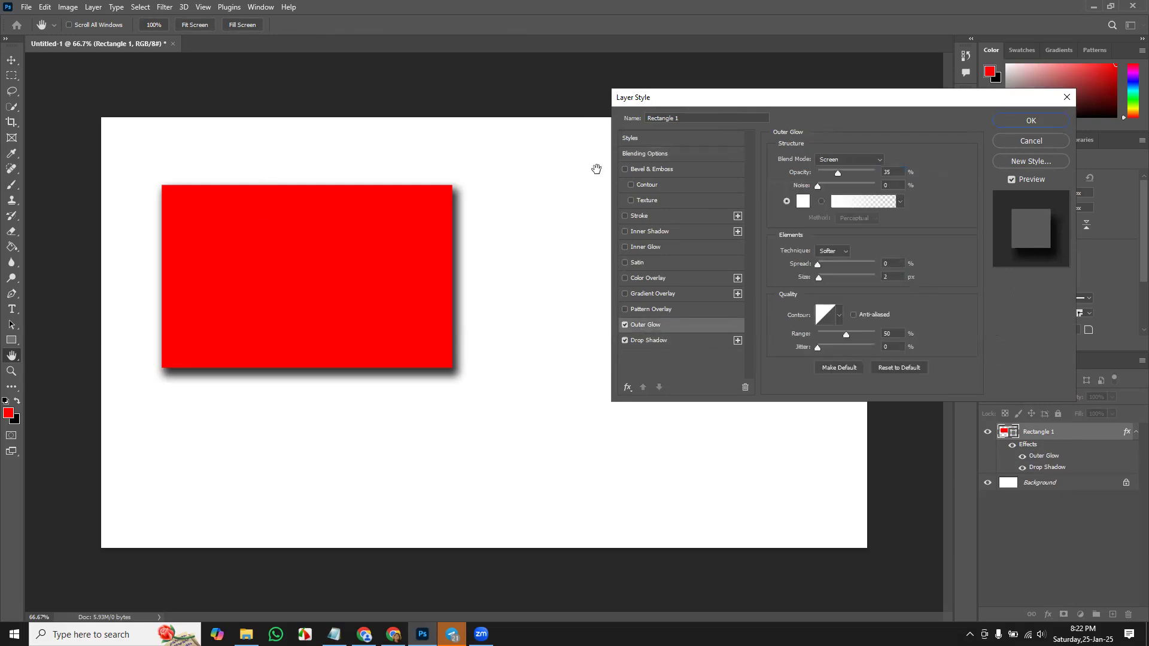
{"action": "left_click", "coordinate": [848, 158]}
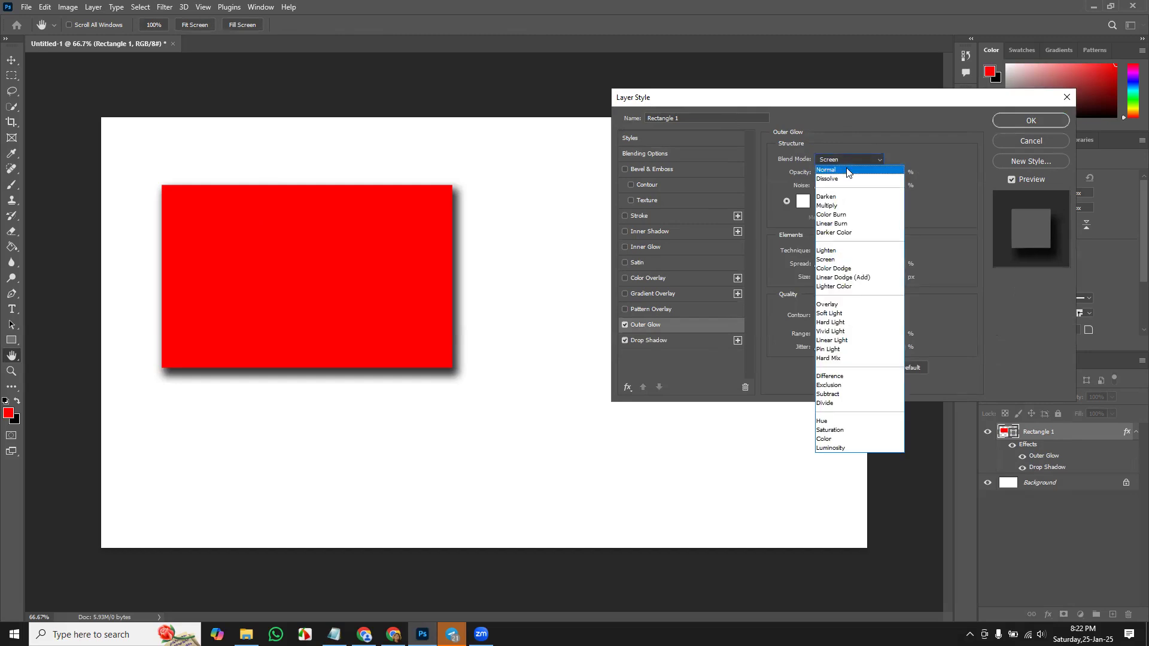
{"action": "left_click", "coordinate": [850, 169]}
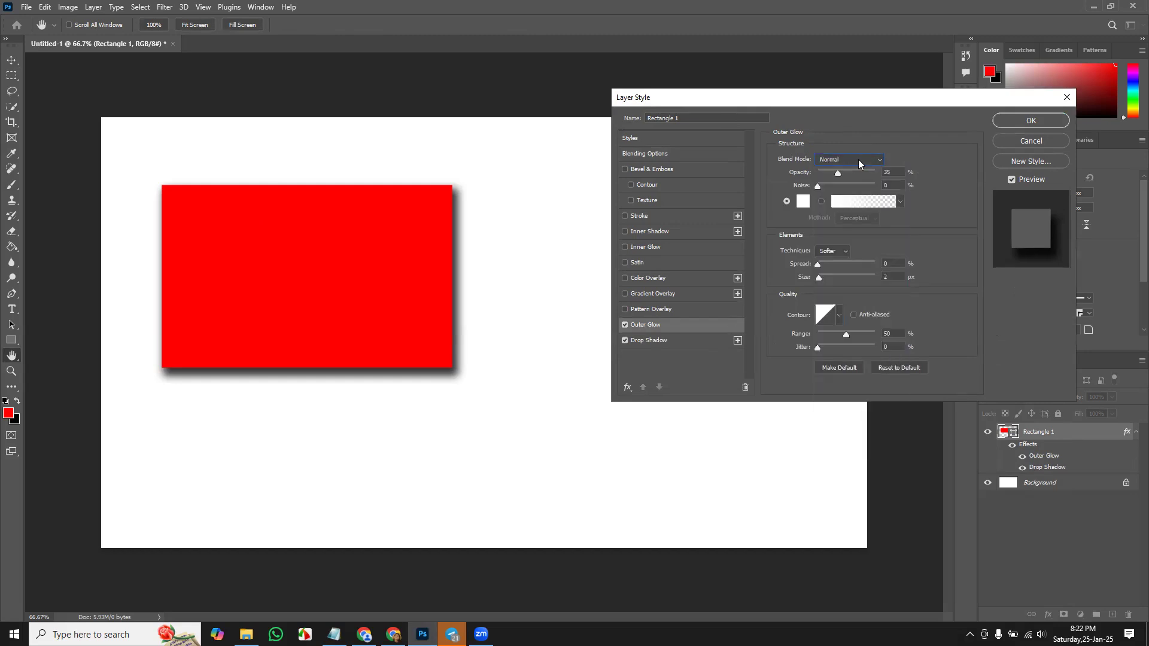
- Set the outer glow colour to magenta ff00ff with 76% opacity, 31% spread and a size of 29 px
{"action": "left_click", "coordinate": [803, 201]}
{"action": "left_click", "coordinate": [776, 311]}
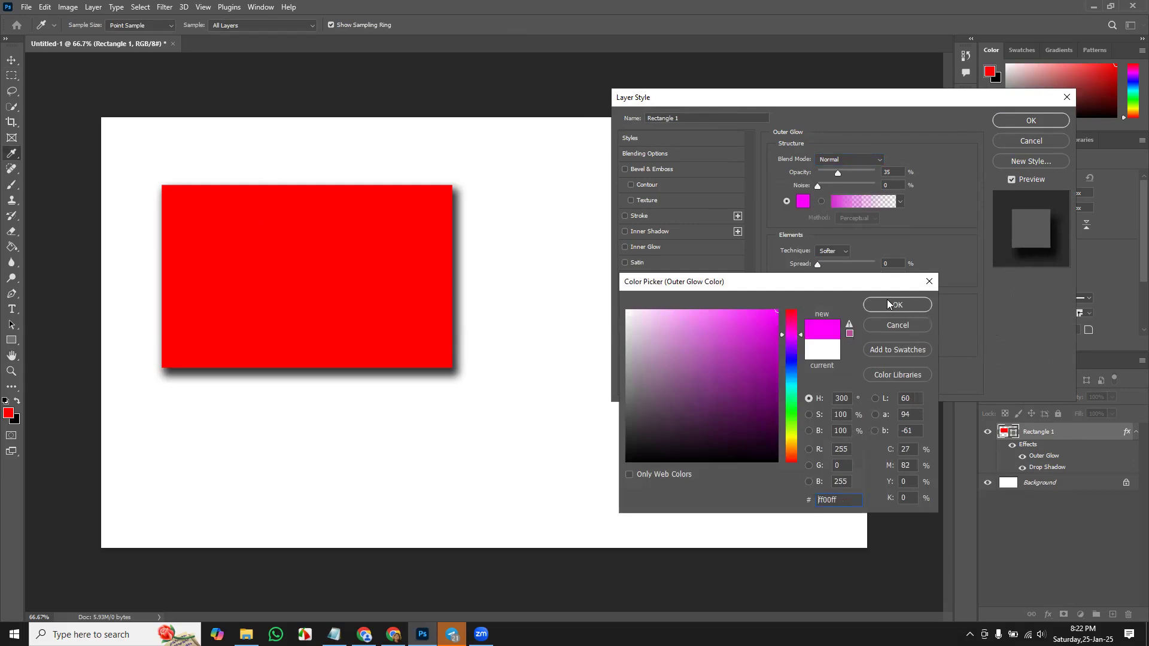
{"action": "left_click", "coordinate": [887, 301]}
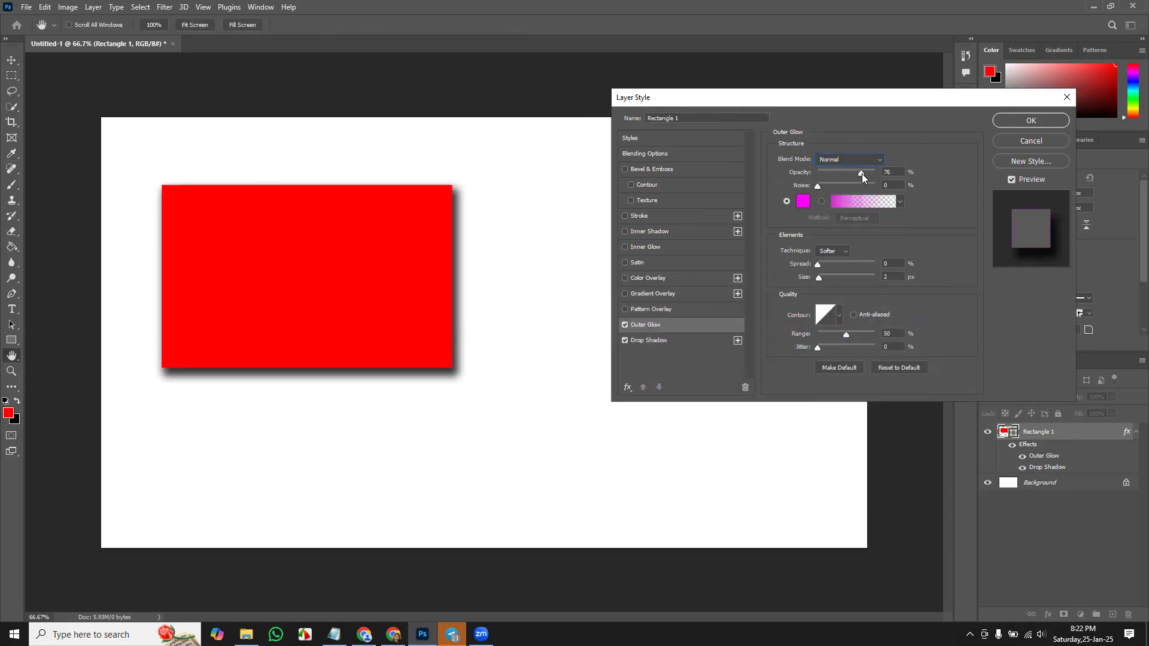
{"action": "mouse_move", "coordinate": [817, 265]}
{"action": "left_mouse_down"}
{"action": "mouse_move", "coordinate": [836, 265]}
{"action": "mouse_move", "coordinate": [828, 278]}
{"action": "left_mouse_up"}
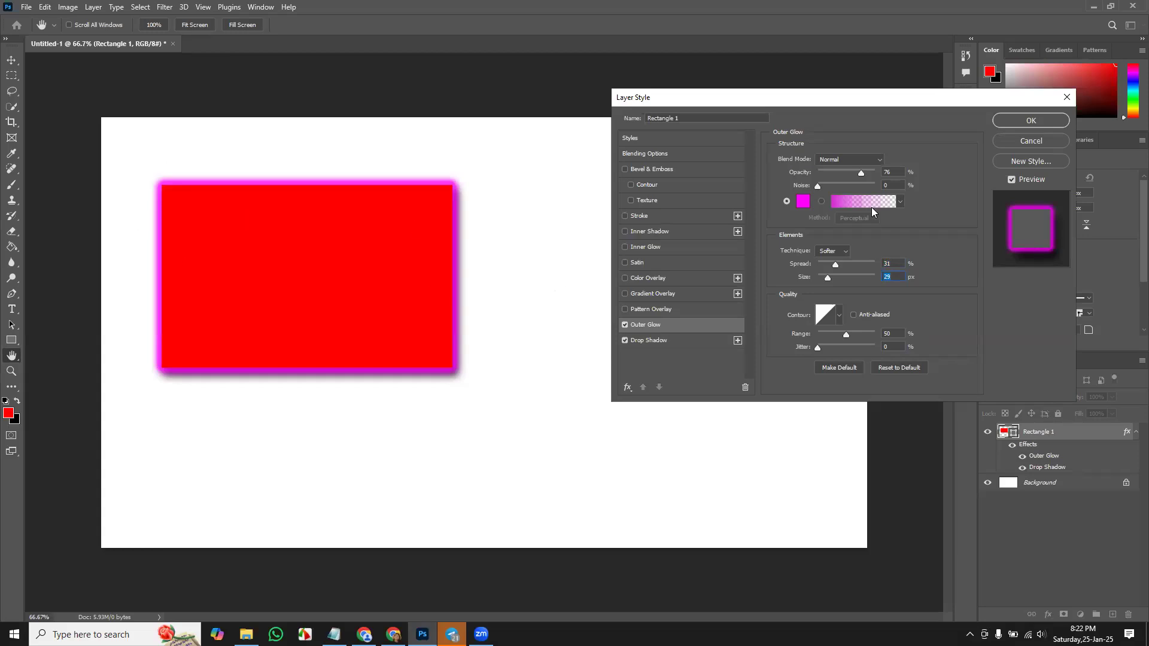
- Turn off the Outer Glow and Drop Shadow effects and add a Pattern Overlay with the red and black checkerboard pattern
{"action": "left_click", "coordinate": [624, 325]}
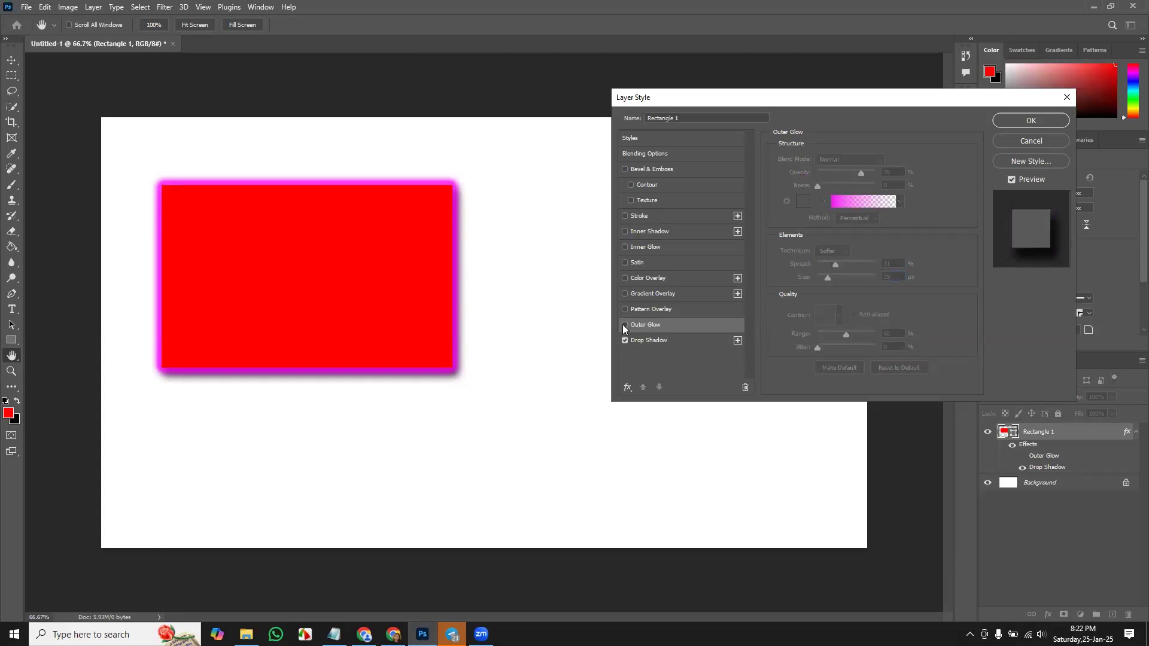
{"action": "left_click", "coordinate": [625, 340]}
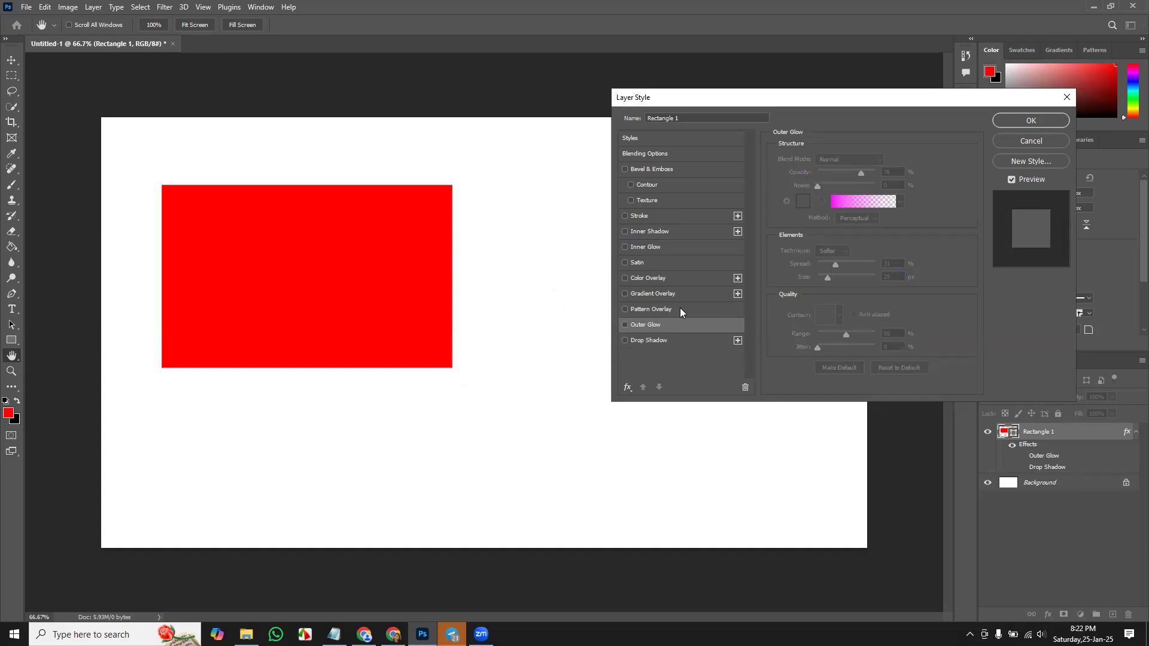
{"action": "left_click", "coordinate": [636, 310]}
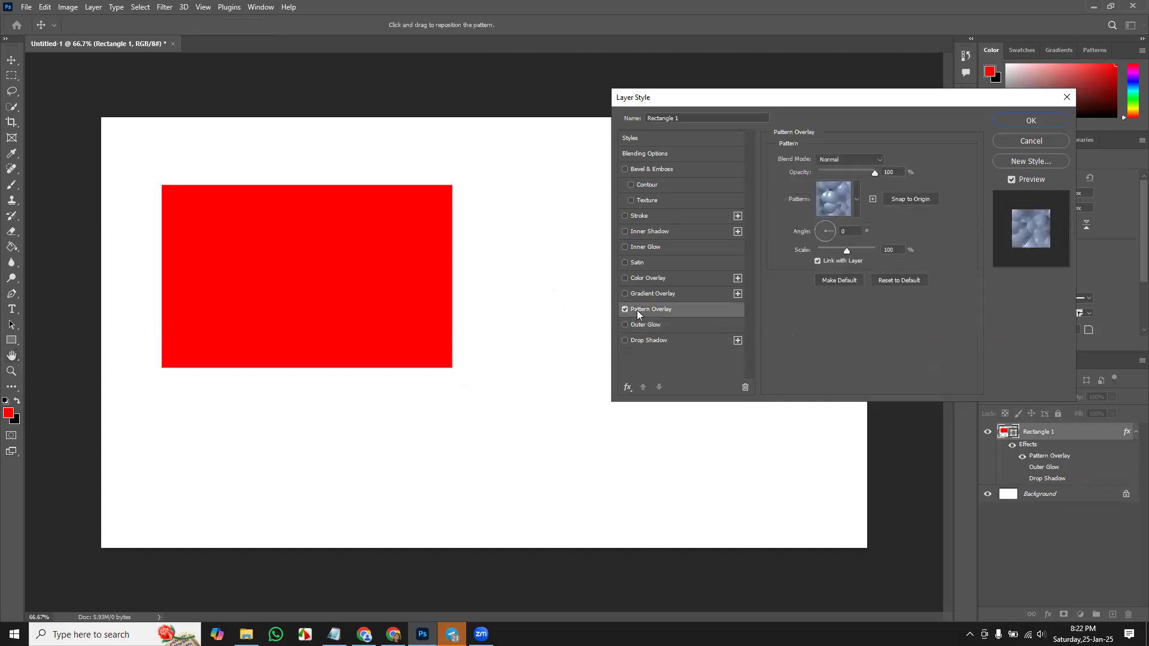
{"action": "left_click", "coordinate": [857, 207]}
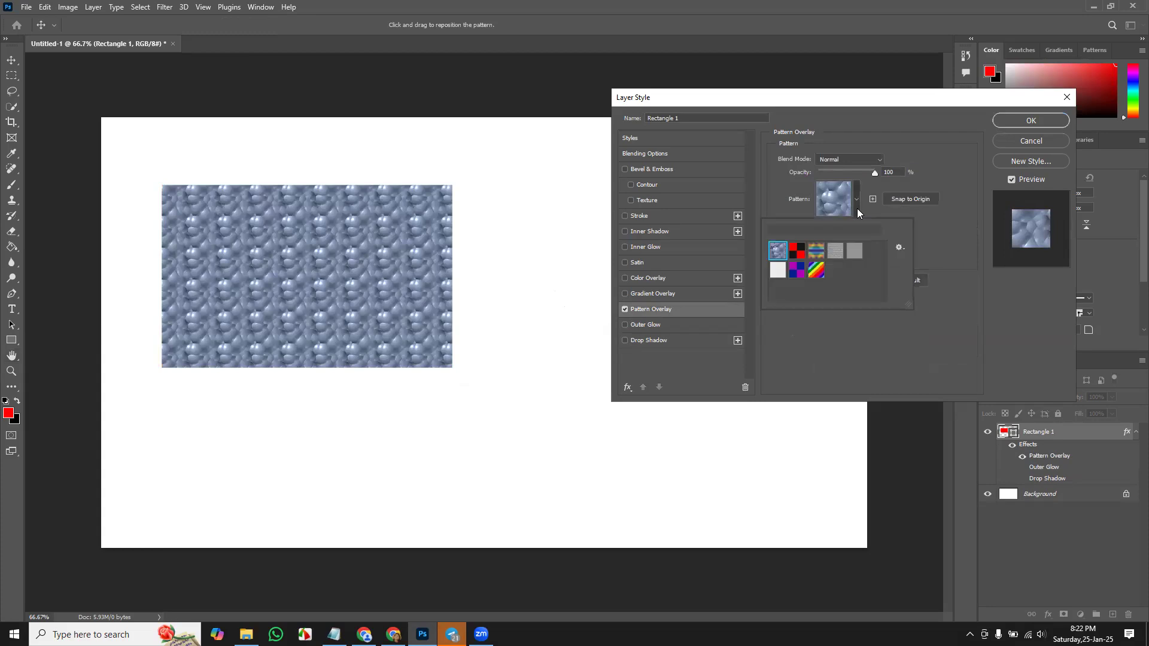
{"action": "left_click", "coordinate": [795, 253]}
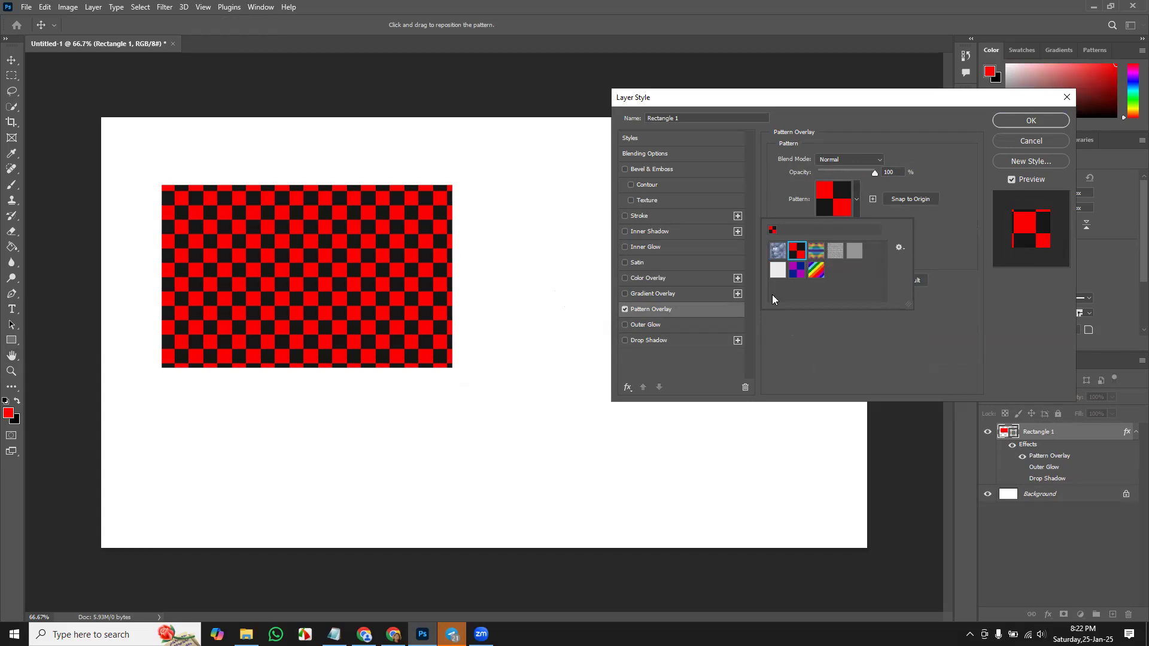
- Try the other pattern presets on the rectangle, including the purple-blue checkerboard and rainbow stripes, and settle on the blue-grey bubble pattern
{"action": "left_click", "coordinate": [816, 252]}
{"action": "left_click", "coordinate": [834, 250]}
{"action": "left_click", "coordinate": [855, 250]}
{"action": "left_click", "coordinate": [820, 270]}
{"action": "left_click", "coordinate": [798, 270]}
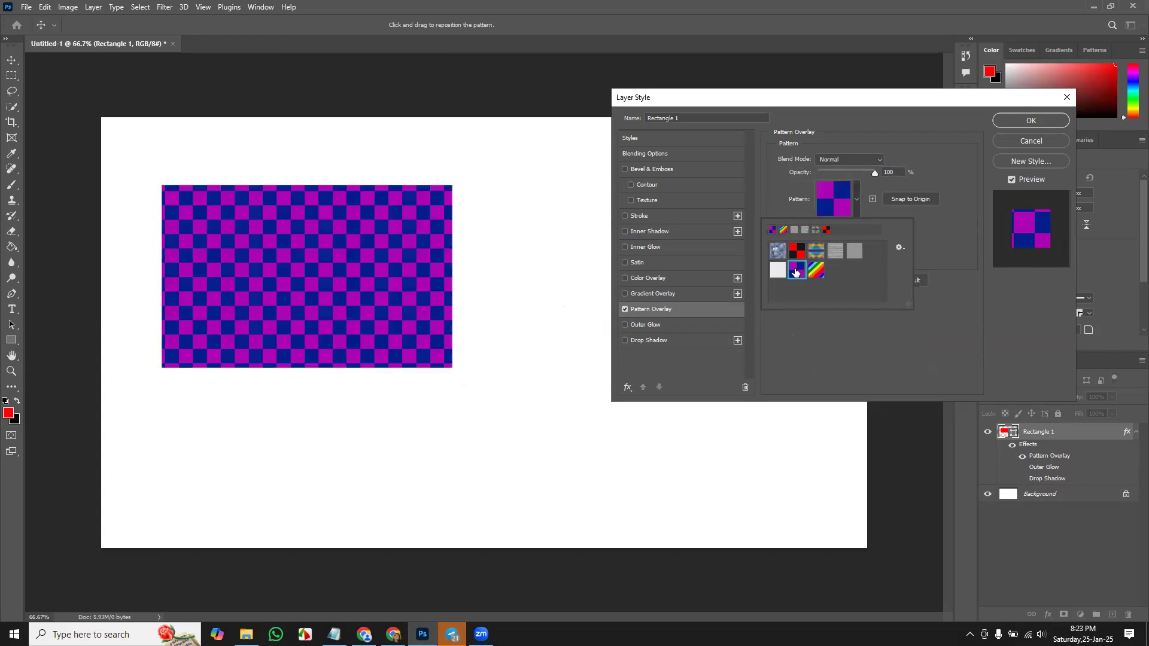
{"action": "left_click", "coordinate": [797, 251]}
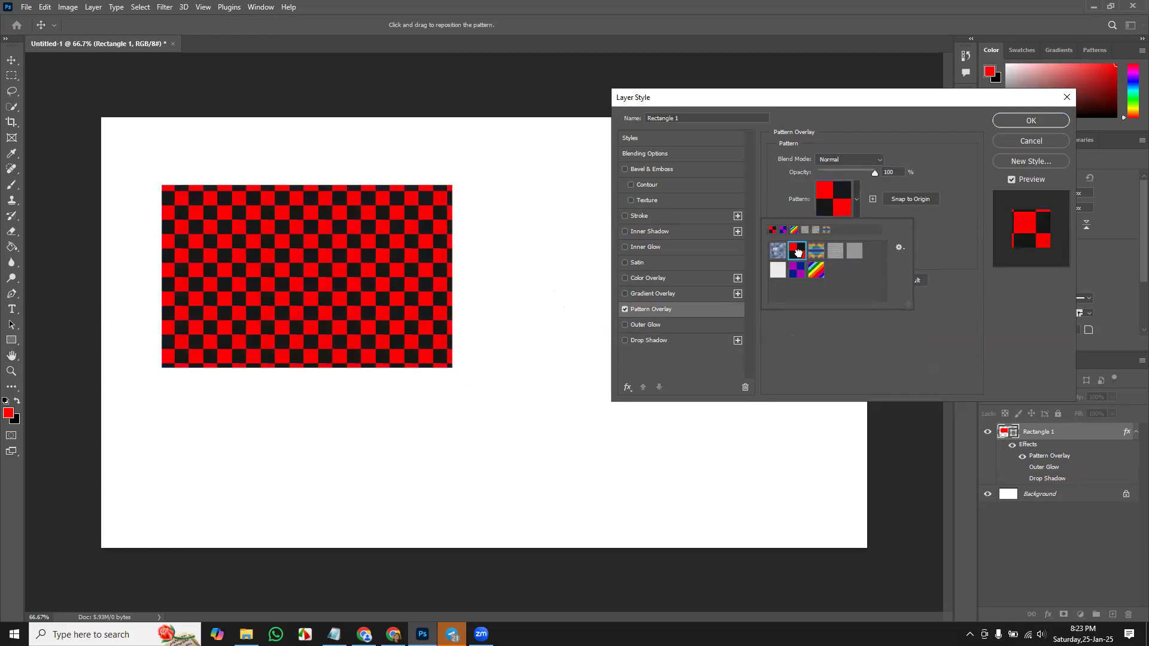
{"action": "left_click", "coordinate": [798, 270]}
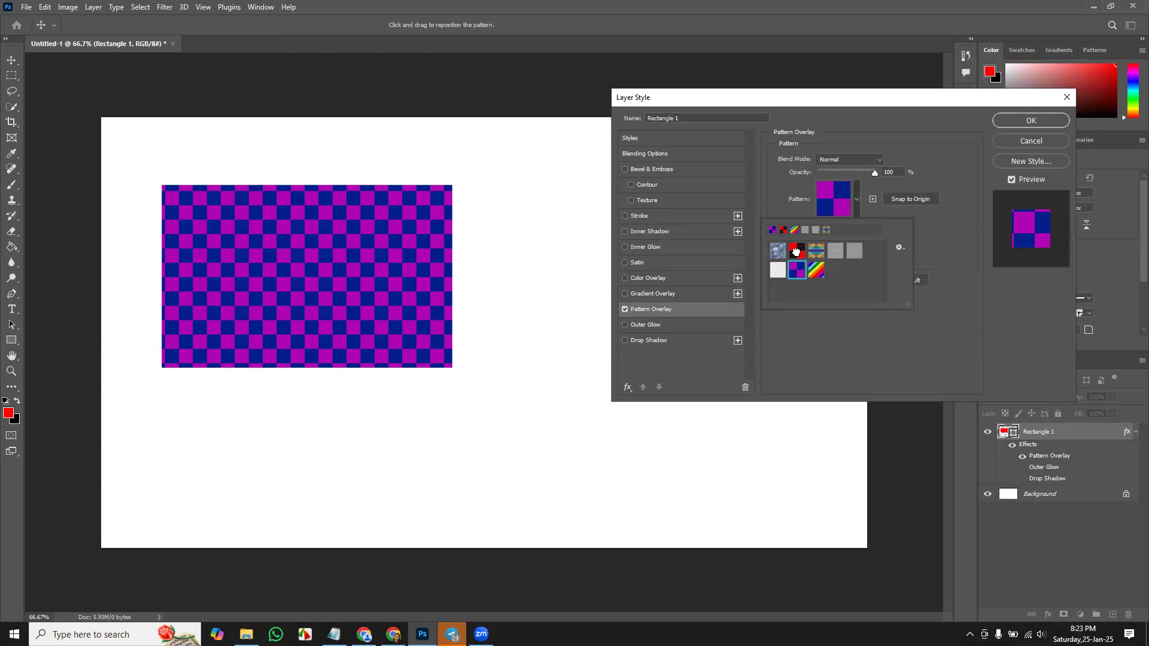
{"action": "left_click", "coordinate": [797, 254]}
{"action": "left_click", "coordinate": [801, 276]}
{"action": "left_click", "coordinate": [814, 271]}
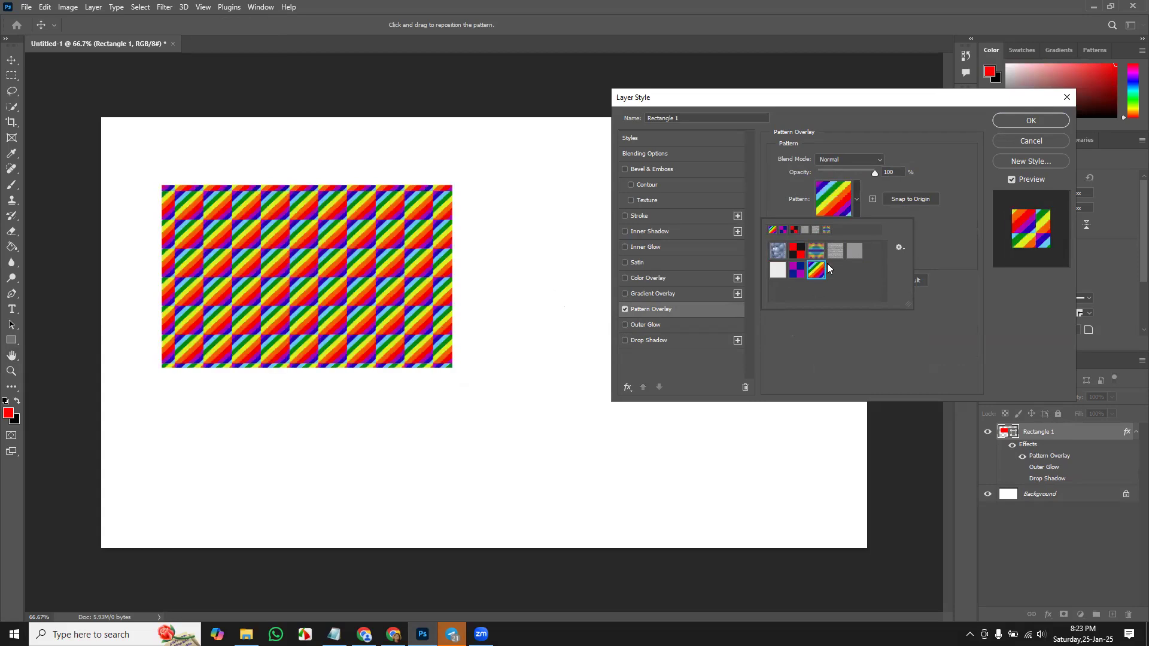
{"action": "left_click", "coordinate": [796, 256]}
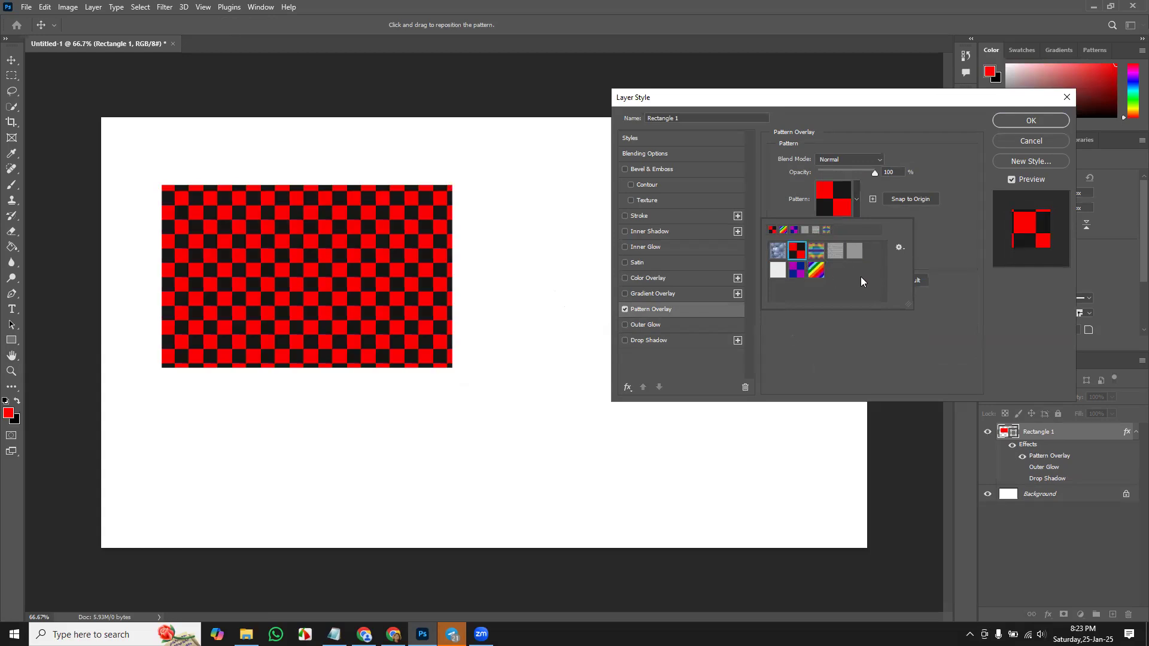
{"action": "left_click", "coordinate": [797, 271]}
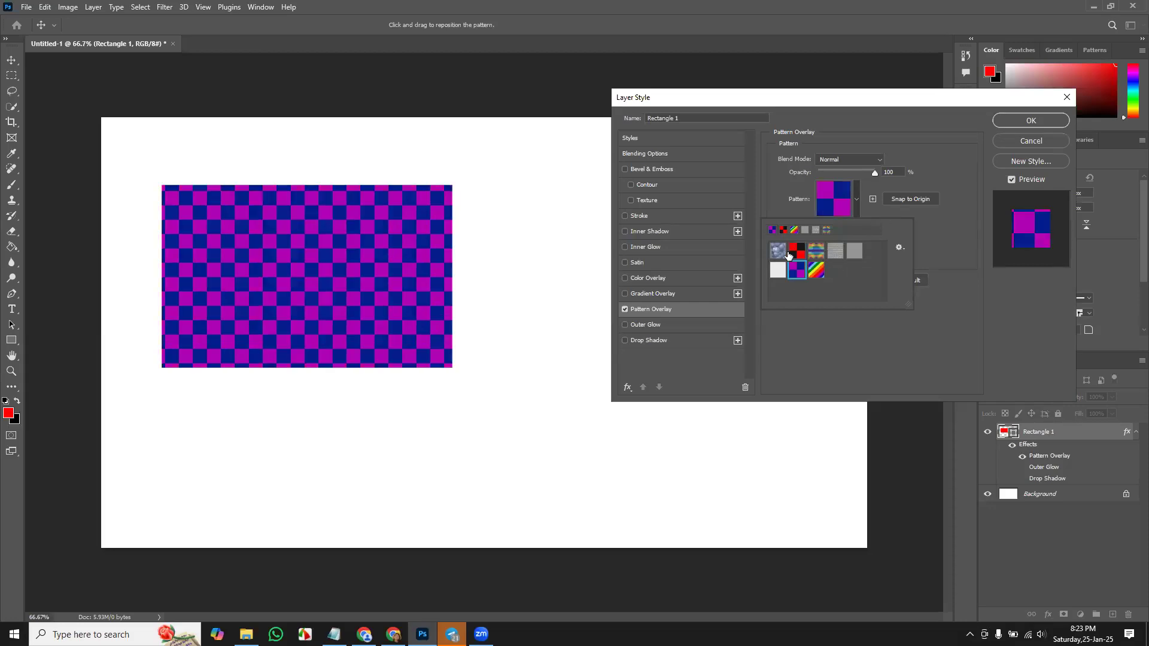
{"action": "left_click", "coordinate": [779, 251]}
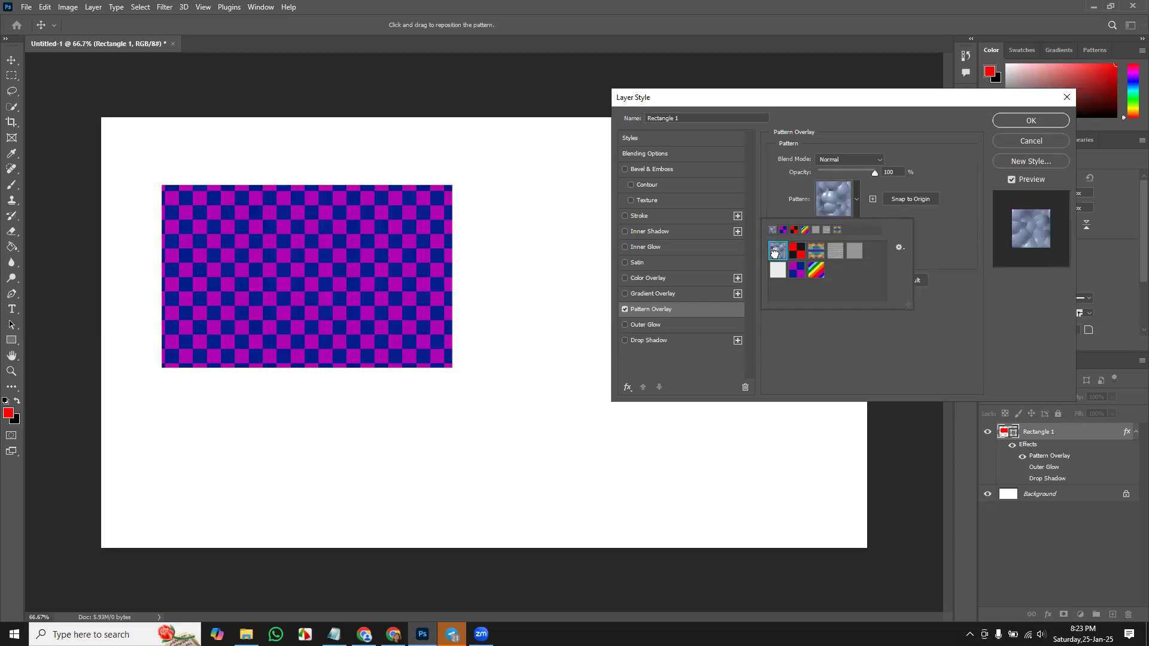
{"action": "left_click", "coordinate": [852, 204]}
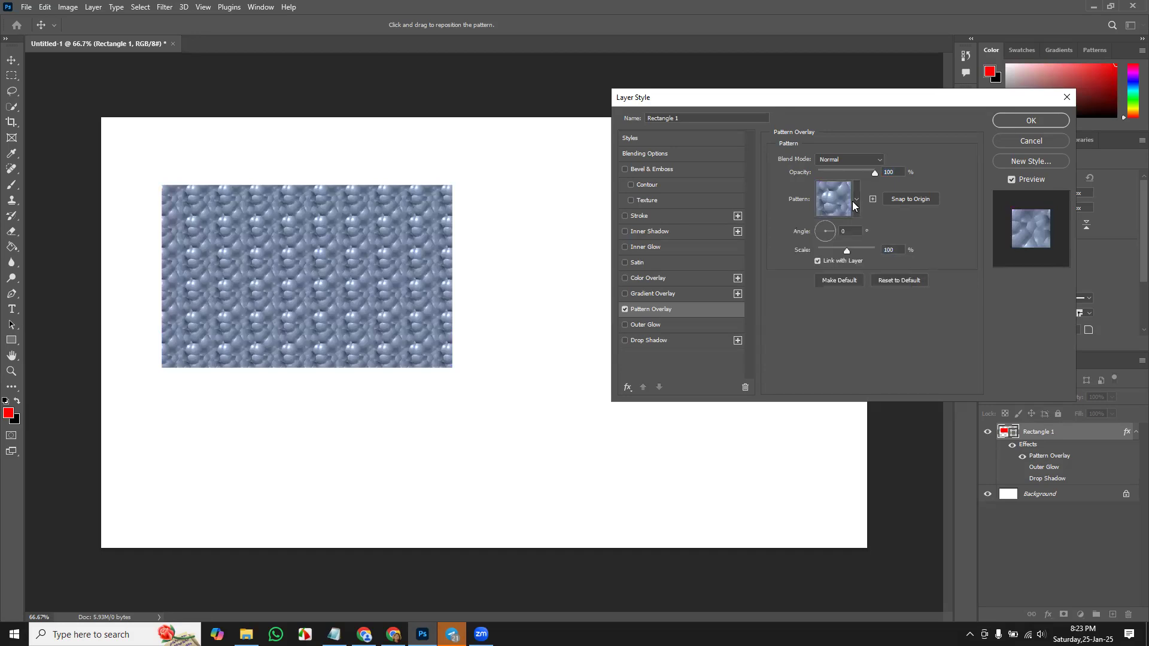
- Set the pattern overlay's opacity to 99% and its scale to 65%
{"action": "mouse_move", "coordinate": [874, 173]}
{"action": "left_mouse_down"}
{"action": "mouse_move", "coordinate": [853, 173]}
{"action": "mouse_move", "coordinate": [875, 173]}
{"action": "left_mouse_up"}
{"action": "left_click_drag", "start_coordinate": [847, 251], "coordinate": [823, 252]}
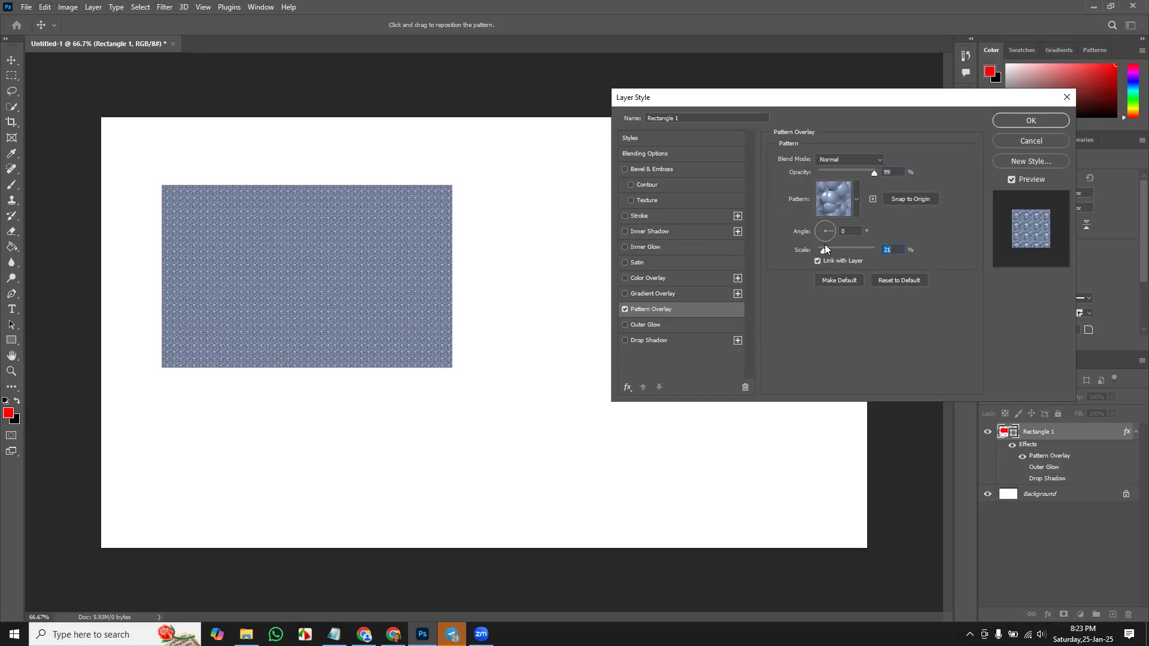
{"action": "mouse_move", "coordinate": [823, 251]}
{"action": "left_mouse_down"}
{"action": "mouse_move", "coordinate": [857, 251]}
{"action": "mouse_move", "coordinate": [836, 255]}
{"action": "left_mouse_up"}
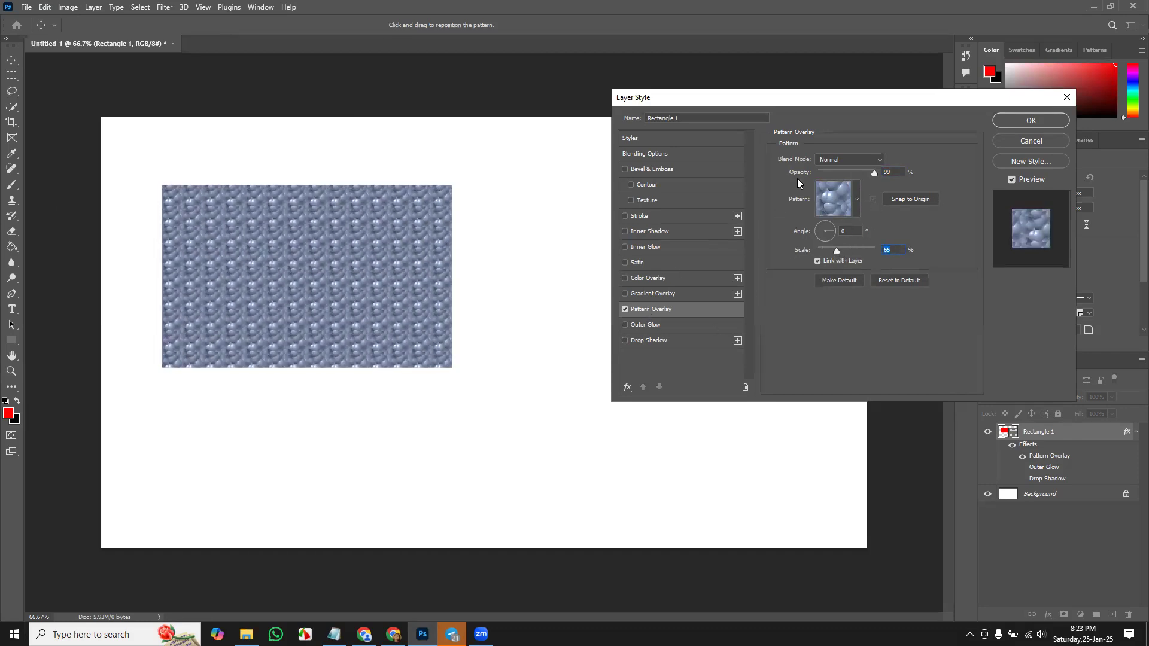
- Replace the Pattern Overlay with a Gradient Overlay on the rectangle and show the gradient settings
{"action": "left_click", "coordinate": [625, 309]}
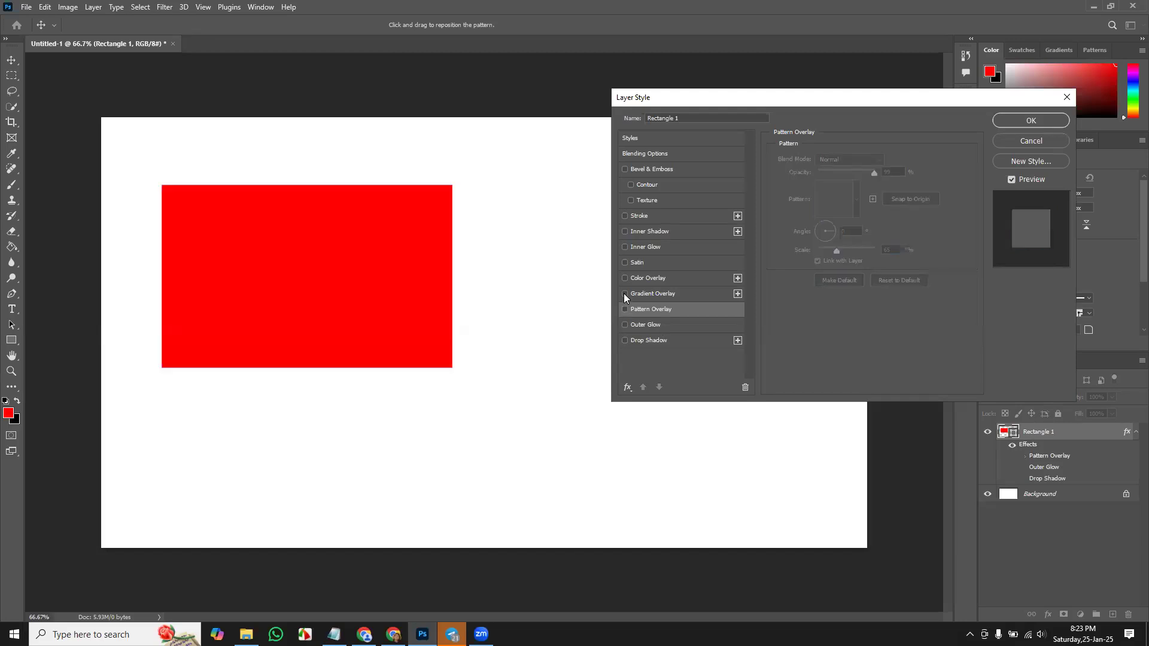
{"action": "left_click", "coordinate": [624, 294]}
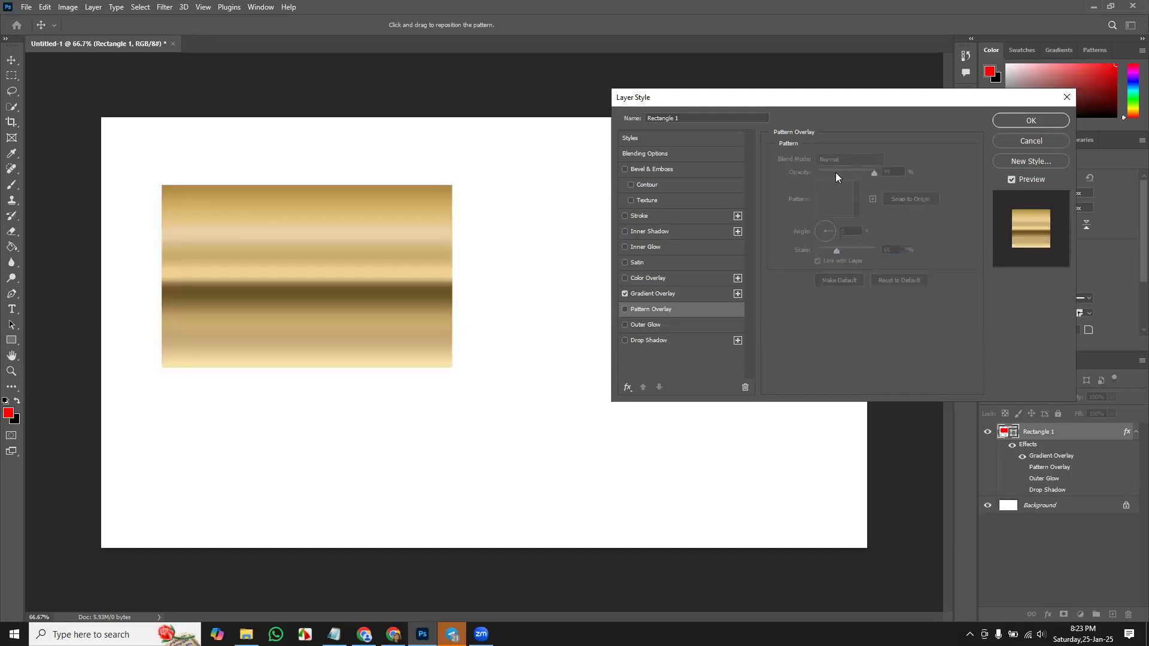
{"action": "left_click", "coordinate": [685, 294]}
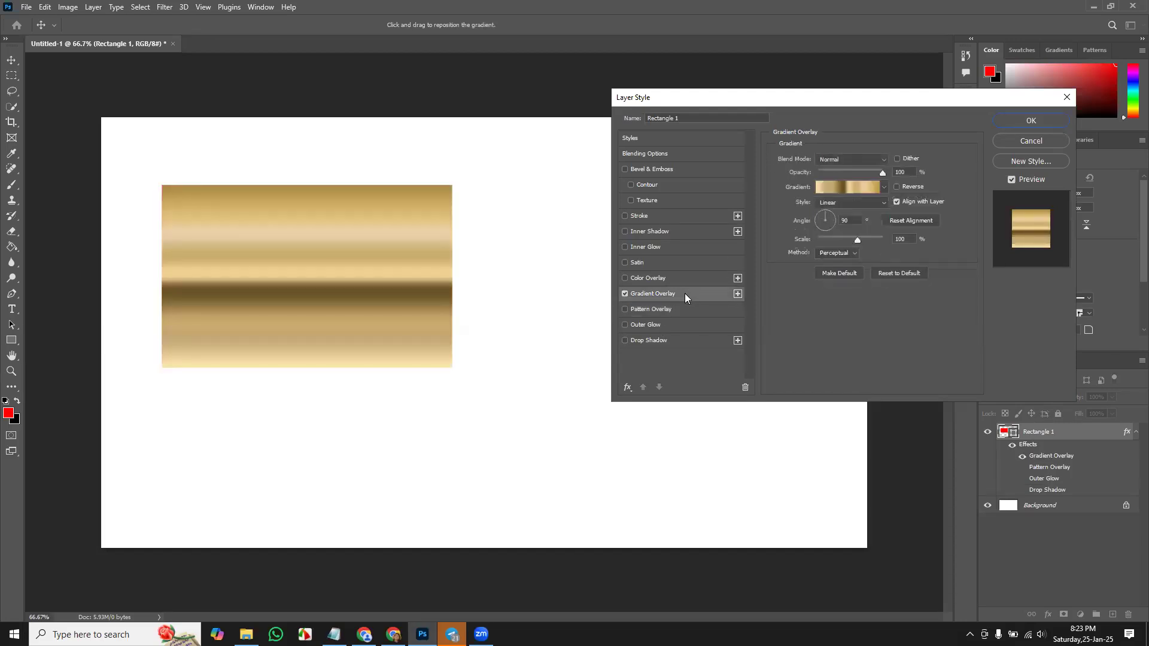
- Apply the Pink Red Blue gradient preset to the rectangle's Gradient Overlay
{"action": "left_click", "coordinate": [884, 186]}
{"action": "scroll", "coordinate": [847, 241], "scroll_direction": "down", "scroll_amount": 3}
{"action": "scroll", "coordinate": [847, 241], "scroll_direction": "down", "scroll_amount": 4}
{"action": "scroll", "coordinate": [854, 262], "scroll_direction": "down", "scroll_amount": 3}
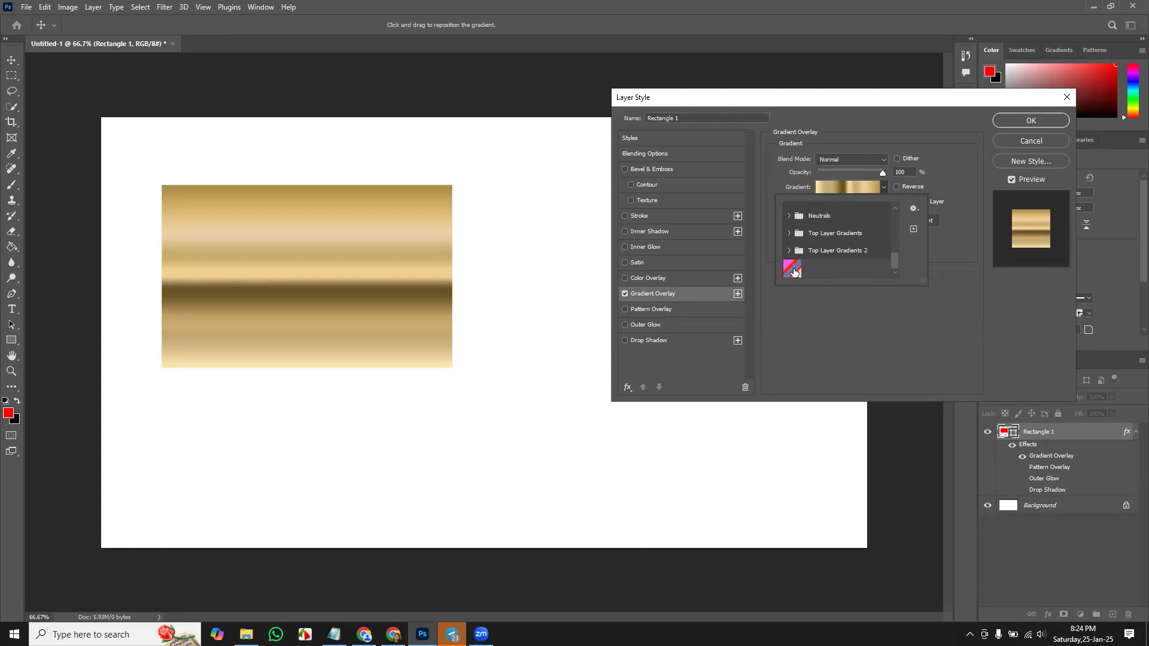
{"action": "left_click", "coordinate": [793, 273]}
- Examine the gradient preset folders, including the contents of Basics, Blues and Purples
{"action": "scroll", "coordinate": [841, 264], "scroll_direction": "up", "scroll_amount": 2}
{"action": "scroll", "coordinate": [840, 265], "scroll_direction": "up", "scroll_amount": 4}
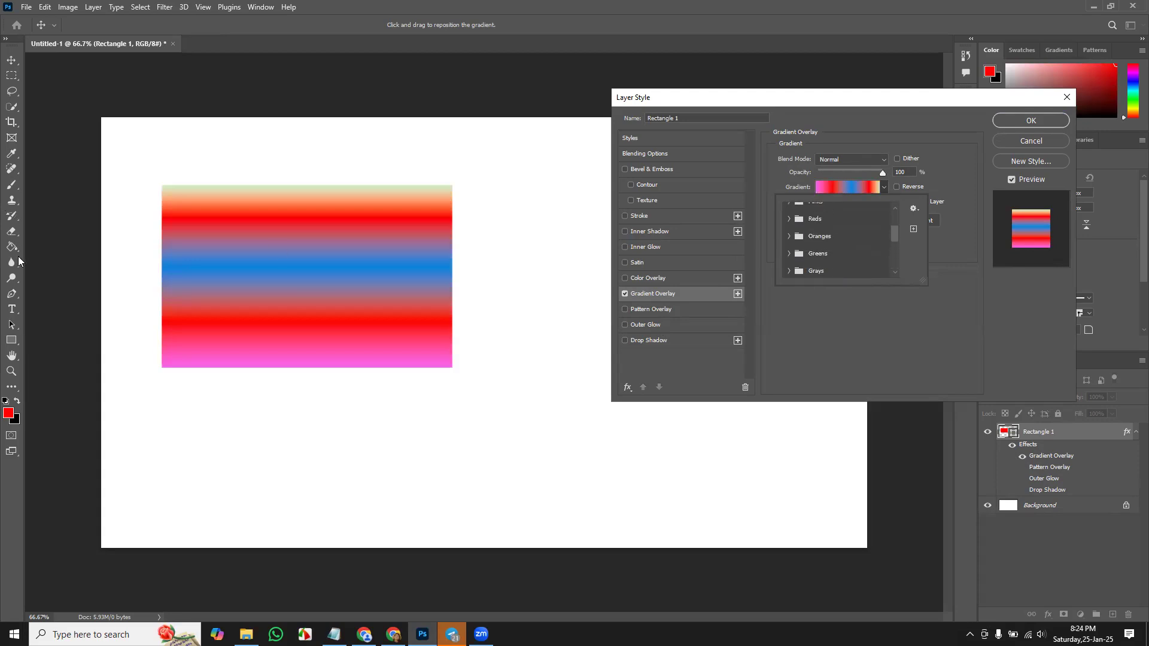
{"action": "scroll", "coordinate": [828, 244], "scroll_direction": "up", "scroll_amount": 1}
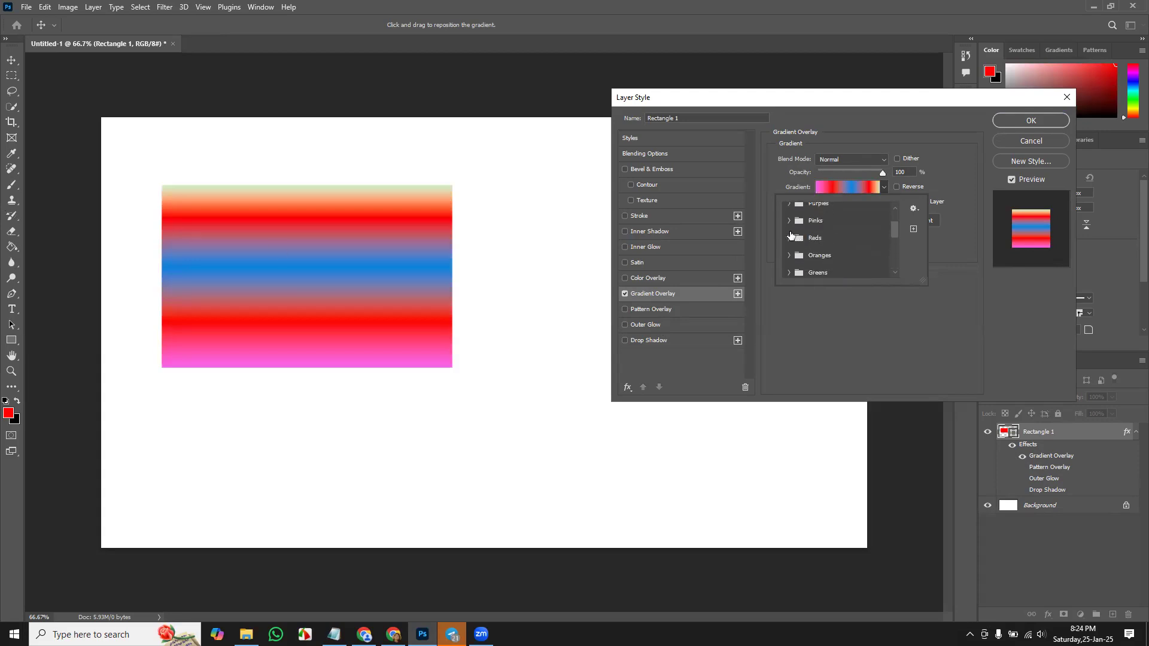
{"action": "scroll", "coordinate": [808, 230], "scroll_direction": "up", "scroll_amount": 2}
{"action": "scroll", "coordinate": [828, 231], "scroll_direction": "up", "scroll_amount": 1}
{"action": "left_click", "coordinate": [789, 211]}
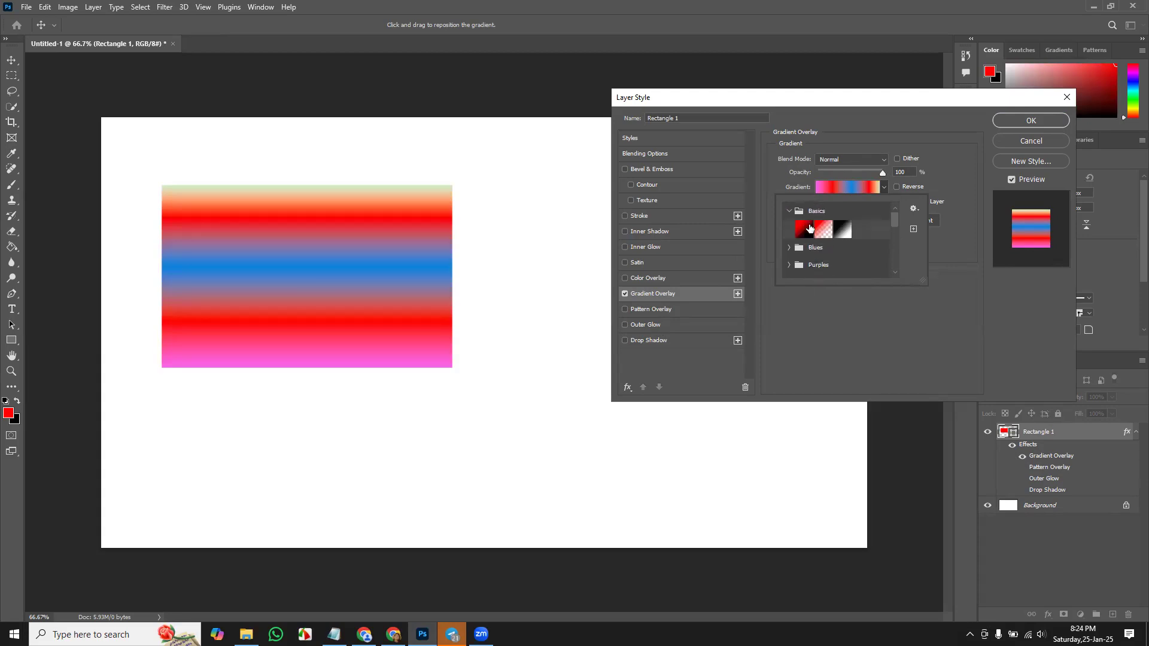
{"action": "left_click", "coordinate": [789, 210]}
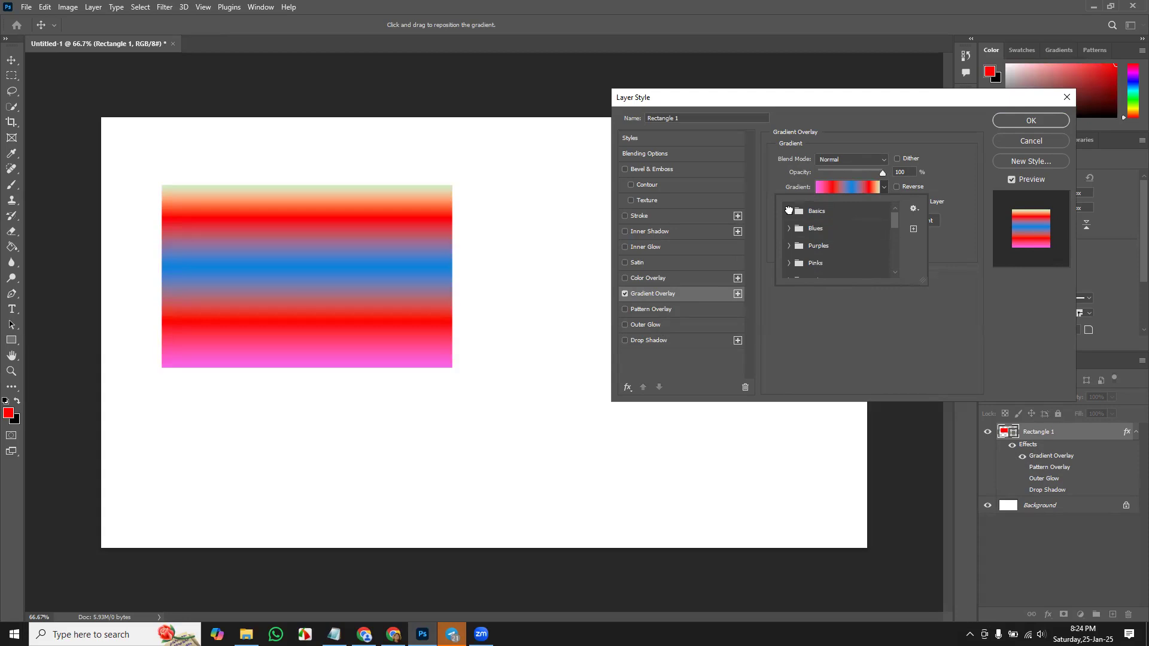
{"action": "left_click", "coordinate": [789, 230]}
{"action": "left_click", "coordinate": [789, 230]}
{"action": "left_click", "coordinate": [788, 246]}
{"action": "left_click", "coordinate": [788, 246]}
{"action": "left_click_drag", "start_coordinate": [894, 220], "coordinate": [900, 186]}
- Try adding red colour stops at 40% and 12% in the Gradient Editor, move an existing red stop, and discard the edits
{"action": "left_click", "coordinate": [879, 187]}
{"action": "left_click", "coordinate": [878, 186]}
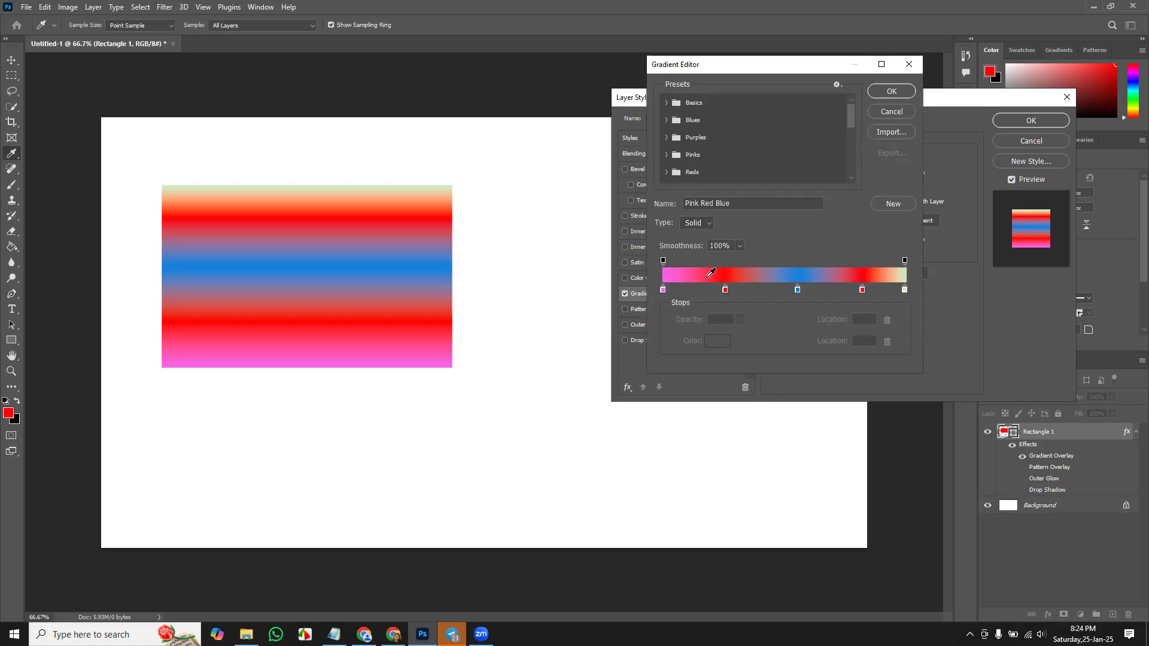
{"action": "left_click", "coordinate": [760, 290]}
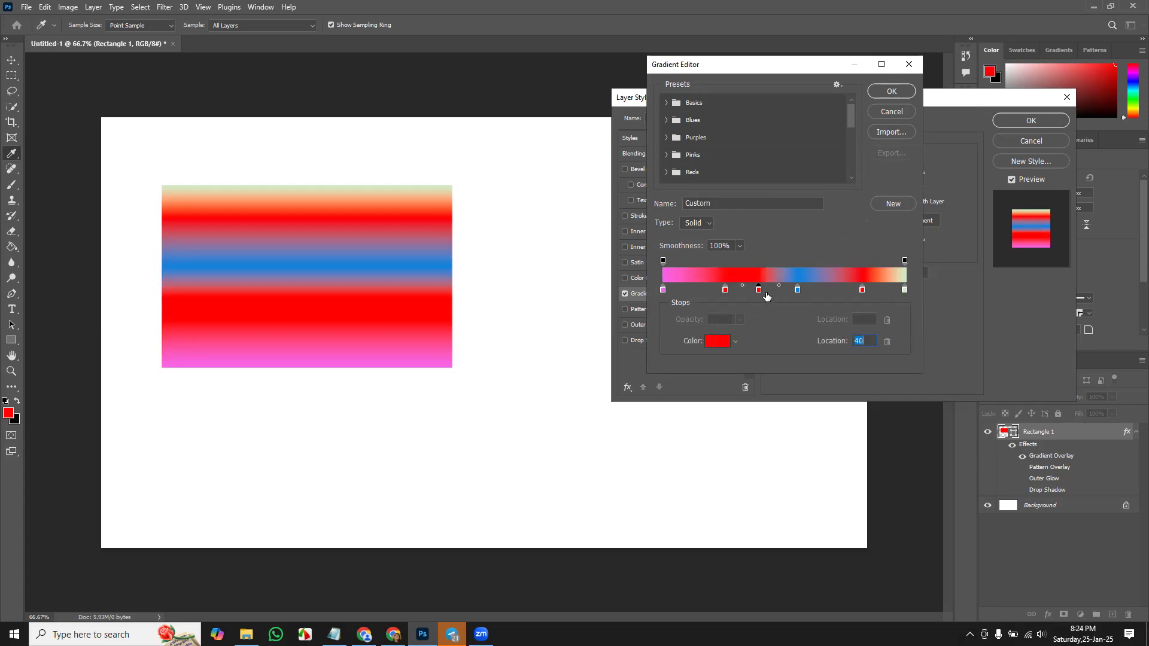
{"action": "left_click", "coordinate": [693, 290]}
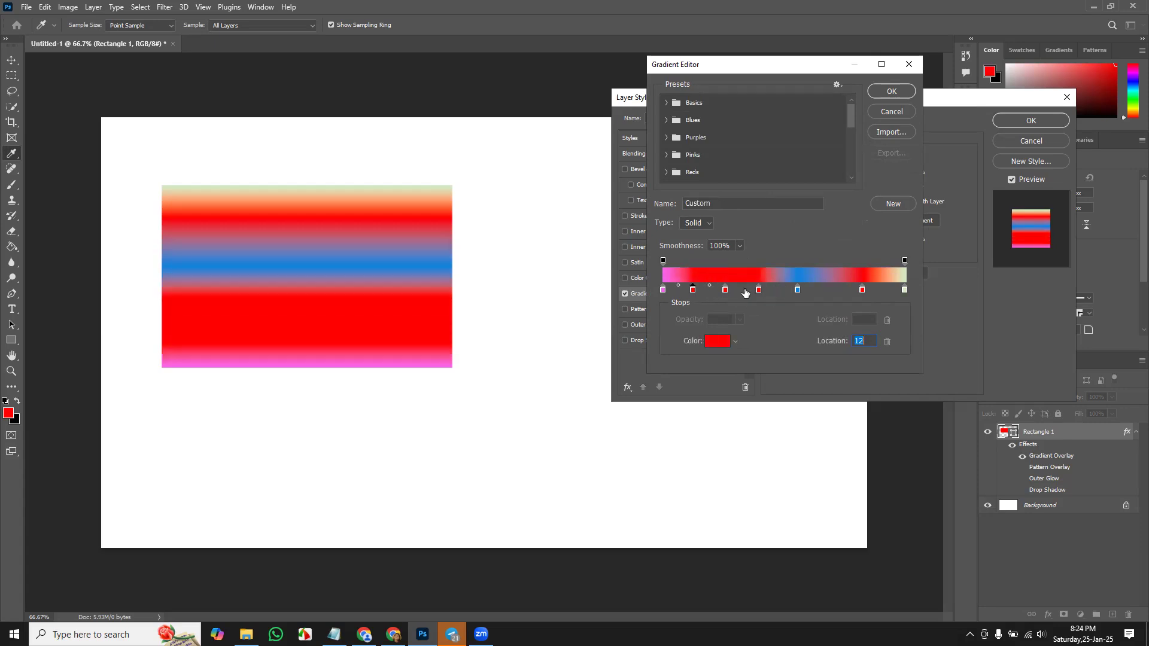
{"action": "left_click_drag", "start_coordinate": [724, 291], "coordinate": [794, 315]}
{"action": "left_click", "coordinate": [898, 110]}
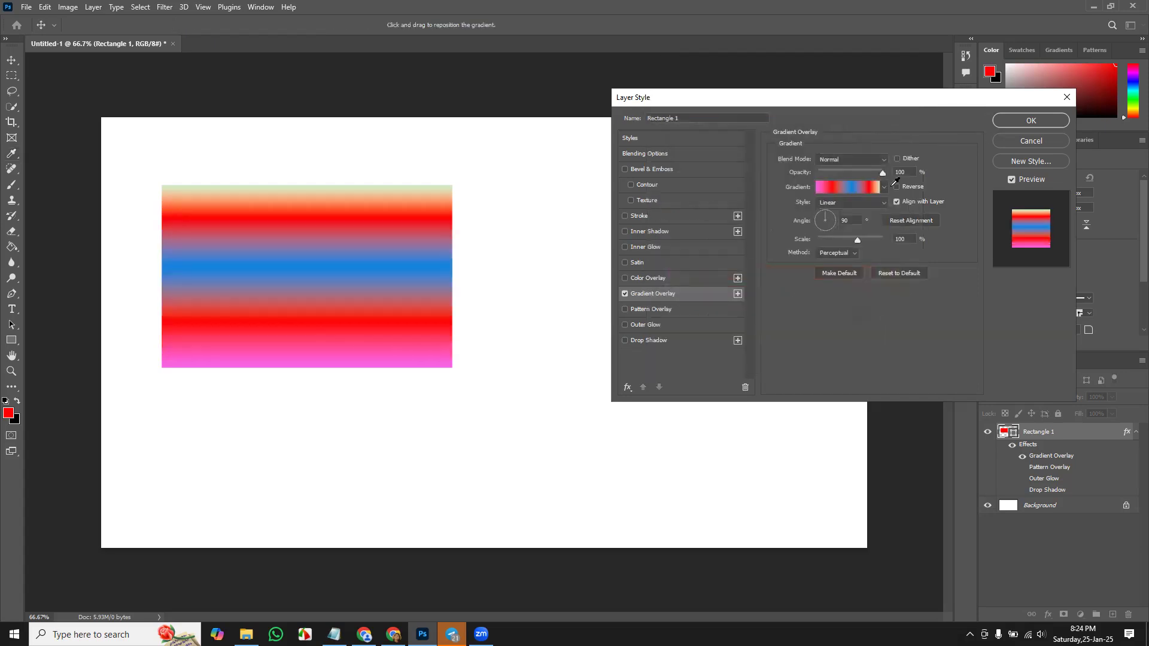
- Try the Purple_06 preset on the rectangle's Gradient Overlay and discard the change
{"action": "left_click", "coordinate": [864, 186]}
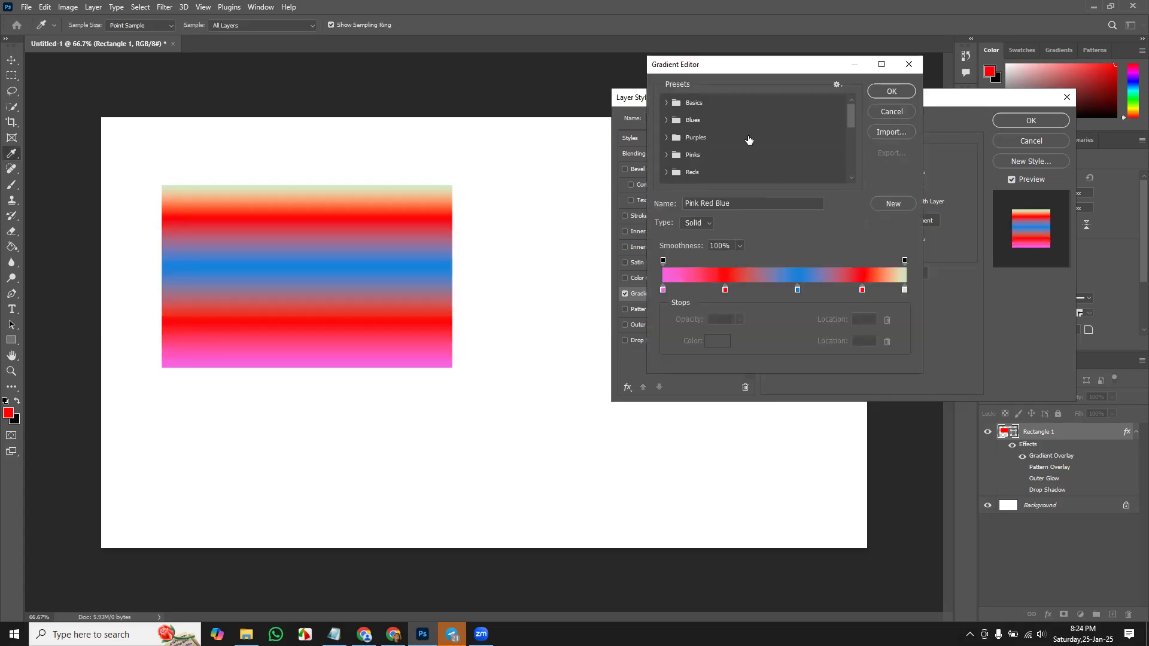
{"action": "left_click", "coordinate": [667, 138]}
{"action": "left_click", "coordinate": [782, 161]}
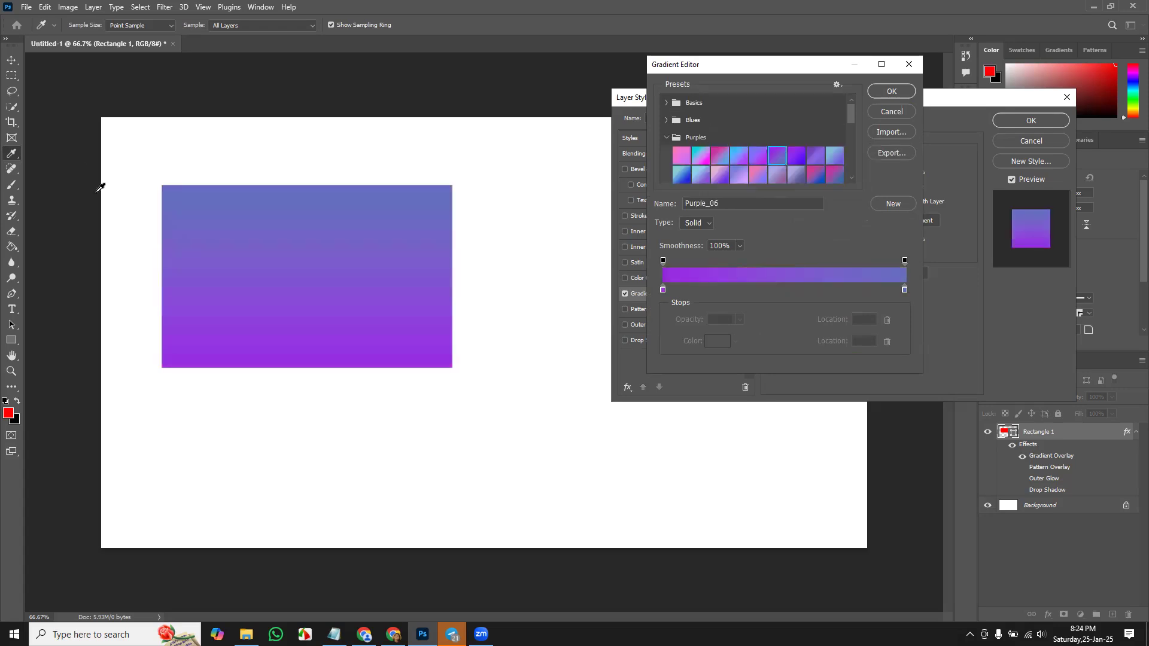
{"action": "left_click", "coordinate": [893, 112]}
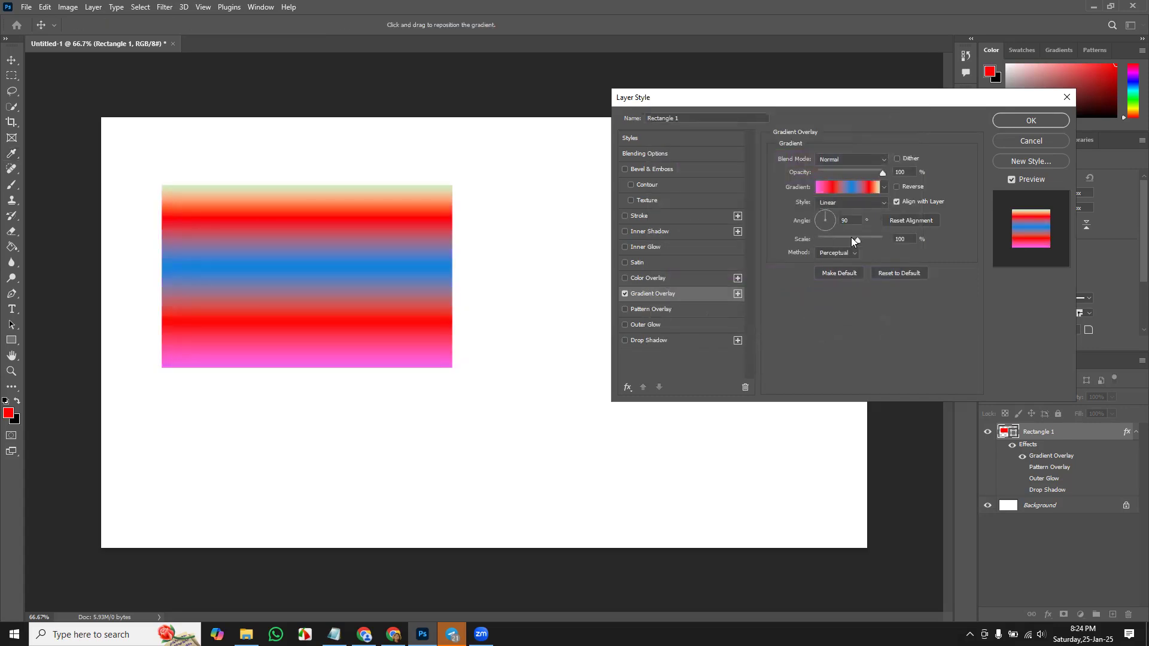
- Set the Gradient Overlay to 106% scale, 38° angle and Diamond style, and briefly preview the gradient reversed
{"action": "mouse_move", "coordinate": [857, 238]}
{"action": "left_mouse_down"}
{"action": "mouse_move", "coordinate": [836, 239]}
{"action": "mouse_move", "coordinate": [860, 241]}
{"action": "left_mouse_up"}
{"action": "left_click", "coordinate": [834, 215]}
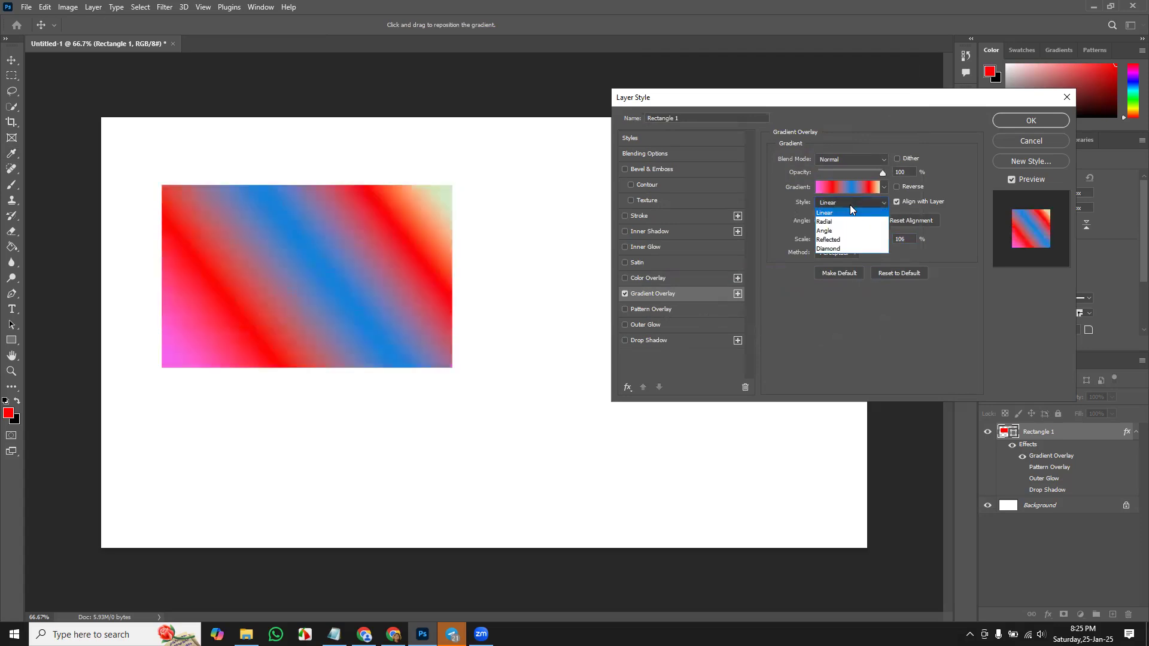
{"action": "left_click", "coordinate": [850, 248]}
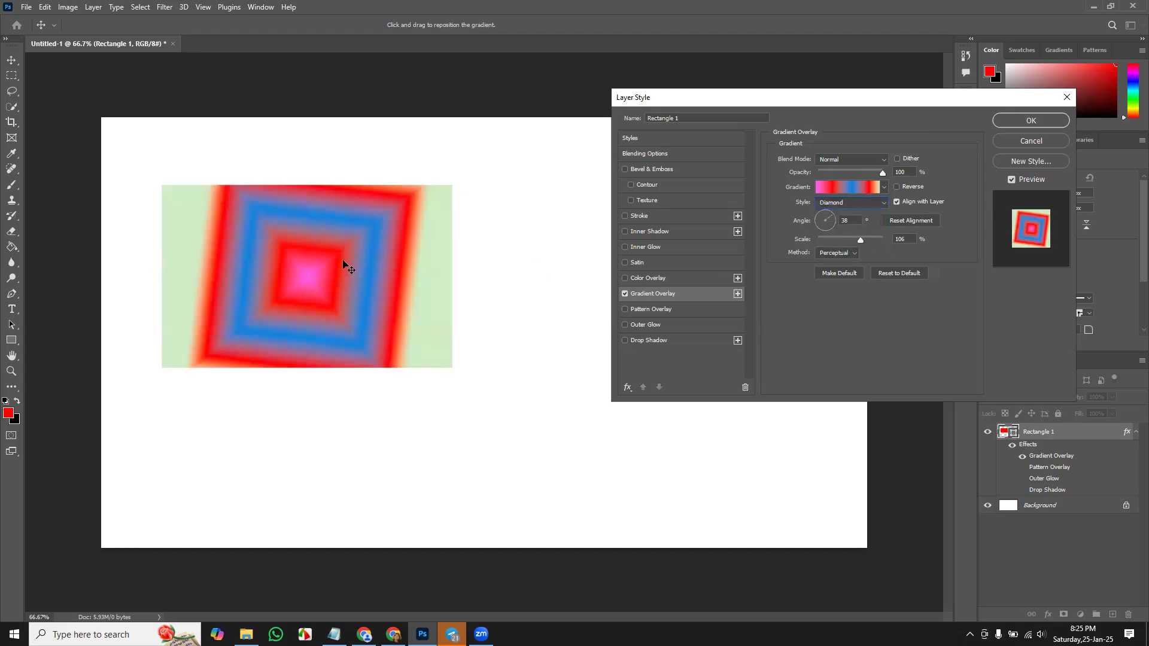
{"action": "left_click", "coordinate": [907, 190]}
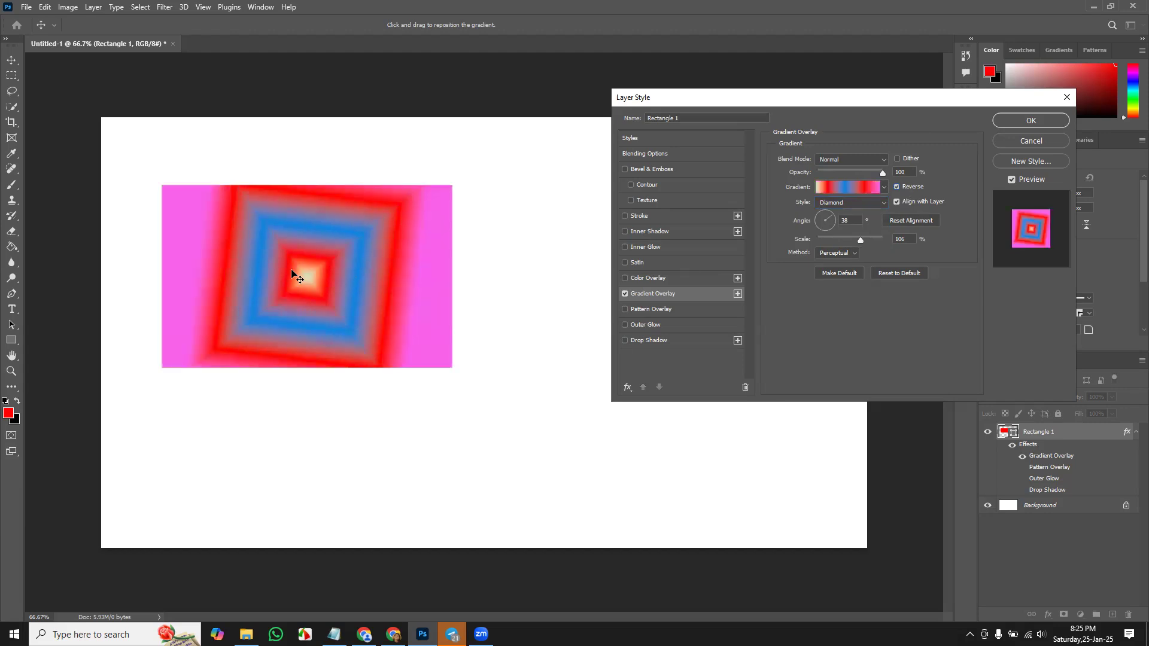
{"action": "left_click", "coordinate": [909, 188]}
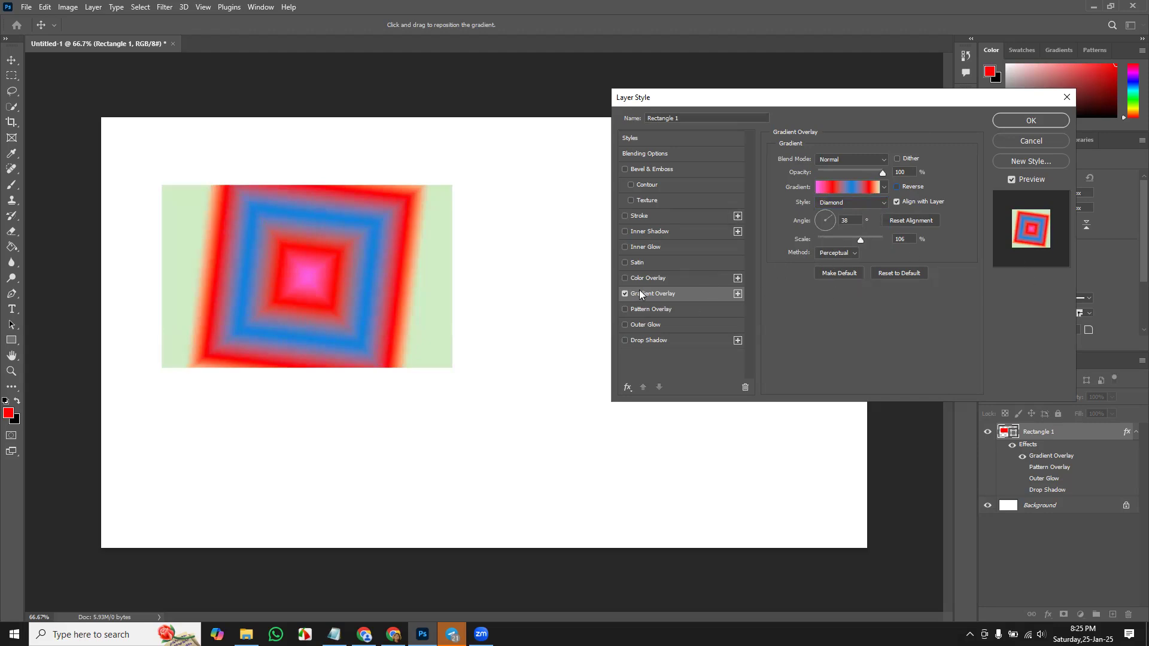
- Replace the rectangle's Gradient Overlay with a Color Overlay in bright green (1eff00)
{"action": "left_click", "coordinate": [625, 293]}
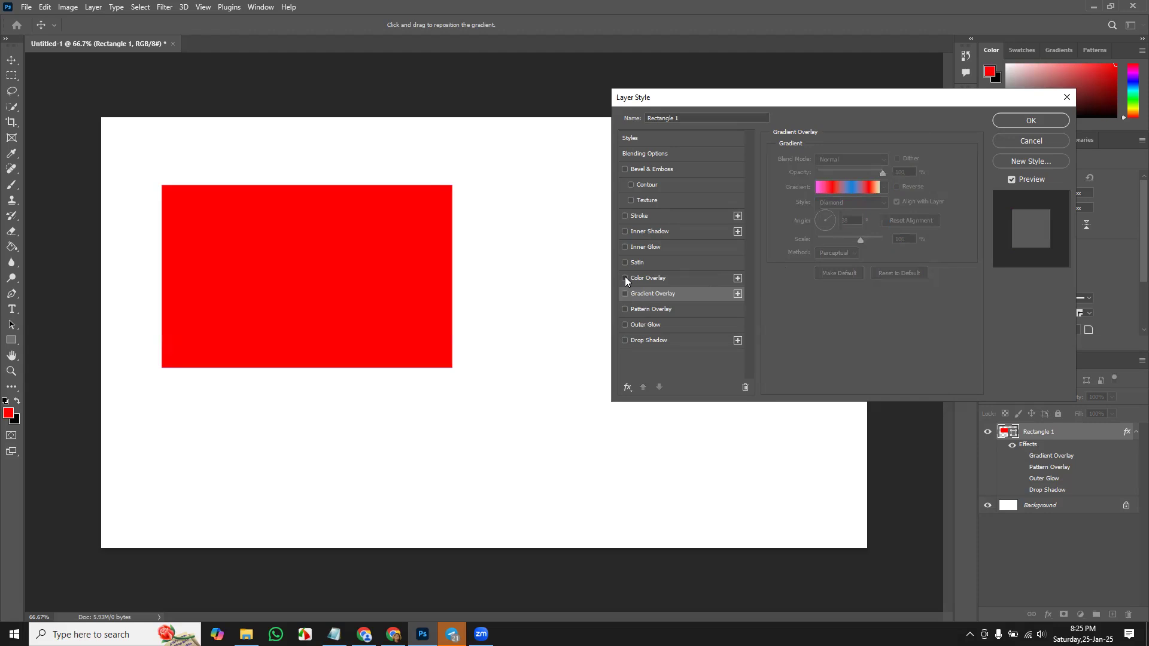
{"action": "left_click", "coordinate": [625, 277]}
{"action": "left_click", "coordinate": [626, 277]}
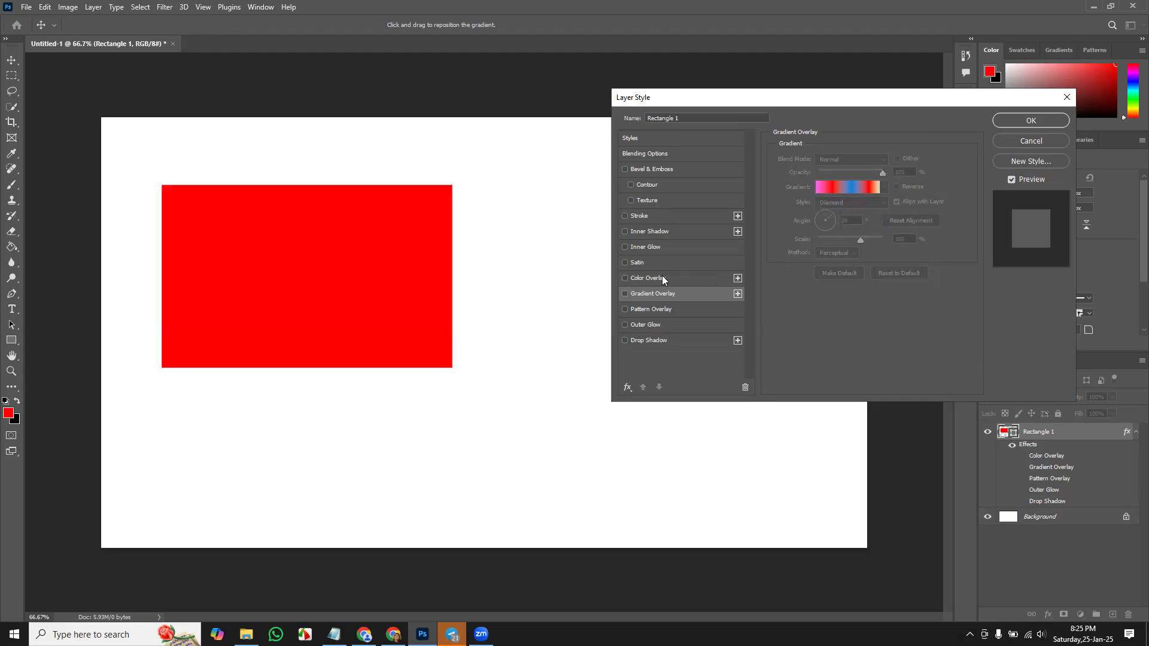
{"action": "key", "text": "space"}
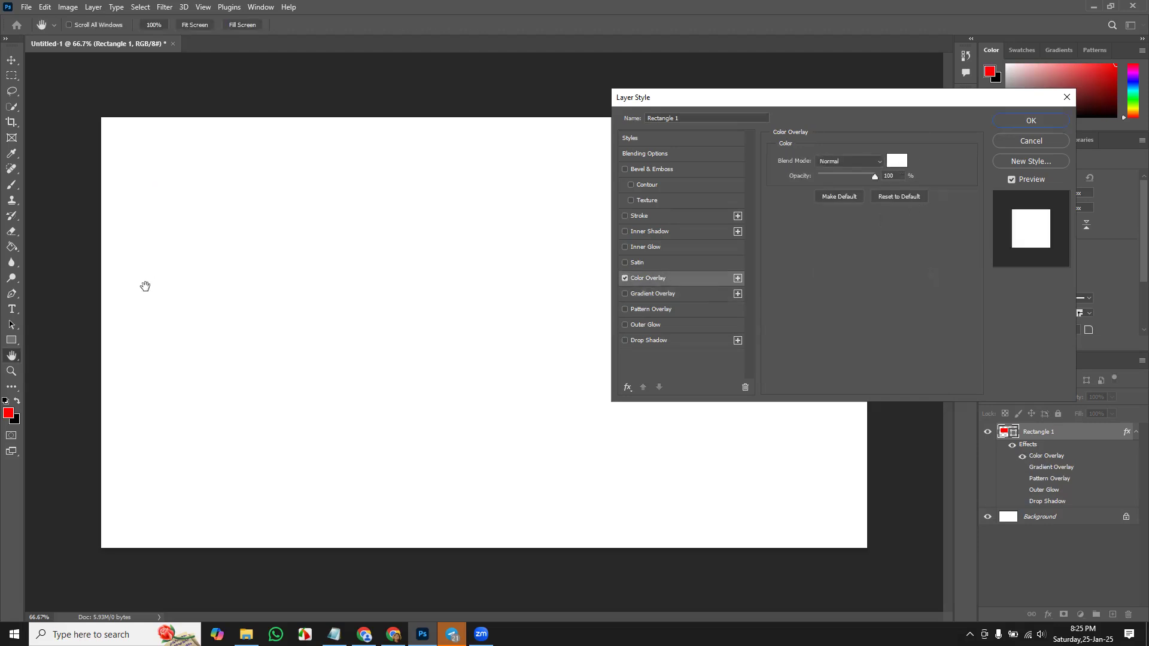
{"action": "left_click", "coordinate": [895, 163]}
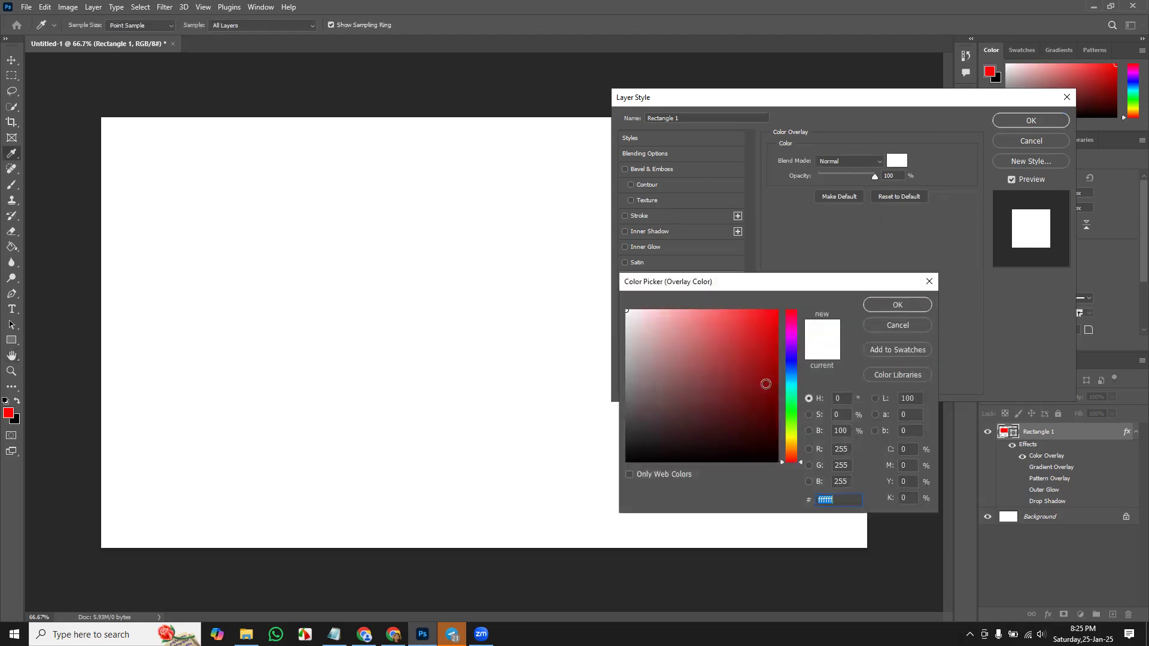
{"action": "left_click_drag", "start_coordinate": [776, 379], "coordinate": [779, 310]}
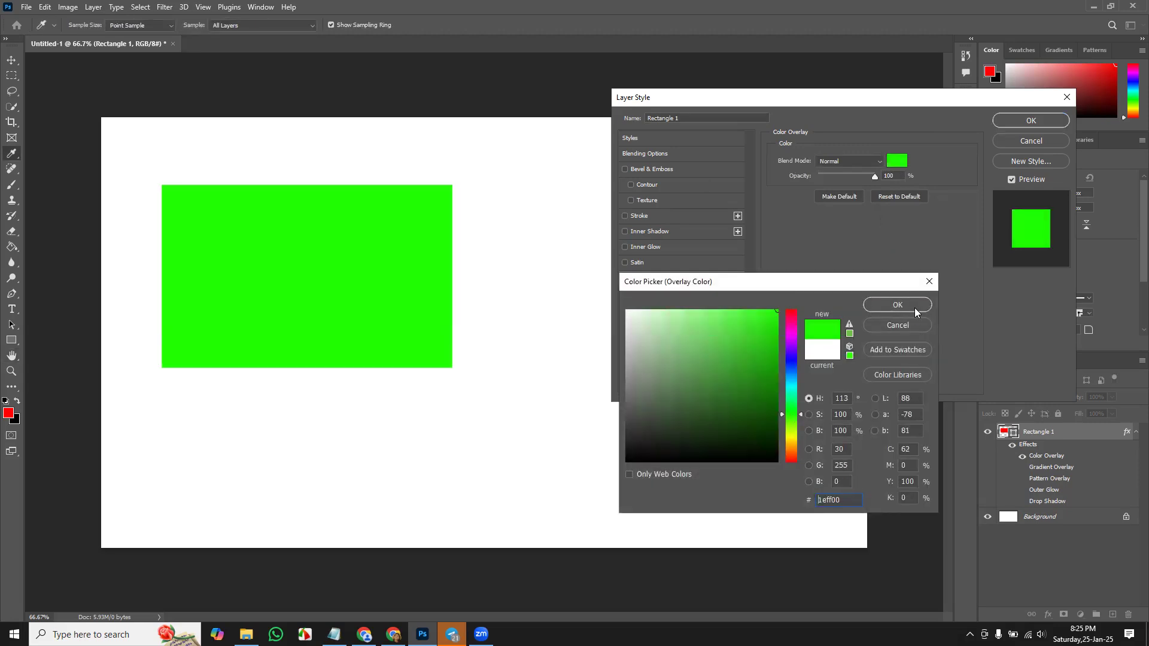
{"action": "left_click", "coordinate": [916, 307]}
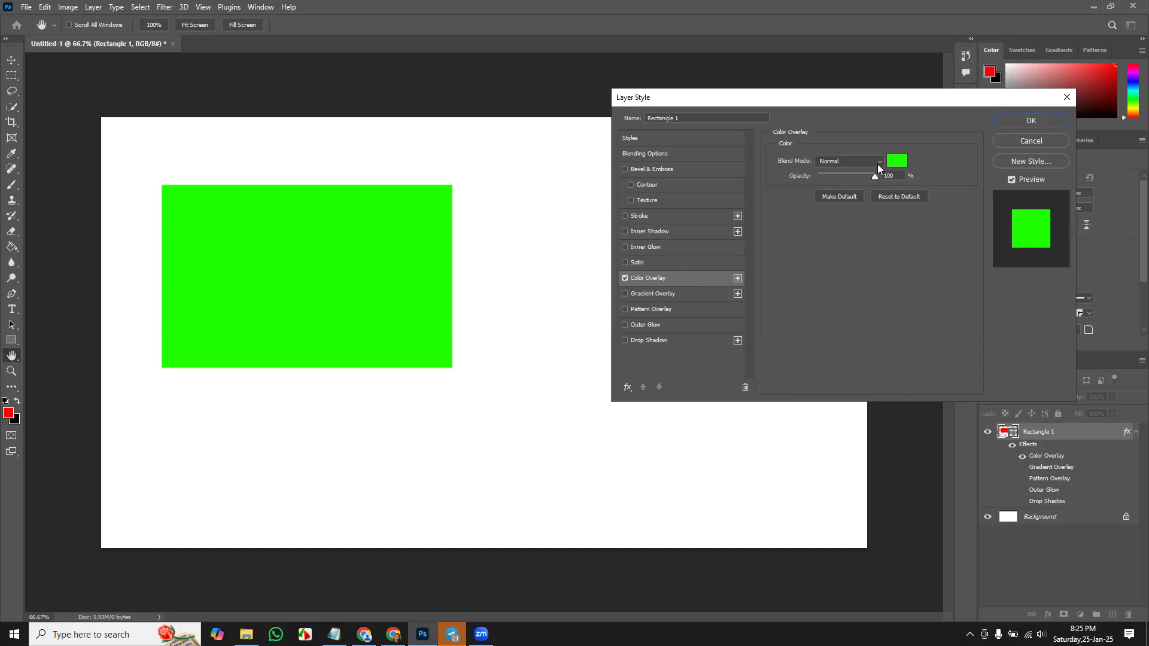
- Change the Color Overlay's colour to sky blue (02c6ff) with the opacity at 100%
{"action": "left_click", "coordinate": [897, 161]}
{"action": "left_click_drag", "start_coordinate": [793, 391], "coordinate": [793, 381]}
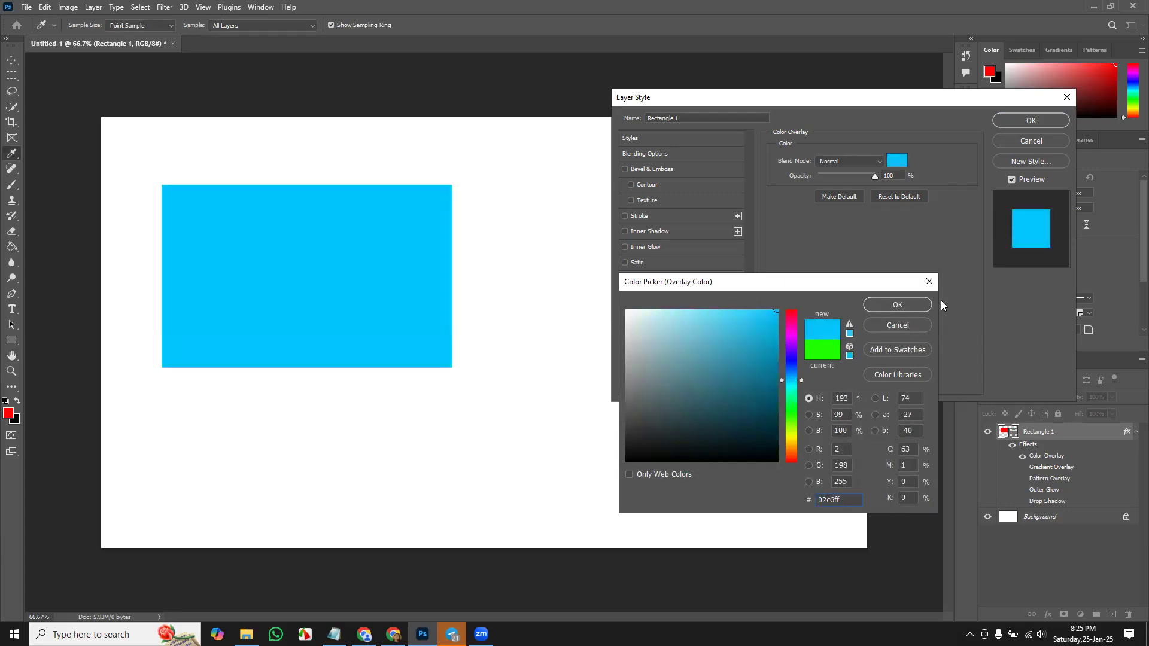
{"action": "left_click", "coordinate": [870, 305]}
{"action": "mouse_move", "coordinate": [872, 177]}
{"action": "left_mouse_down"}
{"action": "mouse_move", "coordinate": [835, 178]}
{"action": "mouse_move", "coordinate": [875, 179]}
{"action": "left_mouse_up"}
- Try the Overlay and Lighten blend modes on the Color Overlay and return it to Normal with the same overlay colour
{"action": "left_click", "coordinate": [870, 161]}
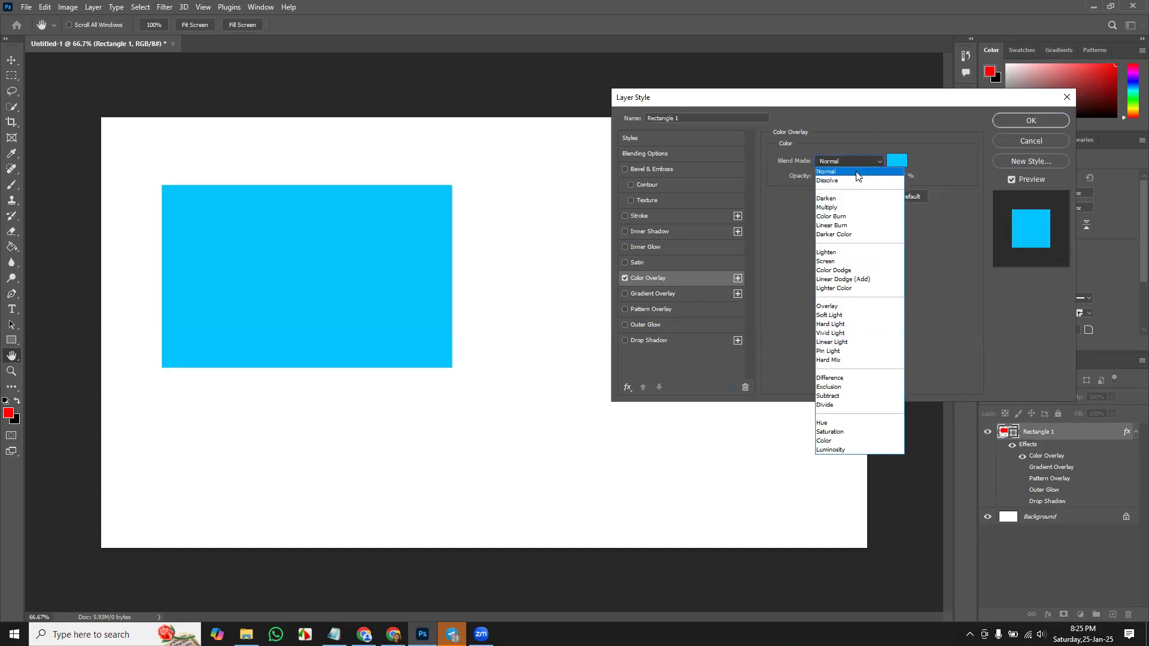
{"action": "left_click", "coordinate": [840, 306]}
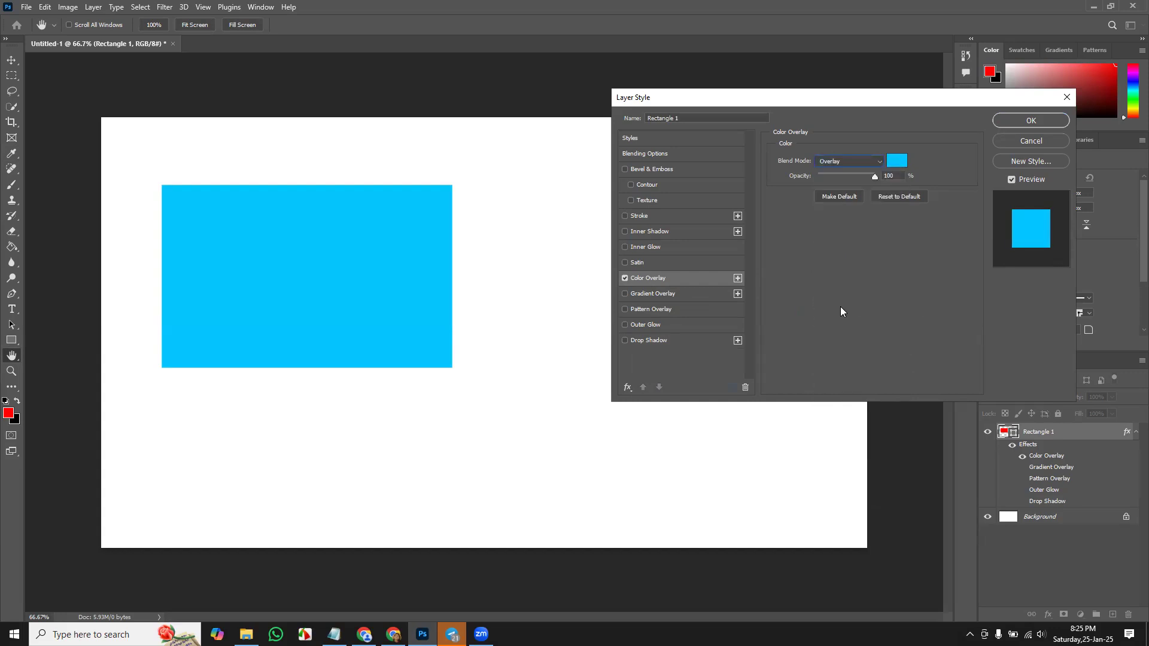
{"action": "left_click", "coordinate": [853, 162]}
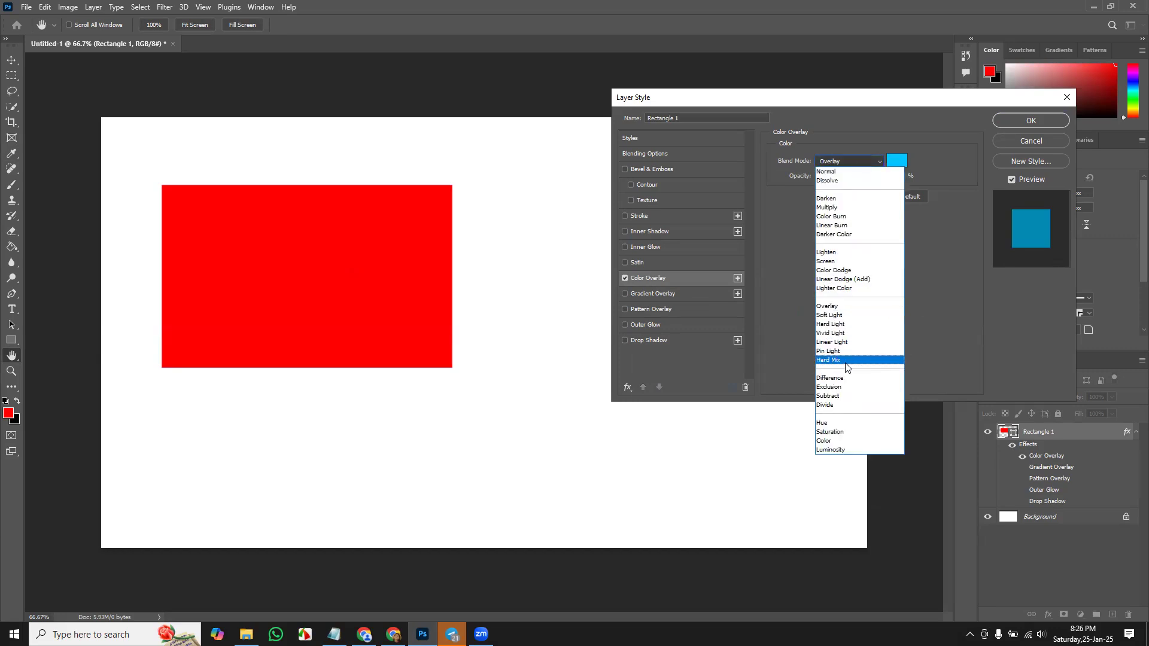
{"action": "left_click", "coordinate": [846, 252]}
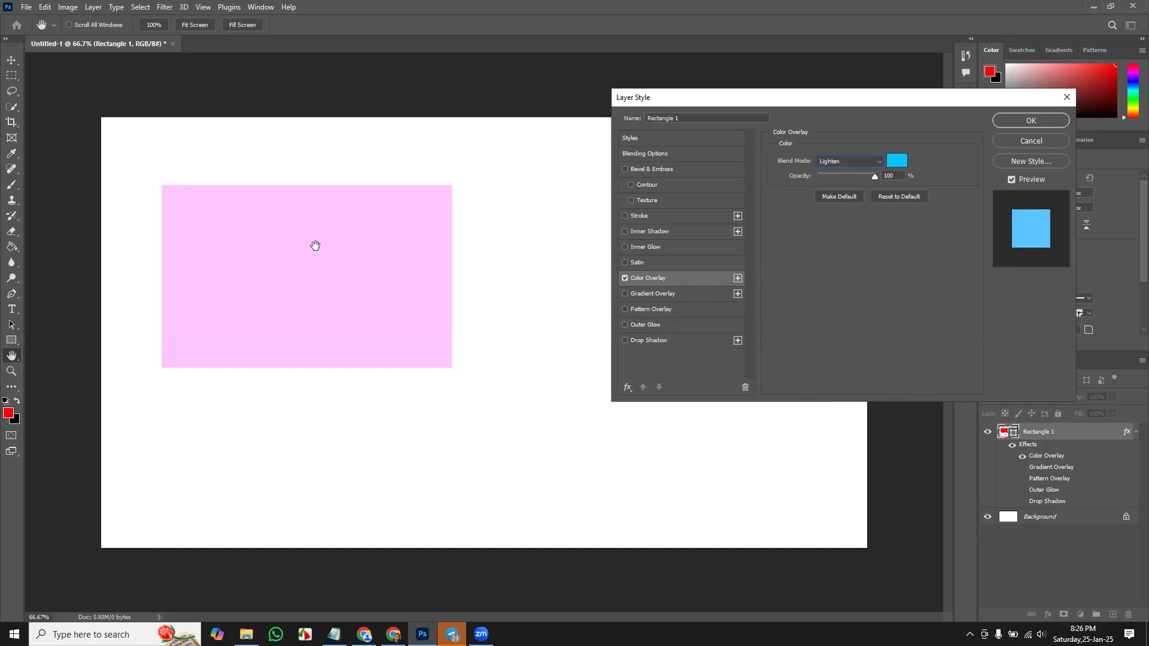
{"action": "left_click", "coordinate": [897, 167]}
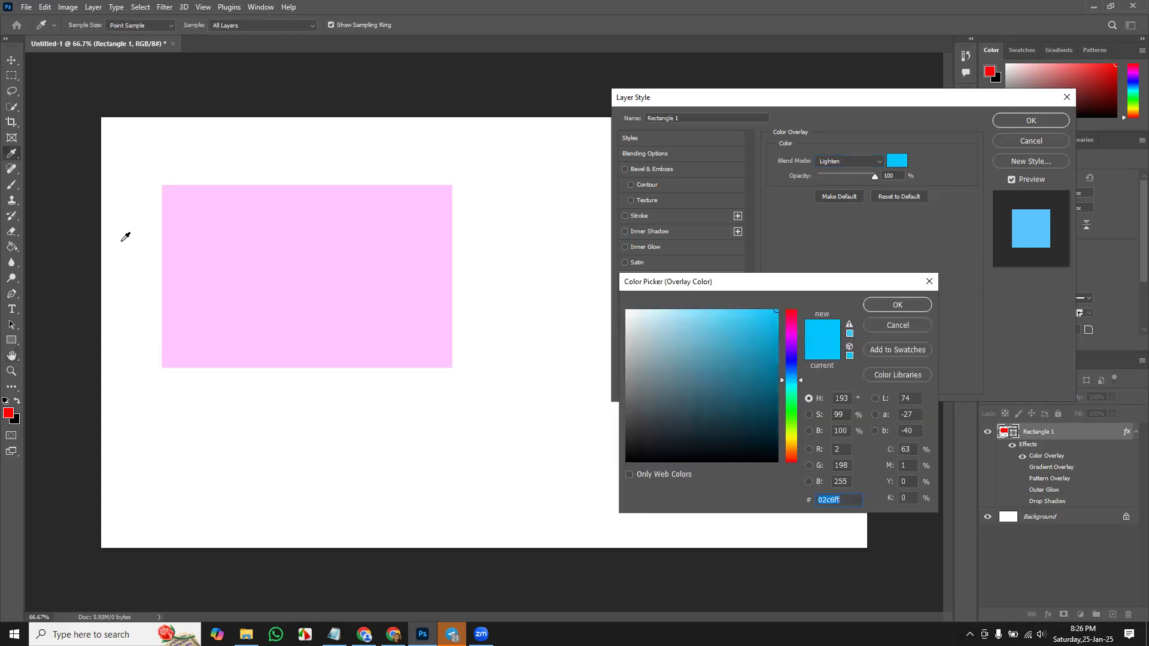
{"action": "left_click", "coordinate": [898, 326]}
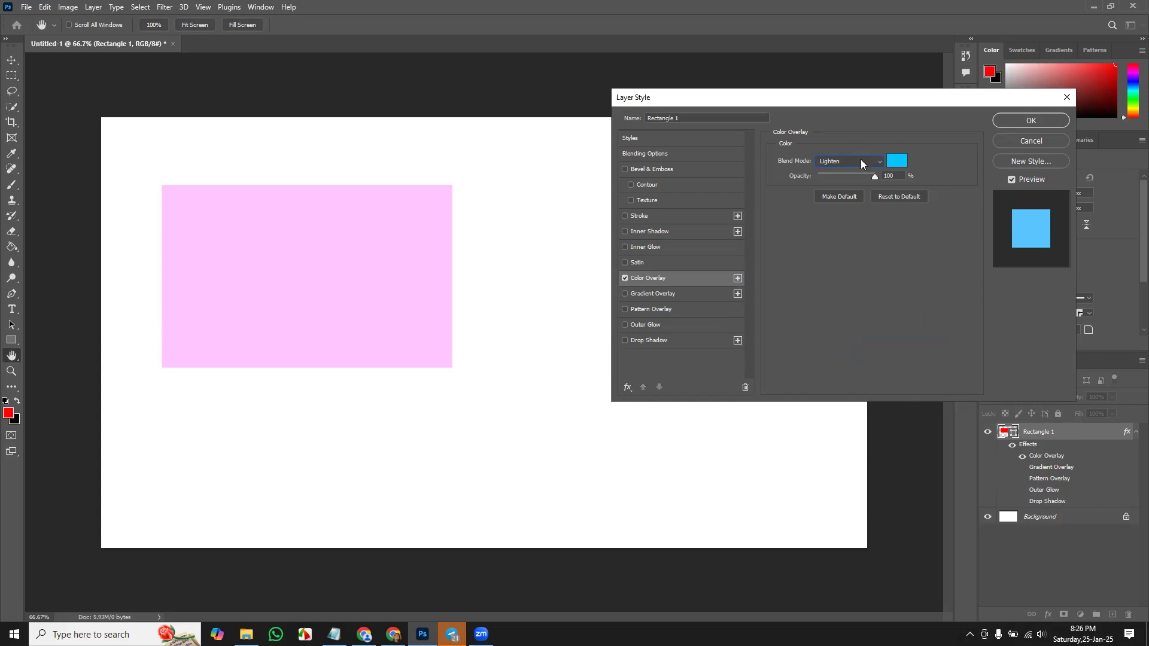
{"action": "left_click", "coordinate": [898, 163]}
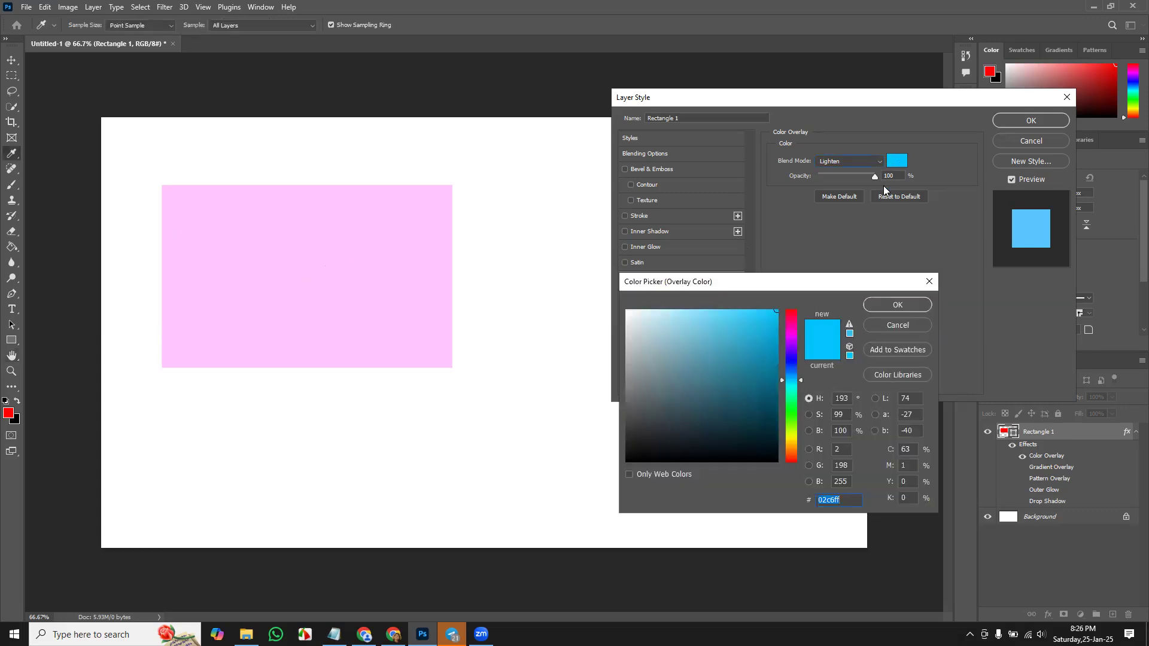
{"action": "left_click", "coordinate": [898, 325]}
{"action": "left_click", "coordinate": [866, 160]}
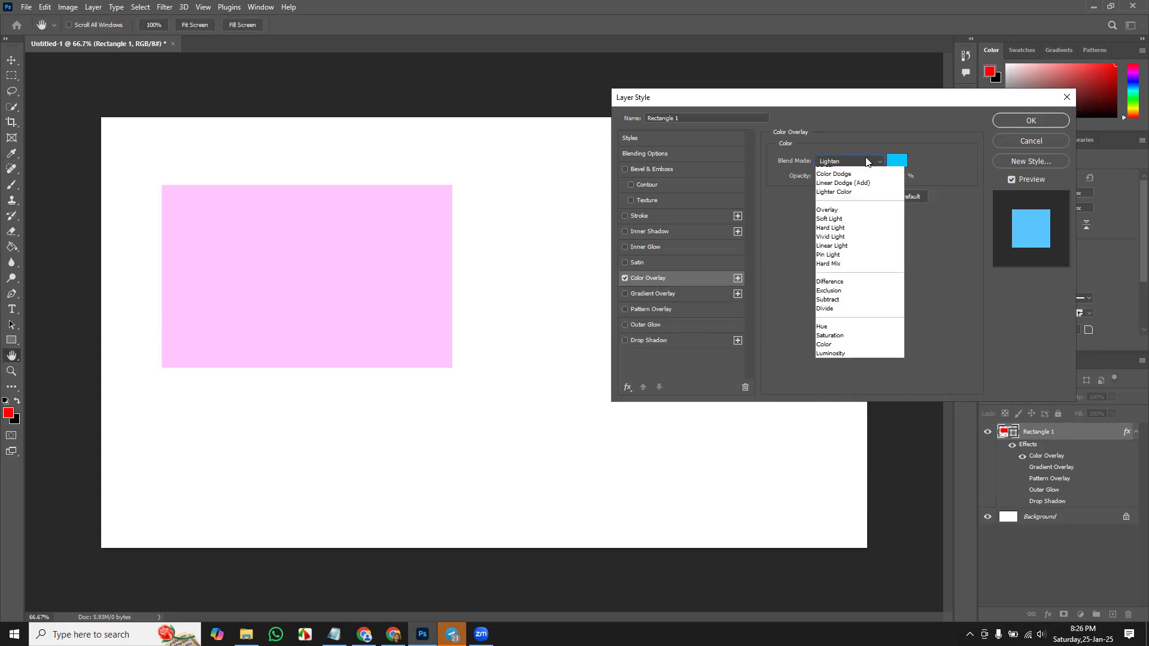
{"action": "left_click", "coordinate": [845, 172]}
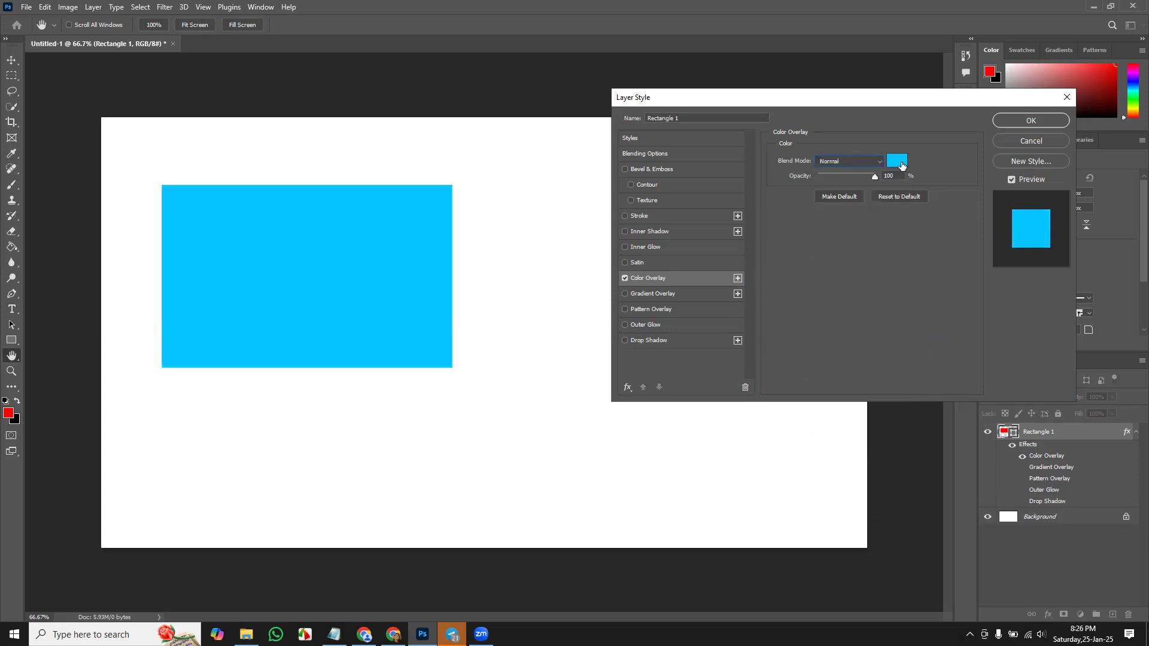
- Change the Color Overlay's colour to deep violet-blue
{"action": "left_click", "coordinate": [897, 161]}
{"action": "left_click_drag", "start_coordinate": [792, 374], "coordinate": [791, 356]}
{"action": "left_click", "coordinate": [888, 304]}
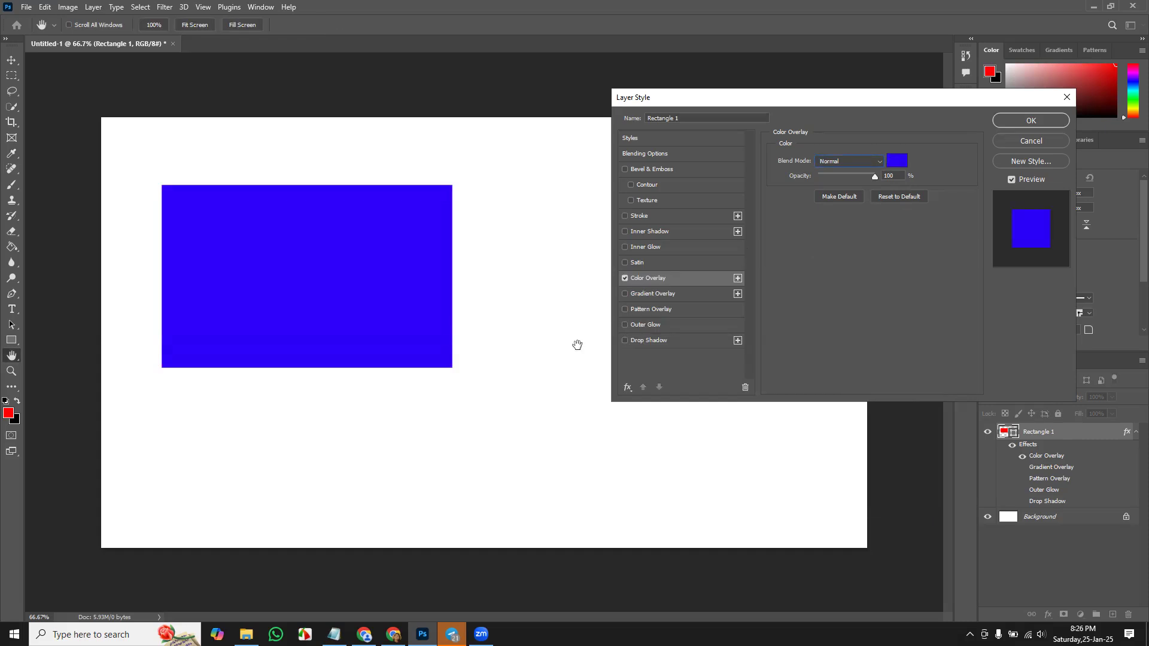
- Replace the Color Overlay with a Satin effect at 35% opacity in bright green (18ff00)
{"action": "left_click", "coordinate": [625, 278]}
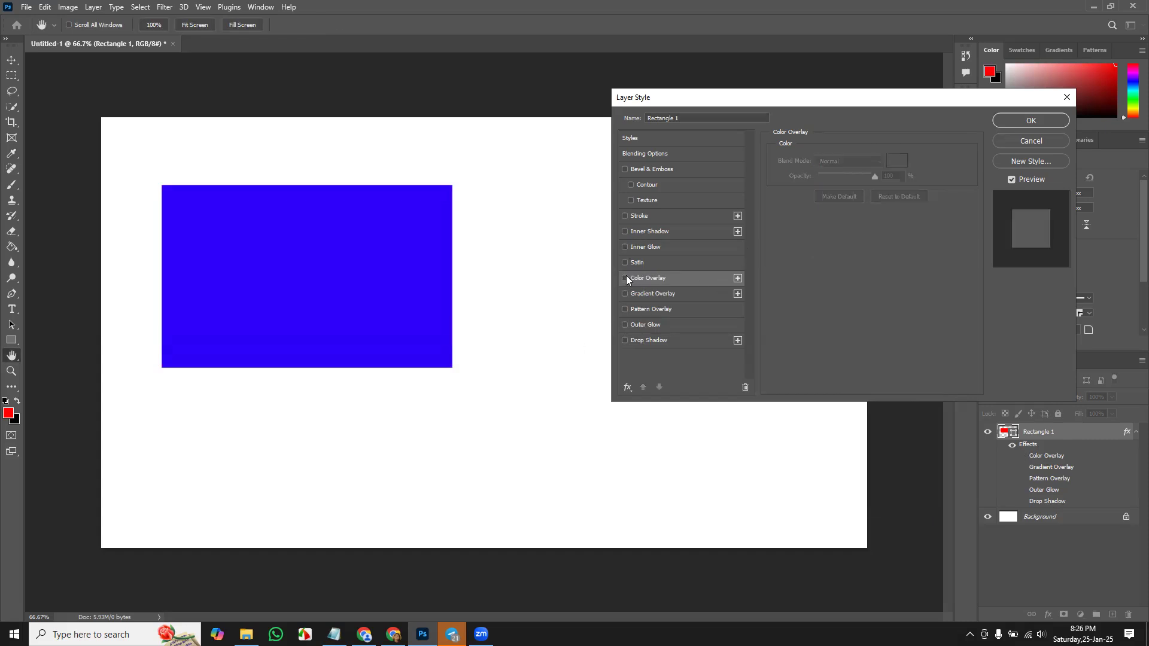
{"action": "left_click", "coordinate": [626, 262]}
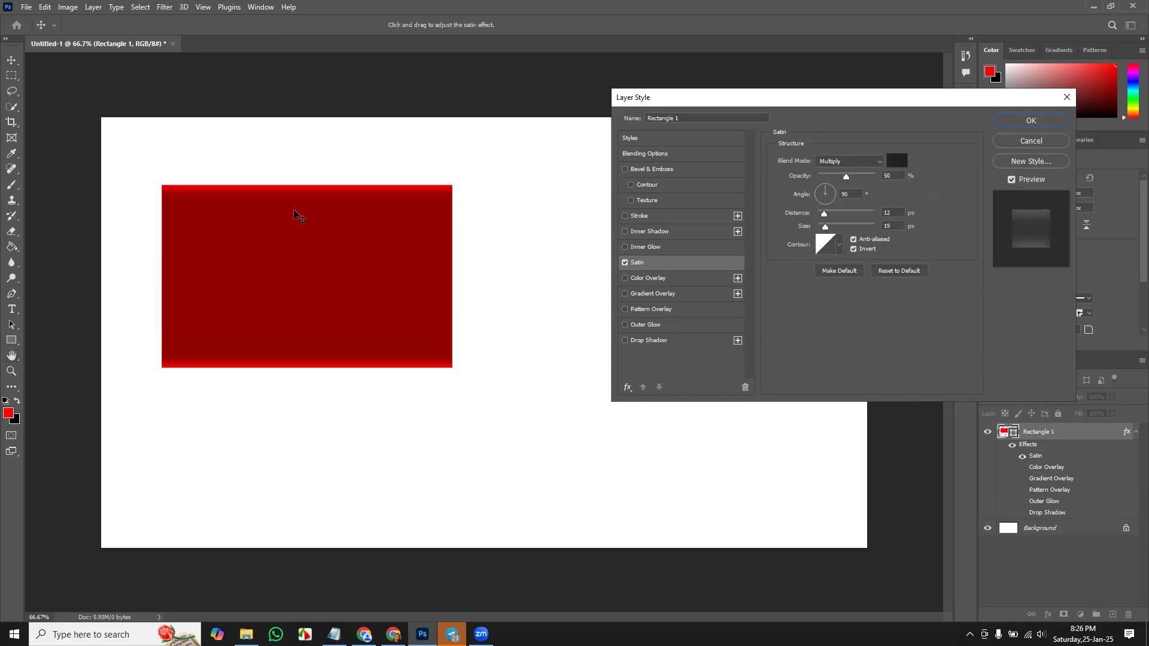
{"action": "left_click_drag", "start_coordinate": [849, 176], "coordinate": [837, 177]}
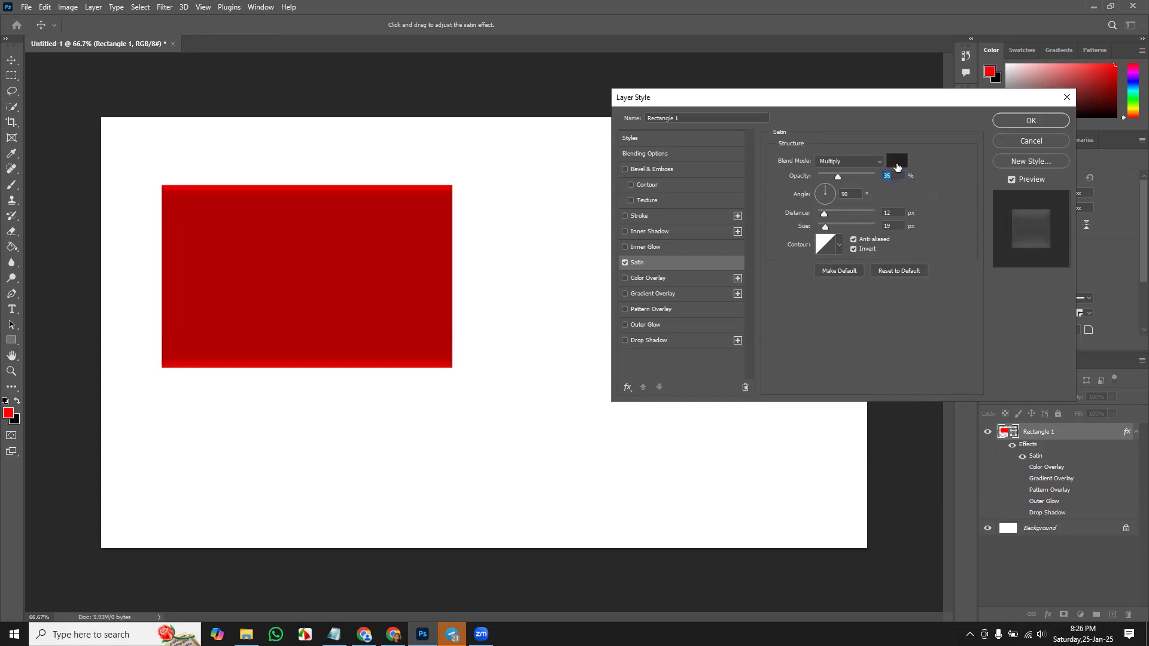
{"action": "left_click", "coordinate": [898, 161]}
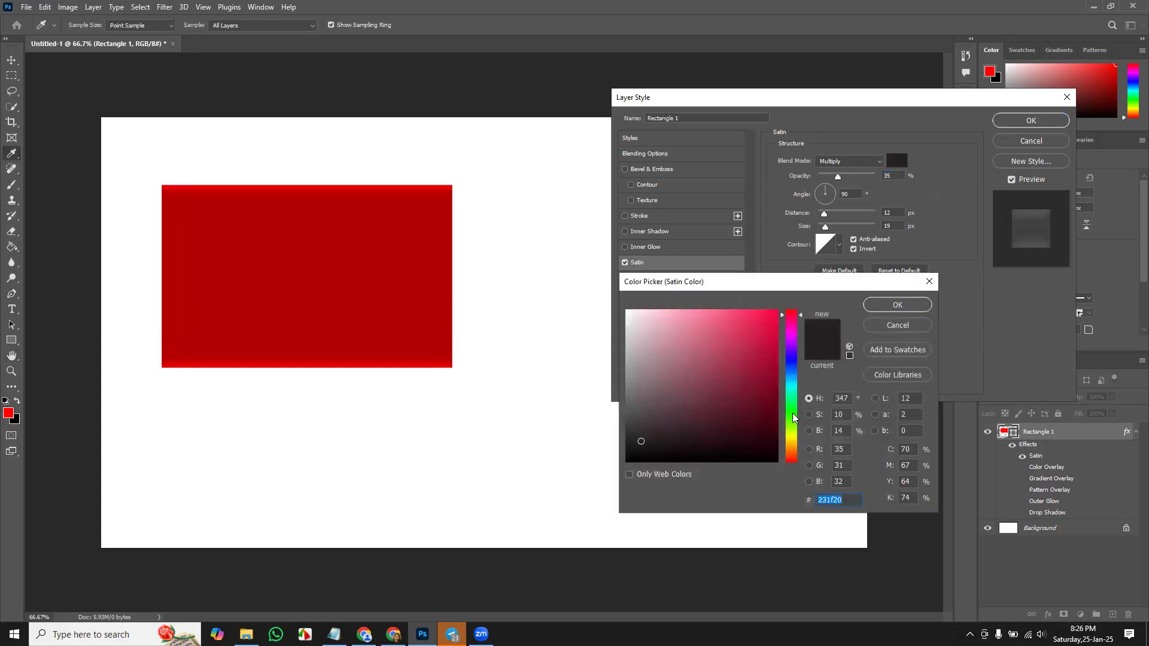
{"action": "type", "text": "18ff00"}
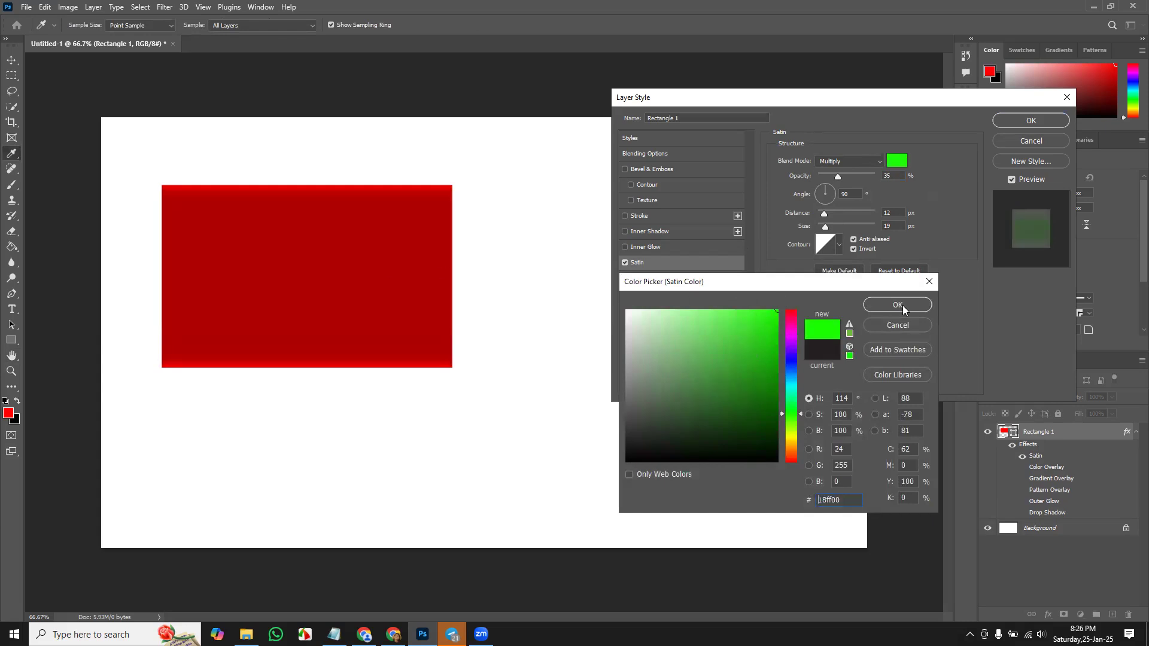
{"action": "left_click", "coordinate": [903, 307]}
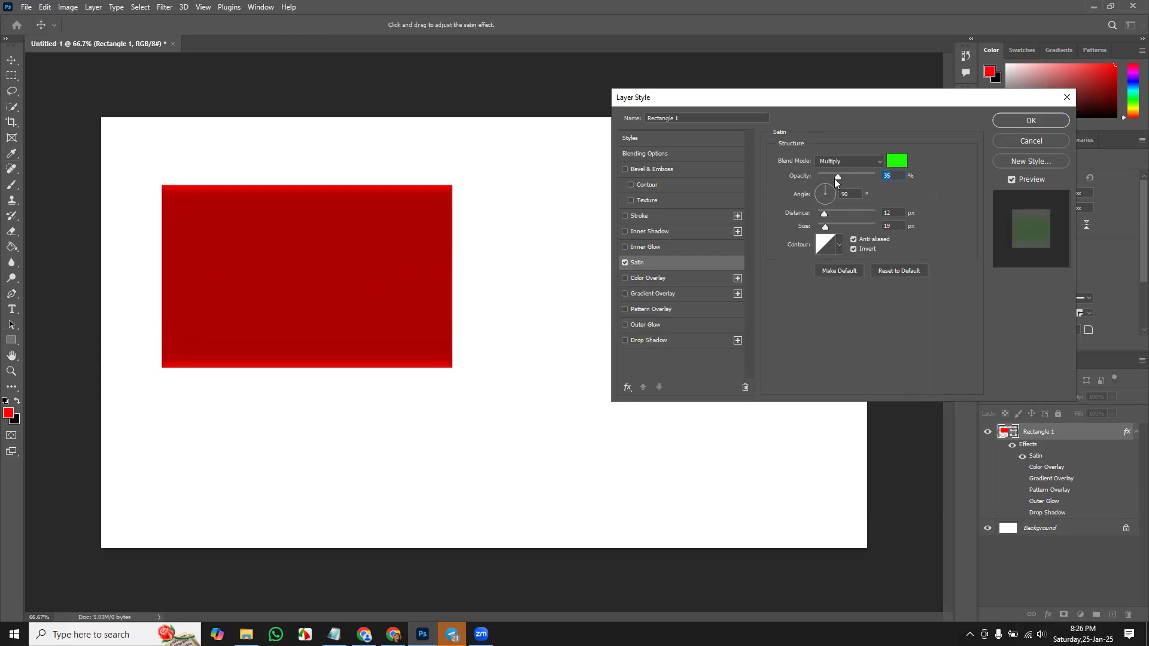
- Set the Satin opacity to 56%, distance to 36 px and size to 46 px, and try other contours before restoring the straight diagonal one
{"action": "mouse_move", "coordinate": [840, 176]}
{"action": "left_mouse_down"}
{"action": "mouse_move", "coordinate": [851, 176]}
{"action": "mouse_move", "coordinate": [828, 213]}
{"action": "mouse_move", "coordinate": [839, 213]}
{"action": "mouse_move", "coordinate": [835, 246]}
{"action": "left_mouse_up"}
{"action": "left_click", "coordinate": [836, 245]}
{"action": "left_click", "coordinate": [850, 293]}
{"action": "left_click", "coordinate": [808, 293]}
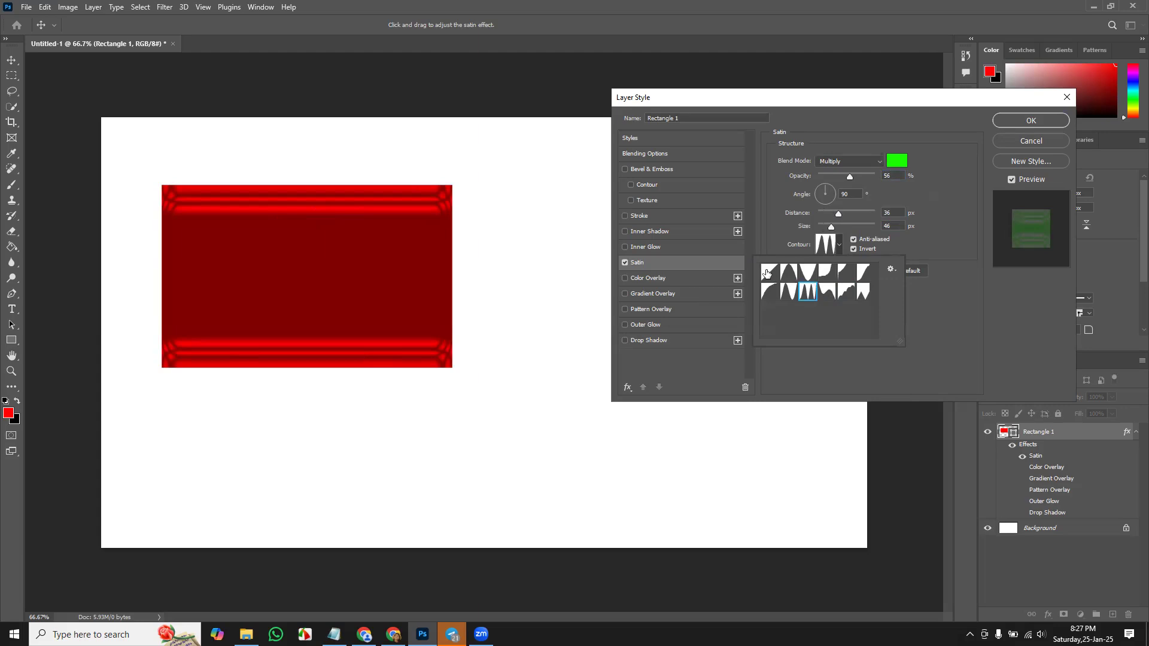
{"action": "left_click", "coordinate": [769, 273]}
{"action": "left_click", "coordinate": [838, 246]}
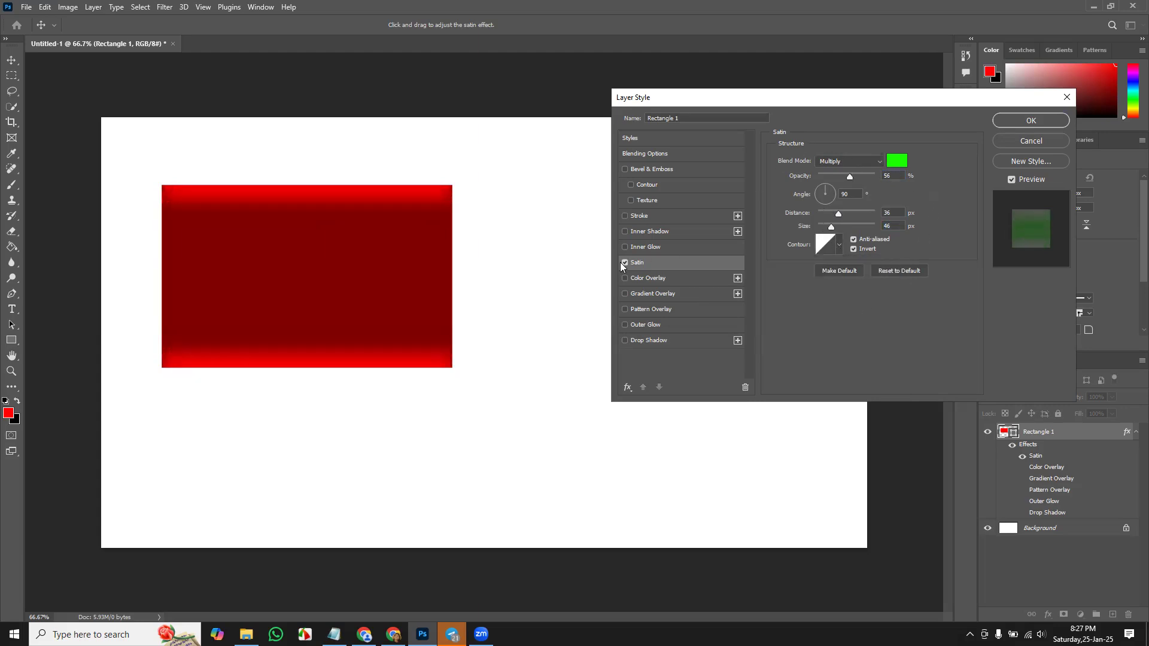
{"action": "left_click", "coordinate": [654, 249]}
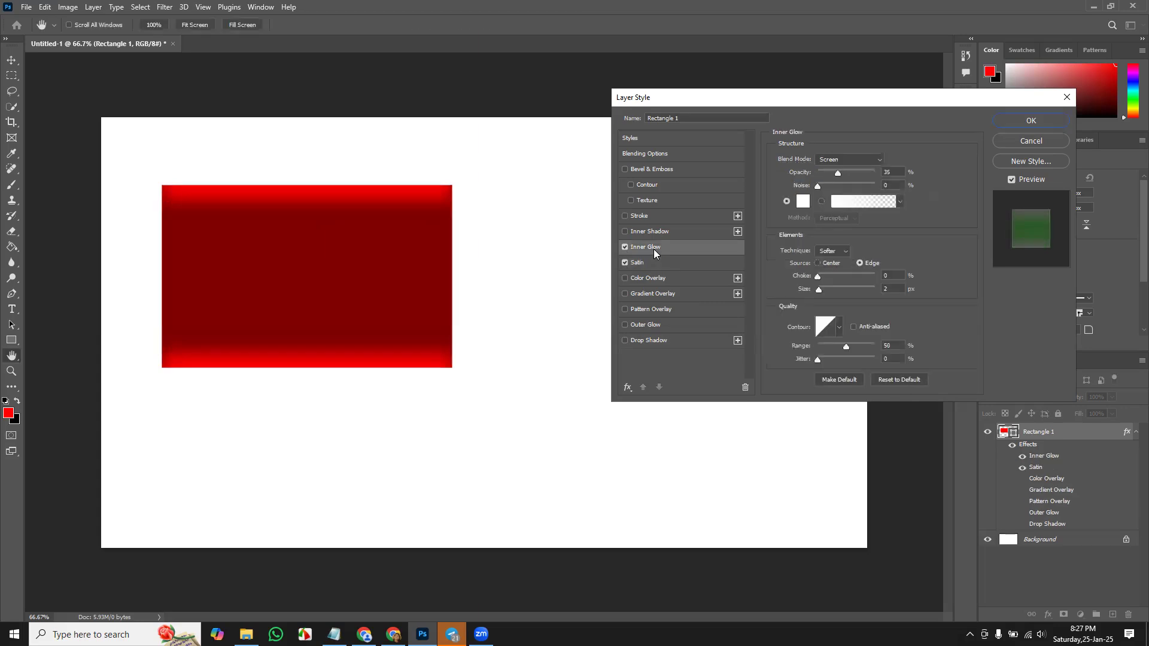
{"action": "left_click", "coordinate": [624, 262]}
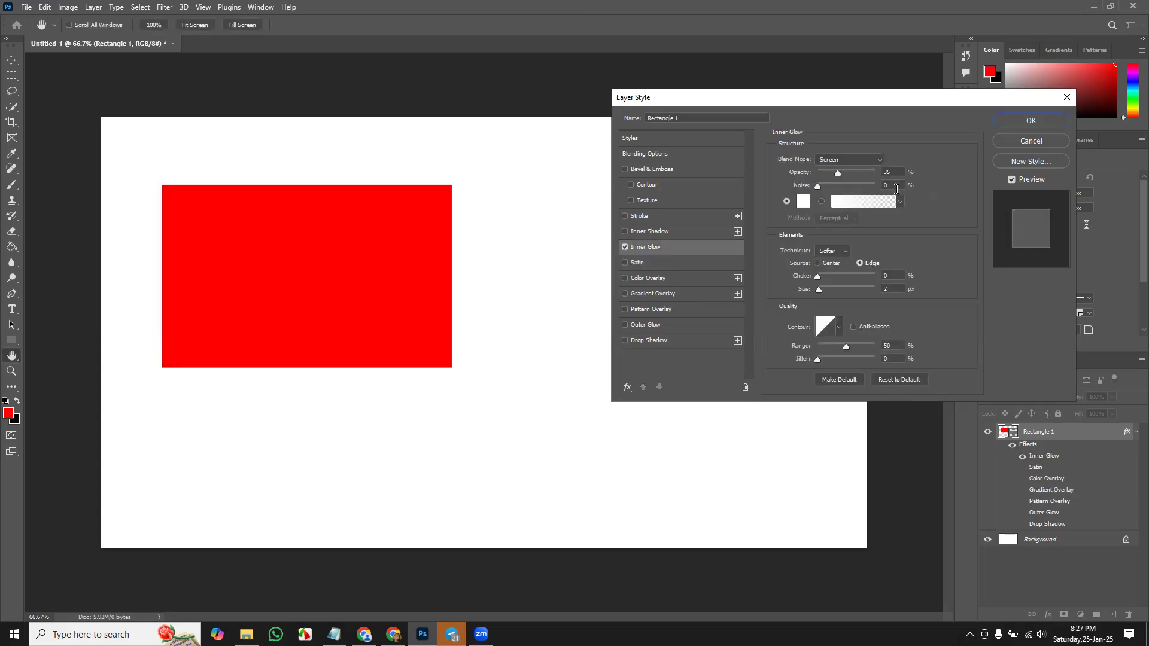
{"action": "left_click", "coordinate": [803, 203]}
{"action": "left_click_drag", "start_coordinate": [772, 347], "coordinate": [795, 286]}
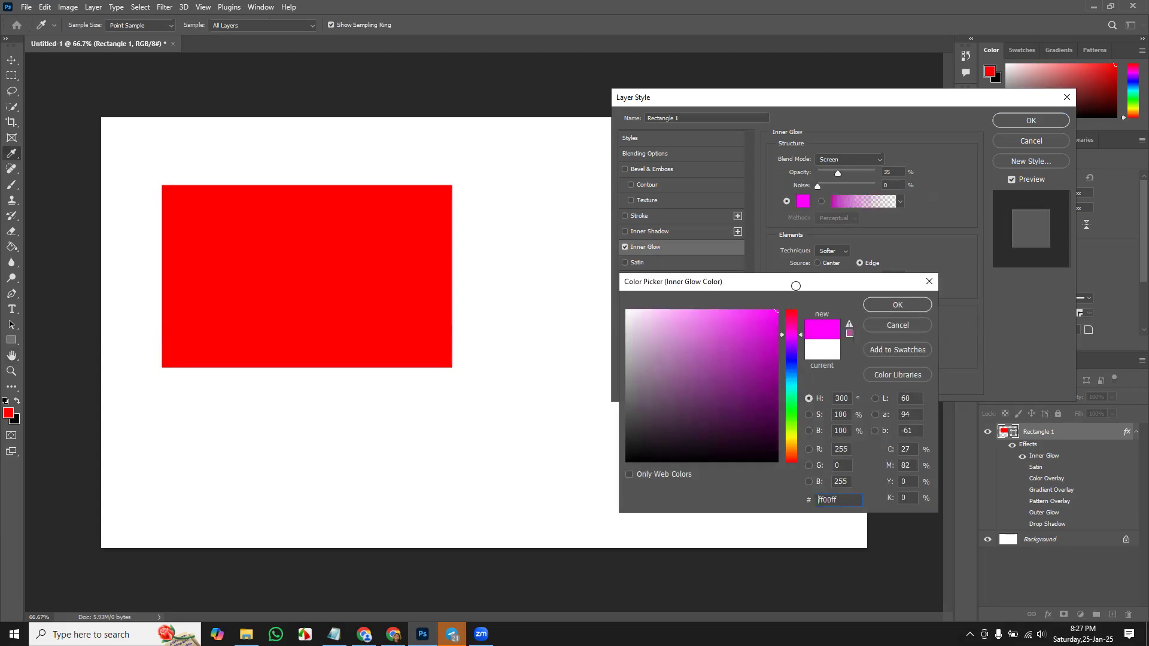
{"action": "left_click", "coordinate": [909, 305]}
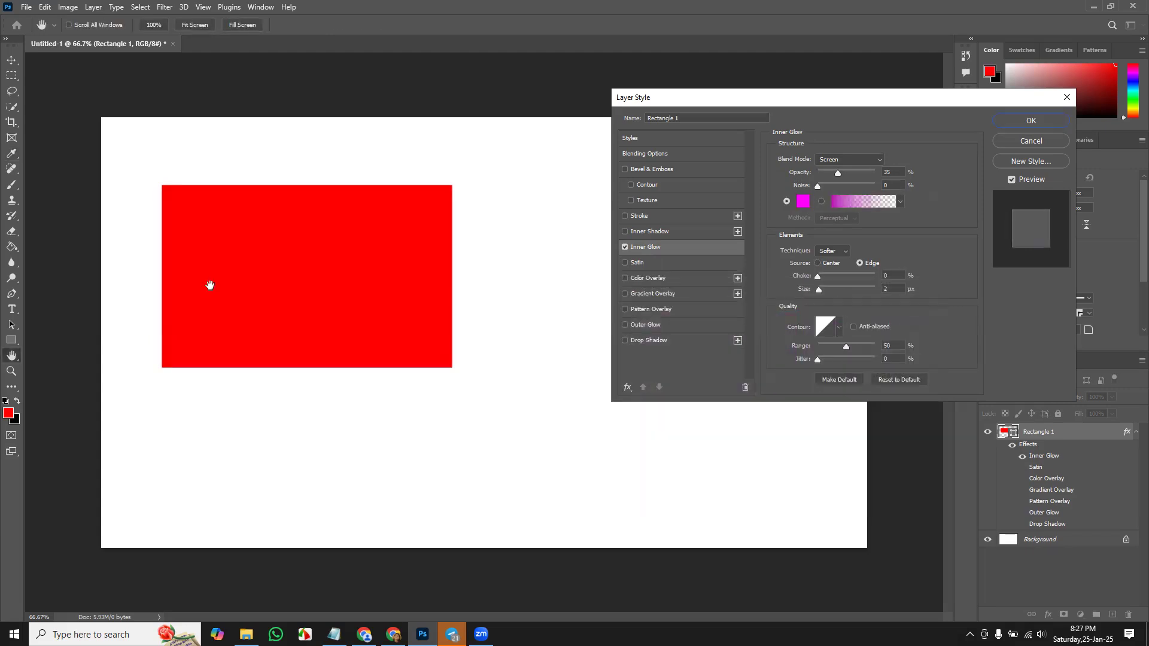
{"action": "left_click", "coordinate": [1042, 140]}
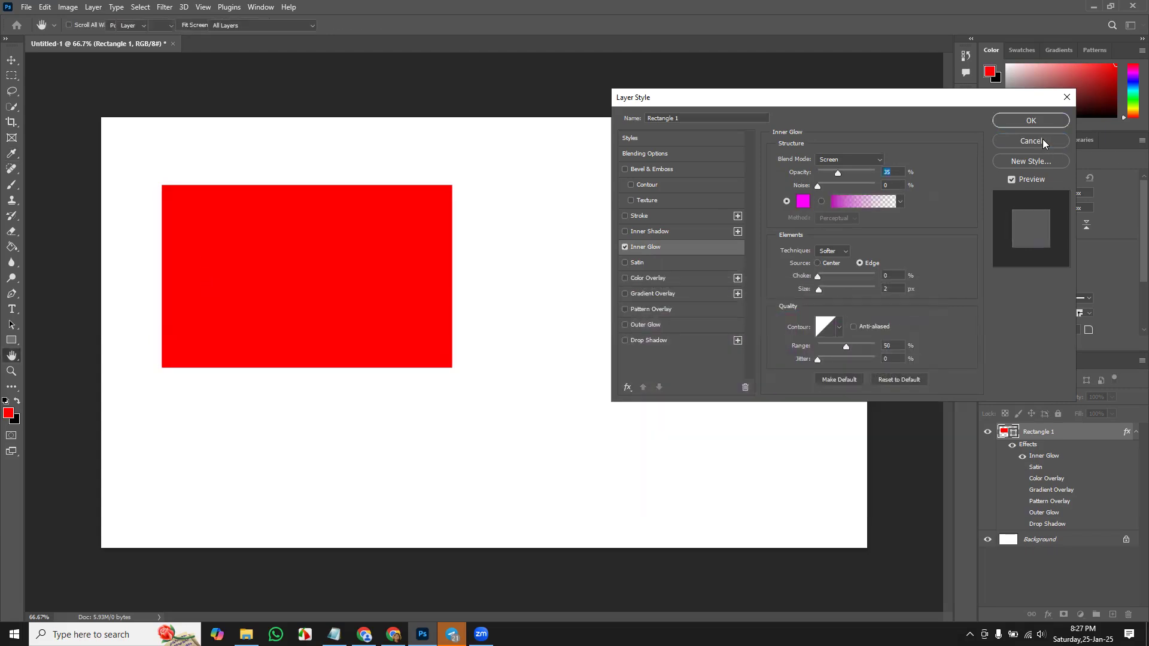
- Set the foreground colour to black (000000) and change the rectangle's fill to the same black
{"action": "left_click", "coordinate": [10, 414]}
{"action": "mouse_move", "coordinate": [773, 375]}
{"action": "left_mouse_down"}
{"action": "mouse_move", "coordinate": [757, 431]}
{"action": "mouse_move", "coordinate": [519, 505]}
{"action": "left_mouse_up"}
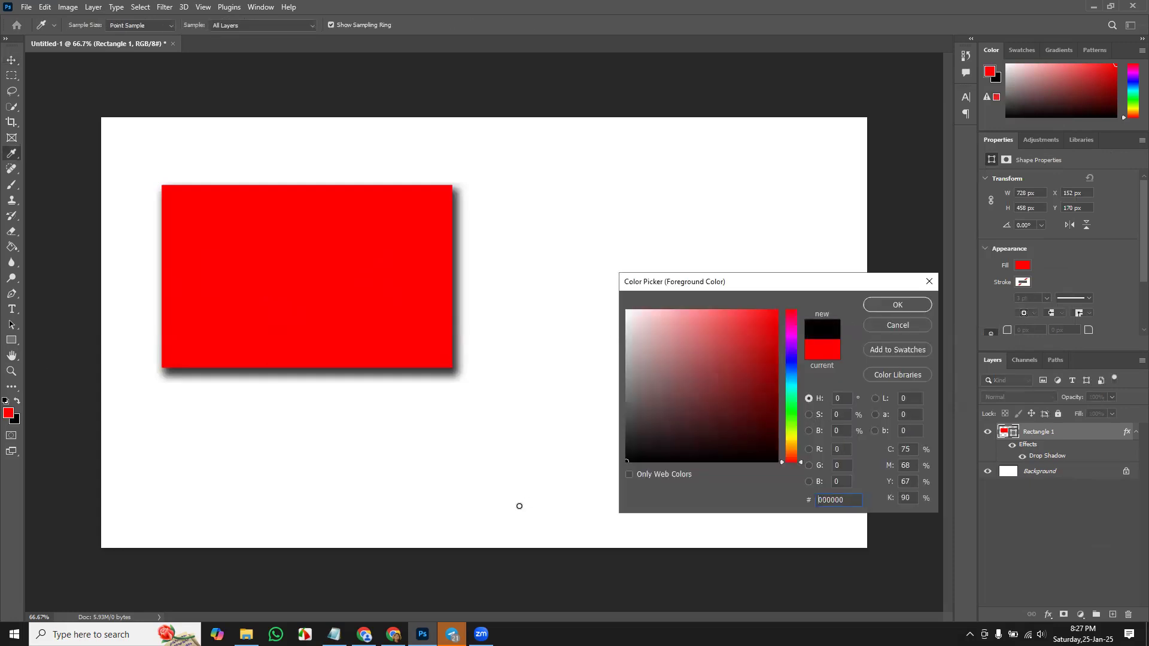
{"action": "left_click", "coordinate": [897, 304]}
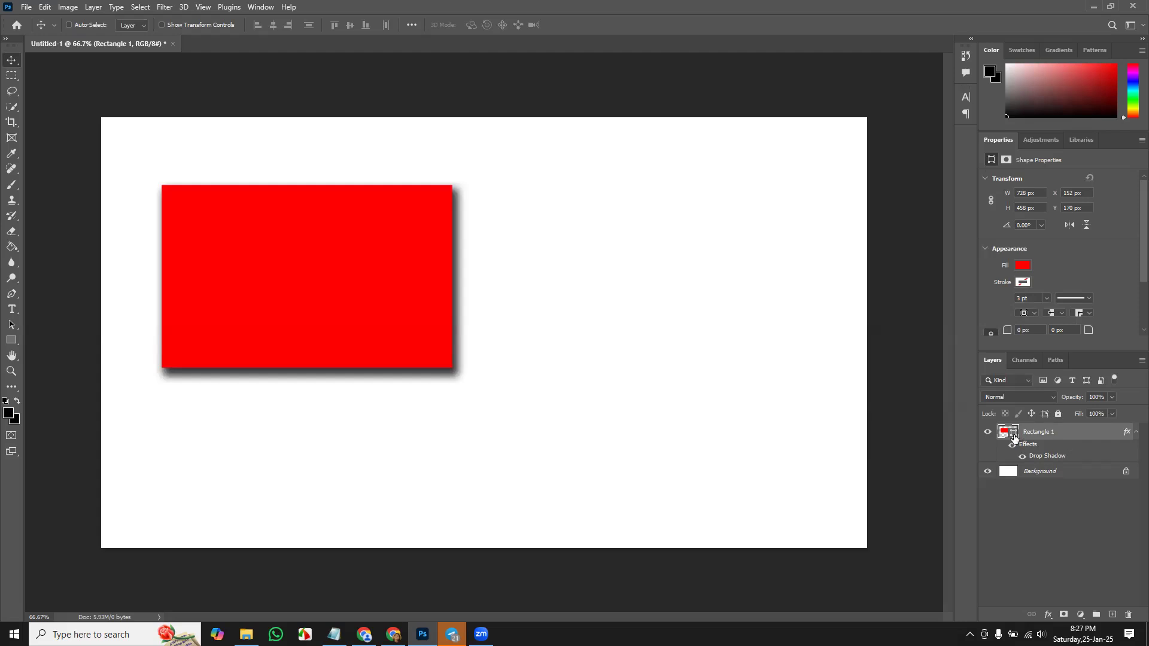
{"action": "double_click", "coordinate": [1014, 436]}
{"action": "left_click_drag", "start_coordinate": [652, 422], "coordinate": [622, 467]}
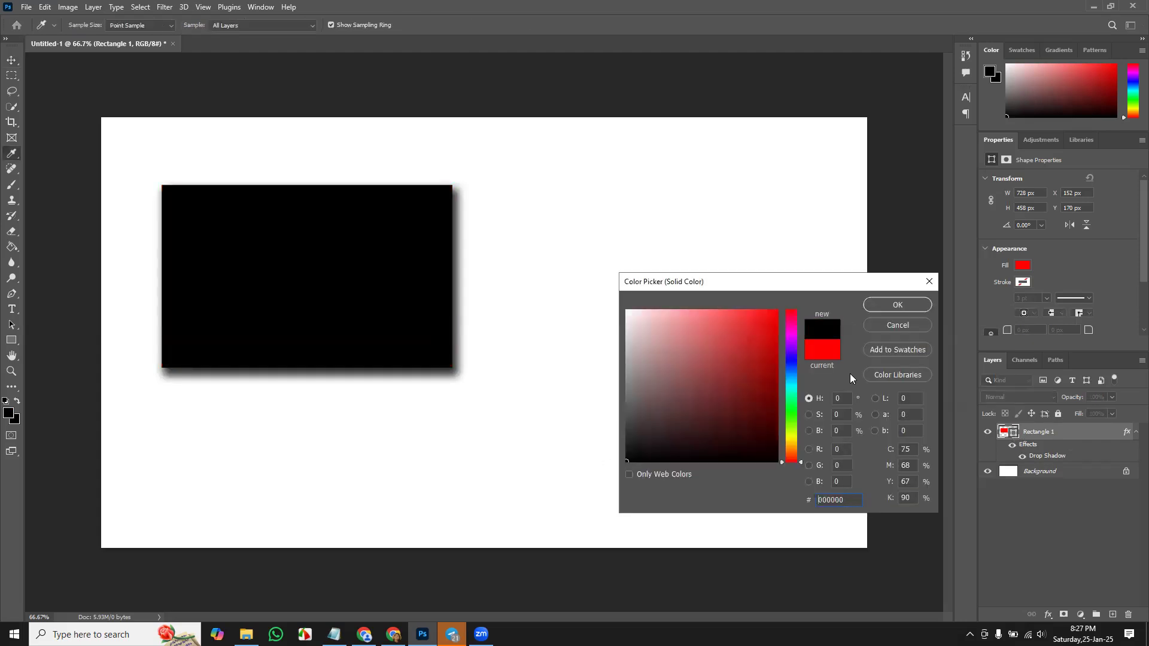
{"action": "key", "text": "Return"}
- Open the rectangle layer's blending options and enable Inner Glow, with Inner Shadow switched off
{"action": "right_click", "coordinate": [1065, 432]}
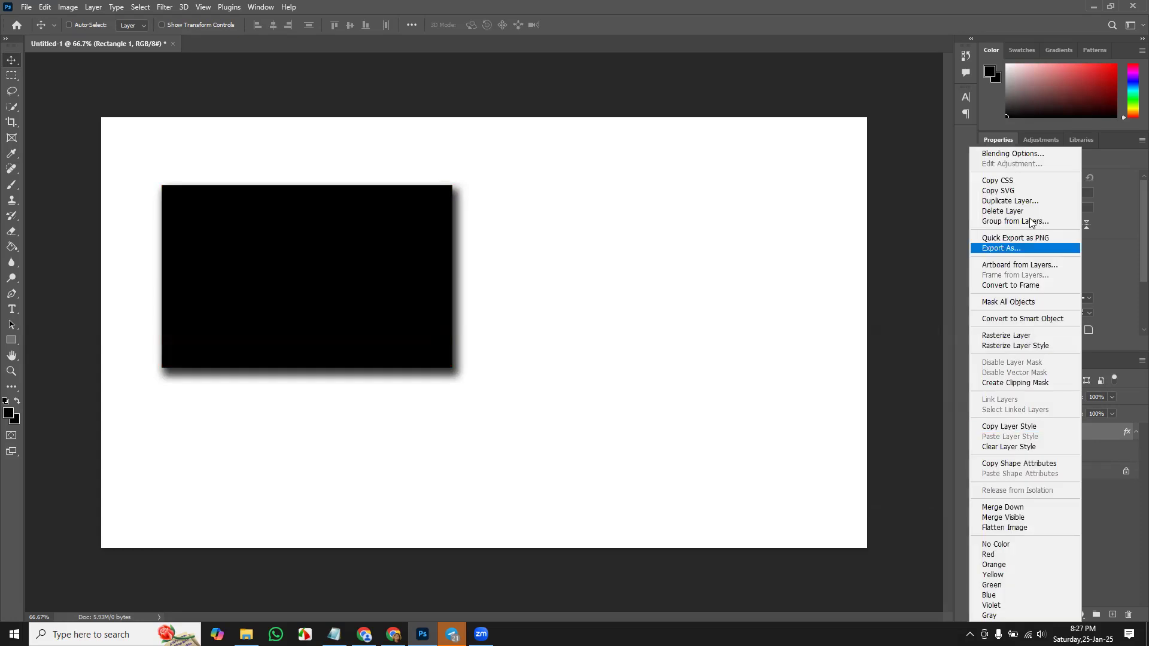
{"action": "left_click", "coordinate": [1032, 155]}
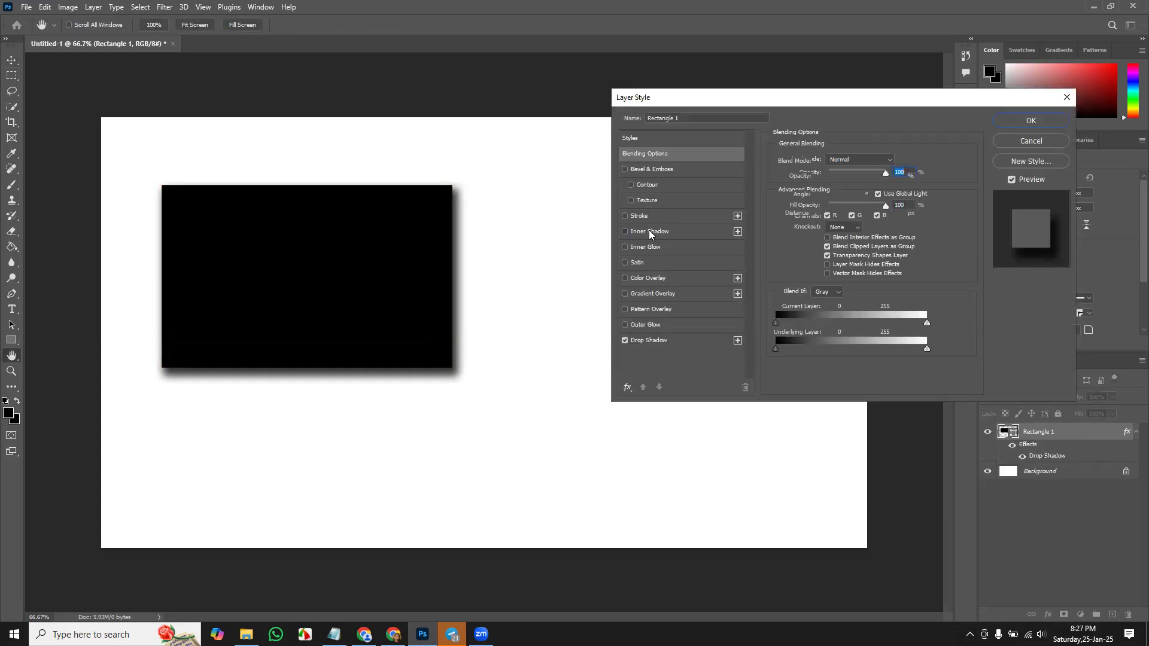
{"action": "left_click", "coordinate": [649, 231]}
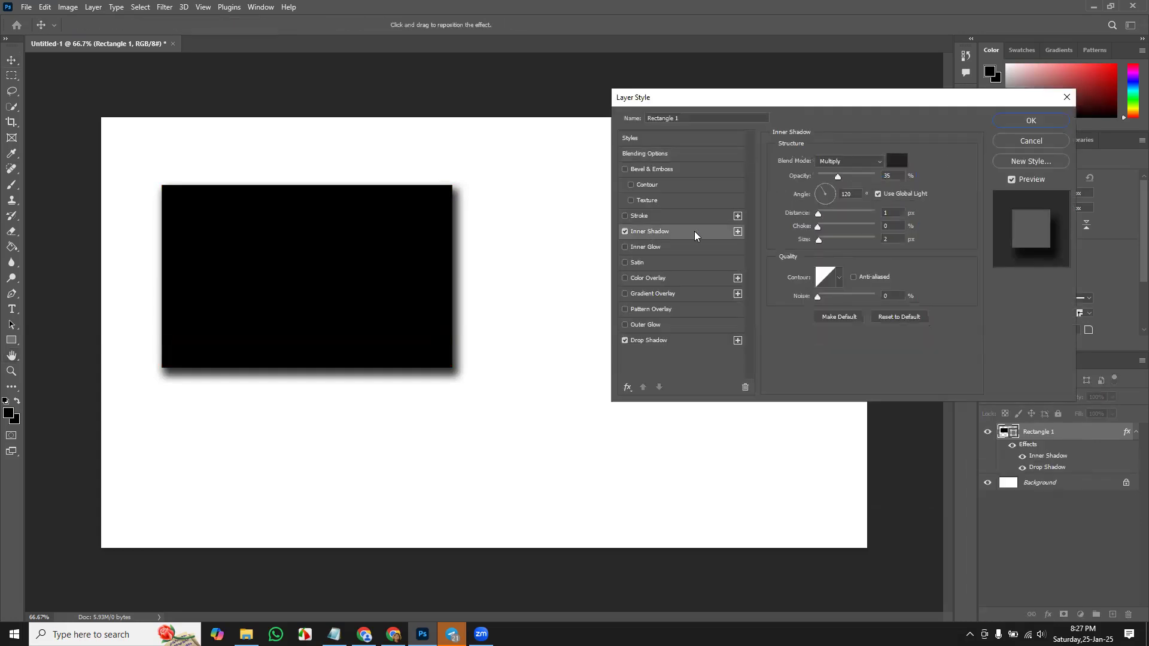
{"action": "left_click", "coordinate": [658, 248]}
{"action": "left_click", "coordinate": [657, 231]}
{"action": "left_click", "coordinate": [625, 231]}
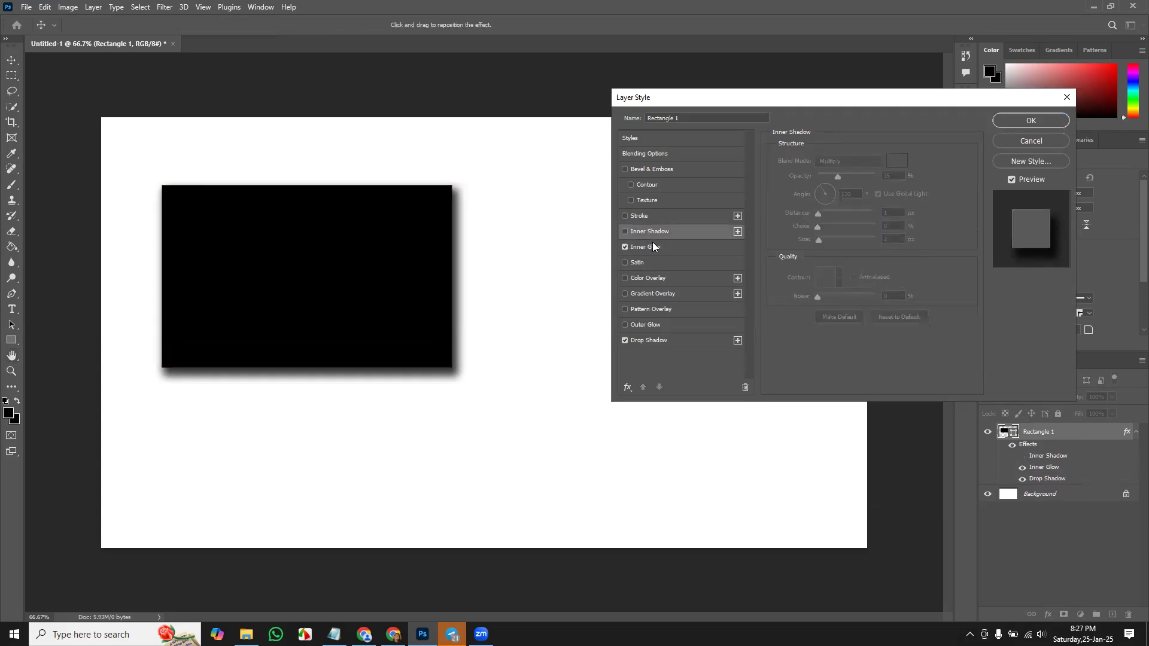
{"action": "left_click", "coordinate": [665, 247]}
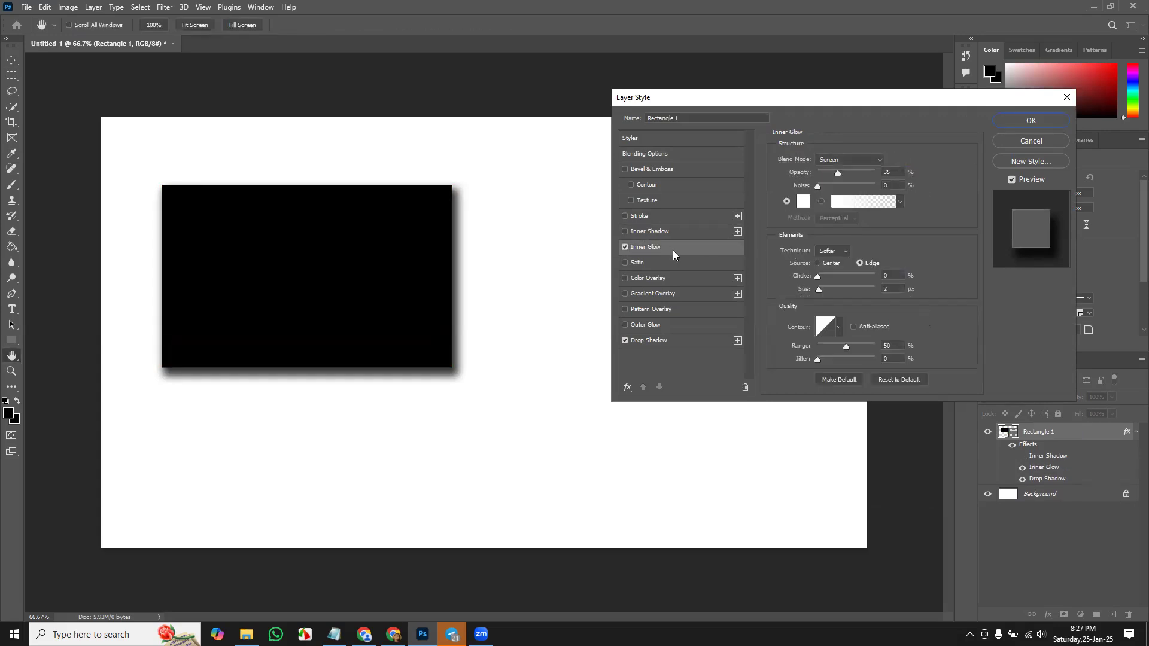
- Set the Inner Glow colour to magenta (ff00ff), with Normal blend mode and 84% opacity
{"action": "left_click", "coordinate": [803, 201]}
{"action": "left_click", "coordinate": [768, 340]}
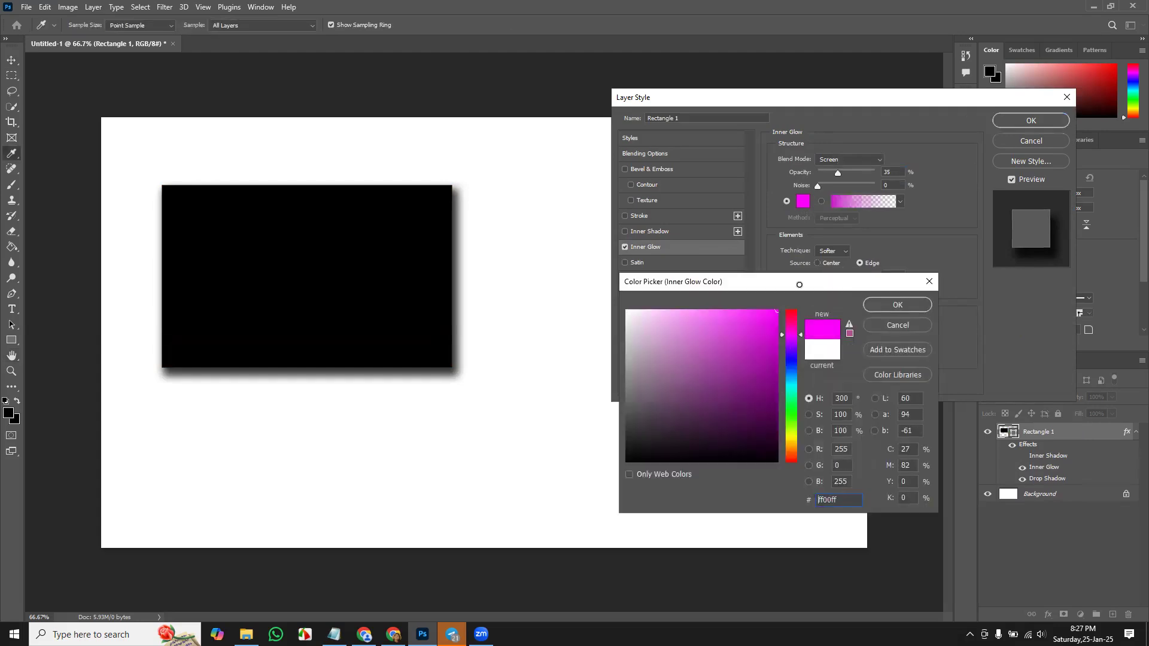
{"action": "left_click", "coordinate": [896, 304]}
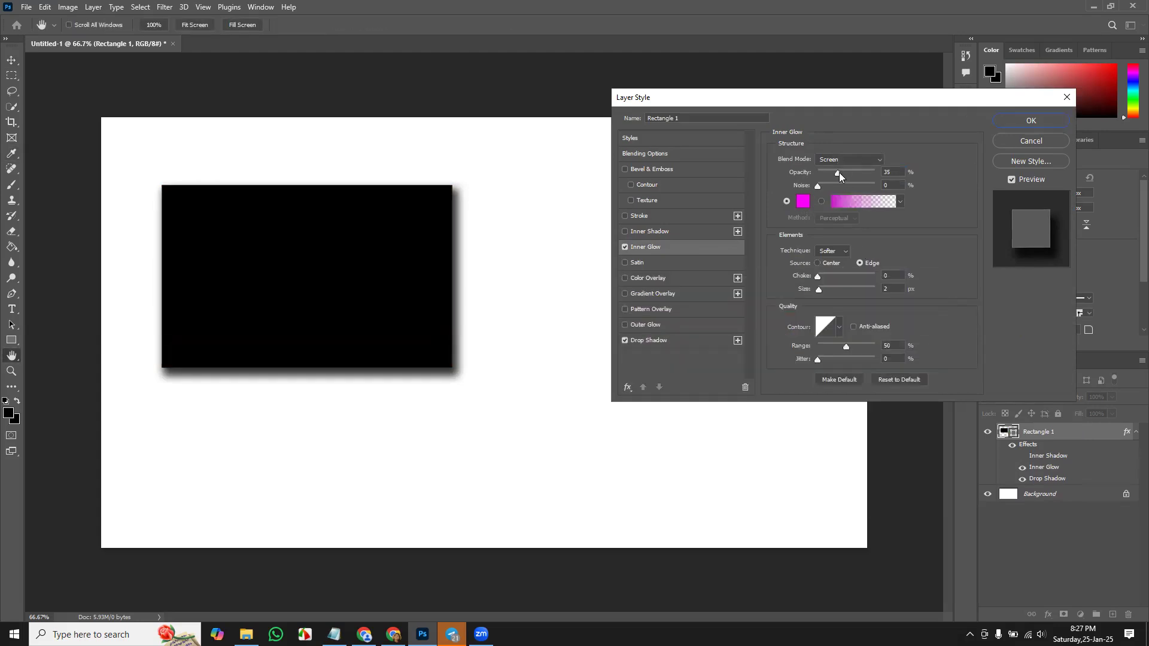
{"action": "left_click", "coordinate": [868, 159]}
{"action": "left_click", "coordinate": [859, 171]}
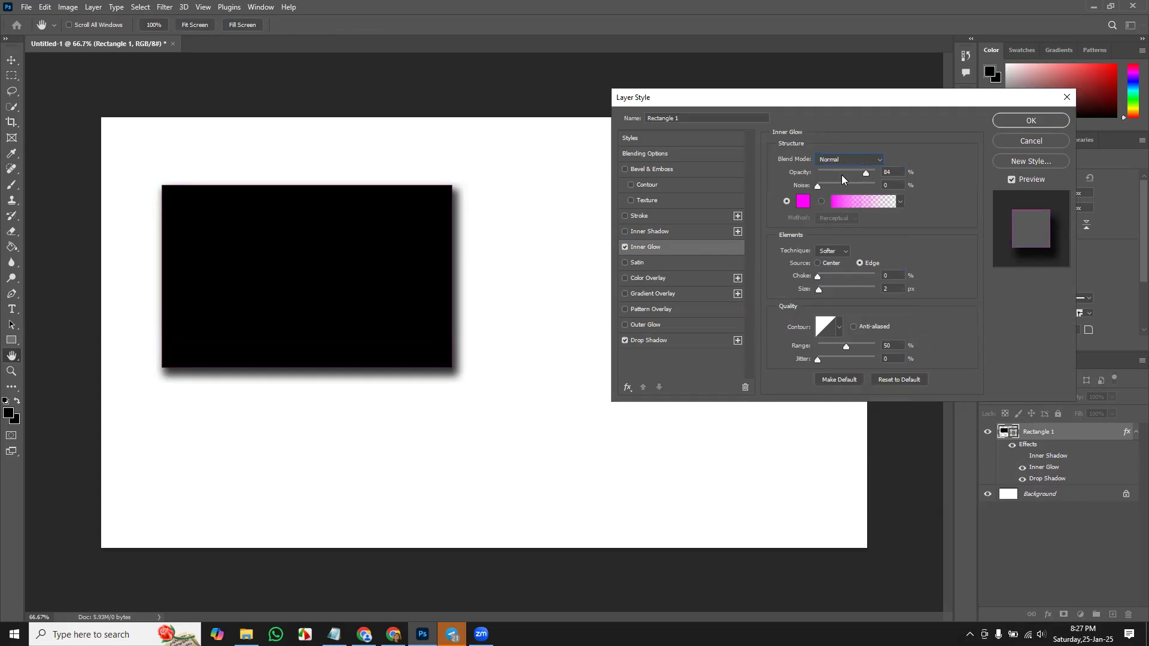
- Set the Inner Glow to 14% choke and 46 px size, switch its source to Center, and reduce the size to 16 px and the choke slightly
{"action": "mouse_move", "coordinate": [819, 275]}
{"action": "left_mouse_down"}
{"action": "mouse_move", "coordinate": [831, 275]}
{"action": "mouse_move", "coordinate": [825, 292]}
{"action": "mouse_move", "coordinate": [830, 275]}
{"action": "mouse_move", "coordinate": [819, 277]}
{"action": "mouse_move", "coordinate": [837, 284]}
{"action": "mouse_move", "coordinate": [826, 280]}
{"action": "left_mouse_up"}
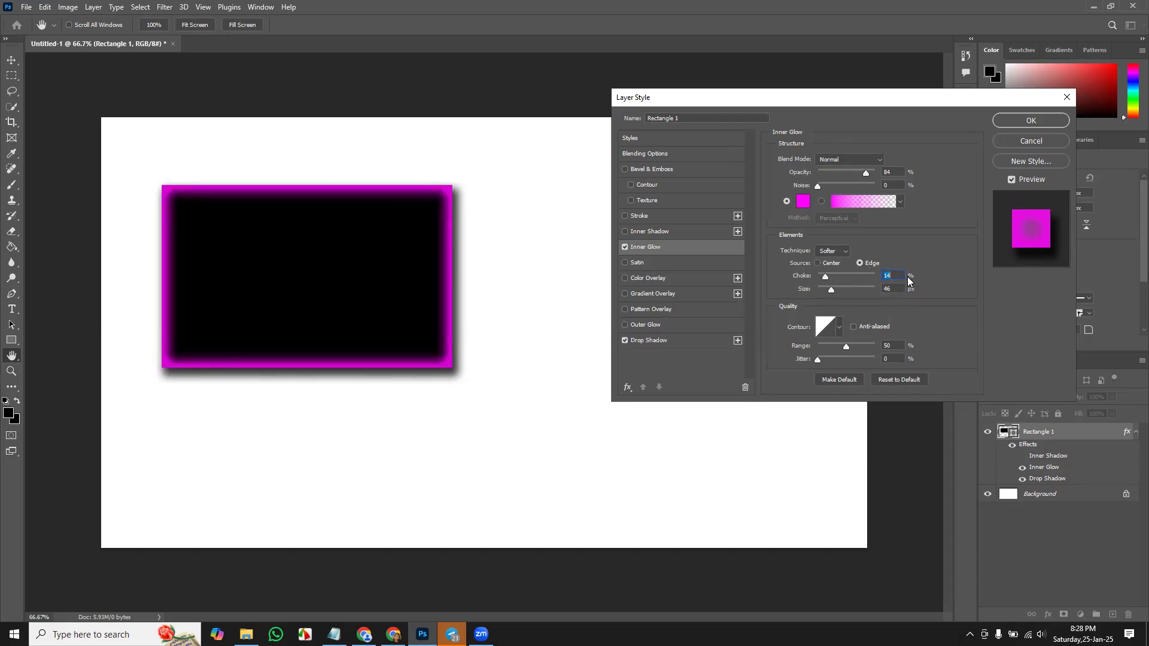
{"action": "left_click", "coordinate": [817, 264]}
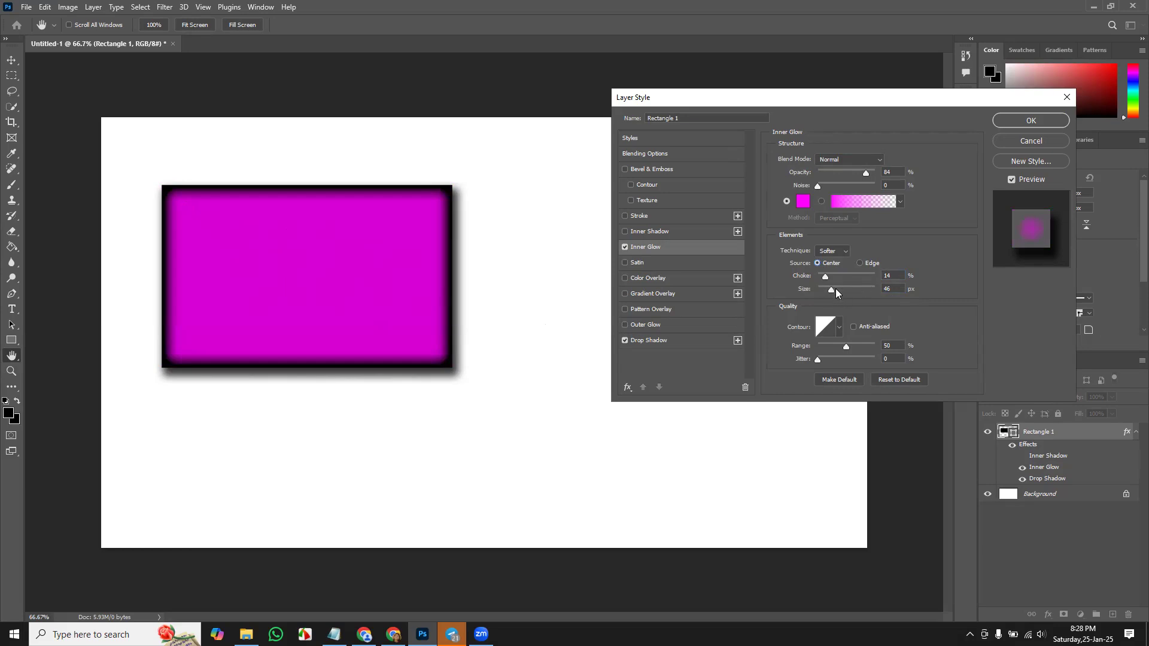
{"action": "left_click_drag", "start_coordinate": [830, 288], "coordinate": [824, 289]}
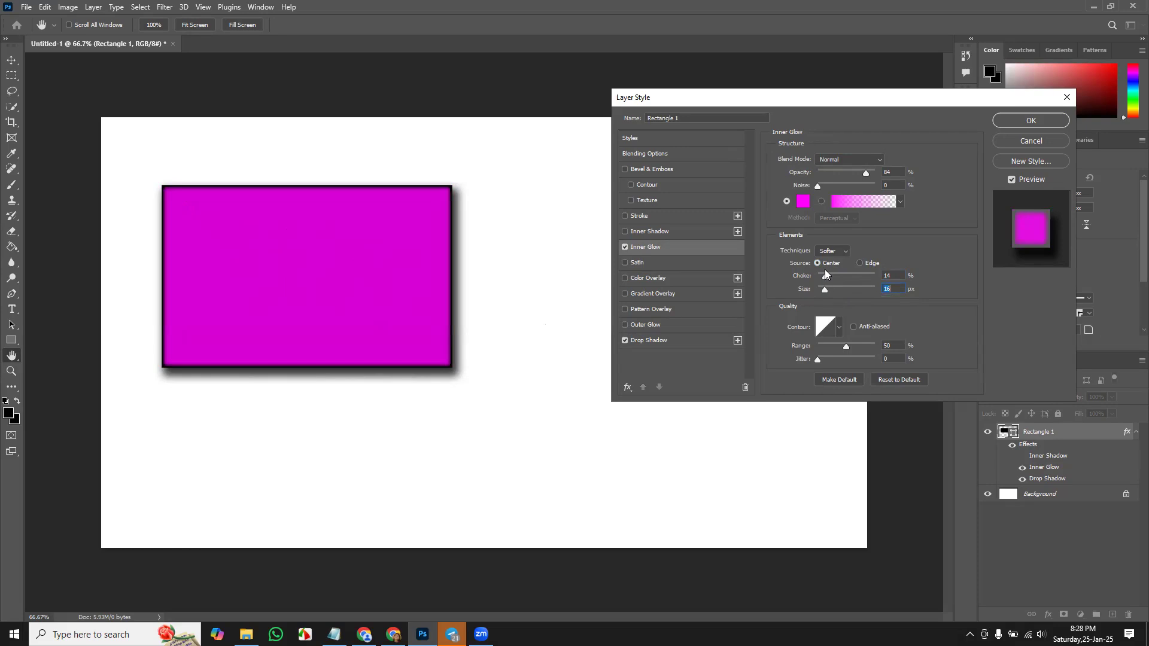
{"action": "left_click_drag", "start_coordinate": [825, 279], "coordinate": [824, 281]}
- Replace the Inner Glow and Drop Shadow with an Inner Shadow in Normal blend mode
{"action": "left_click", "coordinate": [626, 248]}
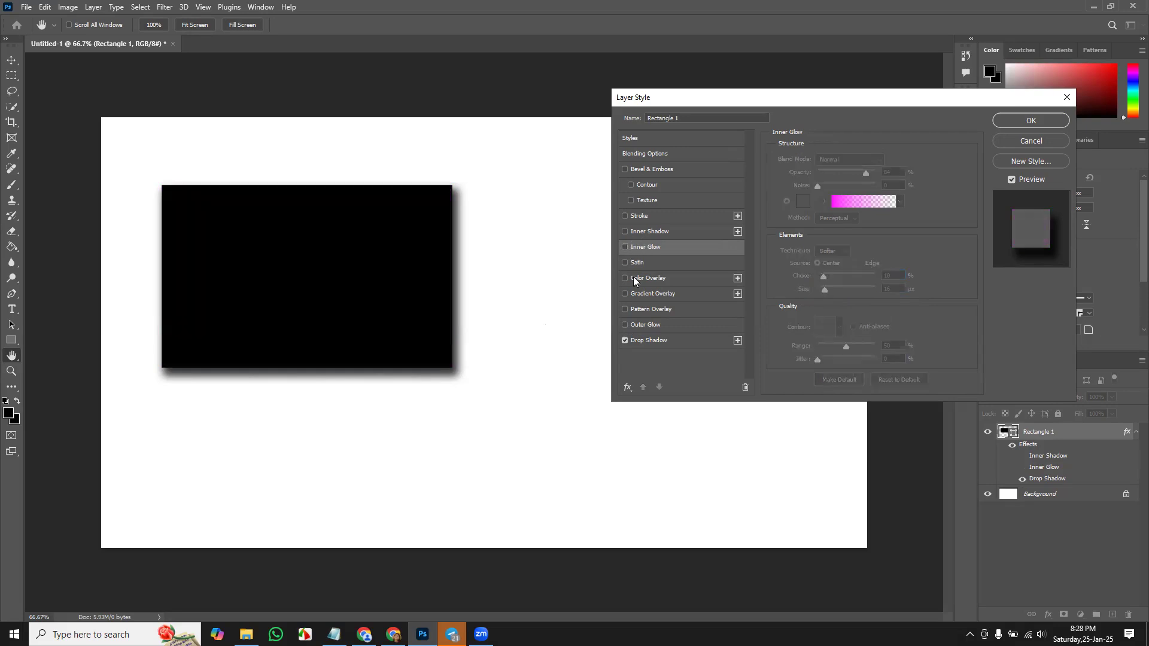
{"action": "left_click", "coordinate": [625, 340]}
{"action": "left_click", "coordinate": [625, 232]}
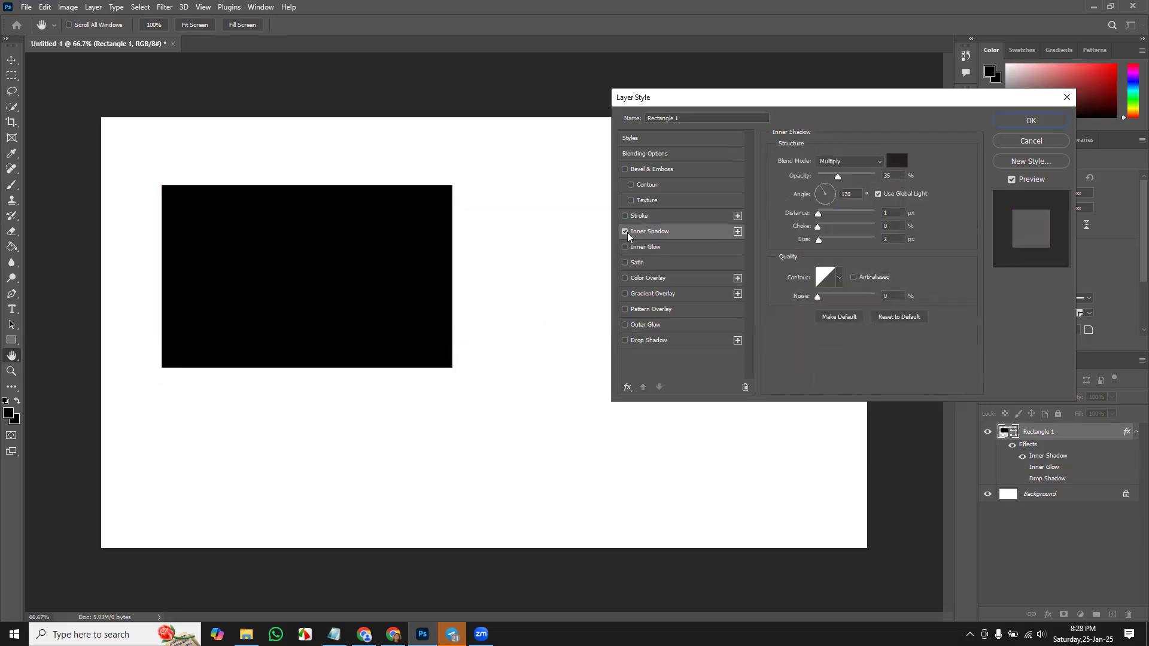
{"action": "left_click", "coordinate": [870, 161]}
{"action": "left_click", "coordinate": [862, 181]}
{"action": "left_click", "coordinate": [861, 165]}
{"action": "left_click", "coordinate": [860, 165]}
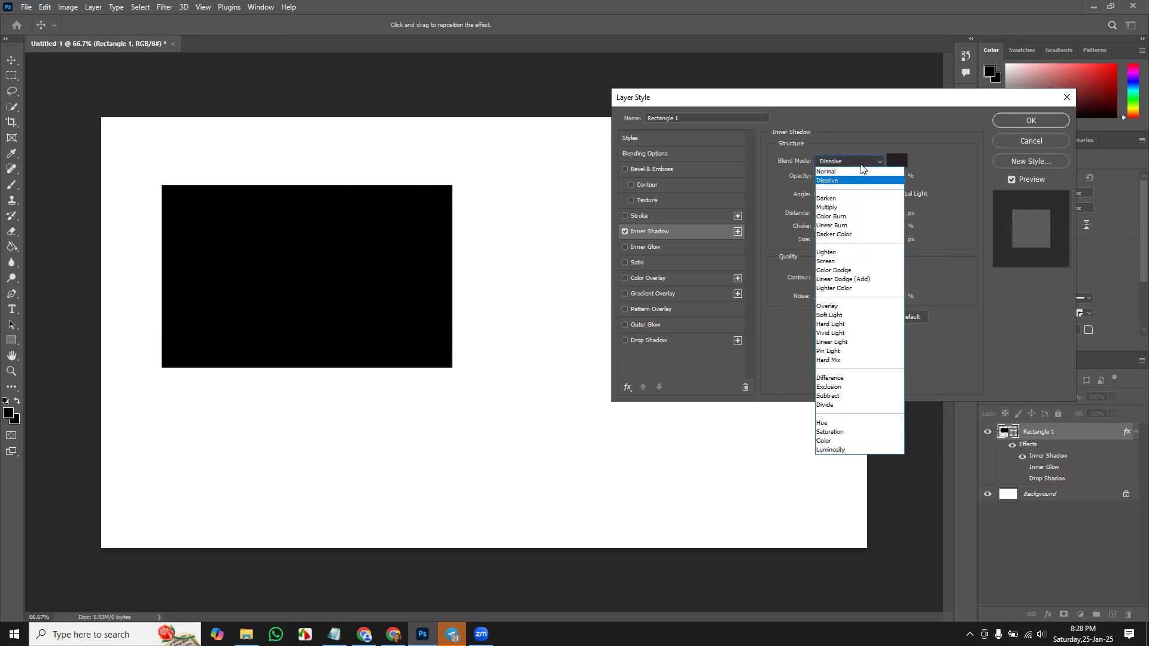
{"action": "left_click", "coordinate": [861, 165]}
{"action": "left_click", "coordinate": [861, 172]}
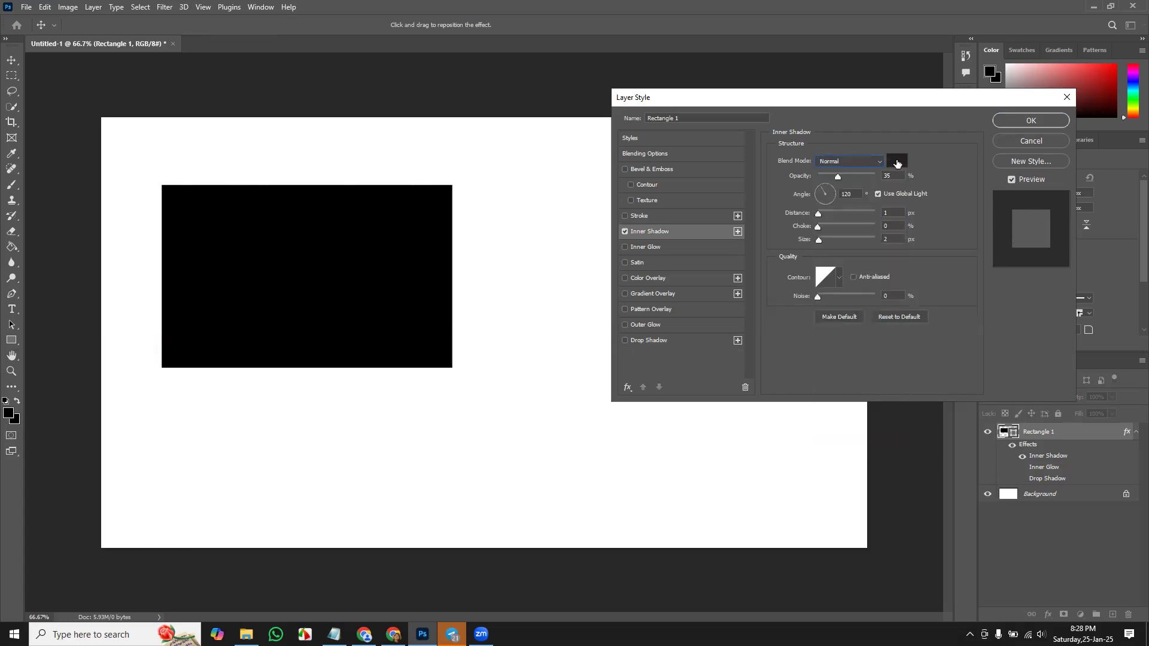
- Try red and blue for the Inner Shadow and settle on a bright amber-yellow colour
{"action": "left_click", "coordinate": [897, 160]}
{"action": "left_click_drag", "start_coordinate": [770, 417], "coordinate": [844, 292]}
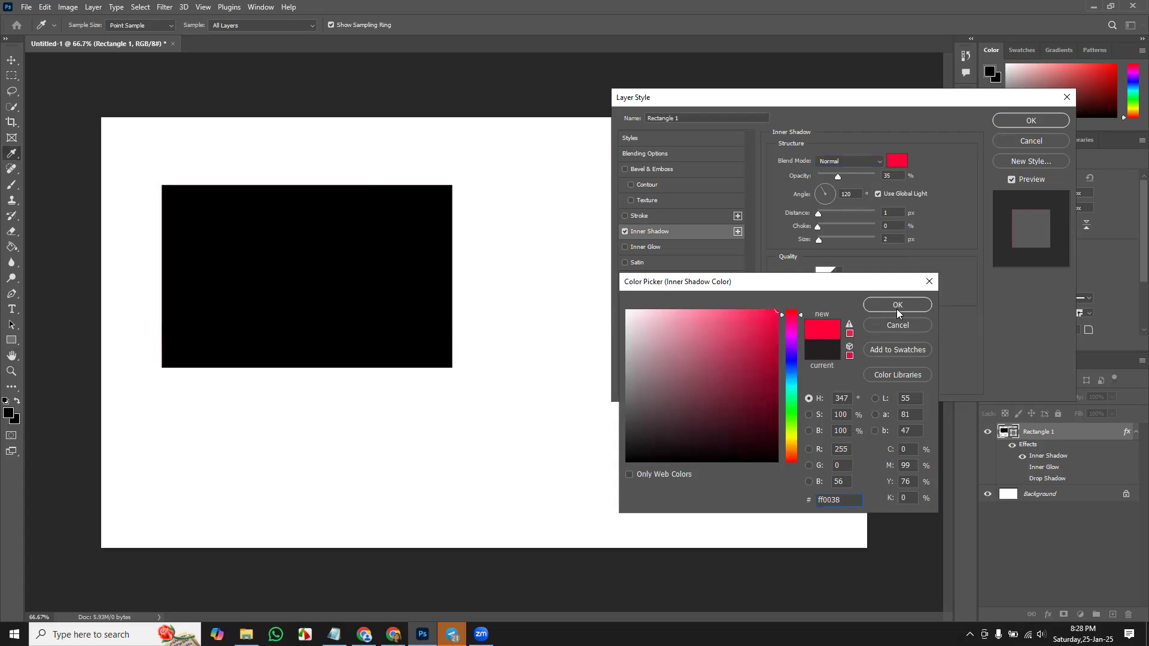
{"action": "left_click", "coordinate": [791, 360]}
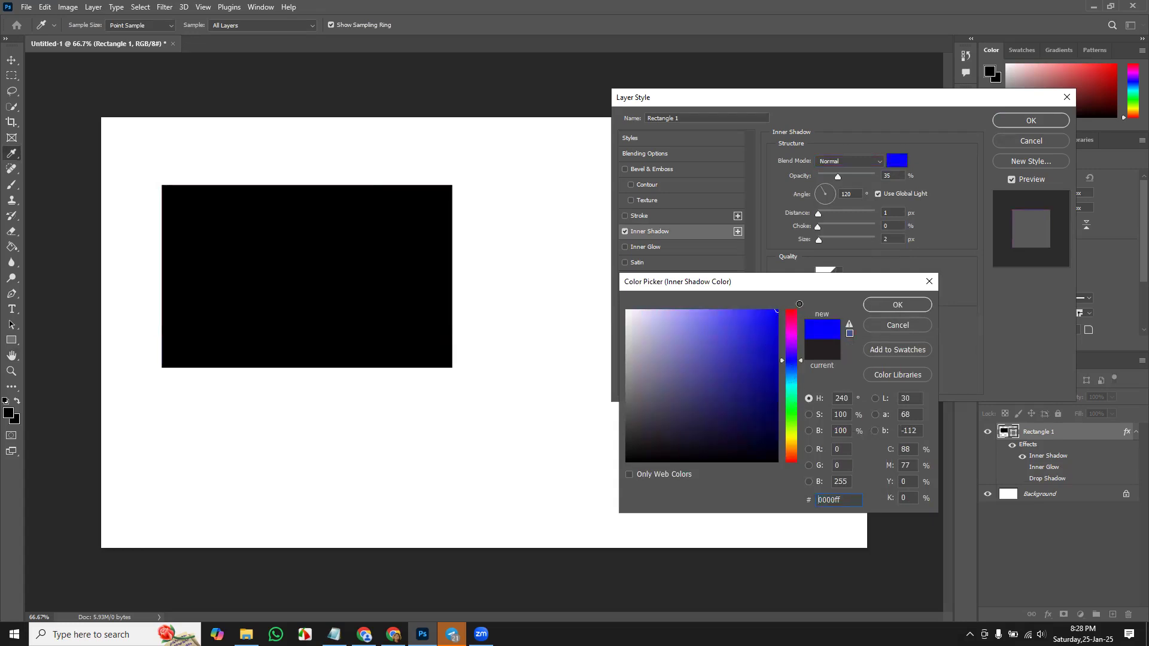
{"action": "left_click", "coordinate": [791, 443]}
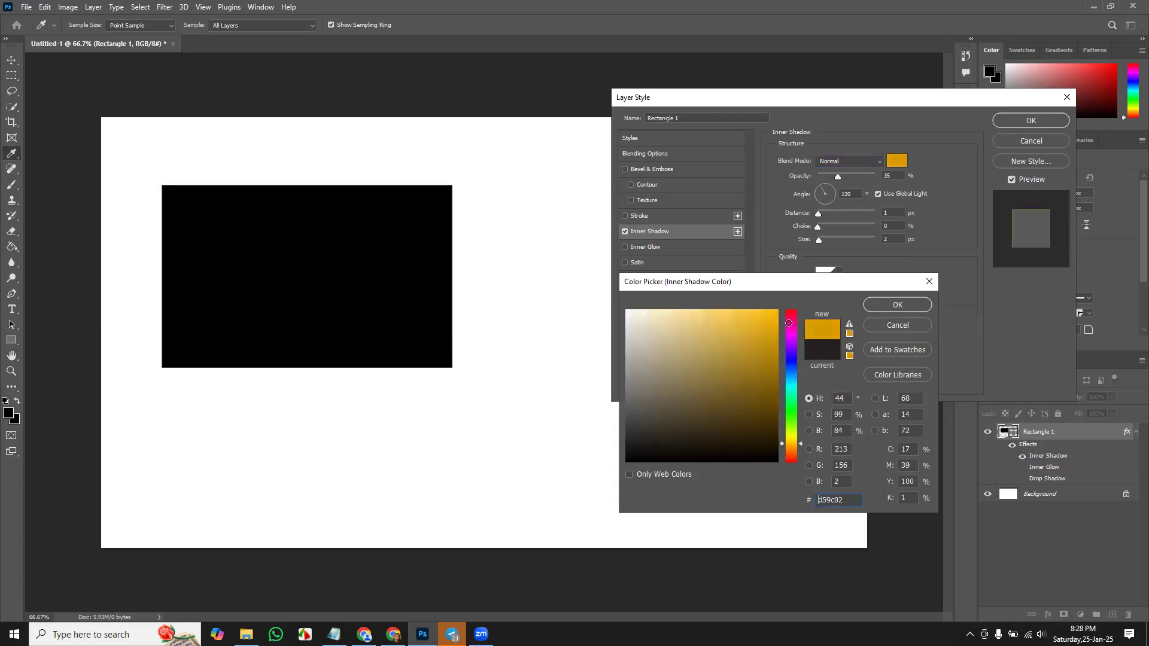
{"action": "left_click", "coordinate": [891, 305]}
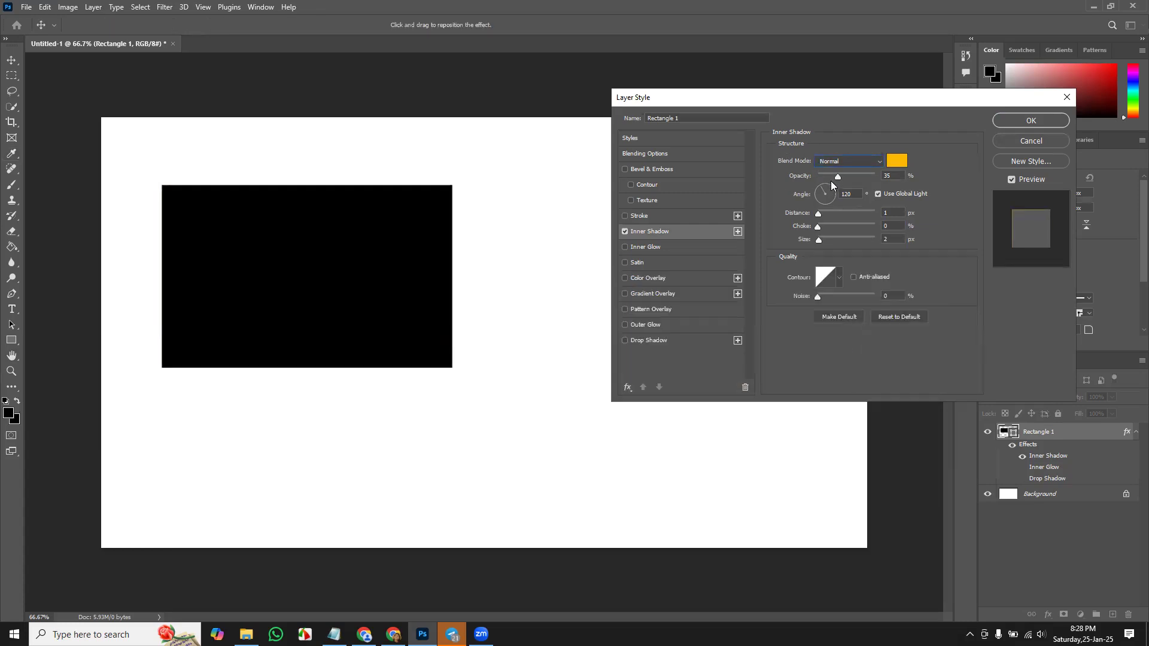
- Set the Inner Shadow to 95% opacity, 27 px distance, 23% choke and 38 px size
{"action": "left_click", "coordinate": [872, 176]}
{"action": "left_click_drag", "start_coordinate": [819, 240], "coordinate": [829, 240]}
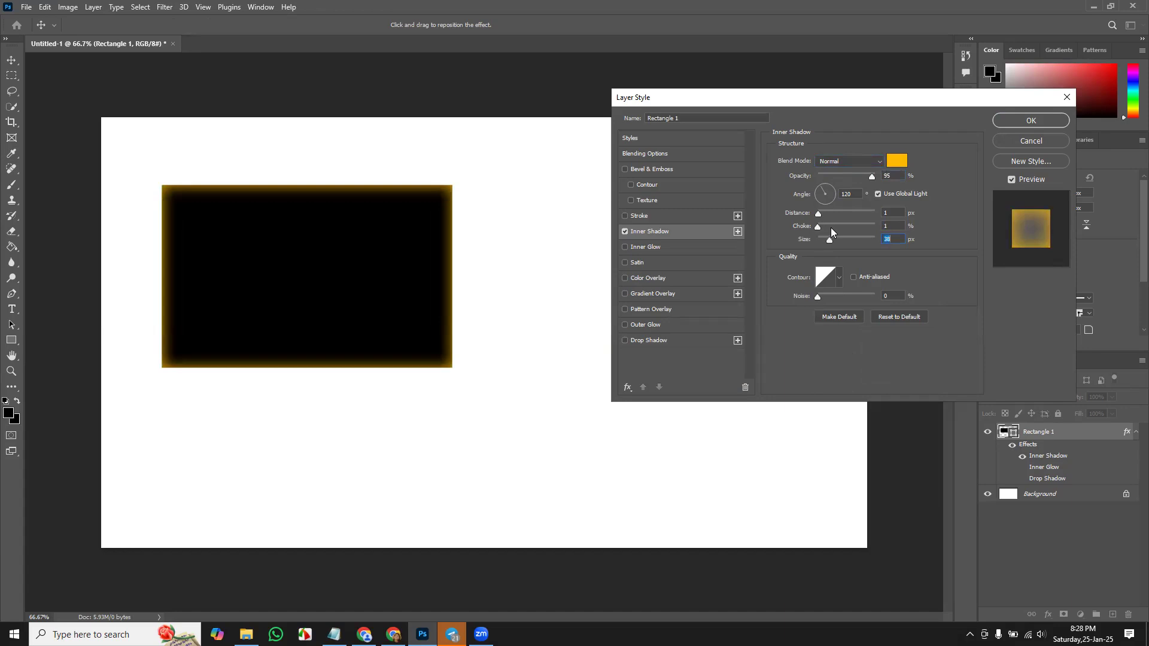
{"action": "left_click", "coordinate": [831, 226]}
{"action": "left_click", "coordinate": [833, 213]}
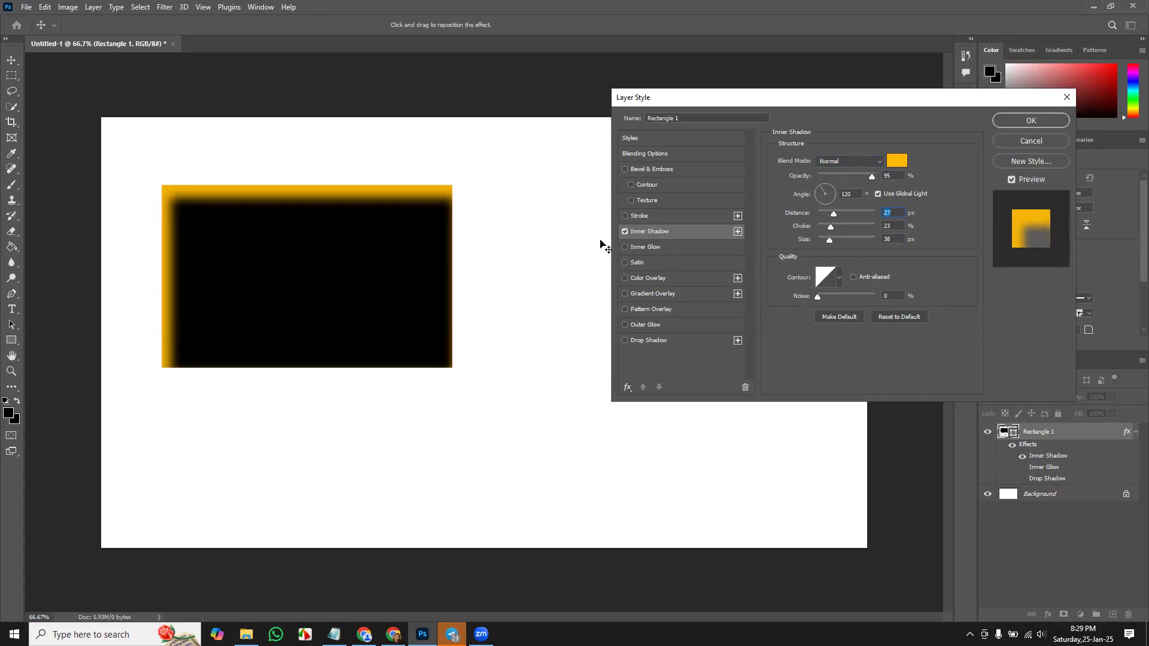
- Replace the Inner Shadow with a Stroke effect and set the stroke size to 29 px
{"action": "left_click", "coordinate": [625, 232]}
{"action": "left_click", "coordinate": [625, 216]}
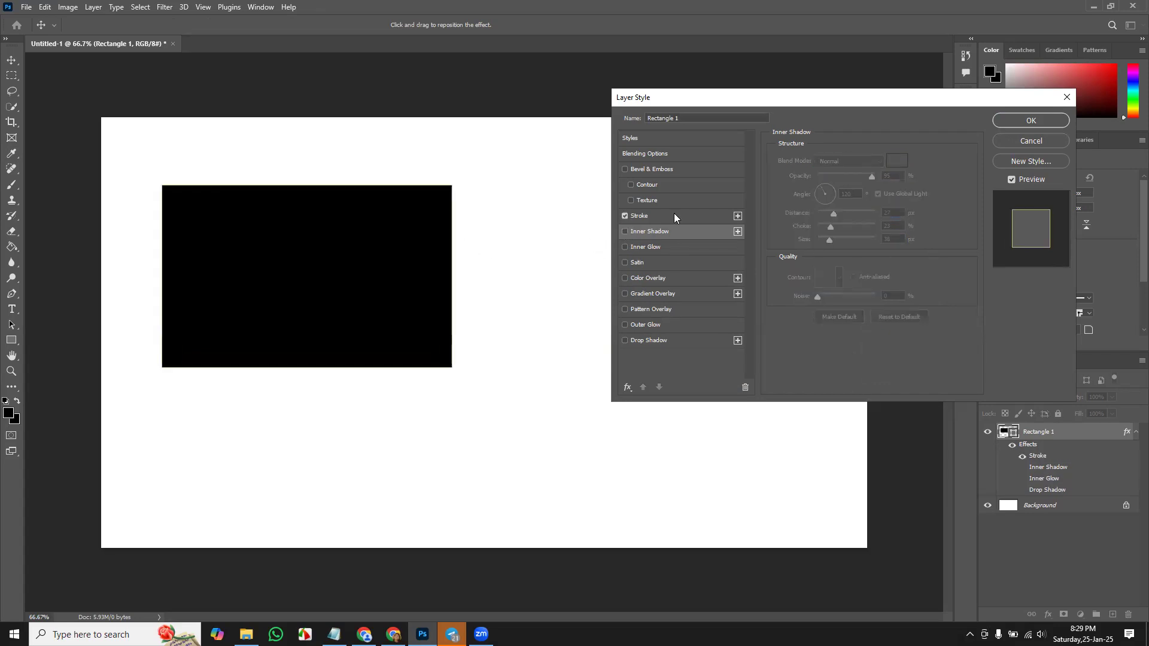
{"action": "left_click", "coordinate": [662, 215]}
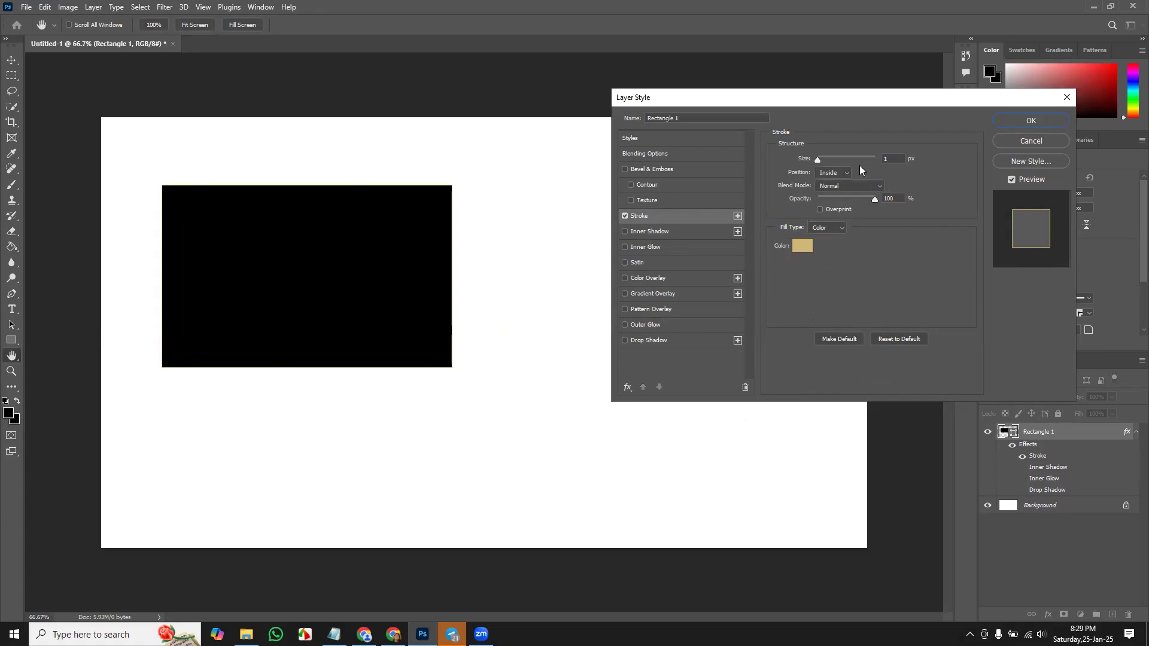
{"action": "left_click_drag", "start_coordinate": [817, 160], "coordinate": [828, 162]}
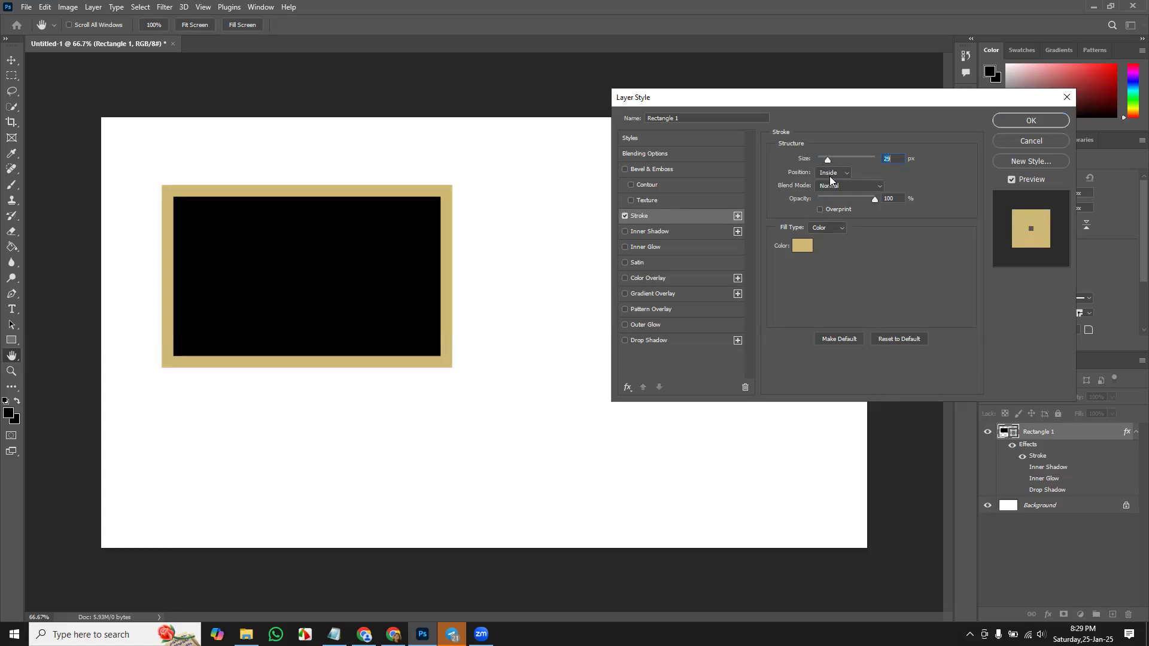
- Try the Outside and Inside stroke positions and set the stroke's position to Center
{"action": "left_click", "coordinate": [834, 173]}
{"action": "left_click", "coordinate": [834, 176]}
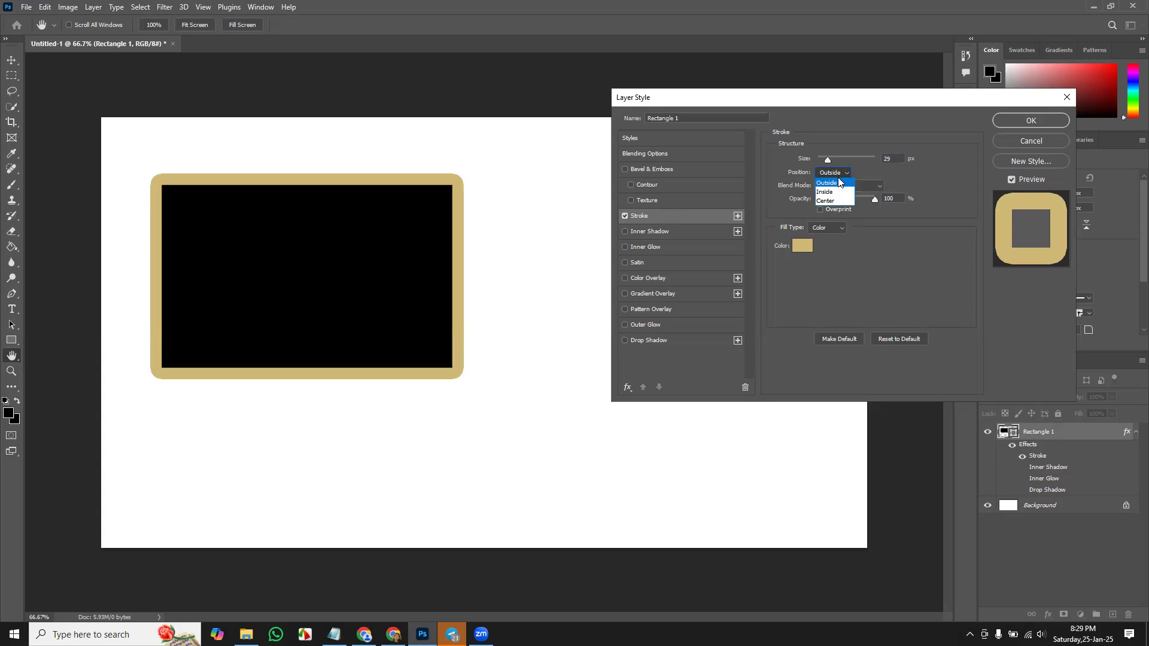
{"action": "left_click", "coordinate": [834, 193]}
{"action": "left_click", "coordinate": [836, 173]}
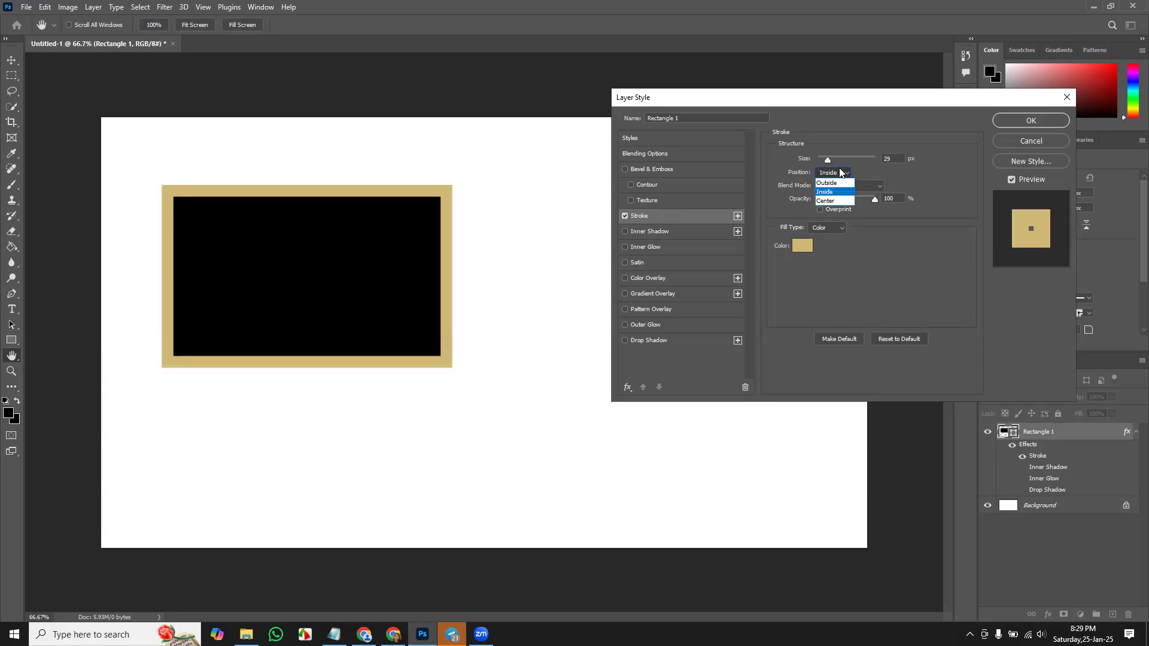
{"action": "left_click", "coordinate": [837, 202]}
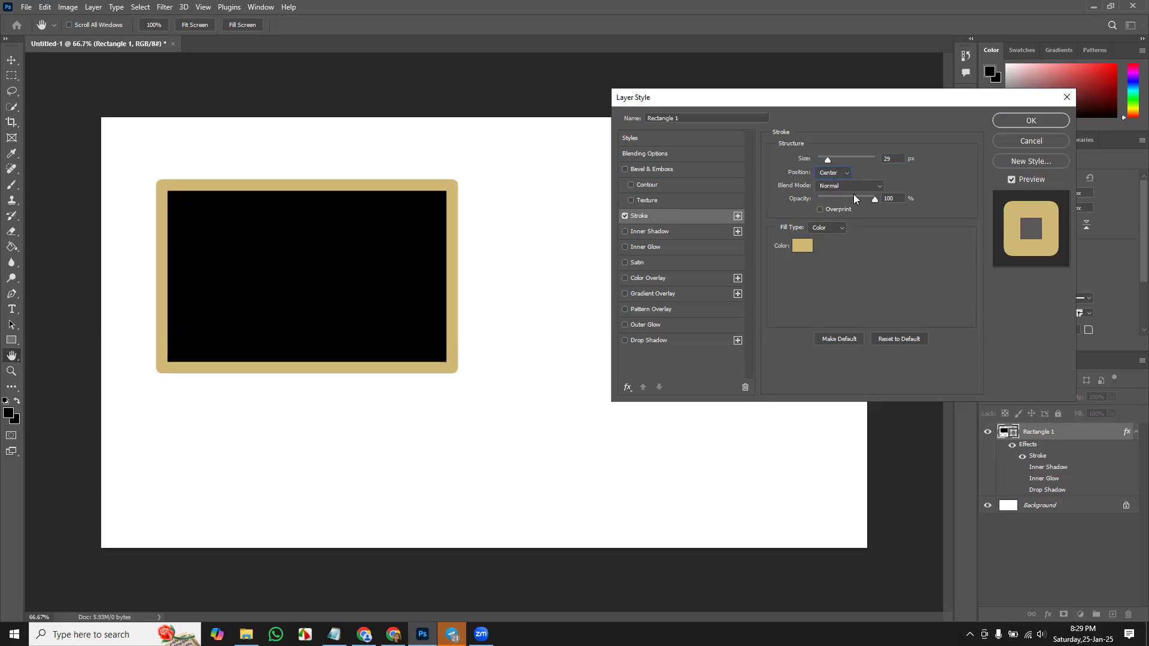
- Set the stroke's position to Outside and change its colour to bright green
{"action": "left_click", "coordinate": [838, 184]}
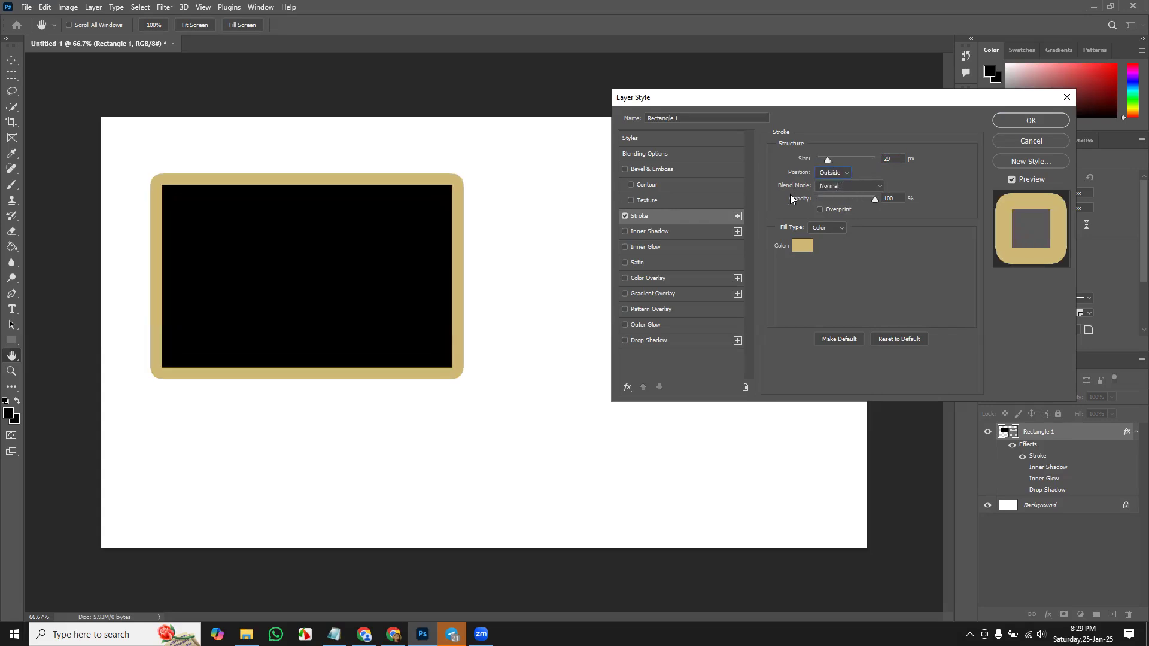
{"action": "mouse_move", "coordinate": [873, 200]}
{"action": "left_mouse_down"}
{"action": "mouse_move", "coordinate": [845, 201]}
{"action": "mouse_move", "coordinate": [875, 201]}
{"action": "left_mouse_up"}
{"action": "left_click", "coordinate": [802, 246]}
{"action": "left_click", "coordinate": [791, 416]}
{"action": "left_click_drag", "start_coordinate": [774, 354], "coordinate": [778, 307]}
{"action": "left_click", "coordinate": [892, 307]}
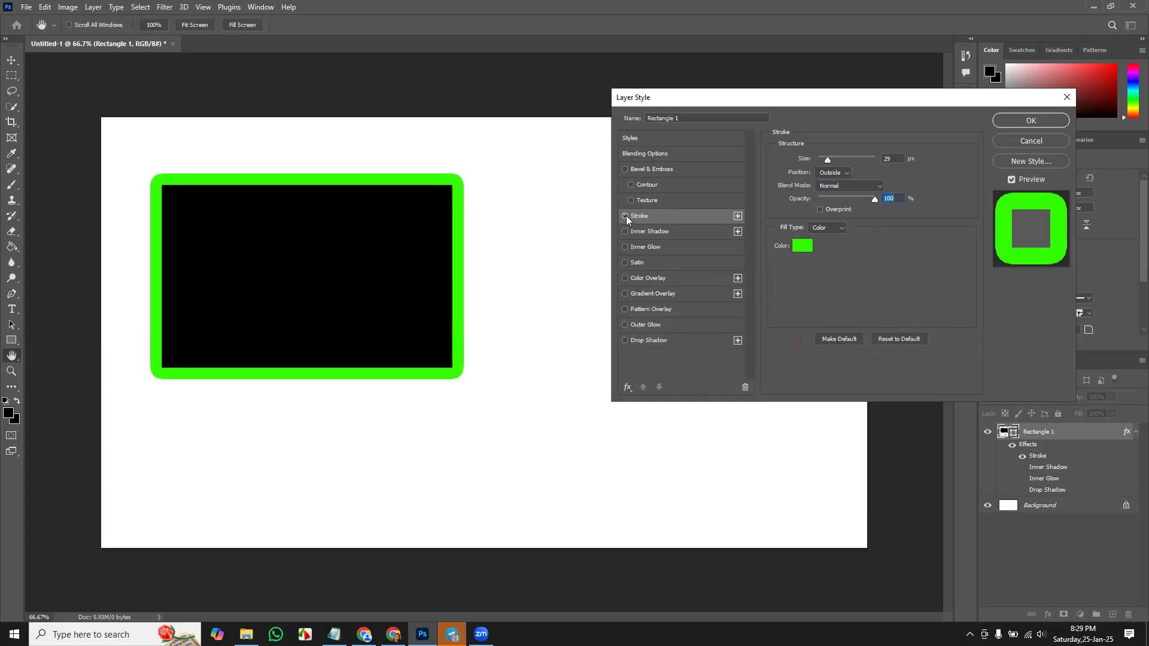
- Replace the Stroke with Bevel & Emboss at 230% depth, 40 px size and 3 px soften
{"action": "left_click", "coordinate": [626, 217]}
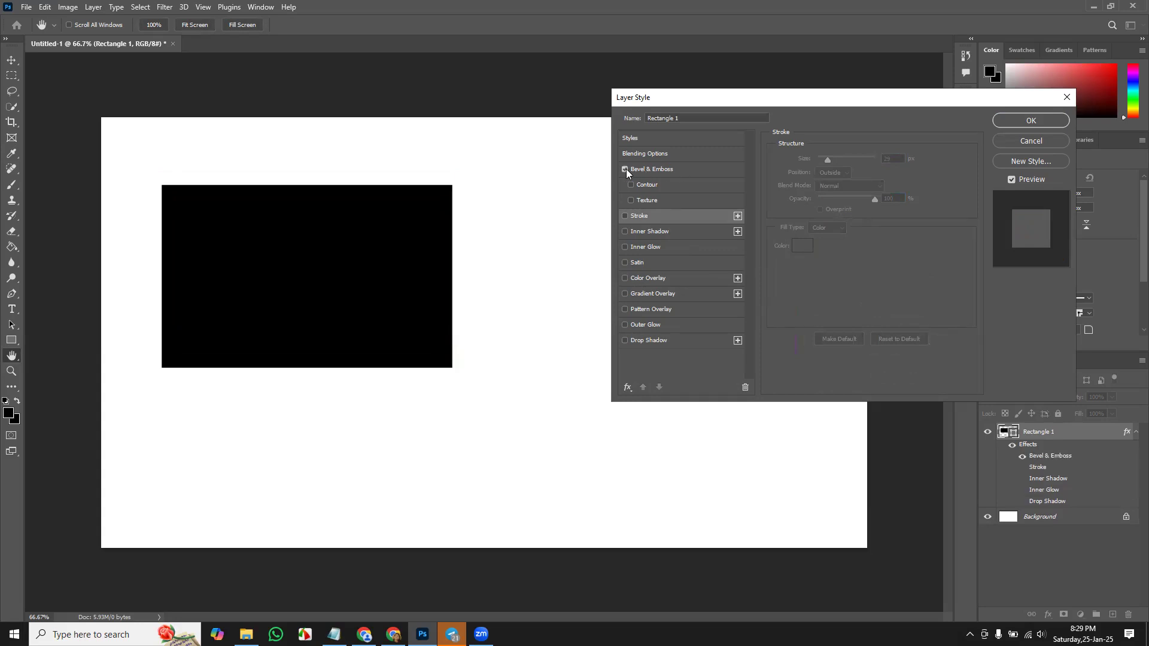
{"action": "left_click", "coordinate": [647, 170]}
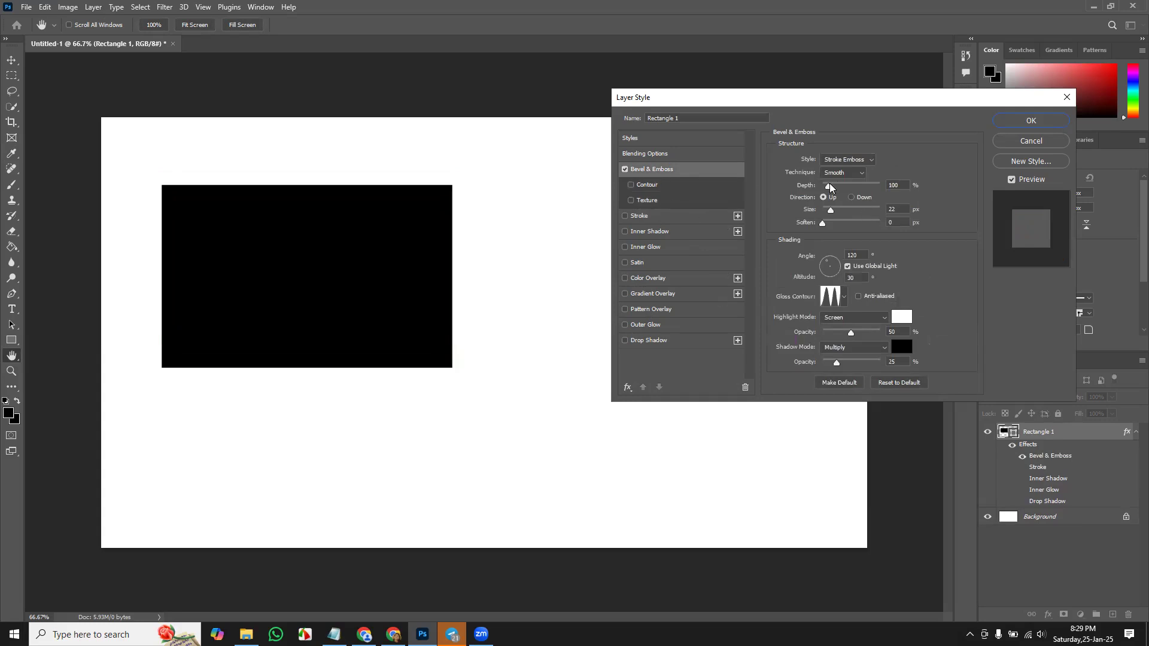
{"action": "left_click", "coordinate": [858, 160]}
{"action": "left_click", "coordinate": [855, 159]}
{"action": "left_click", "coordinate": [855, 159]}
{"action": "left_click", "coordinate": [855, 158]}
{"action": "left_click_drag", "start_coordinate": [828, 186], "coordinate": [836, 186]}
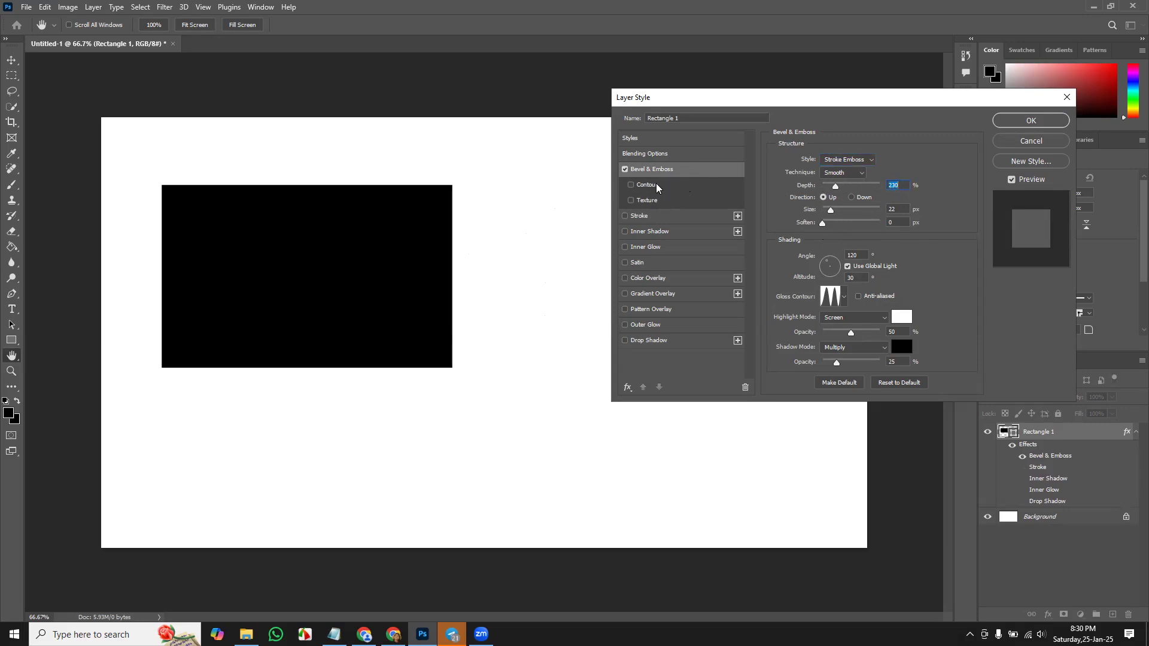
{"action": "left_click_drag", "start_coordinate": [830, 211], "coordinate": [834, 223]}
- Try the Outer Bevel and Inner Bevel styles and raise the bevel's depth to 376%
{"action": "left_click", "coordinate": [860, 160]}
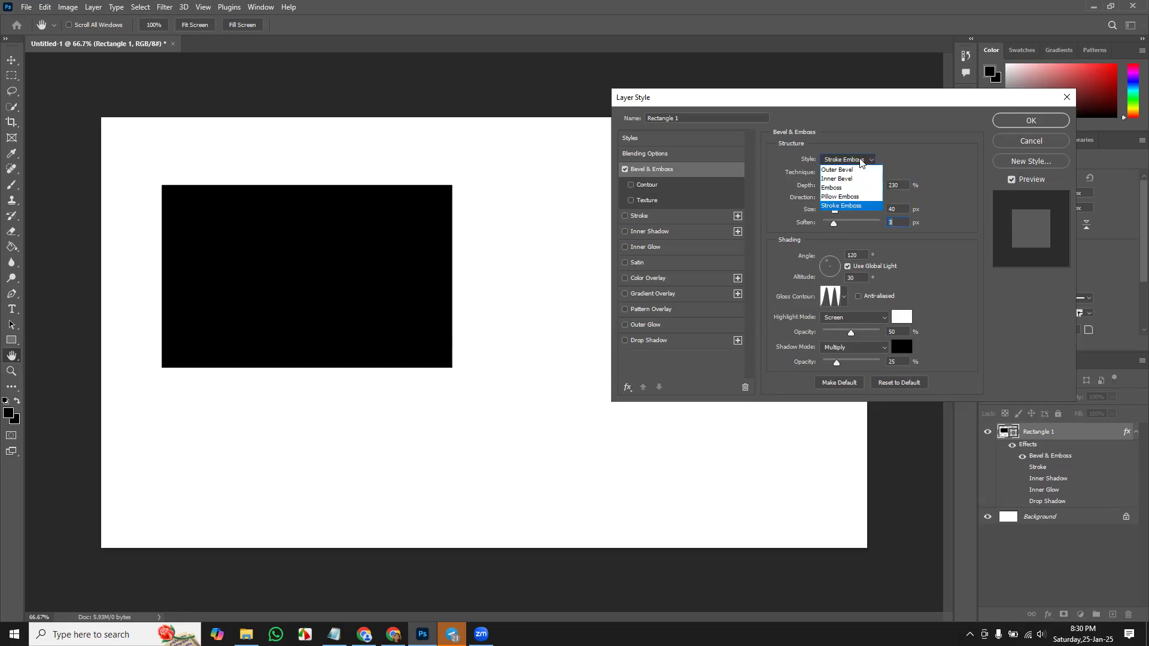
{"action": "left_click", "coordinate": [848, 170]}
{"action": "left_click", "coordinate": [849, 161]}
{"action": "left_click", "coordinate": [850, 181]}
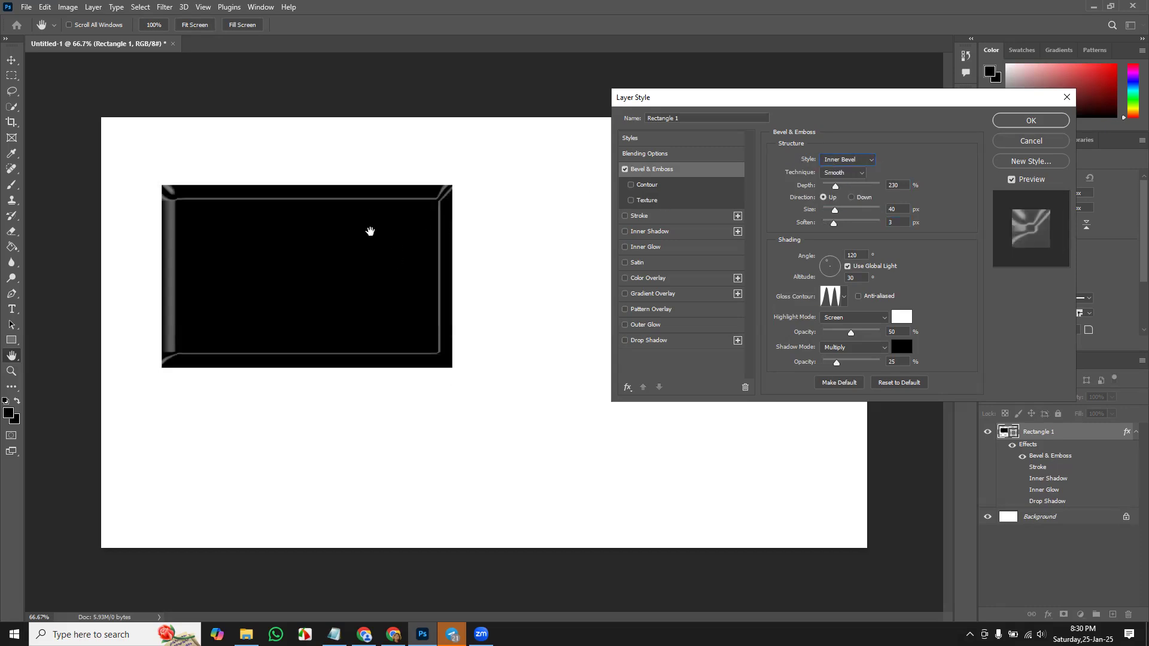
{"action": "left_click_drag", "start_coordinate": [836, 189], "coordinate": [844, 189]}
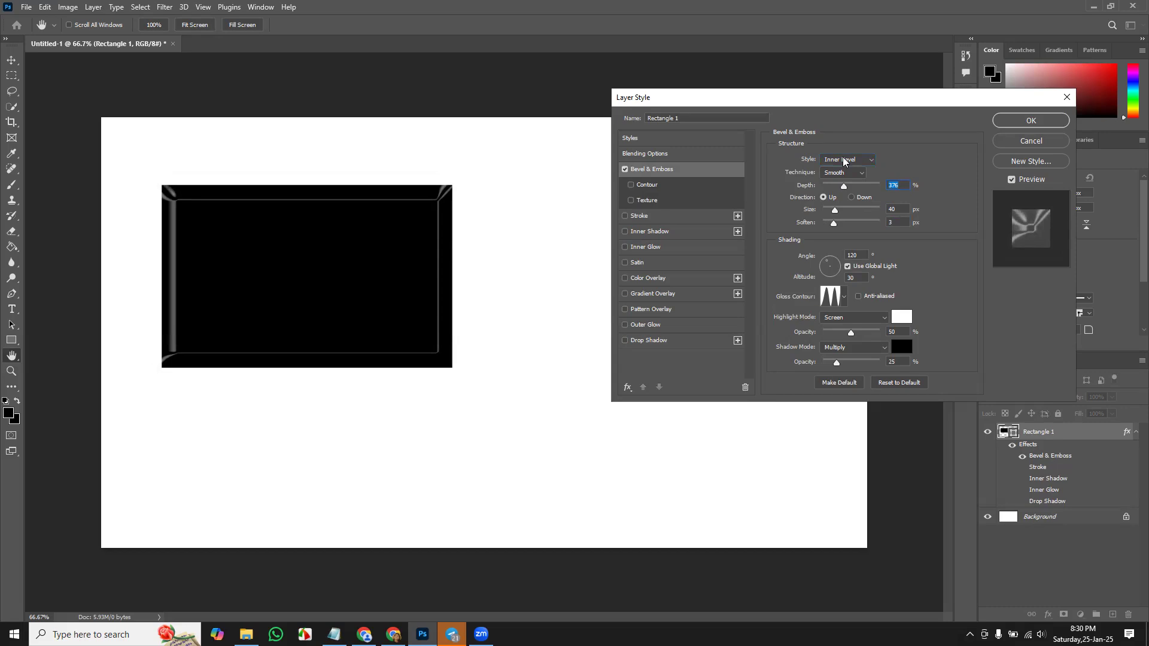
- Try the Pillow Emboss, Emboss and Stroke Emboss styles on the rectangle
{"action": "left_click", "coordinate": [843, 160]}
{"action": "left_click", "coordinate": [847, 197]}
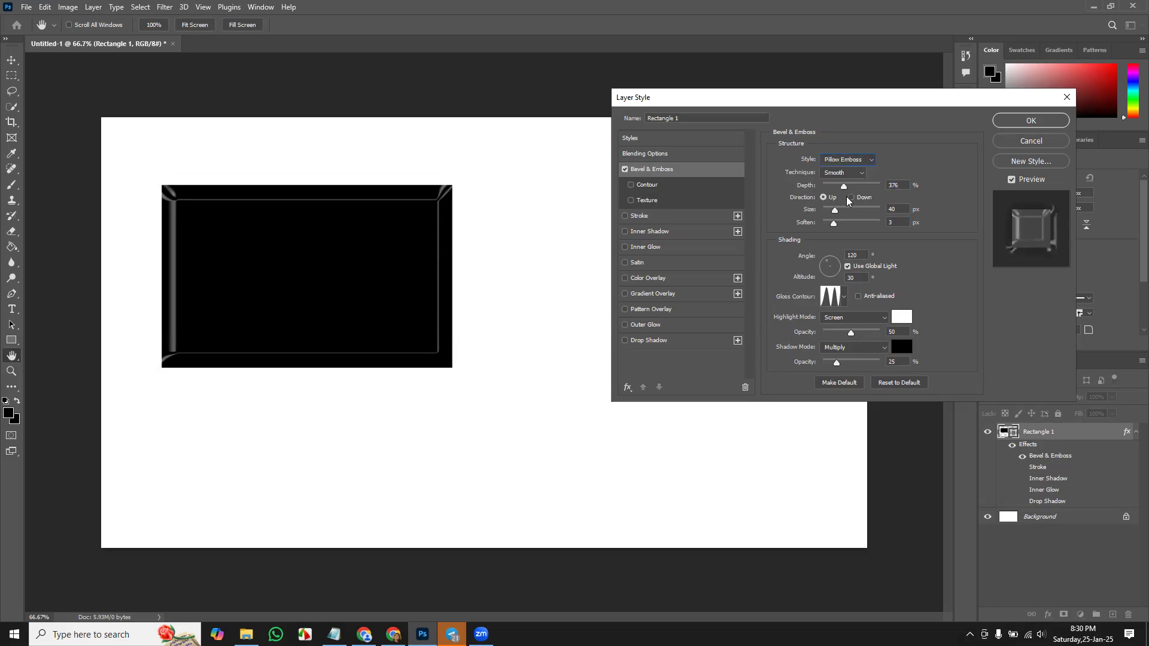
{"action": "left_click", "coordinate": [847, 159]}
{"action": "left_click", "coordinate": [849, 190]}
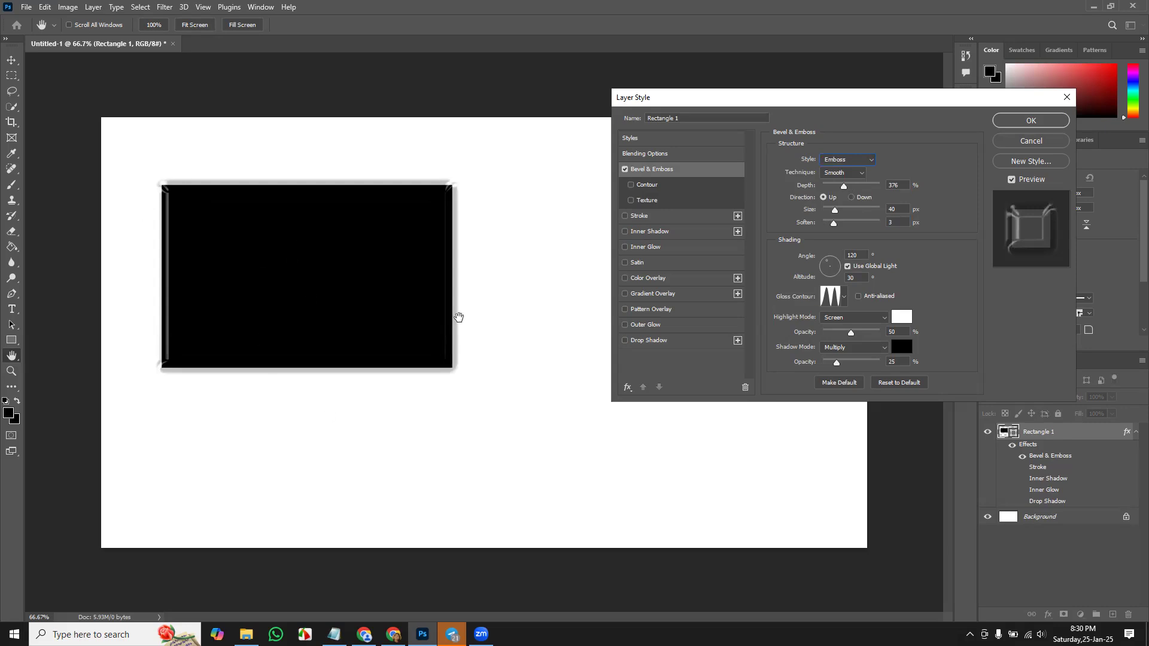
{"action": "left_click", "coordinate": [848, 160]}
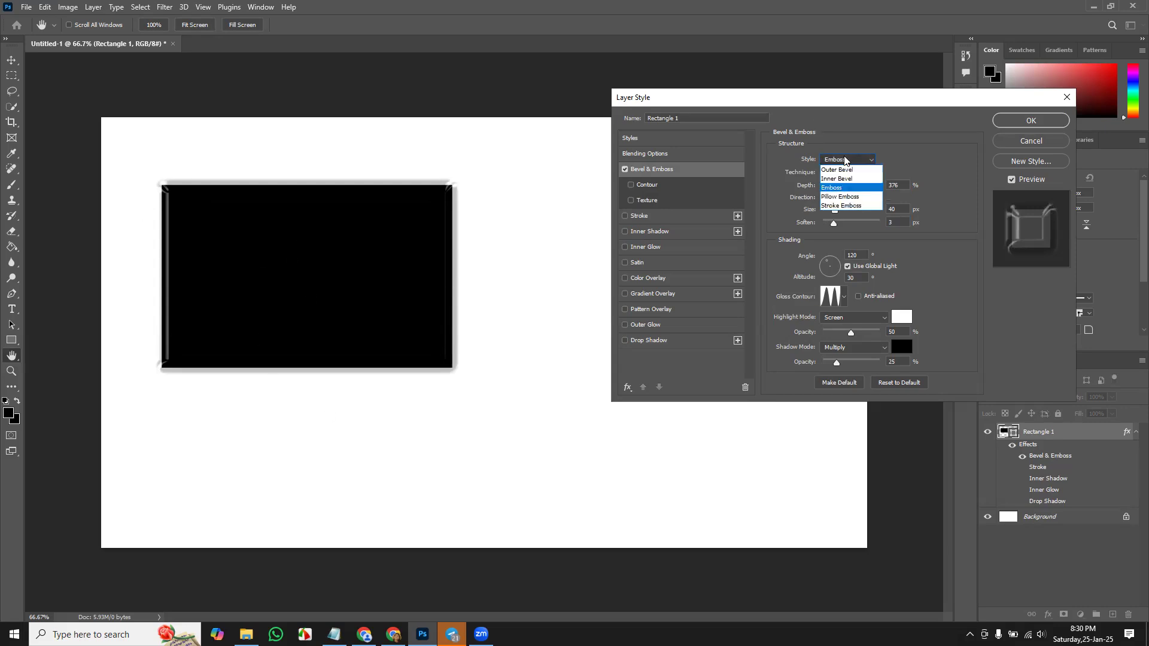
{"action": "left_click", "coordinate": [849, 206]}
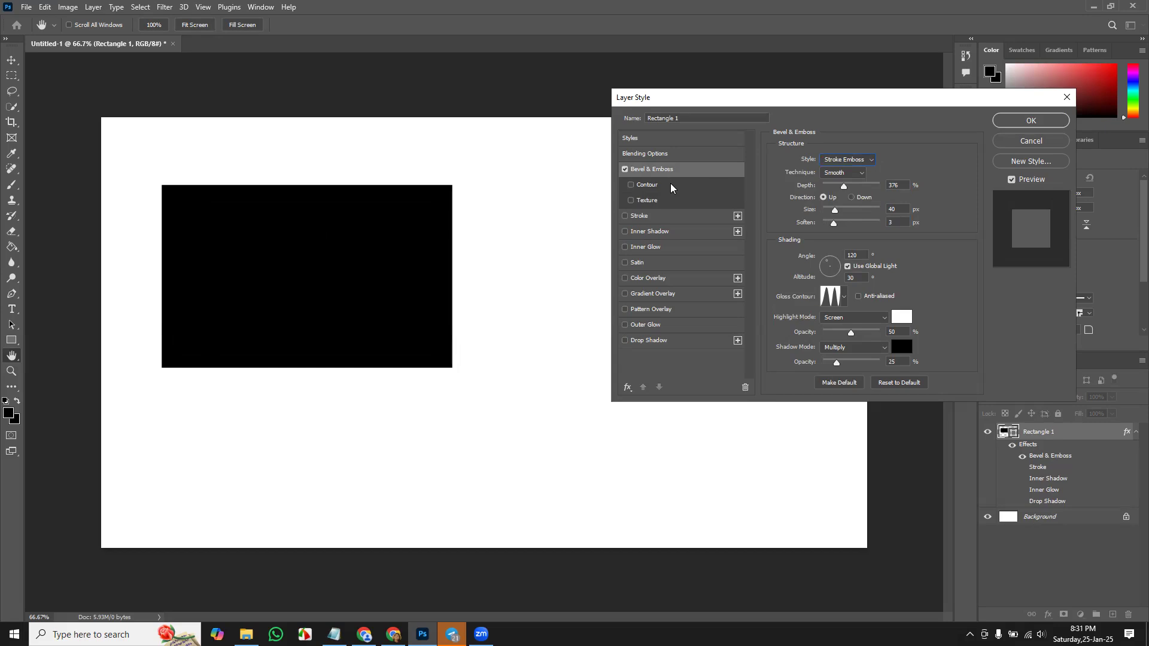
- Try Outer Bevel at 251% depth, and settle on Inner Bevel with the direction set to Down
{"action": "left_click", "coordinate": [844, 160]}
{"action": "left_click", "coordinate": [845, 173]}
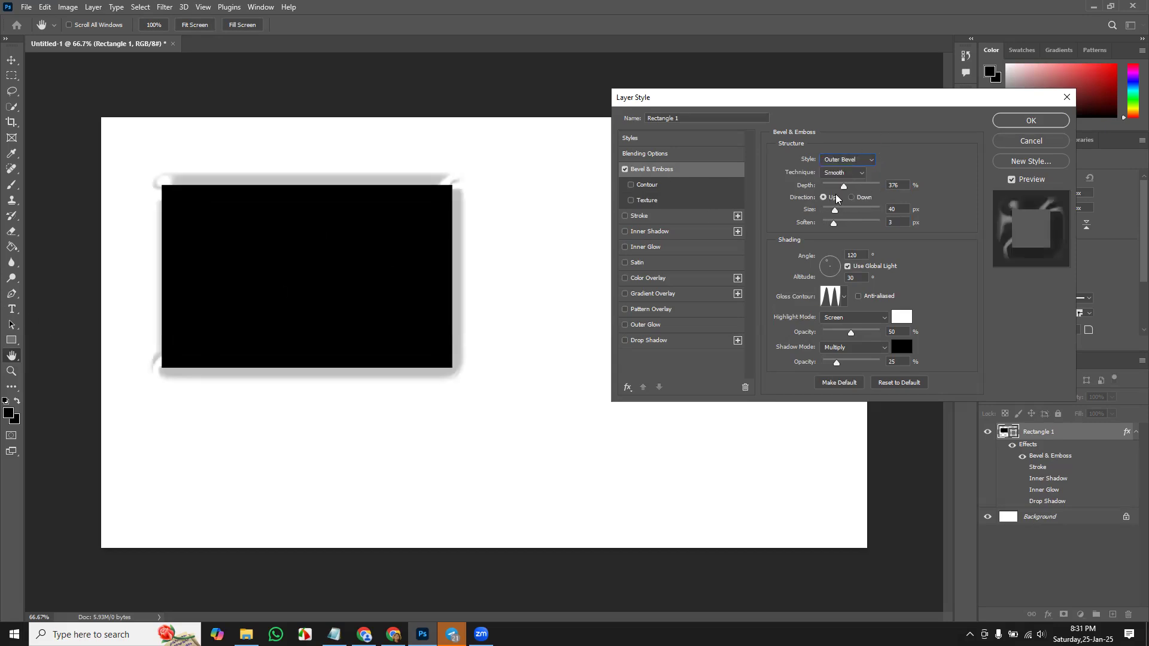
{"action": "left_click_drag", "start_coordinate": [845, 187], "coordinate": [837, 188]}
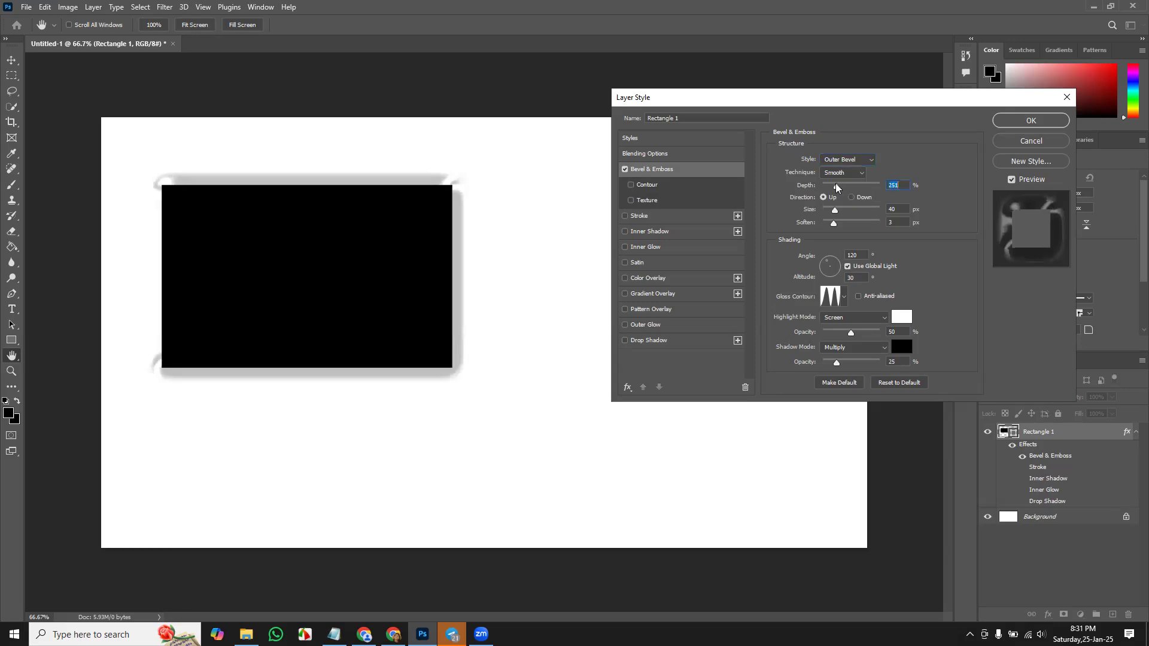
{"action": "left_click", "coordinate": [844, 160]}
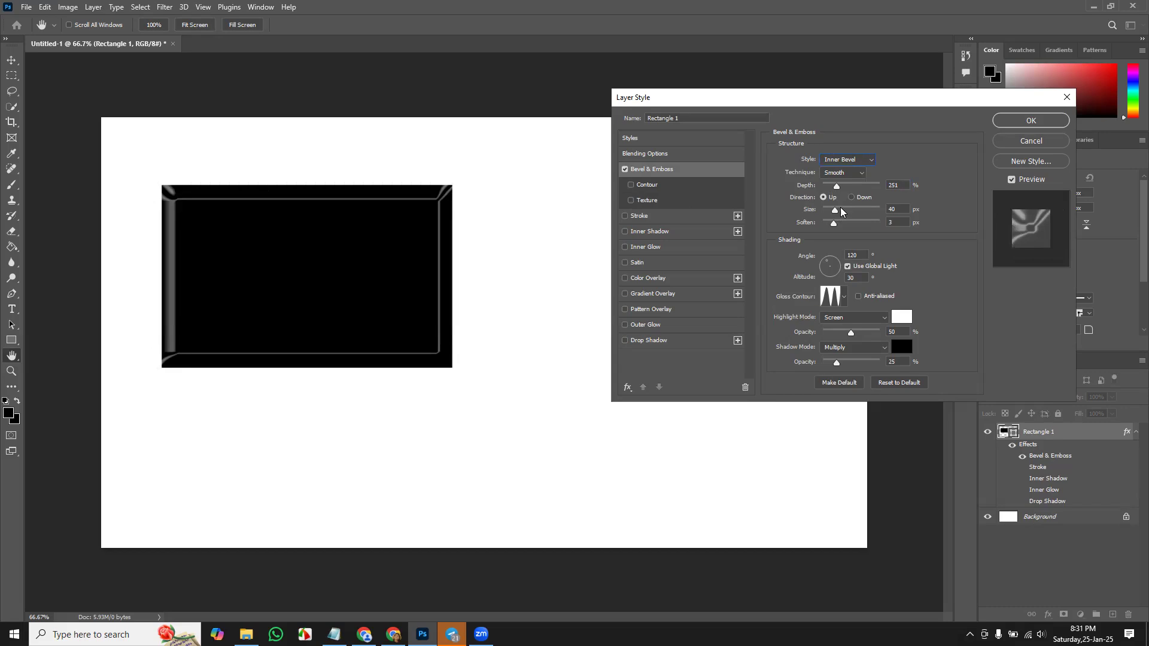
{"action": "left_click", "coordinate": [851, 196]}
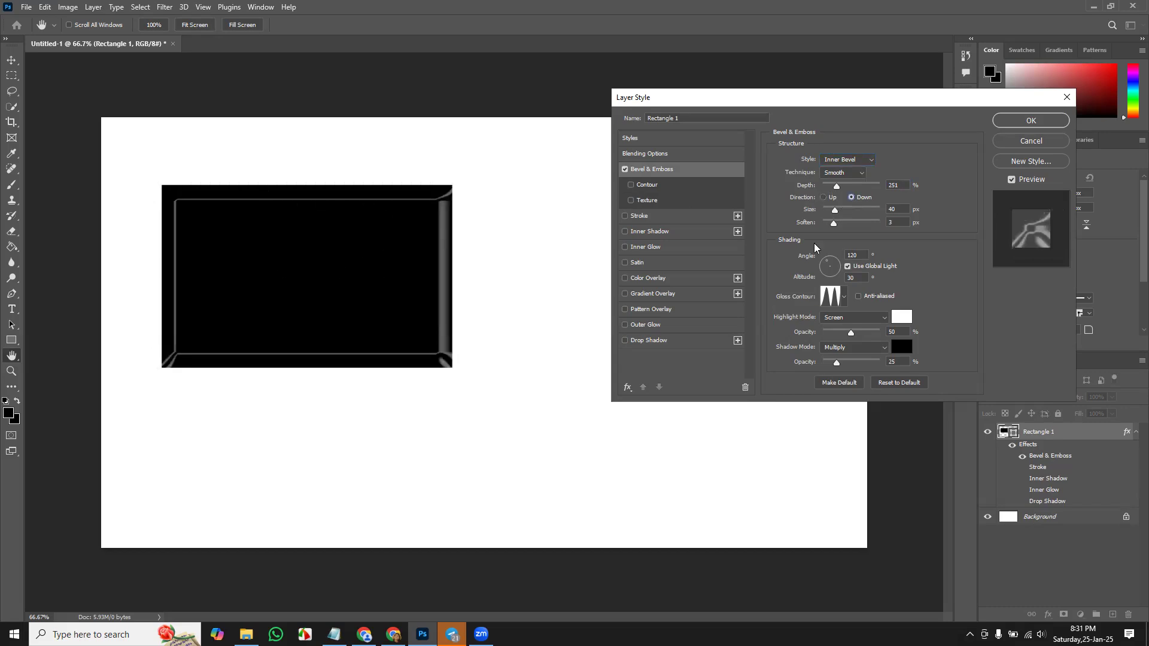
- Set the bevel's size to 46 px, soften to 1 px, shading angle to -133° and altitude to 5°
{"action": "mouse_move", "coordinate": [835, 210]}
{"action": "left_mouse_down"}
{"action": "mouse_move", "coordinate": [845, 212]}
{"action": "mouse_move", "coordinate": [830, 229]}
{"action": "mouse_move", "coordinate": [842, 229]}
{"action": "mouse_move", "coordinate": [827, 230]}
{"action": "mouse_move", "coordinate": [837, 211]}
{"action": "left_mouse_up"}
{"action": "left_click_drag", "start_coordinate": [848, 274], "coordinate": [821, 265]}
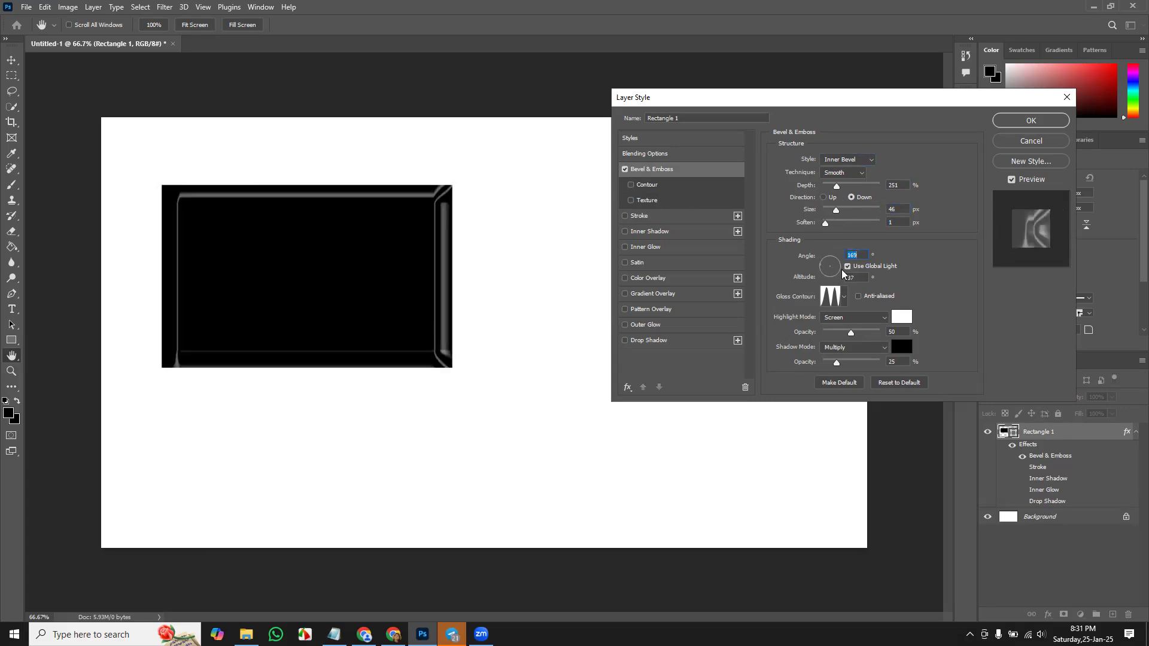
{"action": "left_click", "coordinate": [840, 263]}
{"action": "left_click", "coordinate": [826, 275]}
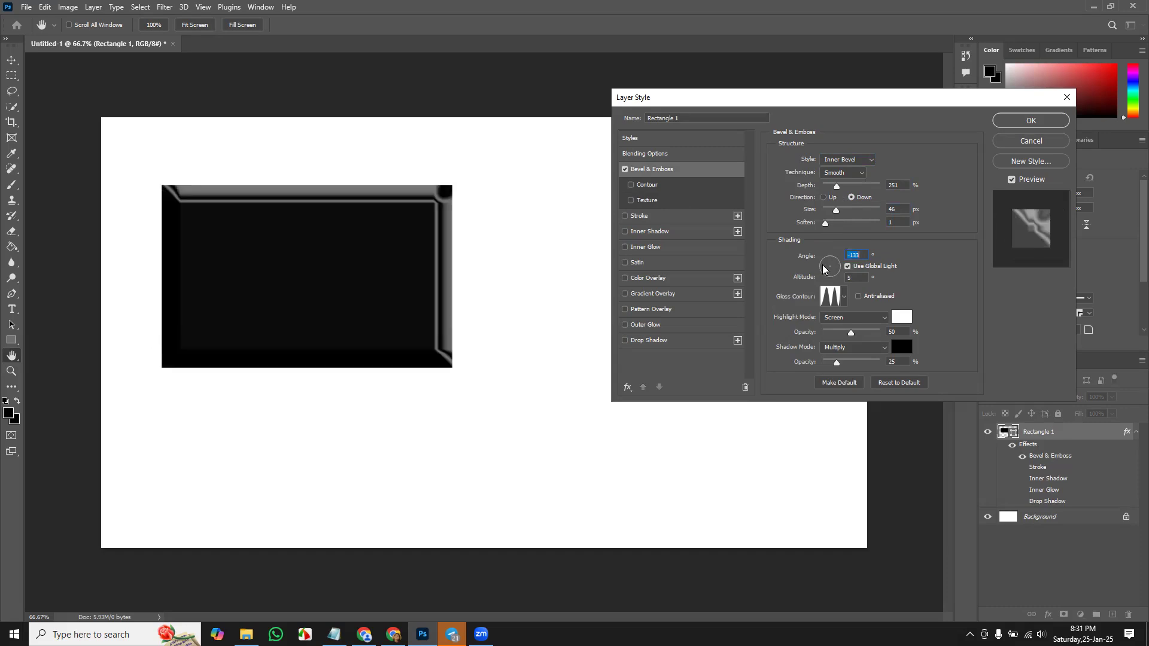
- Try several gloss contours for the bevel and settle on the descending rolling-slope curve
{"action": "left_click", "coordinate": [844, 297]}
{"action": "left_click", "coordinate": [778, 323]}
{"action": "left_click", "coordinate": [844, 301]}
{"action": "left_click", "coordinate": [843, 300]}
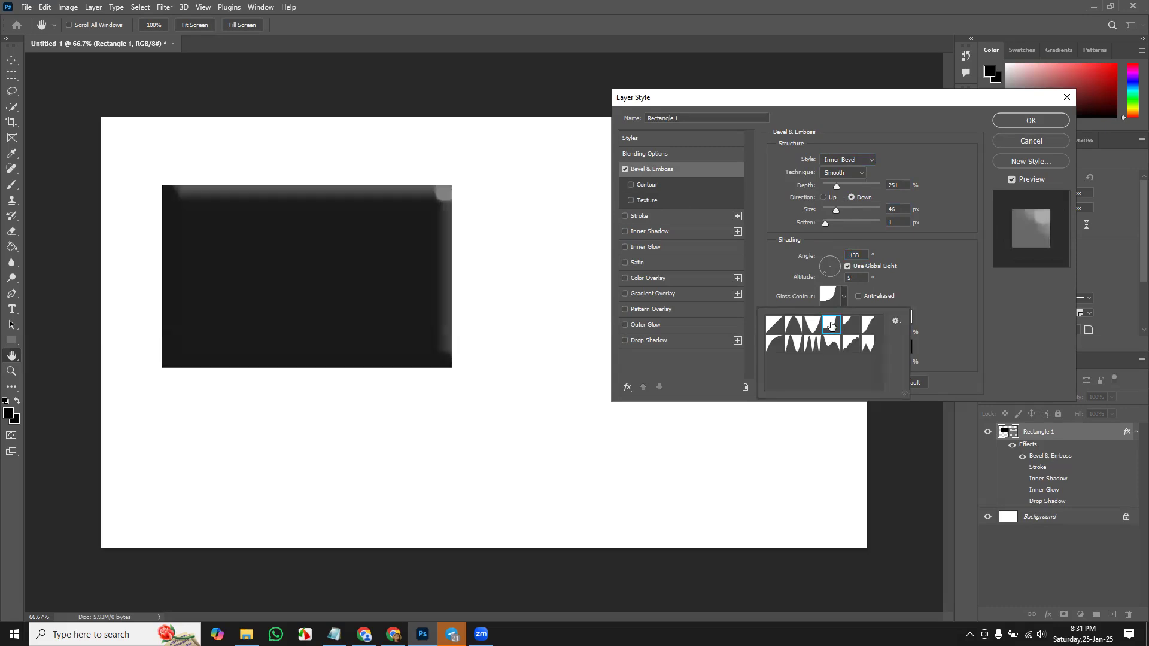
{"action": "left_click", "coordinate": [812, 345]}
{"action": "left_click", "coordinate": [832, 343]}
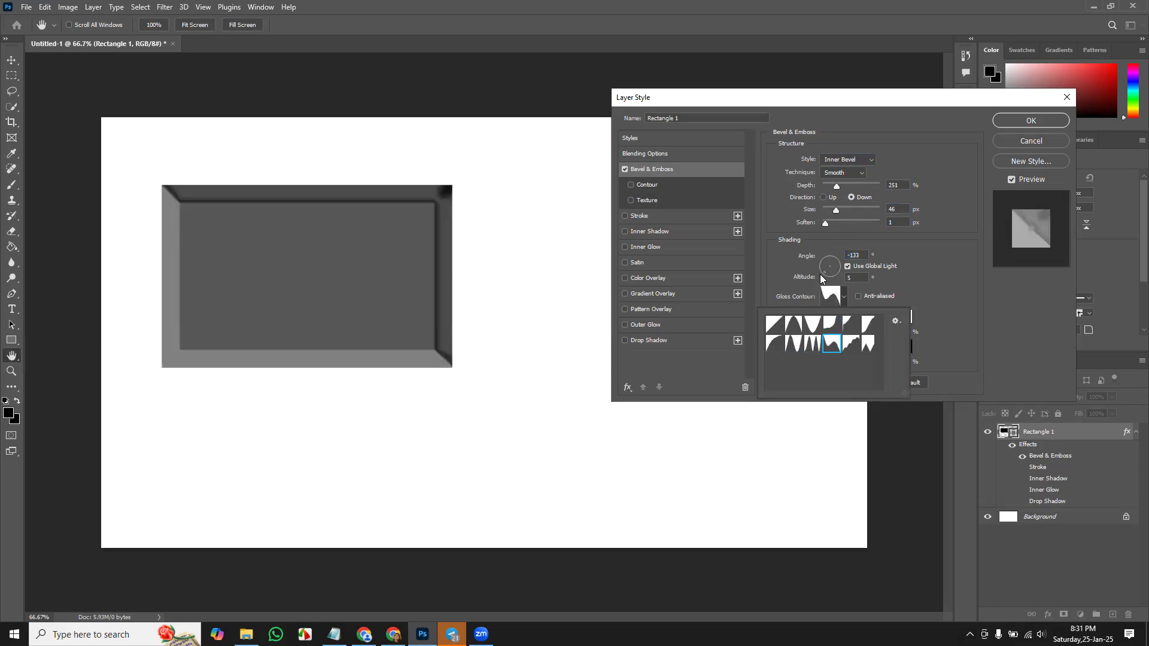
{"action": "left_click", "coordinate": [838, 298]}
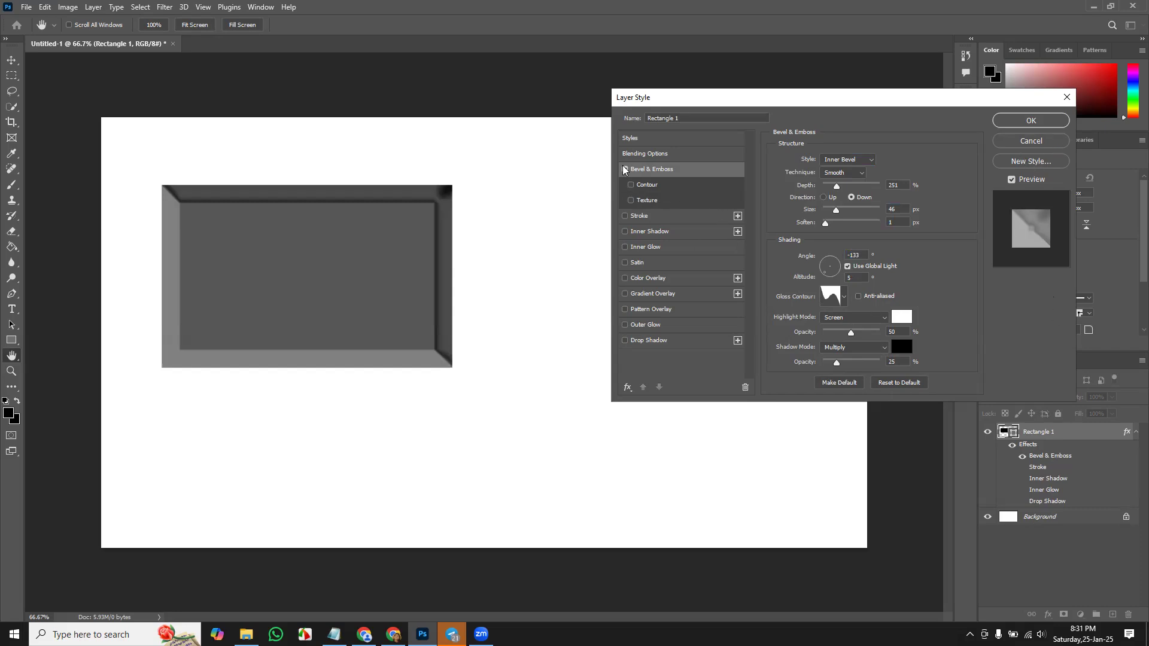
- Enable the bevel's Contour option, try several contour shapes and settle on the half-round curve
{"action": "left_click", "coordinate": [648, 186]}
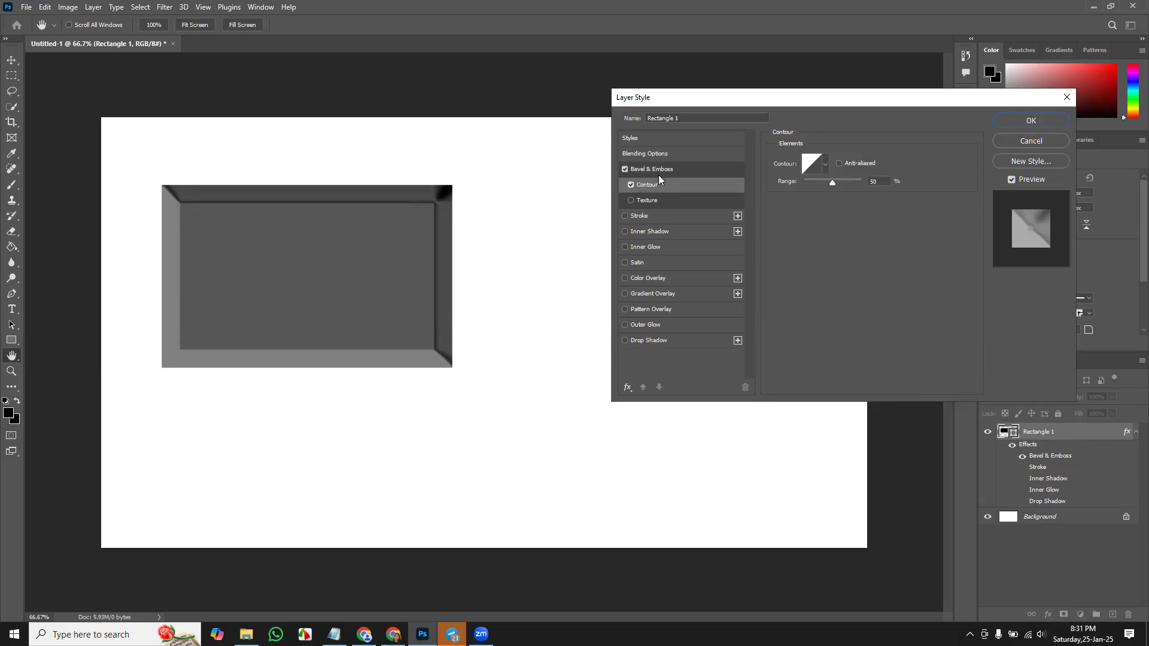
{"action": "left_click", "coordinate": [826, 162]}
{"action": "left_click", "coordinate": [794, 191]}
{"action": "left_click", "coordinate": [794, 211]}
{"action": "left_click", "coordinate": [830, 195]}
{"action": "left_click", "coordinate": [833, 211]}
{"action": "left_click", "coordinate": [813, 212]}
{"action": "left_click", "coordinate": [787, 209]}
{"action": "left_click", "coordinate": [758, 195]}
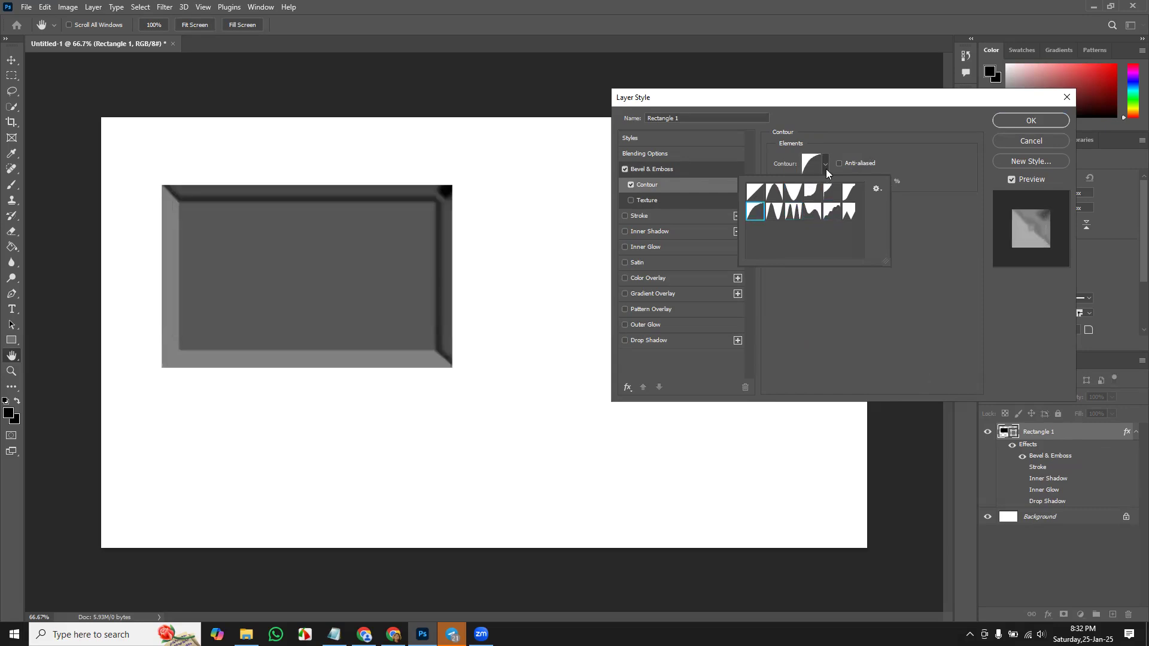
{"action": "left_click", "coordinate": [826, 166]}
- Enable the bevel's Texture option, try the available patterns and settle on the red-and-black checkered one
{"action": "left_click", "coordinate": [650, 200]}
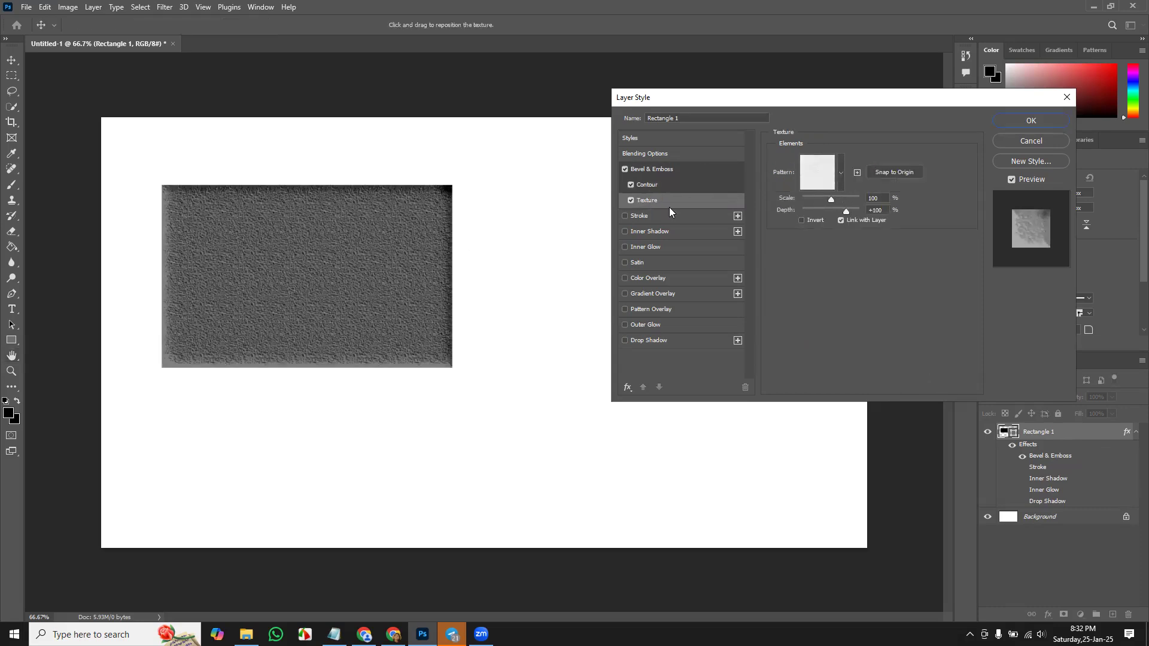
{"action": "left_click", "coordinate": [840, 172]}
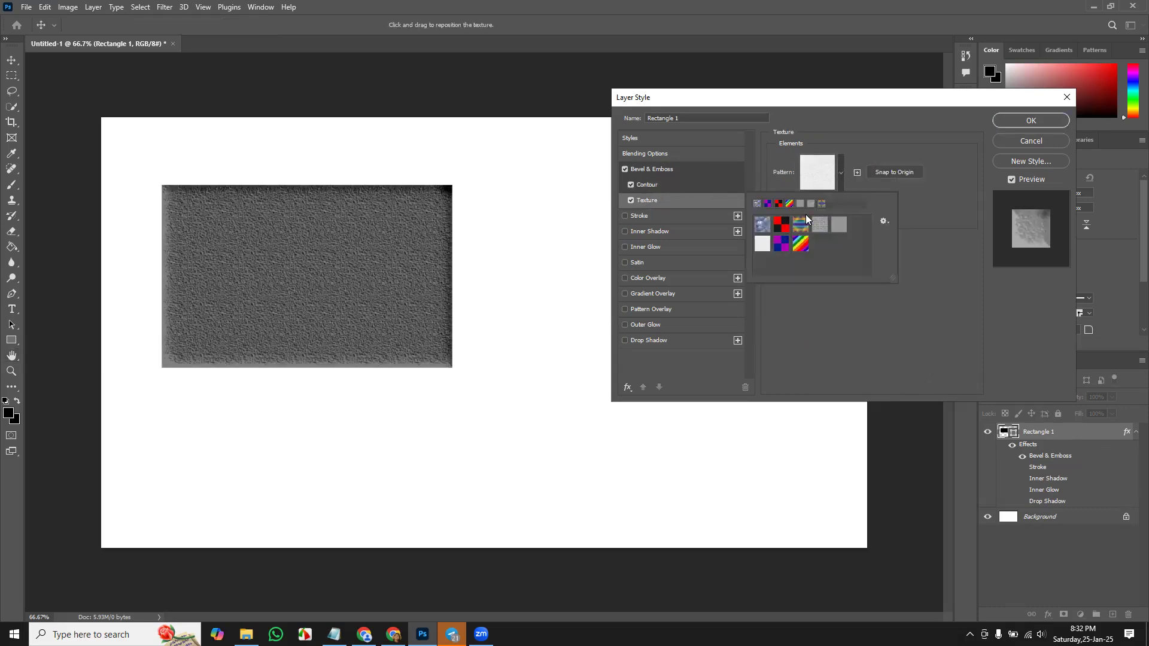
{"action": "left_click", "coordinate": [824, 228]}
{"action": "left_click", "coordinate": [839, 226]}
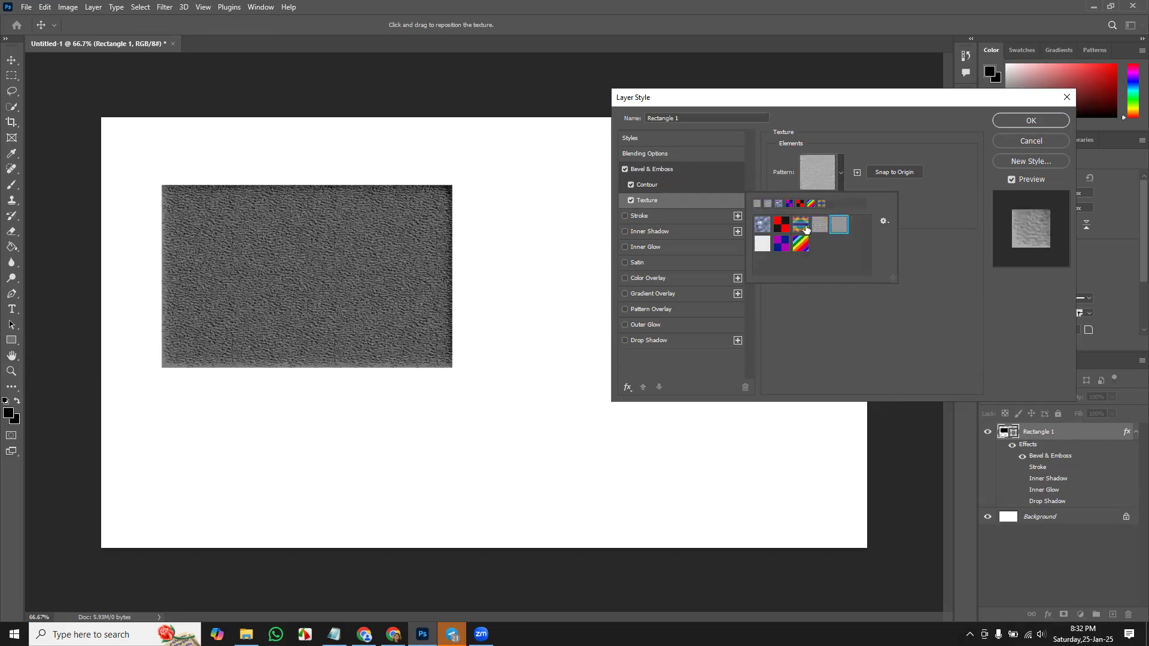
{"action": "left_click", "coordinate": [764, 226]}
{"action": "left_click", "coordinate": [763, 244]}
{"action": "left_click", "coordinate": [782, 245]}
{"action": "left_click", "coordinate": [802, 243]}
{"action": "left_click", "coordinate": [782, 225]}
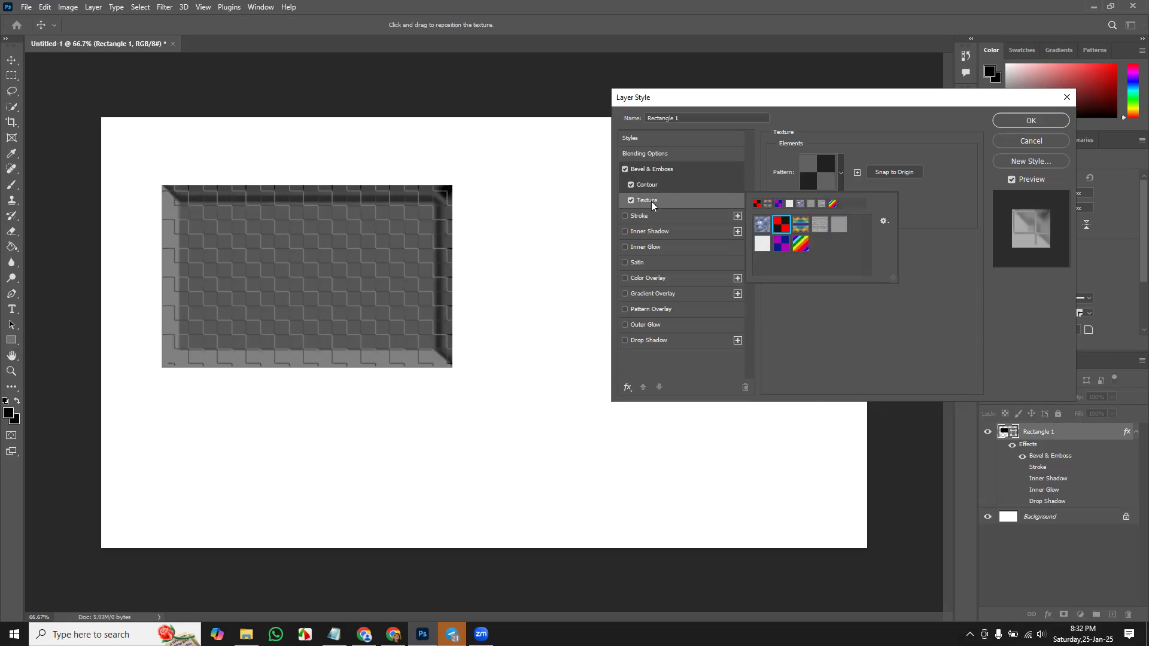
- Turn off Texture, Contour and Bevel & Emboss and apply the layer style changes
{"action": "left_click", "coordinate": [632, 198]}
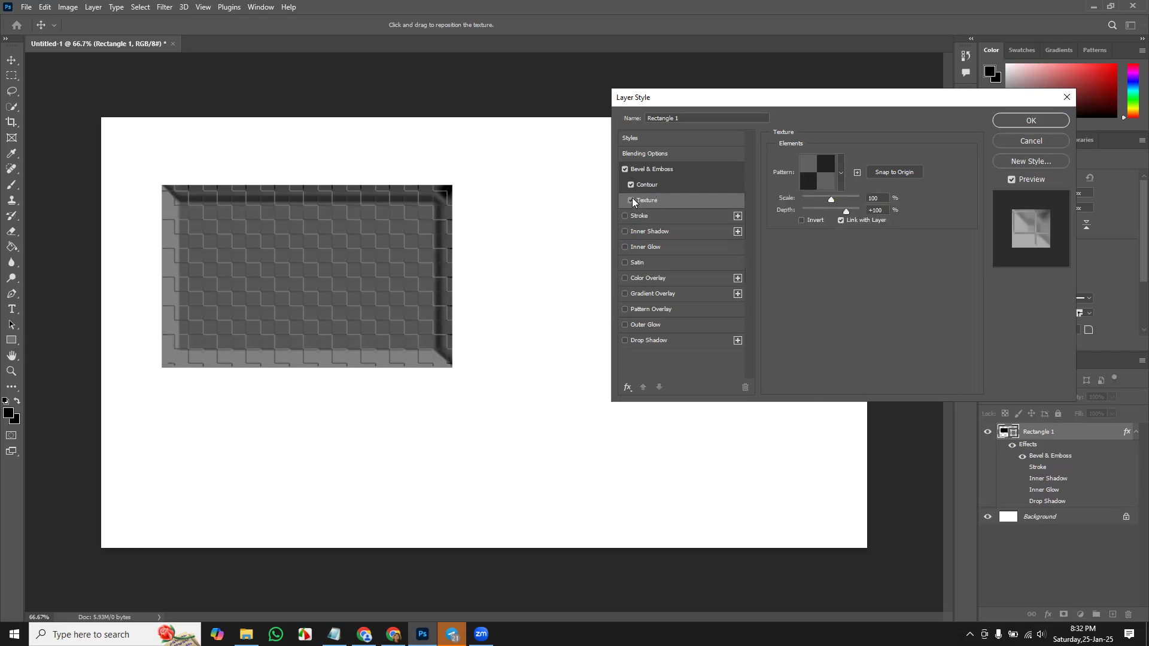
{"action": "left_click", "coordinate": [632, 198]}
{"action": "left_click", "coordinate": [630, 184]}
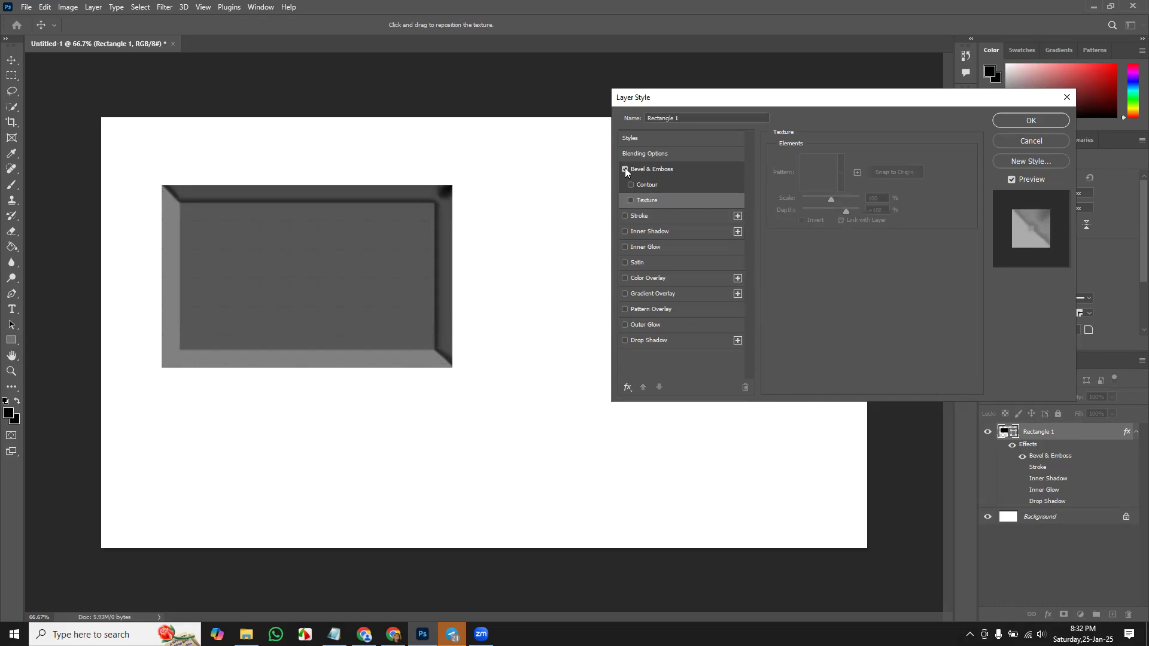
{"action": "left_click", "coordinate": [625, 170]}
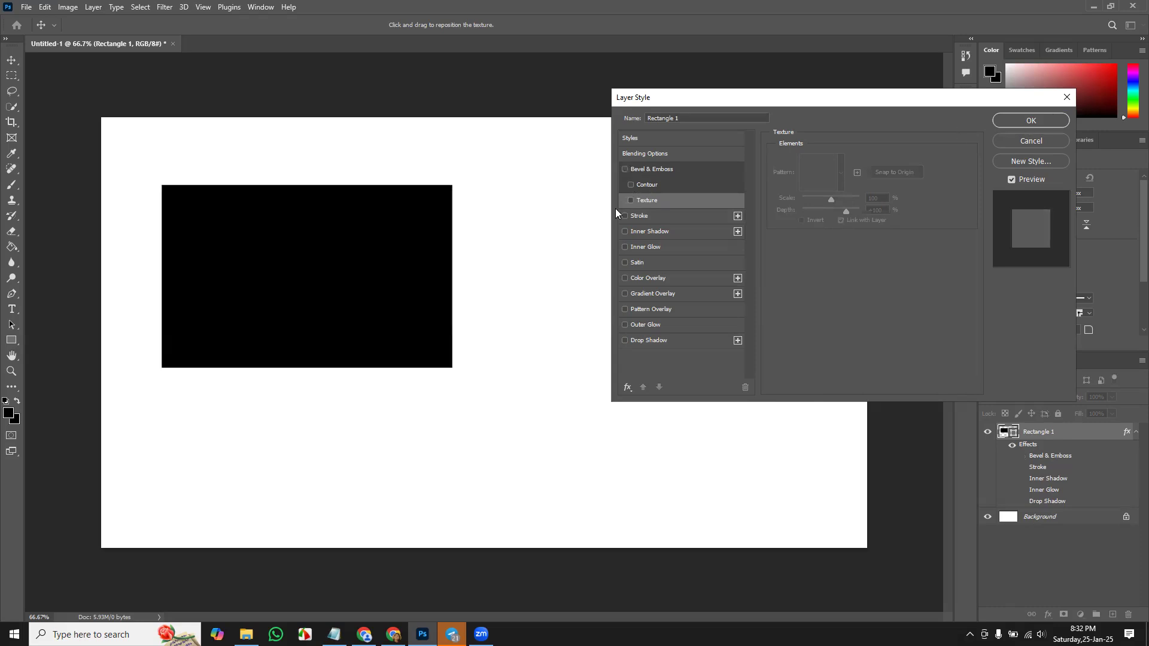
{"action": "left_click", "coordinate": [1045, 120]}
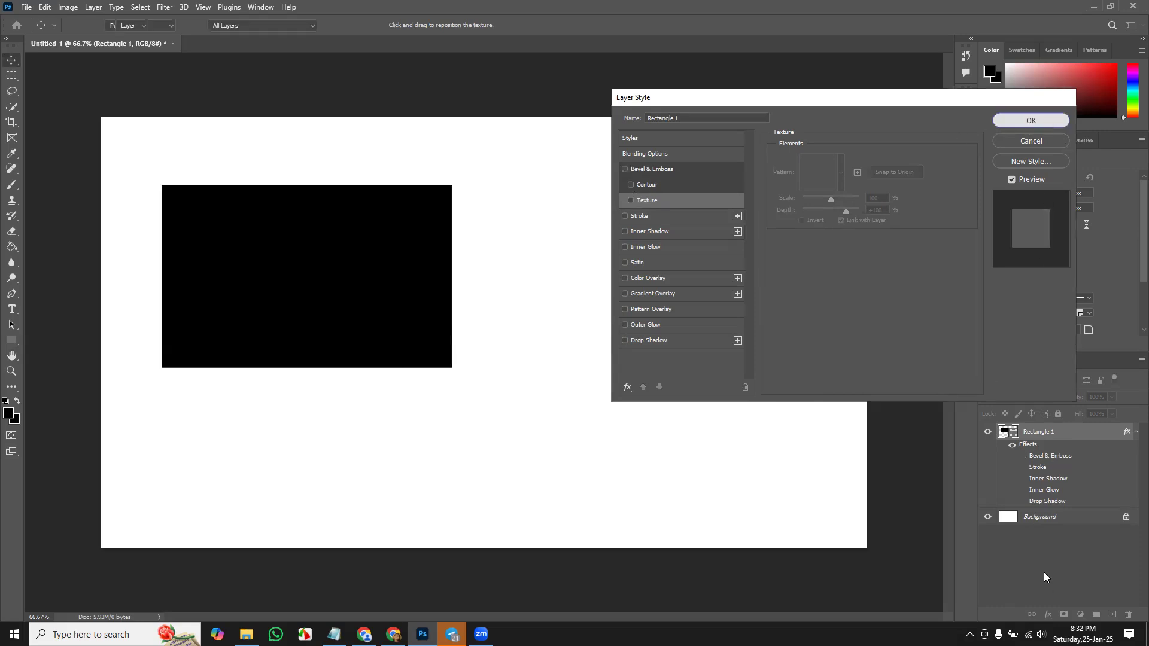
- Reopen the Layer Style settings of the Rectangle 1 layer at its Blending Options
{"action": "right_click", "coordinate": [1078, 435]}
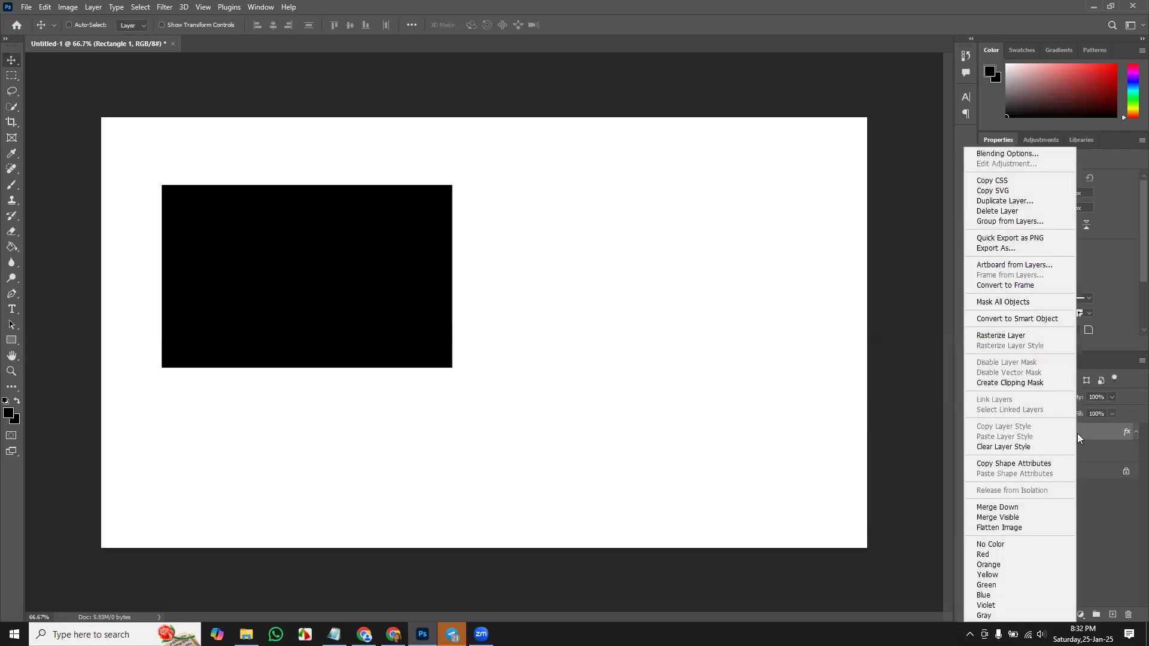
{"action": "left_click", "coordinate": [1011, 149]}
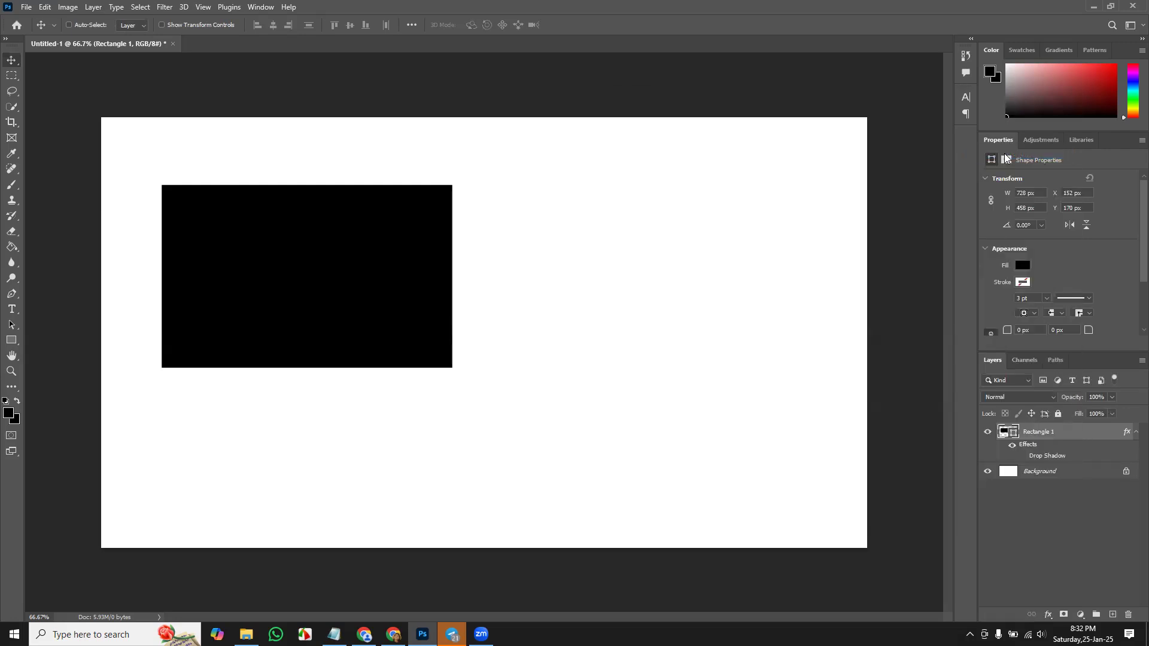
{"action": "left_click", "coordinate": [1067, 98]}
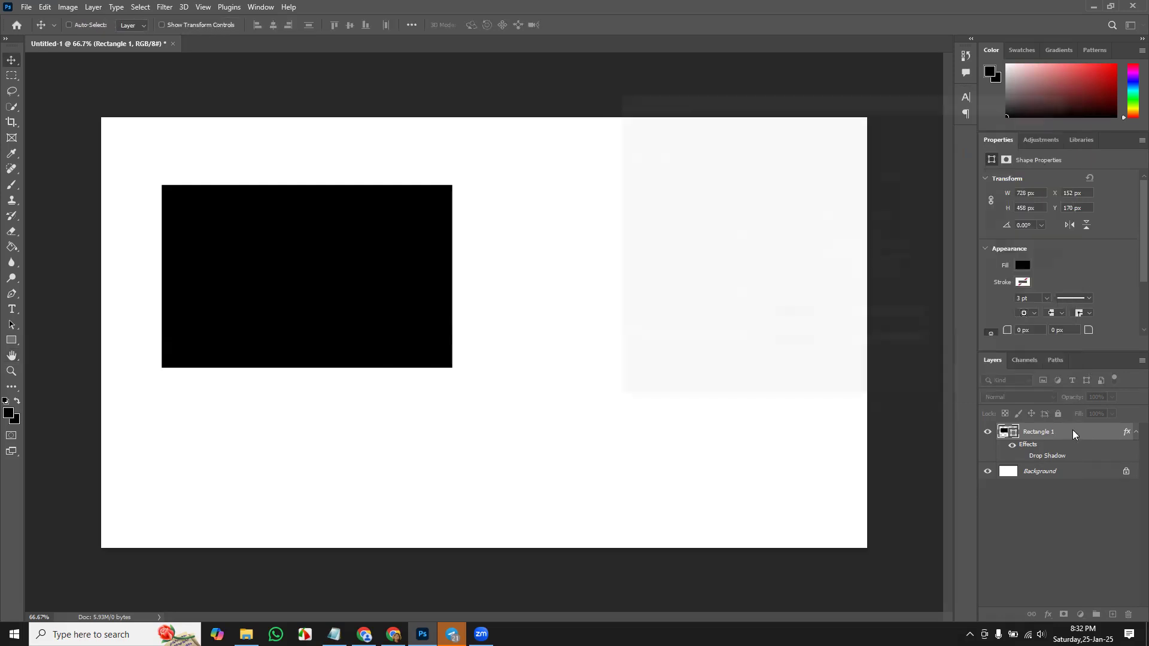
{"action": "double_click", "coordinate": [1073, 438]}
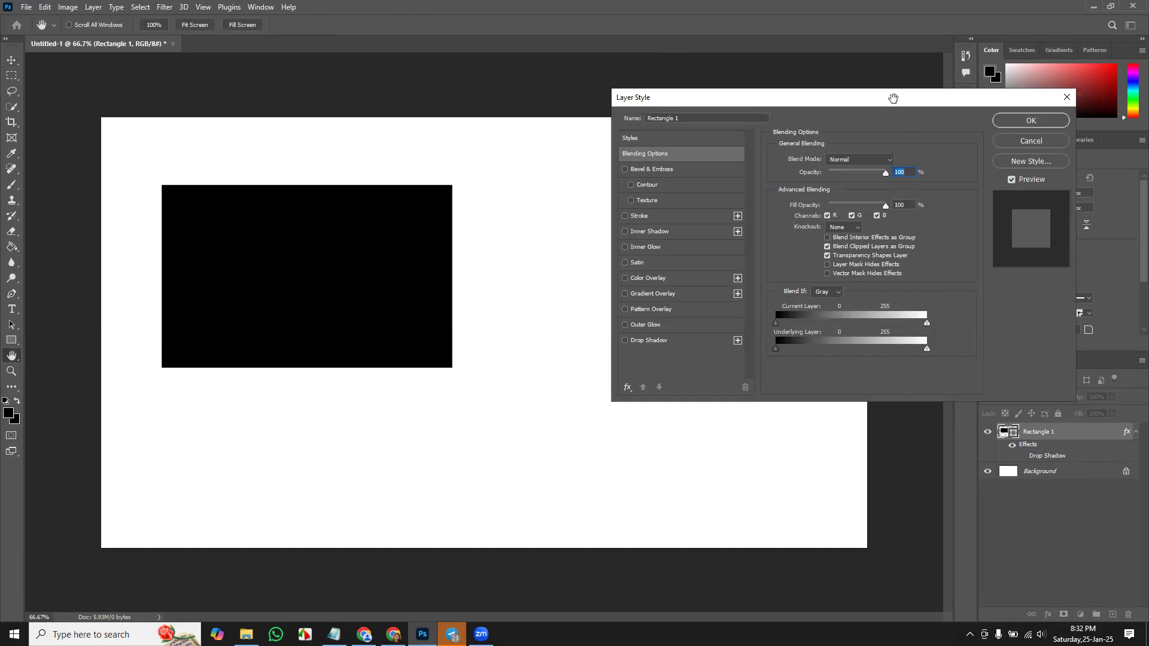
- Cancel the open layer style settings and change the rectangle's fill colour to red (ff0000) from its layer
{"action": "left_click_drag", "start_coordinate": [893, 97], "coordinate": [808, 101]}
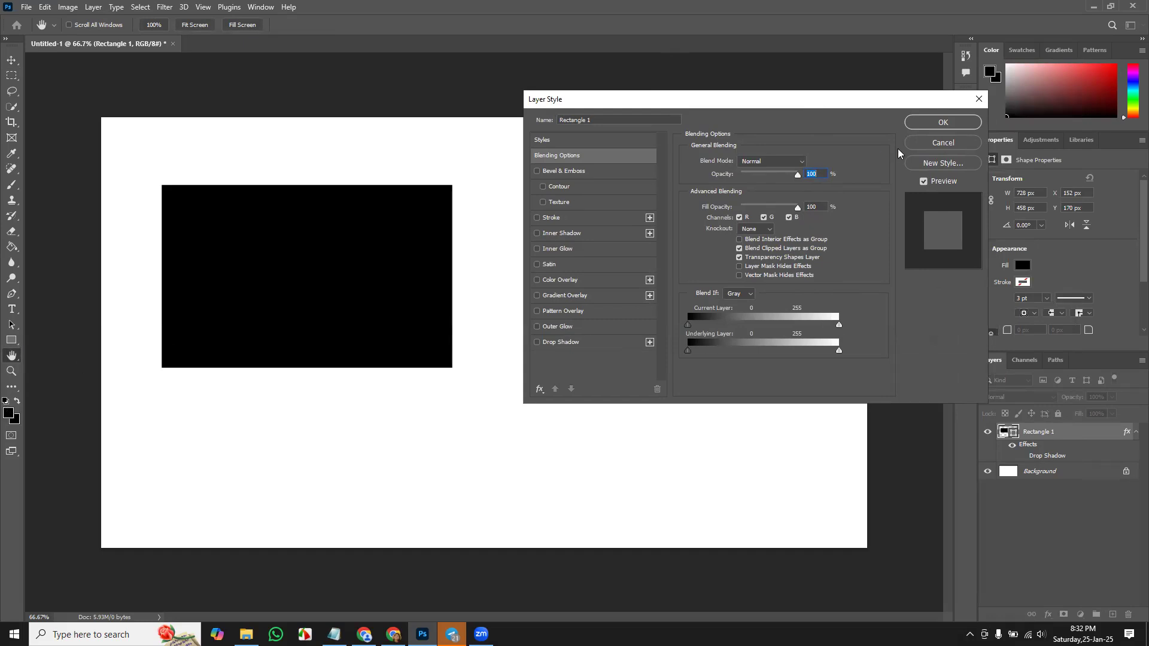
{"action": "left_click", "coordinate": [940, 143]}
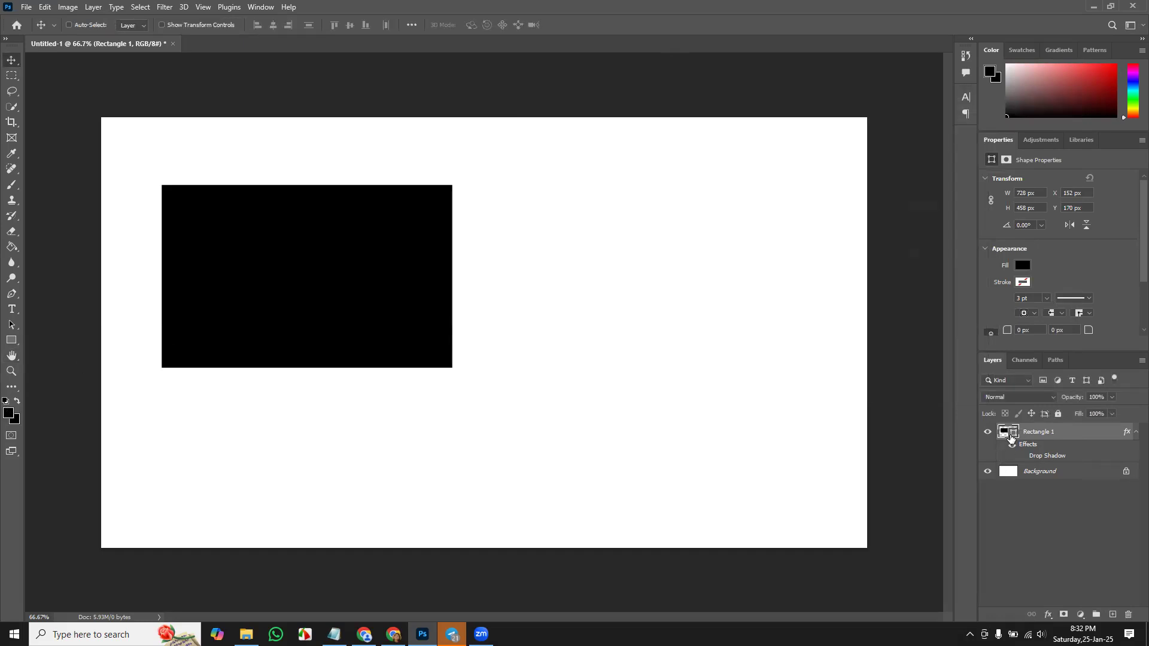
{"action": "double_click", "coordinate": [1012, 437]}
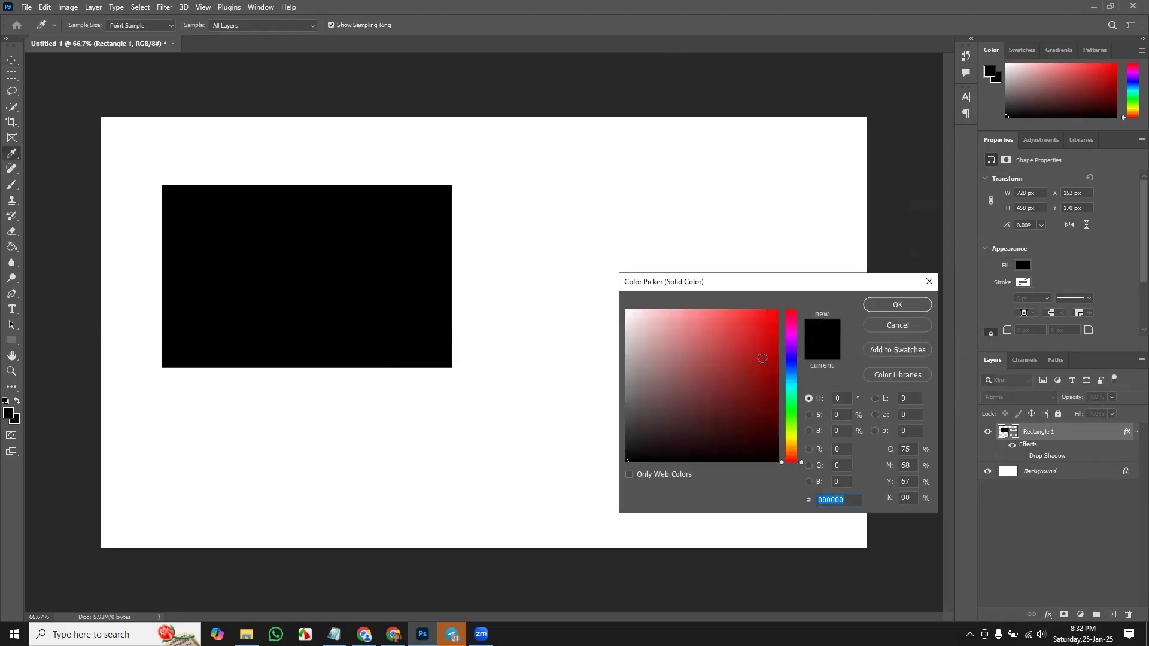
{"action": "left_click_drag", "start_coordinate": [771, 330], "coordinate": [790, 302]}
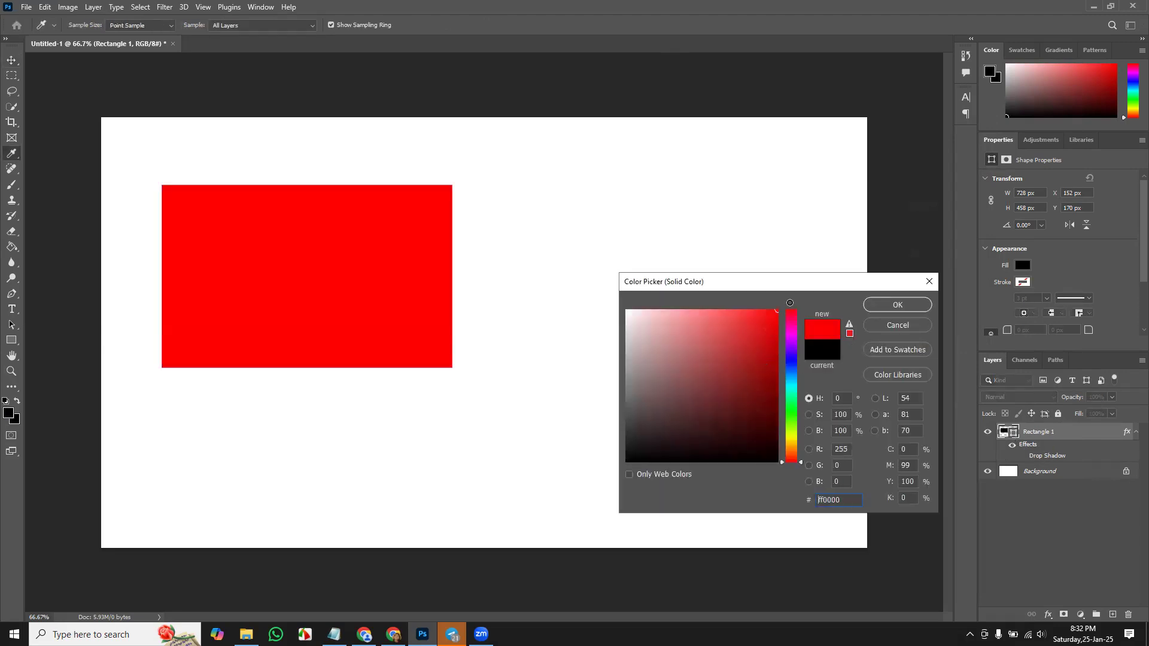
{"action": "left_click", "coordinate": [896, 305]}
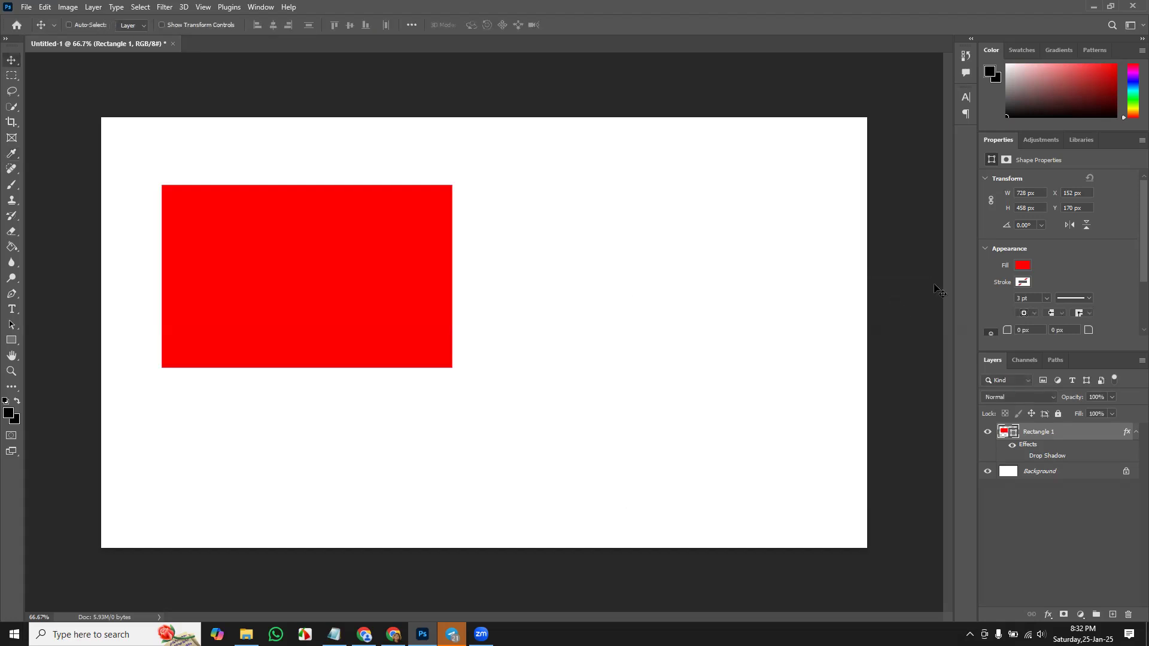
- Recolour the rectangle through its shape properties, trying the recently used green and settling on light blue
{"action": "left_click", "coordinate": [1023, 266]}
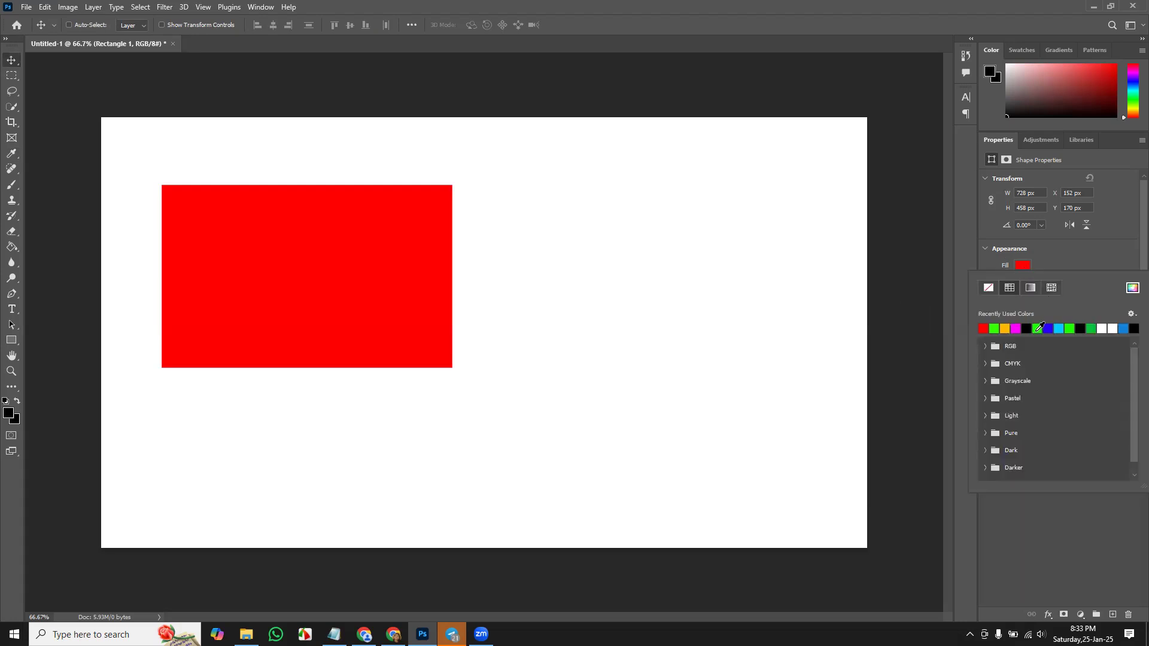
{"action": "left_click", "coordinate": [1038, 328]}
{"action": "left_click", "coordinate": [1059, 328]}
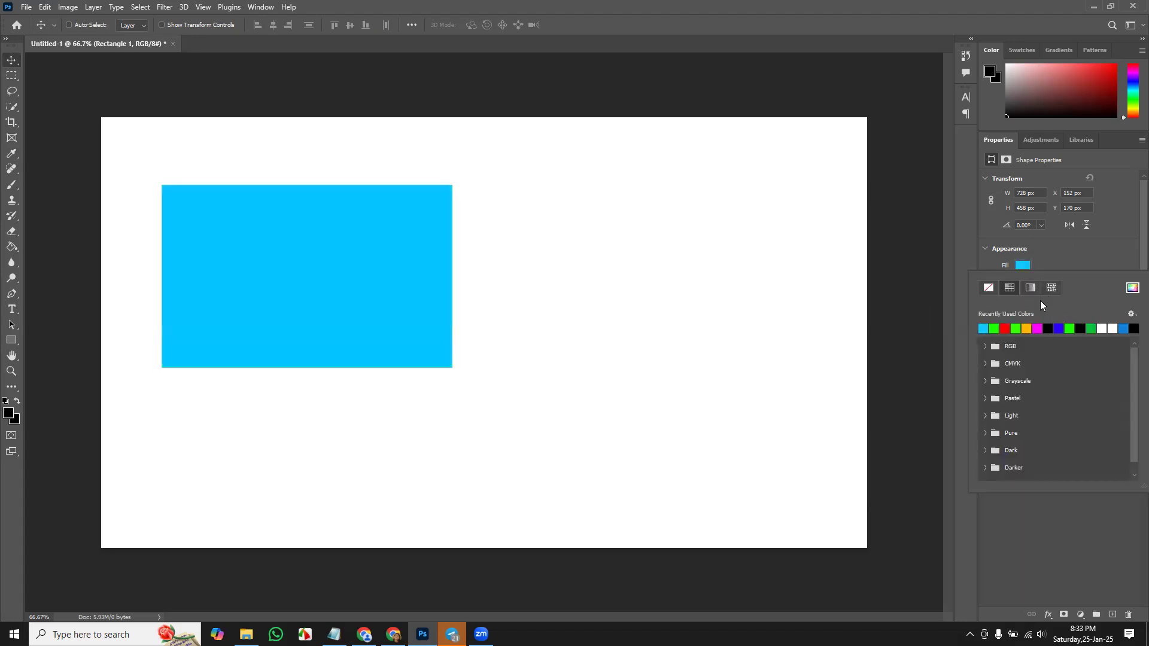
{"action": "left_click", "coordinate": [1028, 267]}
- Change the fill through the Rectangle tool's options, trying magenta and black and settling on orange-yellow
{"action": "left_click", "coordinate": [13, 338]}
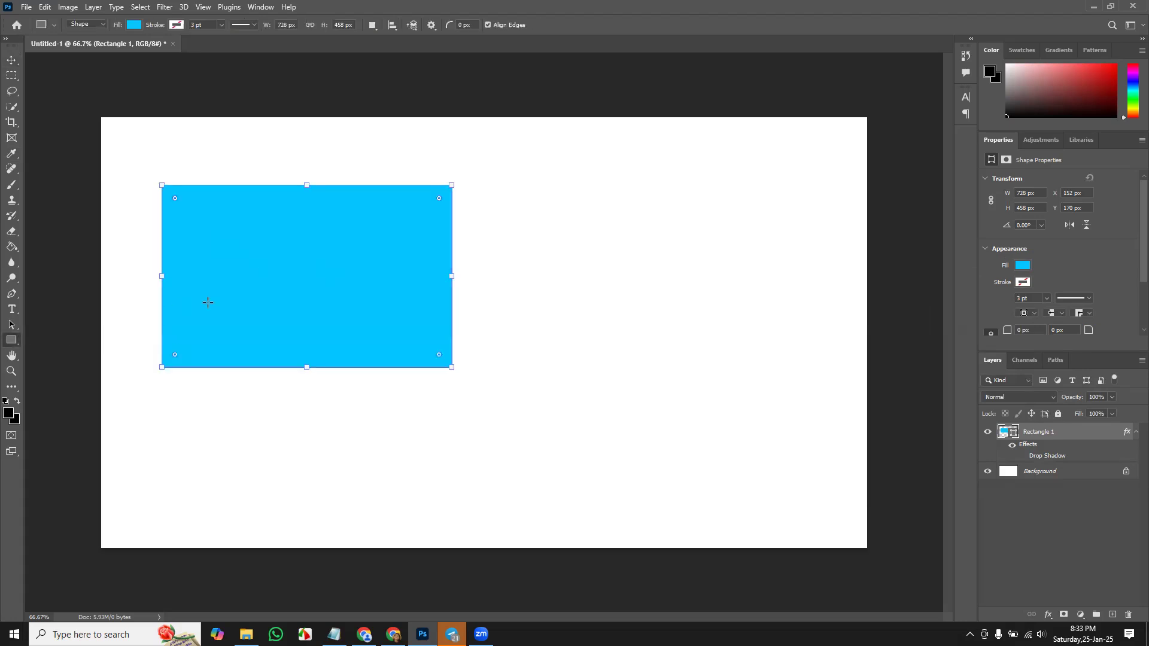
{"action": "left_click", "coordinate": [135, 26]}
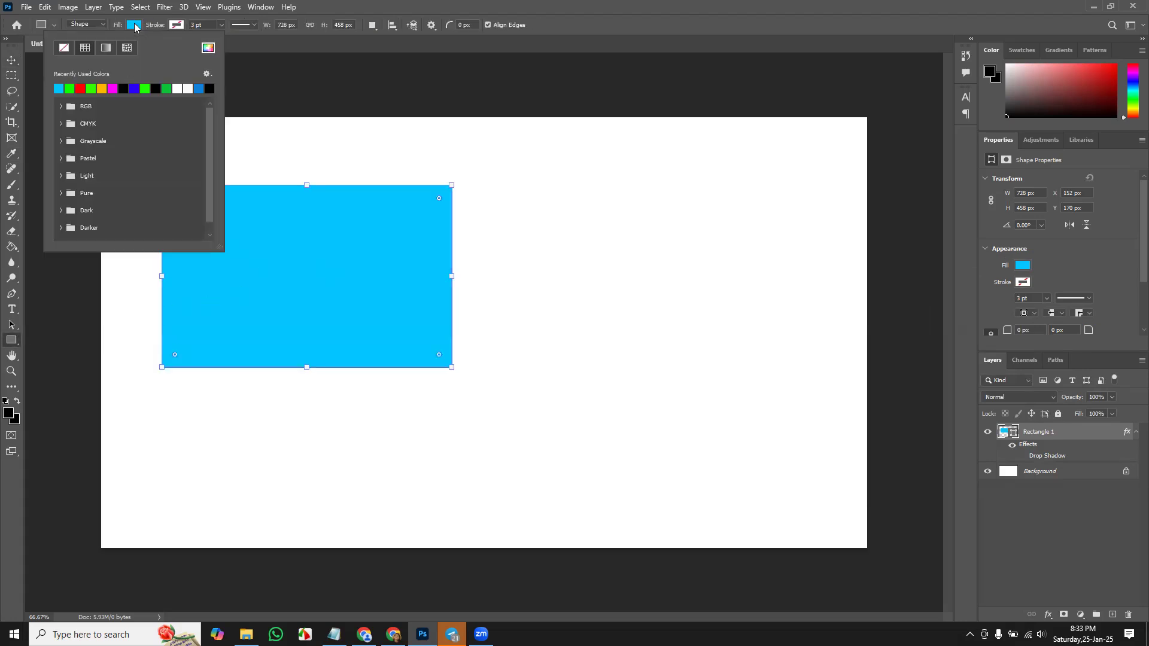
{"action": "left_click", "coordinate": [112, 89]}
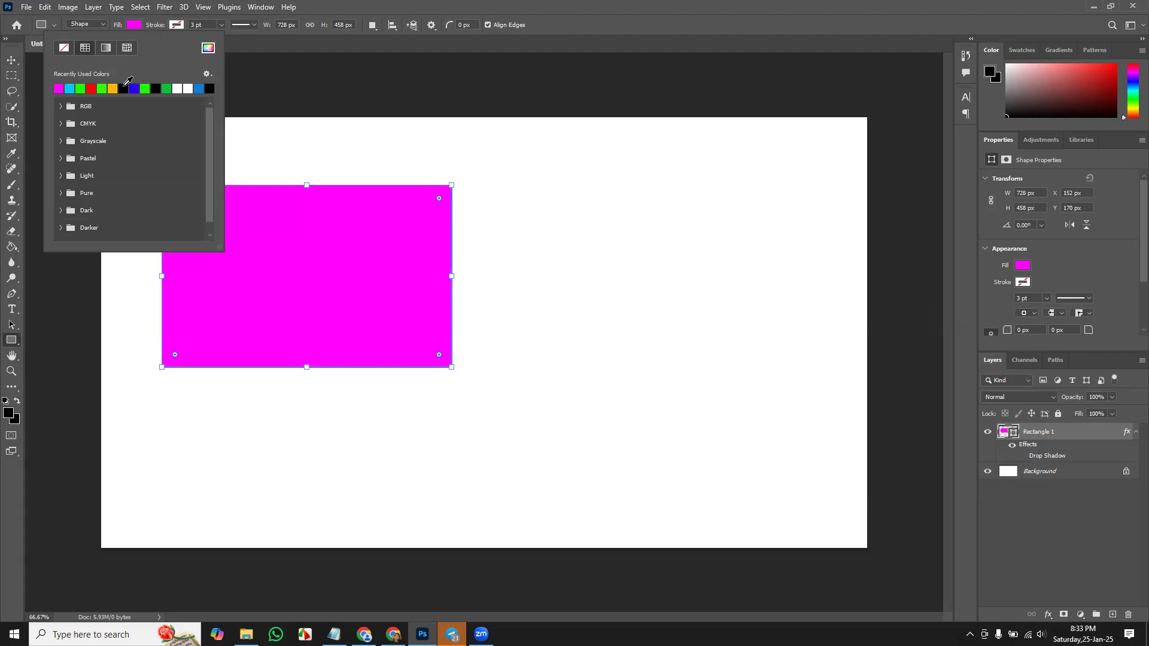
{"action": "left_click", "coordinate": [123, 88]}
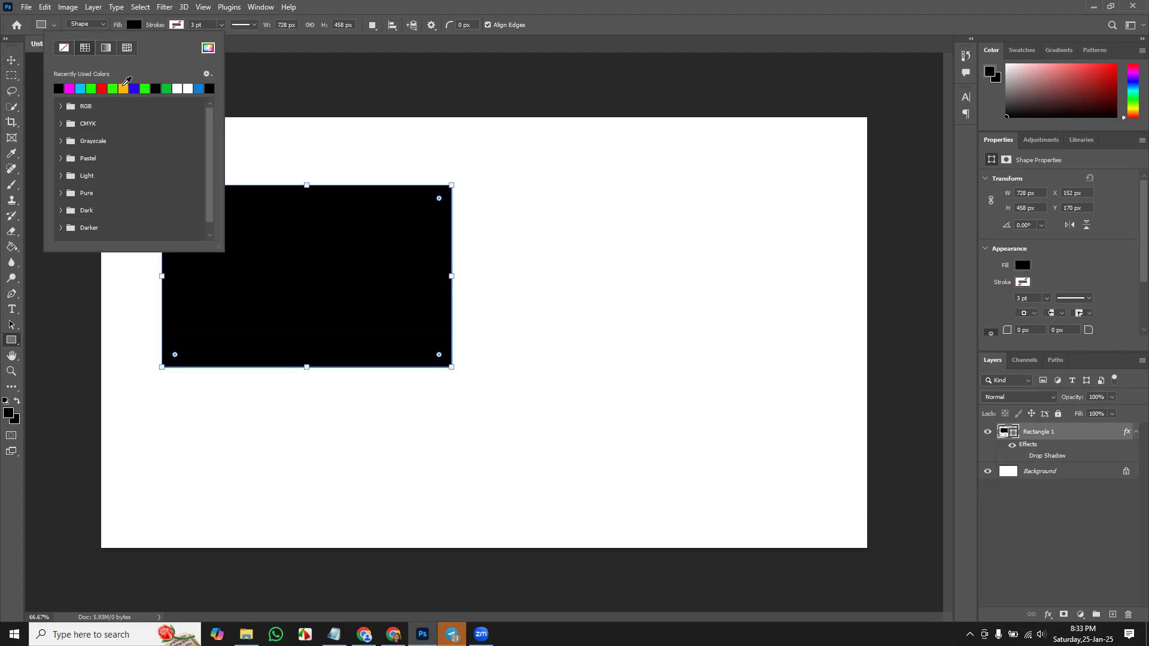
{"action": "left_click", "coordinate": [123, 88]}
{"action": "left_click", "coordinate": [11, 61]}
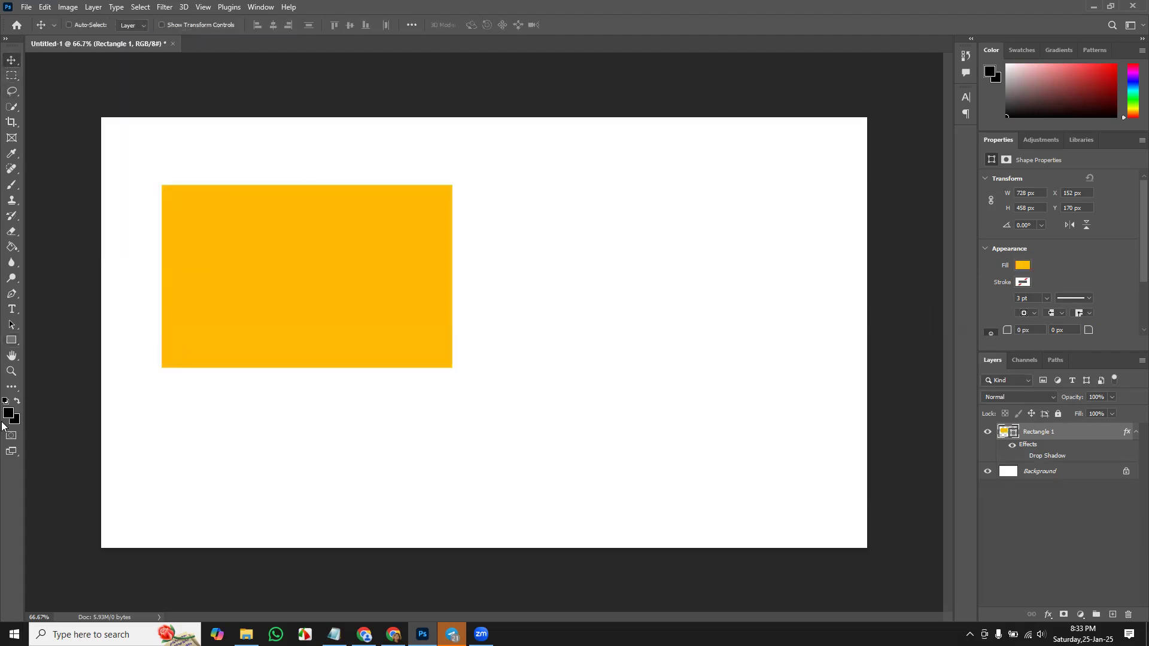
- Set the foreground colour to bright blue (00c0ff) and fill the rectangle with it
{"action": "left_click", "coordinate": [9, 415]}
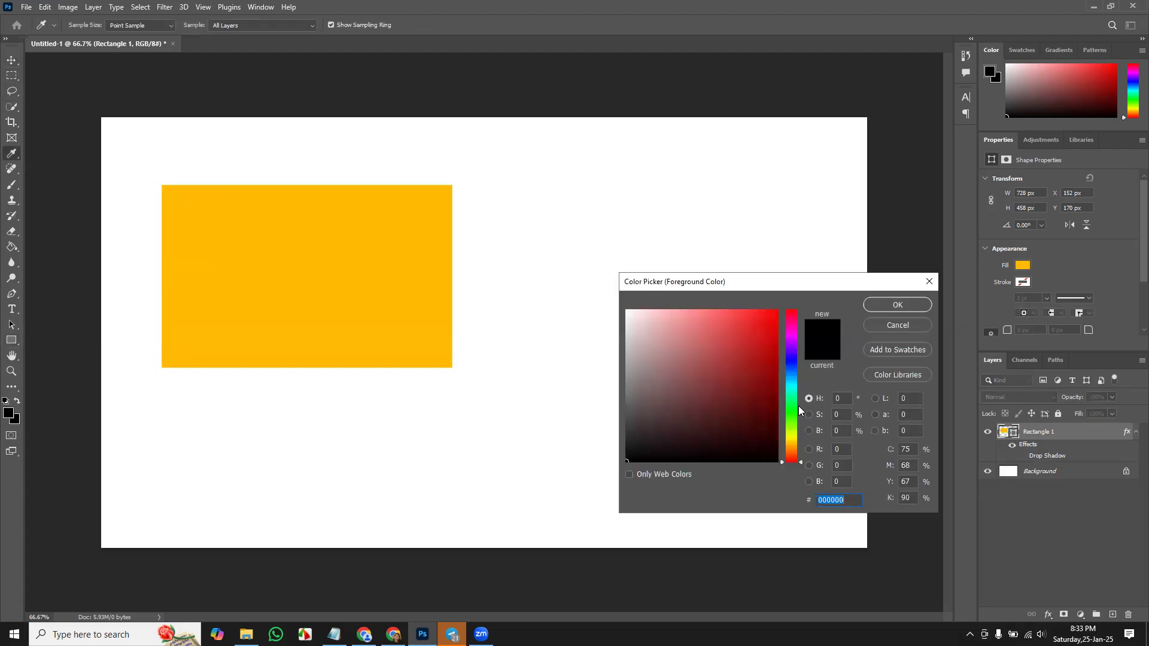
{"action": "left_click", "coordinate": [791, 379]}
{"action": "left_click", "coordinate": [776, 311]}
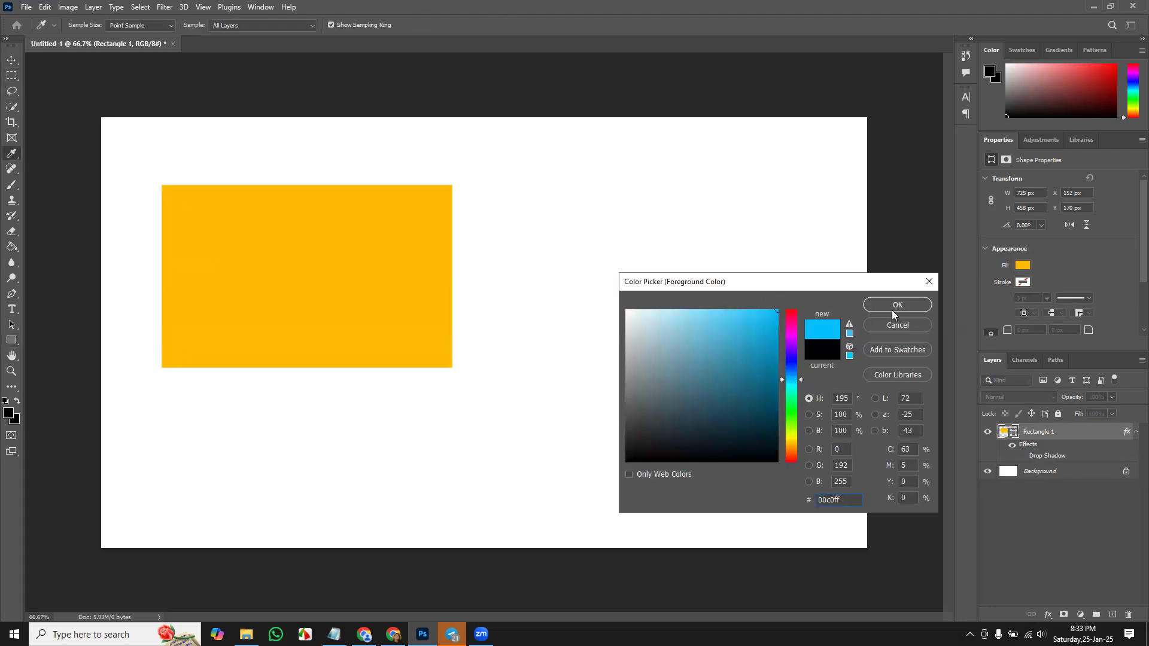
{"action": "left_click", "coordinate": [891, 310]}
{"action": "key", "text": "alt+BackSpace"}
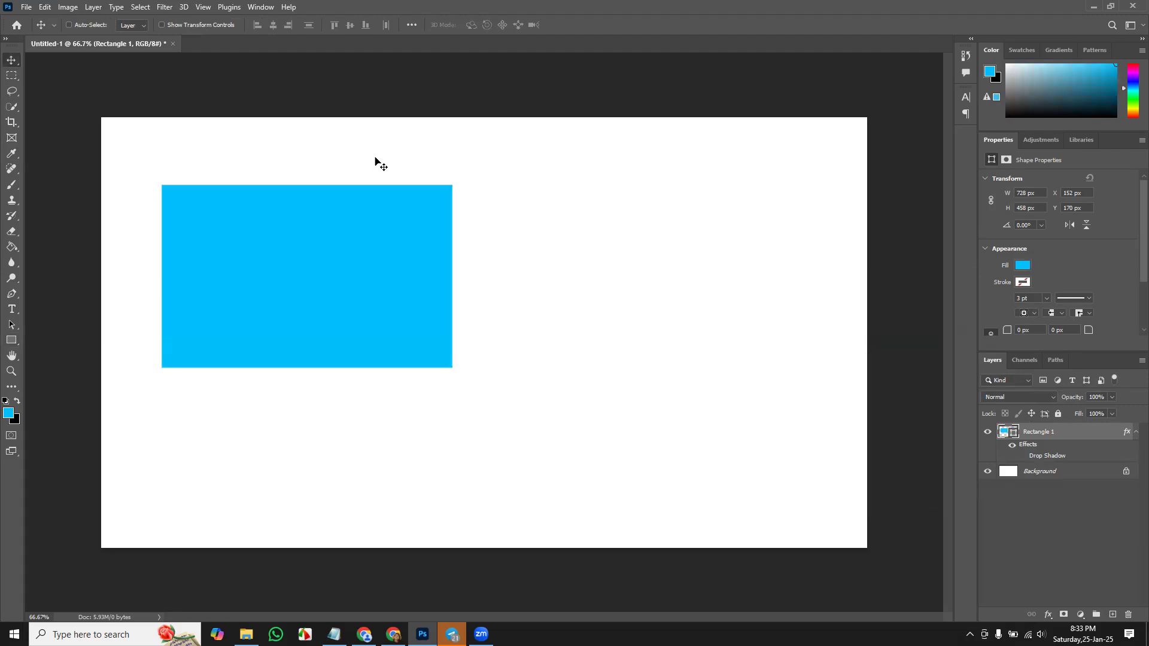
- Add a Color Overlay effect in red (ff0000) to the Rectangle 1 layer and apply it
{"action": "right_click", "coordinate": [1079, 436]}
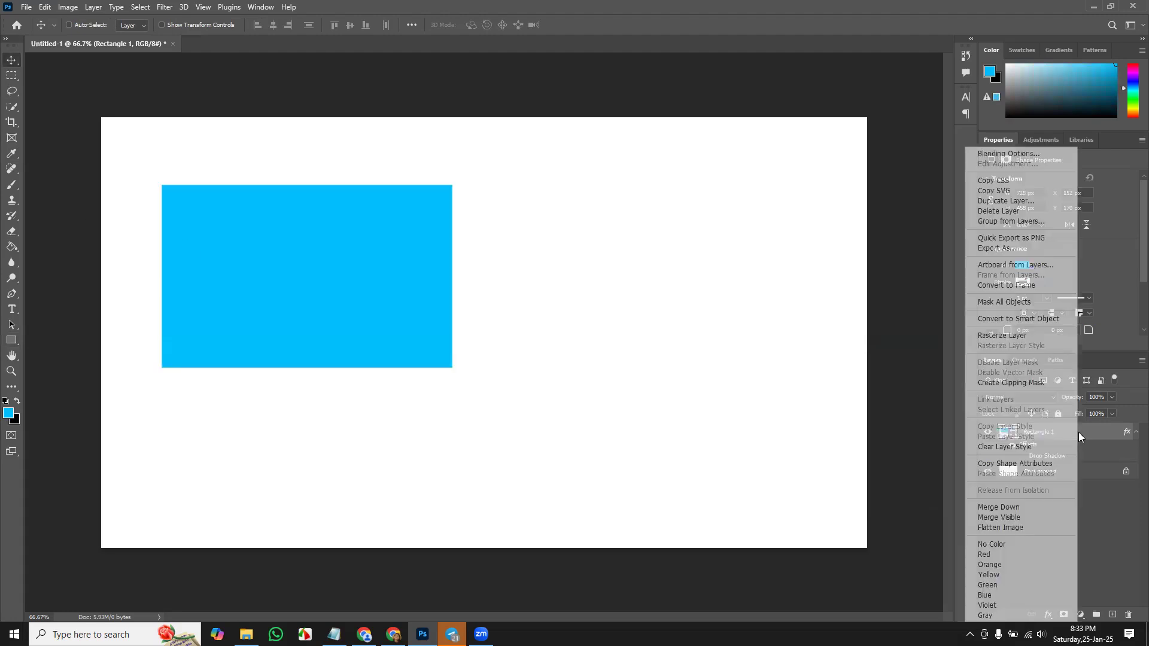
{"action": "left_click", "coordinate": [1047, 152]}
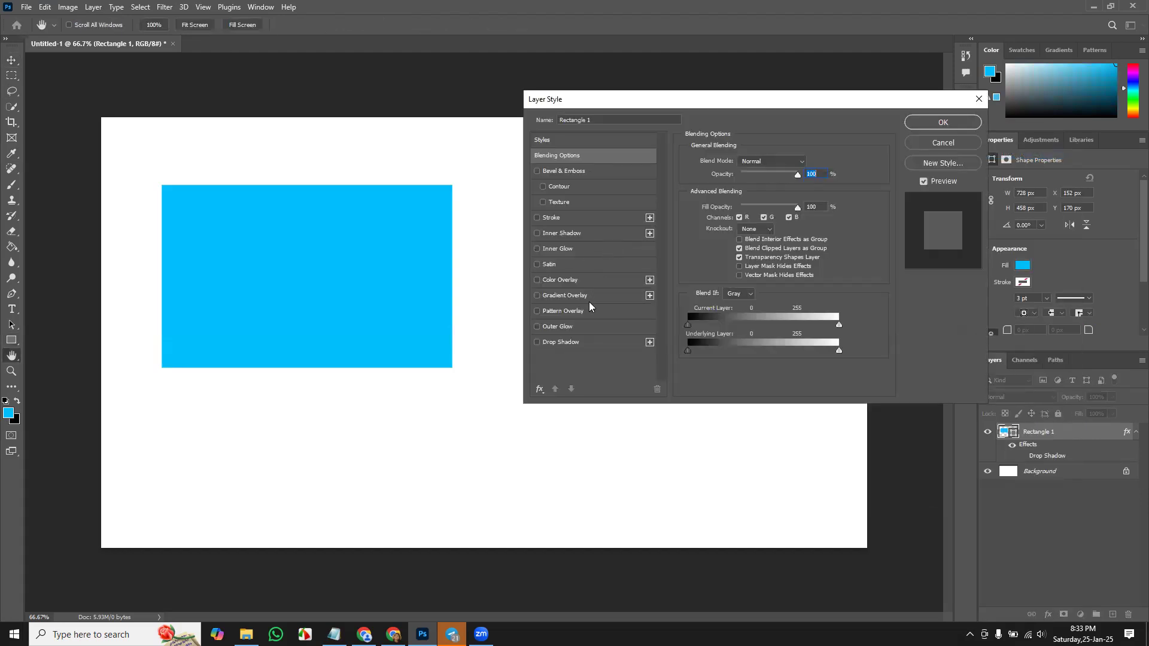
{"action": "left_click", "coordinate": [584, 282]}
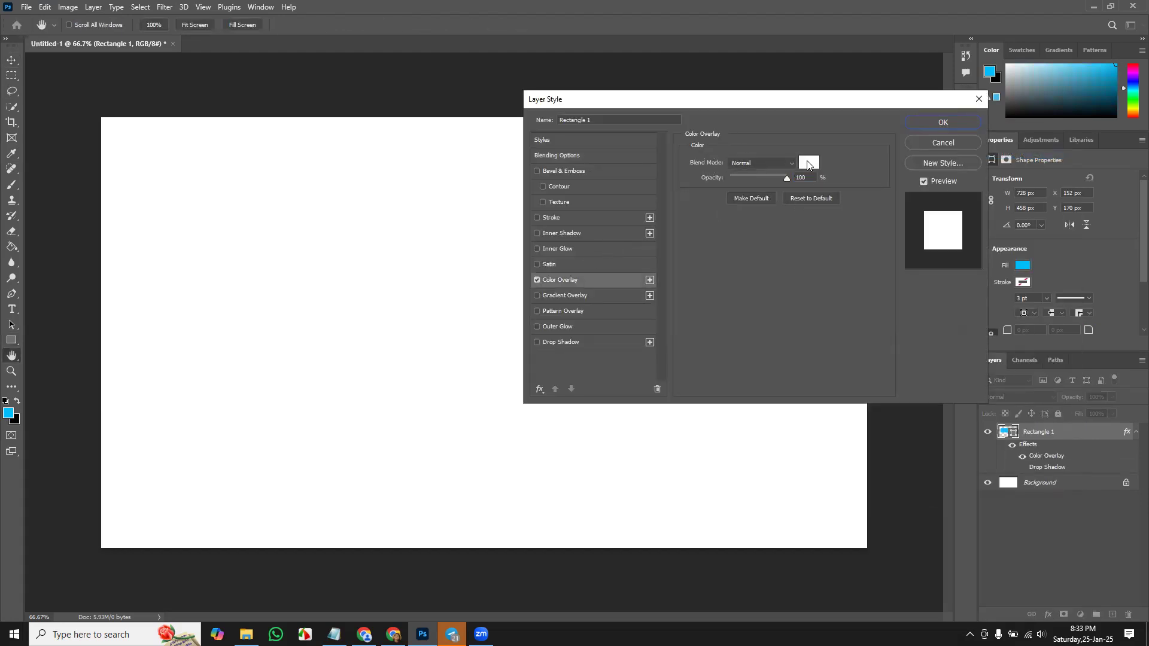
{"action": "left_click", "coordinate": [807, 164]}
{"action": "type", "text": "ff0000"}
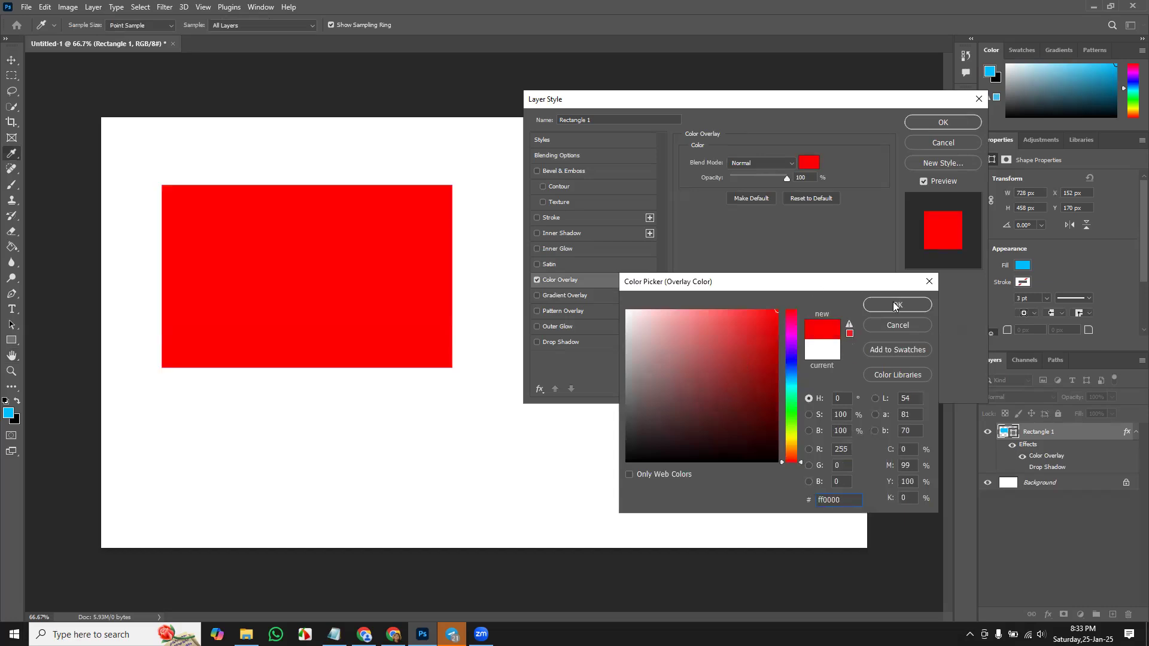
{"action": "left_click", "coordinate": [893, 305]}
{"action": "left_click", "coordinate": [948, 122]}
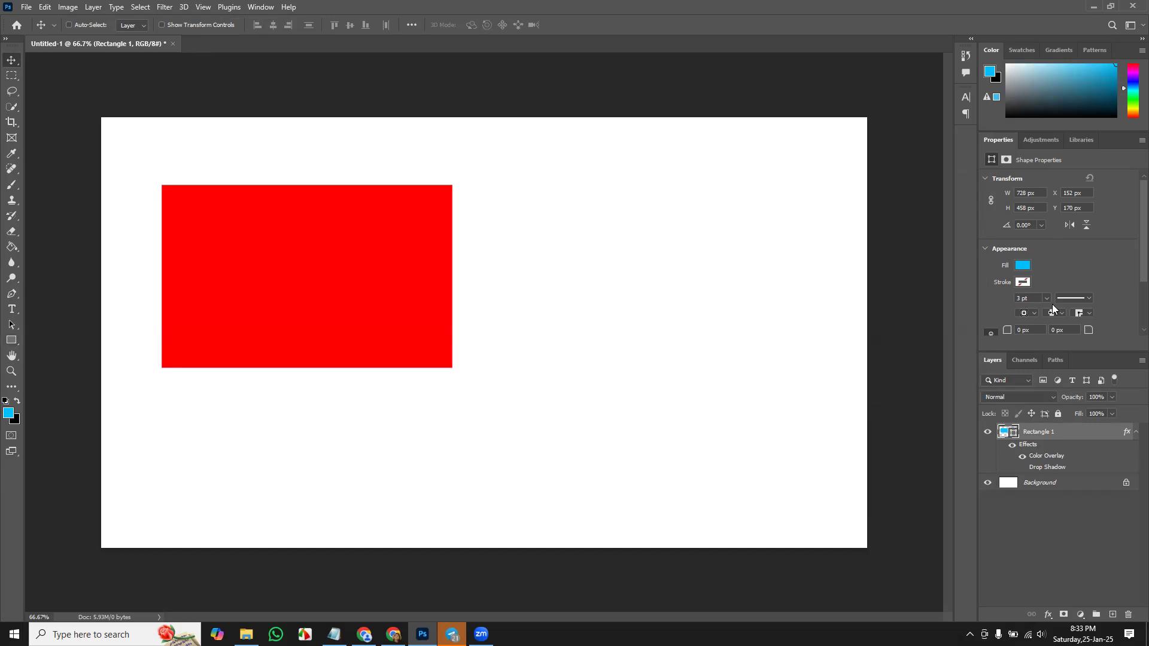
- View the Blending Options of the Rectangle 1 layer again and close them without changes
{"action": "right_click", "coordinate": [1080, 431]}
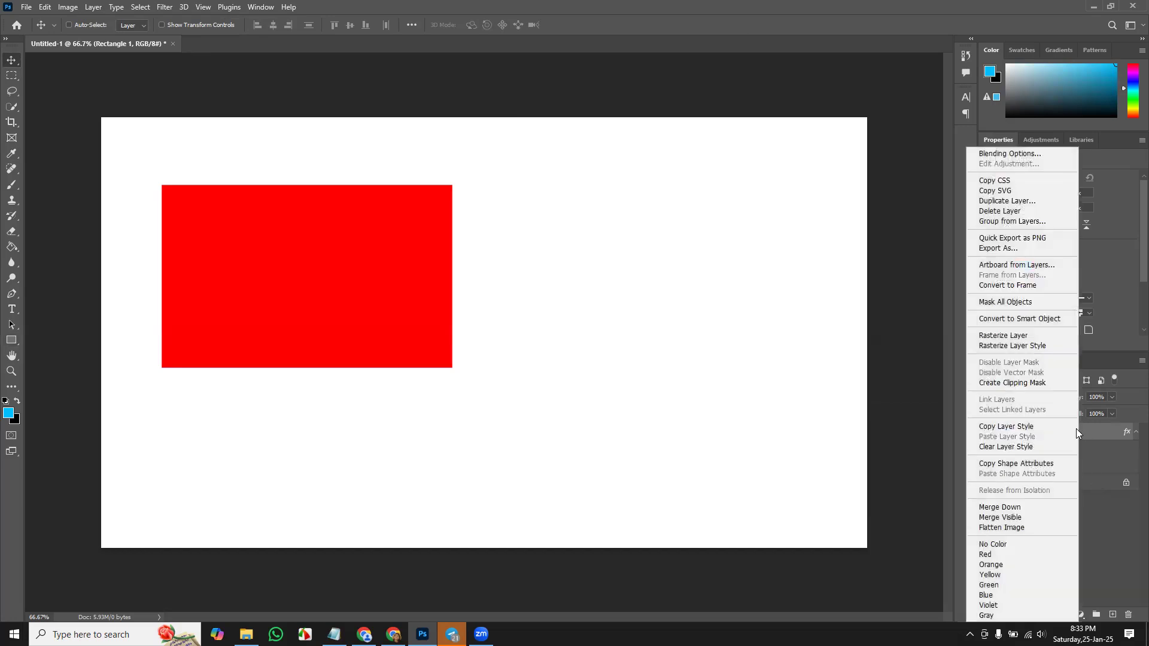
{"action": "left_click", "coordinate": [1035, 151]}
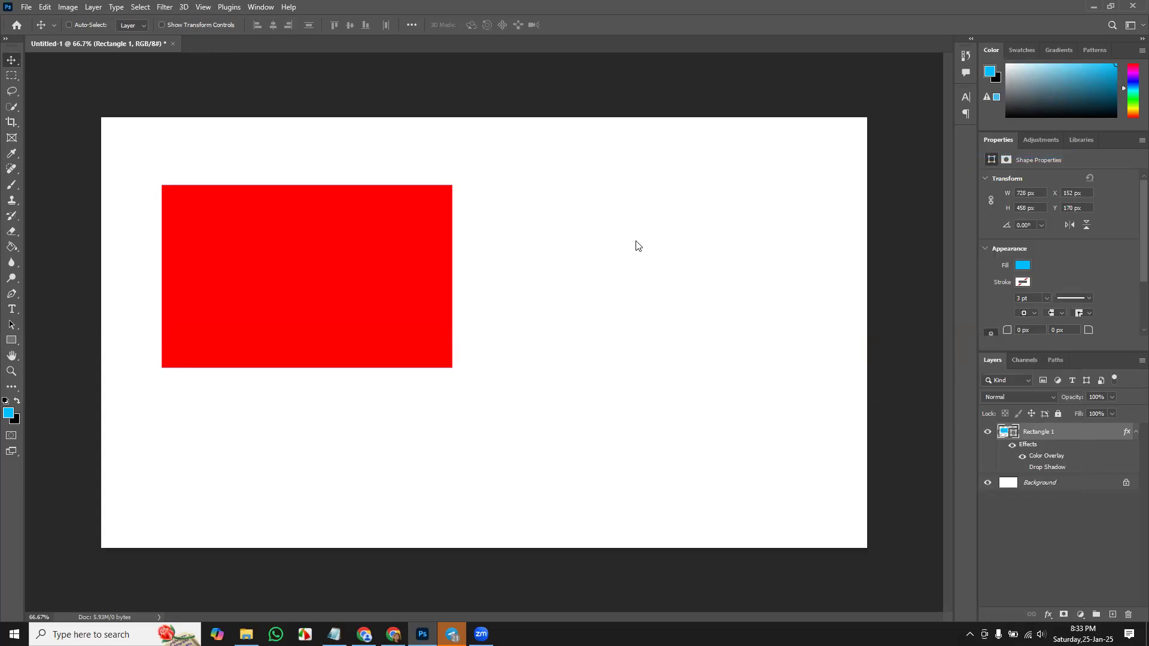
{"action": "mouse_move", "coordinate": [727, 99]}
{"action": "left_mouse_down"}
{"action": "mouse_move", "coordinate": [727, 148]}
{"action": "mouse_move", "coordinate": [736, 96]}
{"action": "left_mouse_up"}
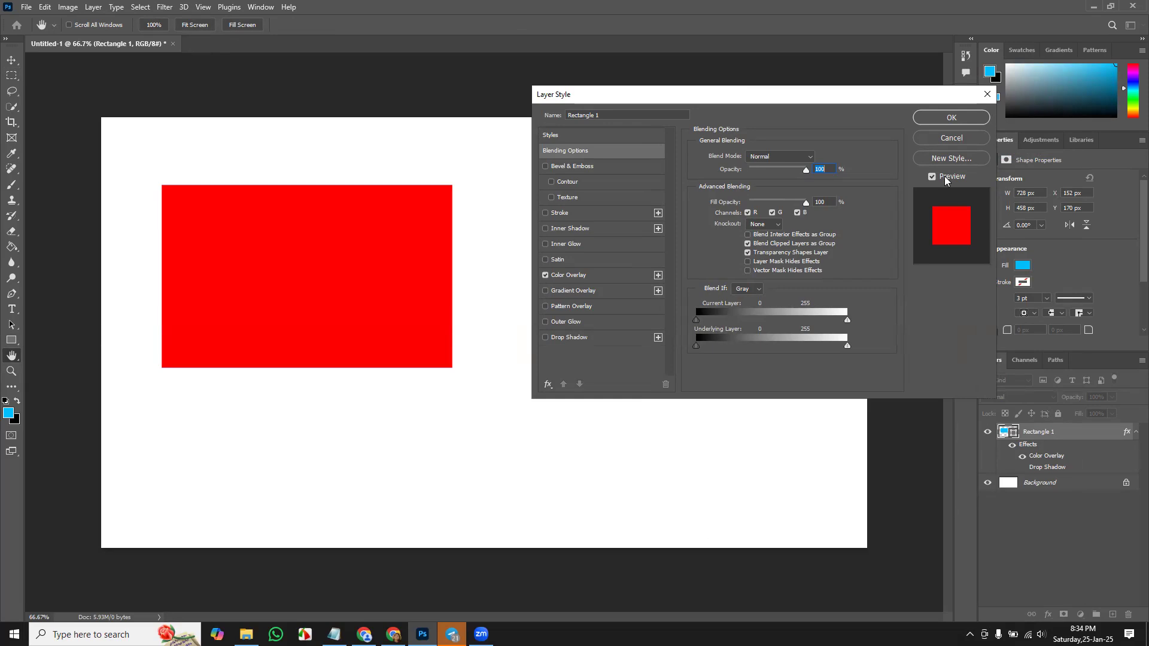
{"action": "left_click", "coordinate": [952, 138]}
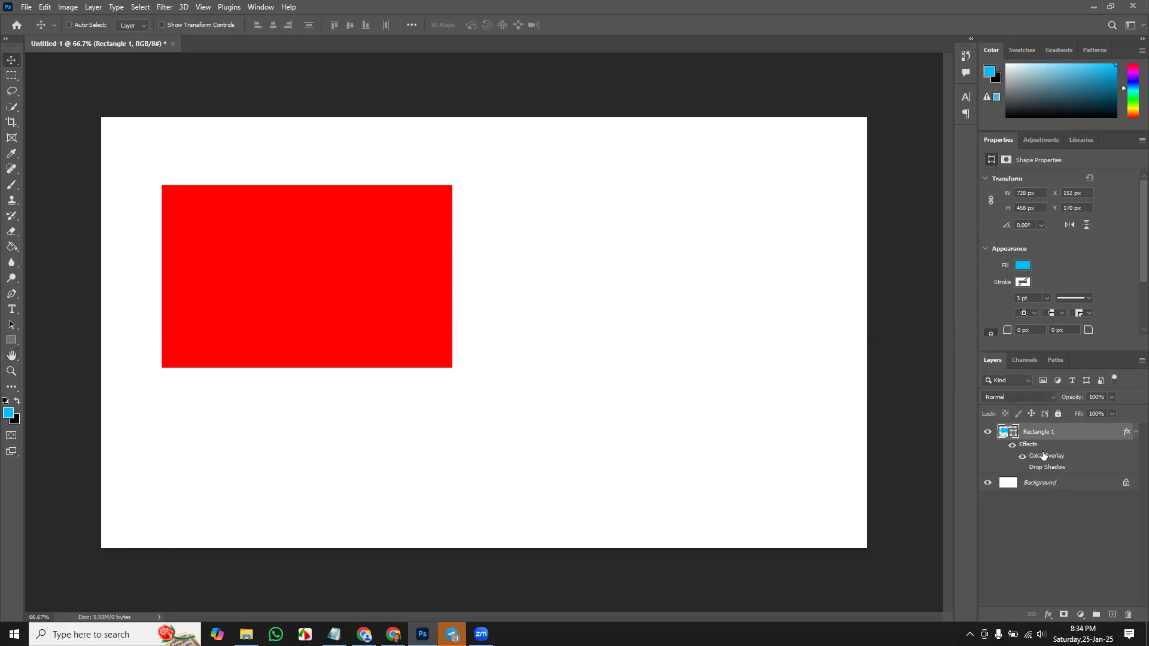
- Toggle the visibility of Rectangle 1 and its individual effects, leaving both Color Overlay and Drop Shadow turned on
{"action": "left_click", "coordinate": [989, 434]}
{"action": "left_click", "coordinate": [988, 432]}
{"action": "left_click", "coordinate": [1022, 469]}
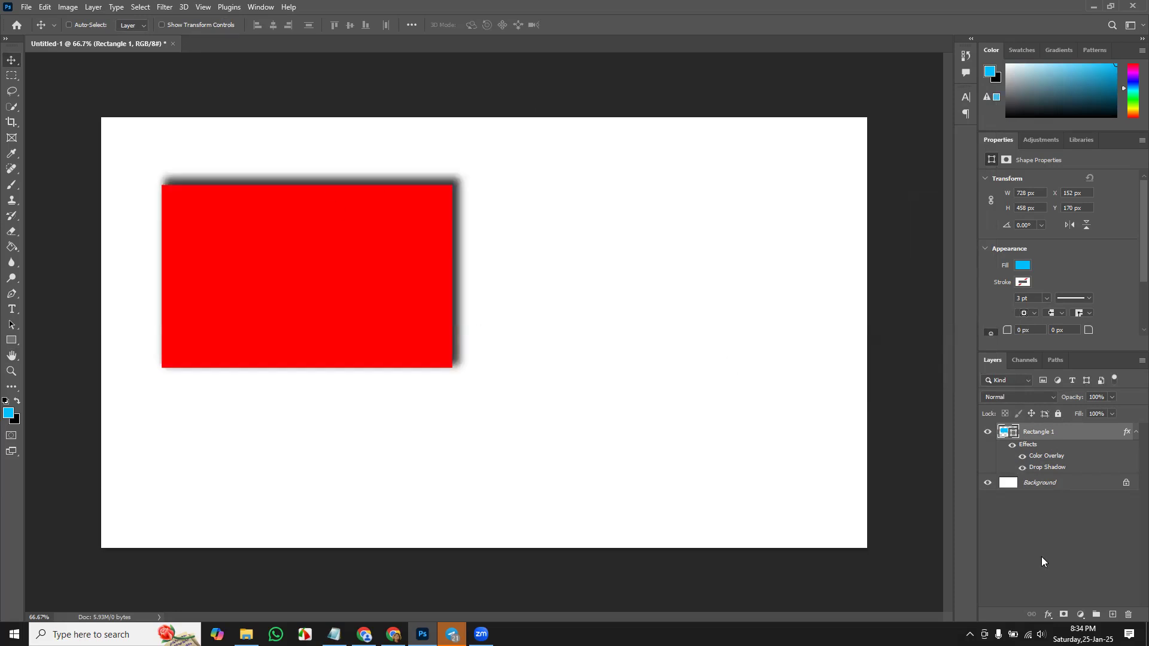
{"action": "left_click", "coordinate": [1024, 468]}
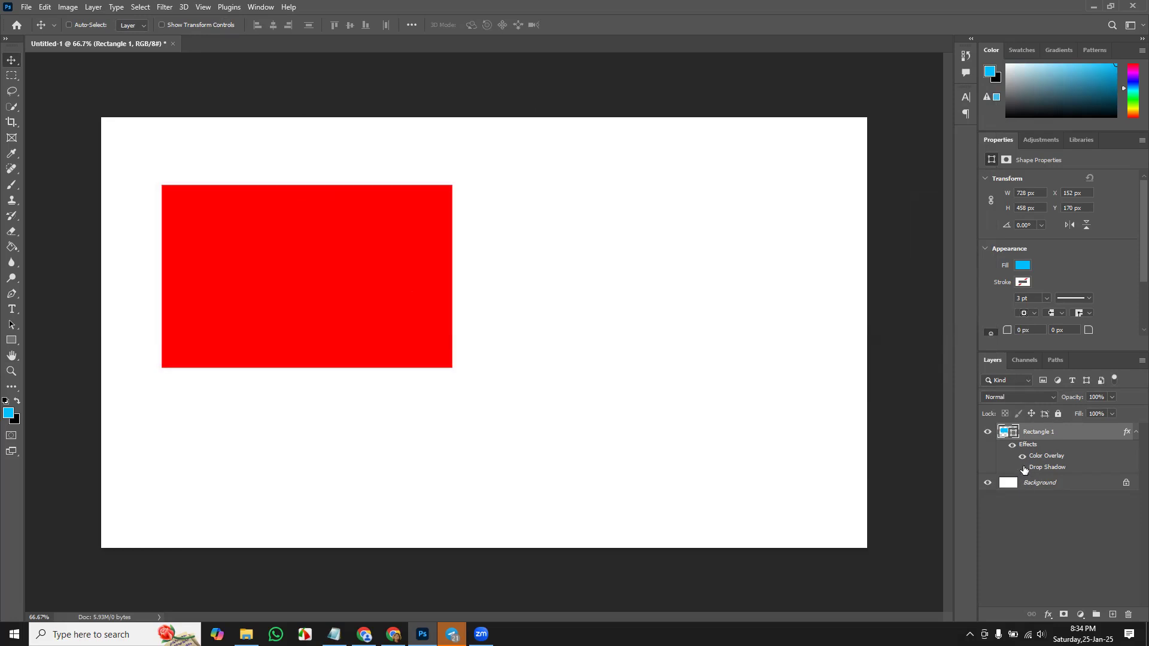
{"action": "left_click", "coordinate": [1022, 458]}
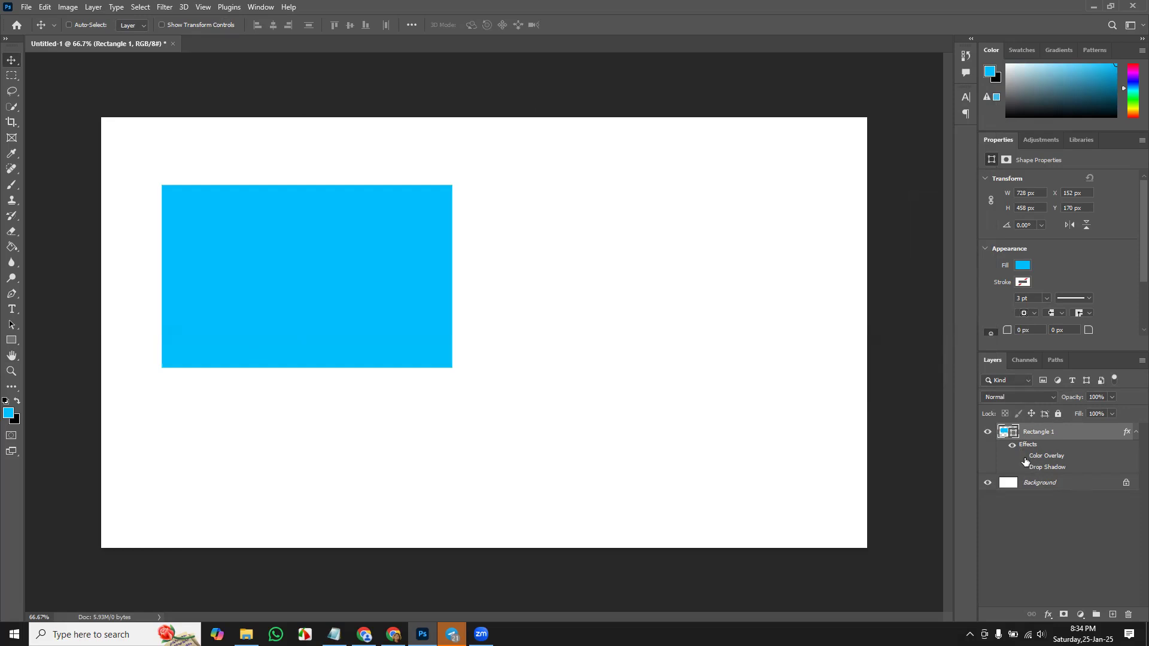
{"action": "left_click", "coordinate": [1023, 458]}
{"action": "left_click", "coordinate": [1023, 468]}
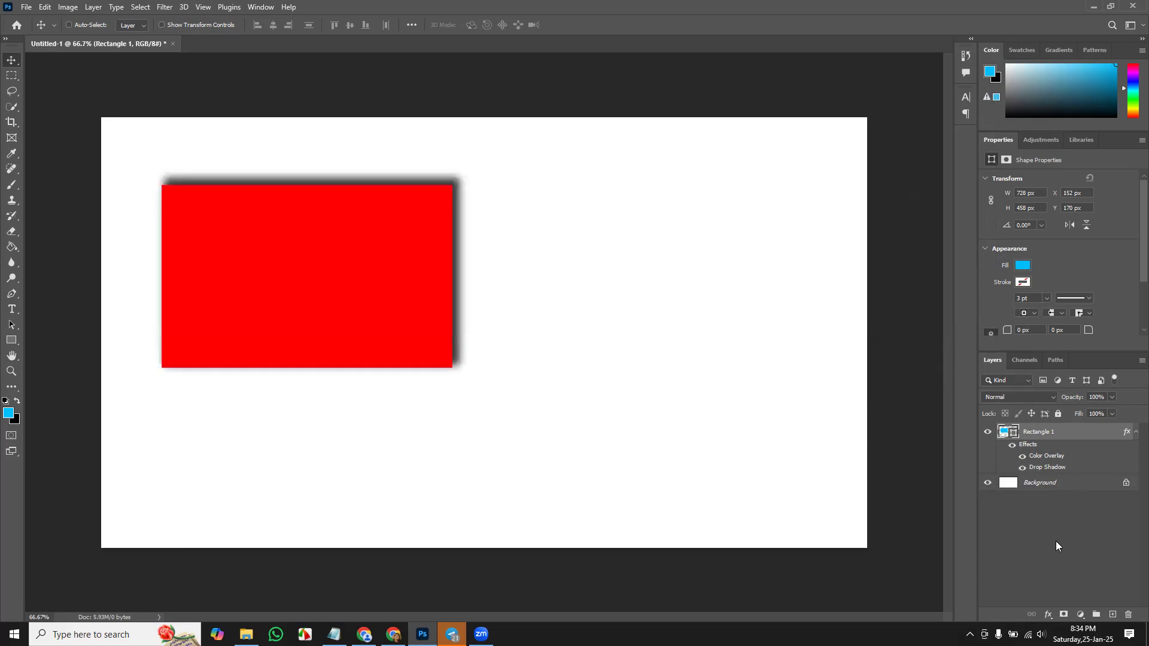
- View the Color Overlay settings from Rectangle 1's effects list and close them without changes
{"action": "double_click", "coordinate": [1055, 461]}
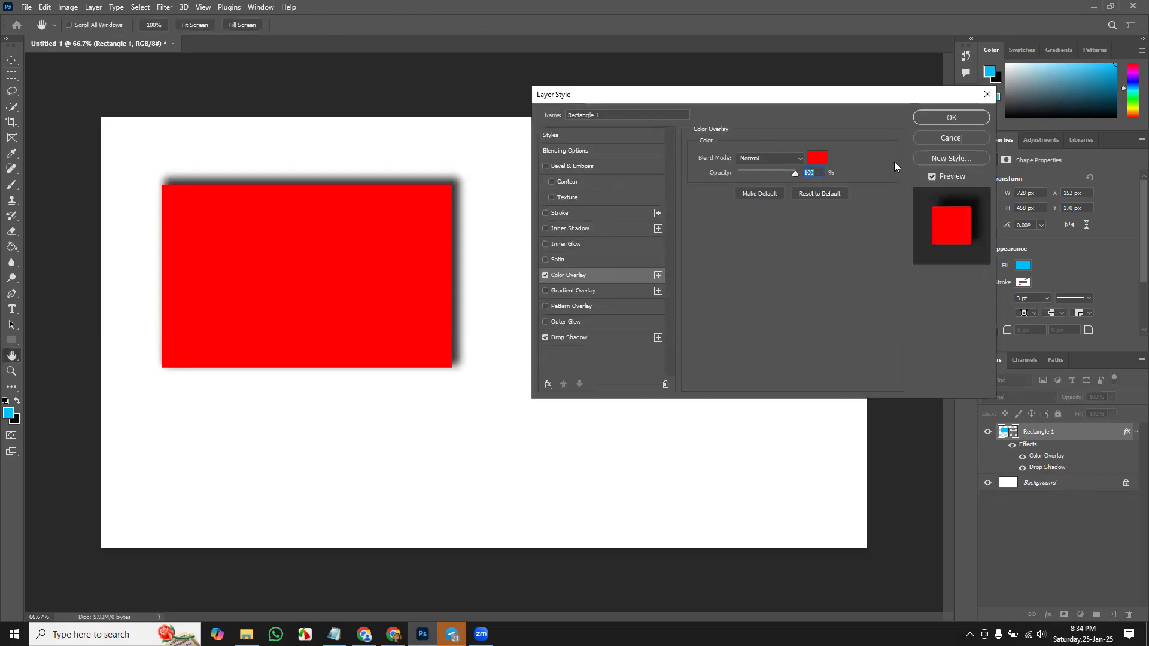
{"action": "left_click", "coordinate": [971, 137]}
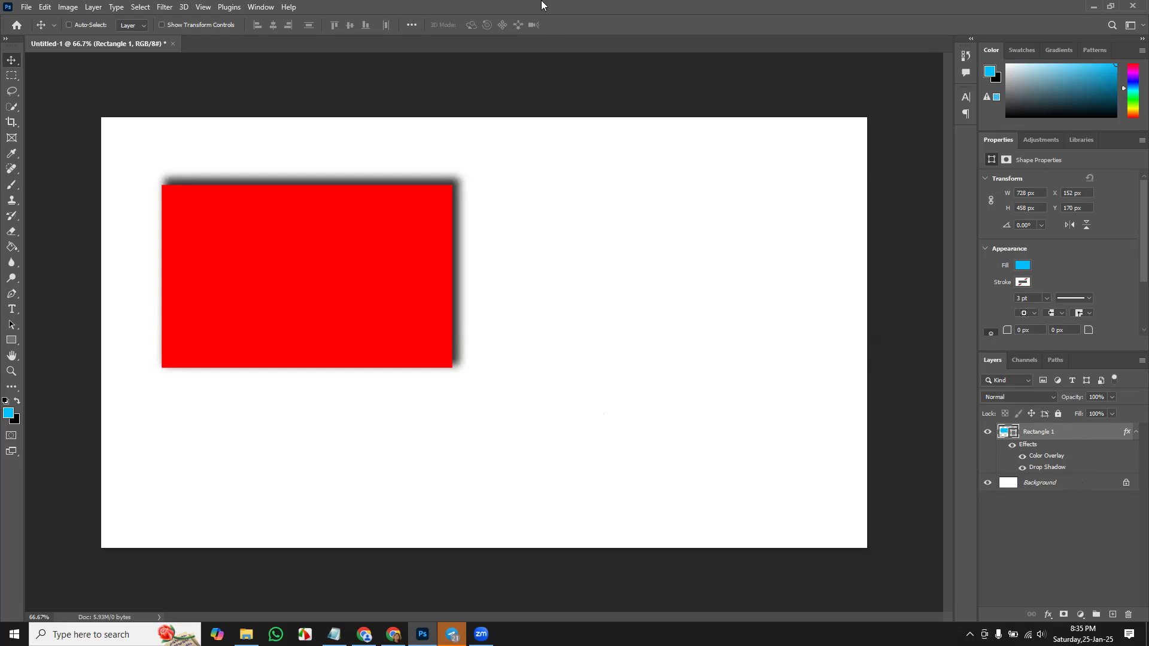
- Draw a second rectangle about 593 × 398 px to the right of the red one, and briefly hide and show Rectangle 1
{"action": "left_click", "coordinate": [11, 341]}
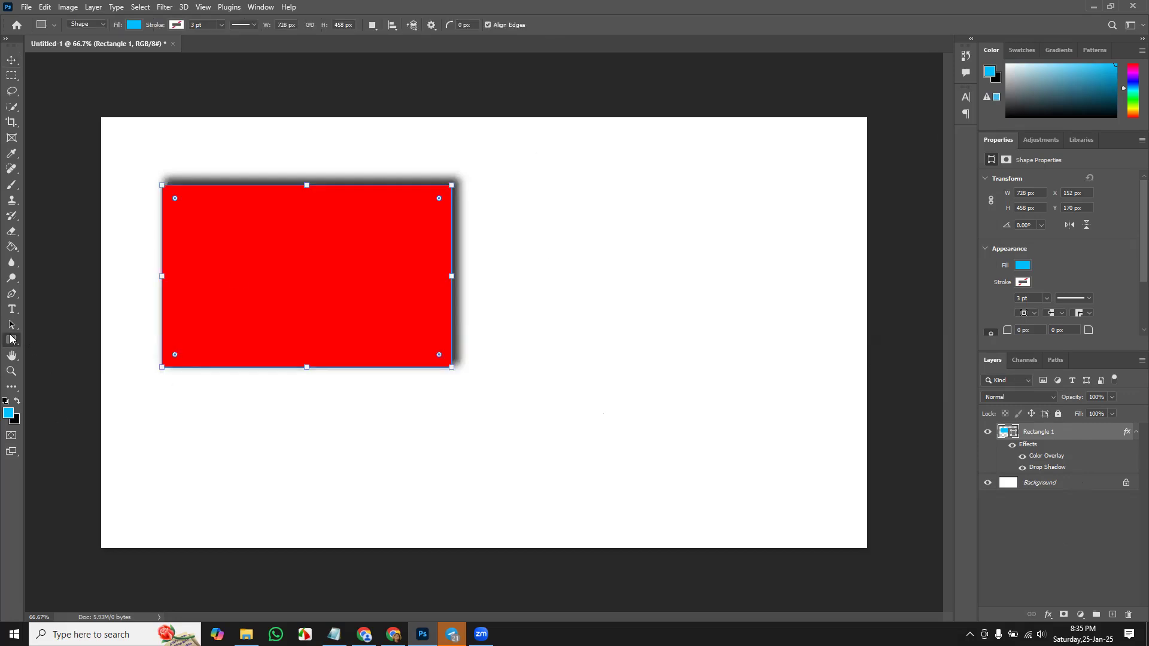
{"action": "mouse_move", "coordinate": [567, 239]}
{"action": "left_mouse_down"}
{"action": "mouse_move", "coordinate": [641, 385]}
{"action": "mouse_move", "coordinate": [804, 397]}
{"action": "left_mouse_up"}
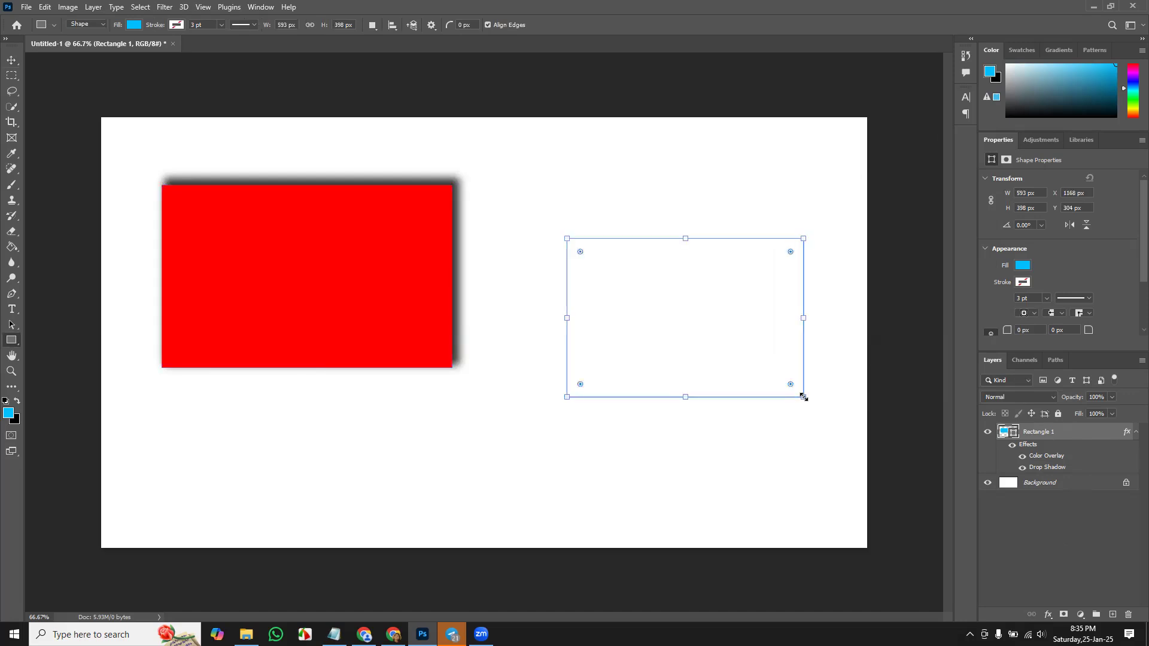
{"action": "left_click", "coordinate": [12, 61]}
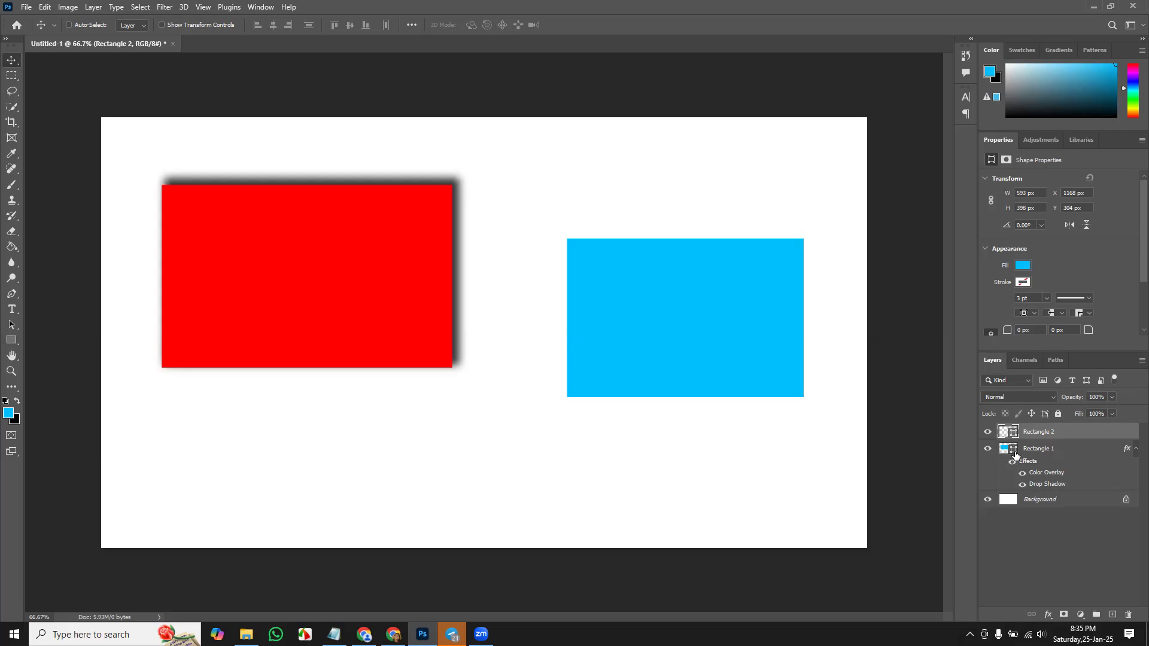
{"action": "left_click", "coordinate": [987, 450]}
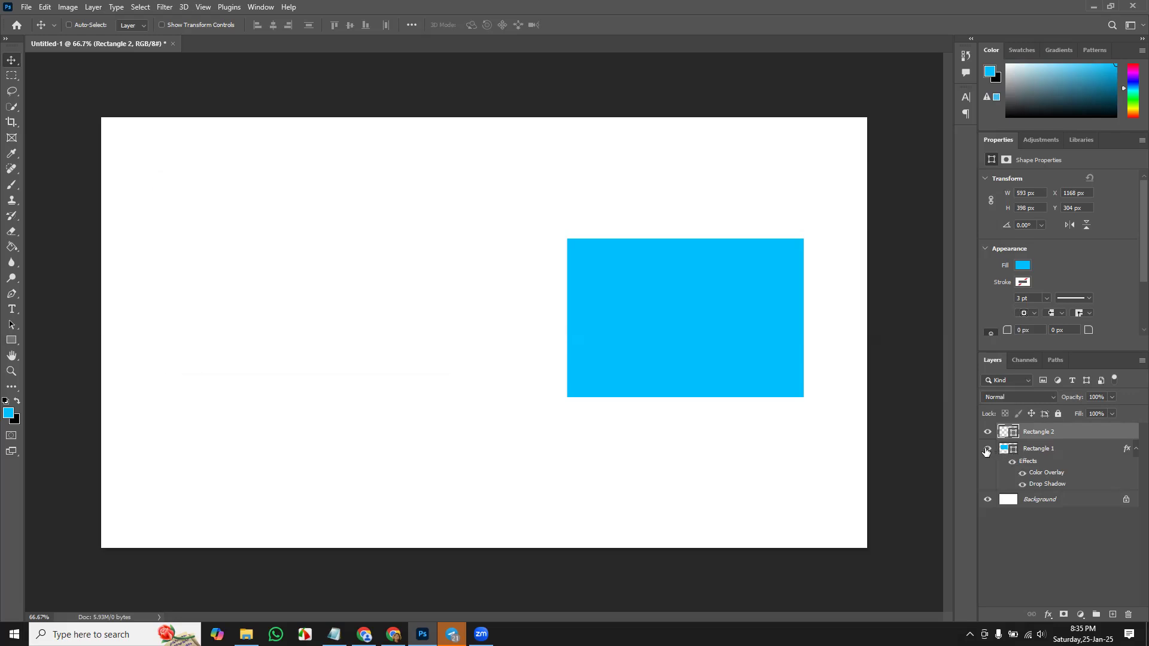
{"action": "left_click", "coordinate": [986, 450]}
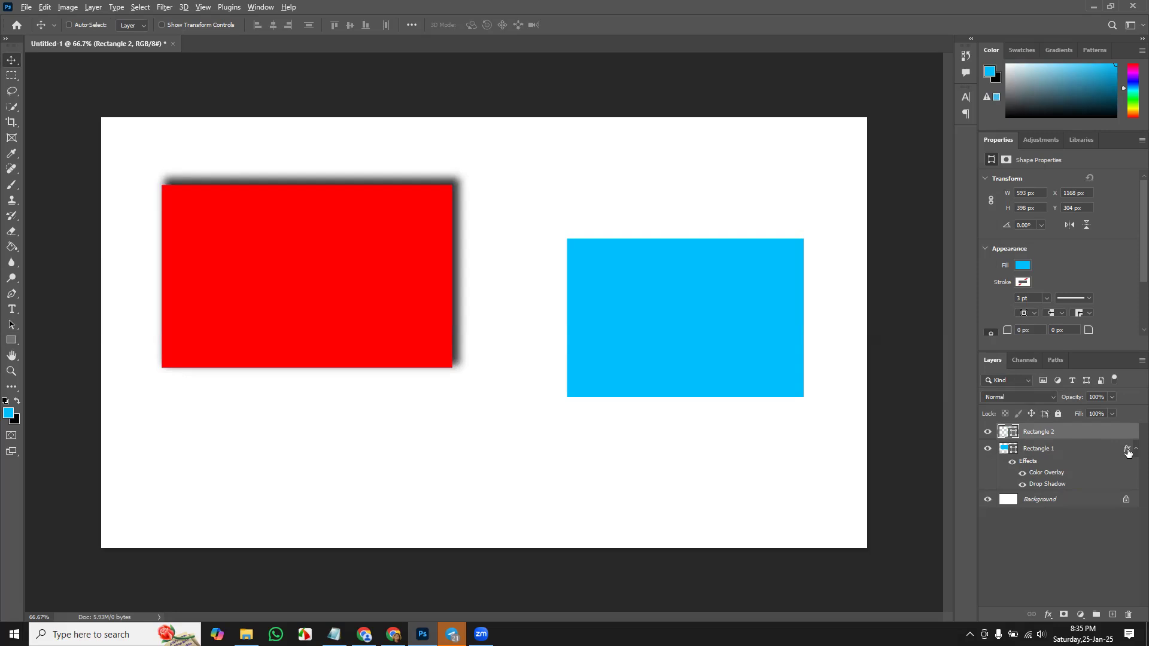
- Copy Rectangle 1's layer effects onto Rectangle 2, and select each rectangle layer in turn to compare them
{"action": "left_click_drag", "start_coordinate": [1128, 453], "coordinate": [1129, 433]}
{"action": "left_click_drag", "start_coordinate": [1130, 433], "coordinate": [1130, 435]}
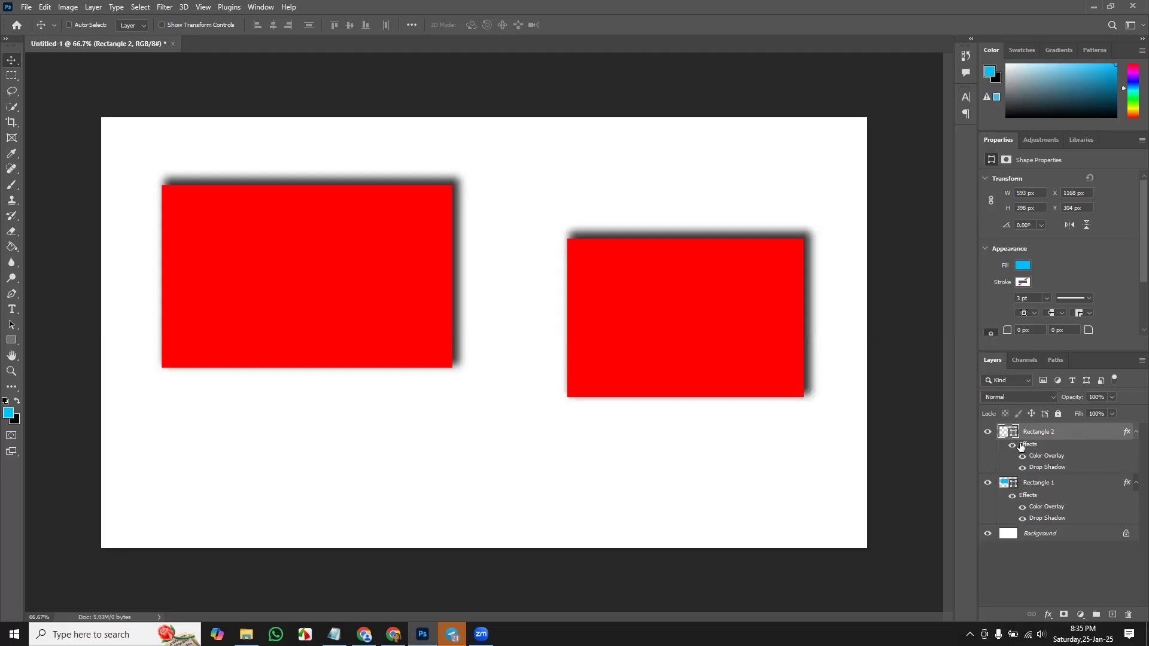
{"action": "left_click", "coordinate": [1056, 485]}
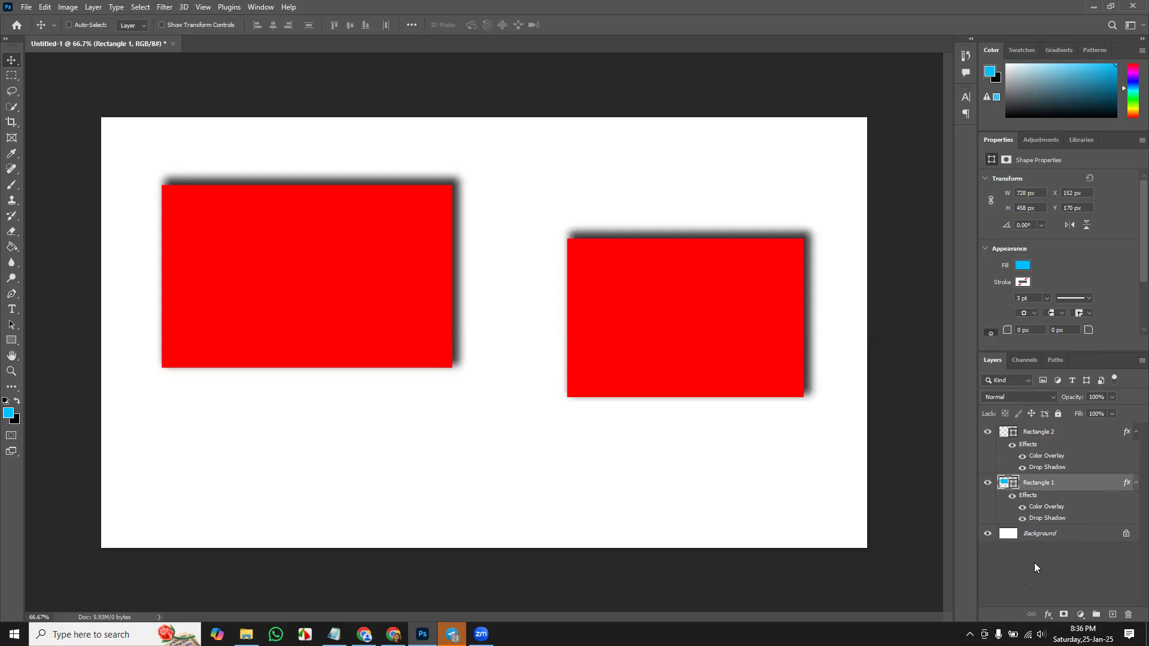
{"action": "left_click", "coordinate": [1077, 437]}
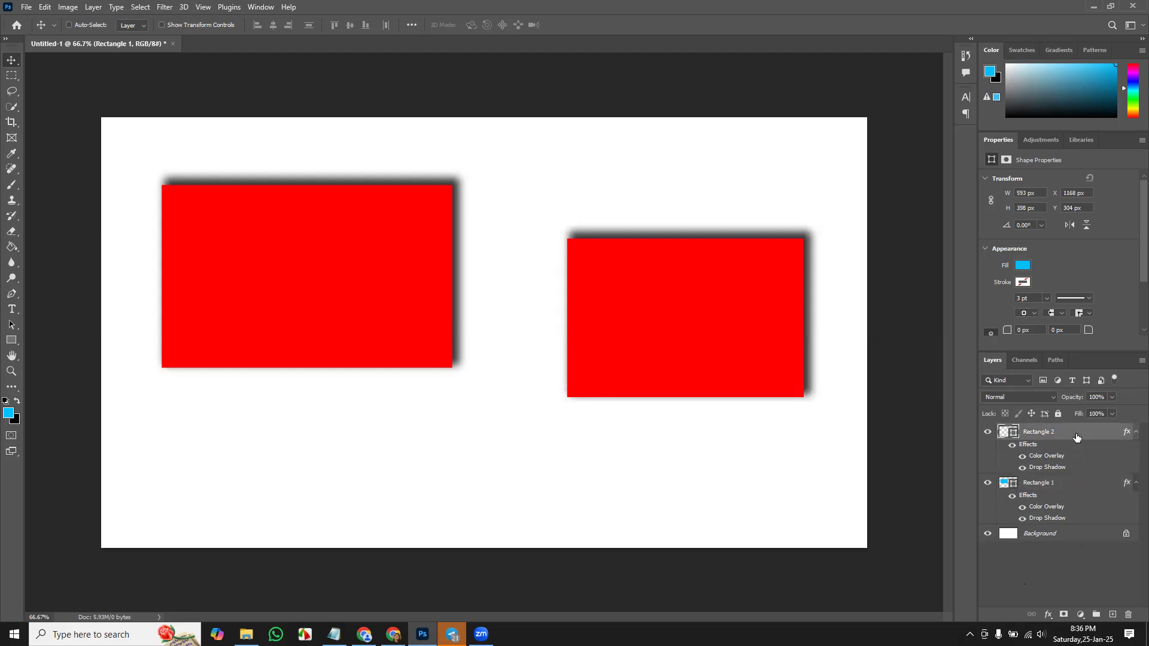
{"action": "left_click", "coordinate": [1081, 492]}
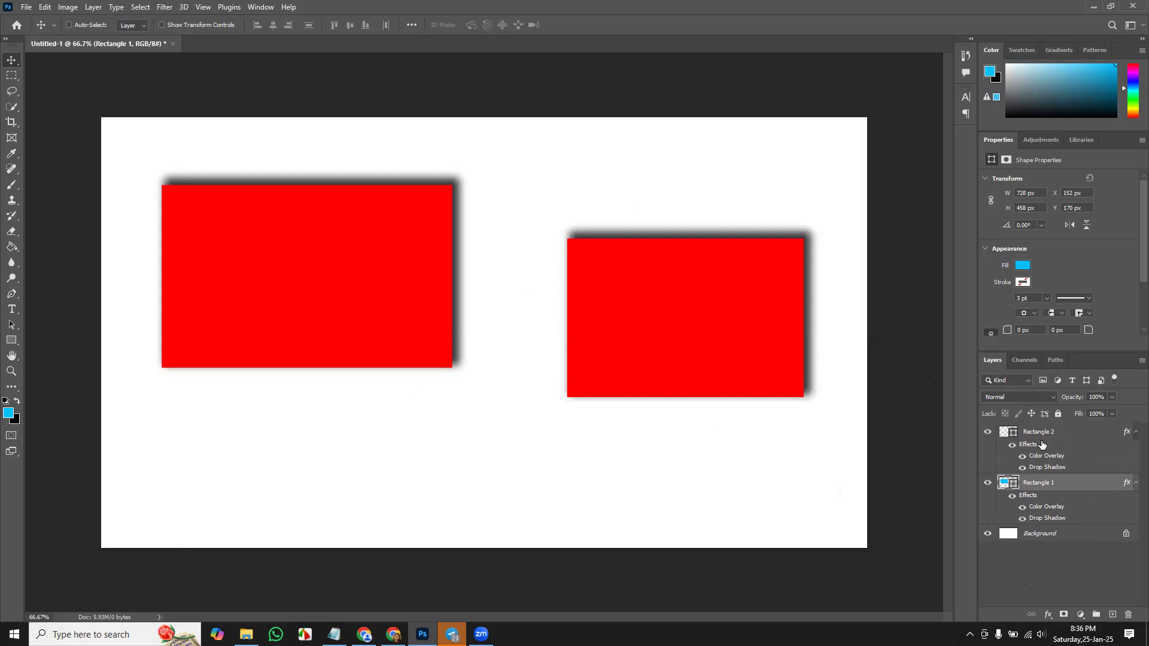
- Briefly hide and show Rectangle 2's effects, and view its Blending Options without making changes
{"action": "left_click", "coordinate": [1012, 445]}
{"action": "left_click", "coordinate": [1012, 446]}
{"action": "left_click", "coordinate": [1064, 439]}
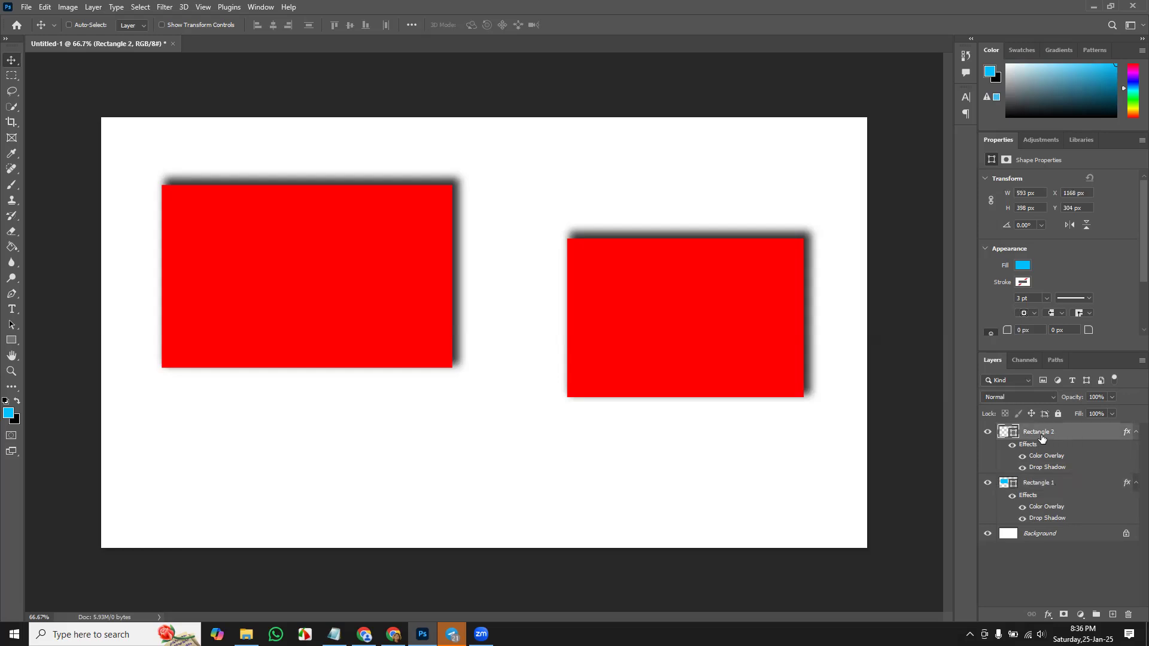
{"action": "double_click", "coordinate": [1084, 435]}
{"action": "left_click_drag", "start_coordinate": [650, 98], "coordinate": [706, 70]}
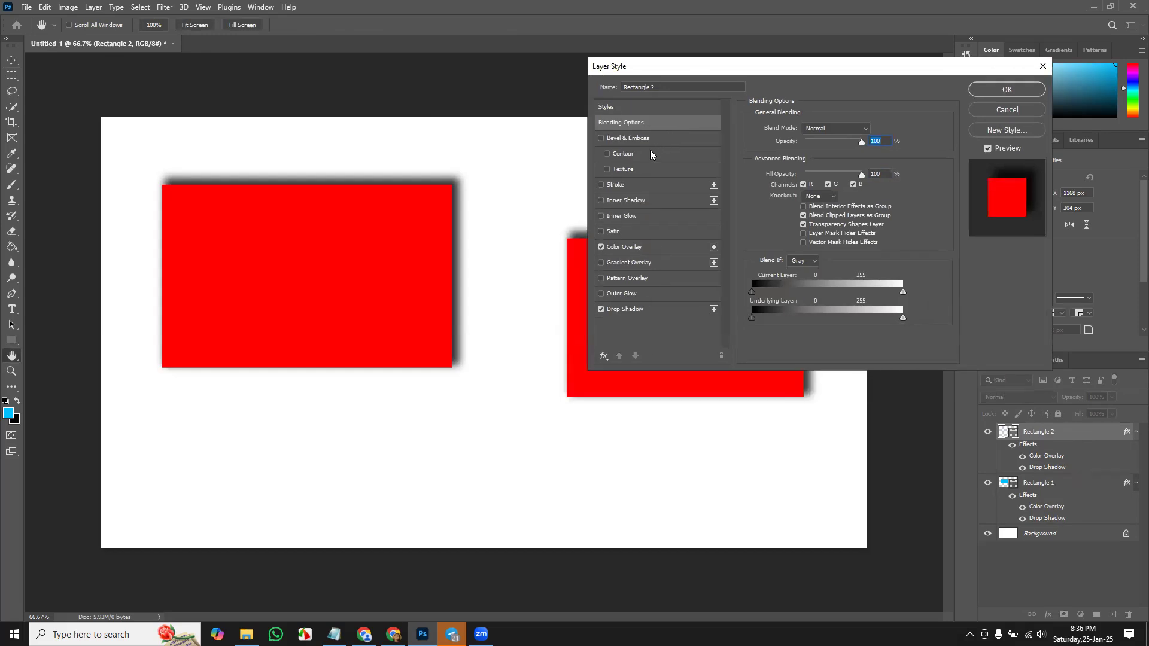
{"action": "left_click", "coordinate": [1017, 111]}
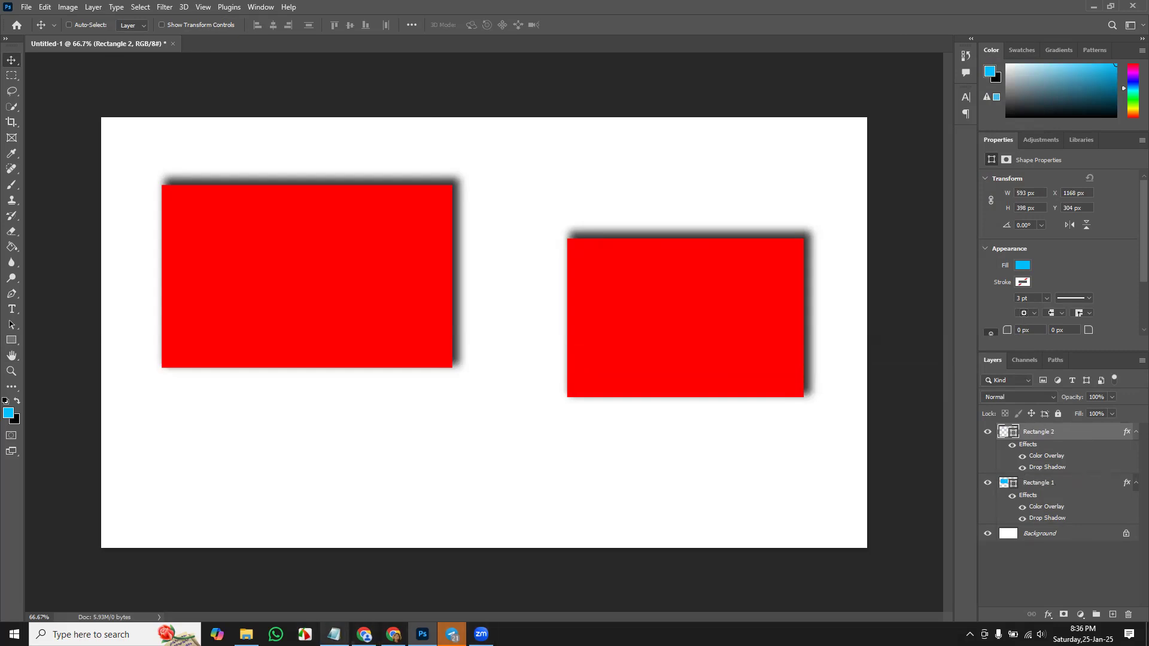
- Switch to Notepad and briefly highlight the Smart Object topic in the Class-07 list
{"action": "left_click", "coordinate": [333, 634]}
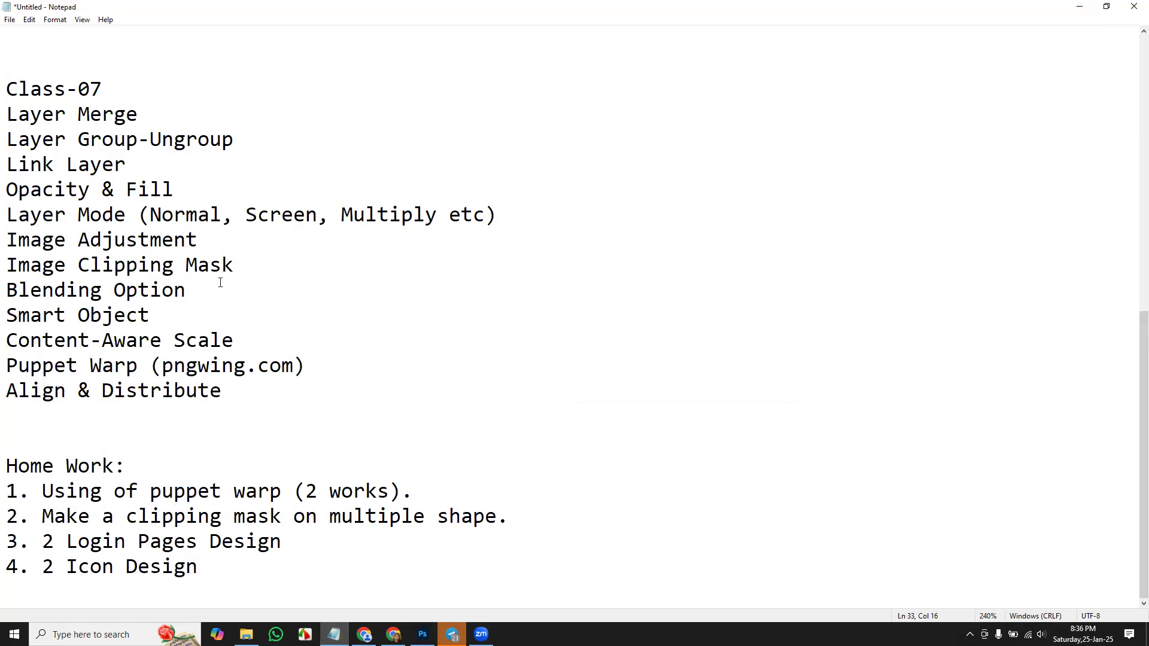
{"action": "mouse_move", "coordinate": [7, 316]}
{"action": "left_mouse_down"}
{"action": "mouse_move", "coordinate": [168, 305]}
{"action": "mouse_move", "coordinate": [6, 323]}
{"action": "left_mouse_up"}
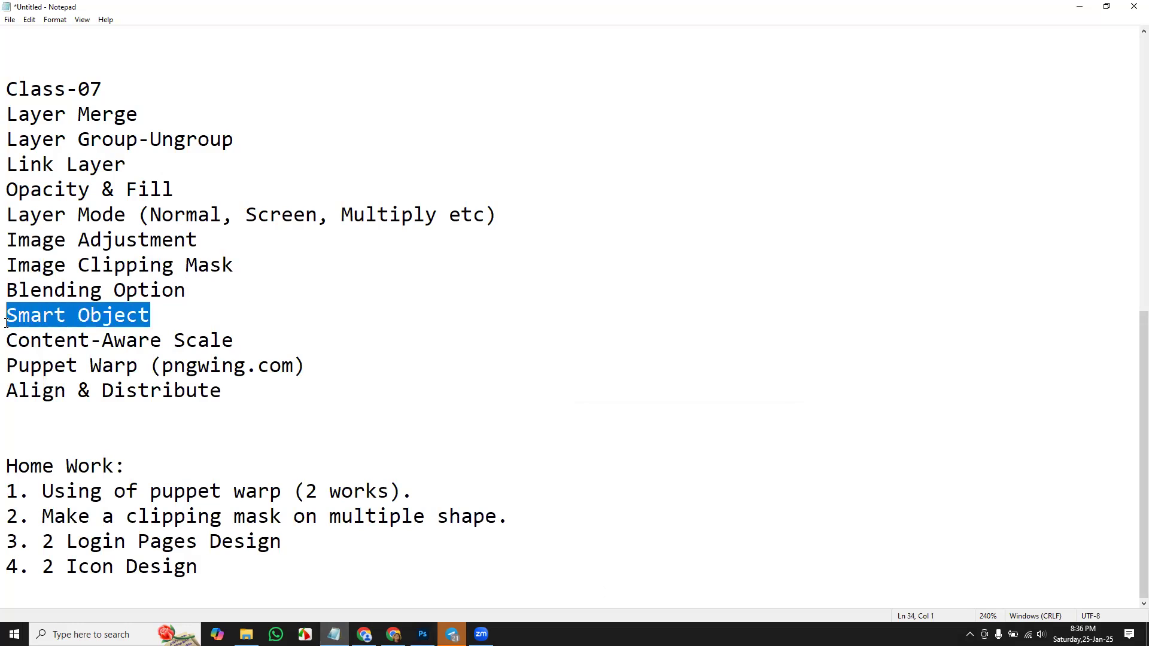
{"action": "left_click", "coordinate": [159, 322]}
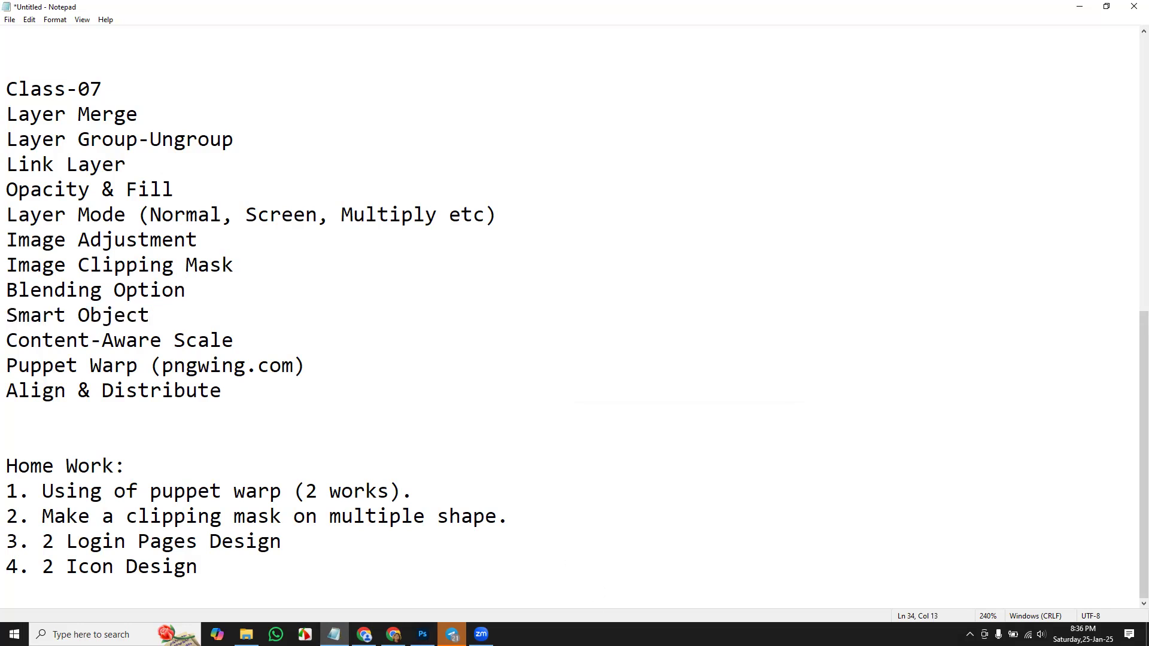
- Switch back to Photoshop and delete both rectangle layers, keeping only the Background
{"action": "left_click", "coordinate": [422, 634]}
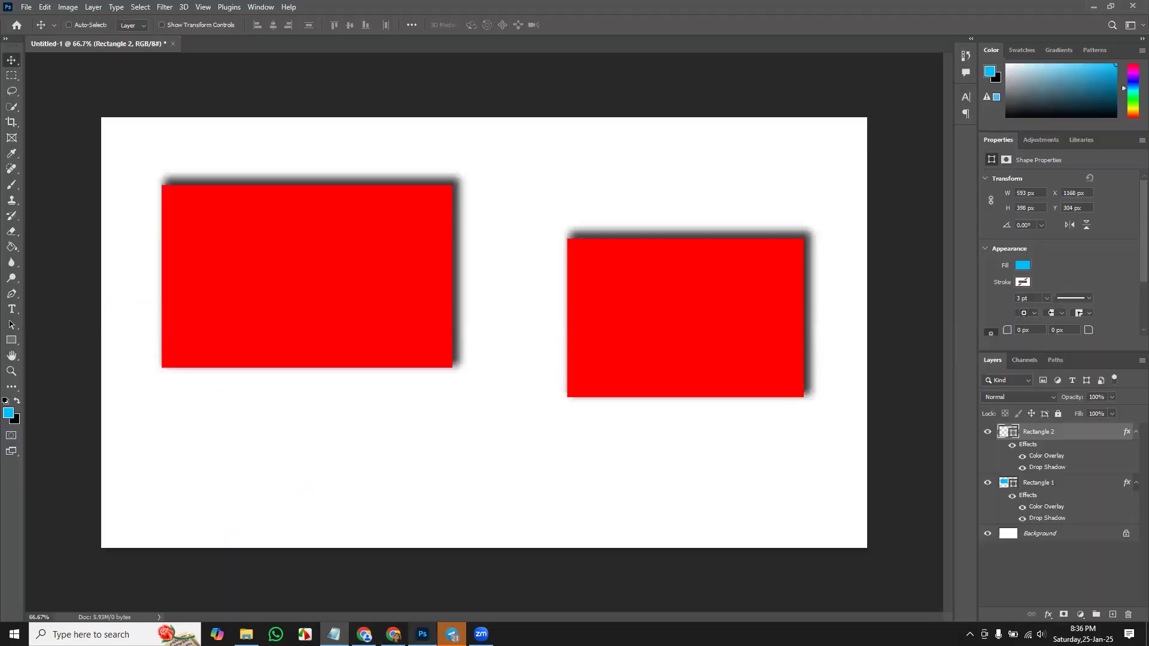
{"action": "key", "text": "Delete"}
{"action": "key", "text": "Delete"}
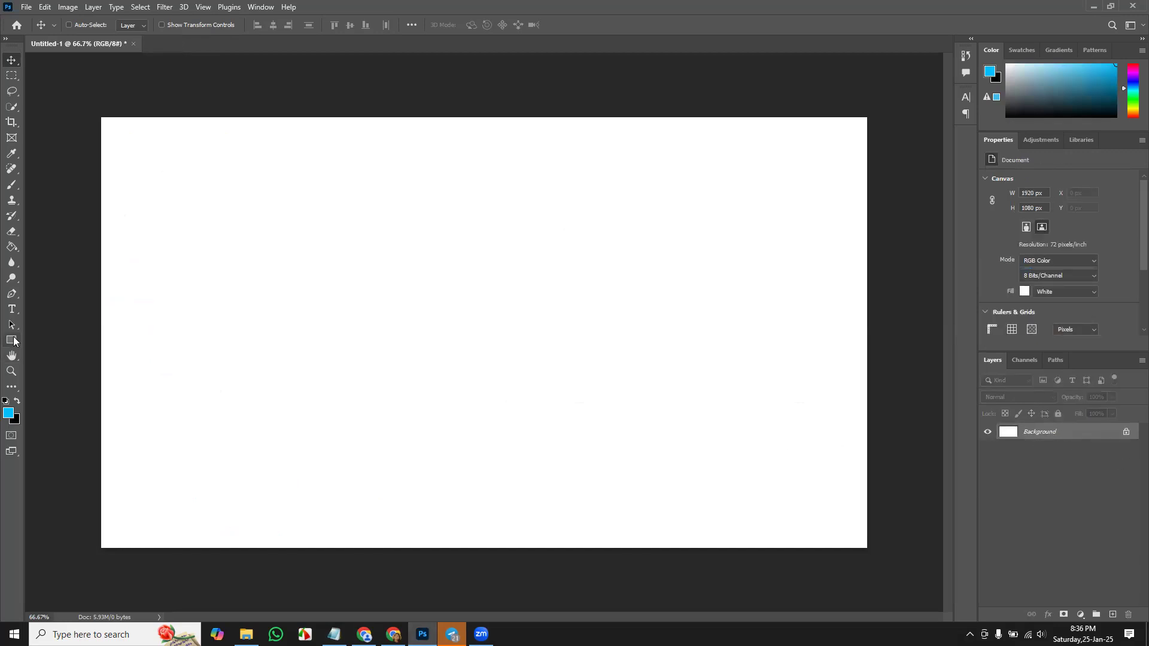
- Place the image animals-alligators-frog-amphibian-wallpaper-preview.jpg as an embedded smart object at 100% scale
{"action": "left_click", "coordinate": [27, 7]}
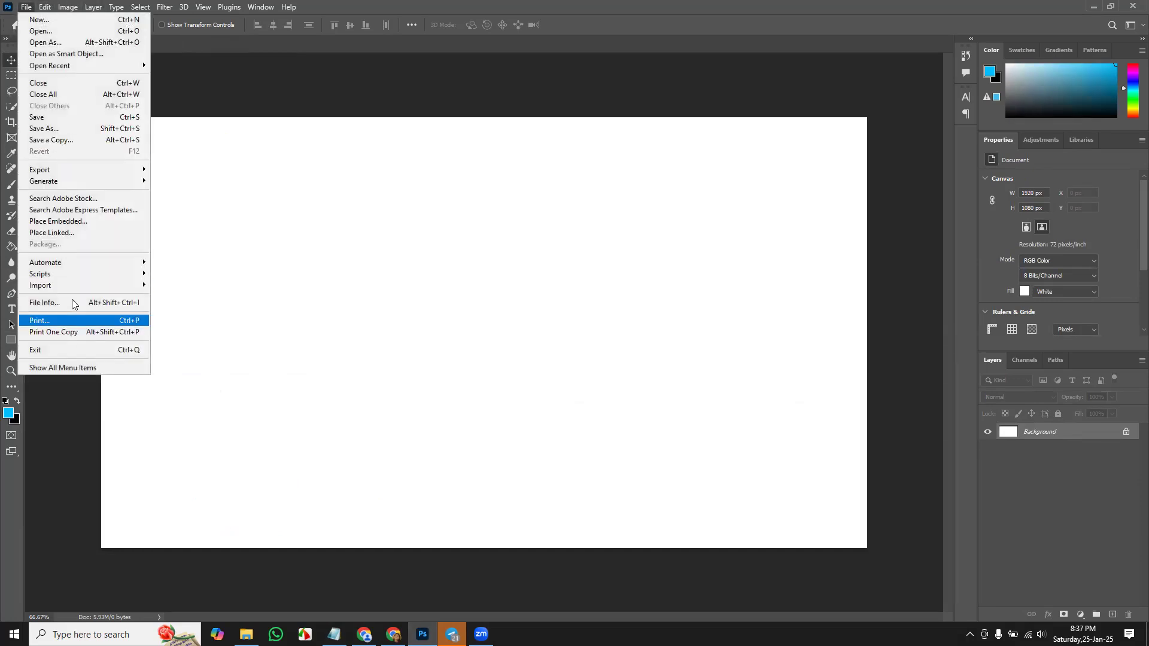
{"action": "left_click", "coordinate": [82, 221]}
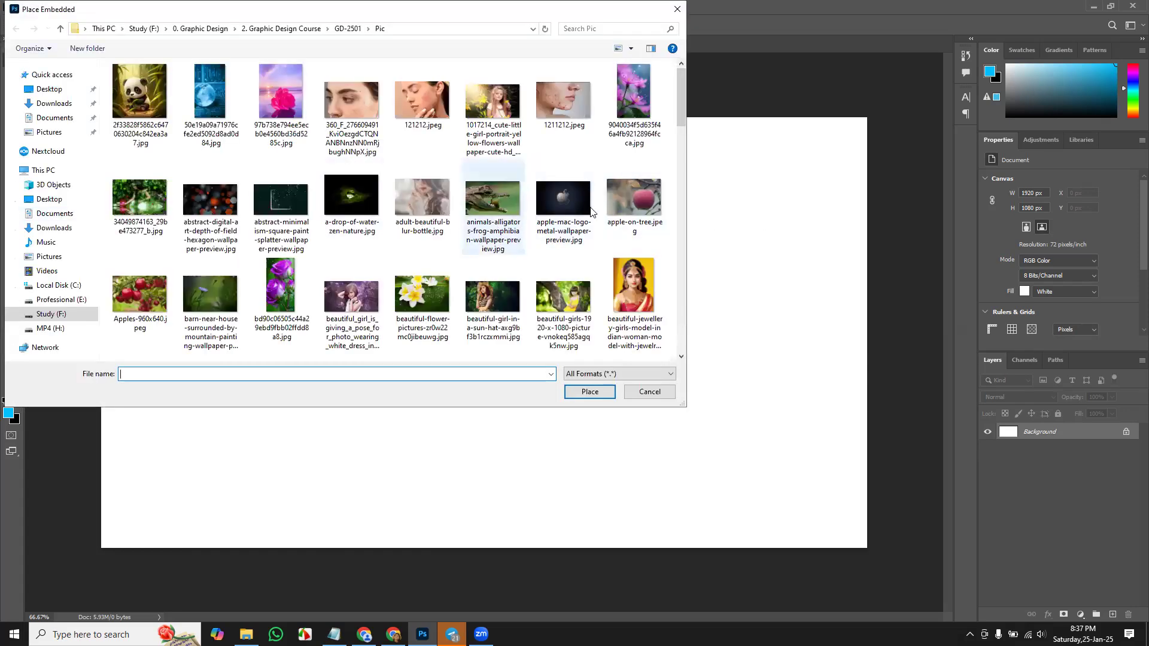
{"action": "double_click", "coordinate": [482, 200]}
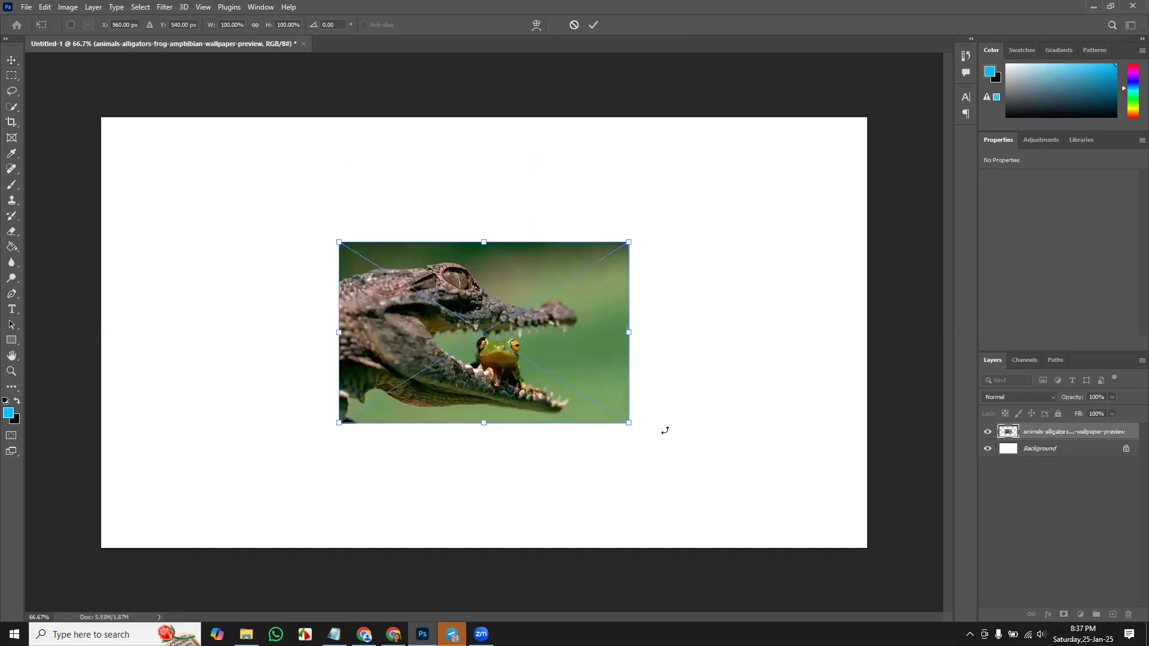
{"action": "key", "text": "Return"}
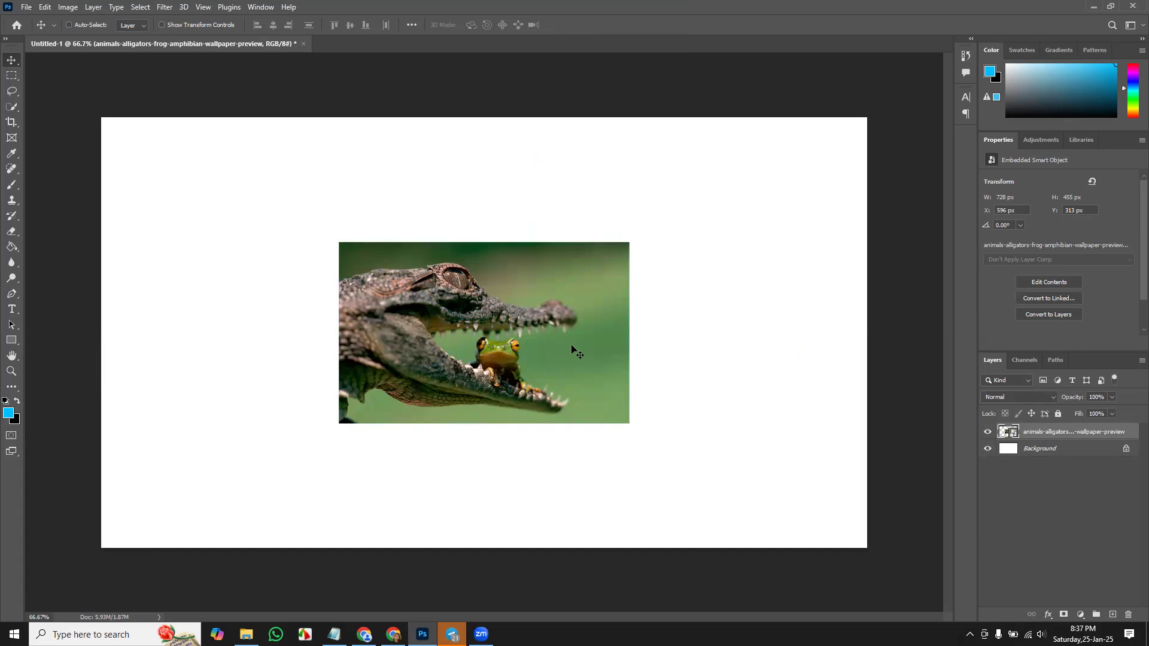
- Scale the crocodile smart object up proportionally about its centre to about 229%
{"action": "key", "text": "ctrl+t"}
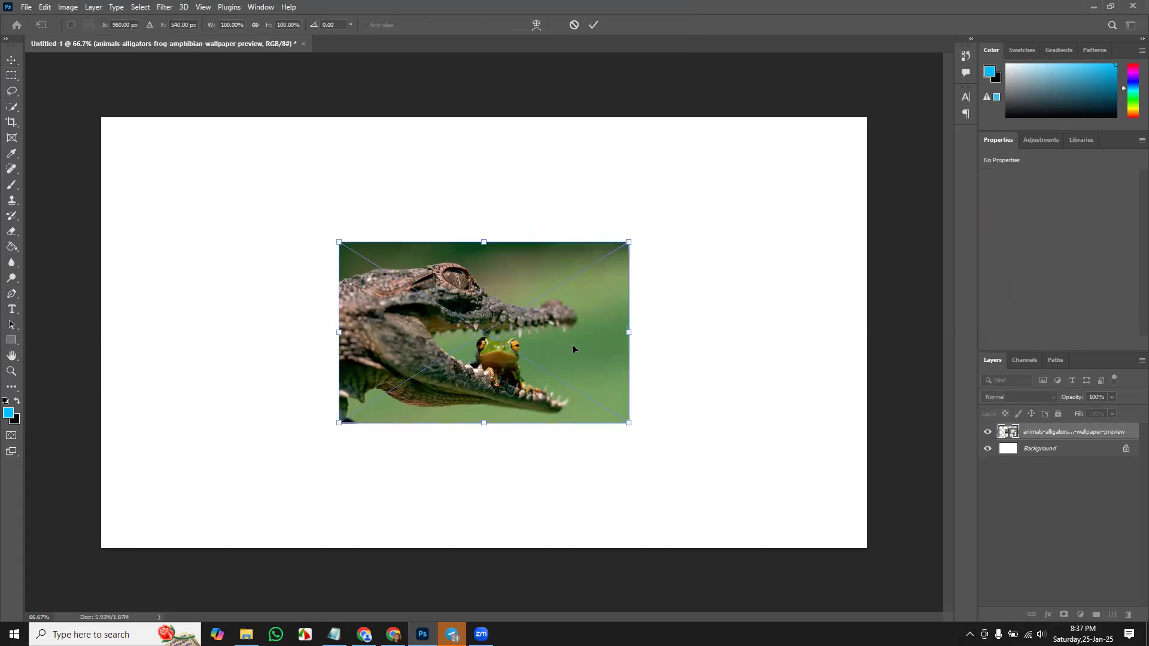
{"action": "left_click_drag", "start_coordinate": [629, 242], "coordinate": [933, 232]}
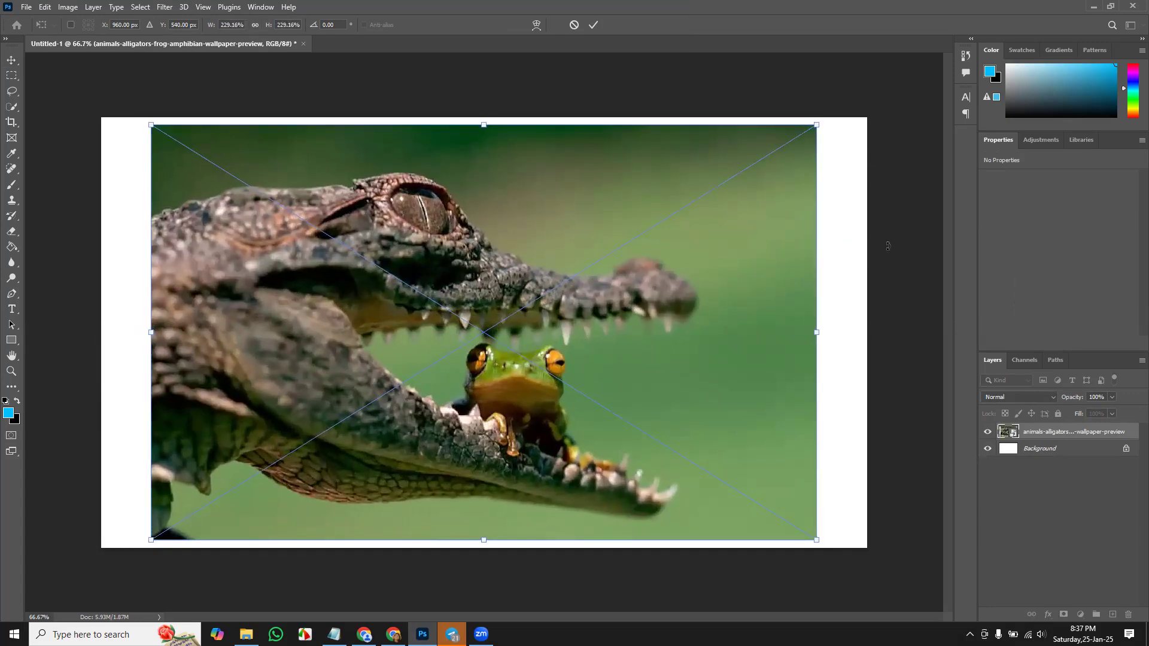
{"action": "key", "text": "Return"}
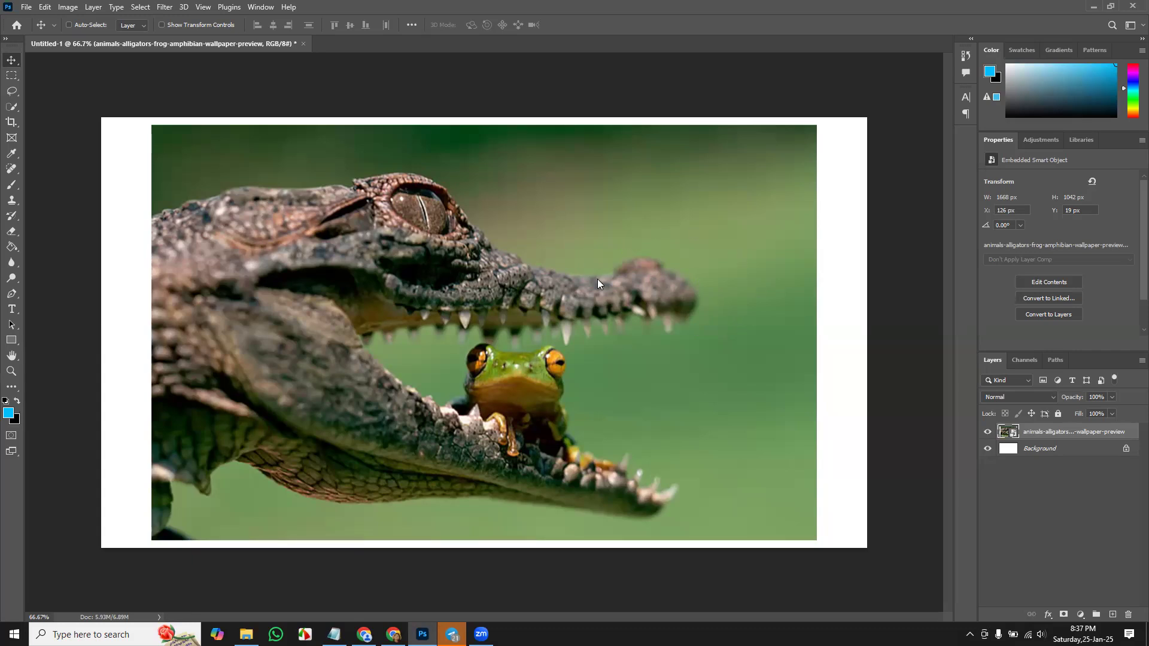
- Shrink the crocodile smart object about its centre to about 164 × 104 px
{"action": "key", "text": "ctrl"}
{"action": "key", "text": "ctrl+t"}
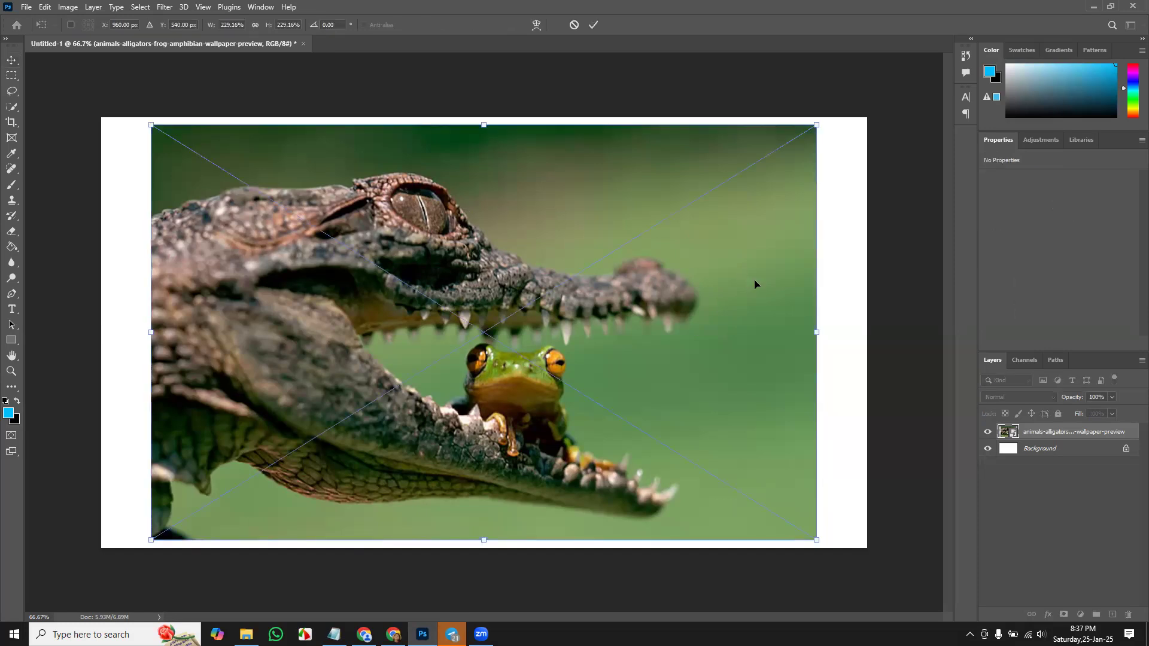
{"action": "left_click_drag", "start_coordinate": [818, 125], "coordinate": [579, 412]}
{"action": "key", "text": "Return"}
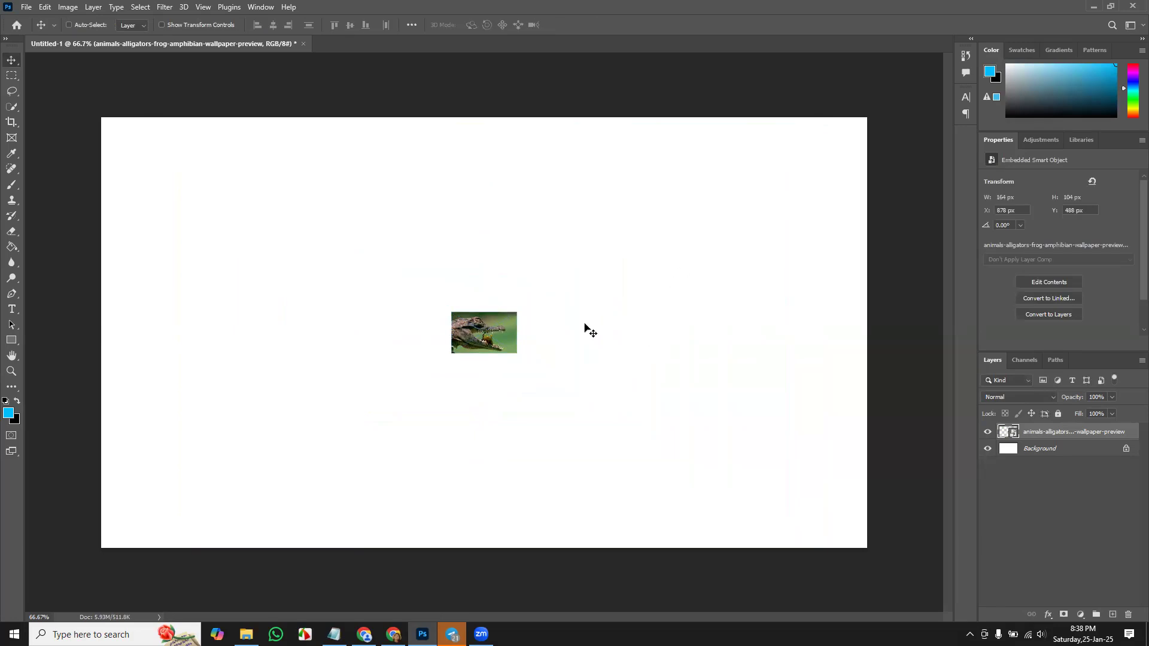
- Enlarge the small smart object to about 1589 × 993 px and reposition it at about X 166 px, Y 30 px
{"action": "left_click_drag", "start_coordinate": [498, 340], "coordinate": [536, 328]}
{"action": "key", "text": "ctrl+t"}
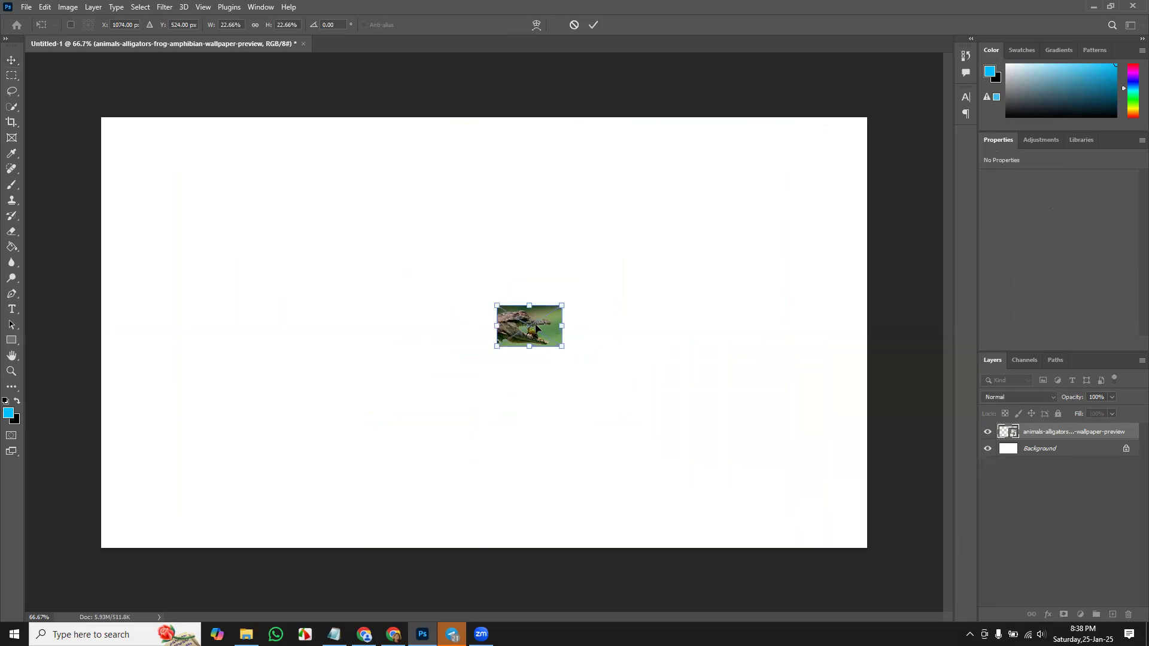
{"action": "left_click_drag", "start_coordinate": [561, 306], "coordinate": [871, 164]}
{"action": "left_click_drag", "start_coordinate": [710, 317], "coordinate": [688, 310]}
{"action": "key", "text": "Return"}
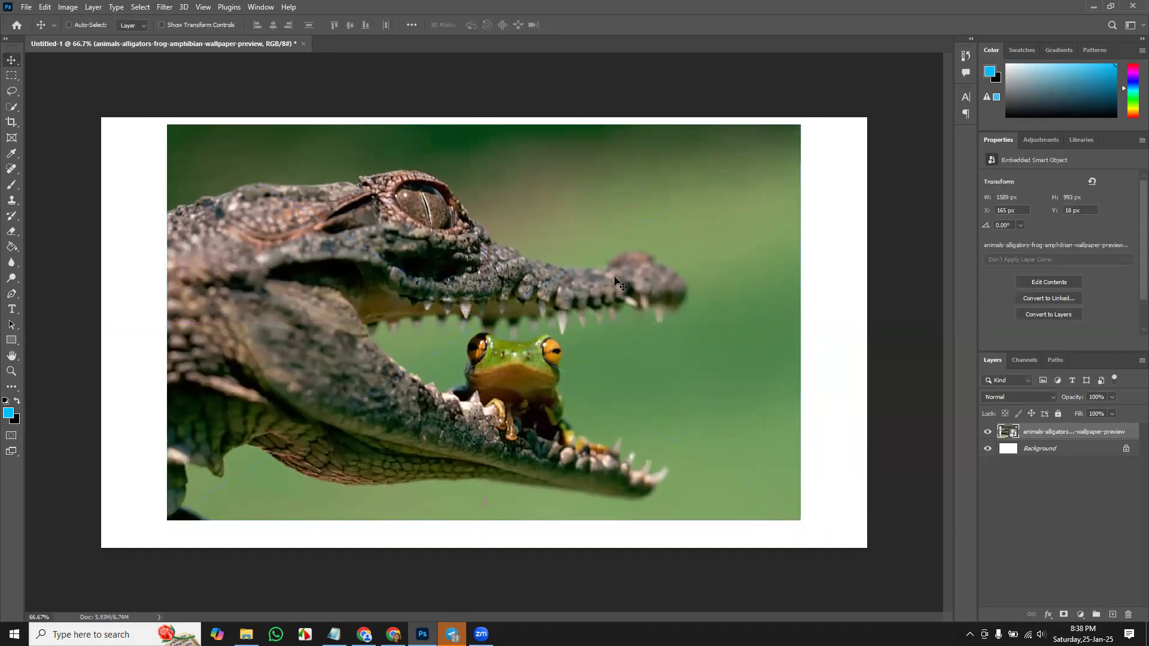
{"action": "left_click_drag", "start_coordinate": [551, 285], "coordinate": [618, 301]}
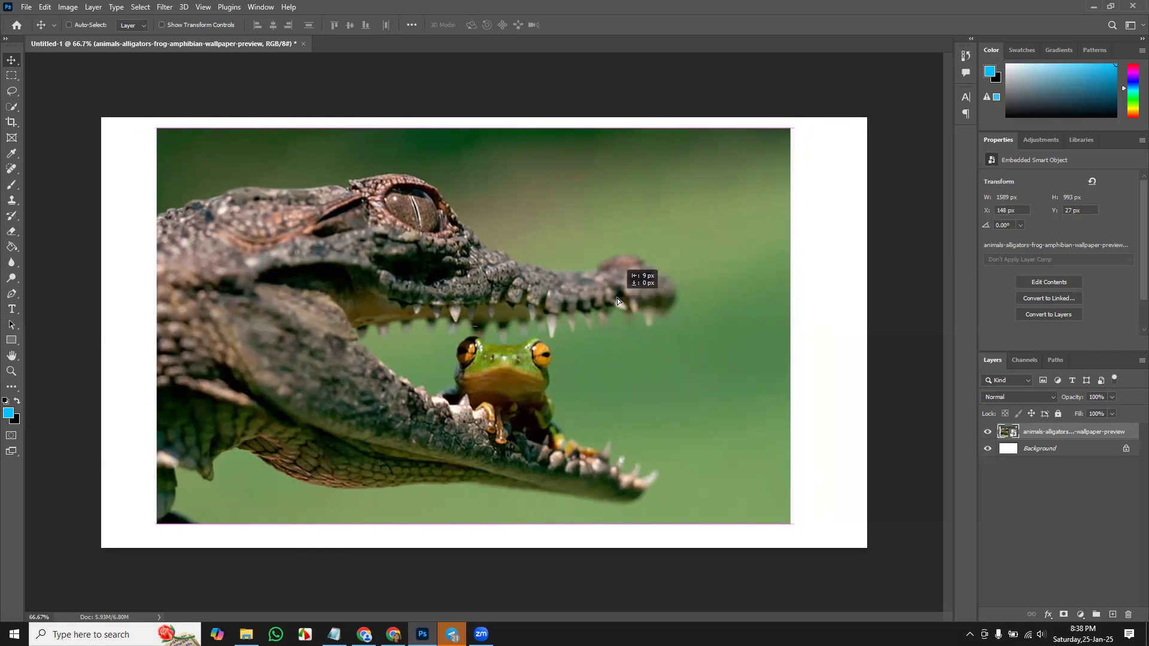
{"action": "mouse_move", "coordinate": [617, 301]}
{"action": "left_mouse_down"}
{"action": "mouse_move", "coordinate": [642, 305]}
{"action": "mouse_move", "coordinate": [626, 302]}
{"action": "left_mouse_up"}
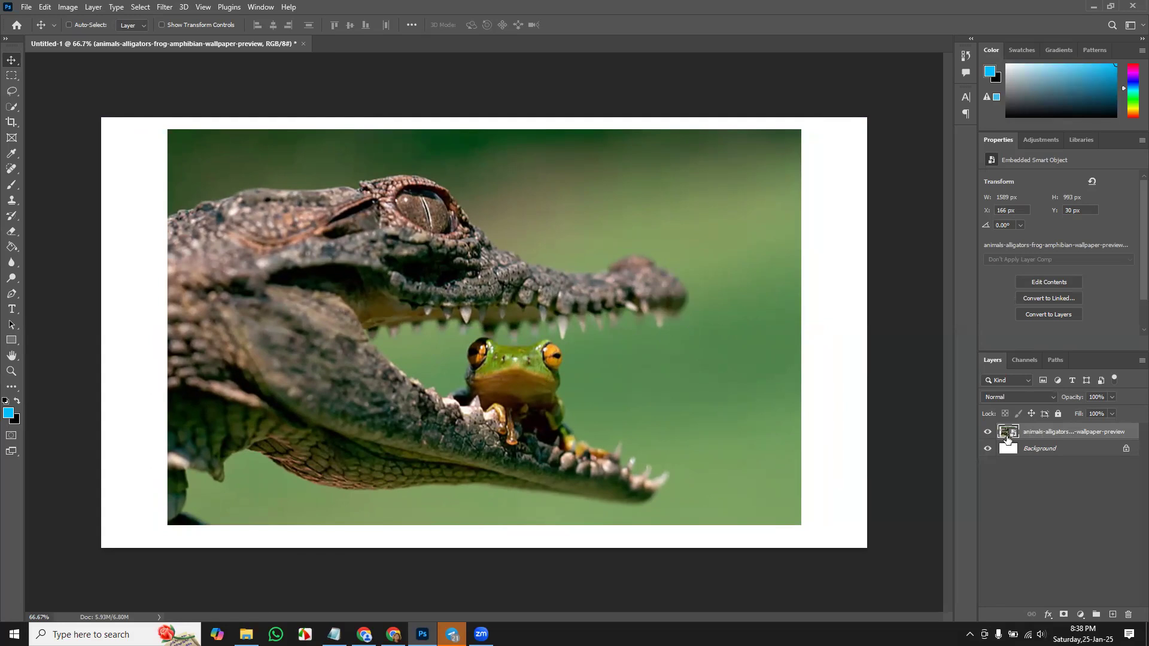
{"action": "mouse_move", "coordinate": [573, 329]}
{"action": "left_mouse_down"}
{"action": "mouse_move", "coordinate": [559, 370]}
{"action": "mouse_move", "coordinate": [590, 341]}
{"action": "mouse_move", "coordinate": [574, 329]}
{"action": "left_mouse_up"}
- Rasterize the crocodile image layer and shrink it about its centre to about 4.61%
{"action": "right_click", "coordinate": [1053, 434]}
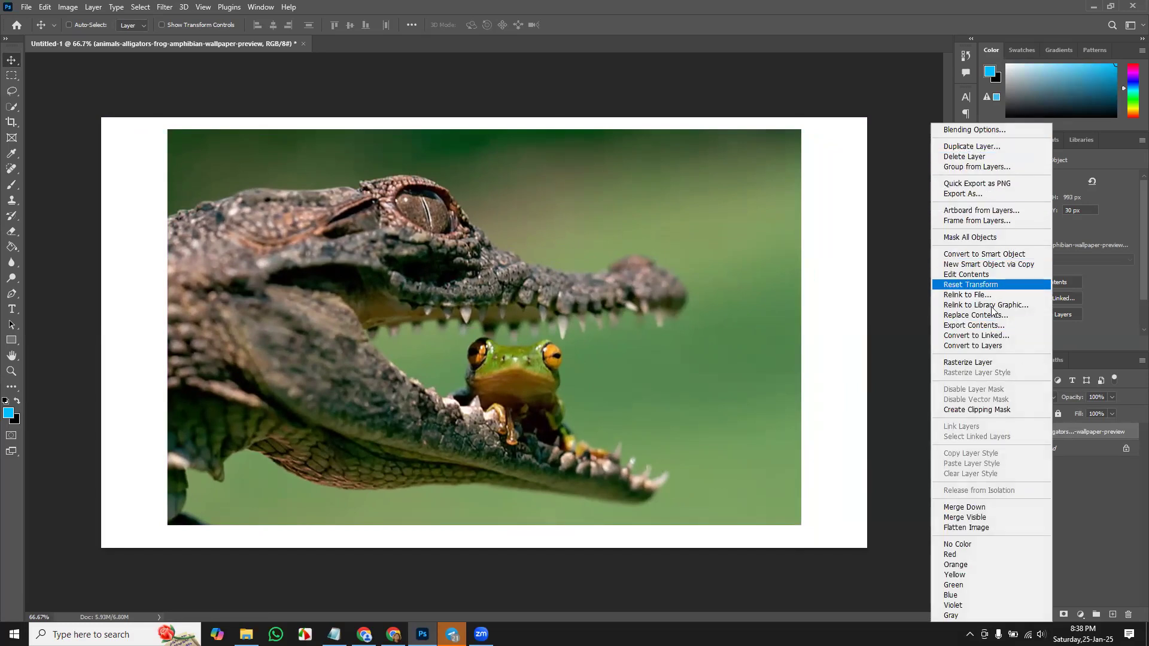
{"action": "left_click", "coordinate": [997, 362]}
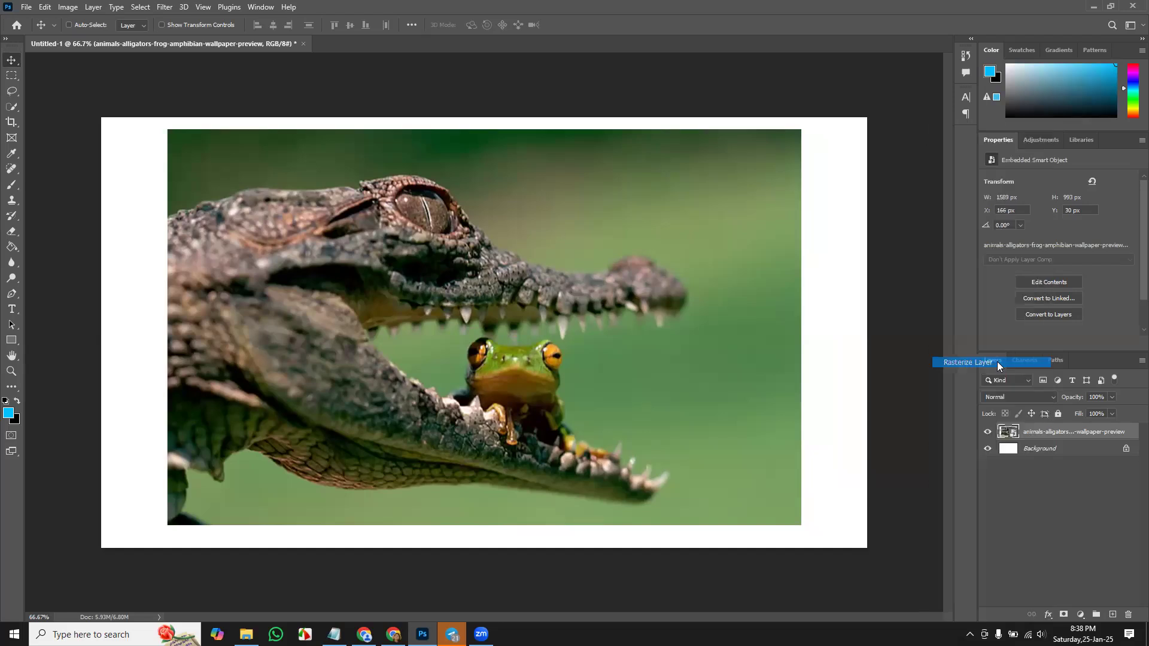
{"action": "key", "text": "ctrl+t"}
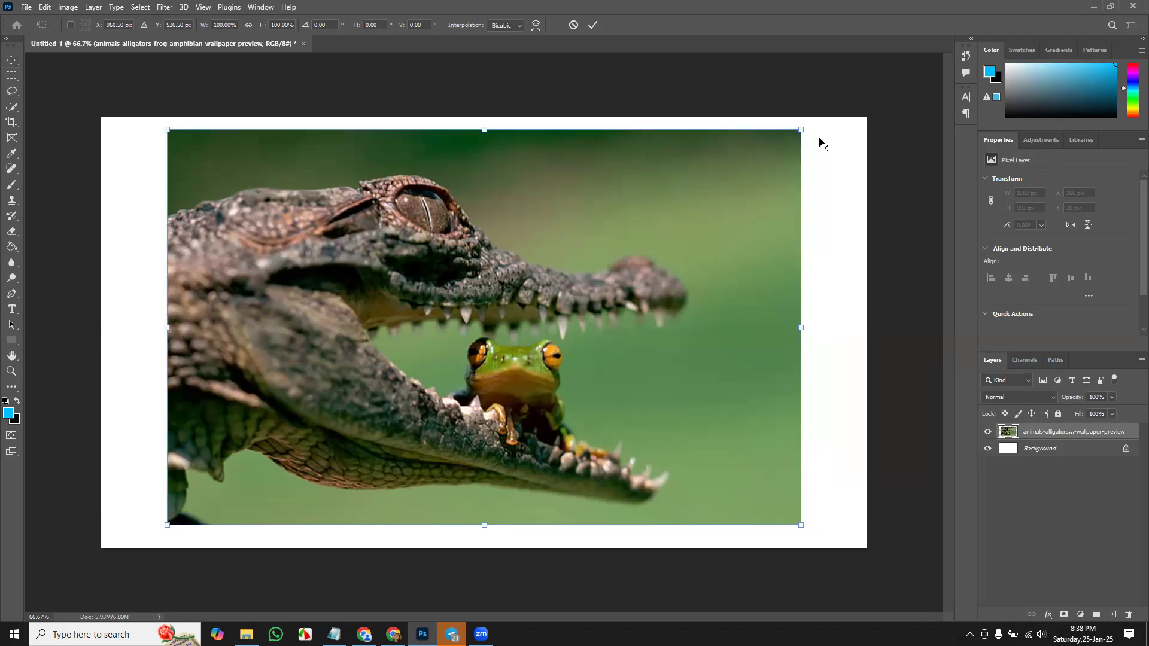
{"action": "left_click_drag", "start_coordinate": [795, 137], "coordinate": [563, 414]}
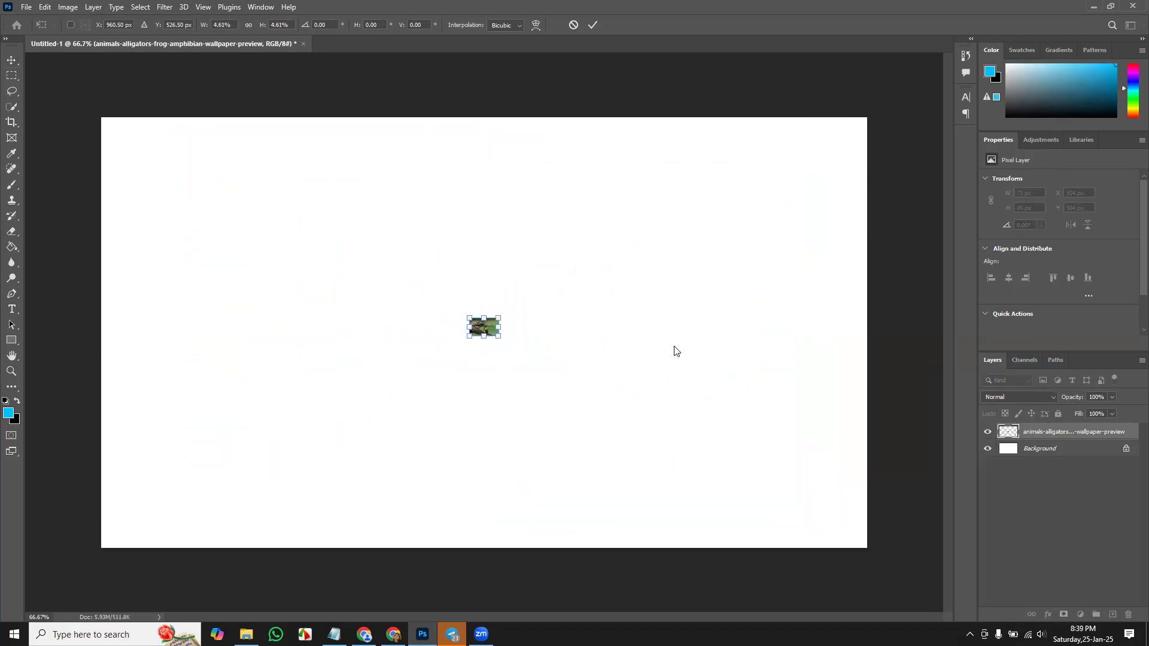
{"action": "key", "text": "Return"}
- Enlarge the rasterized crocodile image about its centre to about 1607 × 991 px
{"action": "key", "text": "ctrl+t"}
{"action": "left_click_drag", "start_coordinate": [500, 316], "coordinate": [830, 171]}
{"action": "key", "text": "Return"}
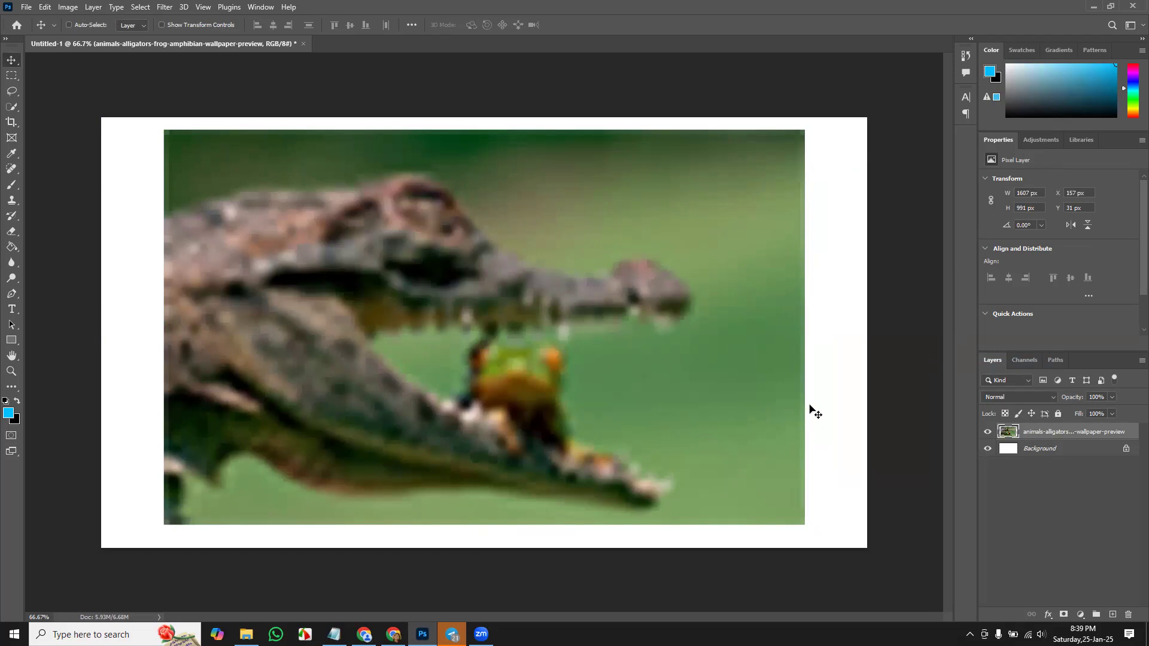
- Undo the enlarging, shrinking and rasterizing of the crocodile image layer
{"action": "key", "text": "ctrl"}
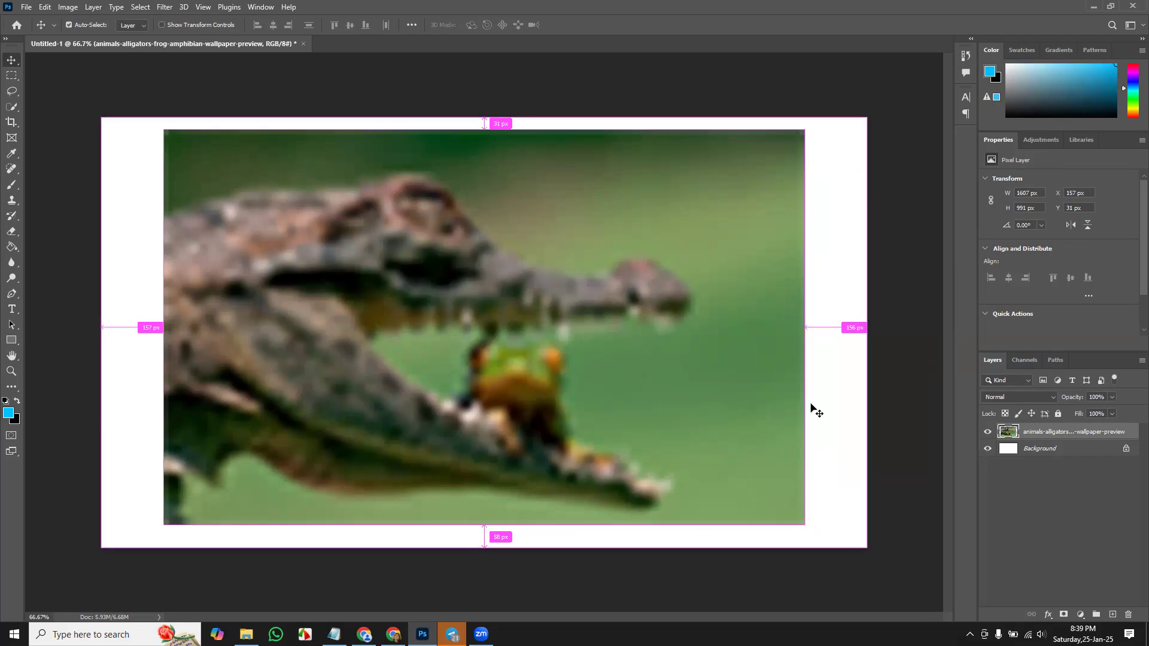
{"action": "key", "text": "ctrl+z"}
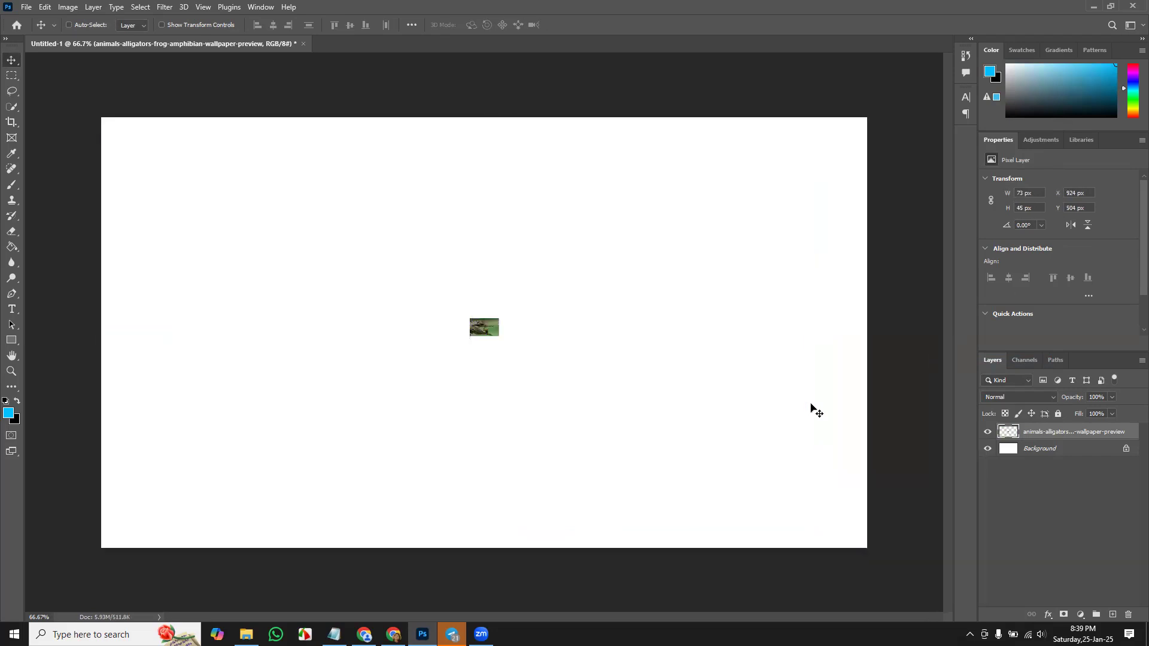
{"action": "key", "text": "ctrl+shift+z"}
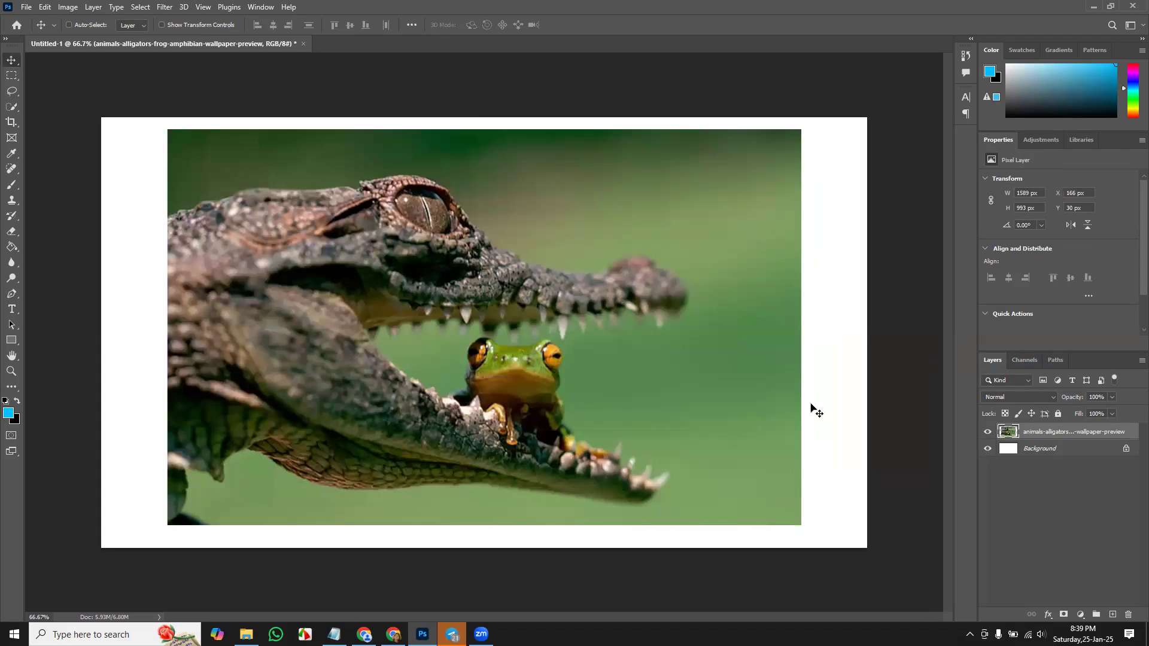
{"action": "key", "text": "ctrl+z"}
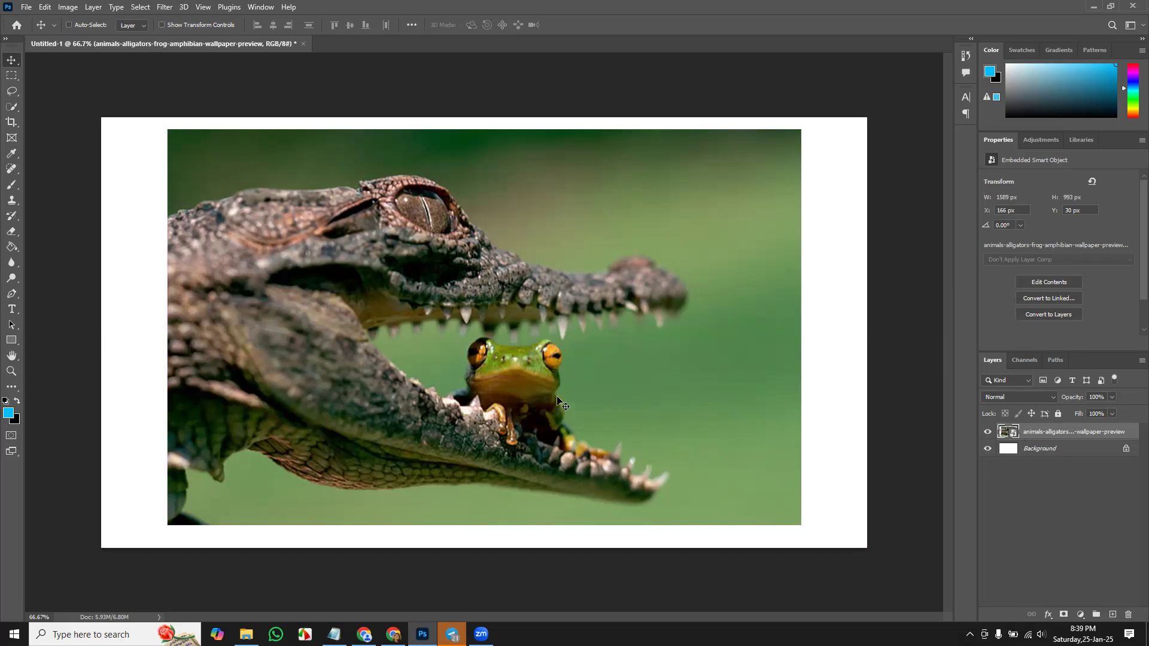
- Shrink the crocodile smart object about its centre to about 773 × 483 px and move it to about X 1084 px, Y 39 px
{"action": "key", "text": "ctrl+t"}
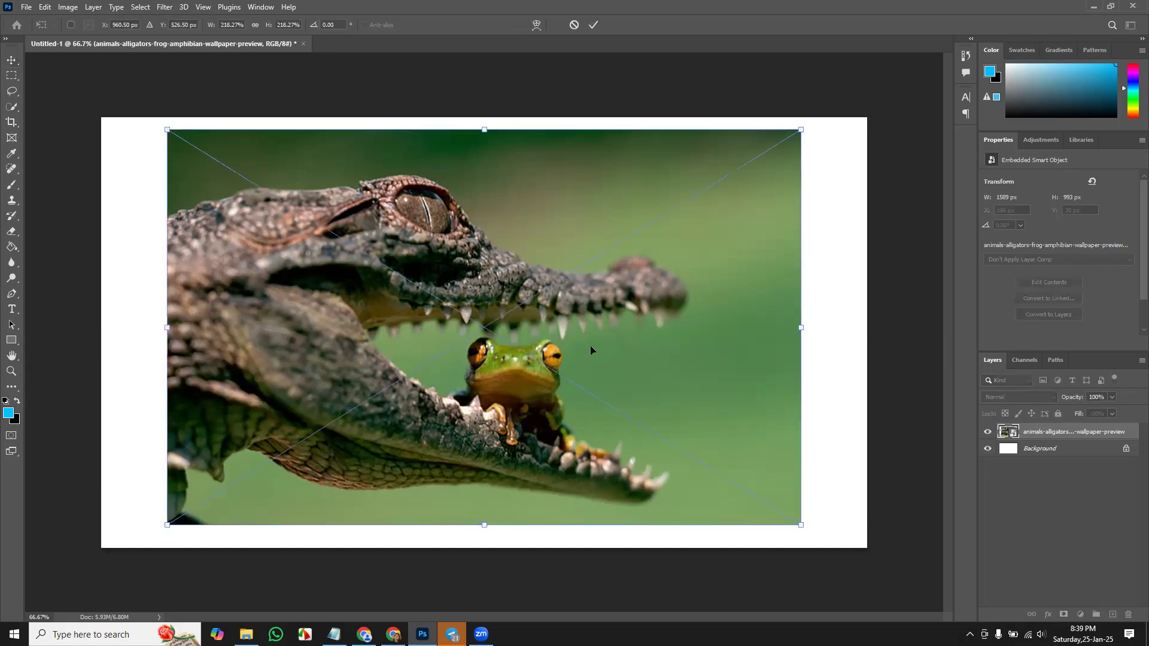
{"action": "left_click_drag", "start_coordinate": [793, 136], "coordinate": [658, 271]}
{"action": "key", "text": "Return"}
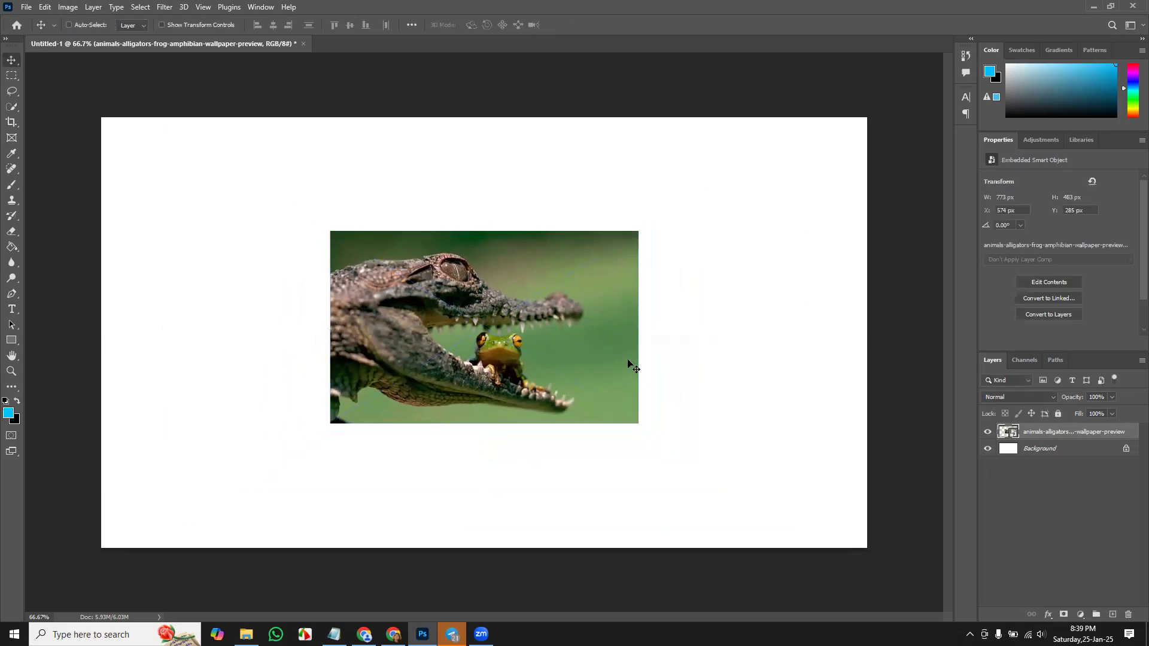
{"action": "left_click_drag", "start_coordinate": [527, 360], "coordinate": [731, 248]}
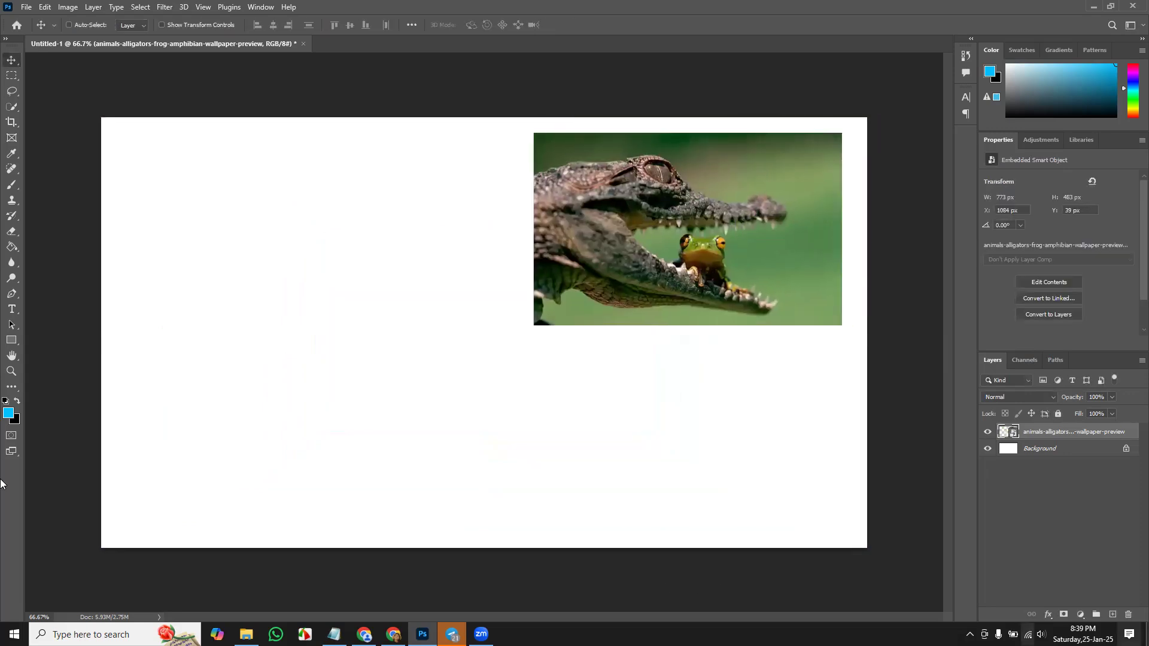
- Draw a red rectangle about 830 × 671 px beside the crocodile image and move it to about X 130 px, Y 174 px
{"action": "left_click", "coordinate": [12, 340]}
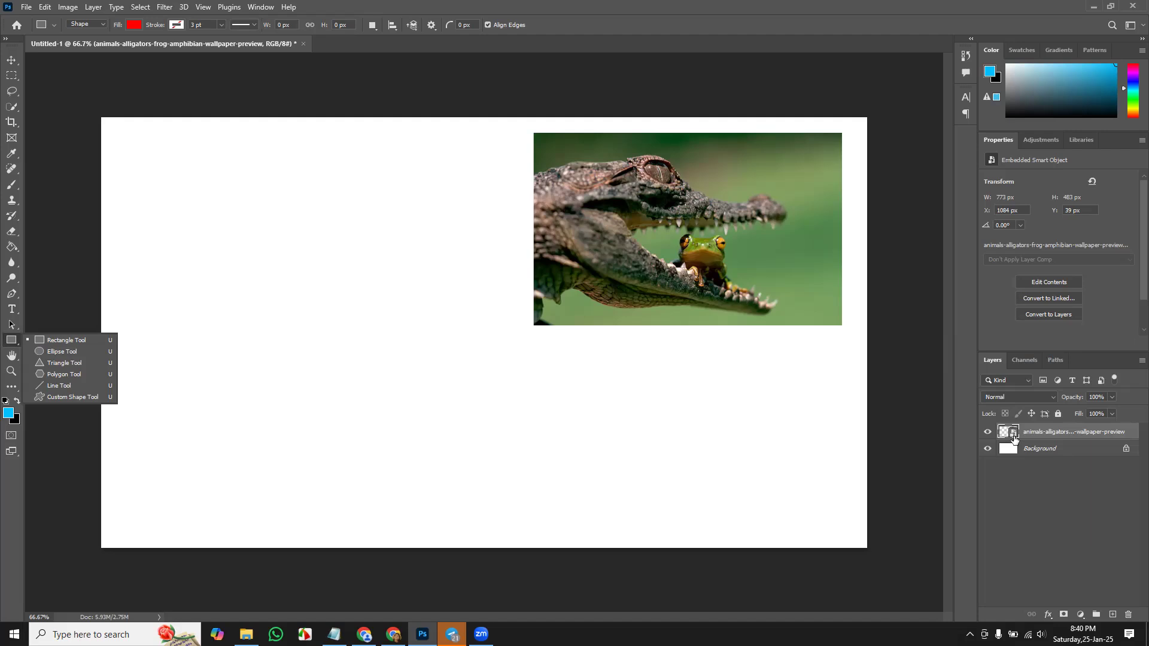
{"action": "left_click", "coordinate": [65, 340]}
{"action": "left_click_drag", "start_coordinate": [183, 218], "coordinate": [513, 484]}
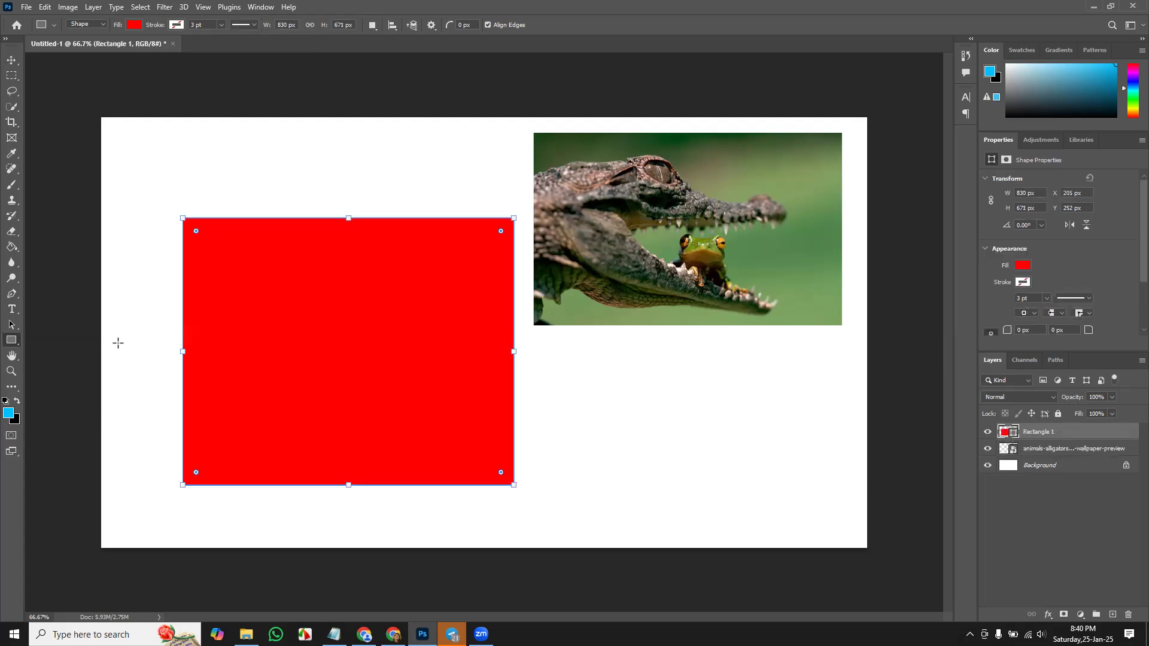
{"action": "left_click", "coordinate": [10, 60]}
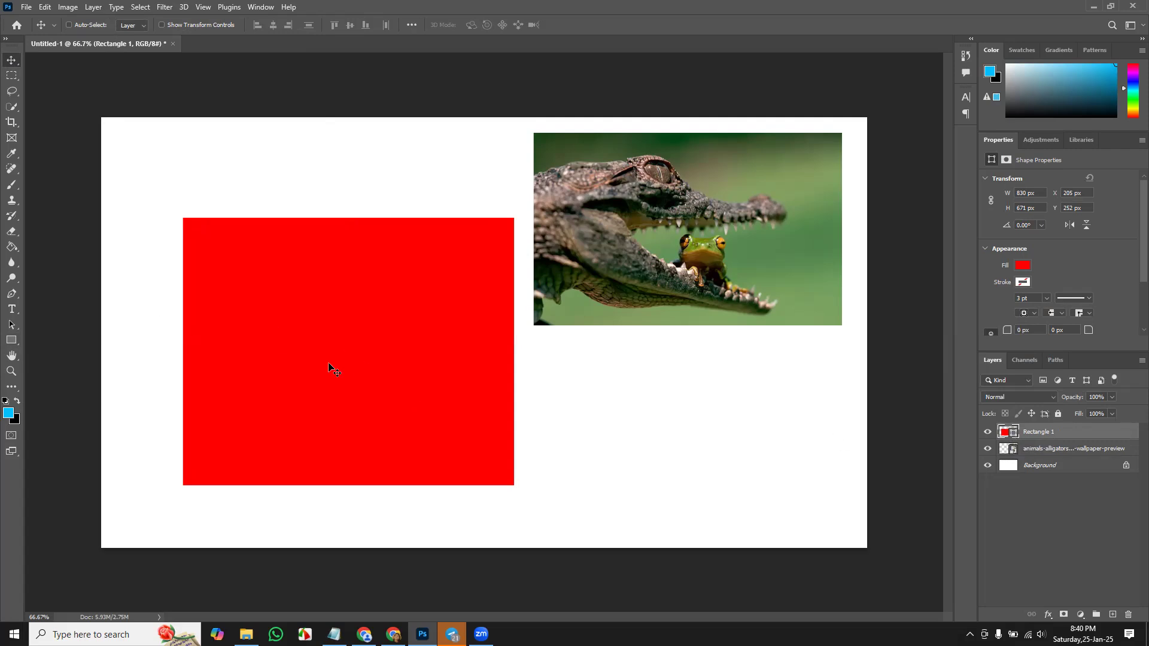
{"action": "left_click_drag", "start_coordinate": [341, 352], "coordinate": [344, 312]}
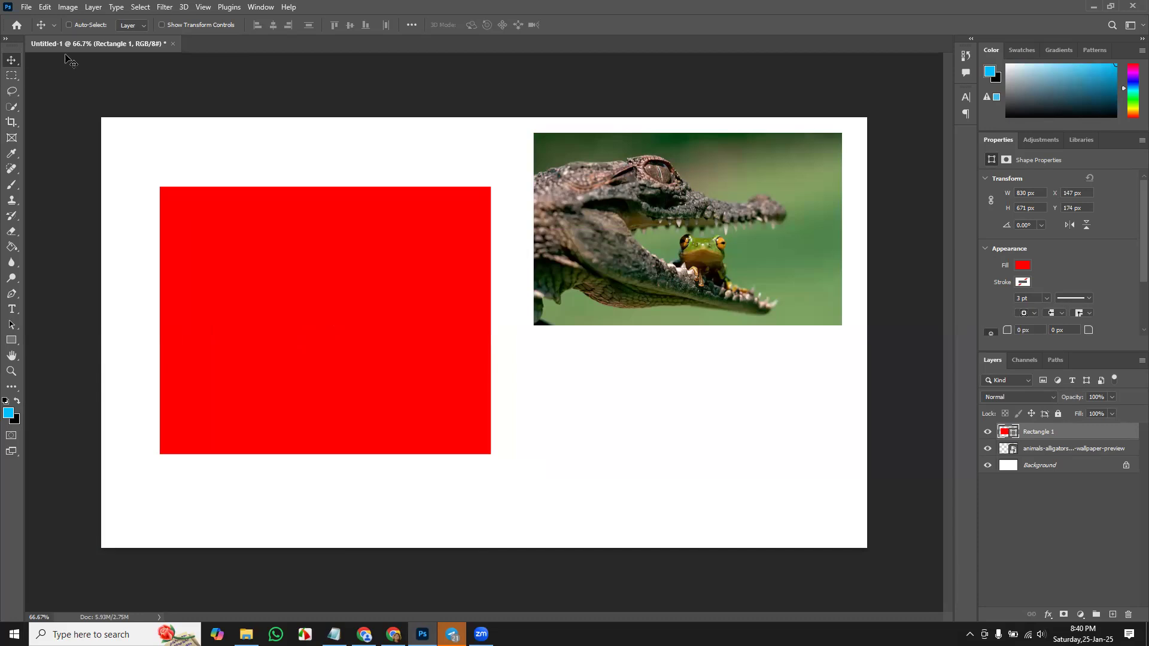
{"action": "left_click", "coordinate": [13, 77]}
{"action": "left_click", "coordinate": [13, 77]}
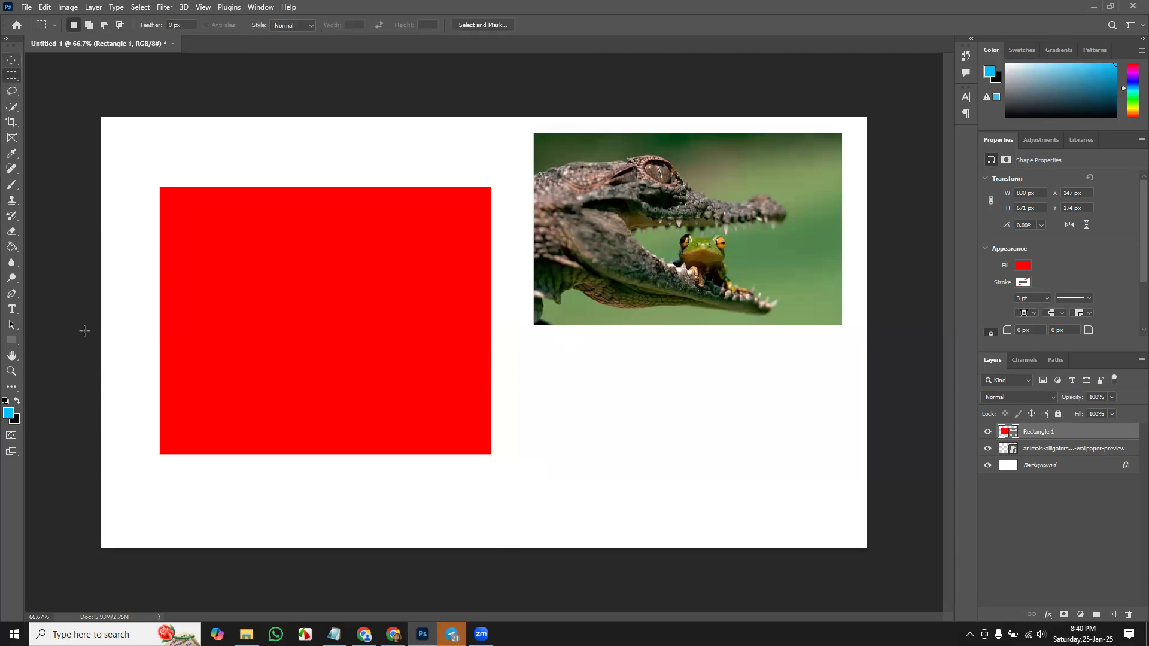
{"action": "left_click", "coordinate": [12, 62]}
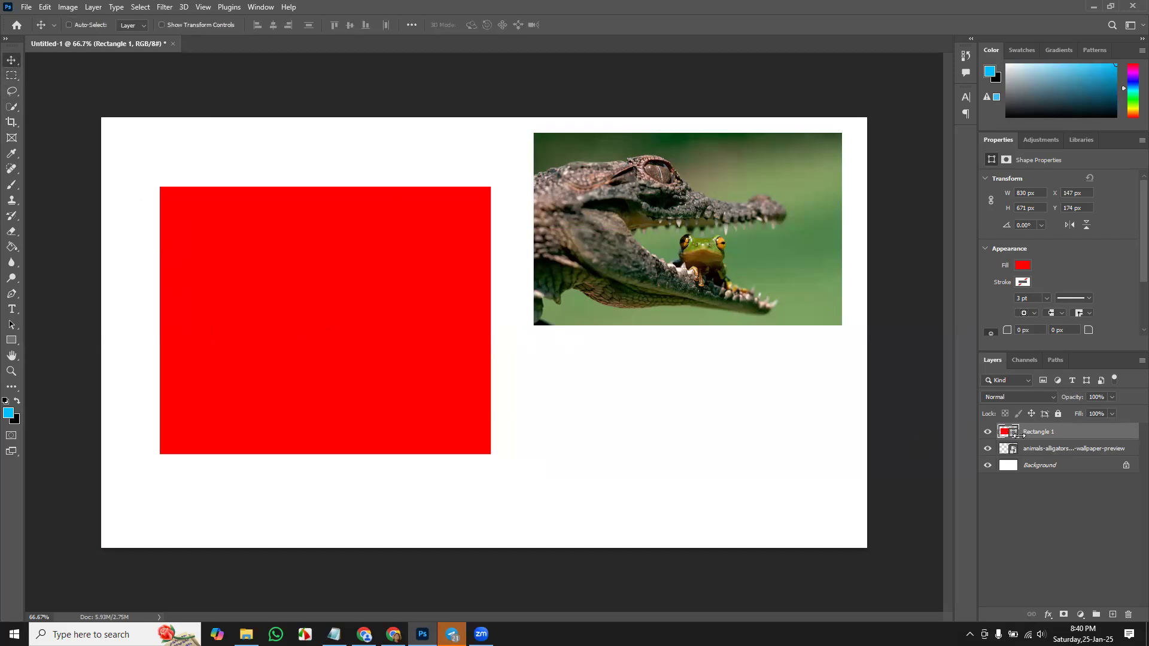
{"action": "left_click_drag", "start_coordinate": [320, 302], "coordinate": [353, 301]}
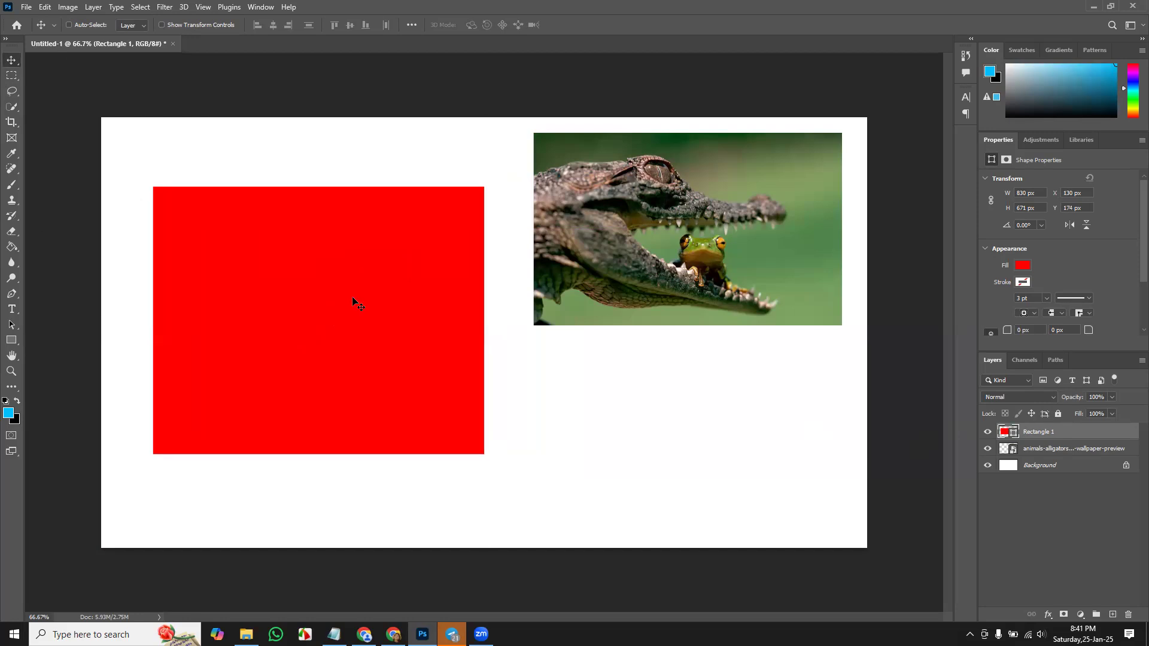
- Rasterize the red rectangle layer and move it to about X 98 px, Y 205 px
{"action": "right_click", "coordinate": [1042, 434]}
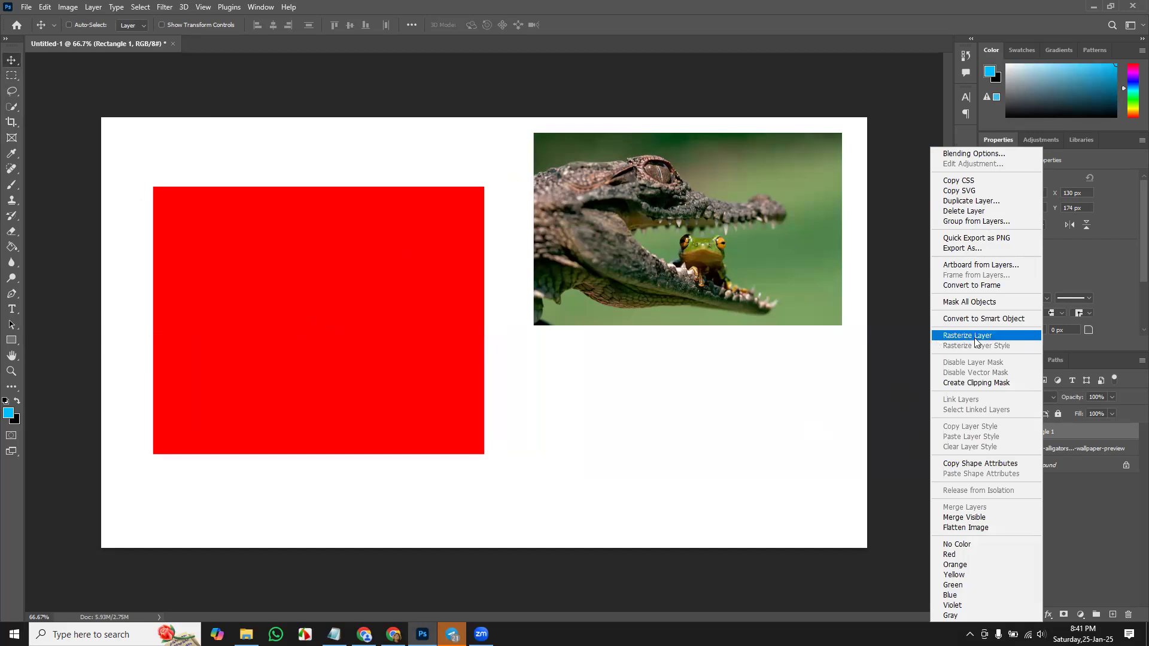
{"action": "left_click", "coordinate": [998, 335]}
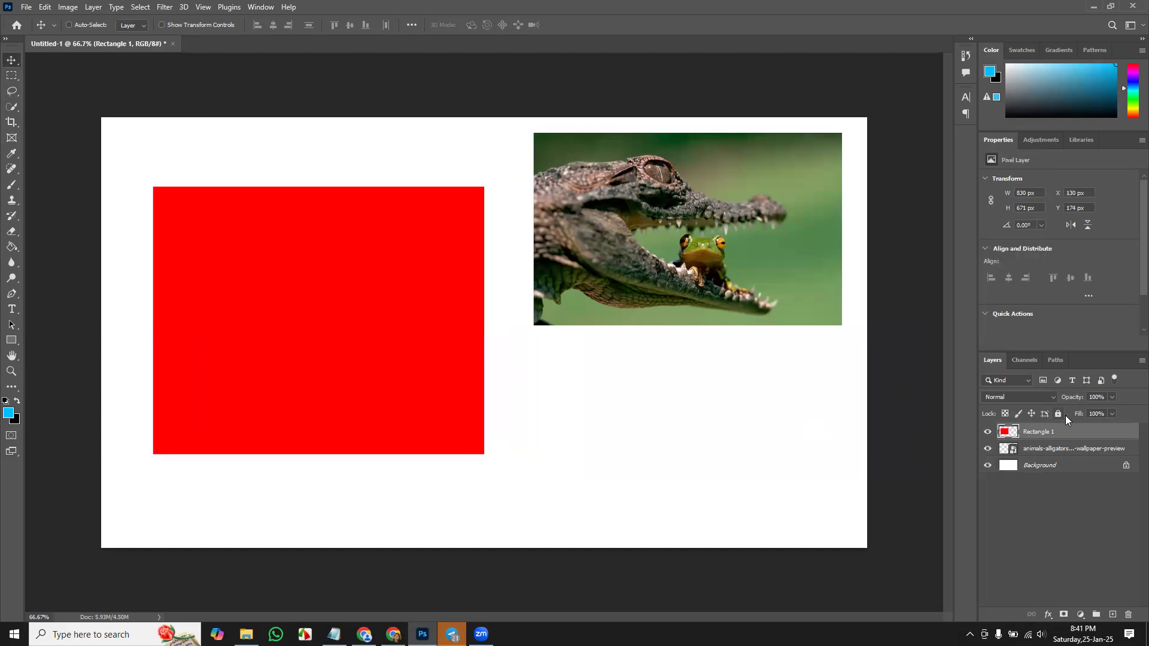
{"action": "left_click_drag", "start_coordinate": [309, 298], "coordinate": [327, 317]}
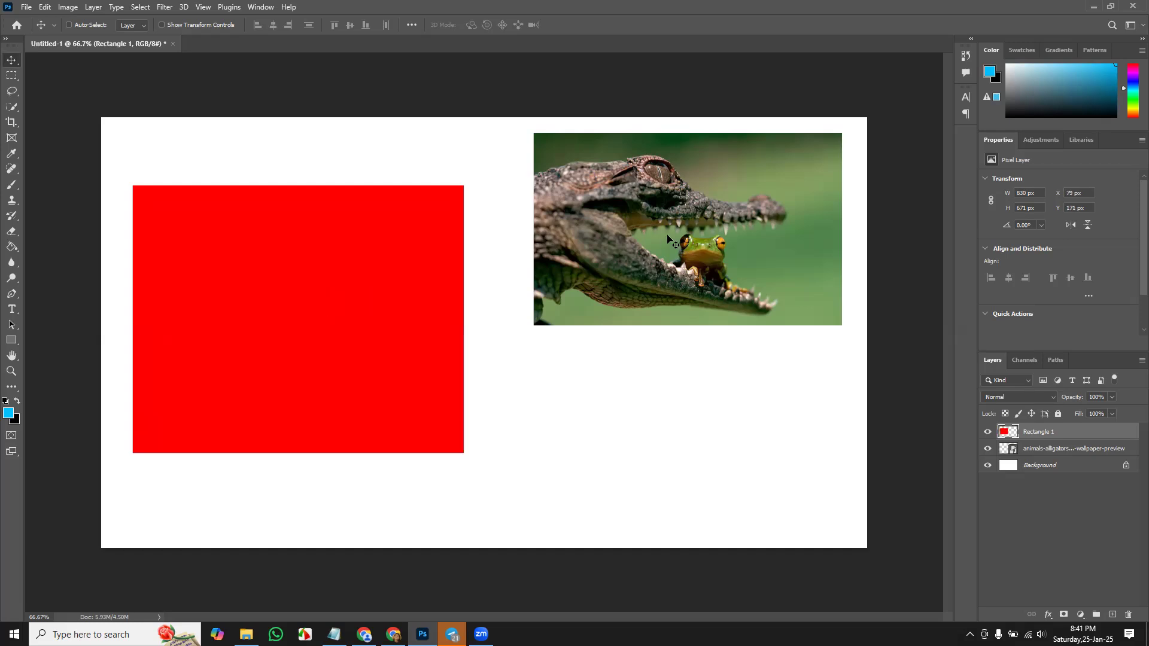
{"action": "mouse_move", "coordinate": [710, 229]}
{"action": "left_mouse_down"}
{"action": "mouse_move", "coordinate": [711, 295]}
{"action": "mouse_move", "coordinate": [718, 242]}
{"action": "left_mouse_up"}
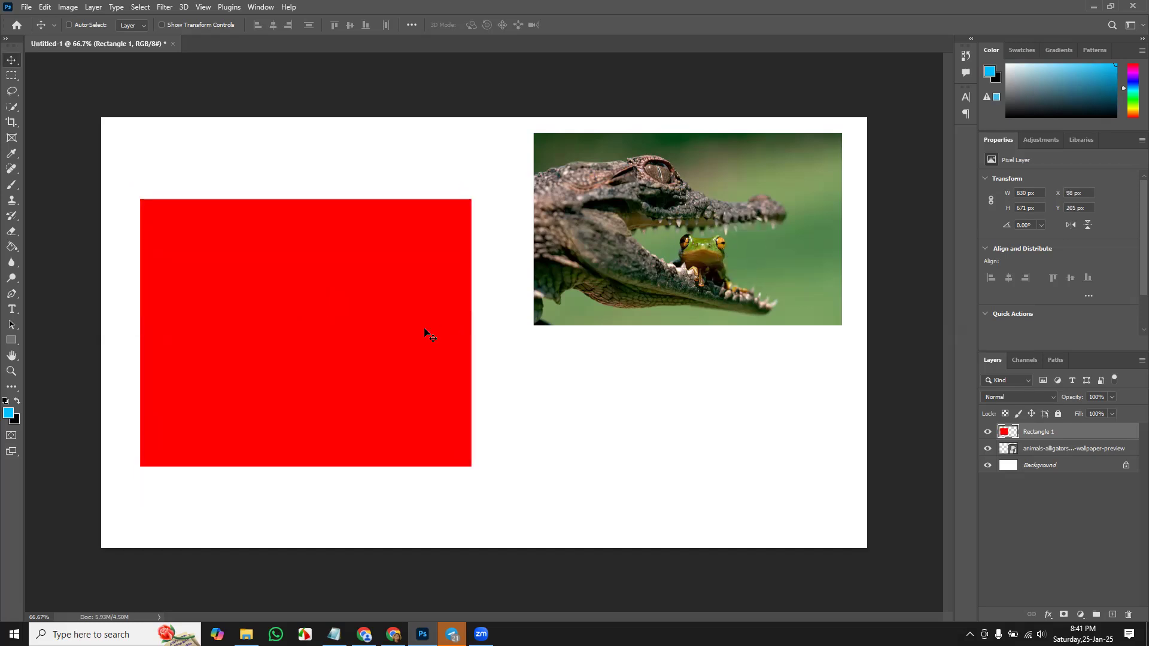
- Move the crocodile smart object to about X 1051 px, Y 242 px and try to erase part of it with the Eraser tool
{"action": "left_click", "coordinate": [1048, 450]}
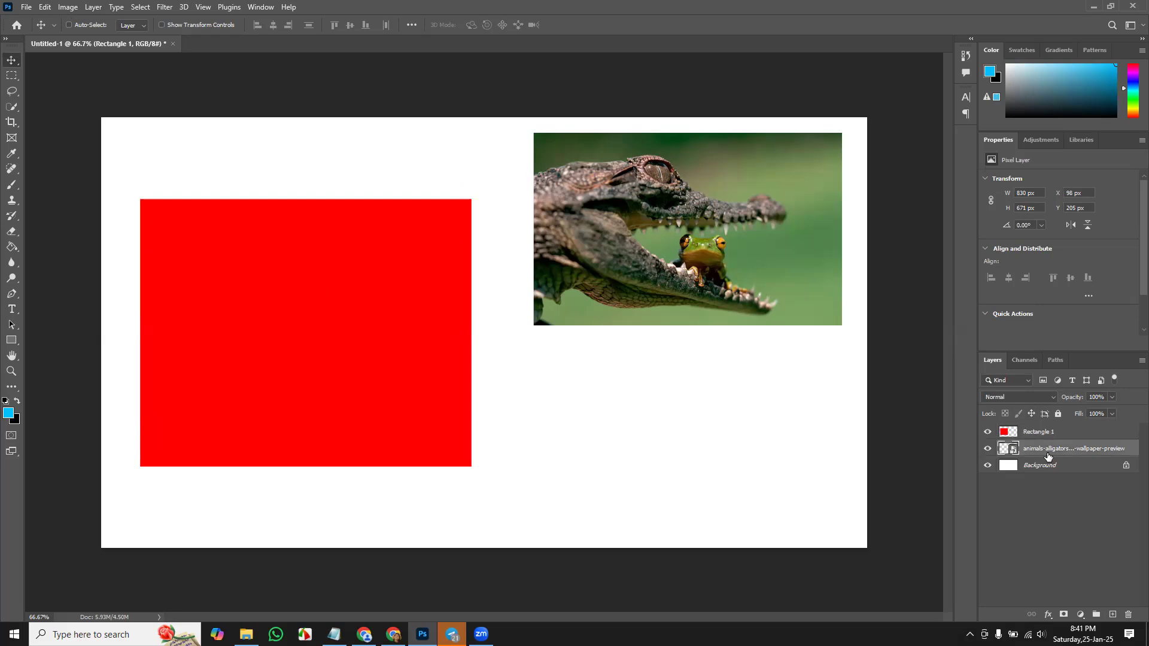
{"action": "left_click_drag", "start_coordinate": [729, 255], "coordinate": [716, 335]}
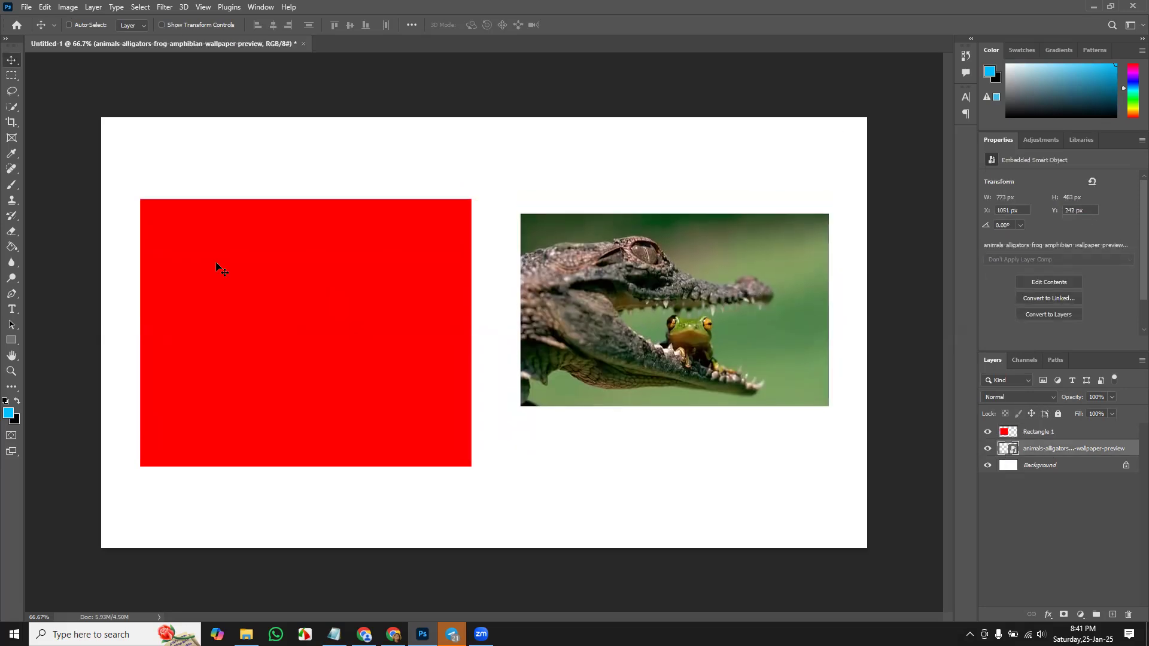
{"action": "right_click", "coordinate": [16, 229]}
{"action": "left_click", "coordinate": [70, 229]}
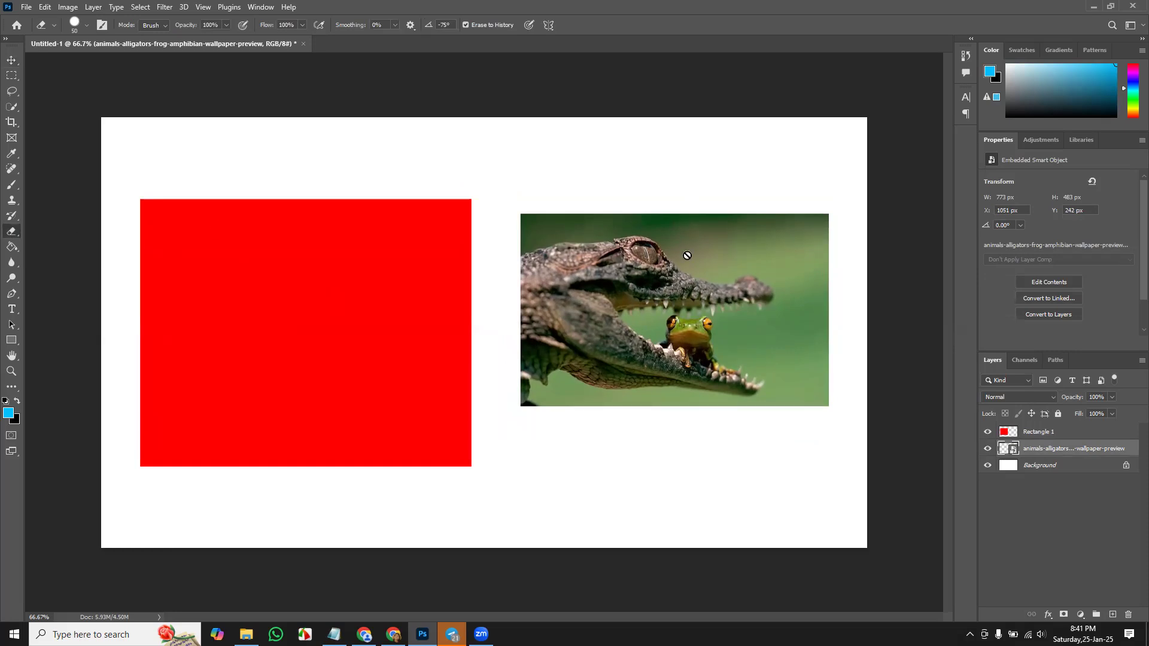
{"action": "left_click", "coordinate": [695, 218]}
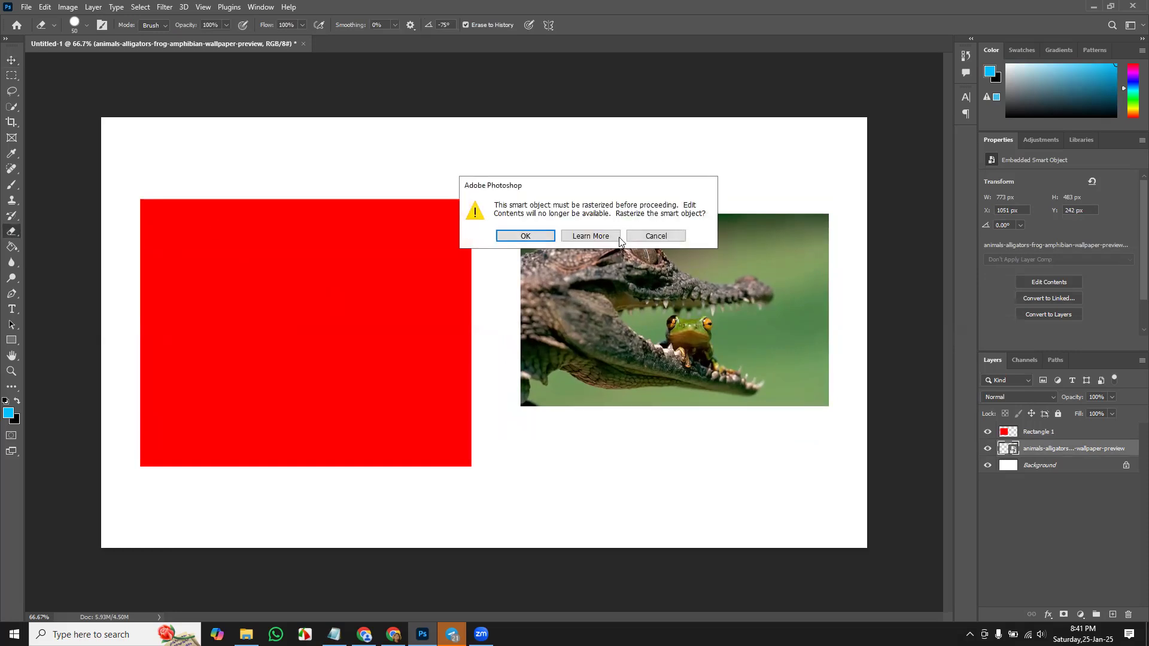
{"action": "left_click", "coordinate": [657, 236]}
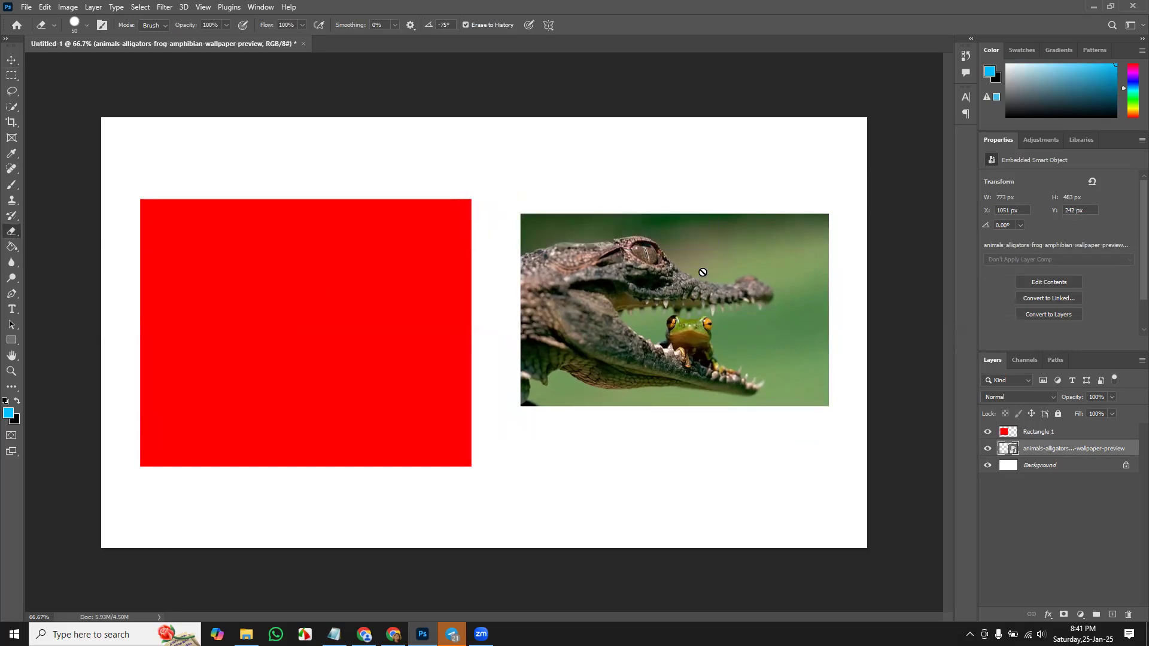
- Rasterize the crocodile image layer and erase zigzag strokes across the middle of the picture
{"action": "right_click", "coordinate": [1050, 453]}
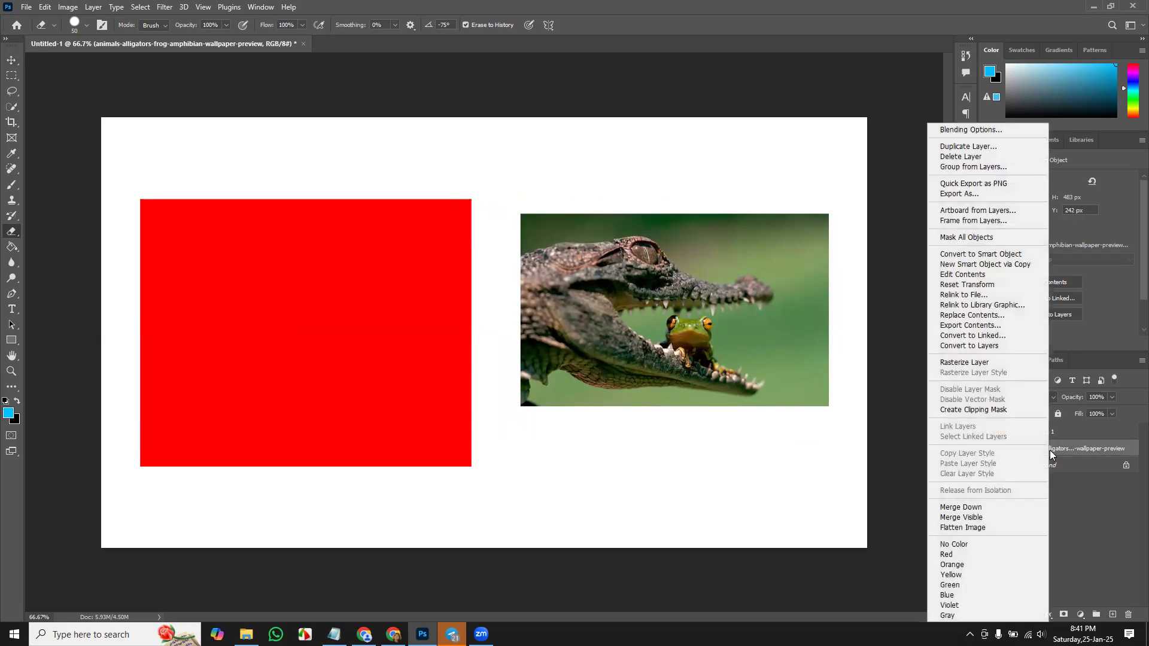
{"action": "left_click", "coordinate": [968, 360]}
{"action": "mouse_move", "coordinate": [678, 196]}
{"action": "left_mouse_down"}
{"action": "mouse_move", "coordinate": [700, 287]}
{"action": "mouse_move", "coordinate": [749, 350]}
{"action": "mouse_move", "coordinate": [775, 282]}
{"action": "mouse_move", "coordinate": [763, 330]}
{"action": "mouse_move", "coordinate": [755, 315]}
{"action": "mouse_move", "coordinate": [666, 310]}
{"action": "mouse_move", "coordinate": [687, 252]}
{"action": "mouse_move", "coordinate": [691, 350]}
{"action": "left_mouse_up"}
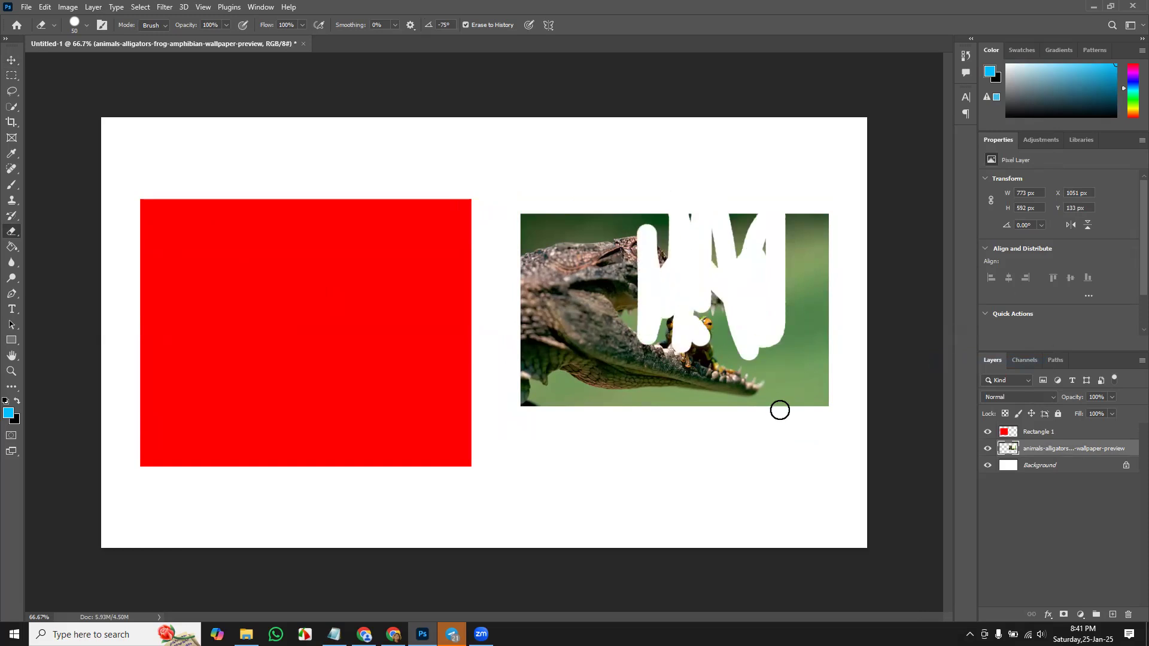
- Undo the erased strokes and erase along the upper edge of the crocodile image with the Eraser tool
{"action": "key", "text": "ctrl+z"}
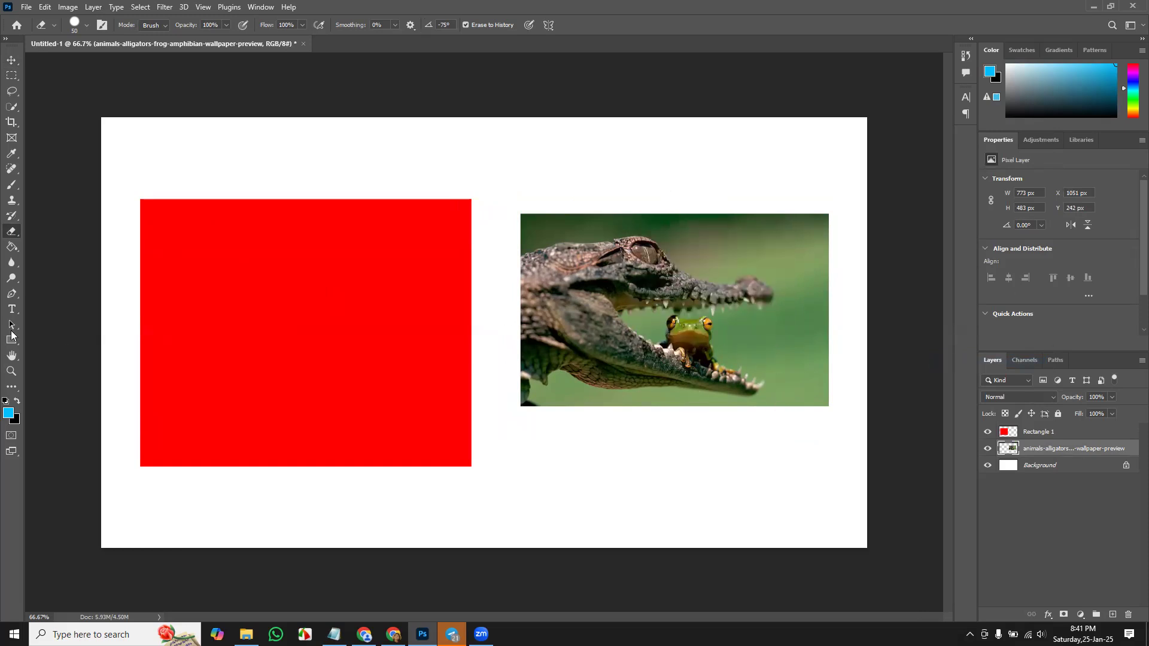
{"action": "right_click", "coordinate": [11, 233]}
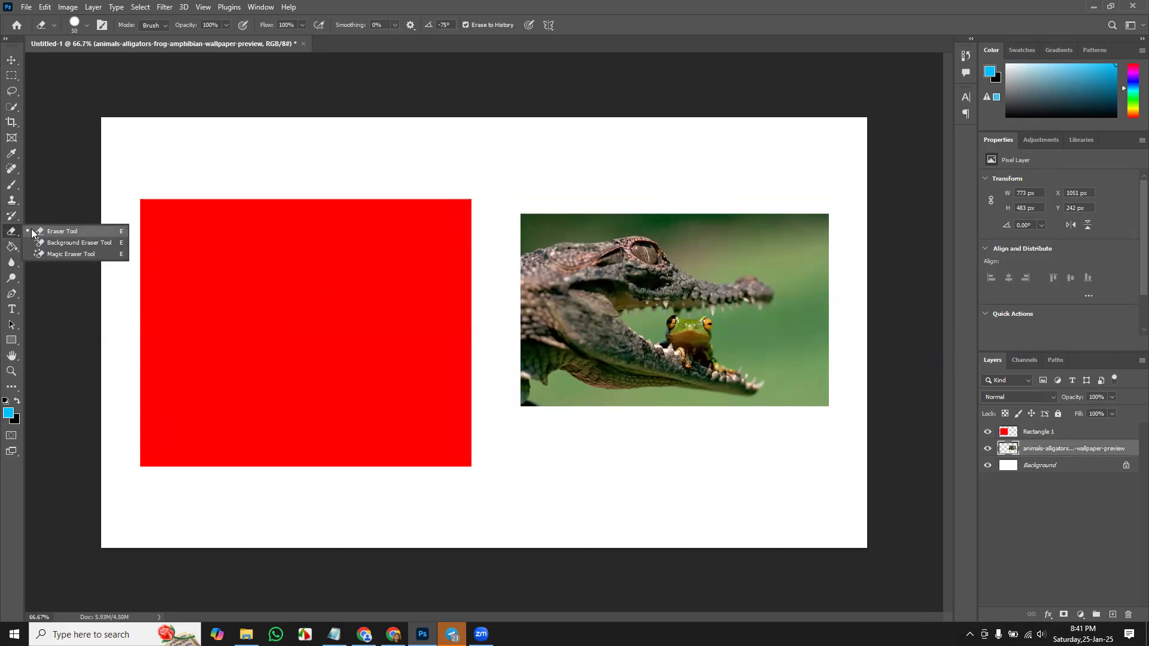
{"action": "left_click", "coordinate": [54, 232]}
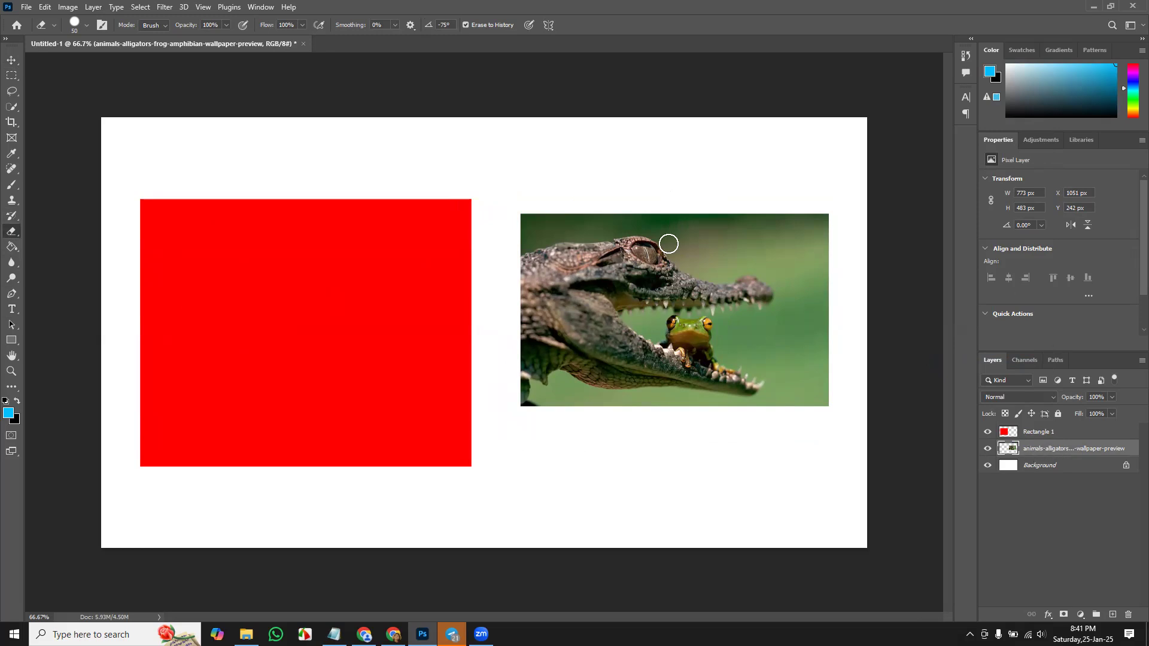
{"action": "mouse_move", "coordinate": [530, 231]}
{"action": "left_mouse_down"}
{"action": "mouse_move", "coordinate": [693, 182]}
{"action": "mouse_move", "coordinate": [783, 216]}
{"action": "left_mouse_up"}
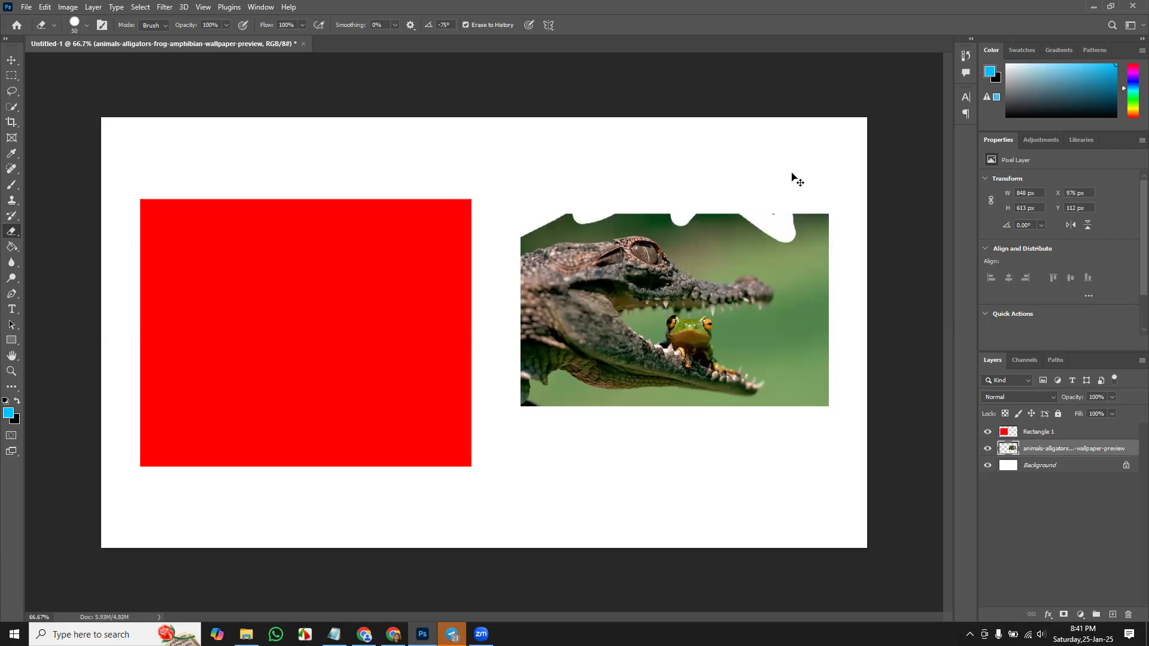
- Undo the erasing, the rasterizing and the last move of the crocodile image layer
{"action": "key", "text": "ctrl+z"}
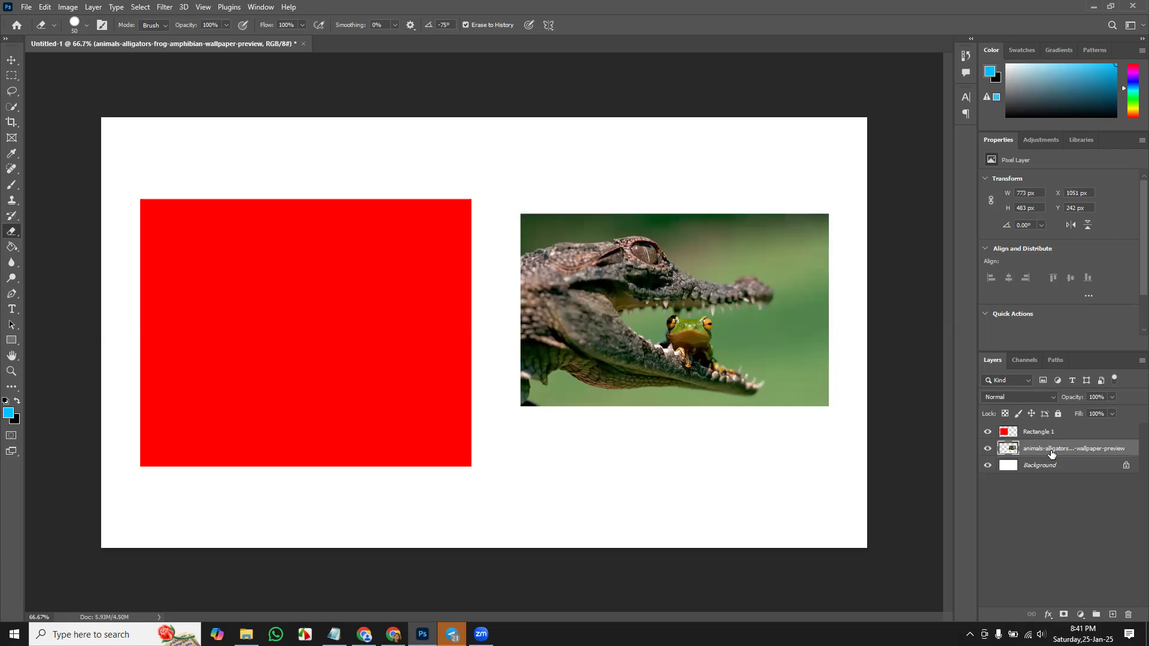
{"action": "key", "text": "ctrl+z"}
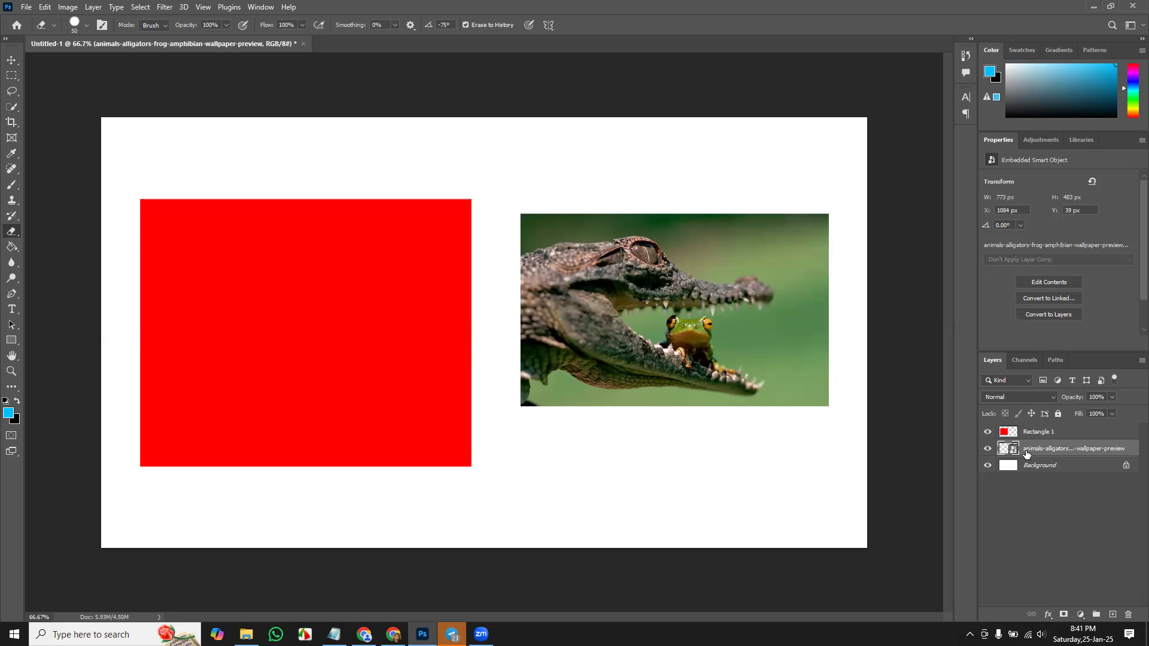
{"action": "key", "text": "ctrl+z"}
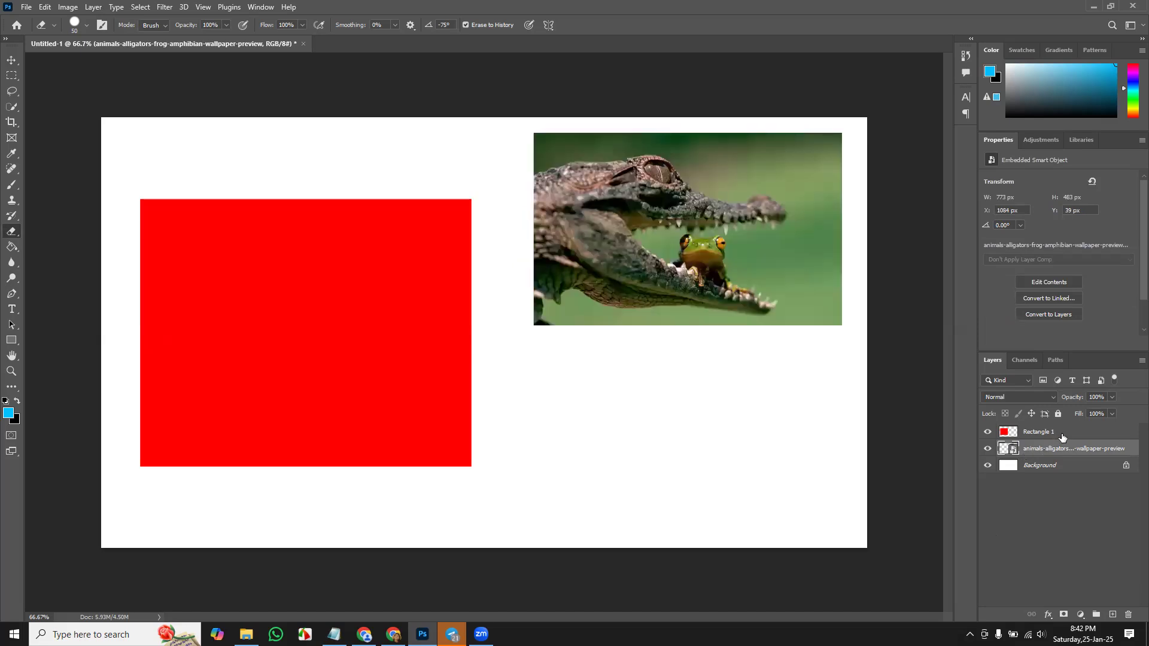
- Move the red rectangle to about X 149 px, Y 205 px and delete its layer
{"action": "left_click", "coordinate": [1062, 438]}
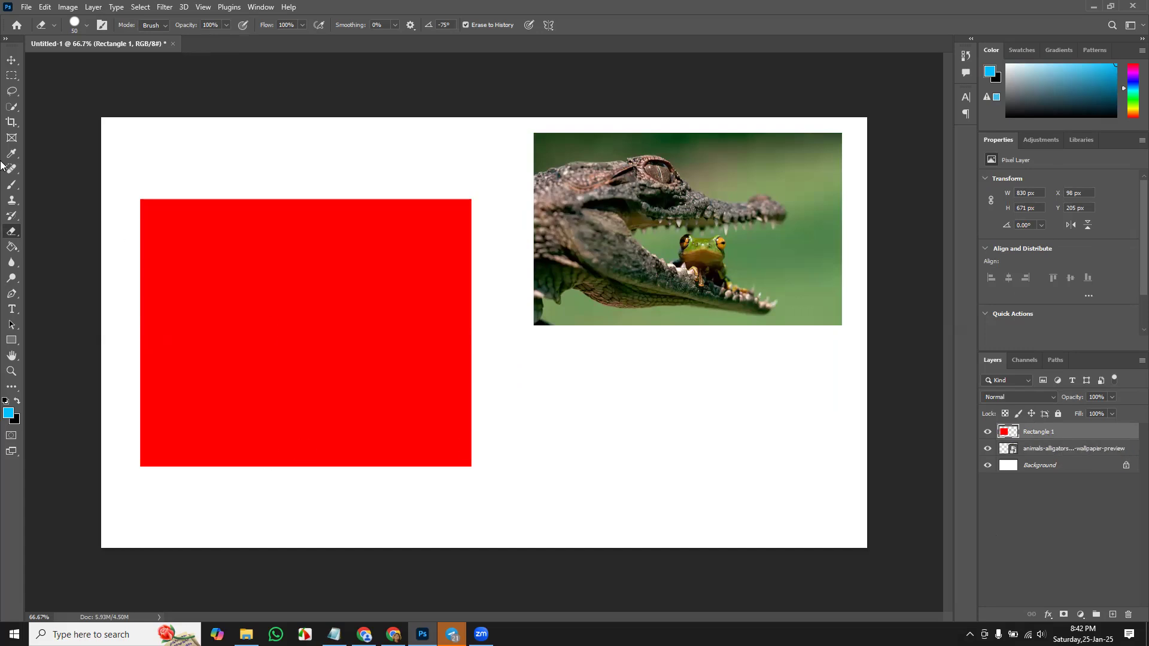
{"action": "left_click", "coordinate": [11, 60]}
{"action": "left_click_drag", "start_coordinate": [363, 366], "coordinate": [347, 330]}
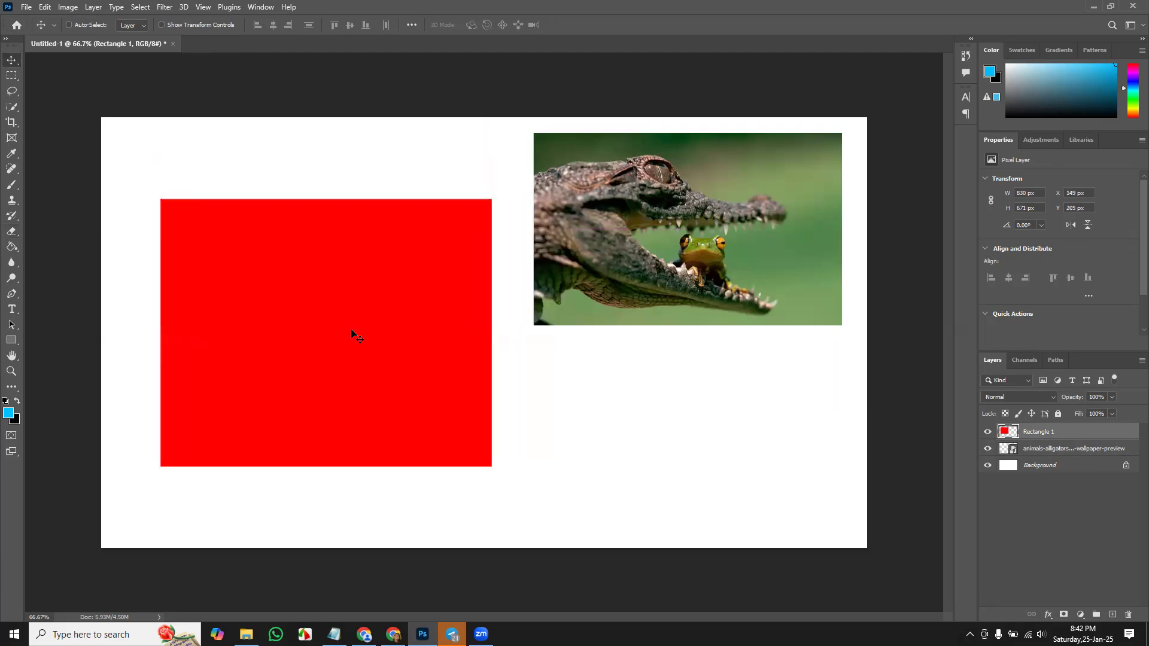
{"action": "key", "text": "Delete"}
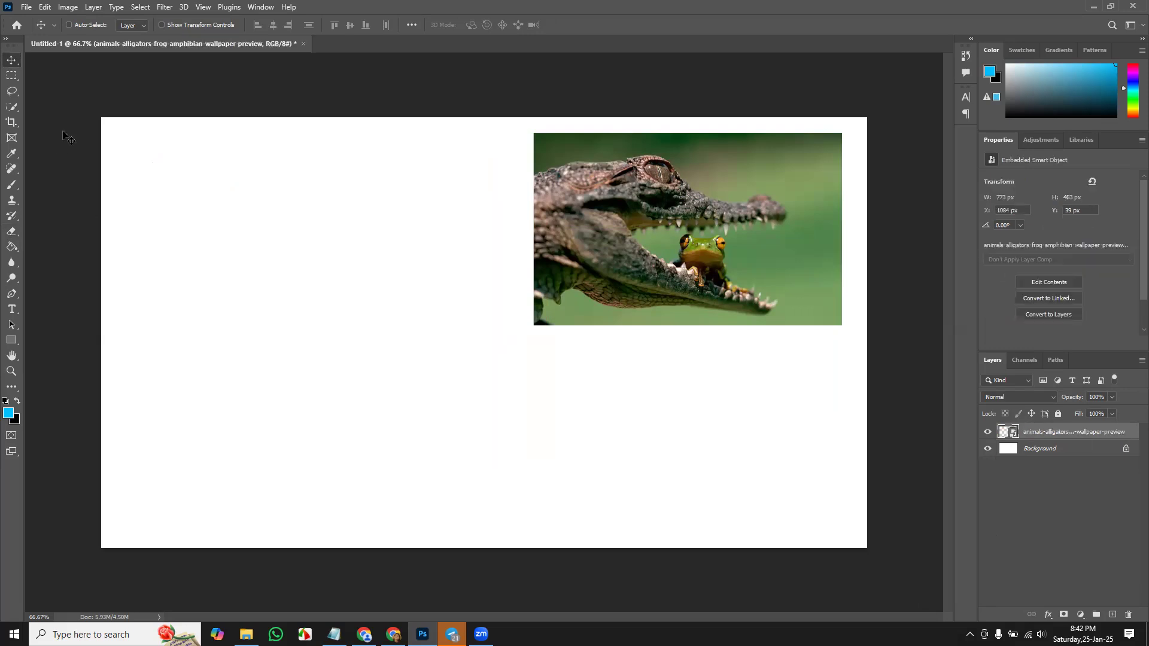
- Make a rectangular selection about 752 × 605 px beside the crocodile image and fill it with the blue foreground color on a new layer
{"action": "left_click", "coordinate": [11, 75]}
{"action": "left_click_drag", "start_coordinate": [172, 240], "coordinate": [471, 481]}
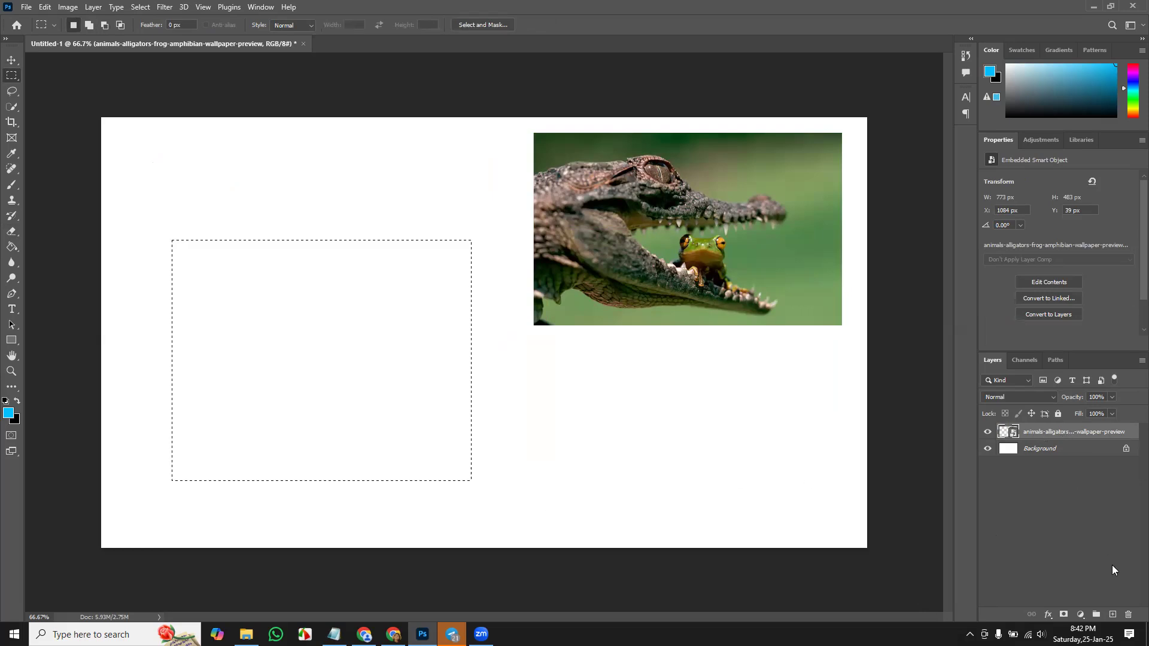
{"action": "left_click", "coordinate": [1113, 614]}
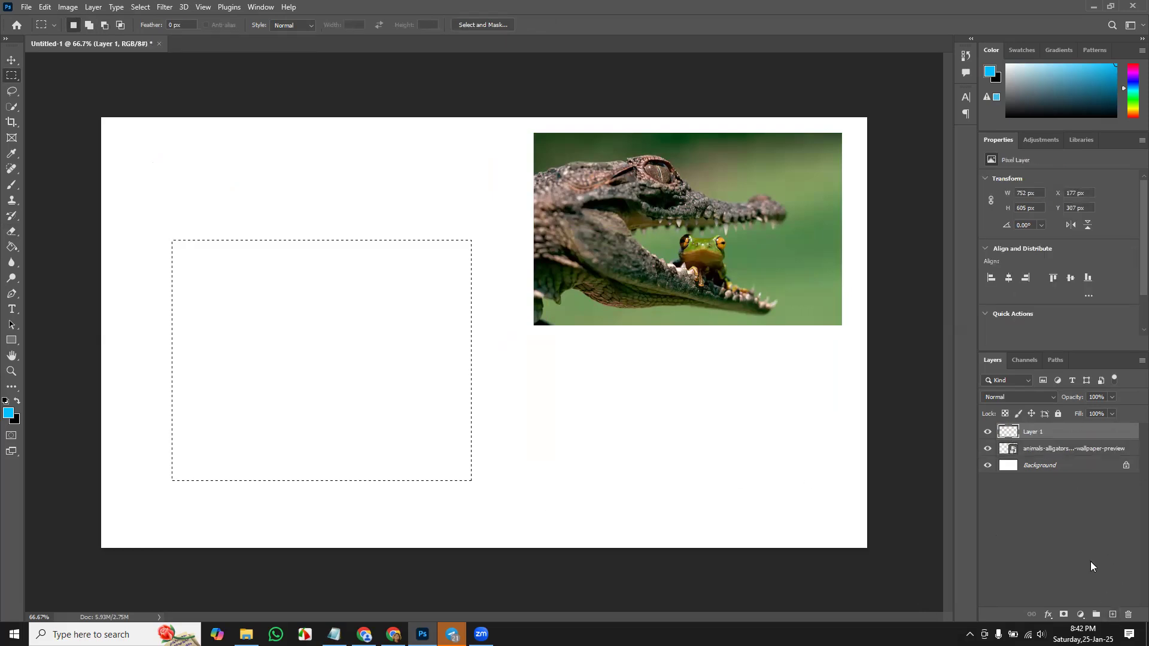
{"action": "key", "text": "alt+BackSpace"}
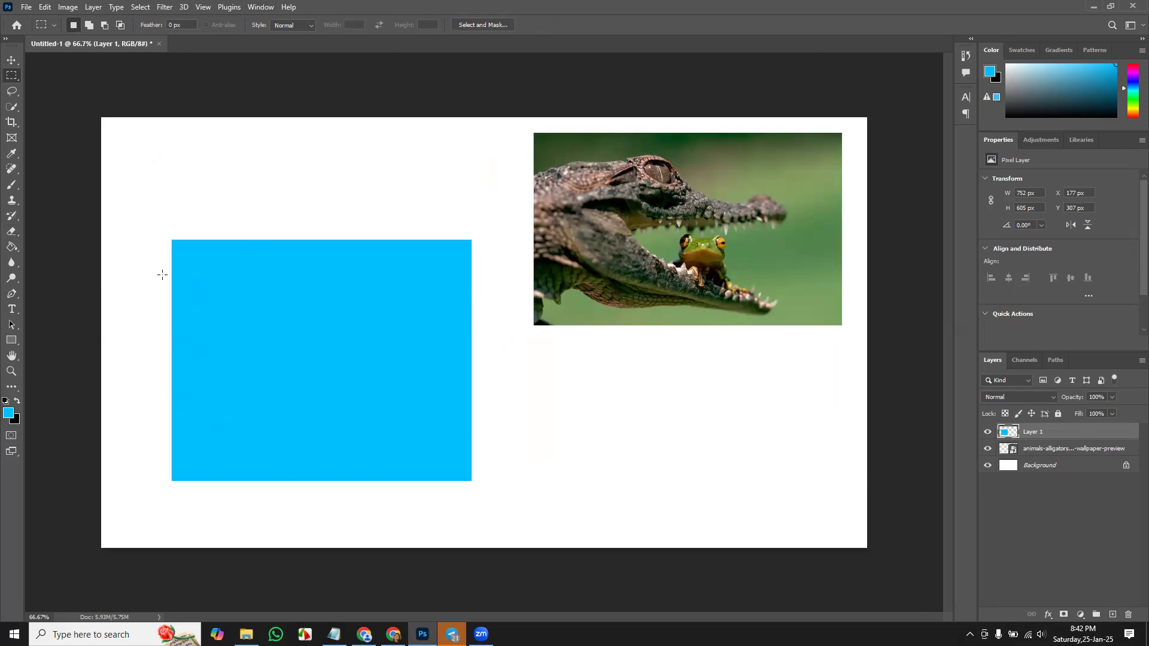
- Move the blue rectangle to about X 177 px, Y 193 px and open the options for its layer
{"action": "key", "text": "v"}
{"action": "mouse_move", "coordinate": [292, 325]}
{"action": "left_mouse_down"}
{"action": "mouse_move", "coordinate": [282, 285]}
{"action": "mouse_move", "coordinate": [299, 333]}
{"action": "left_mouse_up"}
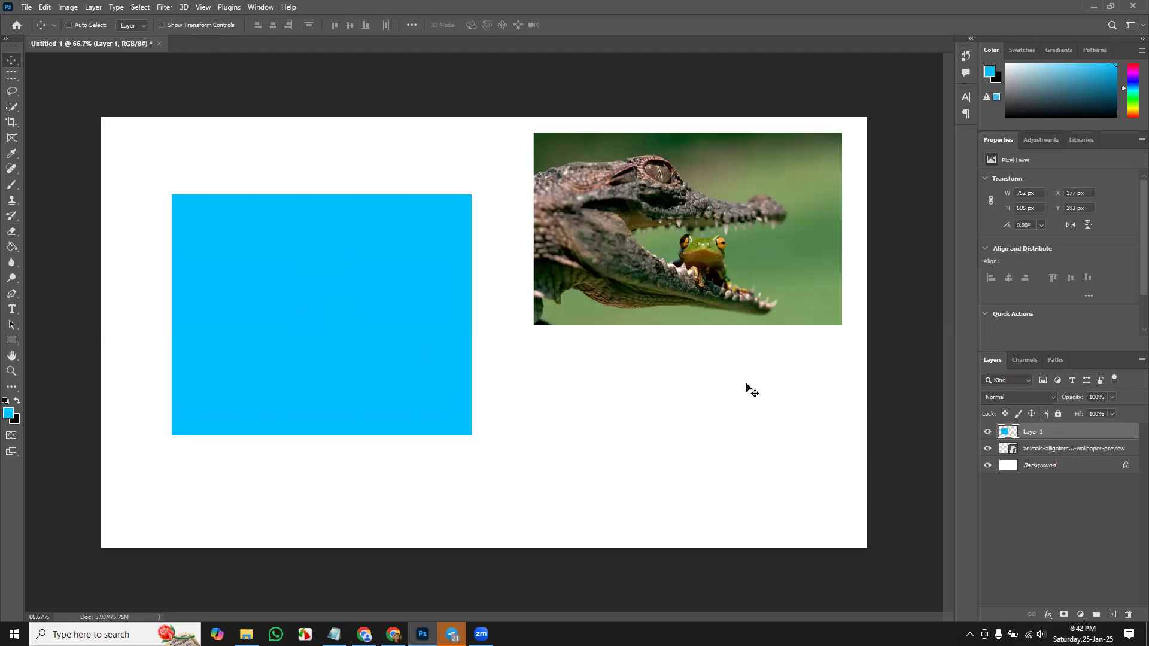
{"action": "right_click", "coordinate": [1061, 433]}
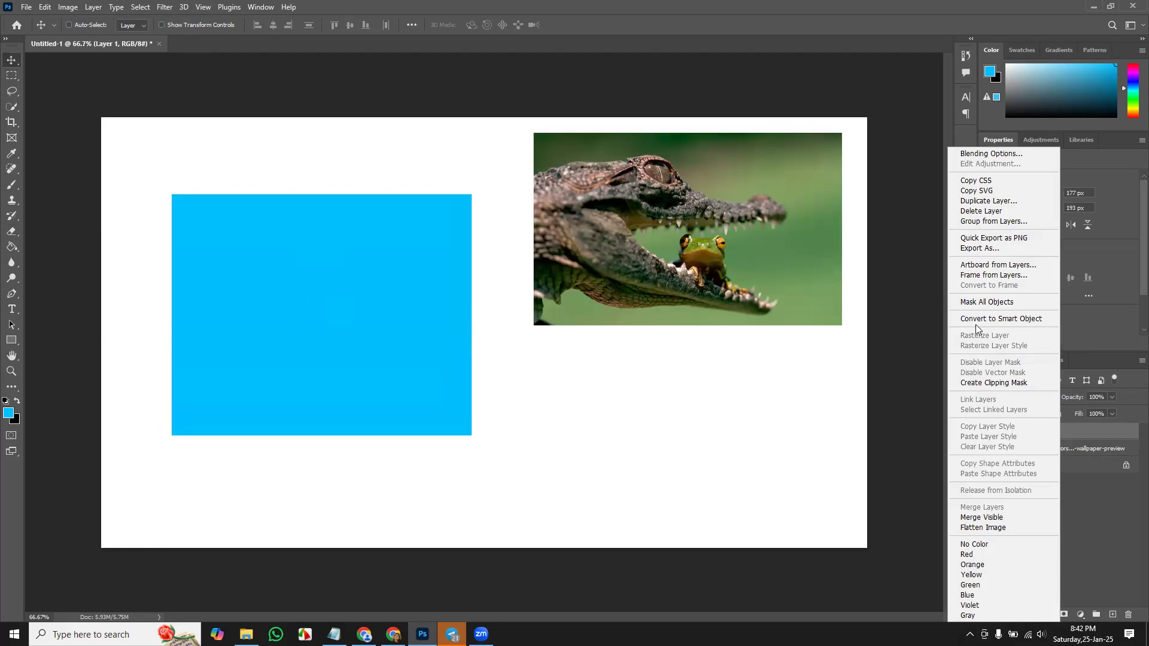
- Convert Layer 1, the blue rectangle, to a smart object and move it a little on the canvas
{"action": "left_click", "coordinate": [994, 319]}
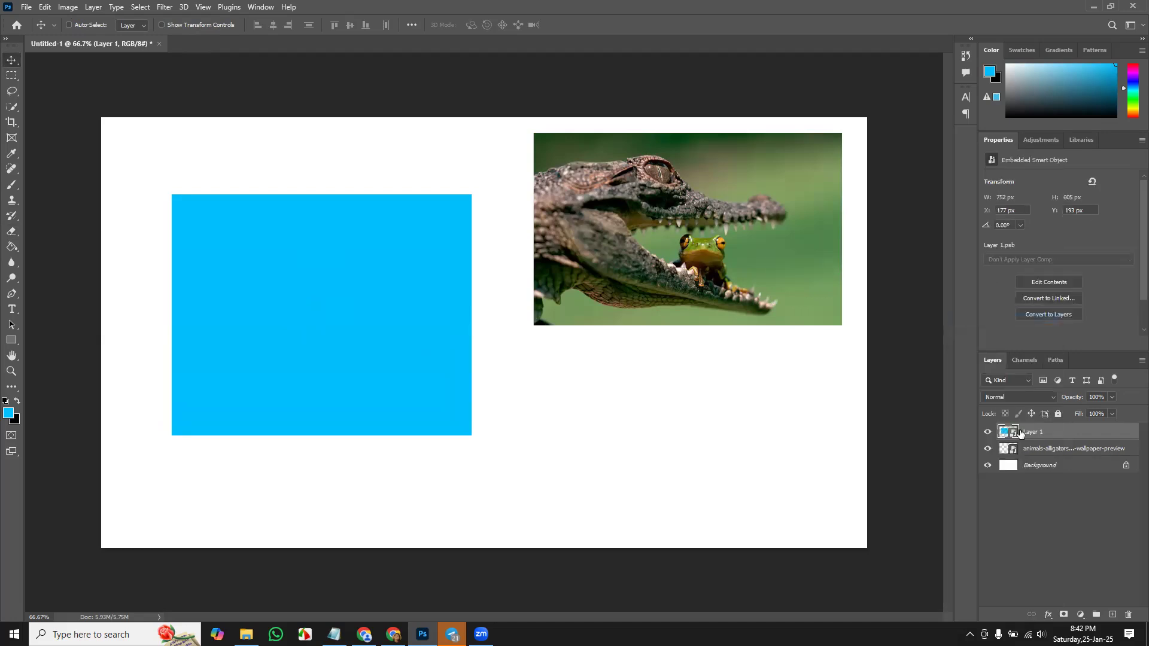
{"action": "mouse_move", "coordinate": [341, 397]}
{"action": "left_mouse_down"}
{"action": "mouse_move", "coordinate": [348, 376]}
{"action": "mouse_move", "coordinate": [355, 430]}
{"action": "mouse_move", "coordinate": [354, 387]}
{"action": "left_mouse_up"}
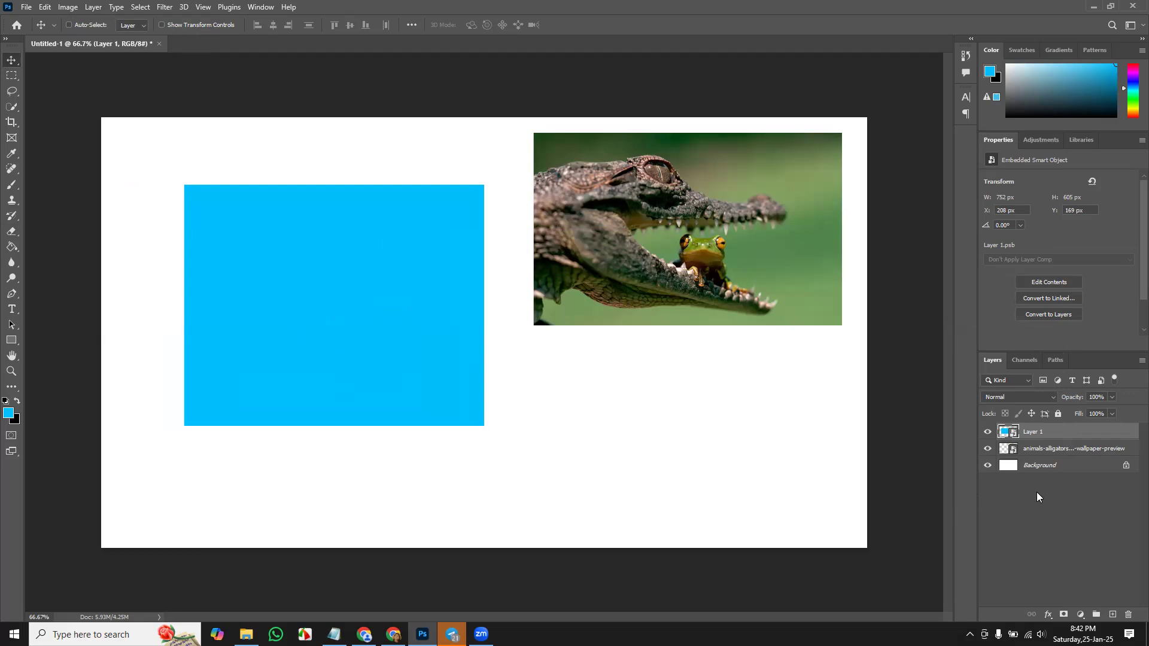
{"action": "mouse_move", "coordinate": [712, 279]}
{"action": "left_mouse_down"}
{"action": "mouse_move", "coordinate": [702, 350]}
{"action": "mouse_move", "coordinate": [708, 299]}
{"action": "left_mouse_up"}
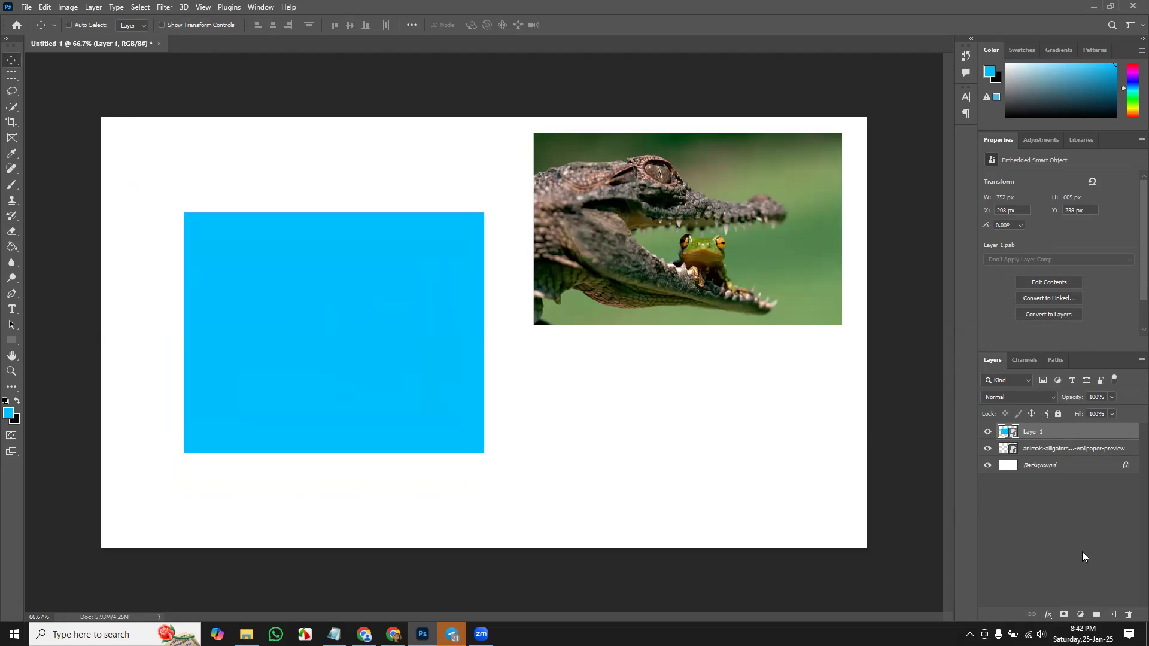
- Open the contents of the Layer 1 smart object and compare them with the main document, Untitled-1
{"action": "double_click", "coordinate": [1012, 434]}
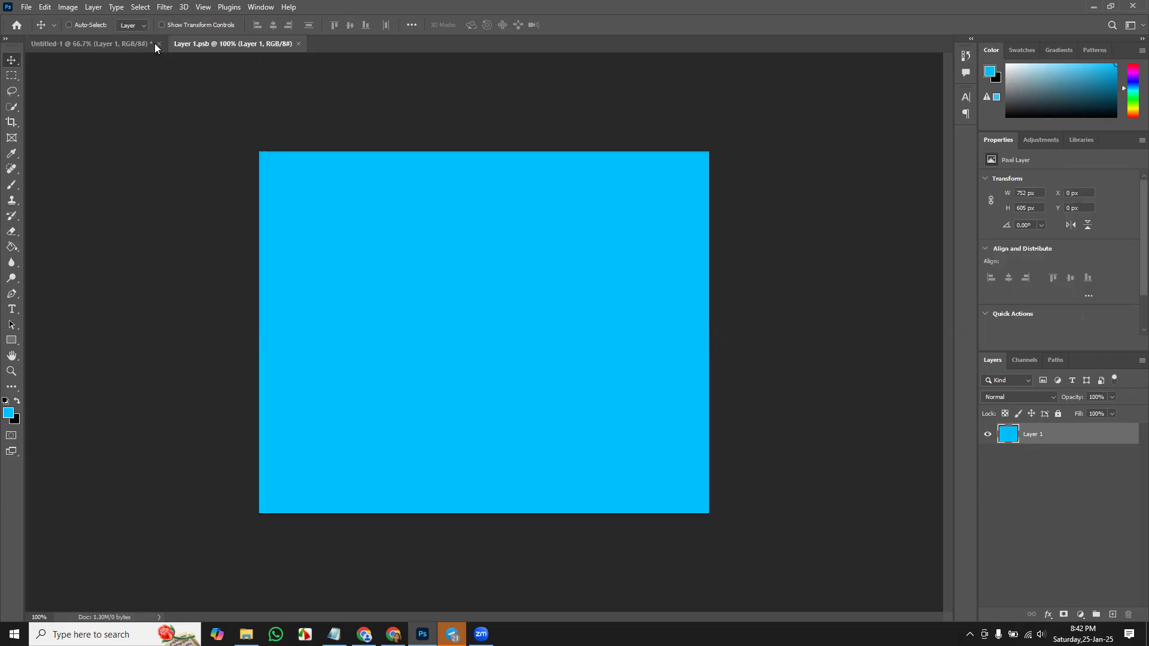
{"action": "left_click", "coordinate": [120, 44]}
{"action": "left_click", "coordinate": [217, 41]}
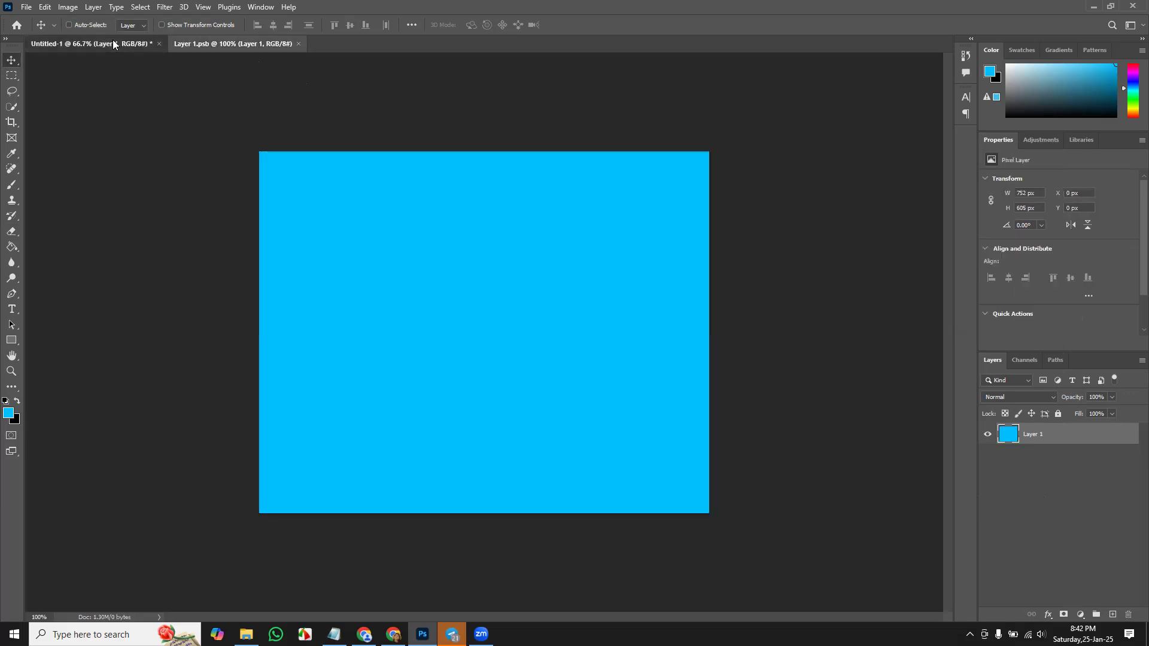
{"action": "left_click", "coordinate": [112, 42]}
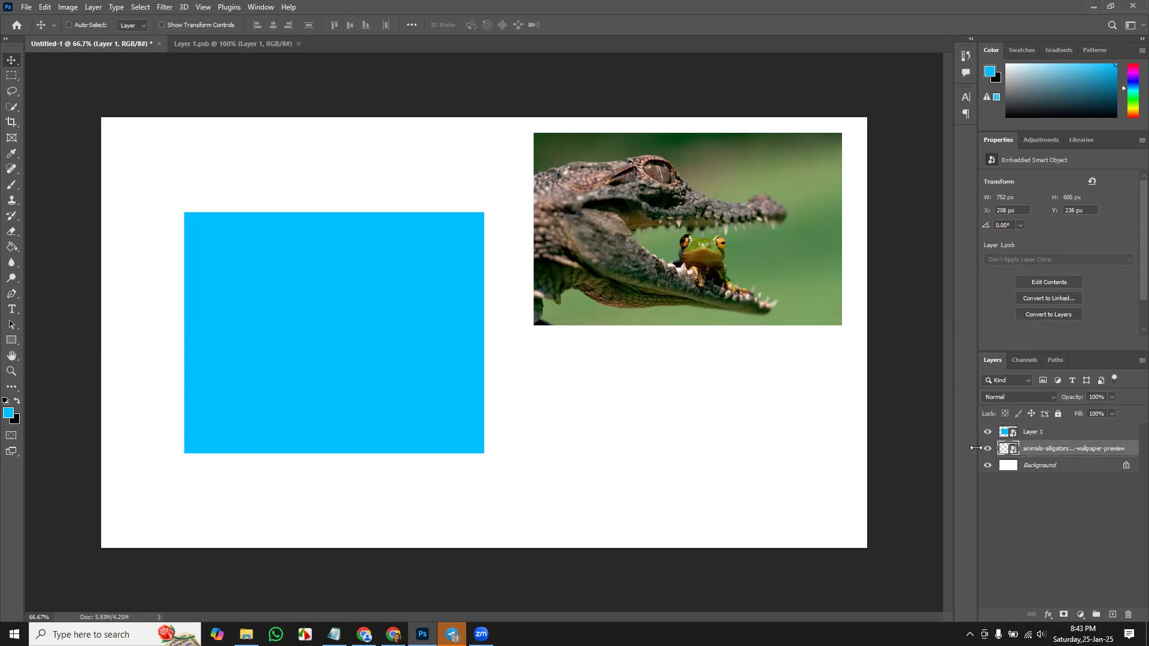
- Open the alligator smart object's contents for viewing, and close both this and the Layer 1 contents document
{"action": "left_click", "coordinate": [1015, 450]}
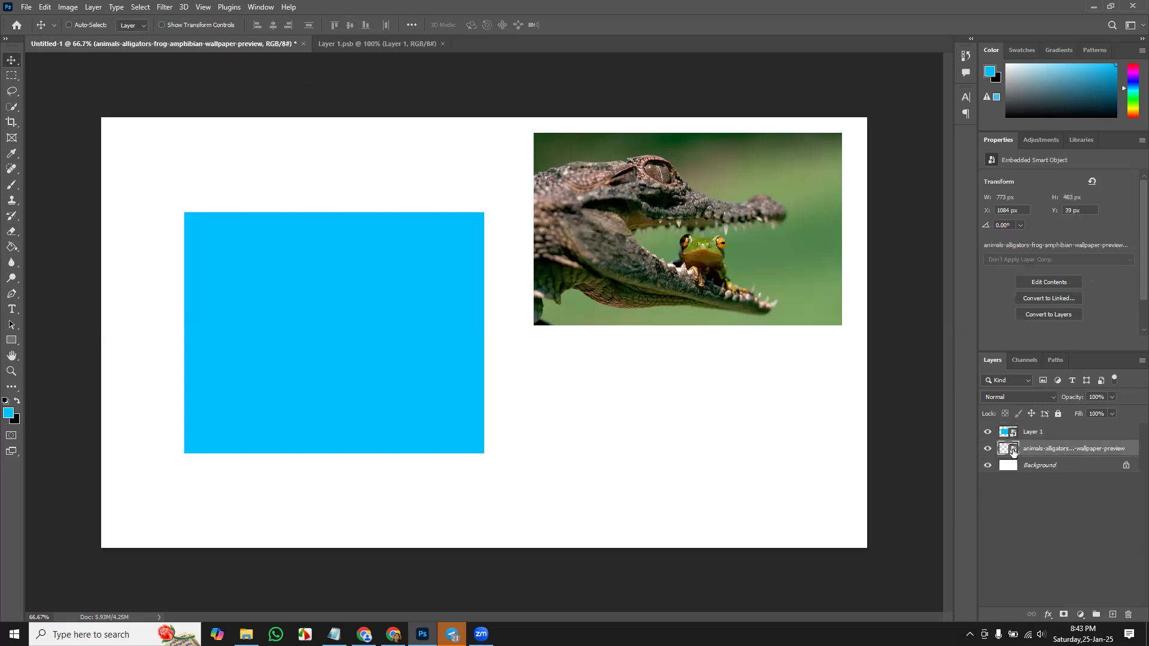
{"action": "double_click", "coordinate": [1013, 451]}
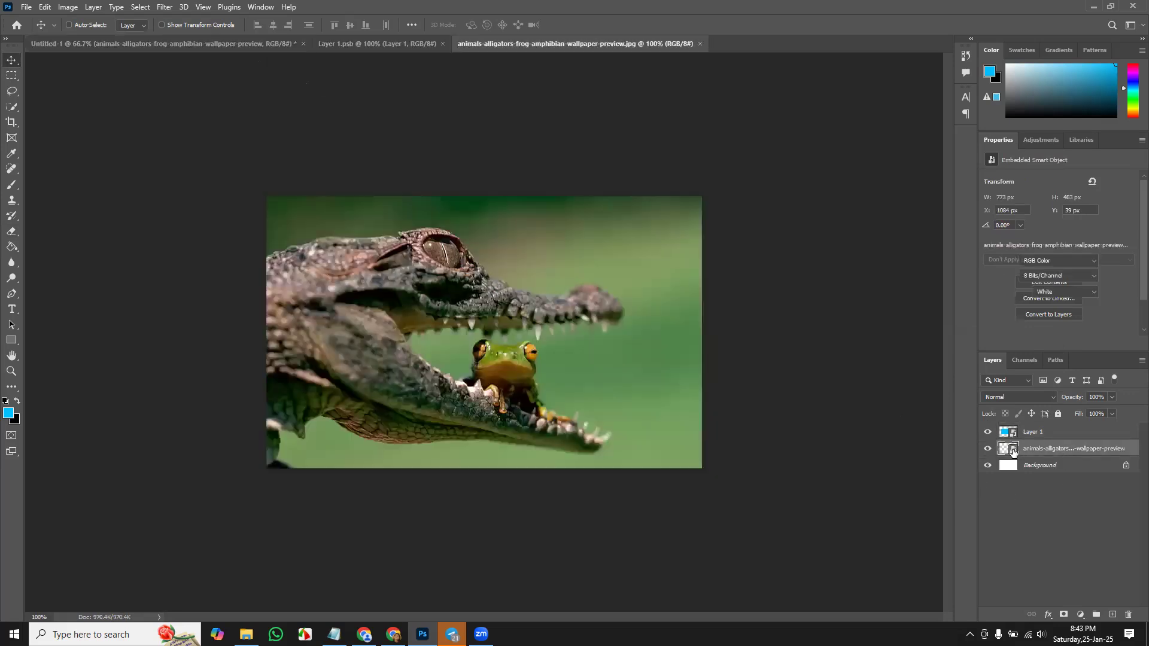
{"action": "left_click", "coordinate": [391, 43]}
{"action": "left_click", "coordinate": [495, 43]}
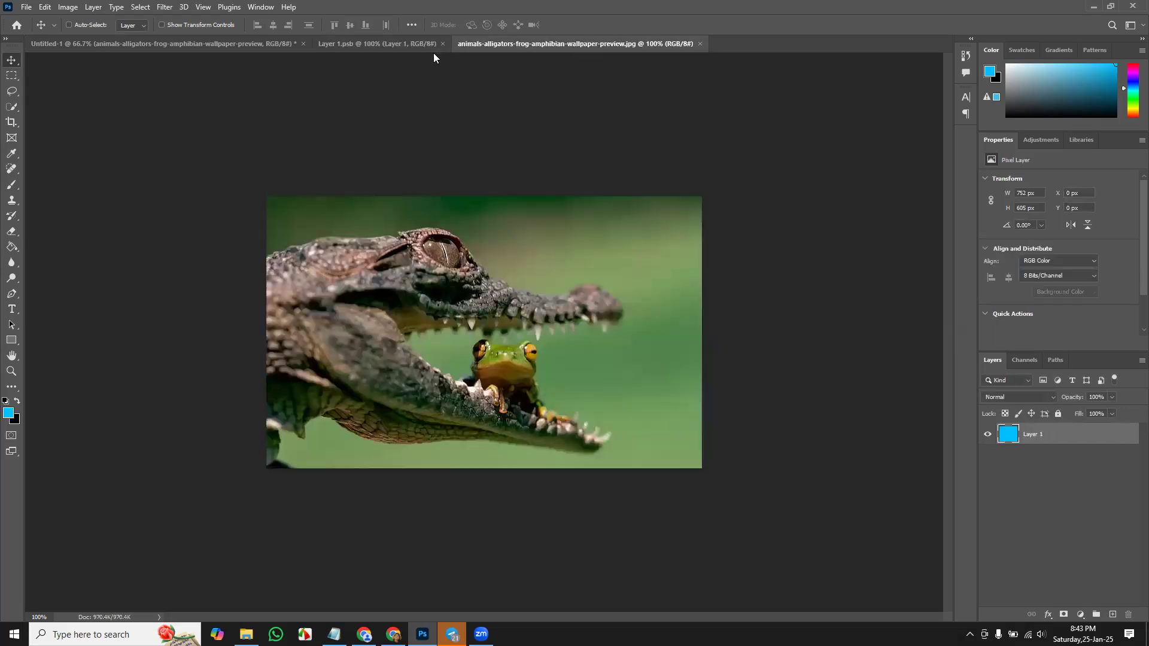
{"action": "left_click", "coordinate": [442, 43]}
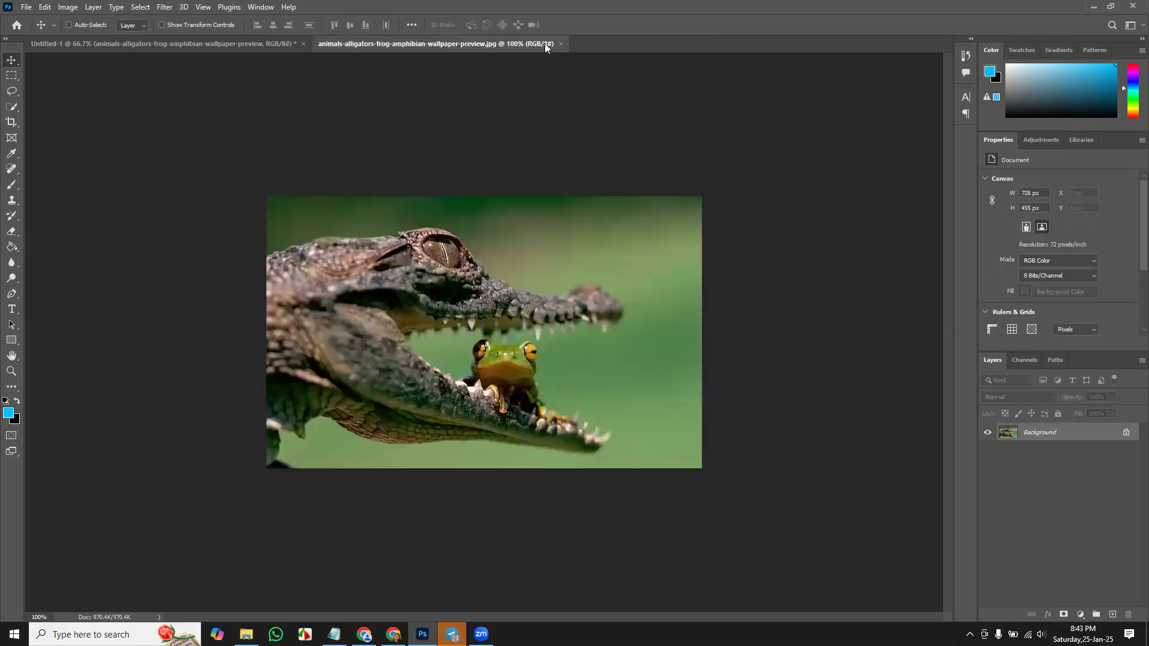
{"action": "left_click", "coordinate": [560, 44]}
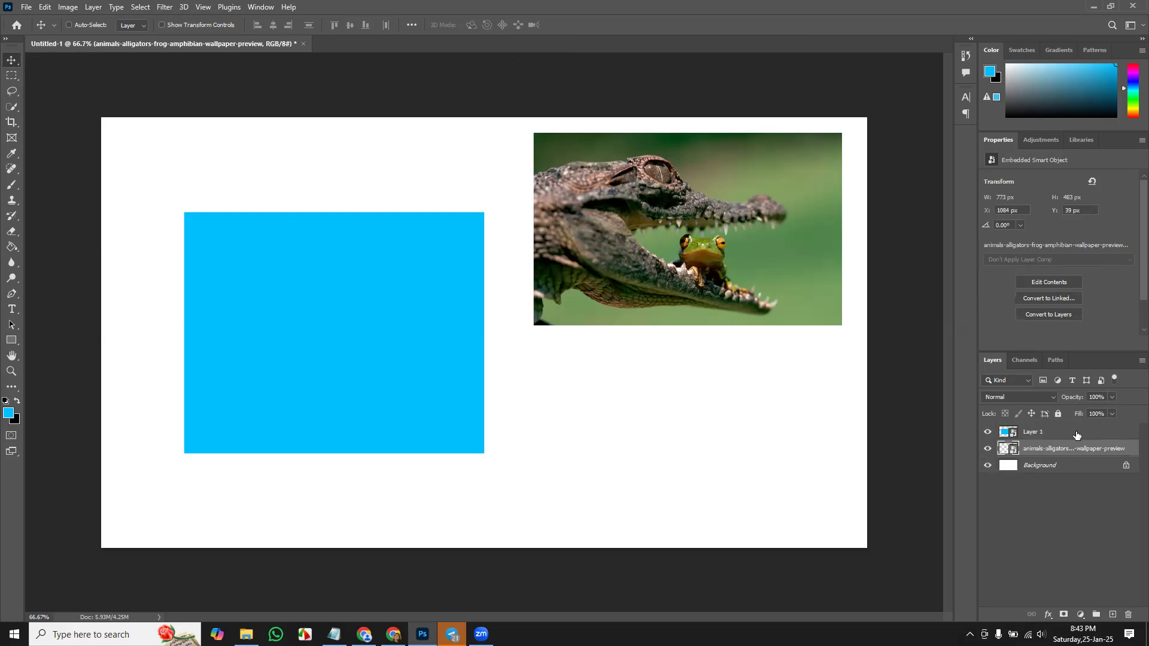
- Delete the blue Layer 1 and the alligator image layer, leaving only the background
{"action": "left_click", "coordinate": [1076, 433]}
{"action": "key", "text": "Delete"}
{"action": "key", "text": "Delete"}
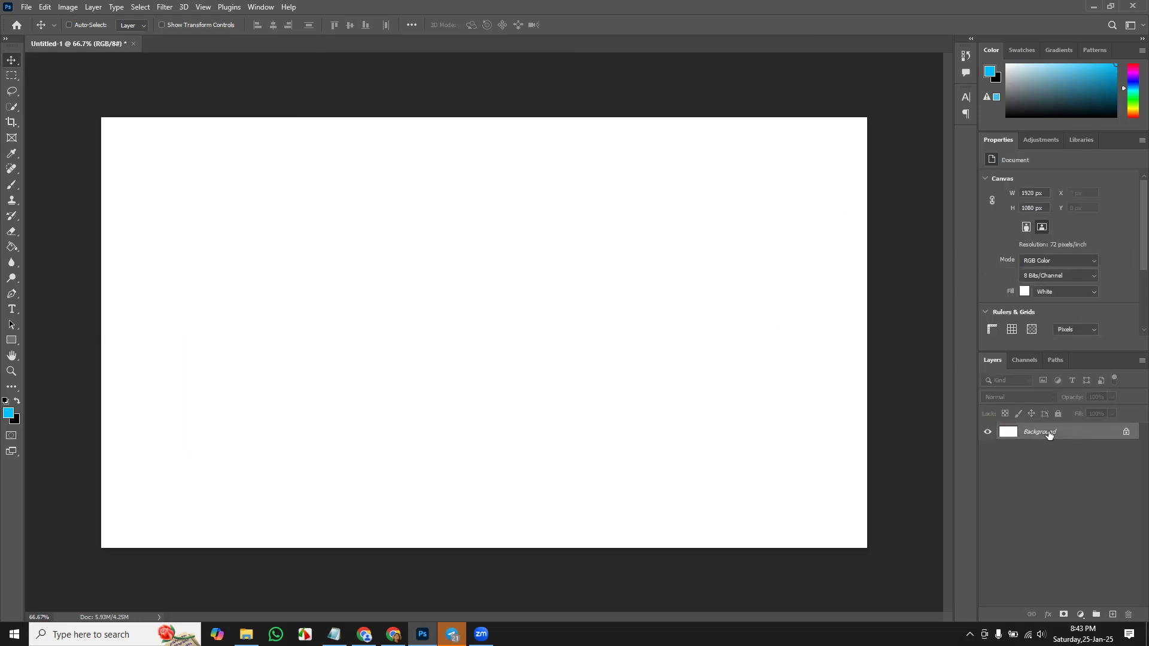
- Draw a red flower with the Custom Shape tool, about 705 by 650 px, slightly right of the canvas centre
{"action": "left_click", "coordinate": [12, 355]}
{"action": "left_click", "coordinate": [11, 339]}
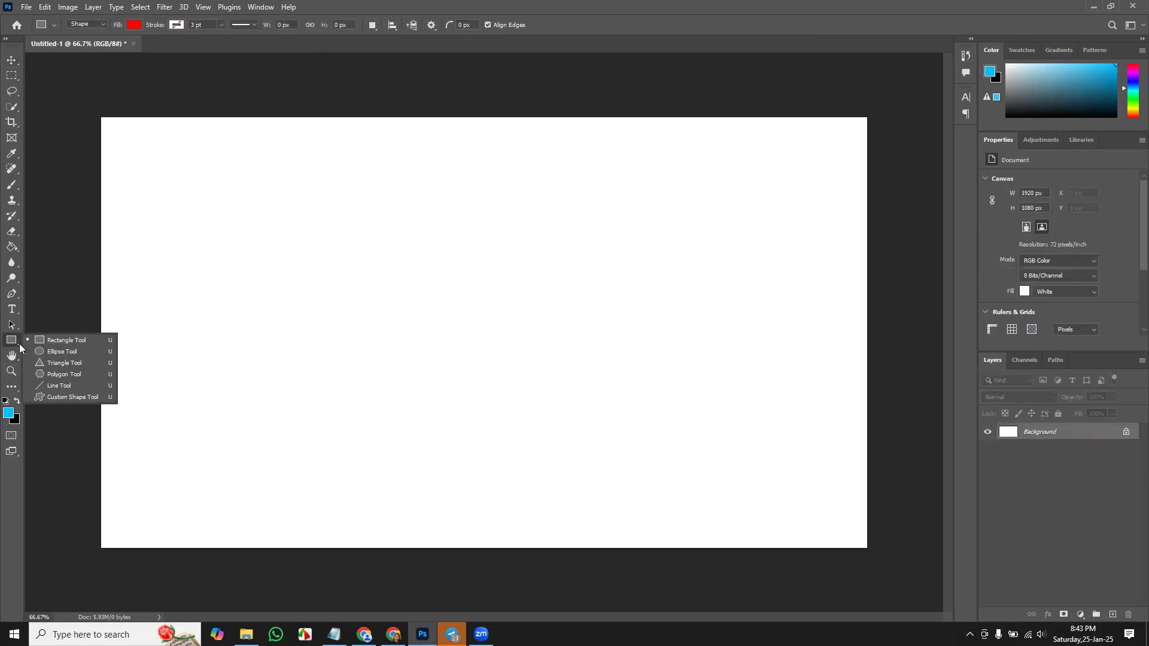
{"action": "left_click", "coordinate": [51, 398]}
{"action": "left_click_drag", "start_coordinate": [422, 238], "coordinate": [702, 497]}
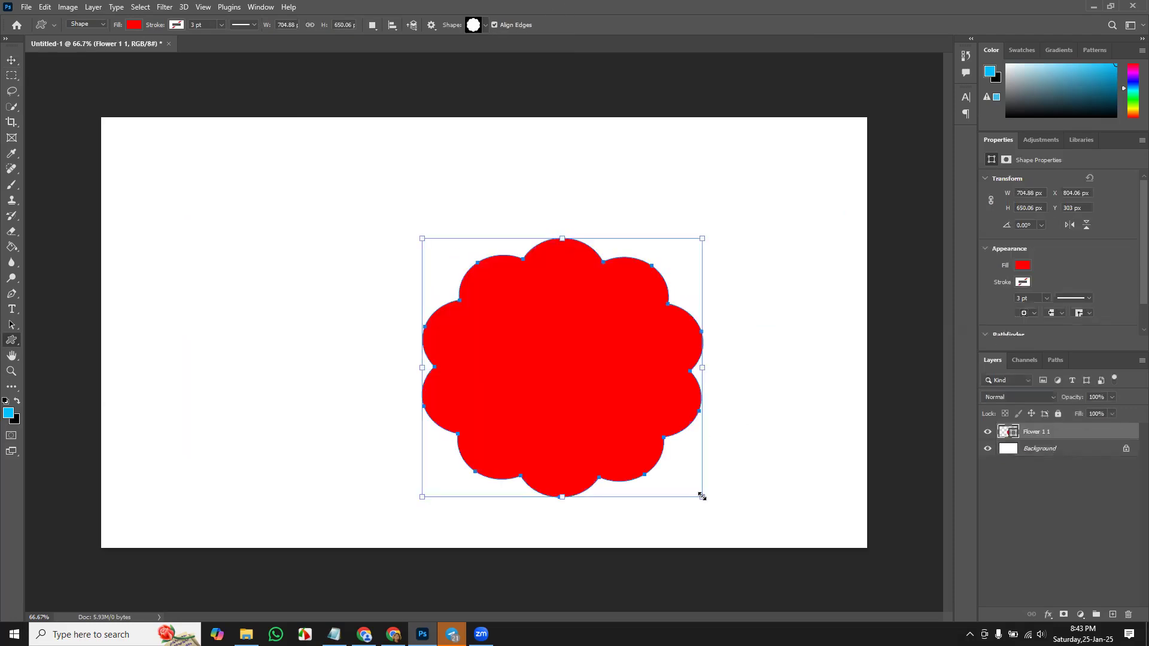
- Place the embedded pink rose image 97b738e794ee5ecb0e4560bd36d5285c.jpg over the flower shape and stretch its width to 120.24%
{"action": "left_click", "coordinate": [27, 8]}
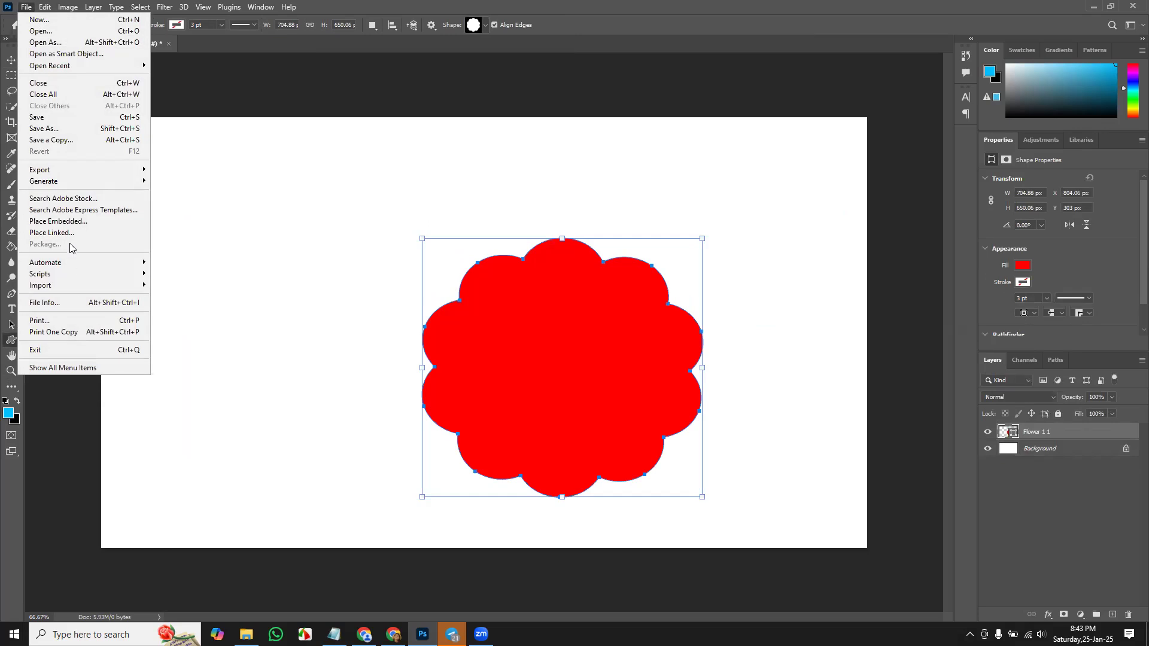
{"action": "left_click", "coordinate": [76, 223]}
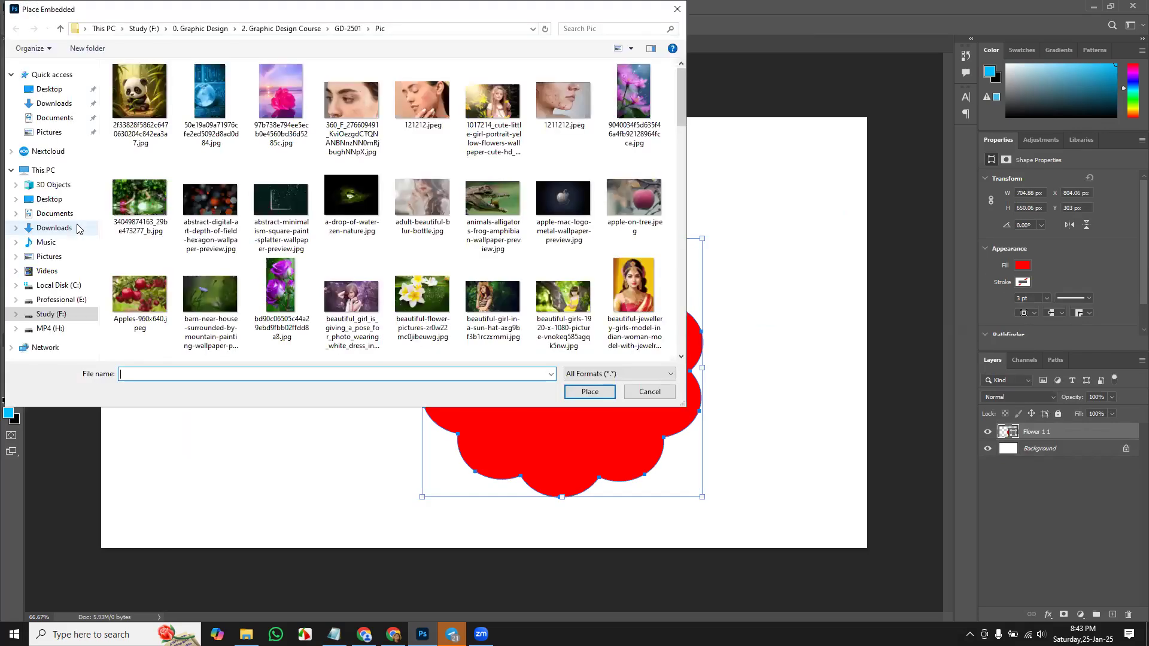
{"action": "left_click", "coordinate": [276, 84]}
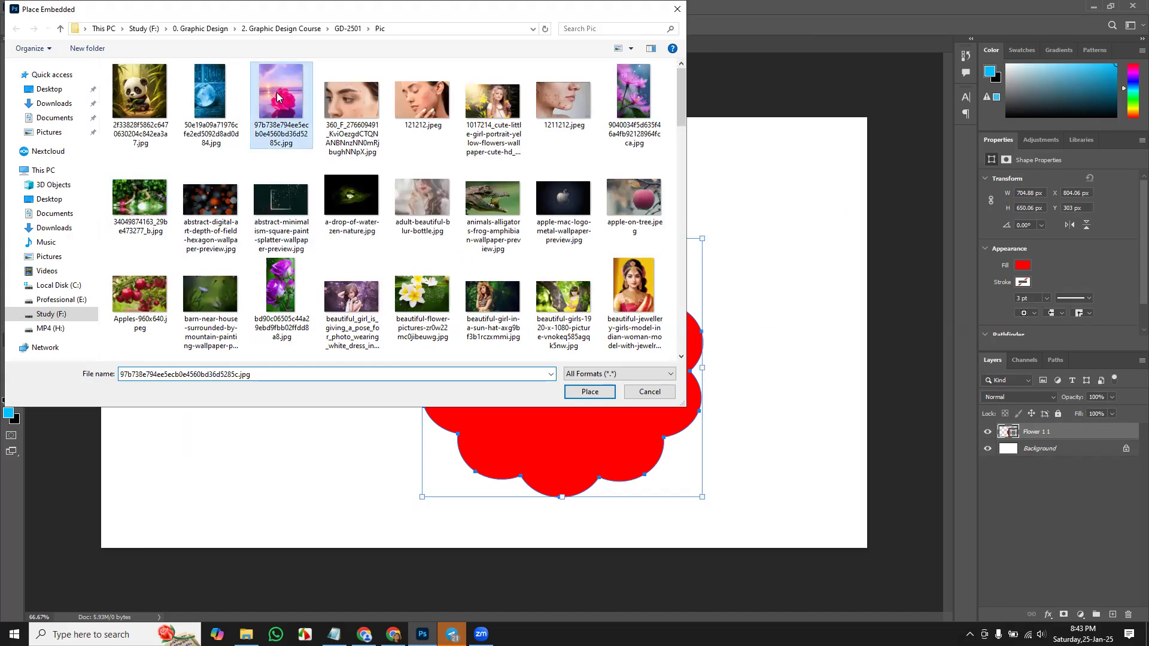
{"action": "double_click", "coordinate": [277, 96]}
{"action": "left_click_drag", "start_coordinate": [538, 343], "coordinate": [630, 346]}
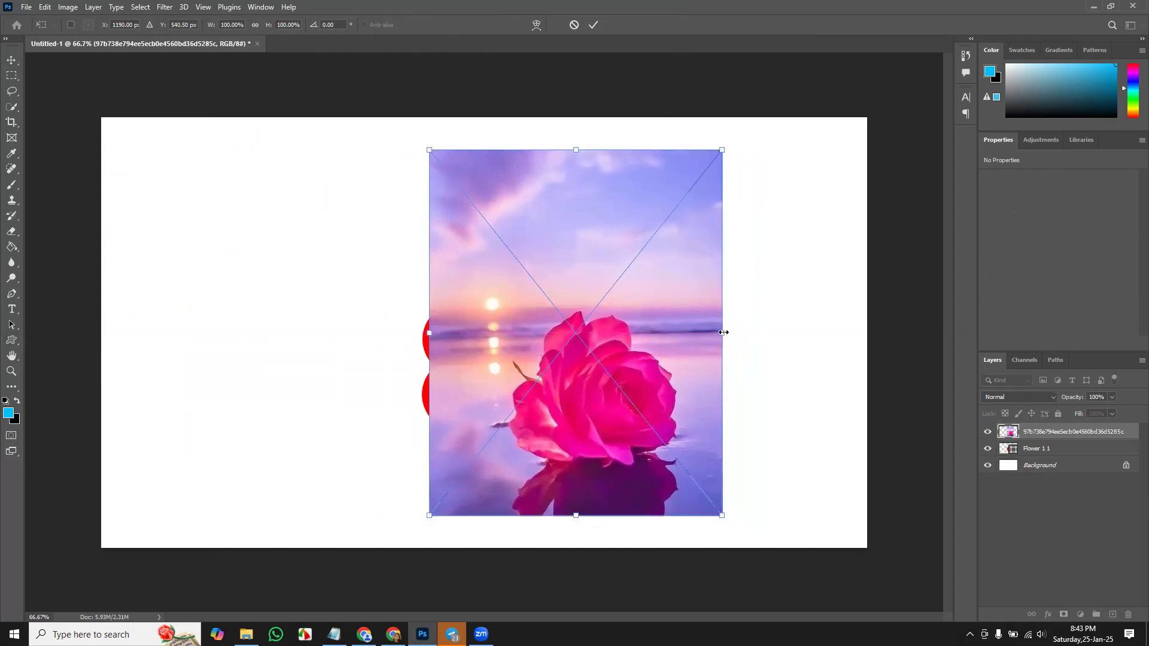
{"action": "left_click_drag", "start_coordinate": [737, 335], "coordinate": [679, 346]}
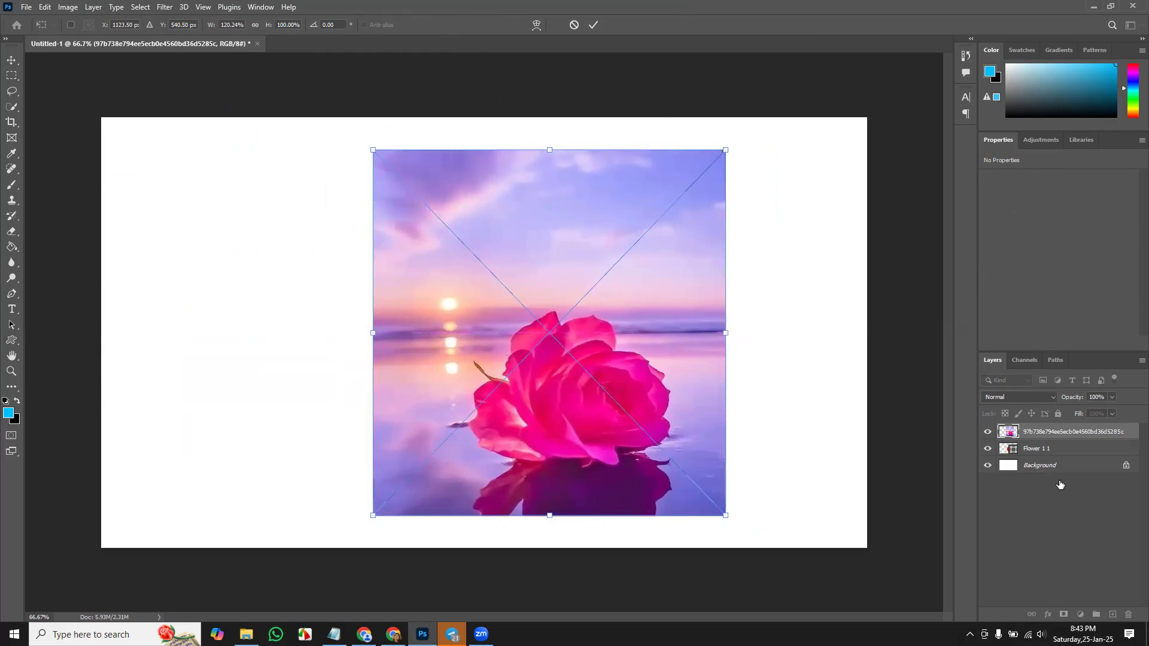
{"action": "left_click", "coordinate": [1070, 525]}
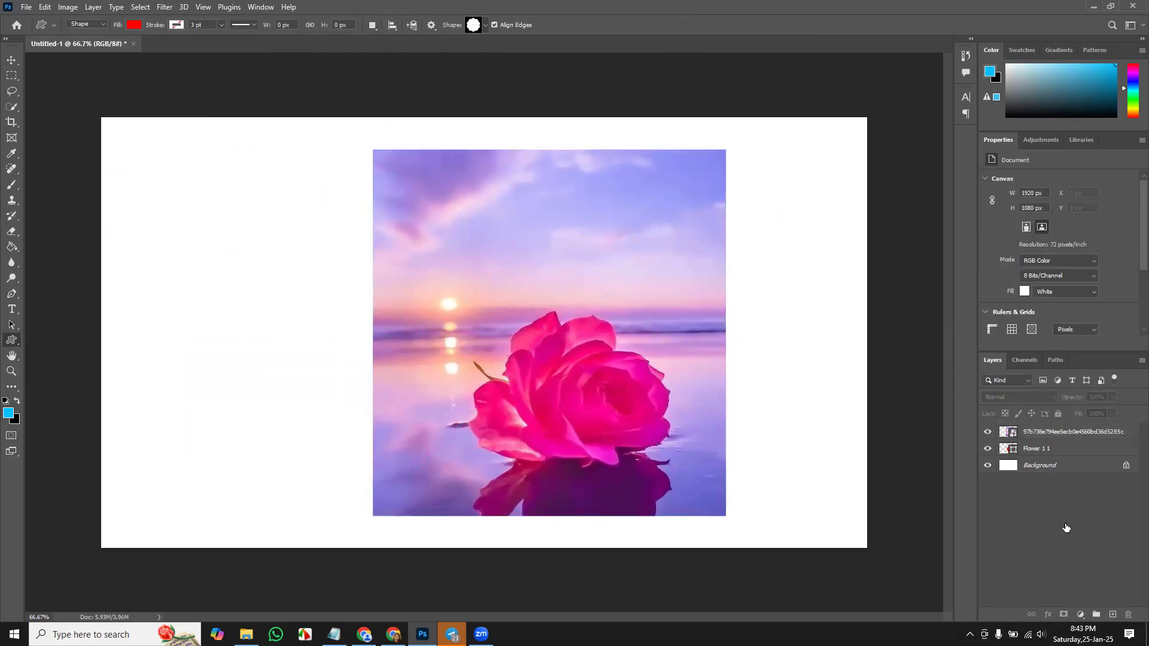
{"action": "left_click", "coordinate": [1071, 451]}
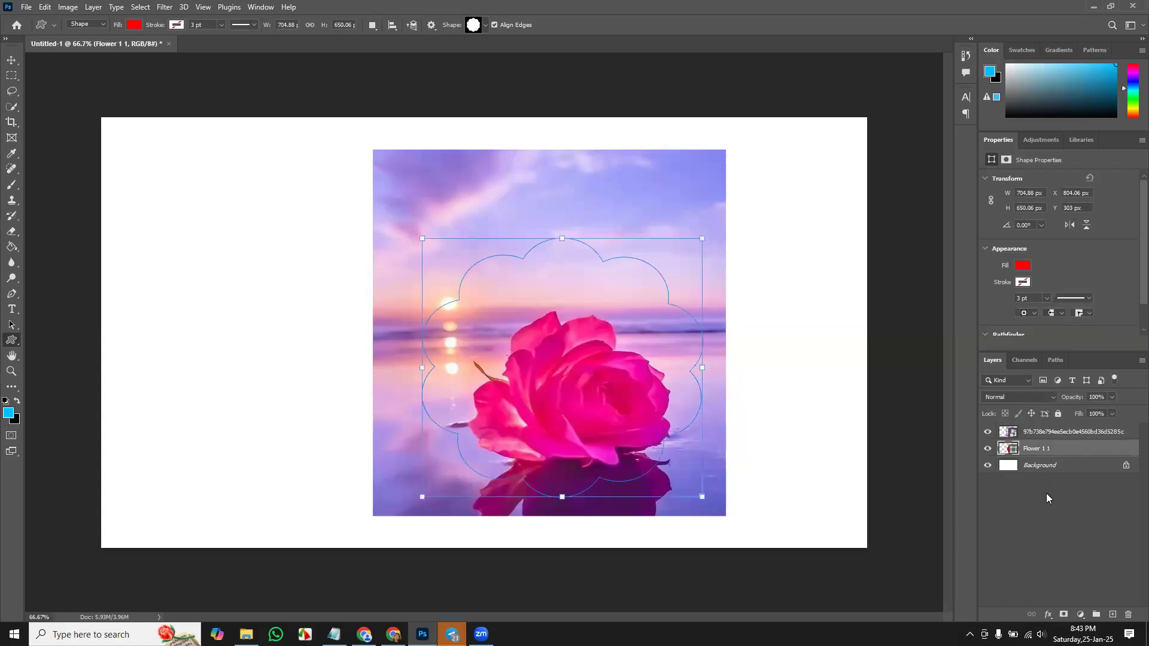
{"action": "right_click", "coordinate": [1068, 450]}
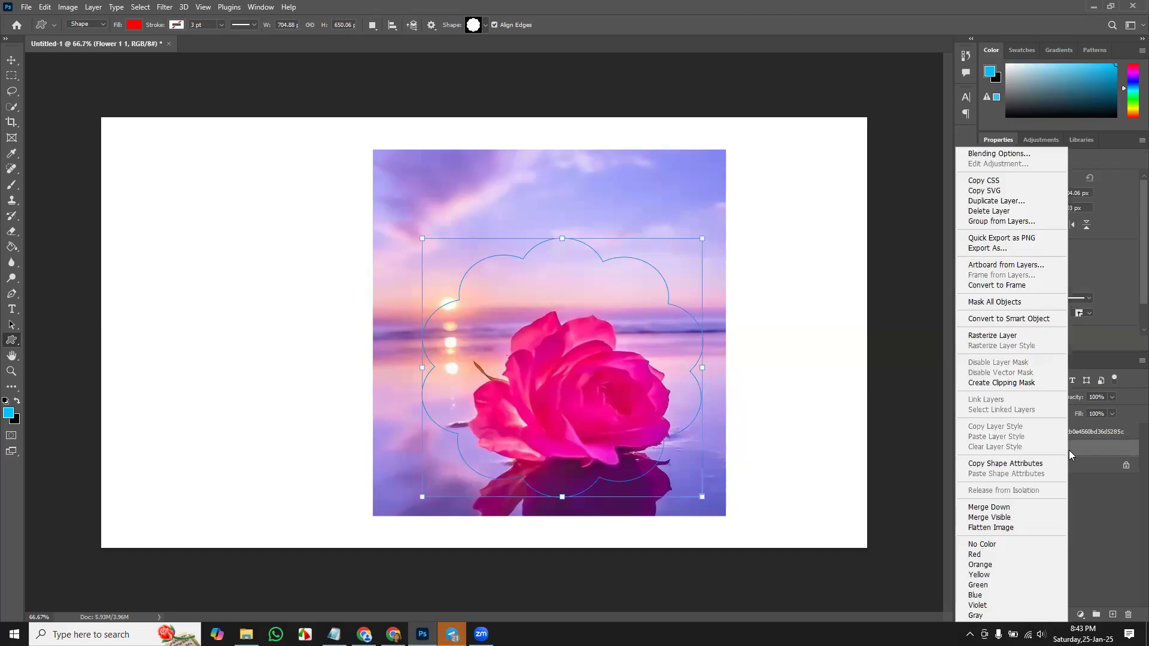
{"action": "left_click", "coordinate": [1022, 321]}
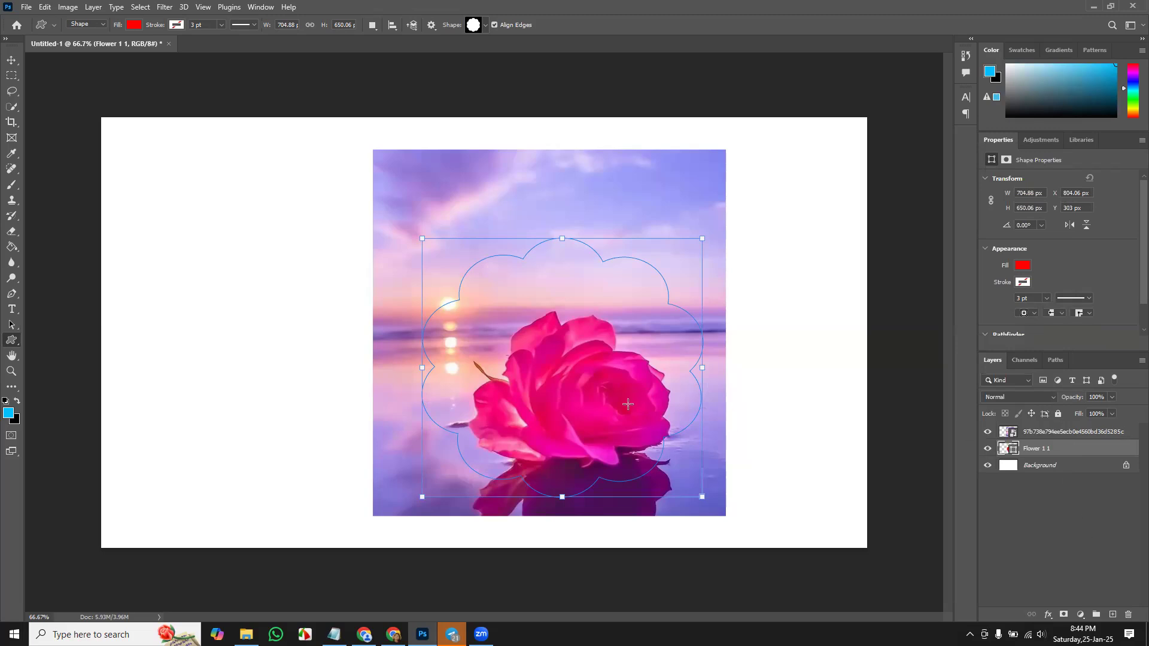
- Move the rose image slightly upward and clip it to the flower shape with a clipping mask
{"action": "key", "text": "v"}
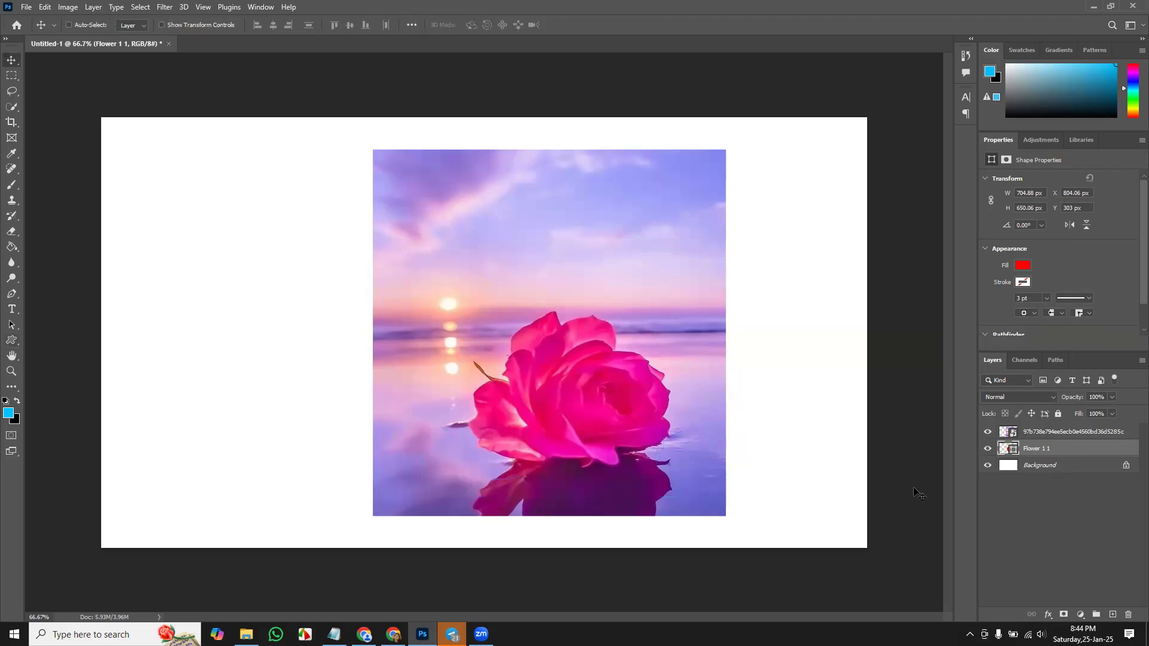
{"action": "left_click", "coordinate": [1056, 435]}
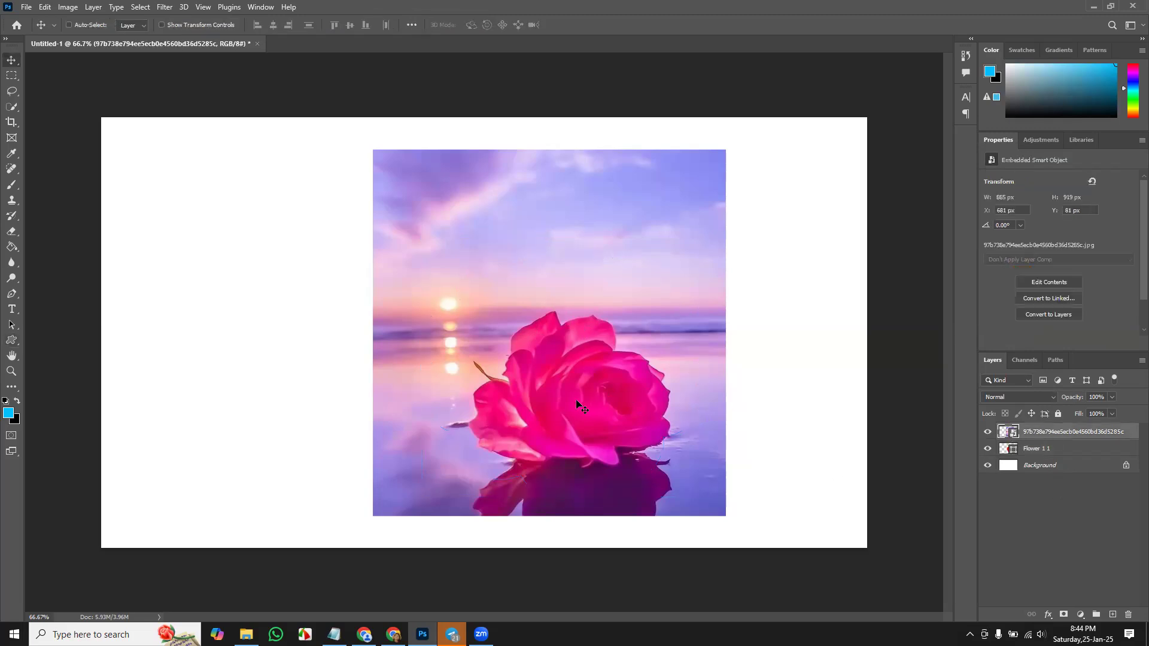
{"action": "mouse_move", "coordinate": [501, 414]}
{"action": "left_mouse_down"}
{"action": "mouse_move", "coordinate": [275, 344]}
{"action": "mouse_move", "coordinate": [273, 434]}
{"action": "mouse_move", "coordinate": [503, 400]}
{"action": "left_mouse_up"}
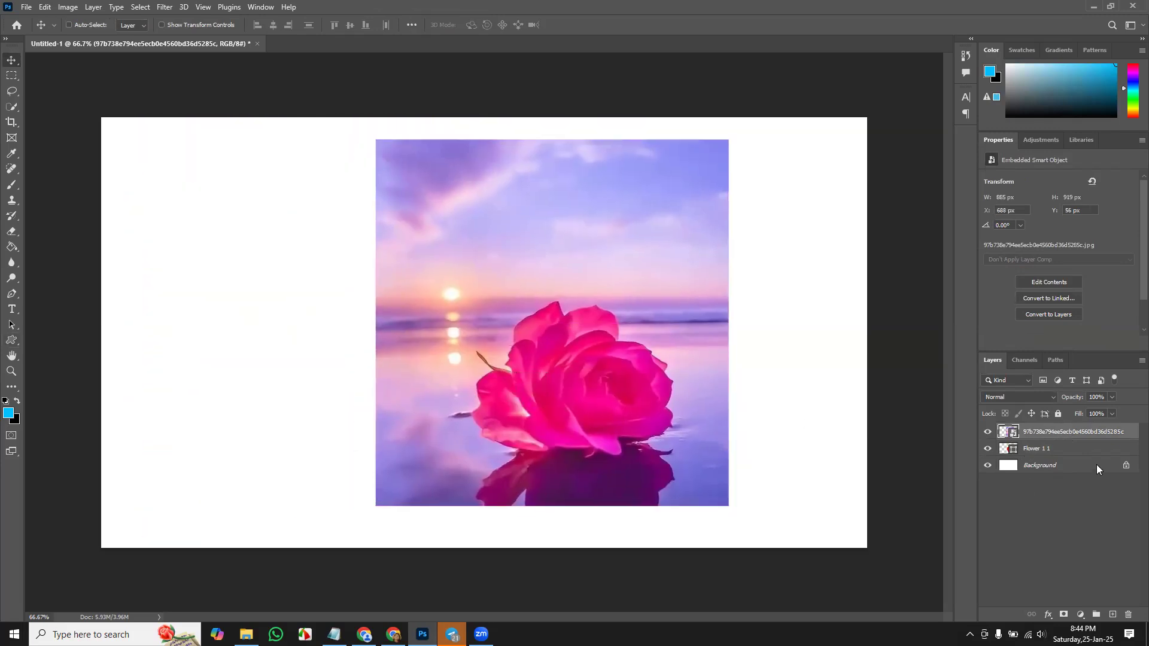
{"action": "right_click", "coordinate": [1071, 432]}
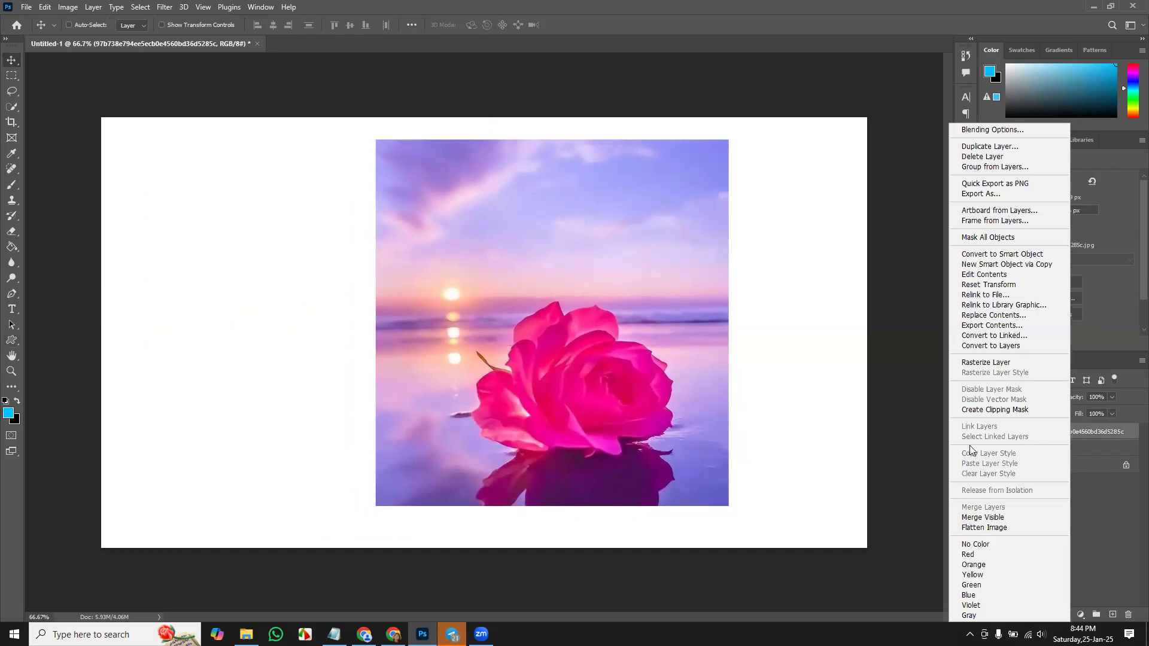
{"action": "left_click", "coordinate": [1004, 411]}
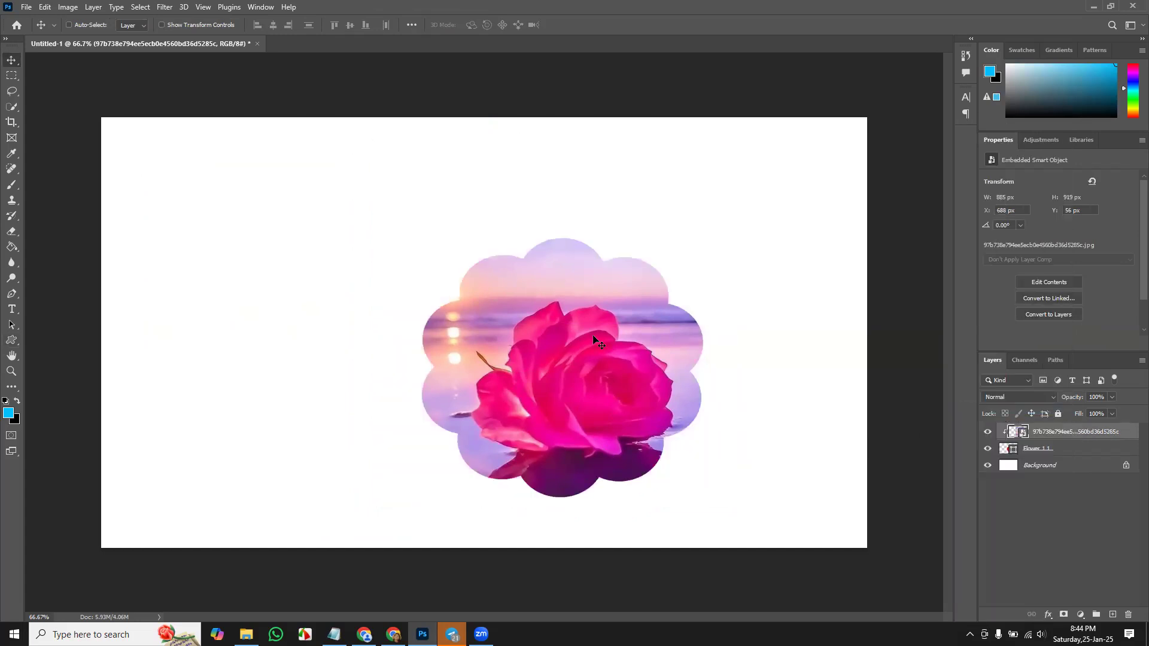
- Reposition the clipped rose image and stretch its height to 111.10% so it fills the flower shape
{"action": "left_click_drag", "start_coordinate": [594, 382], "coordinate": [584, 347]}
{"action": "key", "text": "ctrl"}
{"action": "key", "text": "ctrl+t"}
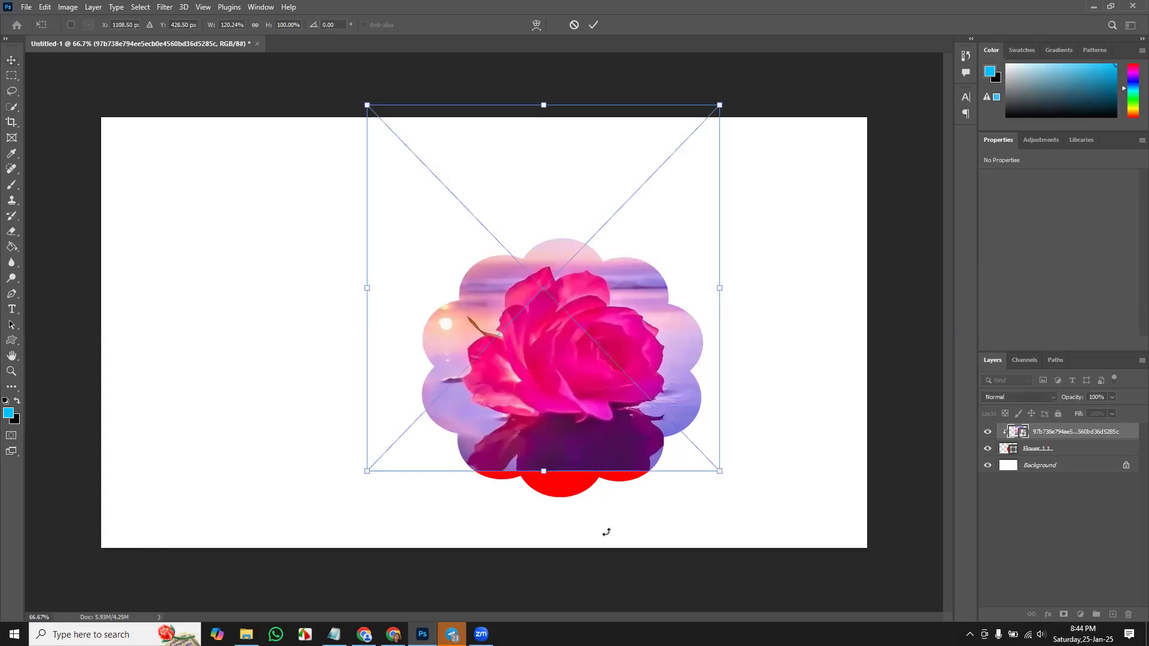
{"action": "left_click_drag", "start_coordinate": [540, 472], "coordinate": [546, 512]}
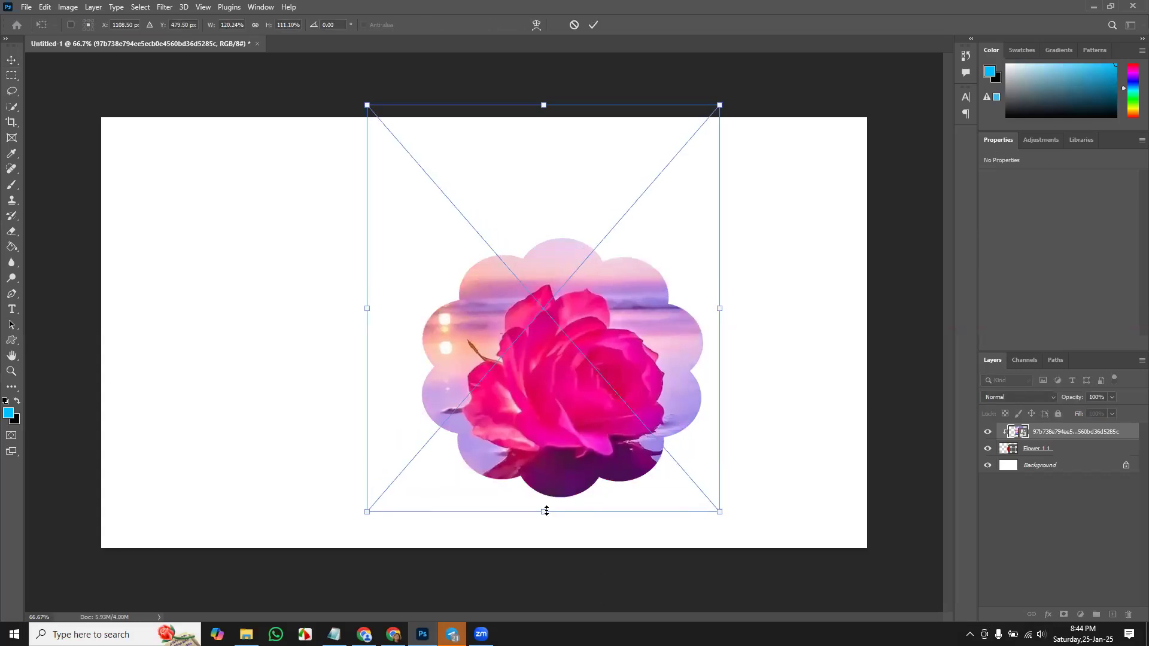
{"action": "key", "text": "Return"}
{"action": "left_click_drag", "start_coordinate": [580, 382], "coordinate": [648, 389]}
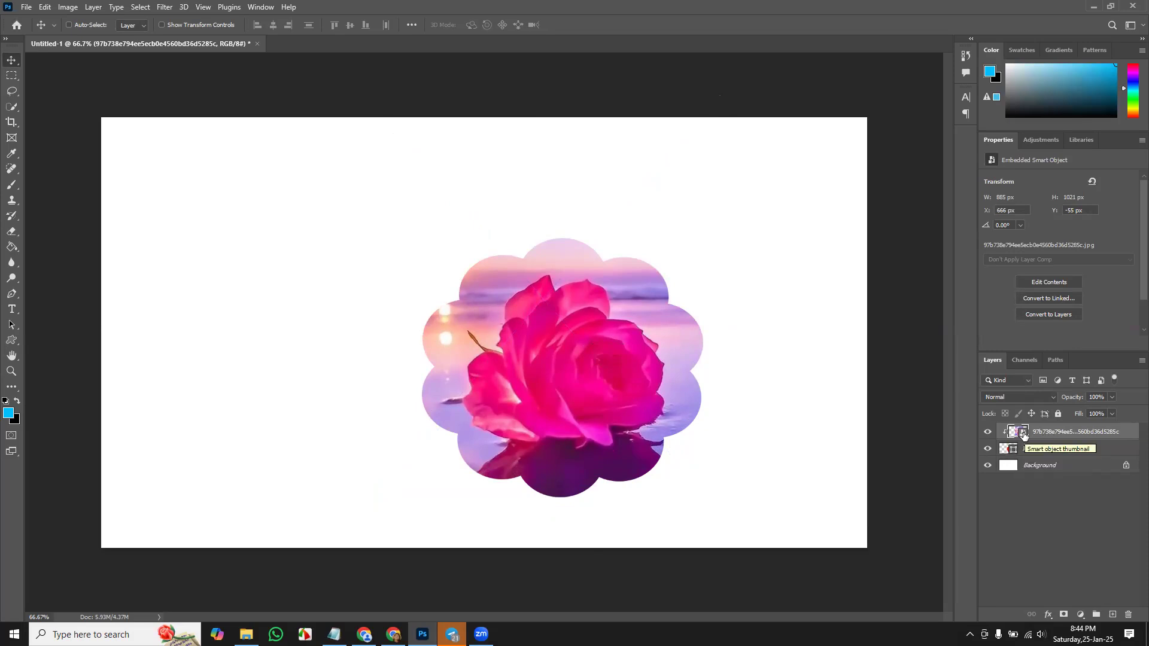
- Open the rose smart object's contents, place embedded bd90c06505c44a29ebd9fbb02ffdd8a8.jpg and stretch its width to 116.83% to cover the canvas
{"action": "double_click", "coordinate": [1029, 437]}
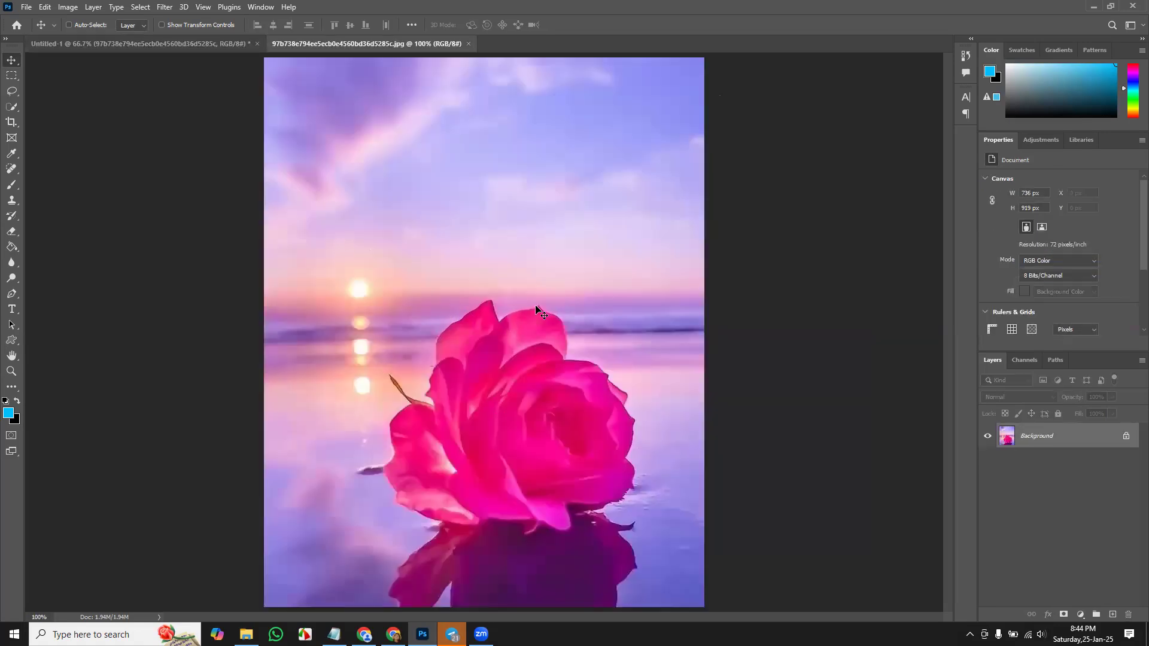
{"action": "left_click", "coordinate": [27, 7]}
{"action": "left_click", "coordinate": [75, 222]}
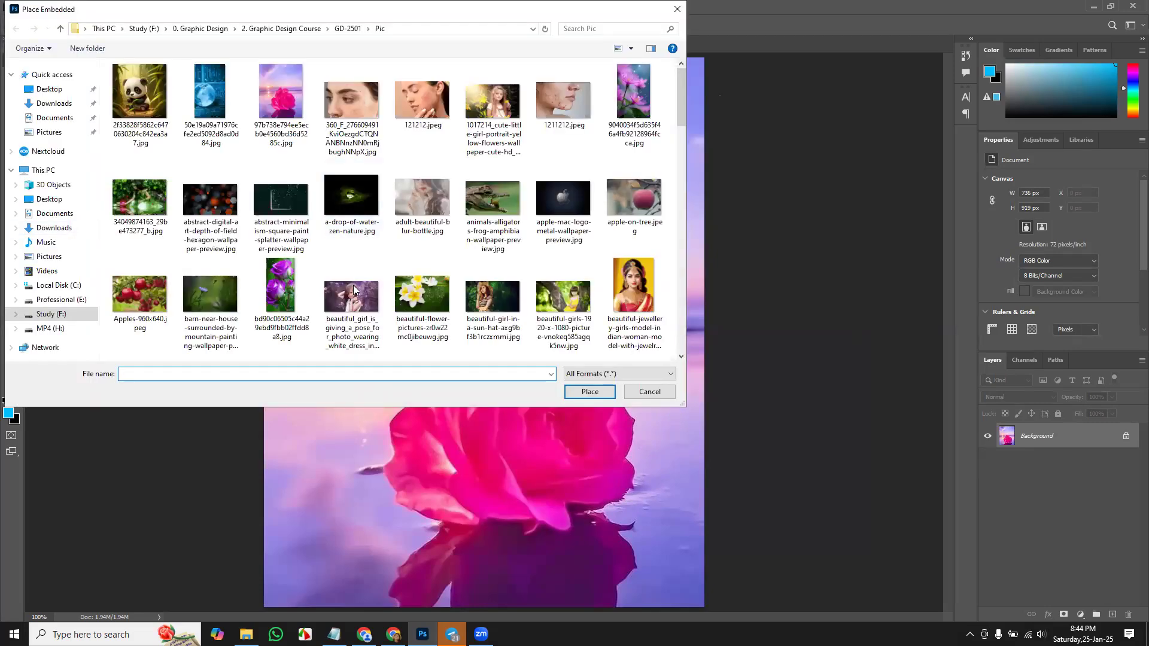
{"action": "left_click", "coordinate": [276, 298]}
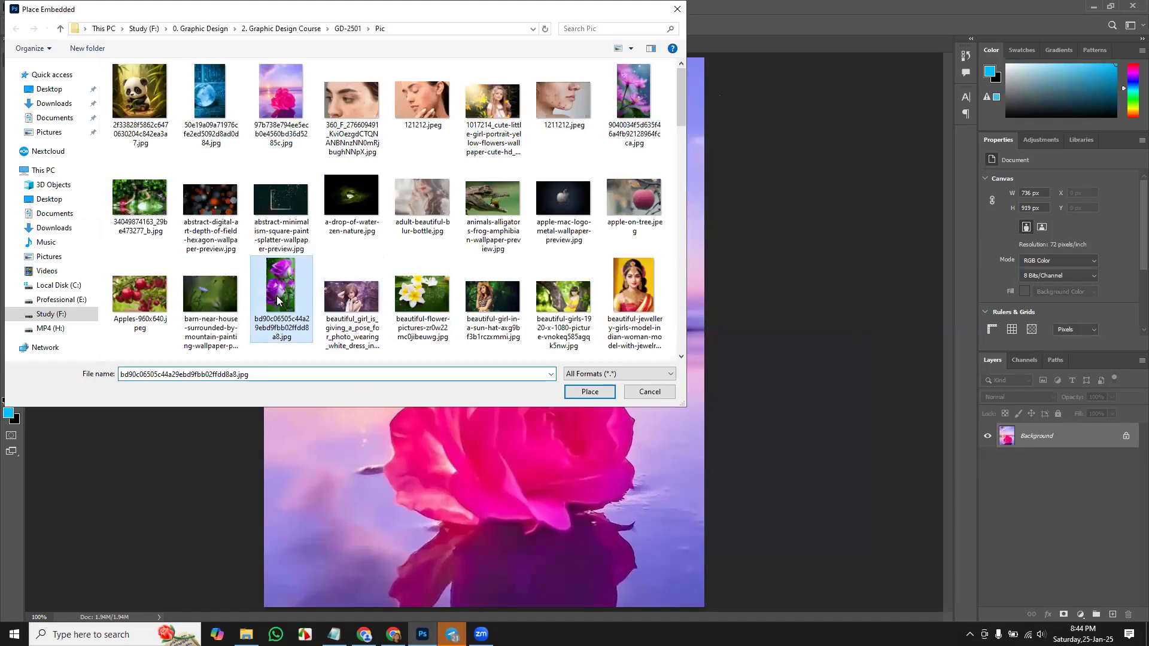
{"action": "double_click", "coordinate": [277, 296]}
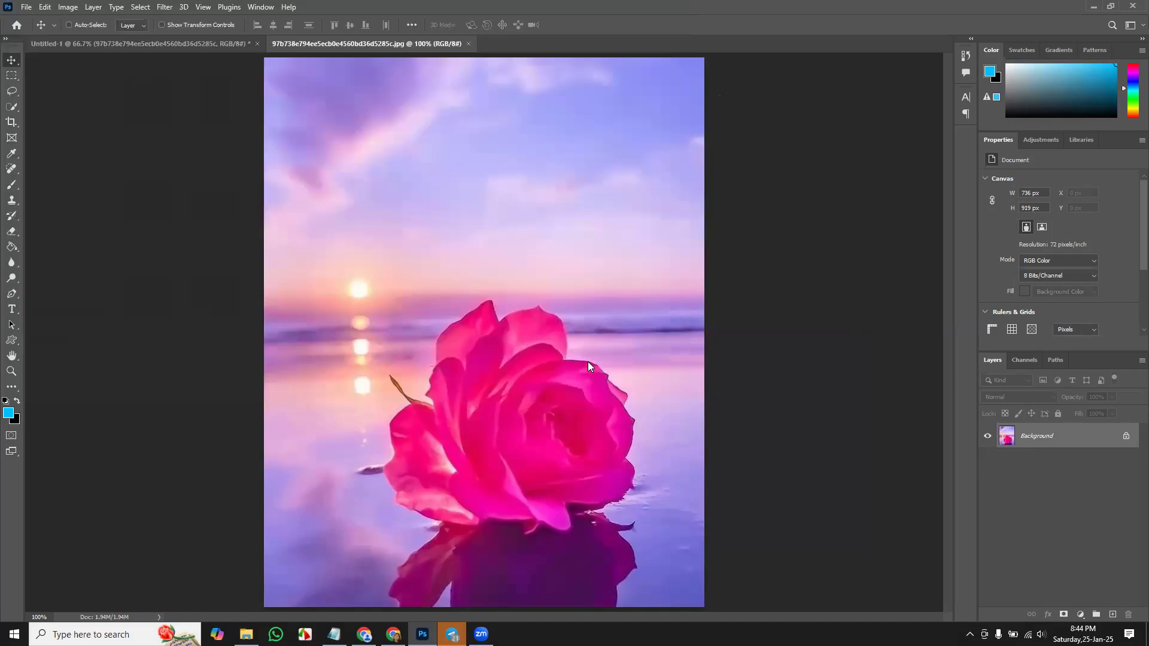
{"action": "left_click_drag", "start_coordinate": [632, 336], "coordinate": [705, 333]}
{"action": "left_click_drag", "start_coordinate": [338, 332], "coordinate": [258, 336]}
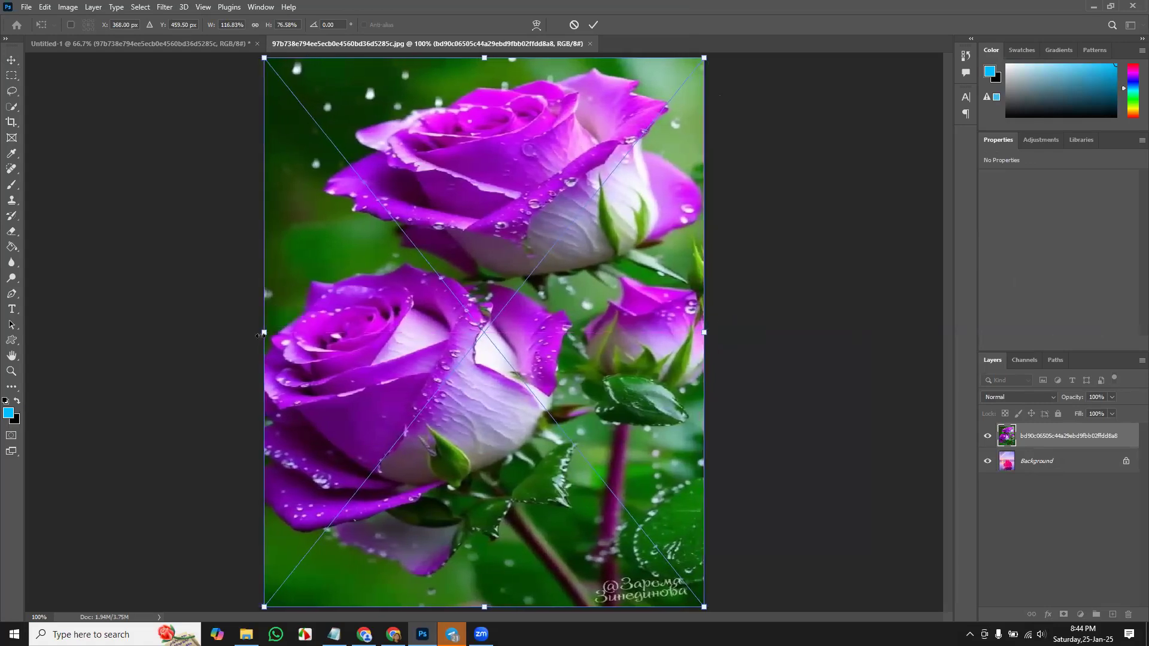
{"action": "key", "text": "Return"}
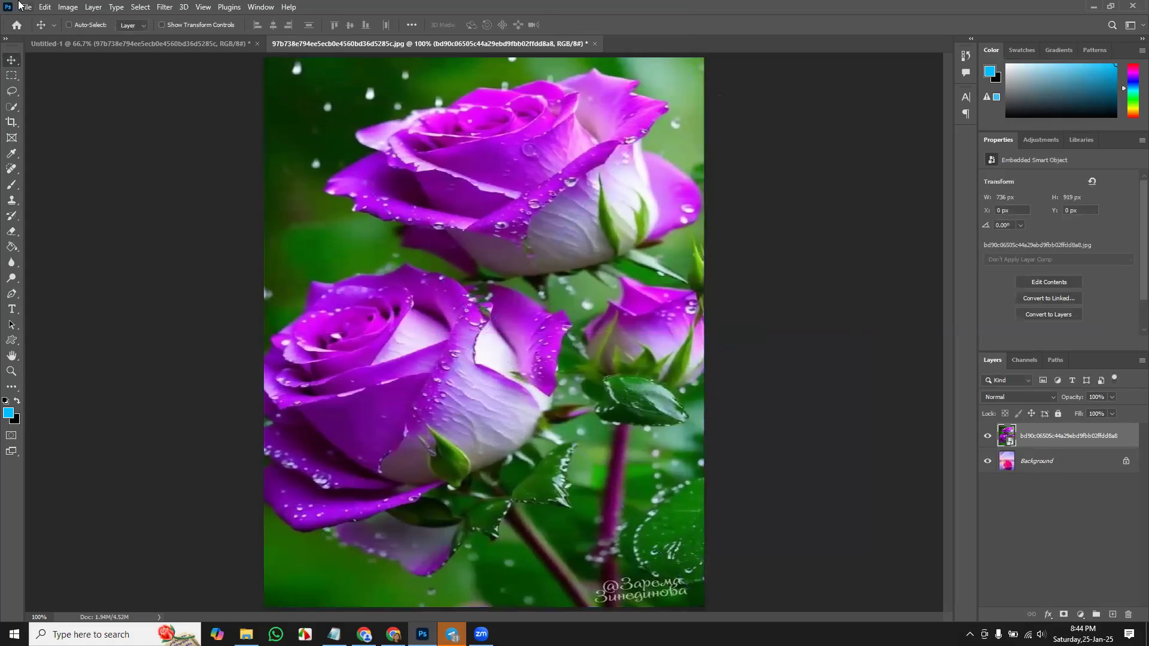
- Try to save the smart object contents with the purple rose layer, and delete that layer
{"action": "left_click", "coordinate": [23, 7]}
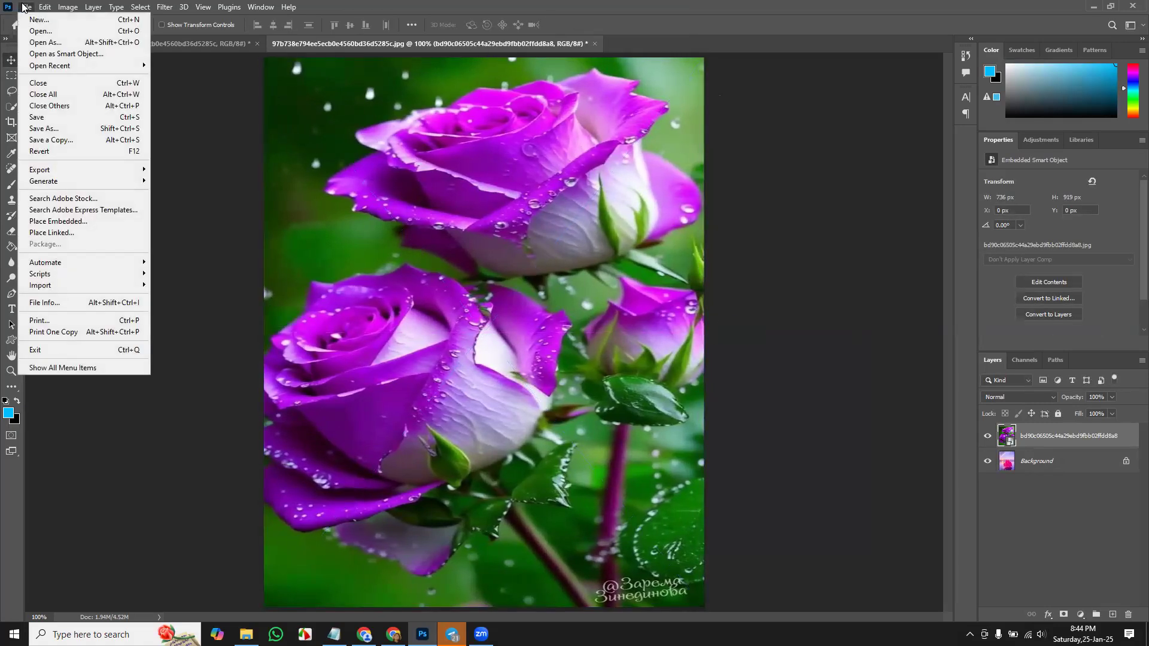
{"action": "left_click", "coordinate": [70, 123]}
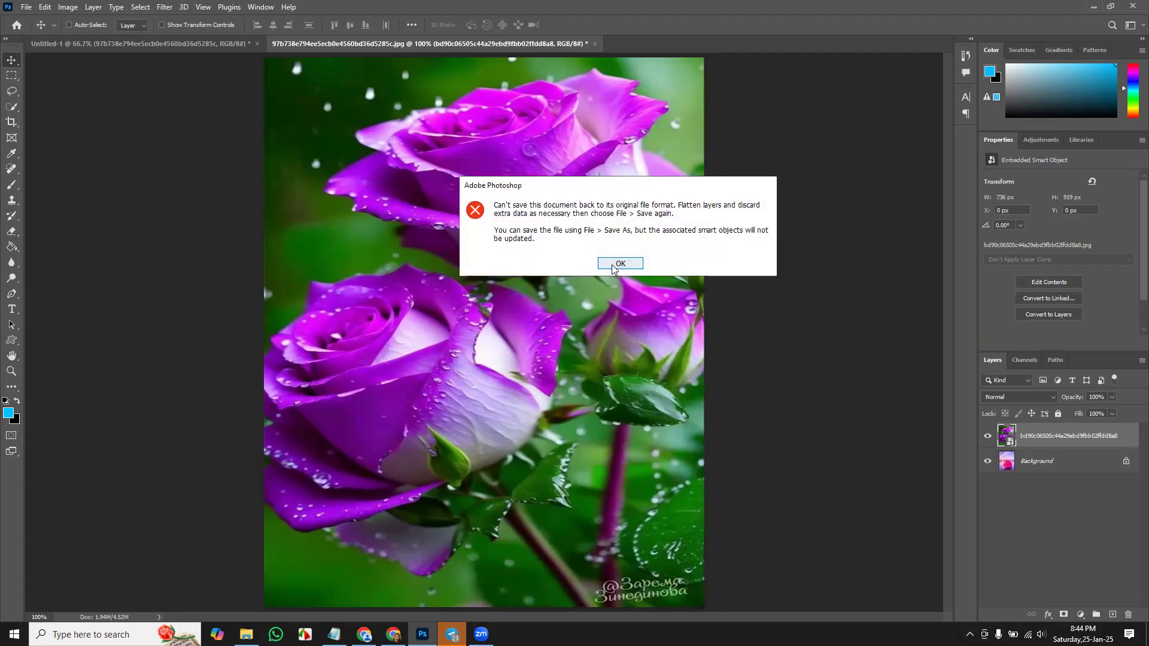
{"action": "left_click", "coordinate": [612, 265]}
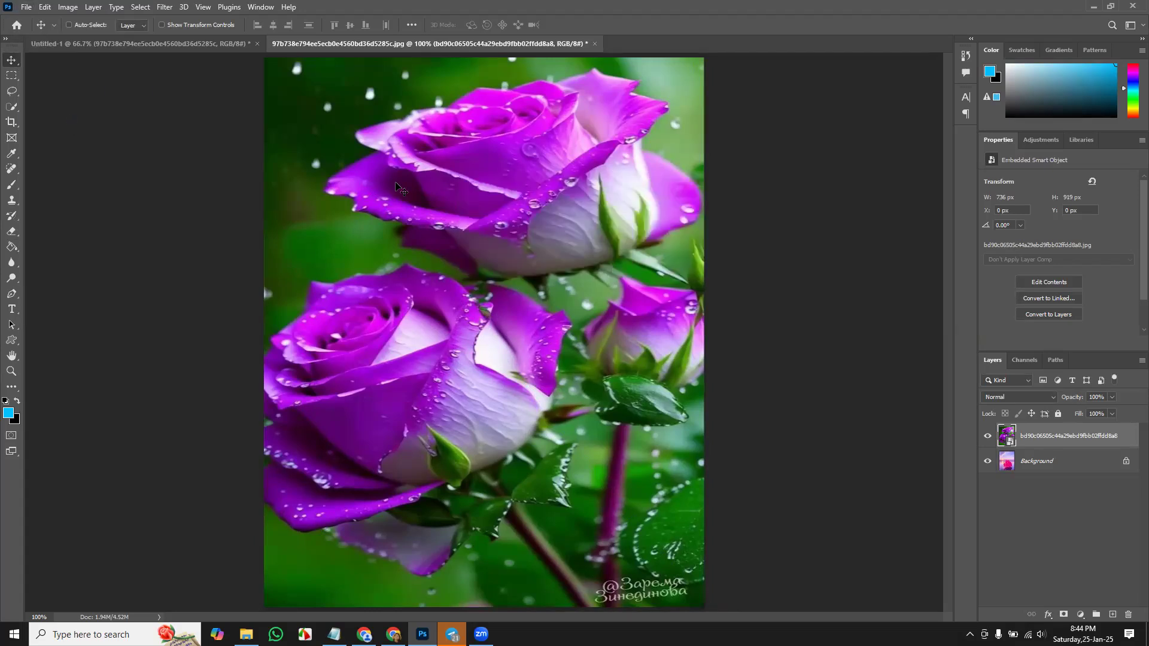
{"action": "left_click", "coordinate": [157, 49]}
{"action": "left_click", "coordinate": [340, 44]}
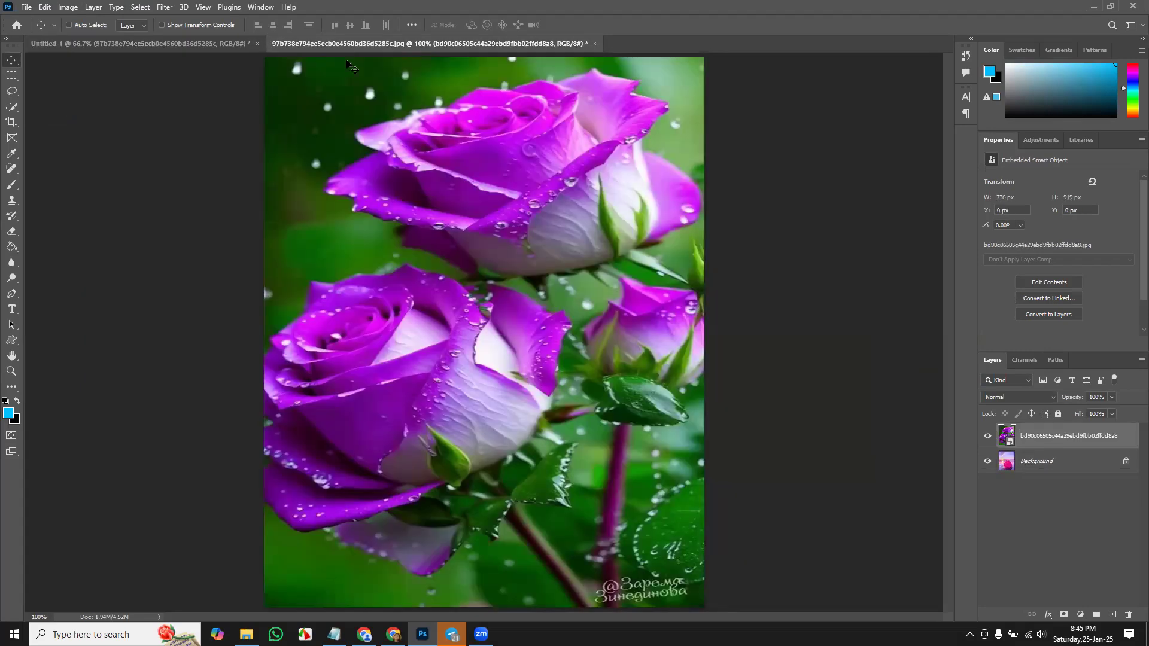
{"action": "key", "text": "ctrl+s"}
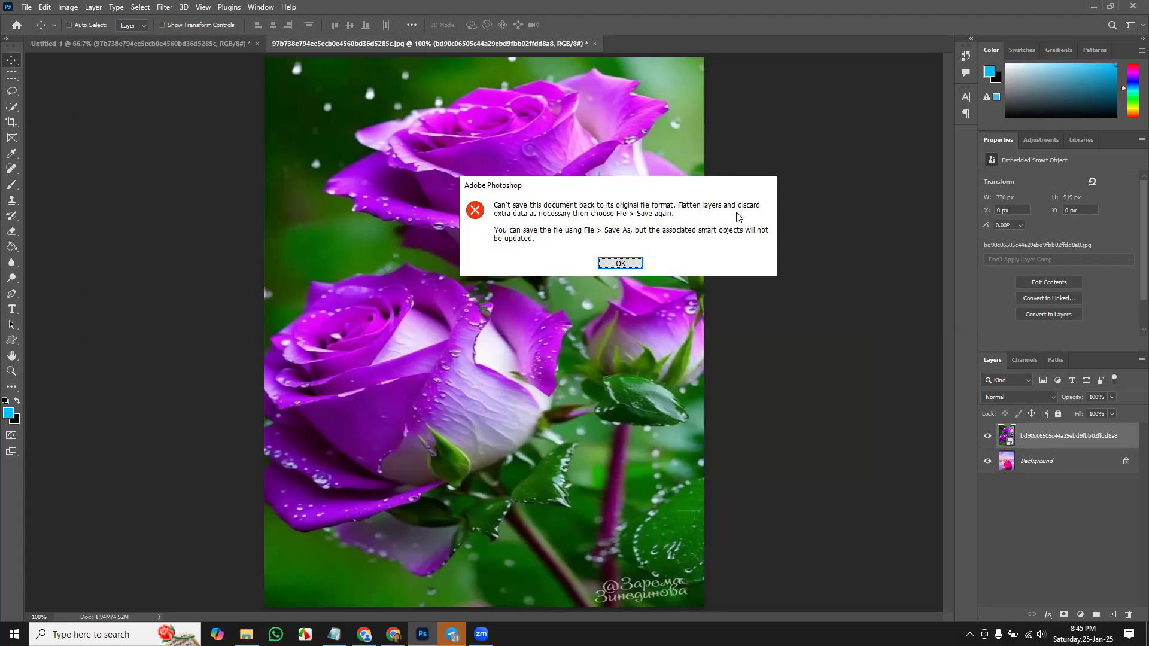
{"action": "left_click", "coordinate": [623, 265]}
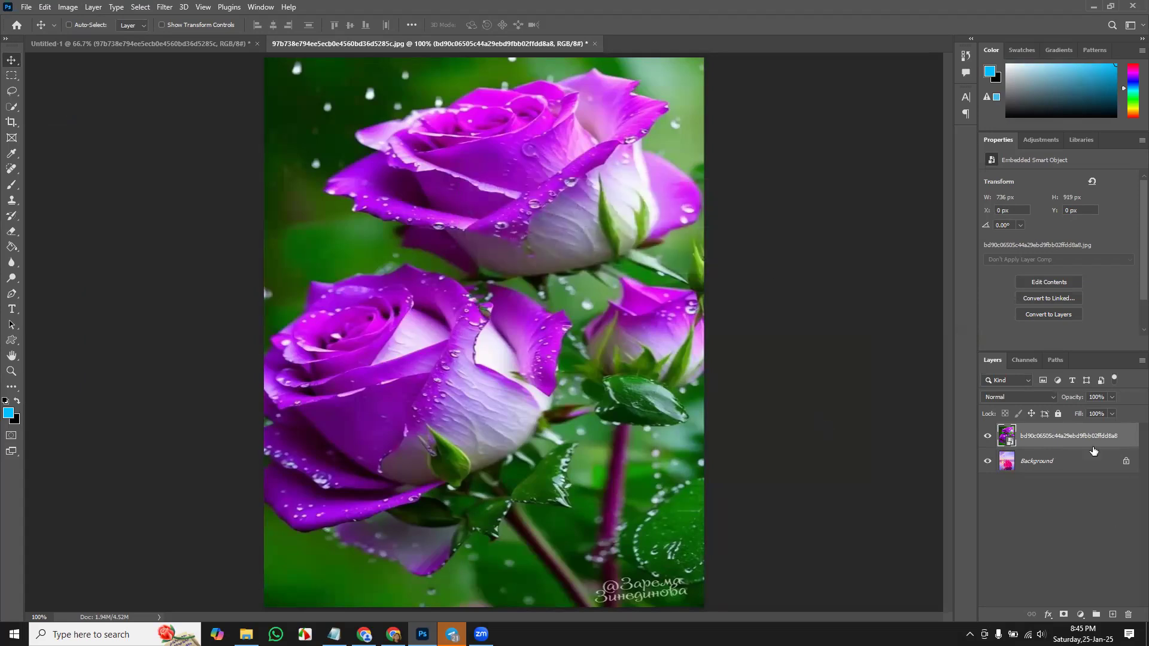
{"action": "key", "text": "Delete"}
{"action": "left_click", "coordinate": [26, 6]}
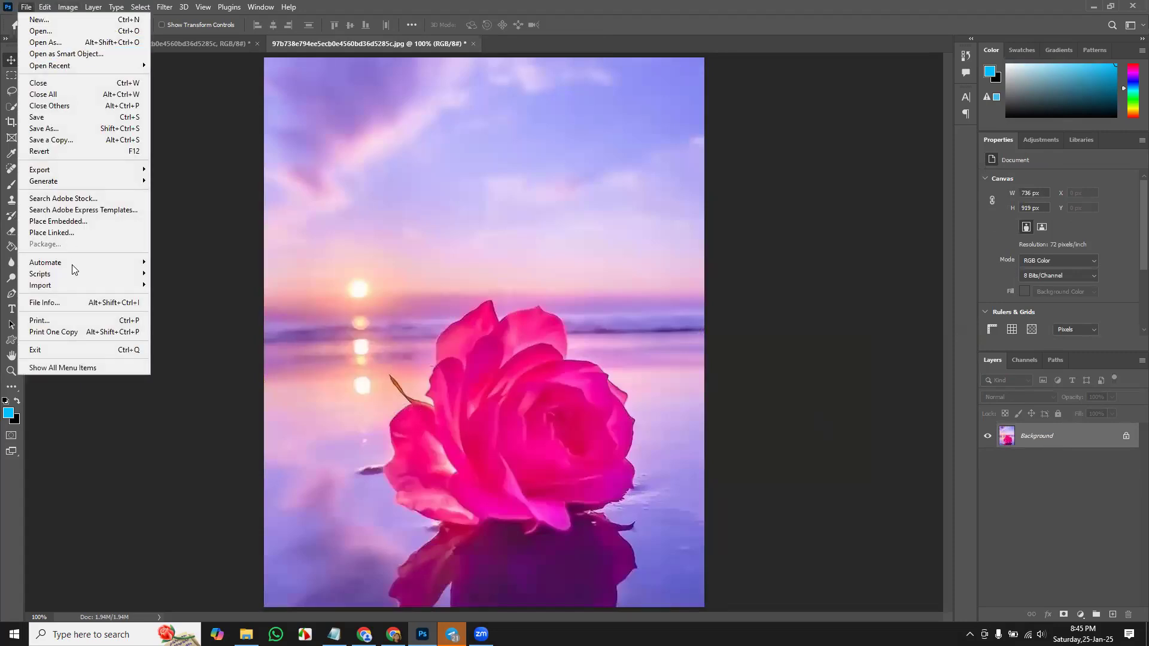
{"action": "left_click", "coordinate": [79, 221]}
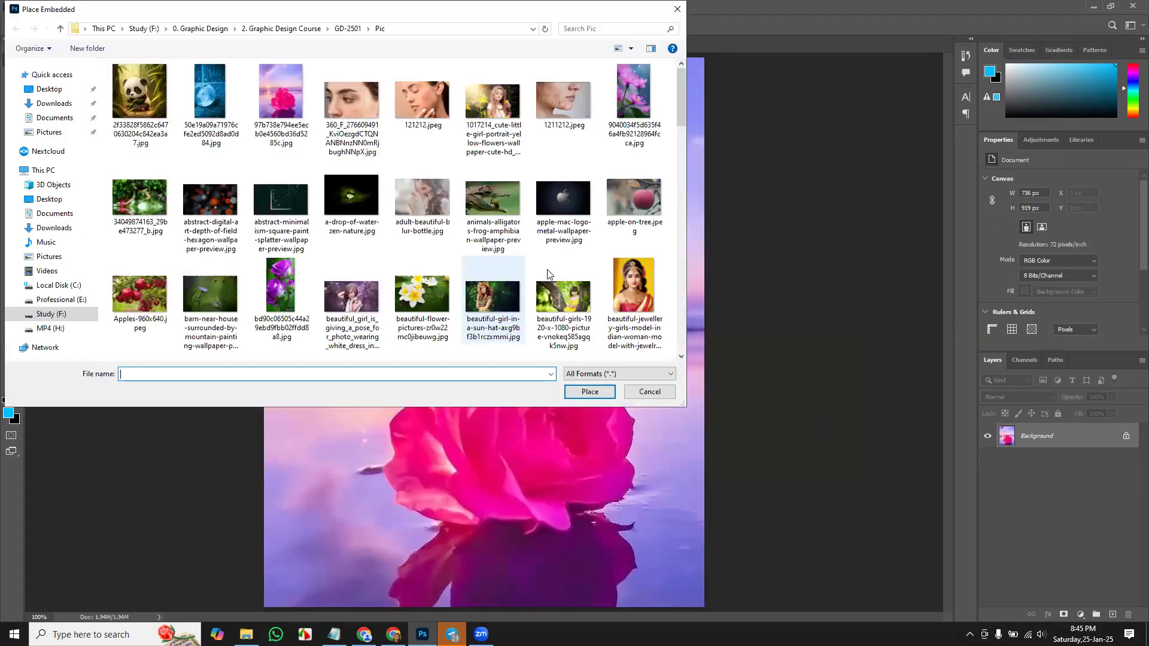
{"action": "double_click", "coordinate": [429, 299]}
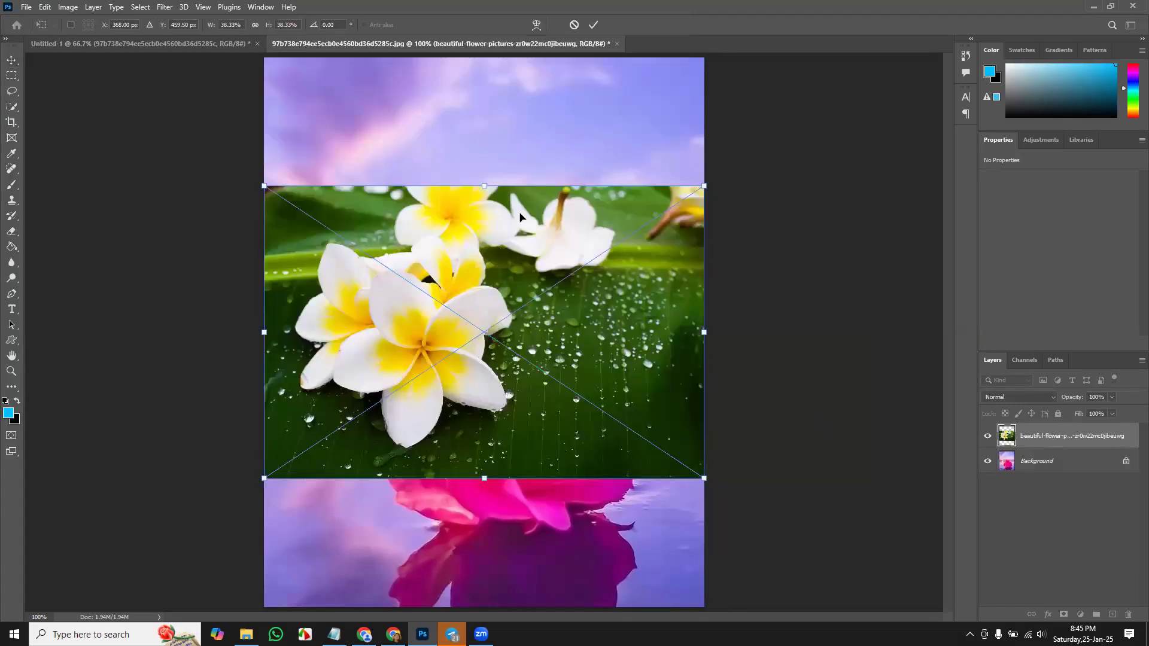
{"action": "left_click_drag", "start_coordinate": [481, 185], "coordinate": [488, 66]}
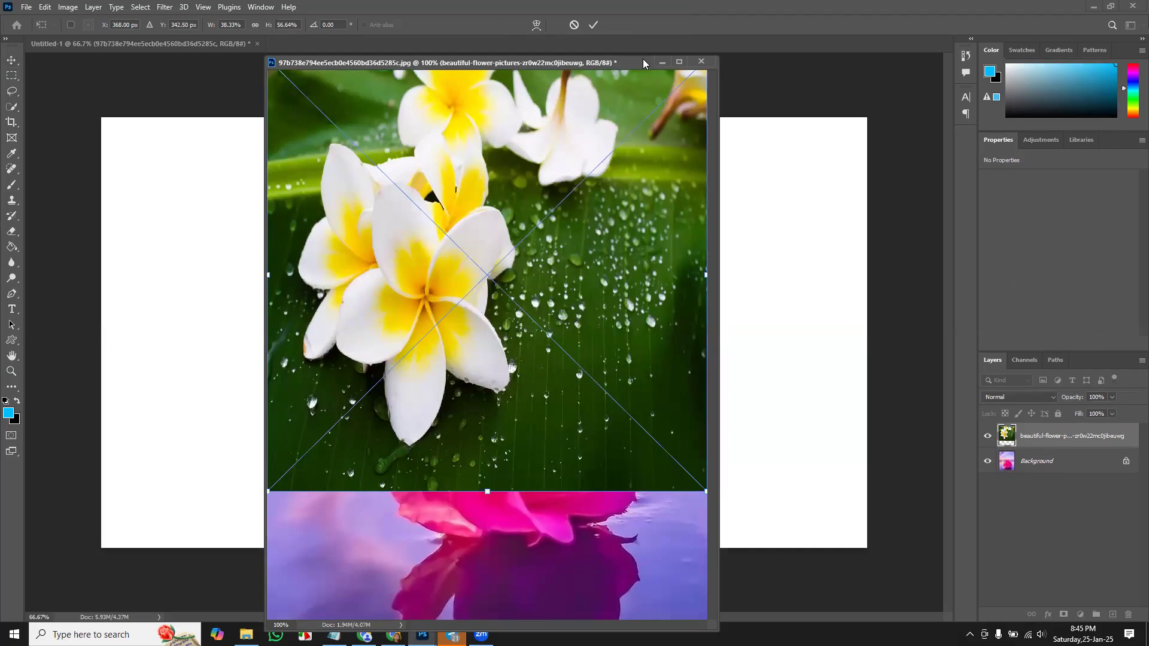
{"action": "left_click_drag", "start_coordinate": [558, 59], "coordinate": [563, 42]}
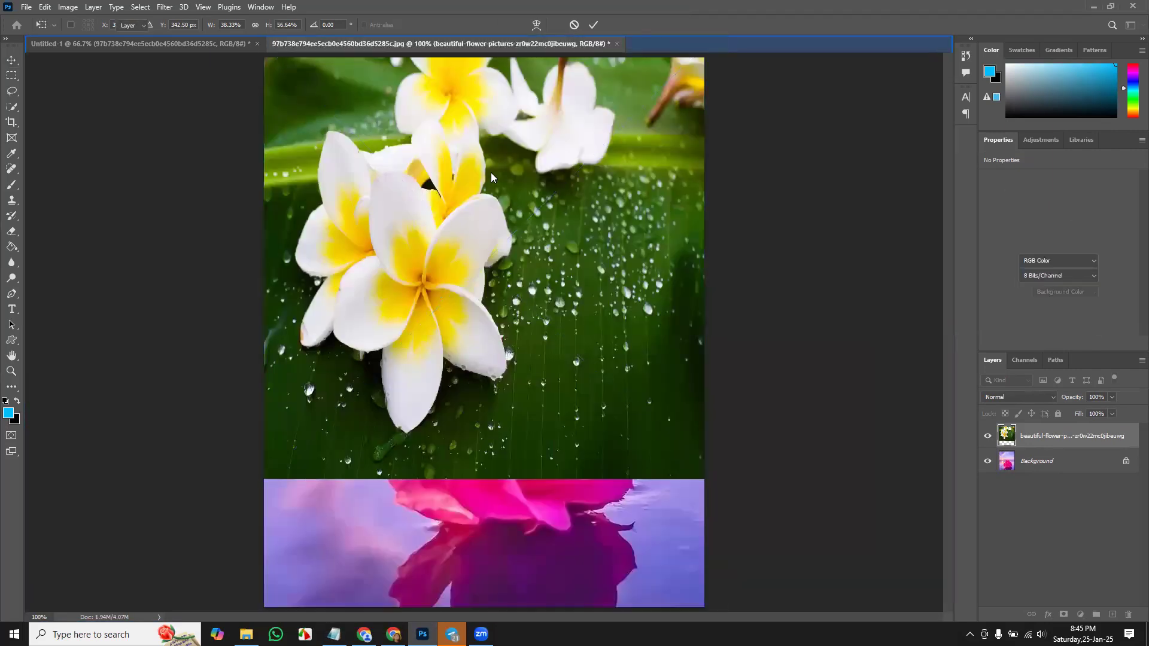
{"action": "key", "text": "Escape"}
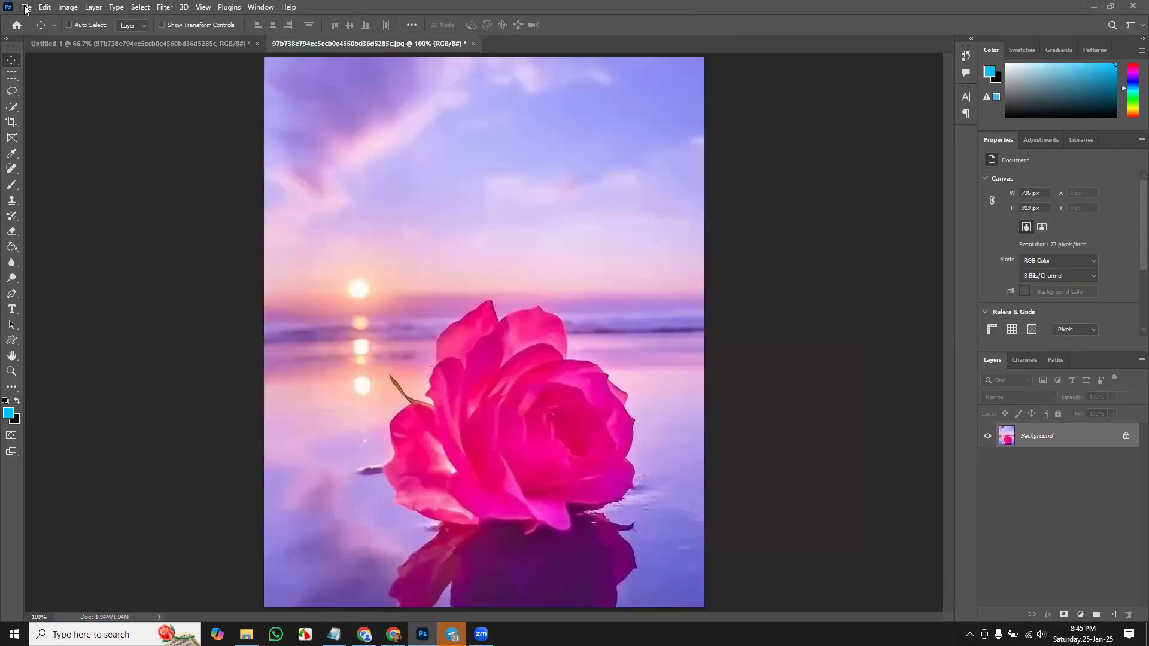
- Place the embedded image beautiful-flower-pictures-zr0w22mc0jibeuwg.jpg in the smart object contents and stretch its height to about 929 px to cover the canvas
{"action": "left_click", "coordinate": [26, 8]}
{"action": "left_click", "coordinate": [81, 223]}
{"action": "double_click", "coordinate": [427, 295]}
{"action": "left_click_drag", "start_coordinate": [479, 186], "coordinate": [481, 54]}
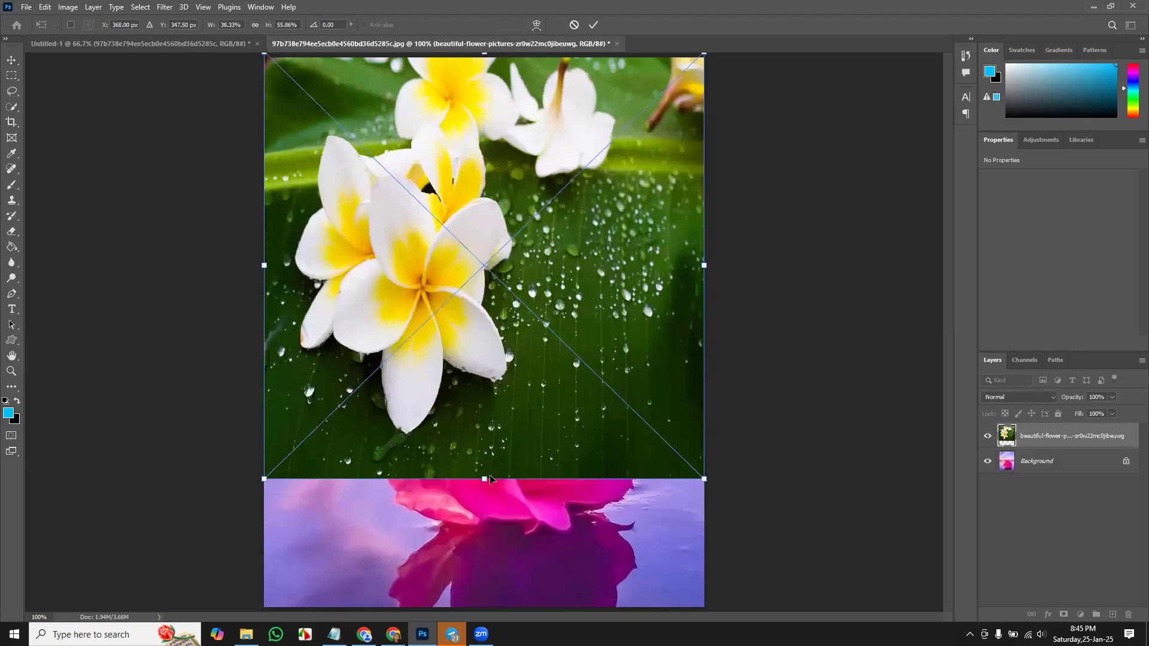
{"action": "key", "text": "ctrl+minus"}
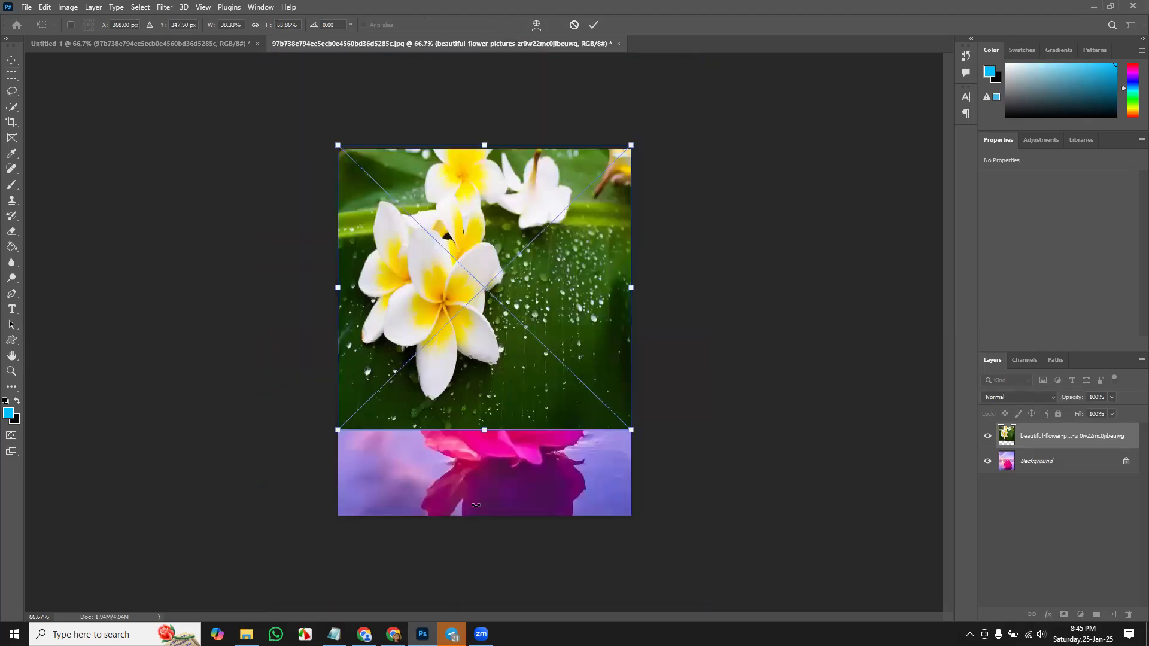
{"action": "left_click_drag", "start_coordinate": [484, 428], "coordinate": [486, 516]}
{"action": "key", "text": "Return"}
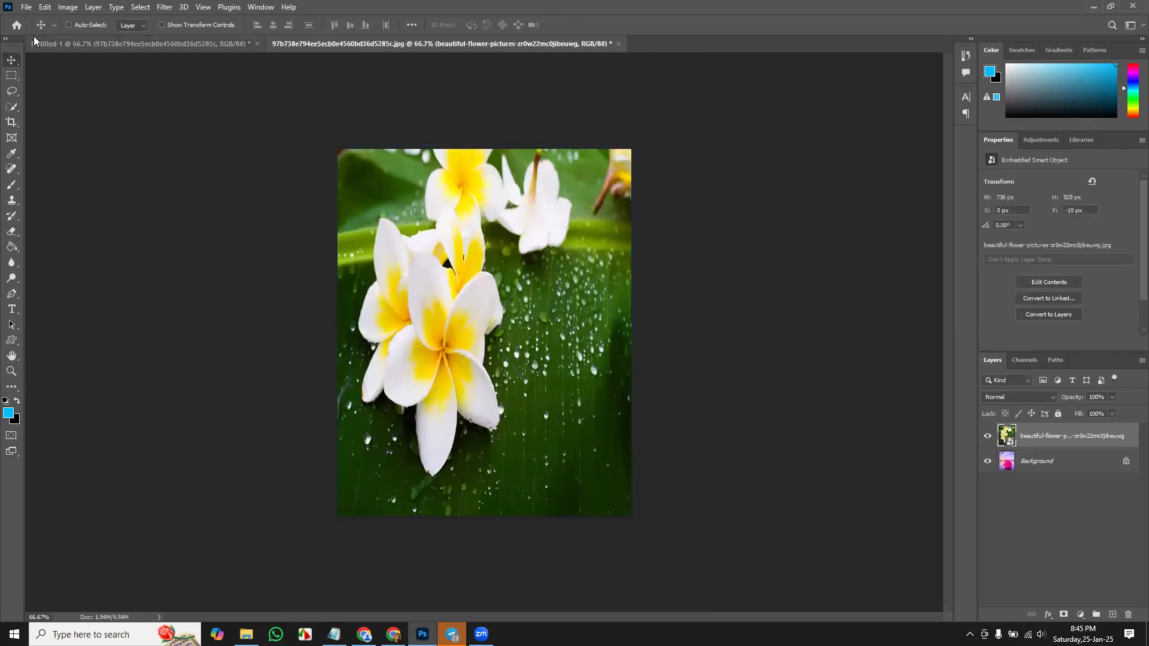
- Try to save the smart object contents with the placed white flower image
{"action": "left_click", "coordinate": [26, 7]}
{"action": "left_click", "coordinate": [37, 117]}
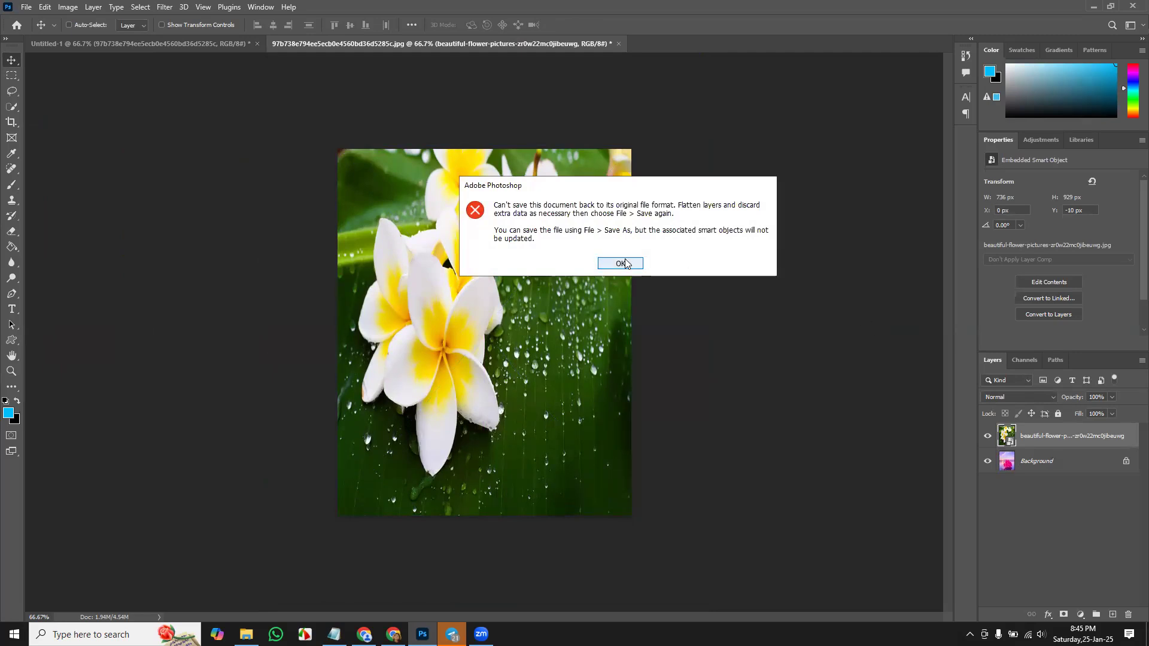
{"action": "left_click", "coordinate": [637, 264]}
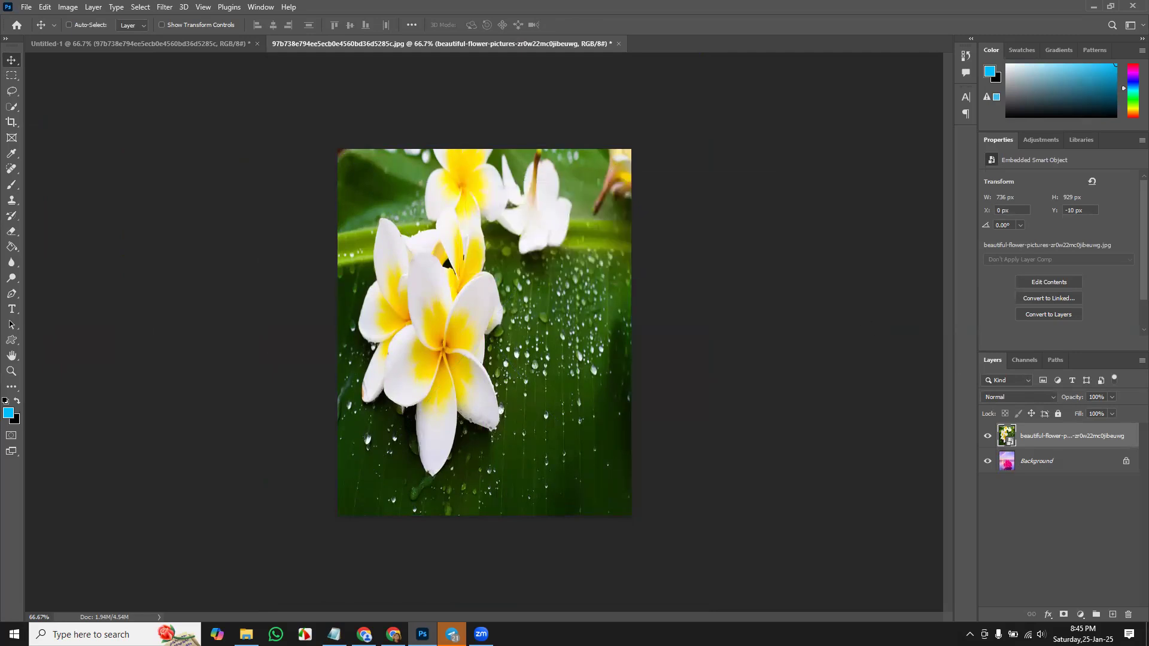
- Rasterize the white flower layer and try to save the smart object contents again
{"action": "right_click", "coordinate": [1054, 435]}
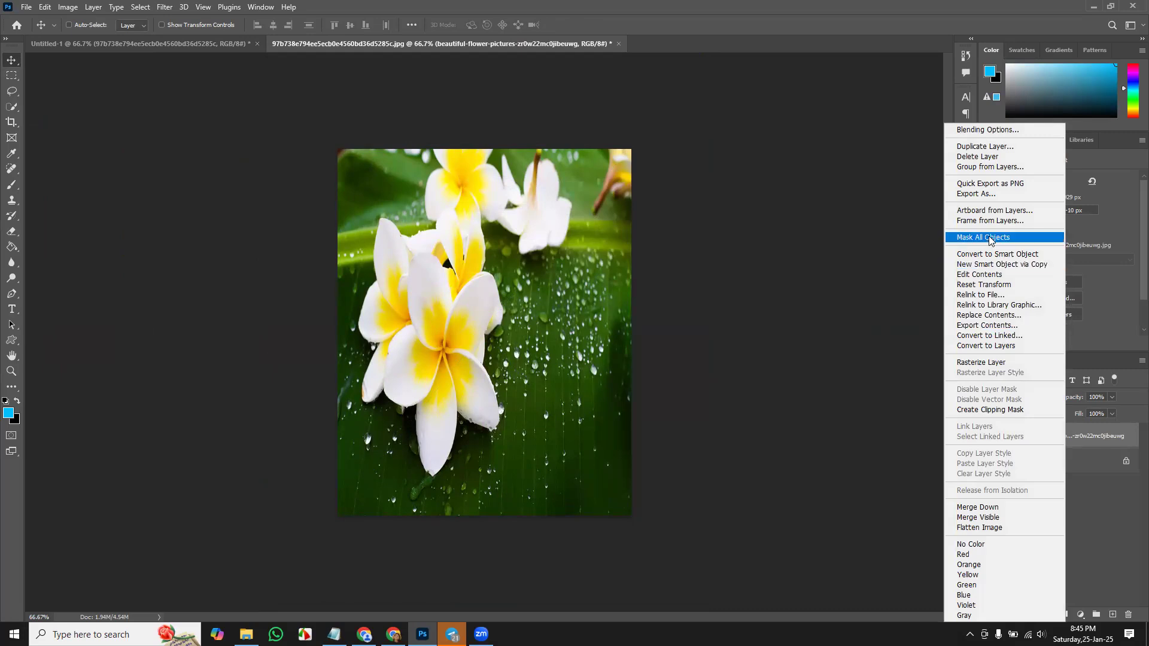
{"action": "left_click", "coordinate": [1004, 363]}
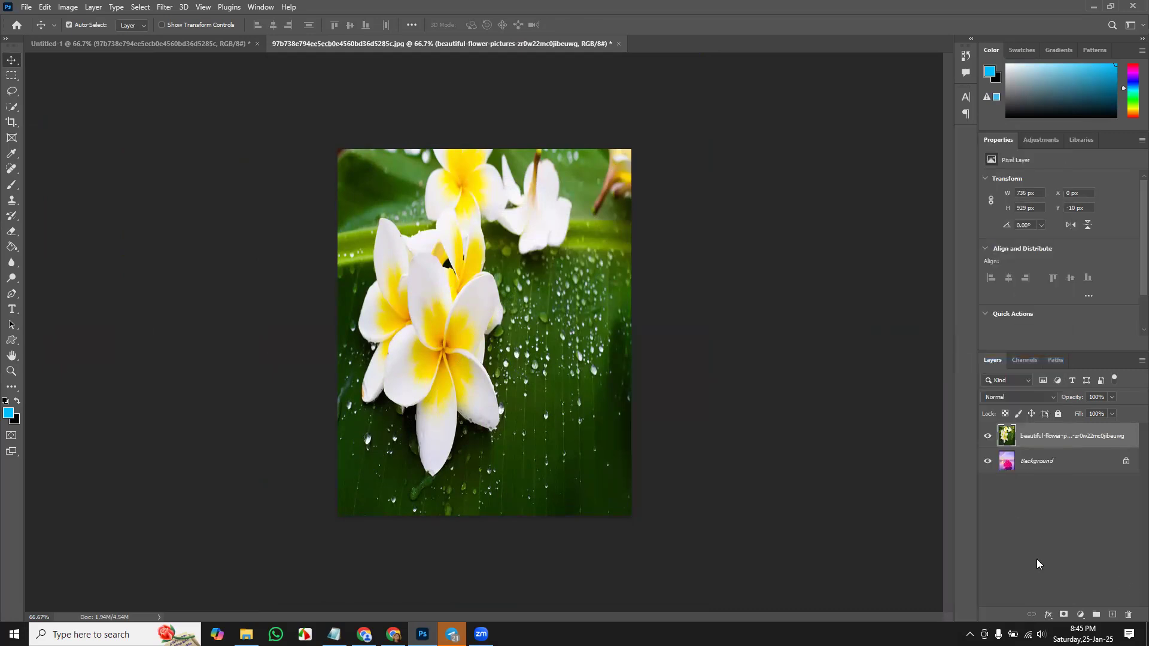
{"action": "key", "text": "ctrl+s"}
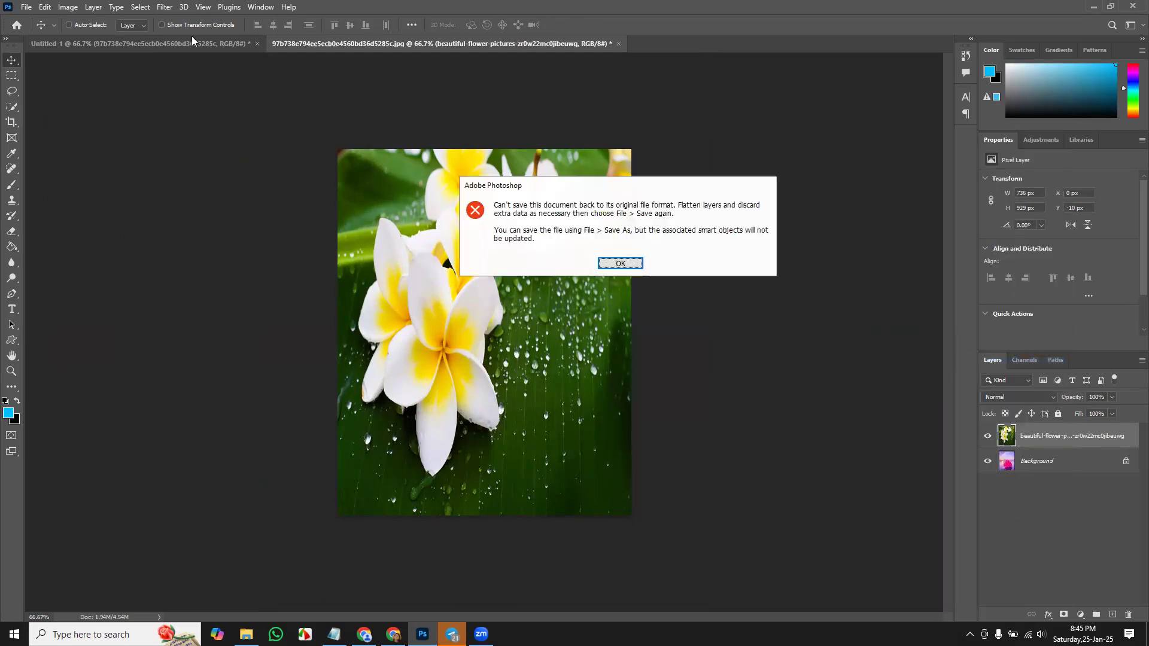
{"action": "left_click", "coordinate": [631, 266]}
{"action": "left_click", "coordinate": [27, 6]}
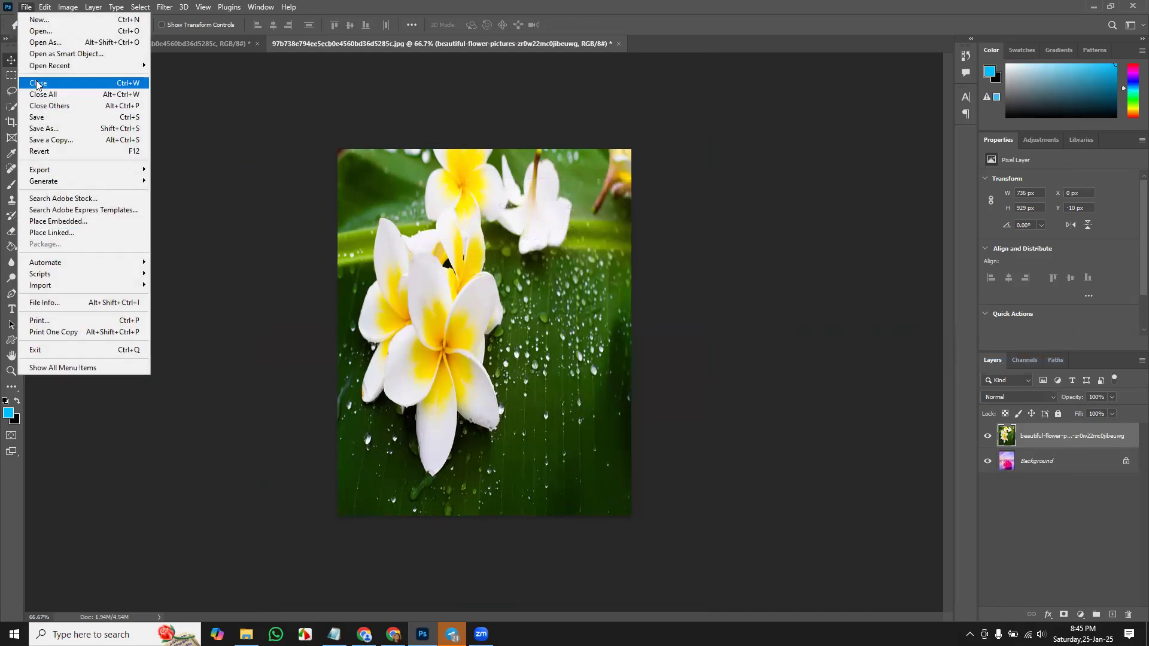
{"action": "left_click", "coordinate": [47, 119]}
{"action": "left_click", "coordinate": [620, 263]}
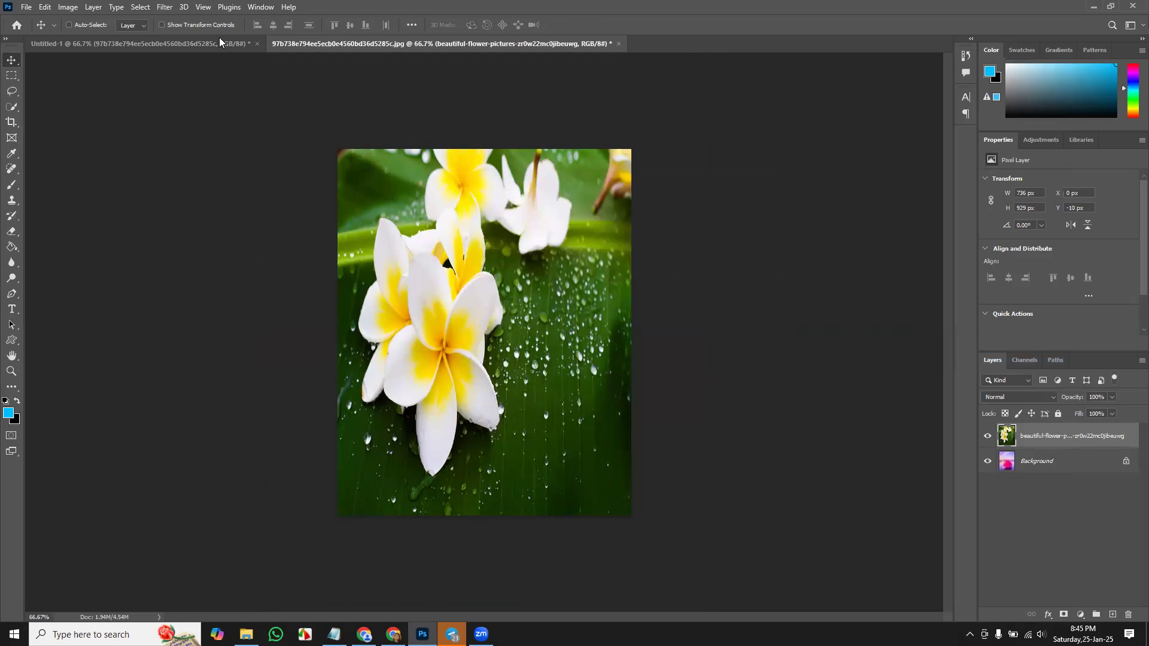
- Close the smart object contents document without saving its changes
{"action": "left_click", "coordinate": [209, 43]}
{"action": "left_click", "coordinate": [402, 43]}
{"action": "left_click", "coordinate": [619, 44]}
{"action": "left_click", "coordinate": [570, 244]}
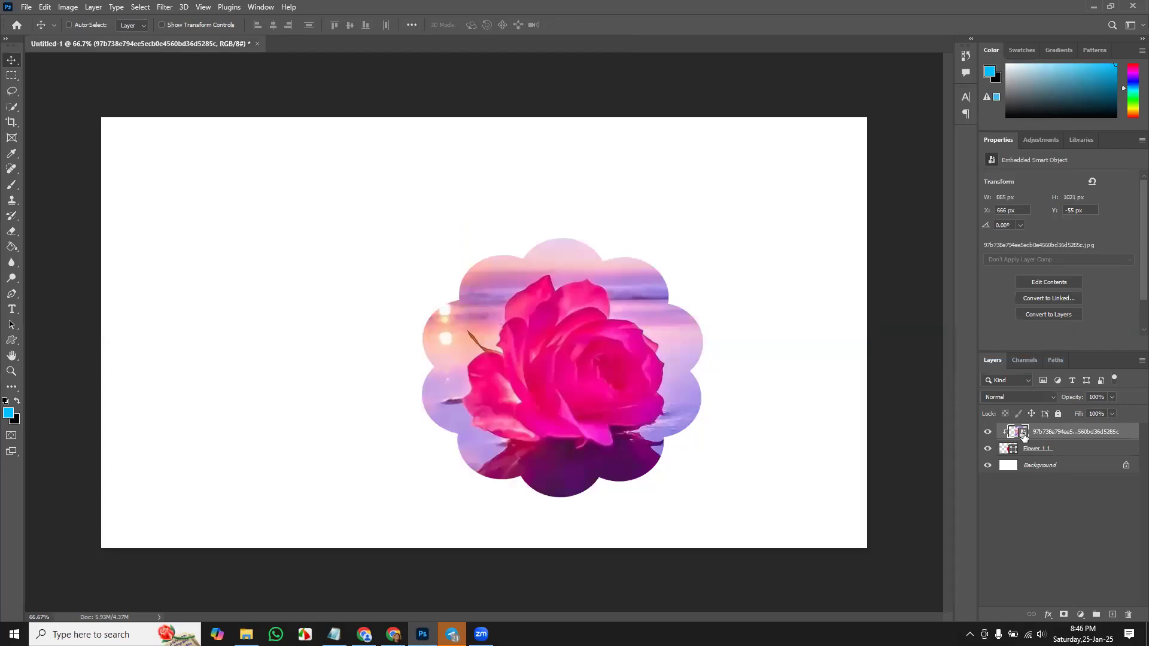
- Reopen the rose smart object's contents and draw a red rectangle about 791 by 1047 px covering the whole canvas
{"action": "double_click", "coordinate": [1023, 436]}
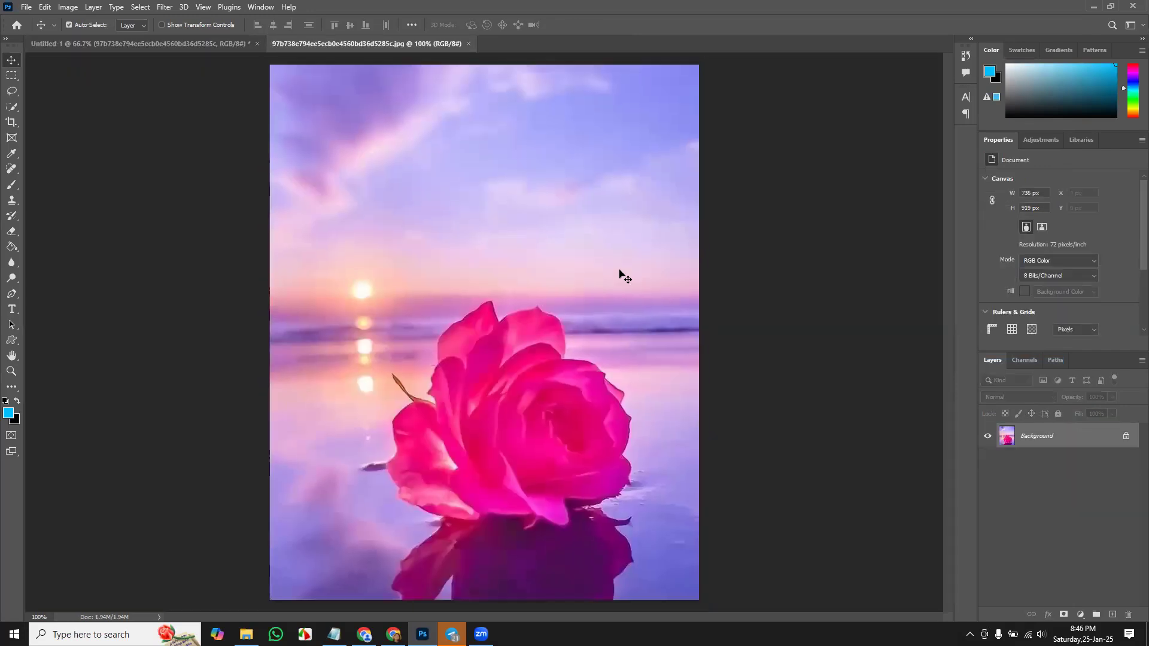
{"action": "key", "text": "ctrl+minus"}
{"action": "left_click", "coordinate": [26, 7]}
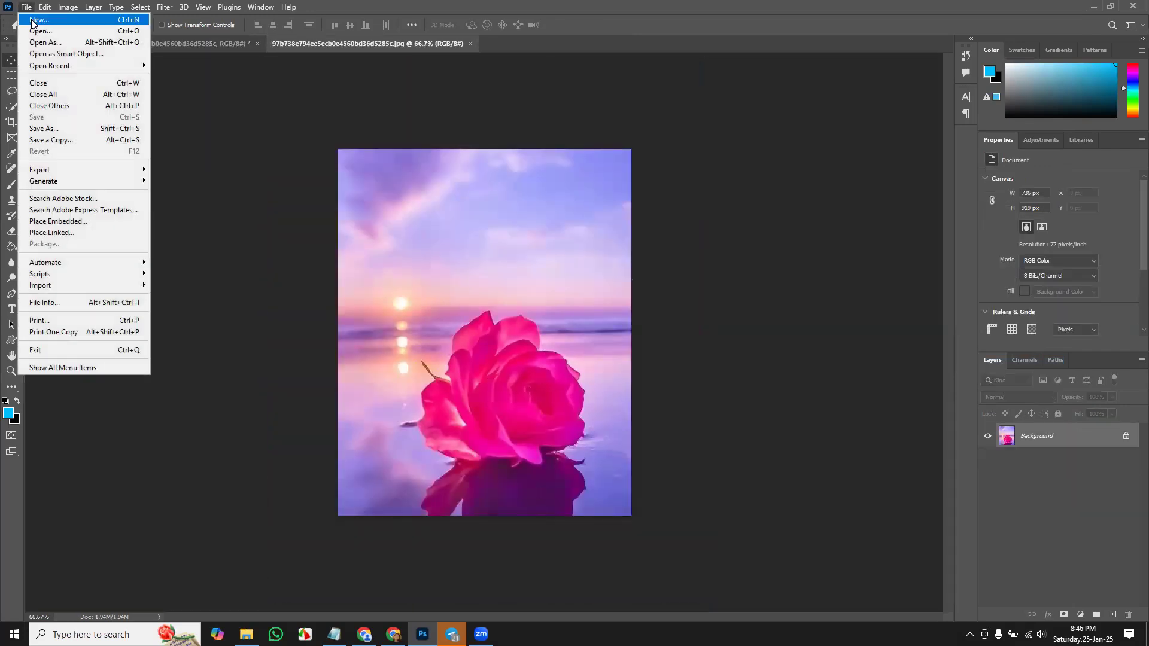
{"action": "right_click", "coordinate": [11, 341]}
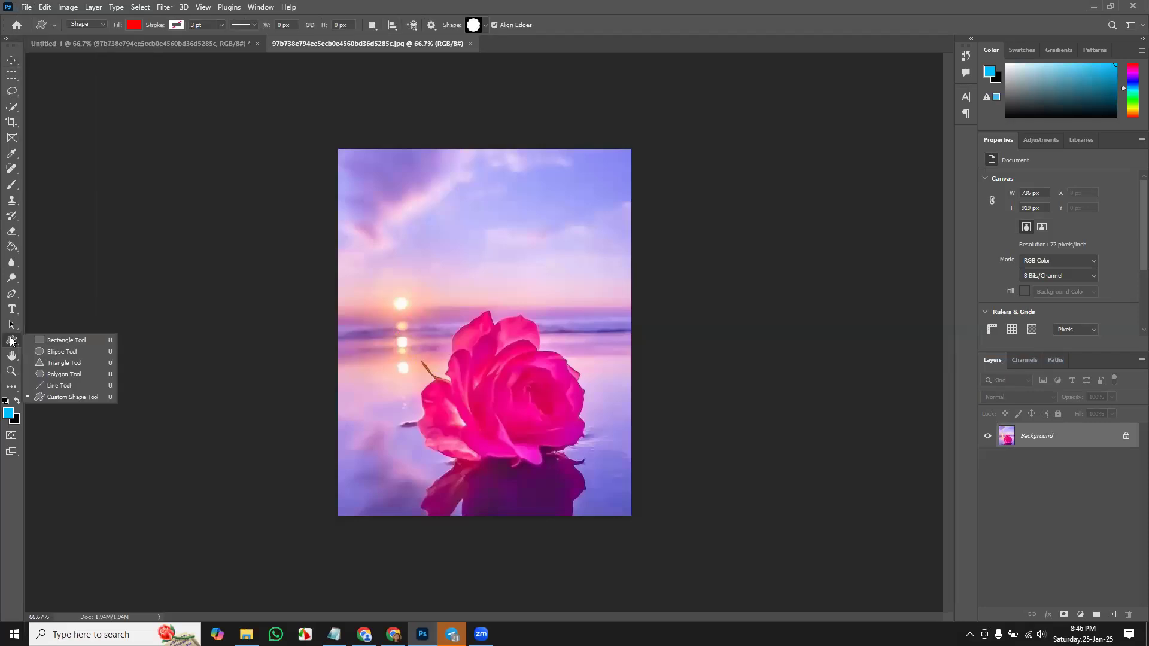
{"action": "left_click", "coordinate": [50, 339]}
{"action": "left_click_drag", "start_coordinate": [332, 131], "coordinate": [653, 554]}
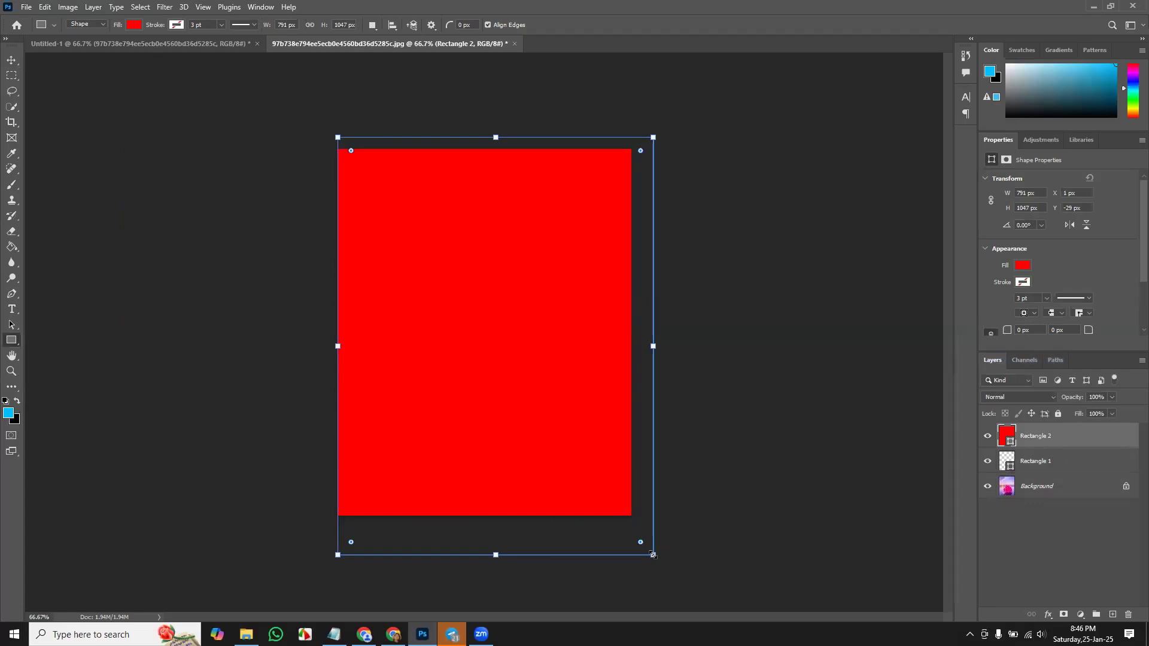
{"action": "key", "text": "Return"}
- Try to save the smart object contents with the red rectangle and close them without saving
{"action": "key", "text": "ctrl+s"}
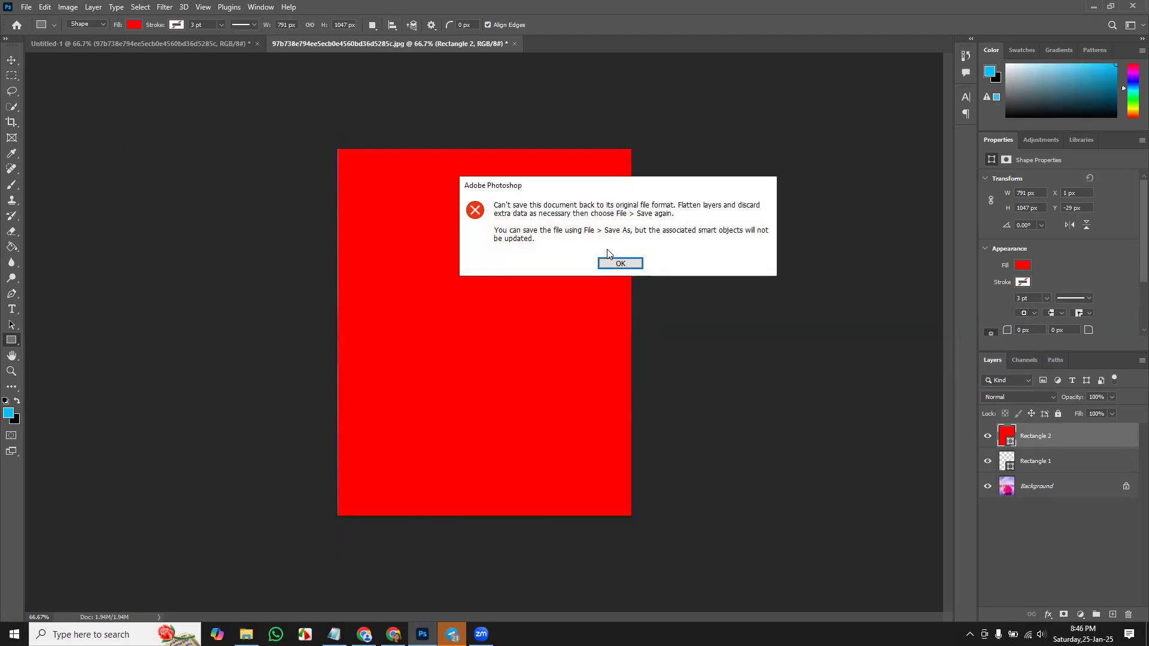
{"action": "left_click", "coordinate": [620, 263]}
{"action": "left_click", "coordinate": [514, 44]}
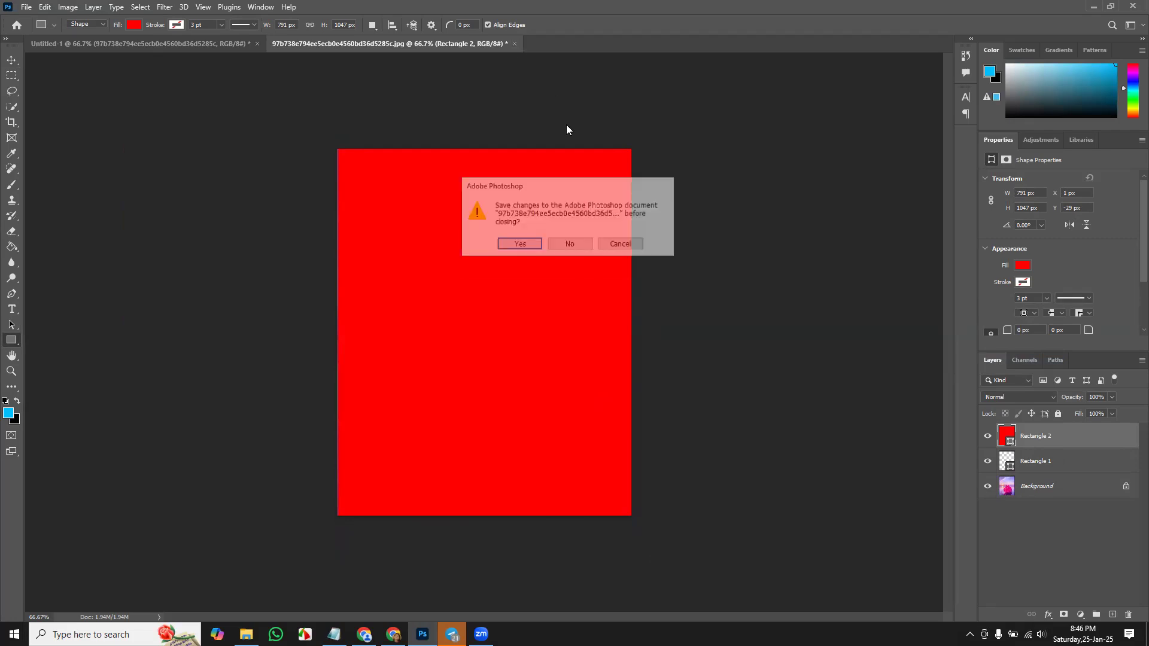
{"action": "left_click", "coordinate": [573, 247]}
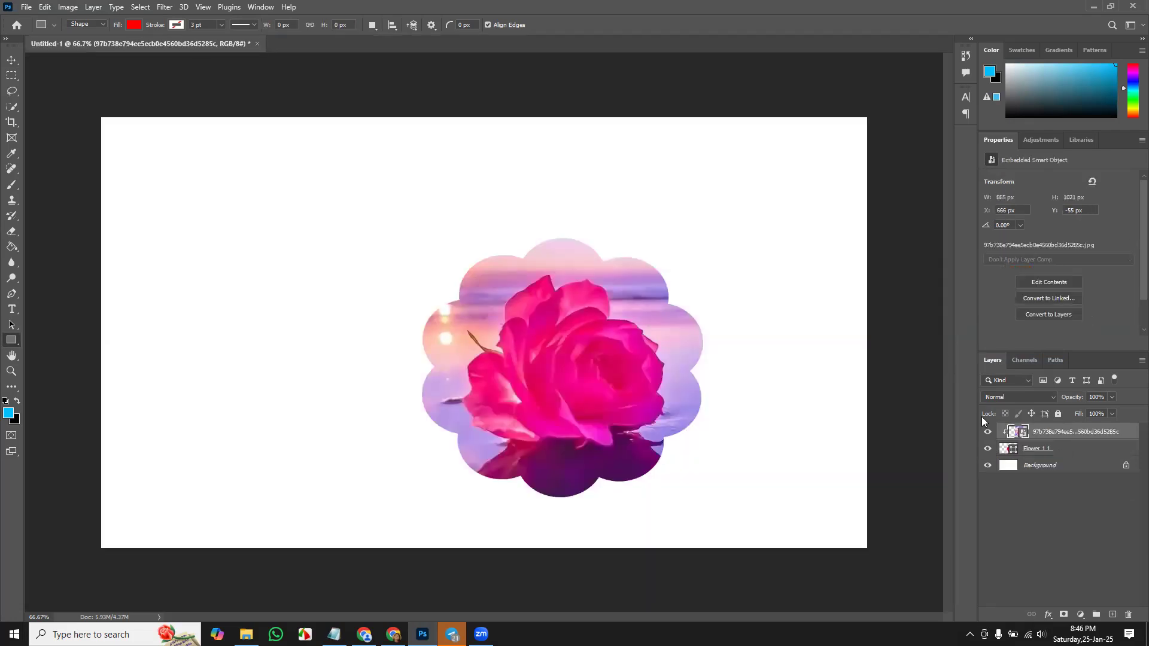
- Replace the rose layer with the embedded white flower image beautiful-flower-pictures, scaled to about 1005 by 670 px and clipped to the flower shape
{"action": "key", "text": "Delete"}
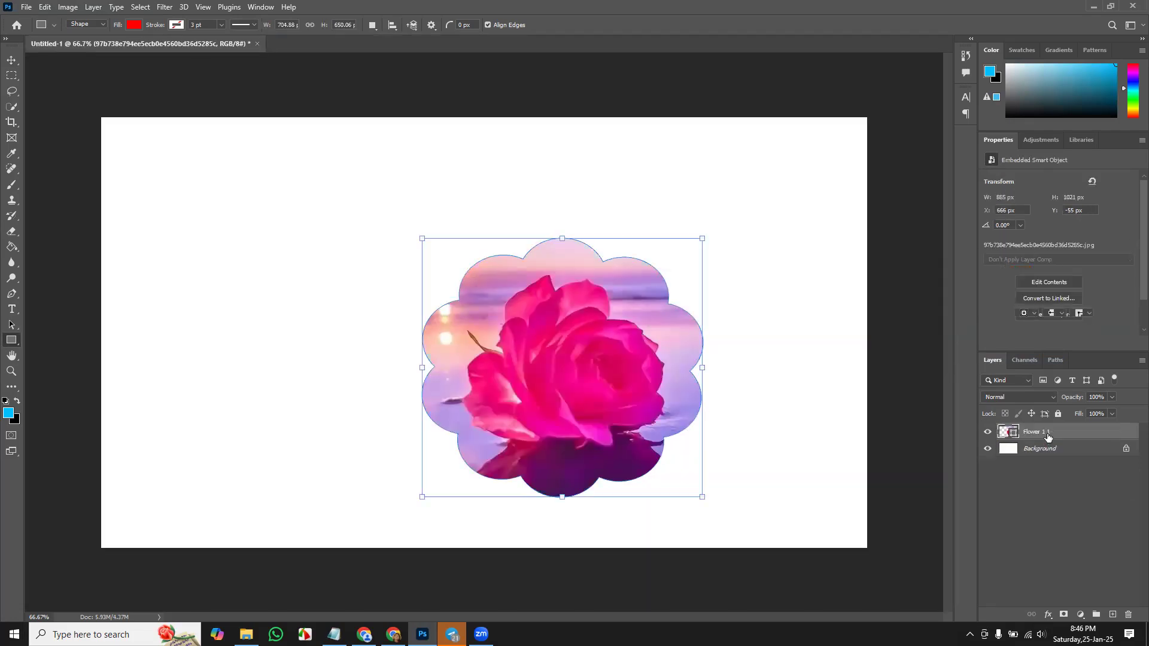
{"action": "left_click", "coordinate": [31, 8]}
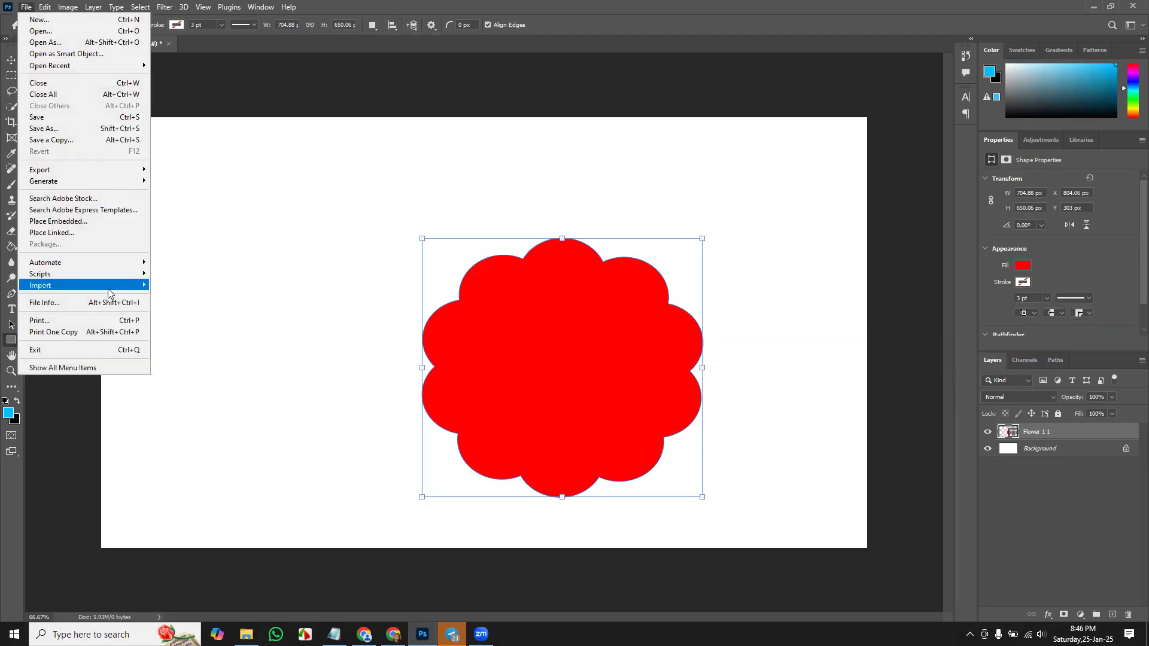
{"action": "left_click", "coordinate": [90, 223]}
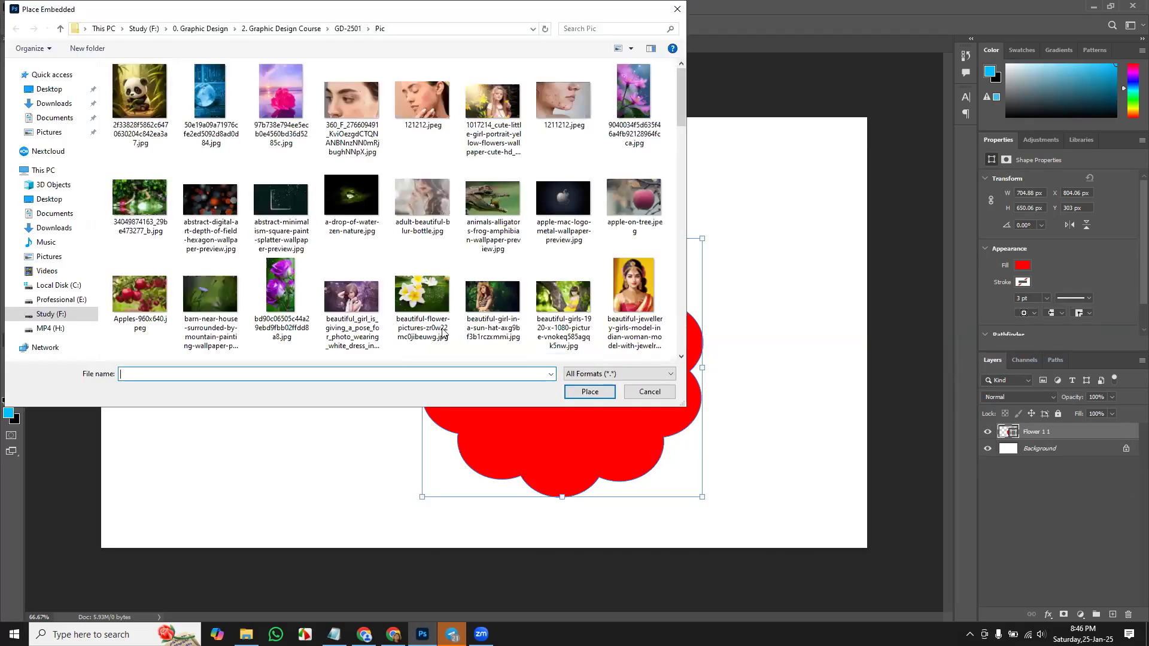
{"action": "double_click", "coordinate": [429, 296]}
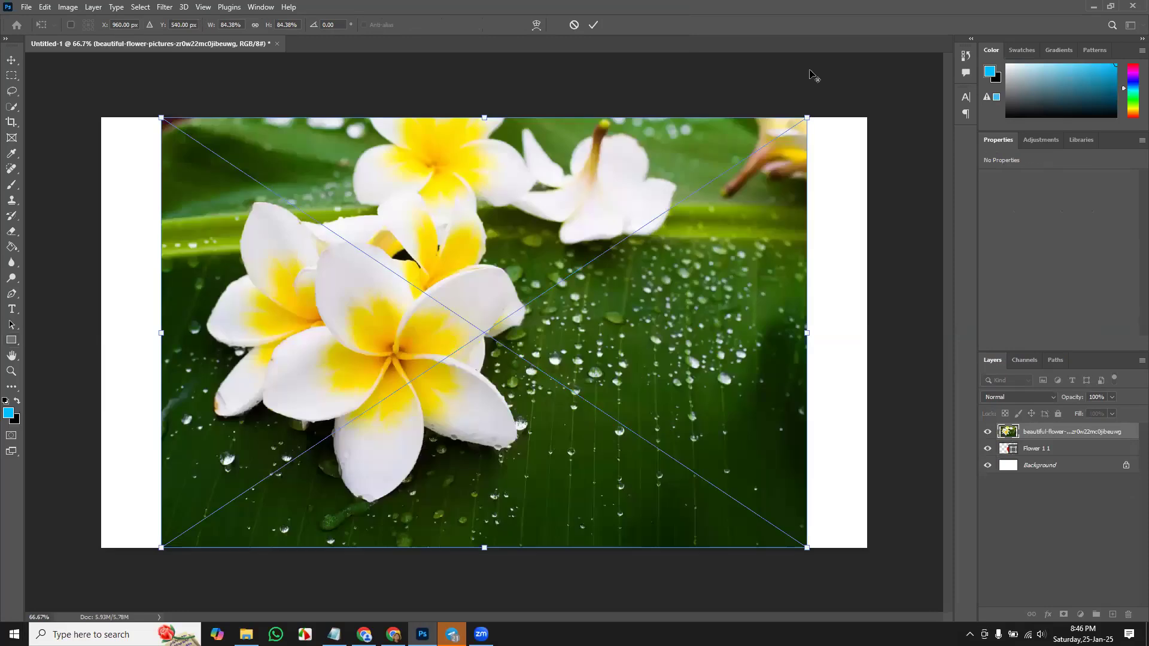
{"action": "left_click_drag", "start_coordinate": [808, 117], "coordinate": [700, 230]}
{"action": "left_click_drag", "start_coordinate": [583, 352], "coordinate": [660, 374]}
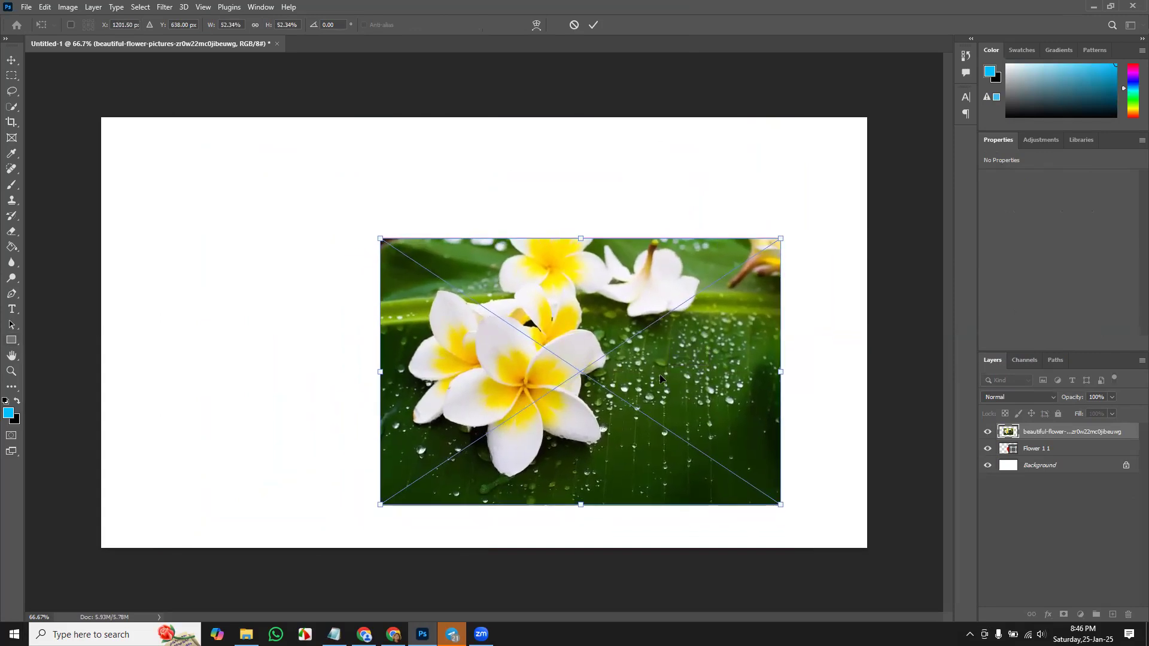
{"action": "key", "text": "Return"}
{"action": "right_click", "coordinate": [1081, 436]}
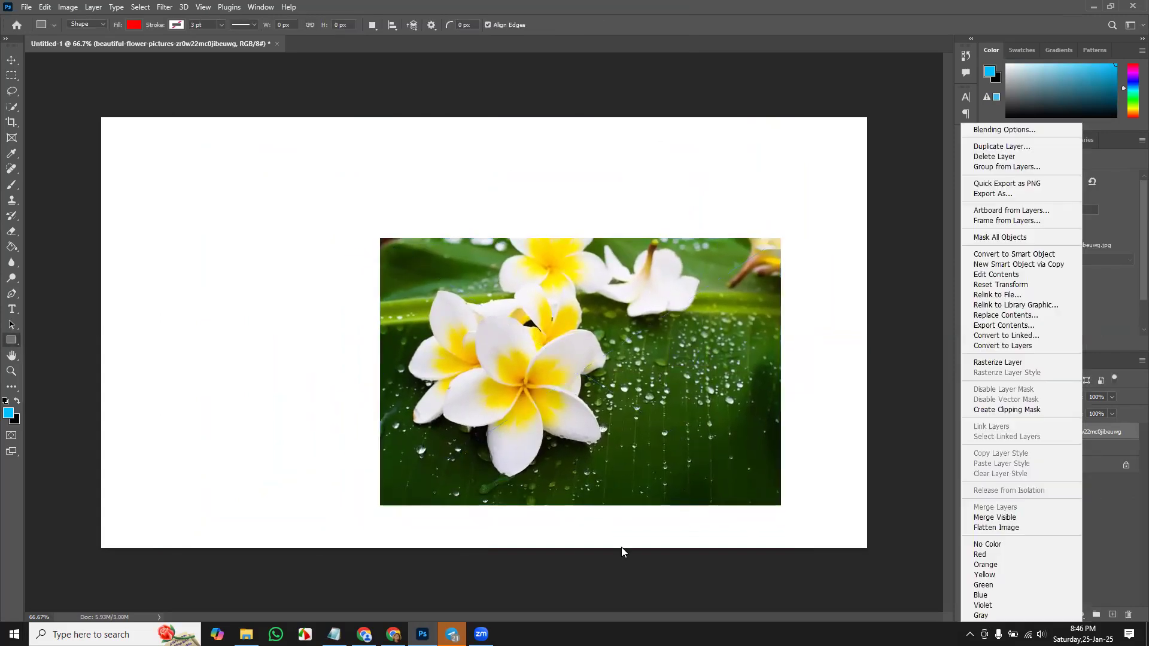
{"action": "left_click", "coordinate": [1003, 411]}
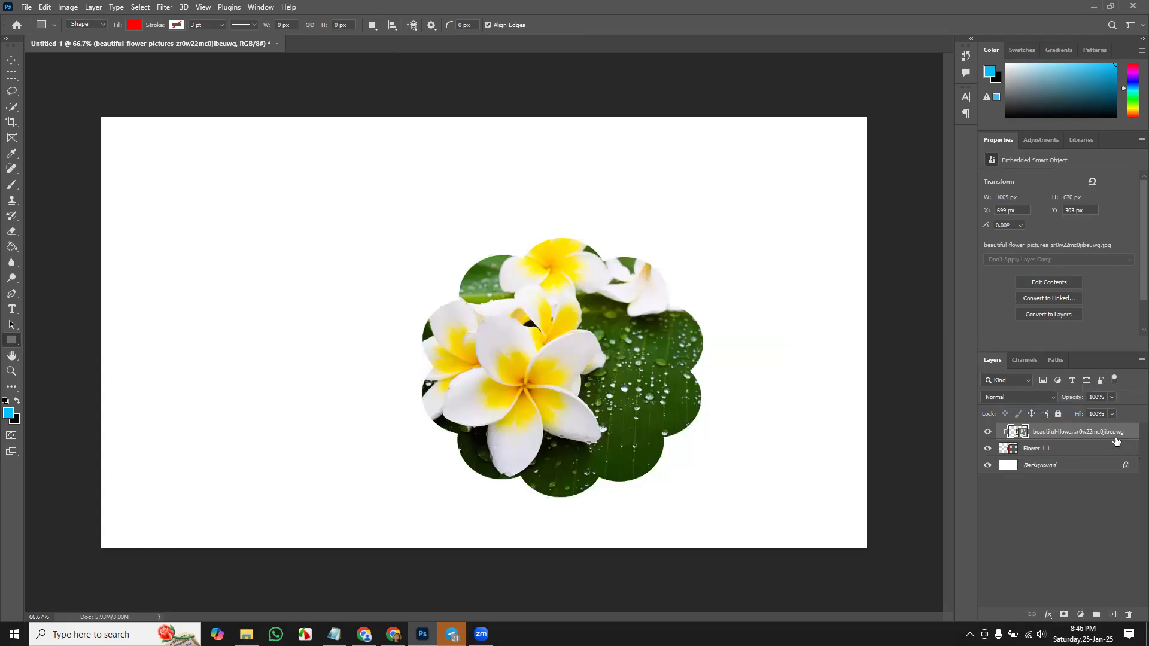
- Open the white flower smart object's contents and place Apples-960x640.jpeg embedded, enlarged to about 1984 by 1324 px to cover the canvas
{"action": "double_click", "coordinate": [1019, 432]}
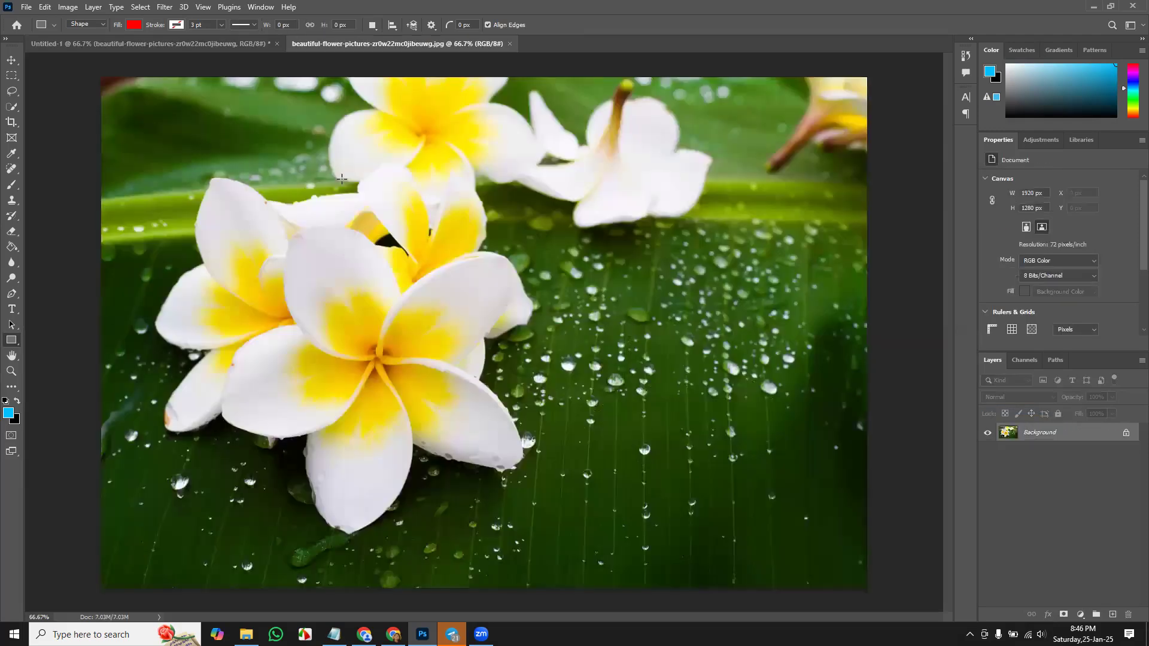
{"action": "left_click", "coordinate": [24, 7]}
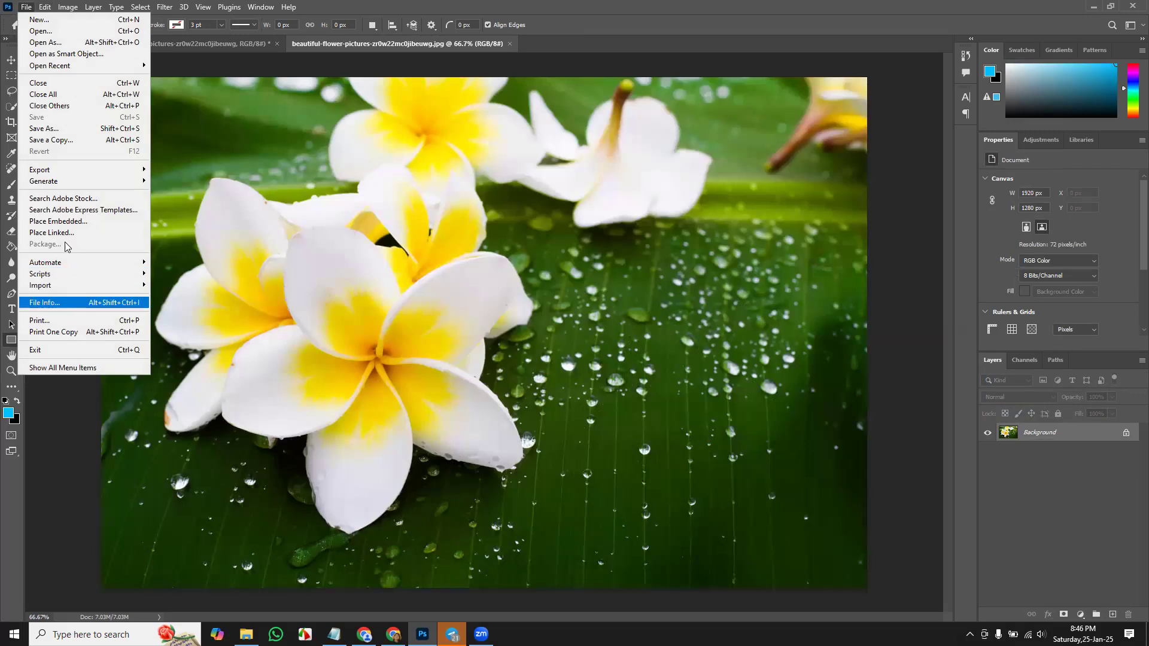
{"action": "left_click", "coordinate": [84, 223]}
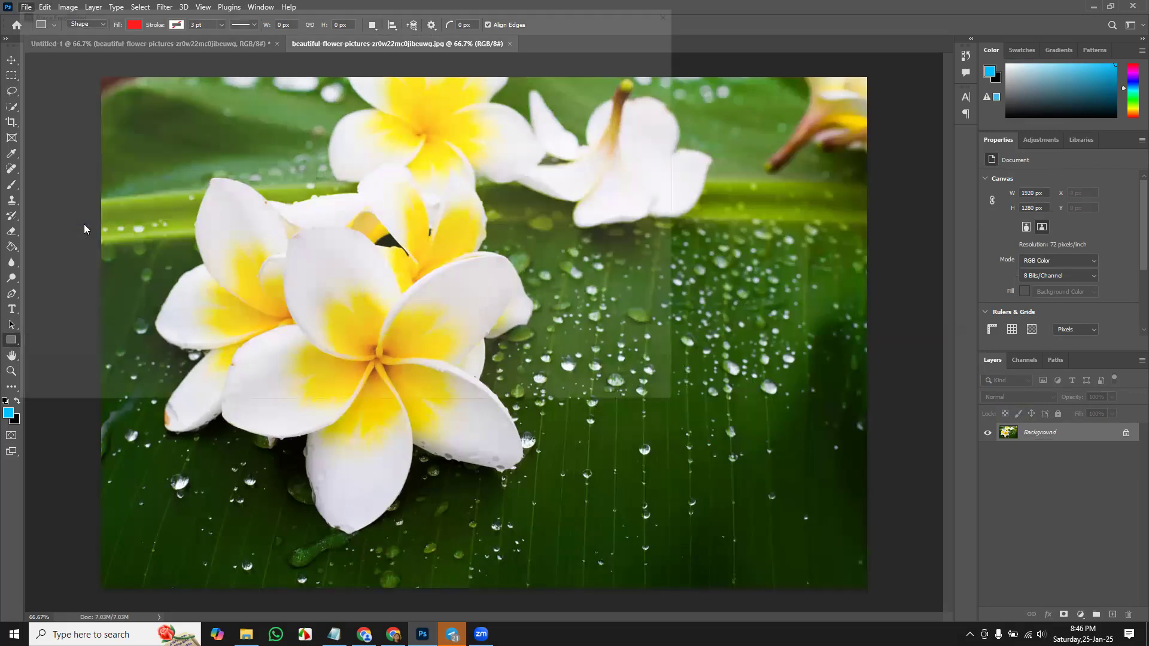
{"action": "double_click", "coordinate": [139, 295]}
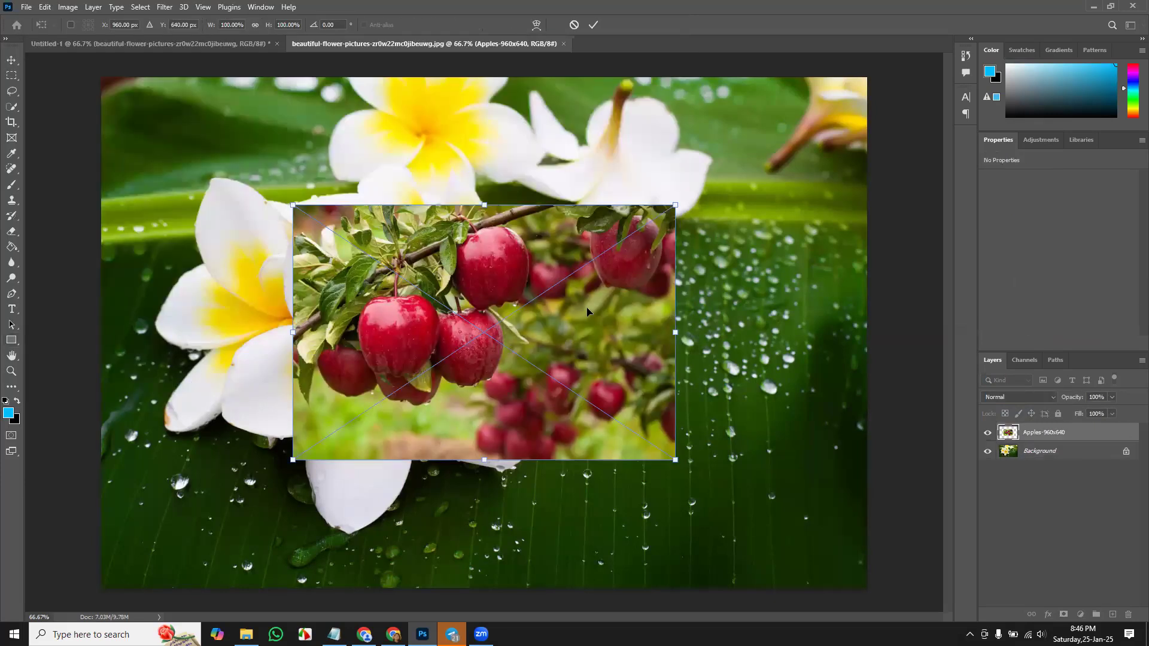
{"action": "key", "text": "ctrl+minus"}
{"action": "key", "text": "ctrl+minus"}
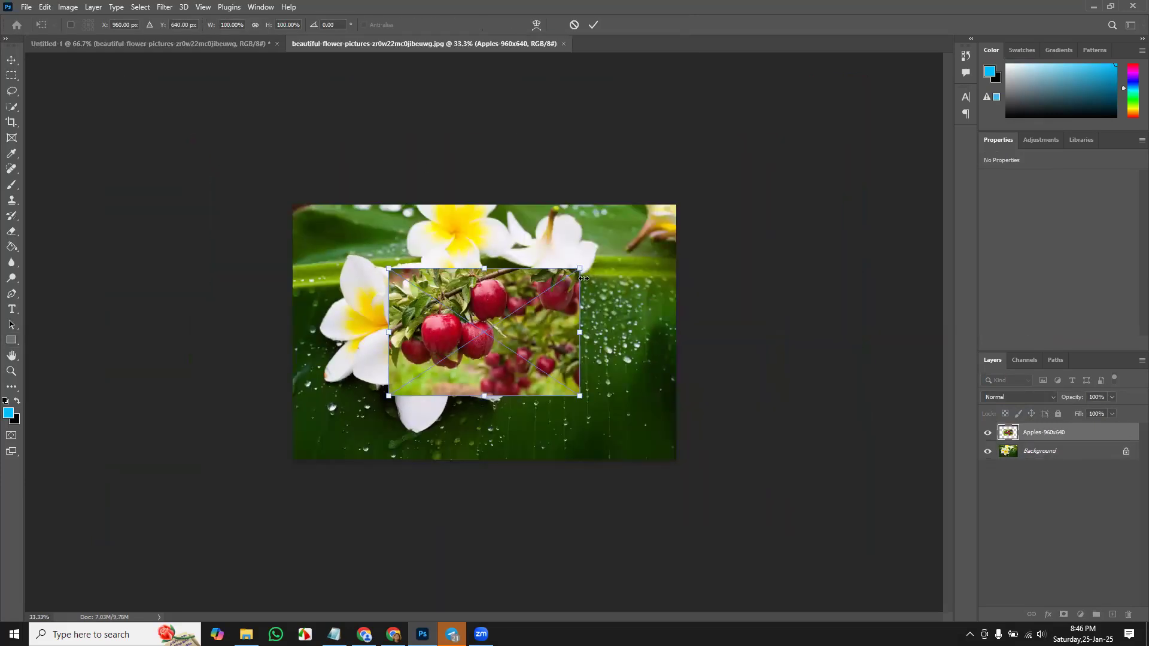
{"action": "left_click_drag", "start_coordinate": [581, 270], "coordinate": [682, 200]}
{"action": "key", "text": "Return"}
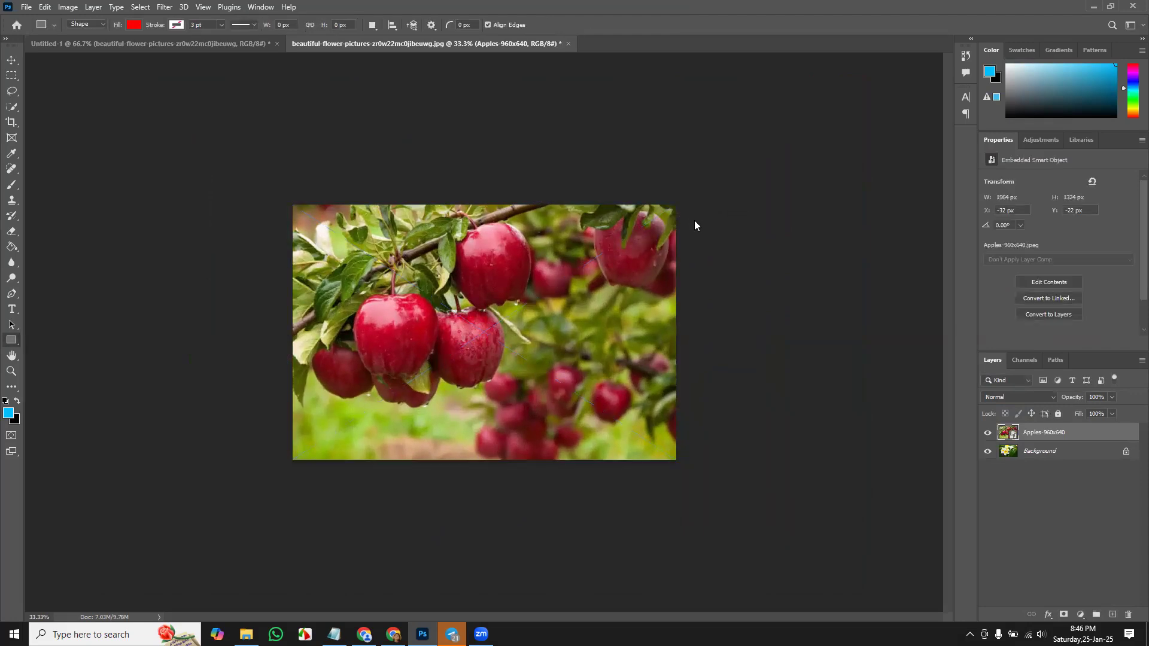
- Try twice to save the smart object contents with the apples image, checking the main document between attempts
{"action": "key", "text": "ctrl+s"}
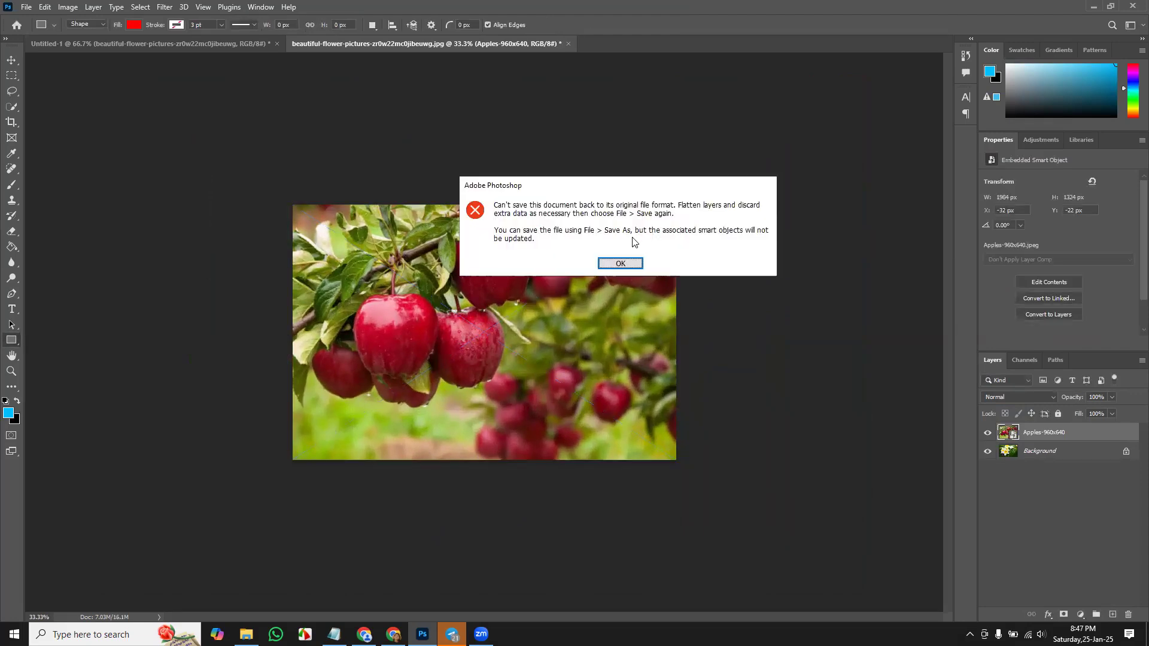
{"action": "left_click", "coordinate": [638, 267]}
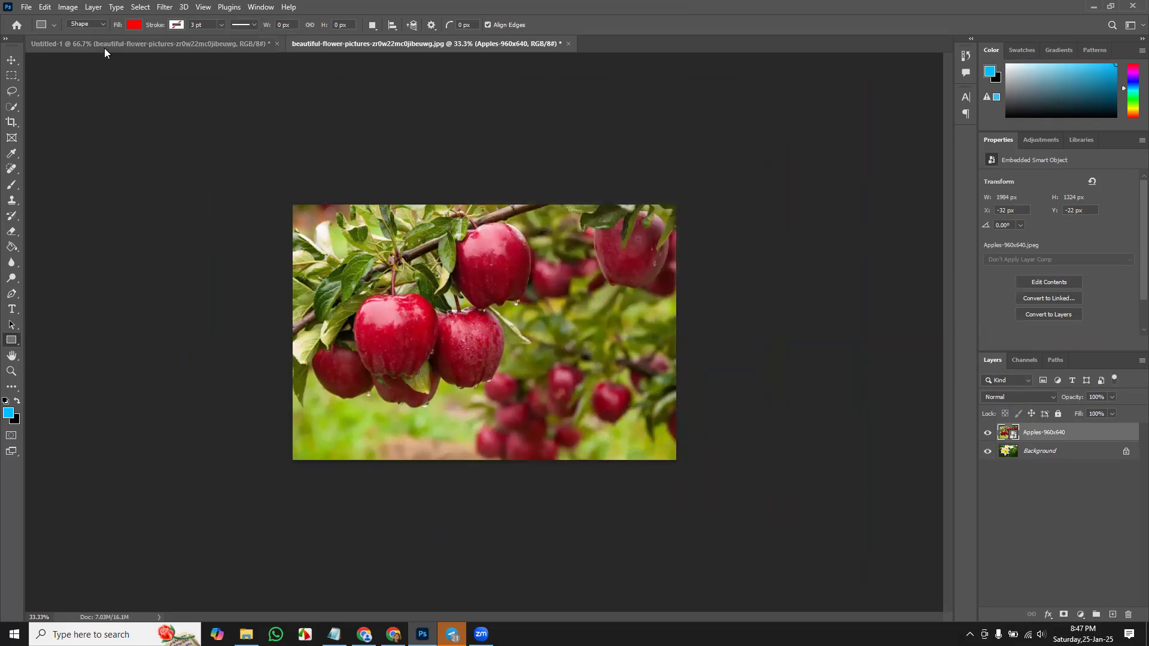
{"action": "left_click", "coordinate": [214, 44]}
{"action": "left_click", "coordinate": [374, 46]}
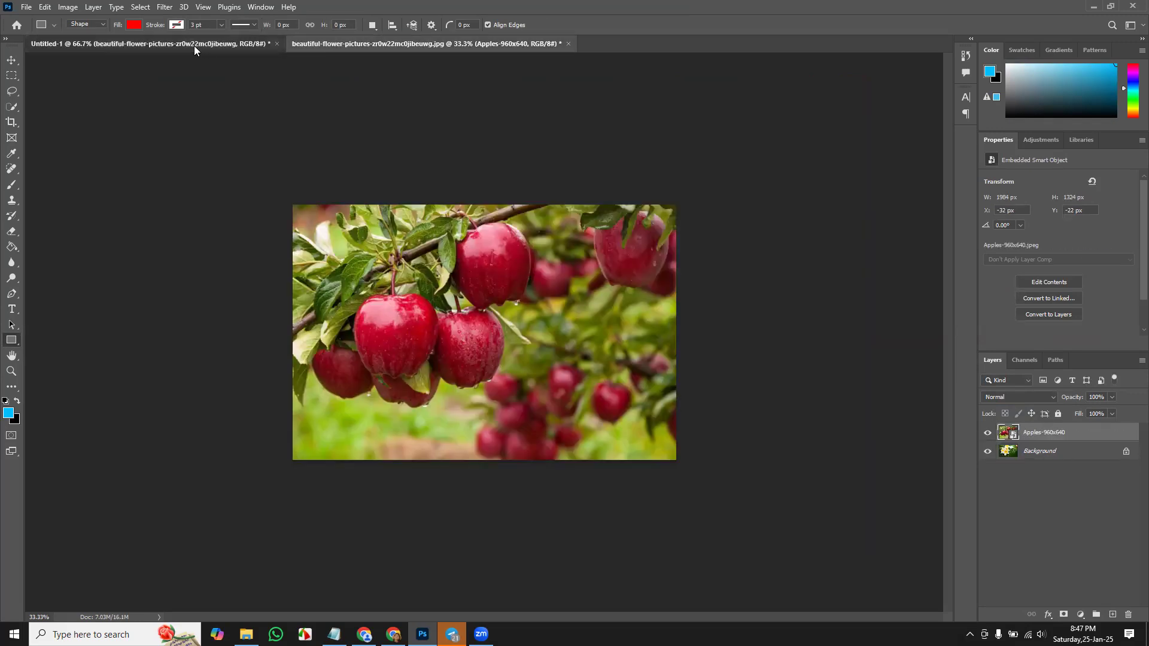
{"action": "left_click", "coordinate": [194, 46]}
{"action": "left_click", "coordinate": [397, 45]}
{"action": "left_click", "coordinate": [27, 7]}
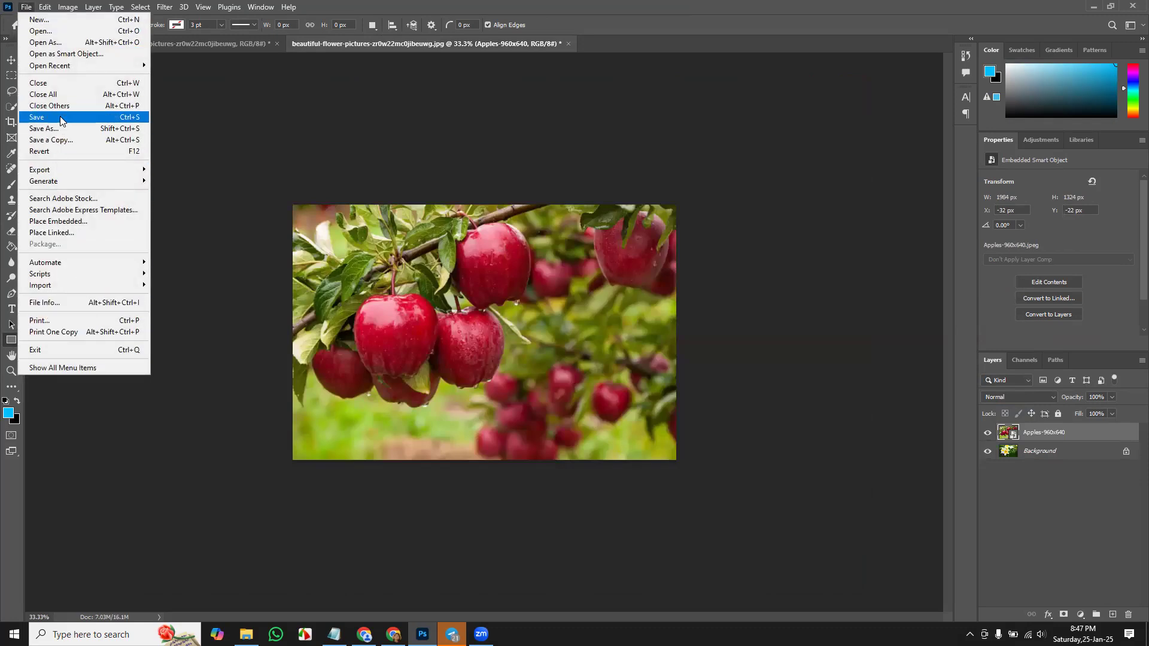
{"action": "left_click", "coordinate": [42, 117]}
{"action": "left_click", "coordinate": [633, 264]}
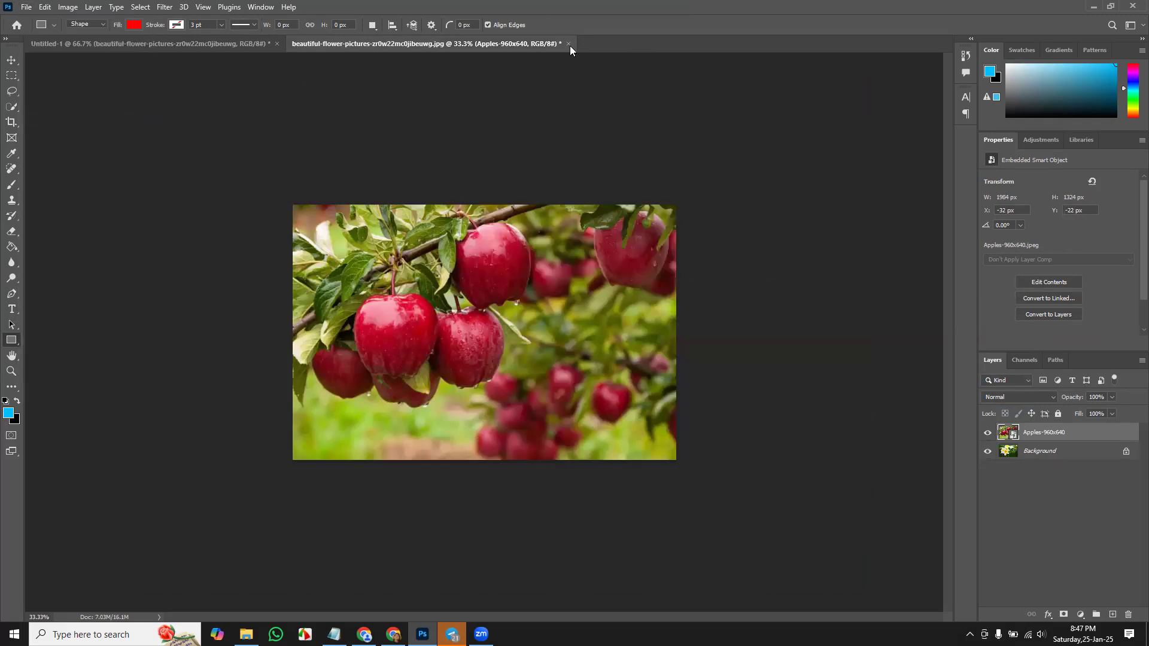
- Close the smart object contents and the main Untitled-1 document, discarding the changes in both
{"action": "key", "text": "ctrl+w"}
{"action": "left_click", "coordinate": [571, 236]}
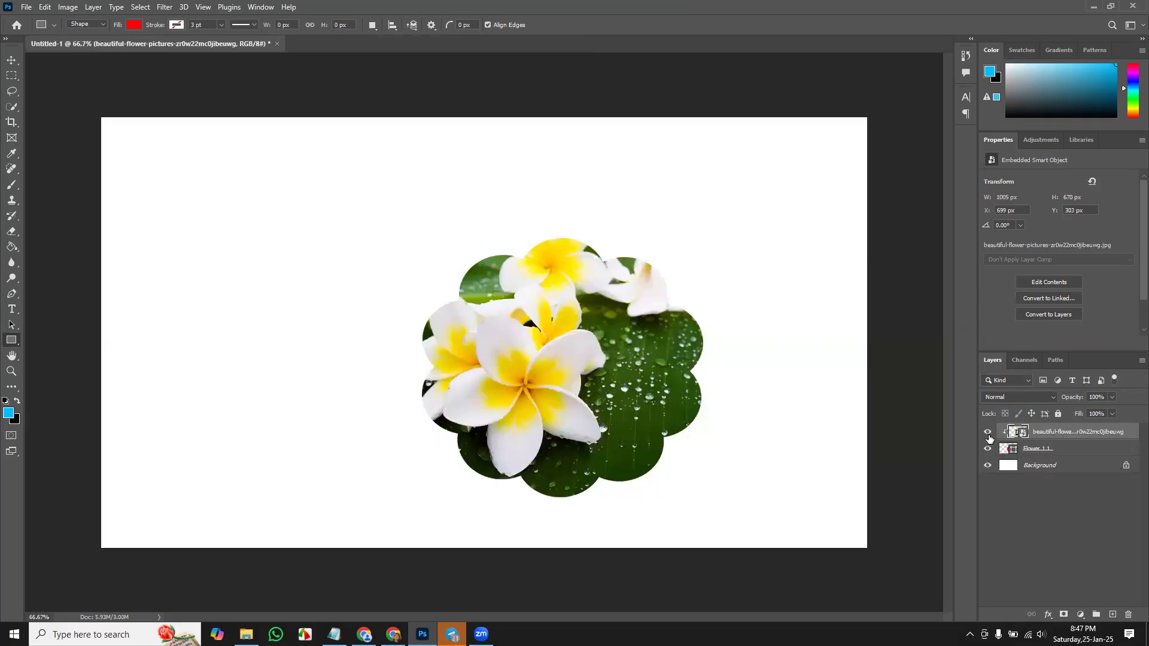
{"action": "left_click", "coordinate": [988, 434]}
{"action": "left_click", "coordinate": [988, 433]}
{"action": "left_click", "coordinate": [276, 44]}
{"action": "left_click", "coordinate": [581, 238]}
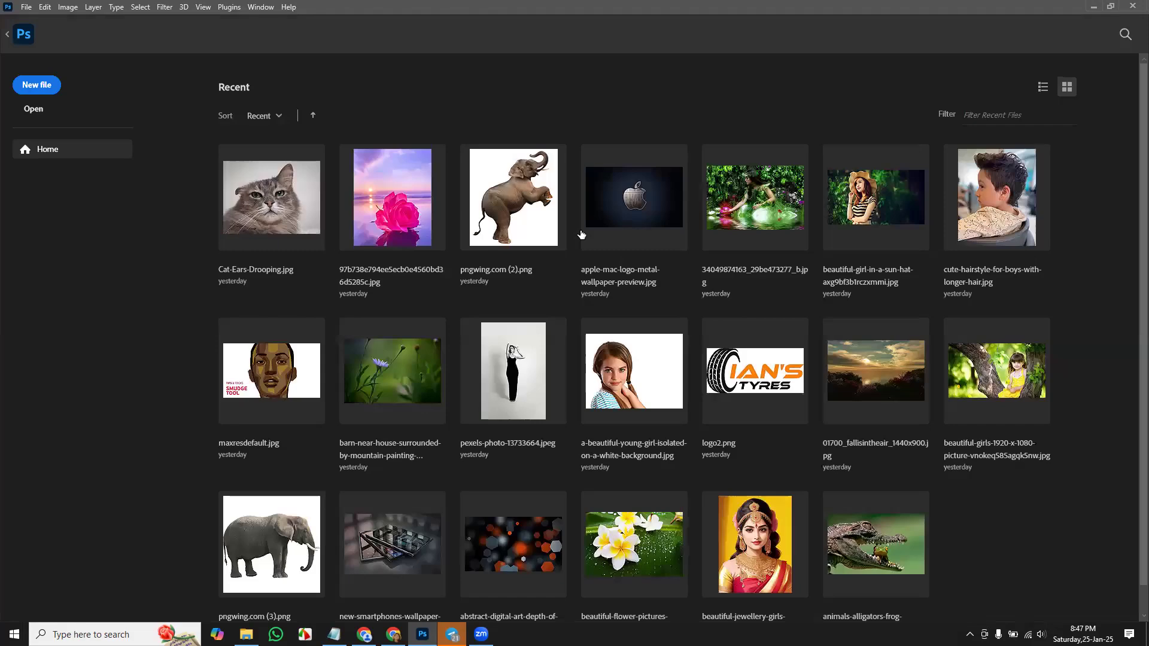
- Create a new 1920 x 1080 px document and draw a red custom flower shape about 480 by 470 px near its centre
{"action": "key", "text": "ctrl+n"}
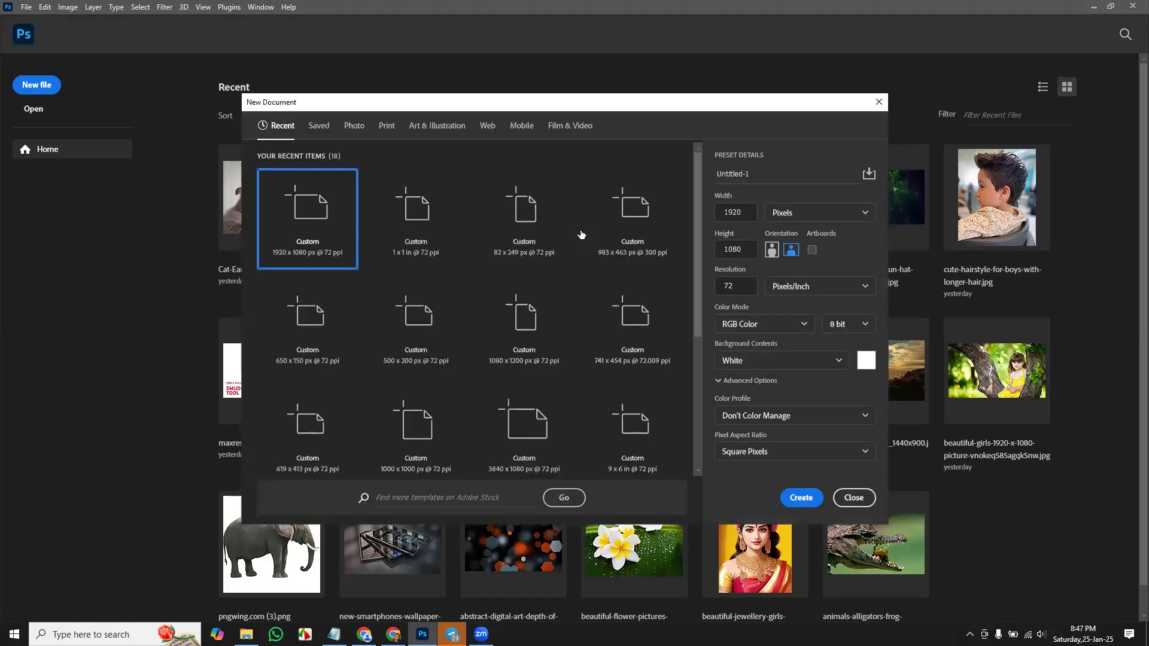
{"action": "key", "text": "Return"}
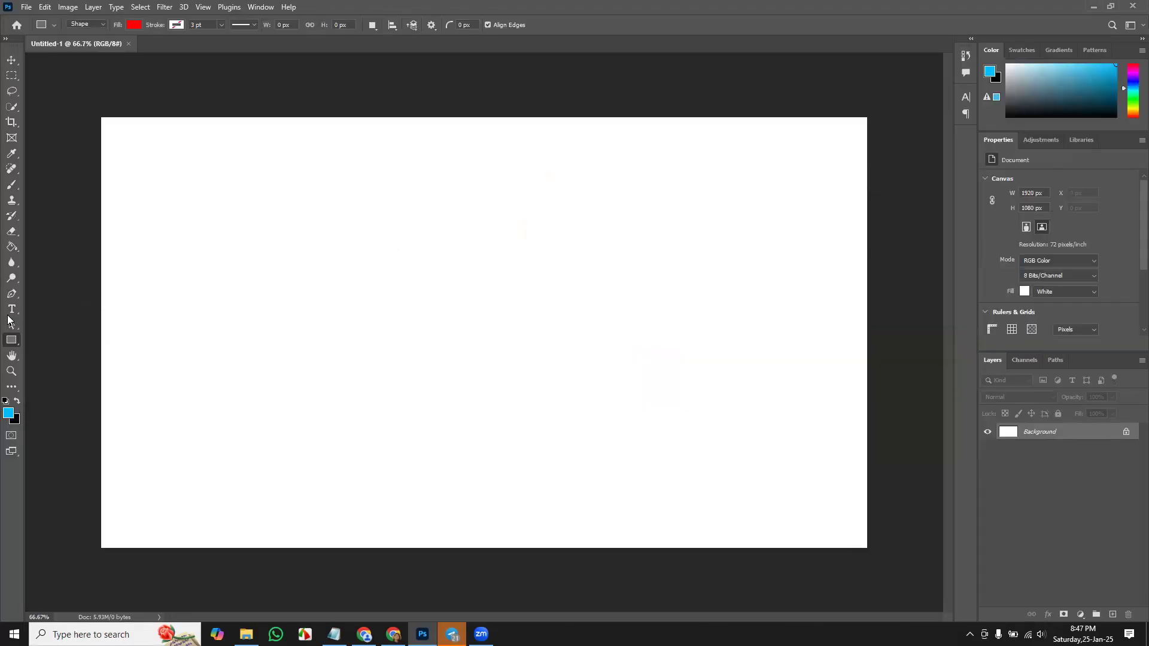
{"action": "right_click", "coordinate": [14, 344]}
{"action": "left_click", "coordinate": [73, 396]}
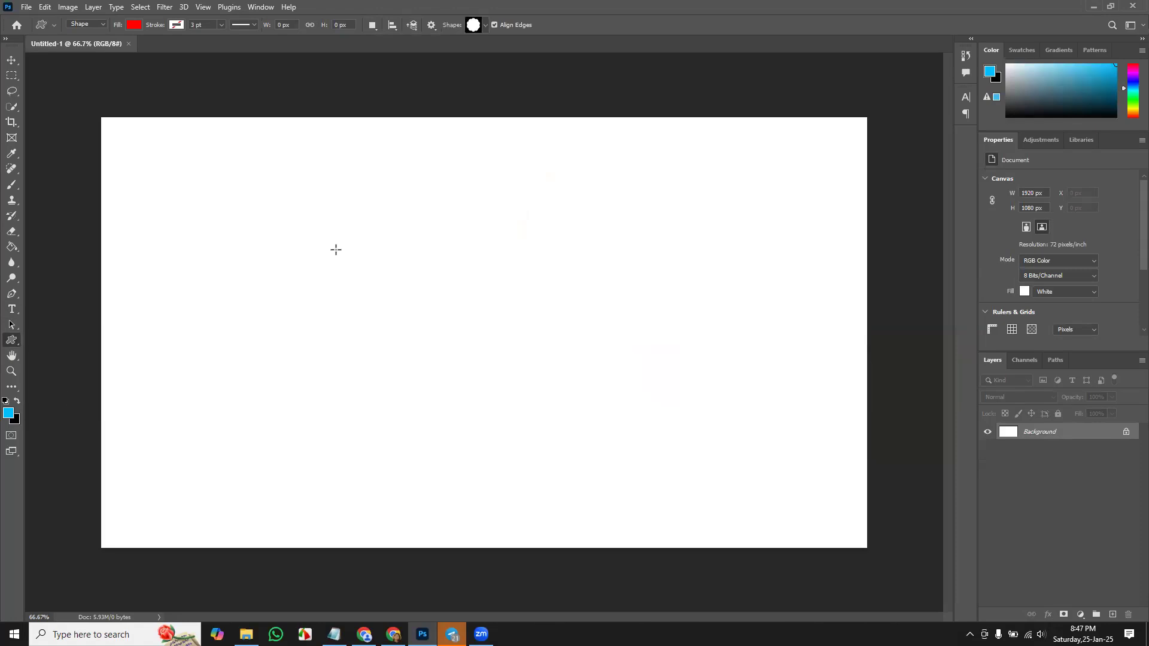
{"action": "left_click_drag", "start_coordinate": [372, 280], "coordinate": [562, 465]}
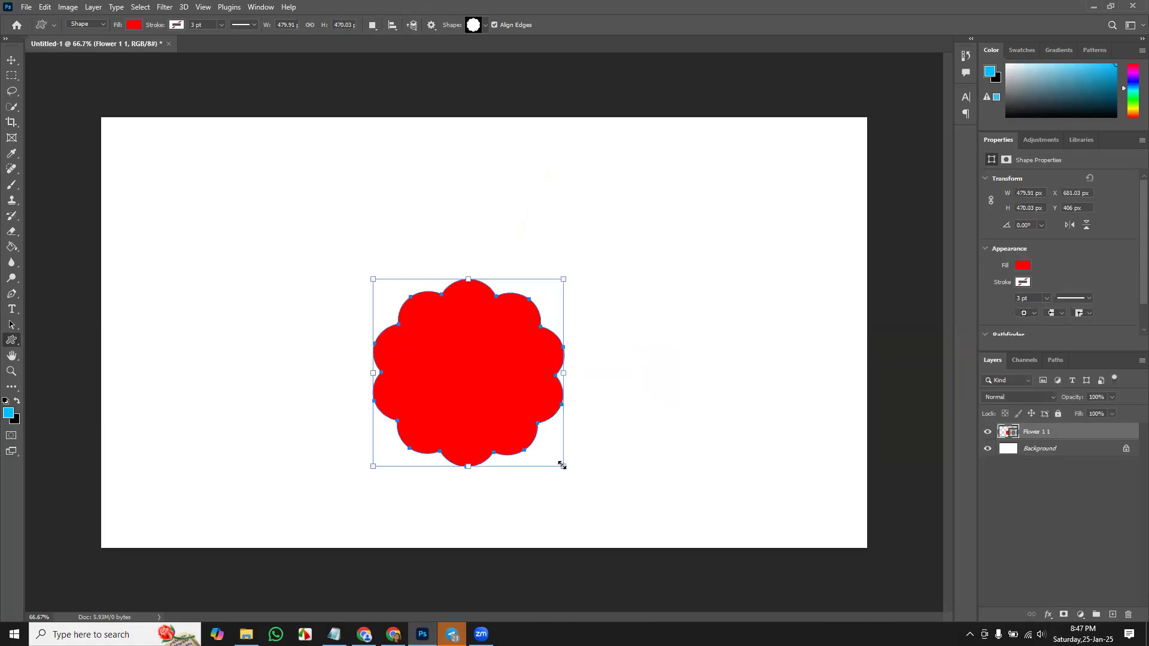
{"action": "key", "text": "Return"}
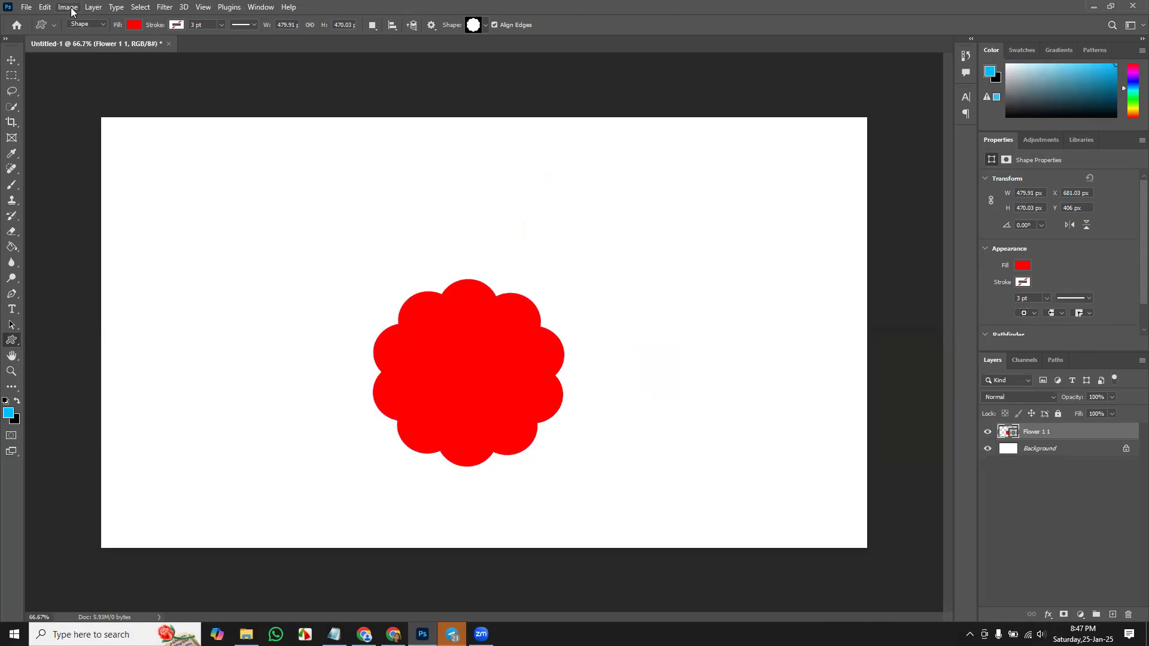
- Place the white flower image beautiful-flower-pictures embedded over the red flower, scale it to about 1059 by 706 px, and clip it to the shape
{"action": "left_click", "coordinate": [71, 8]}
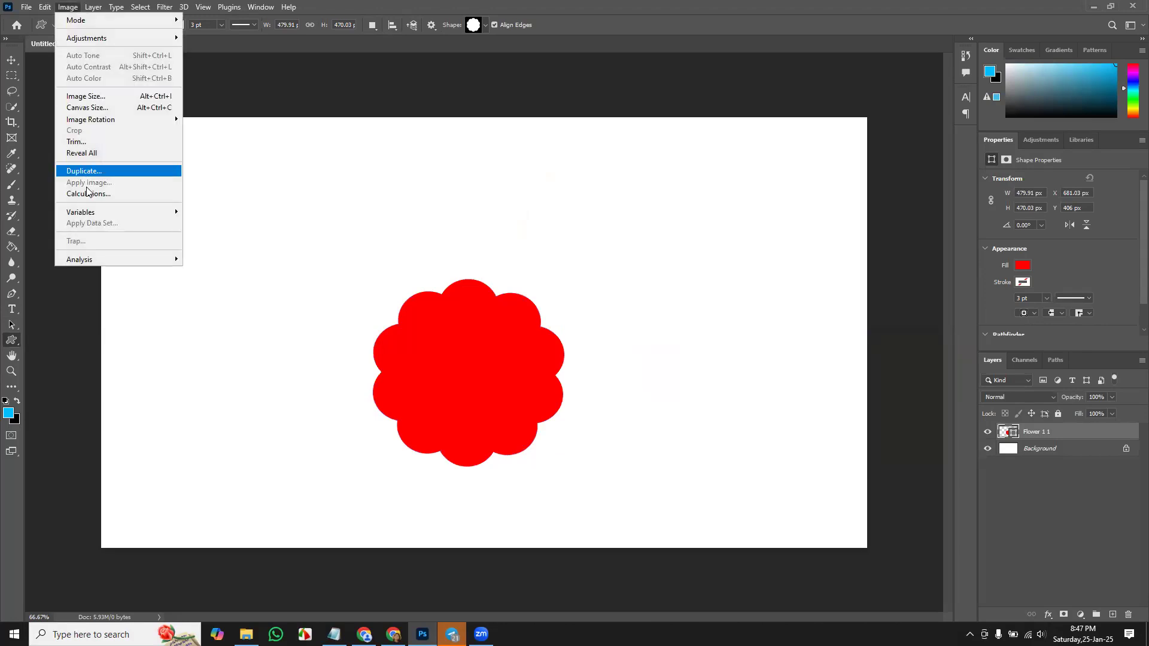
{"action": "left_click", "coordinate": [26, 7]}
{"action": "left_click", "coordinate": [104, 221]}
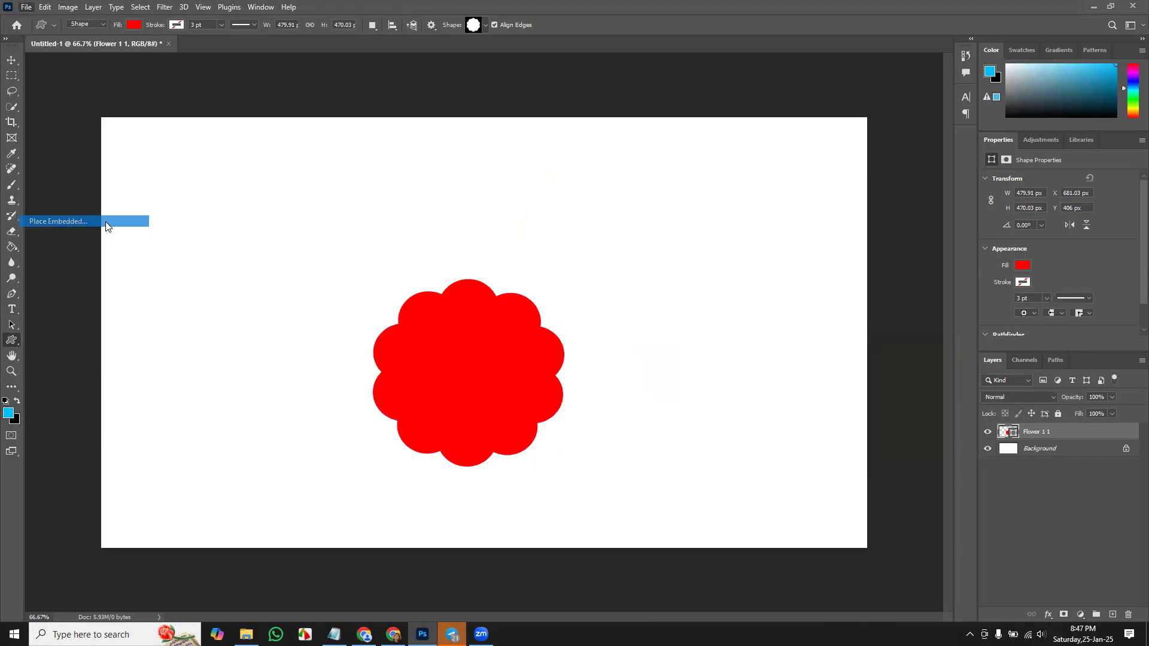
{"action": "double_click", "coordinate": [410, 285]}
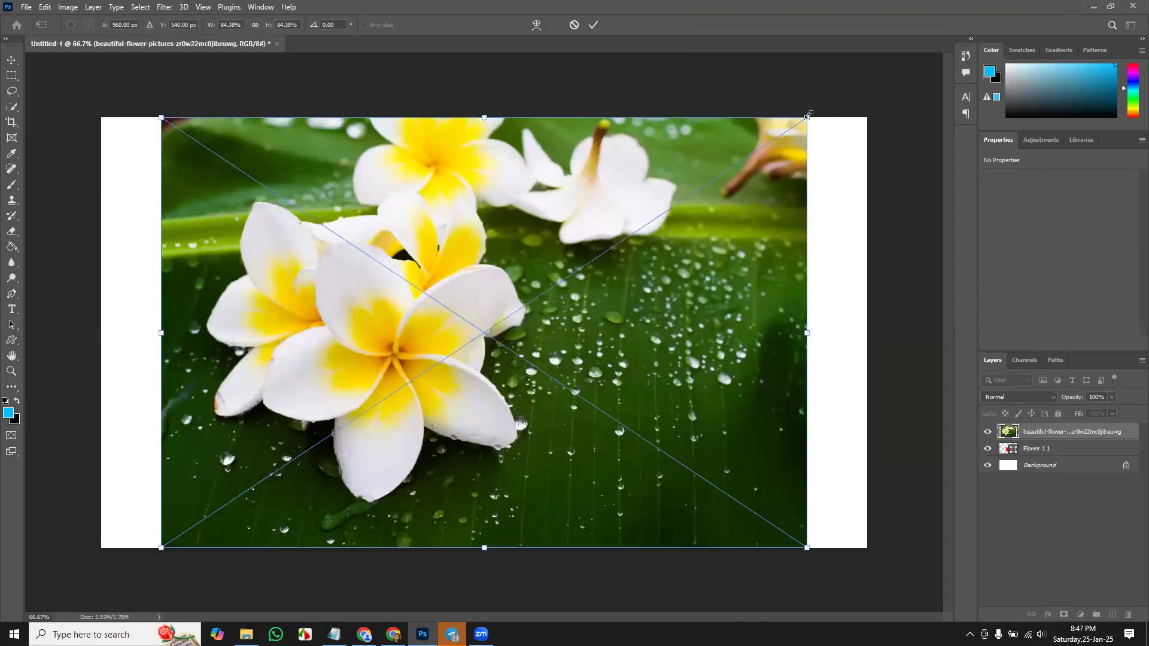
{"action": "left_click_drag", "start_coordinate": [808, 114], "coordinate": [732, 248]}
{"action": "left_click_drag", "start_coordinate": [615, 313], "coordinate": [614, 362]}
{"action": "key", "text": "u"}
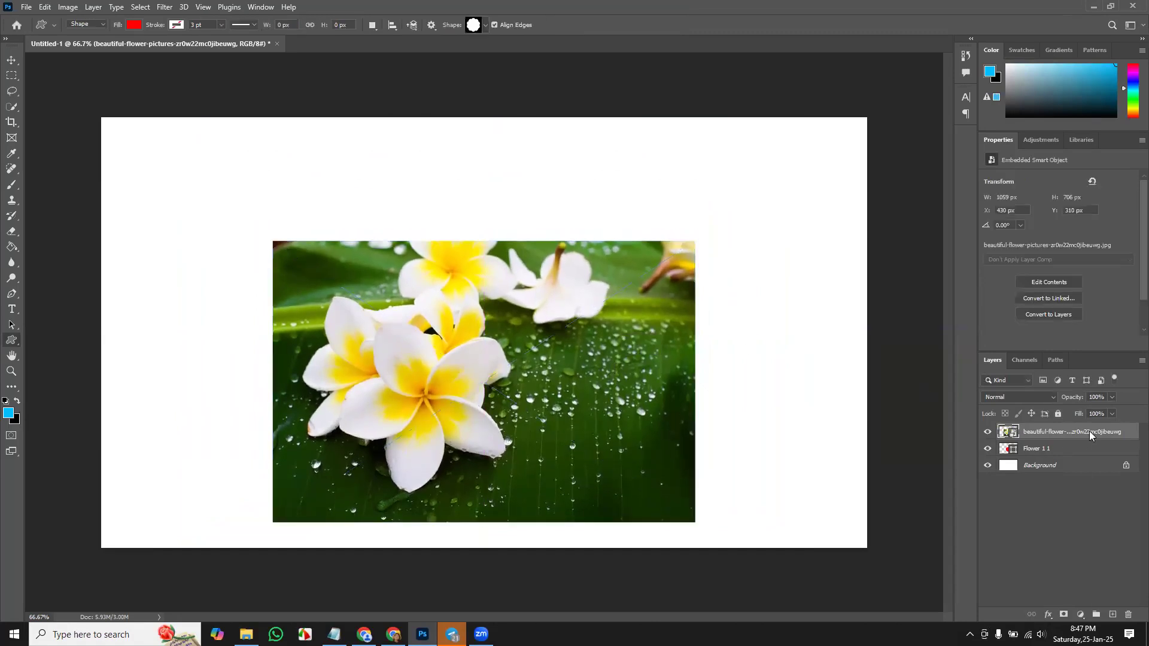
{"action": "right_click", "coordinate": [1090, 436]}
{"action": "left_click", "coordinate": [1040, 410]}
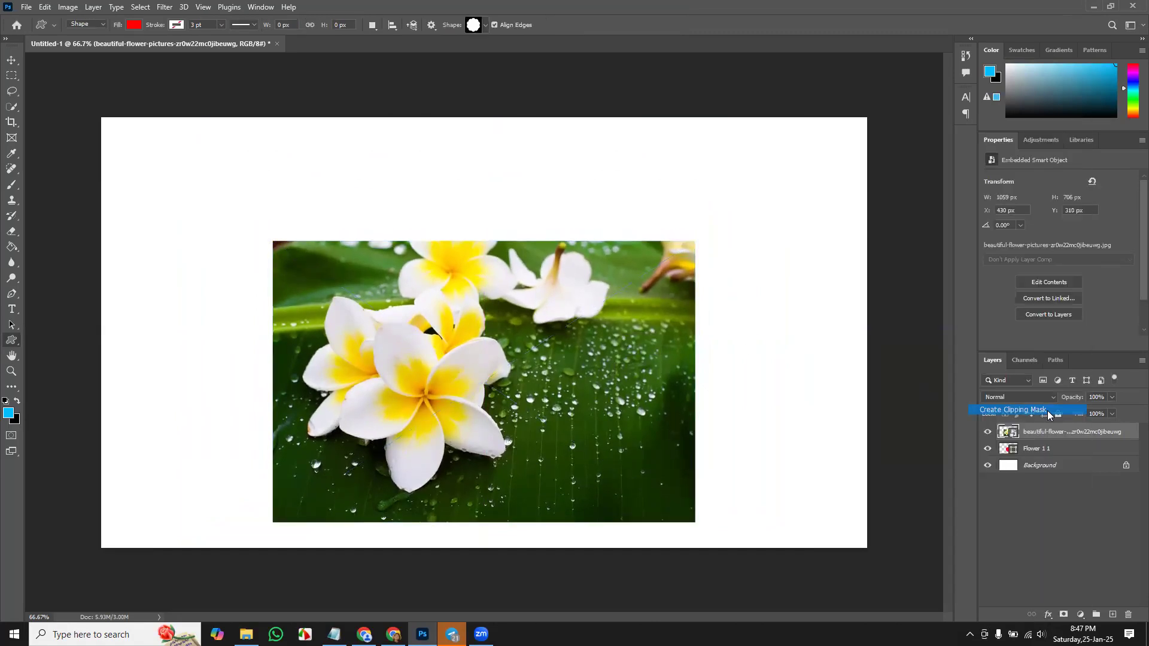
{"action": "double_click", "coordinate": [1017, 432]}
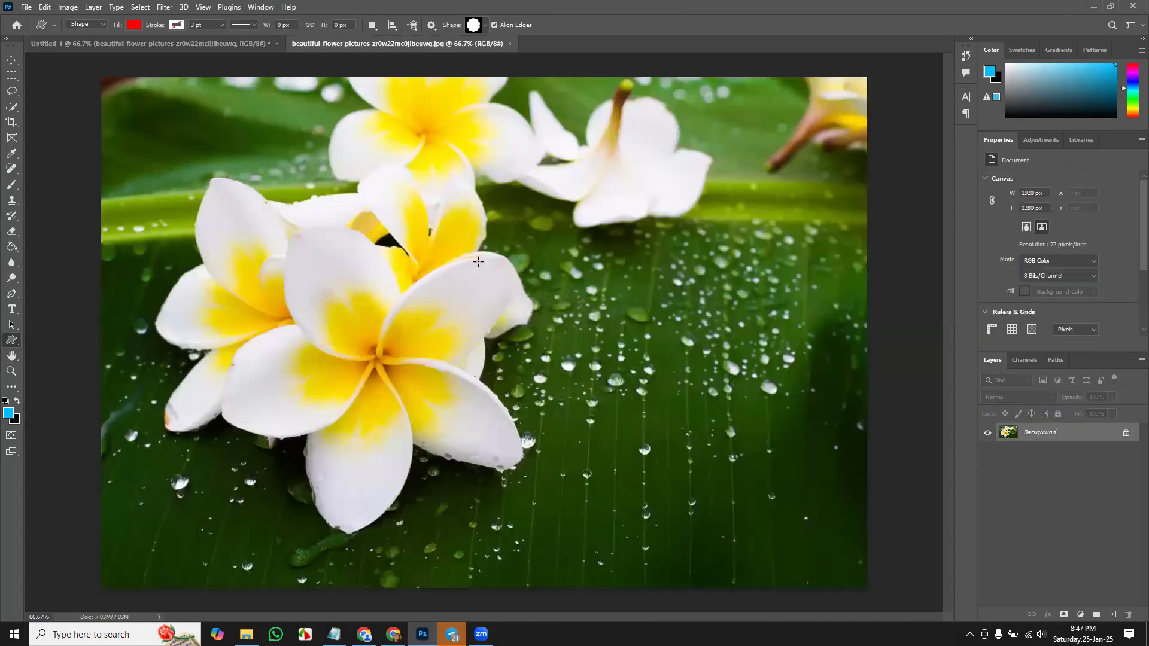
{"action": "key", "text": "ctrl+minus"}
{"action": "left_click", "coordinate": [24, 7]}
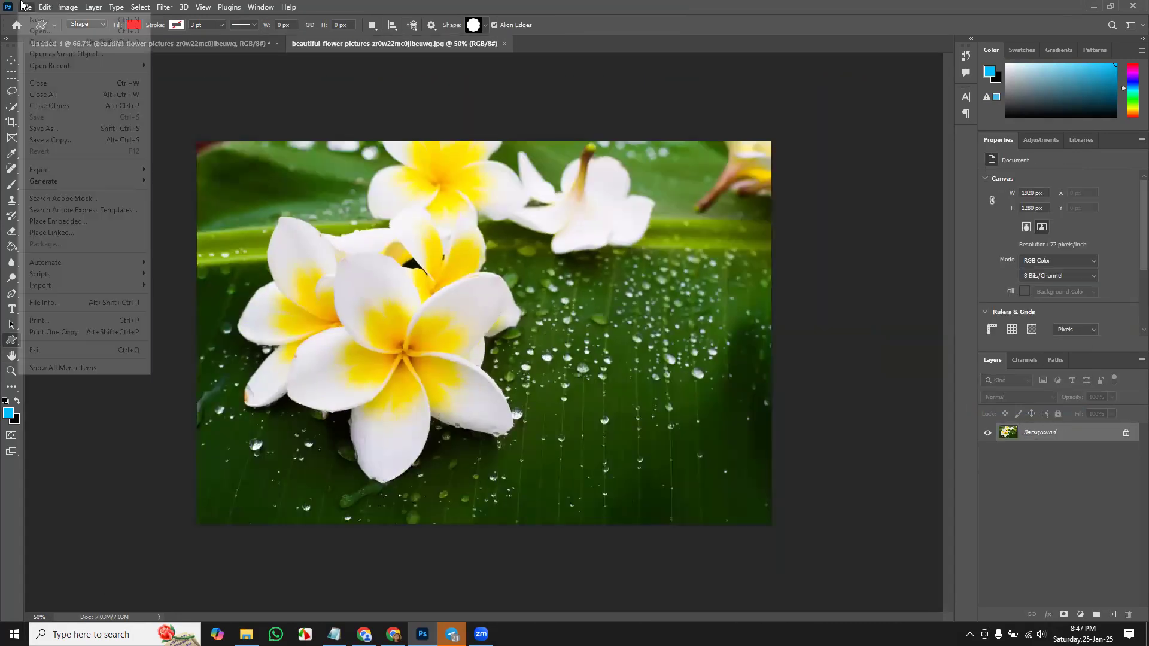
{"action": "left_click", "coordinate": [93, 225]}
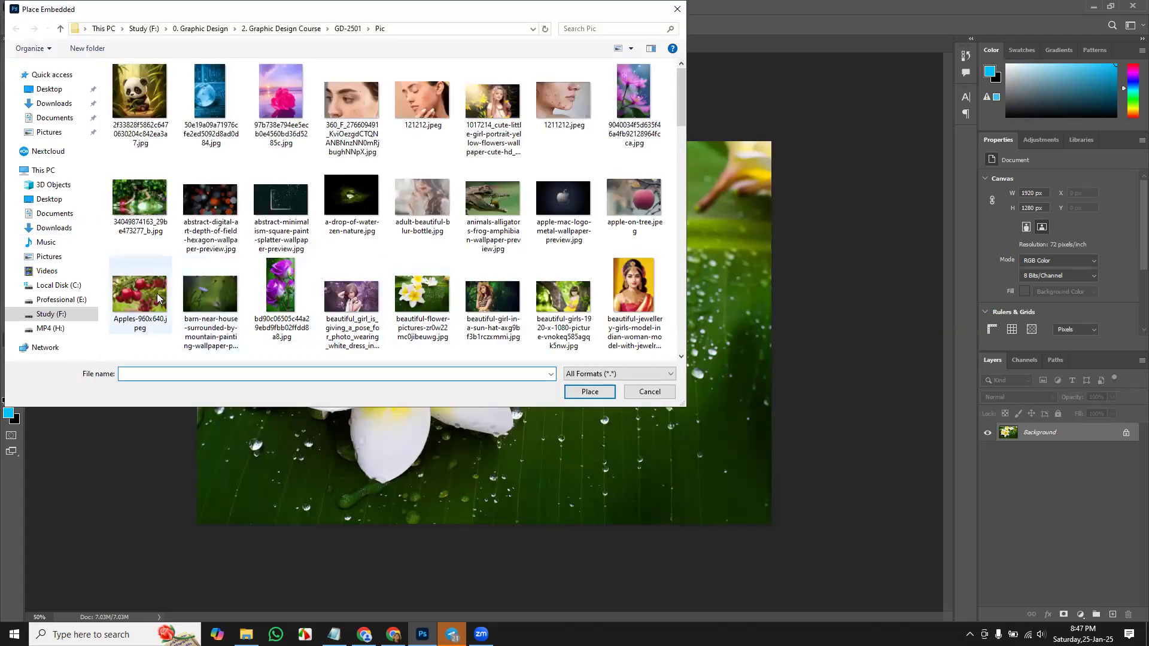
{"action": "double_click", "coordinate": [143, 202]}
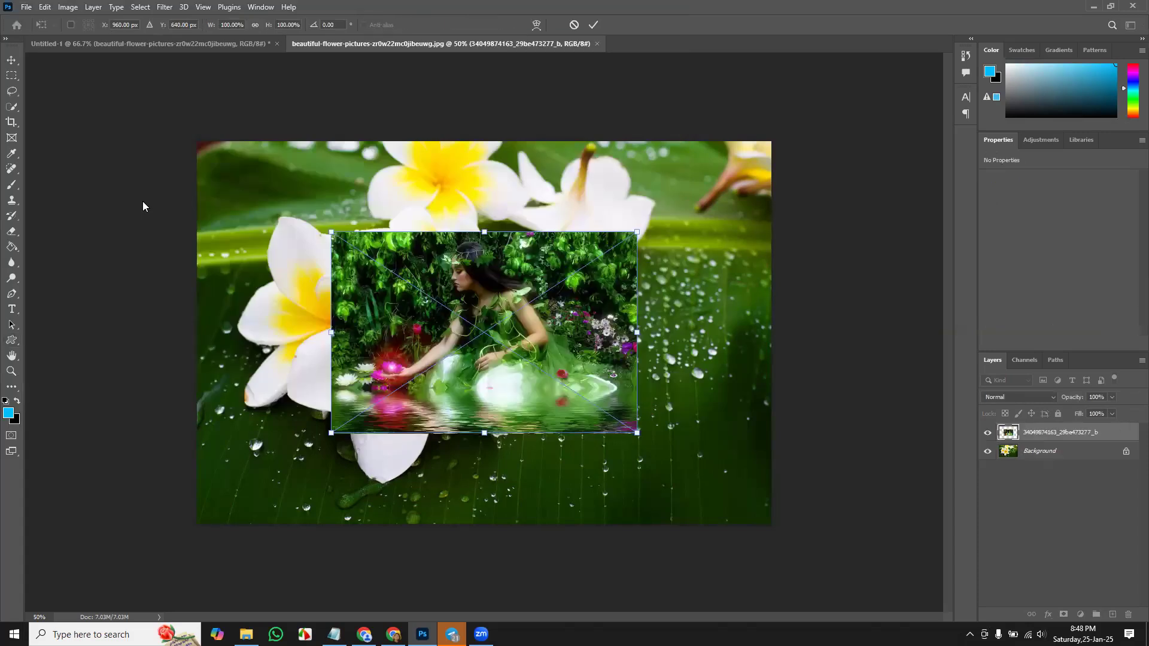
{"action": "left_click_drag", "start_coordinate": [636, 231], "coordinate": [781, 146]}
{"action": "key", "text": "Return"}
- Try to save the edited smart object contents, and switch between them and Untitled-1 to check for the replaced picture
{"action": "key", "text": "ctrl+s"}
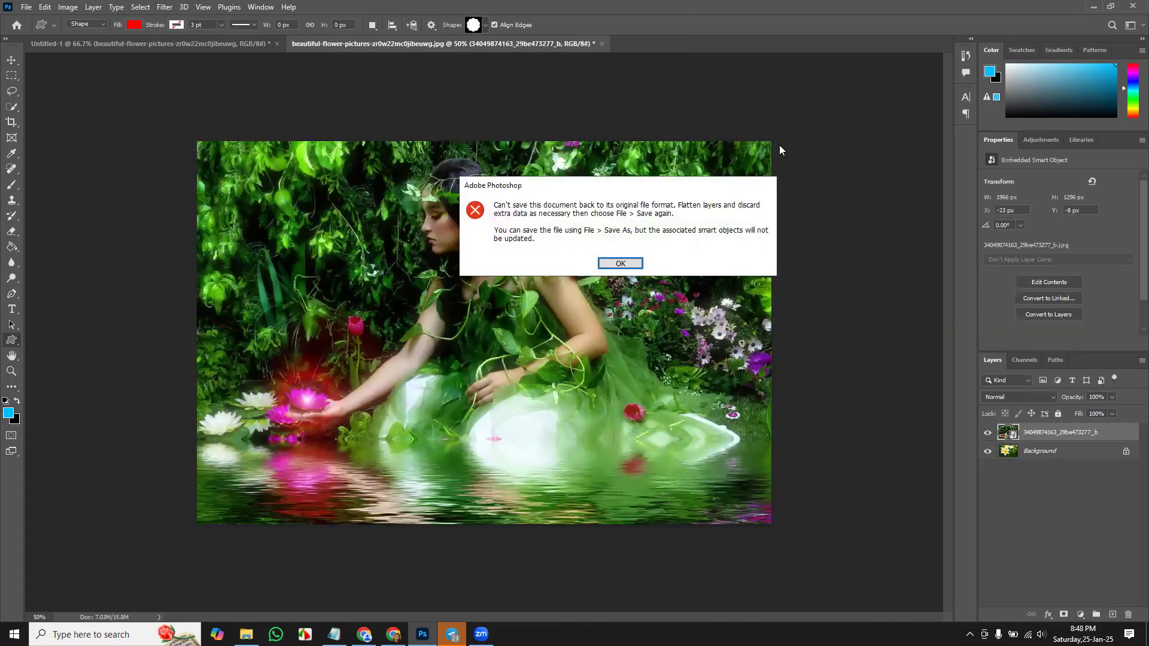
{"action": "left_click", "coordinate": [632, 263]}
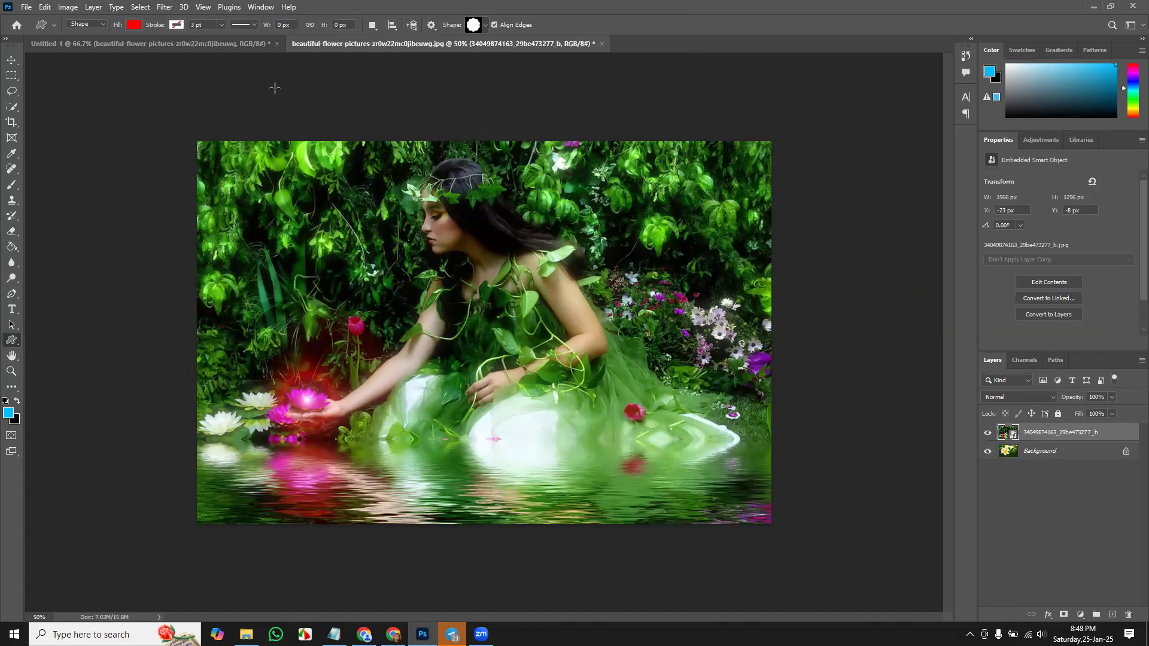
{"action": "left_click", "coordinate": [220, 46]}
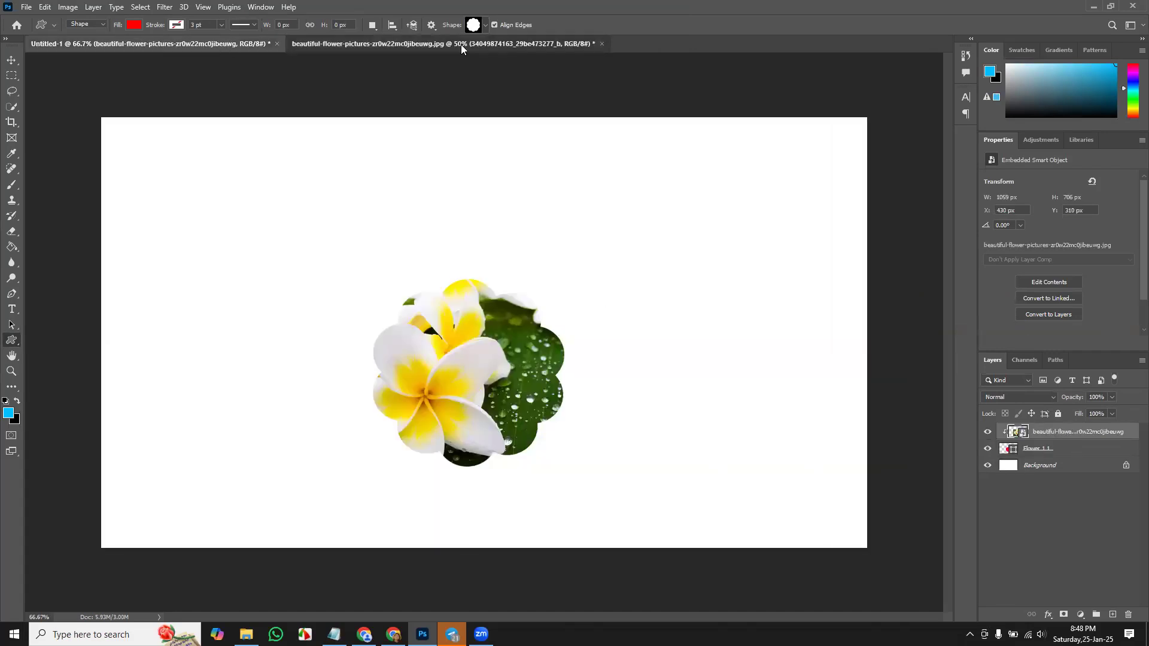
{"action": "left_click", "coordinate": [461, 44]}
{"action": "left_click", "coordinate": [184, 45]}
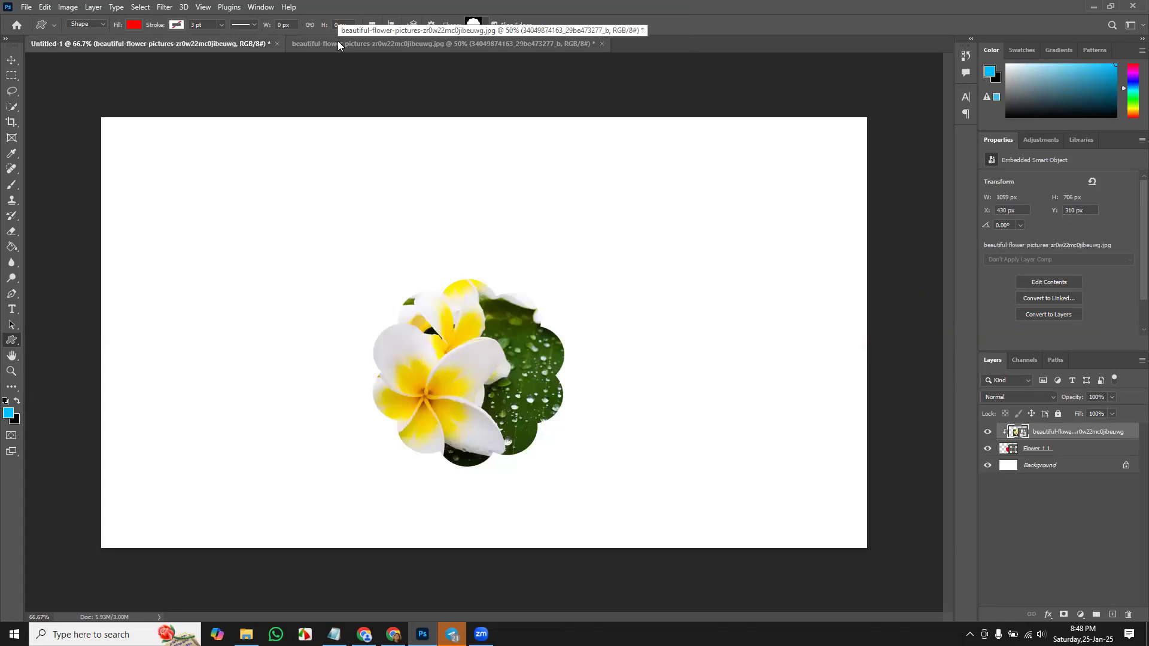
{"action": "left_click", "coordinate": [374, 43]}
{"action": "left_click", "coordinate": [188, 41]}
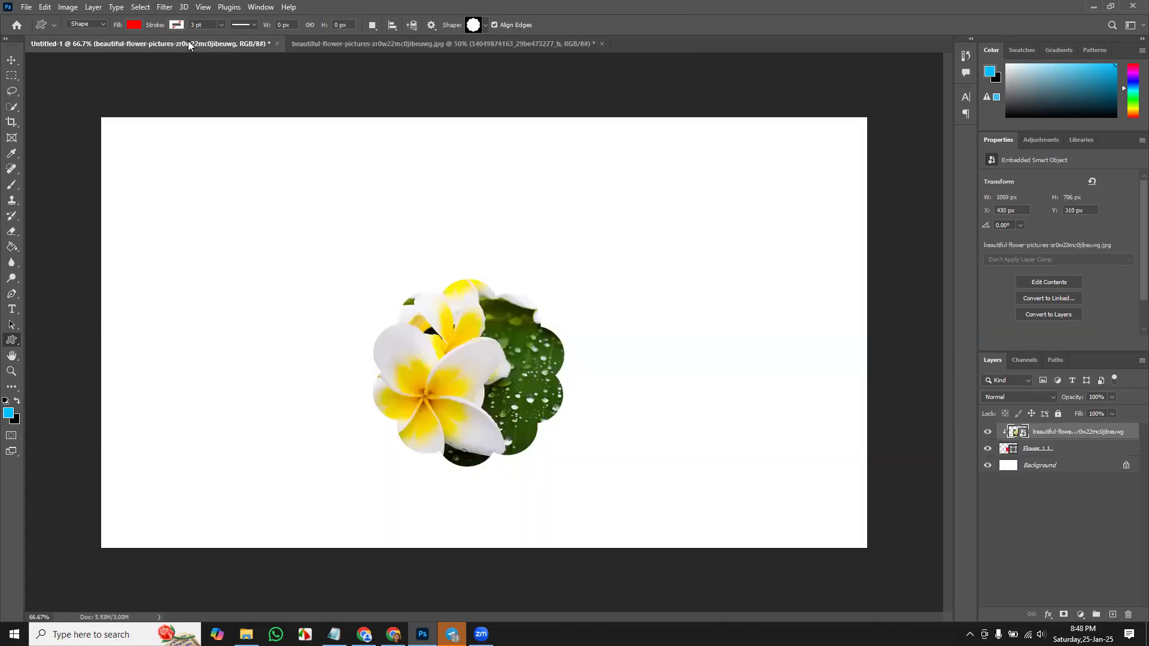
{"action": "left_click", "coordinate": [351, 43]}
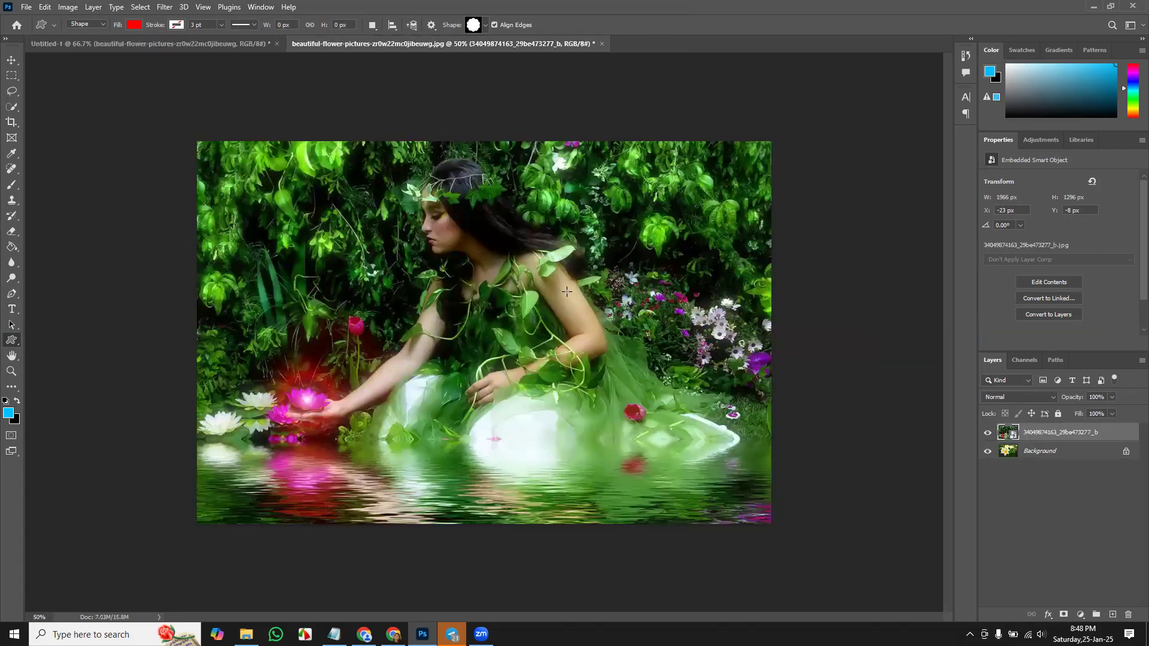
- Reposition the placed woman picture in the smart object contents to X 0 px, Y 52 px
{"action": "left_click", "coordinate": [7, 61]}
{"action": "left_click_drag", "start_coordinate": [441, 378], "coordinate": [422, 370]}
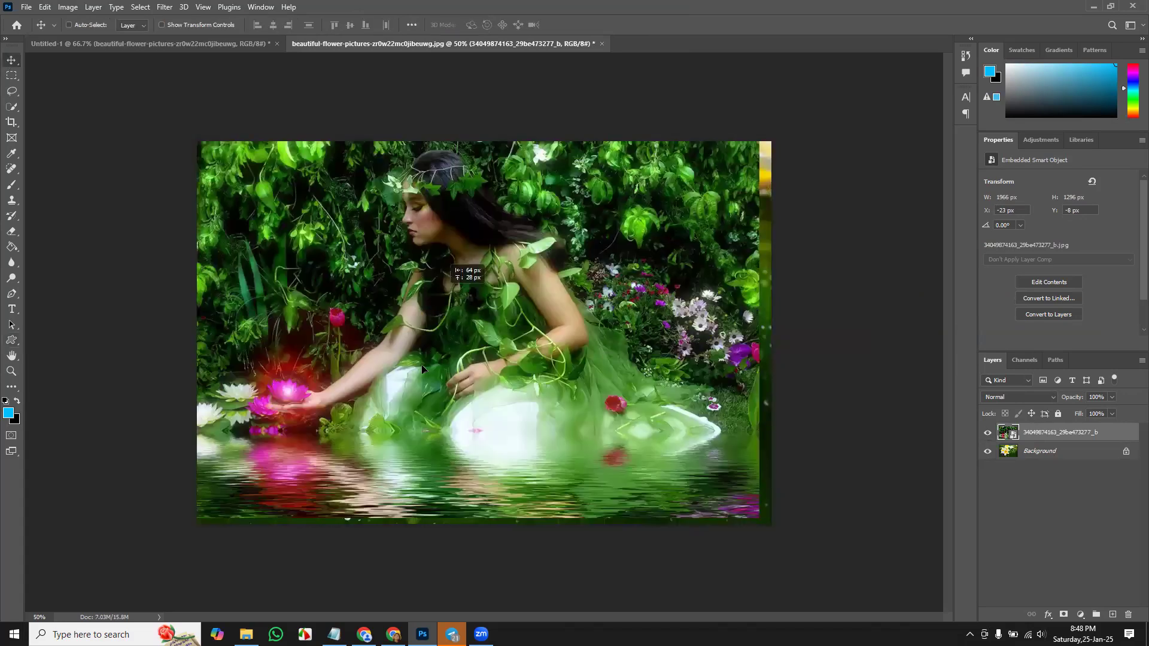
{"action": "left_click_drag", "start_coordinate": [571, 286], "coordinate": [599, 312]}
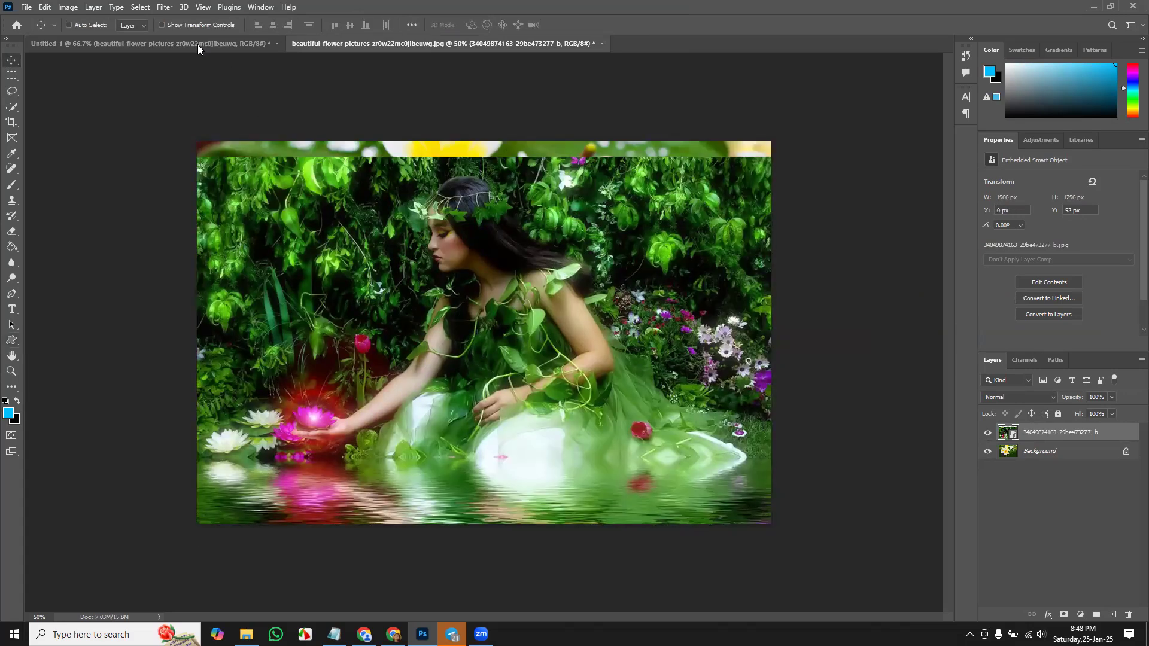
- Move the clipped flower image in Untitled-1 to X 578 px, Y 318 px so the blossoms fill the flower shape
{"action": "left_click", "coordinate": [197, 44]}
{"action": "key", "text": "ctrl+z"}
{"action": "left_click_drag", "start_coordinate": [482, 373], "coordinate": [472, 320]}
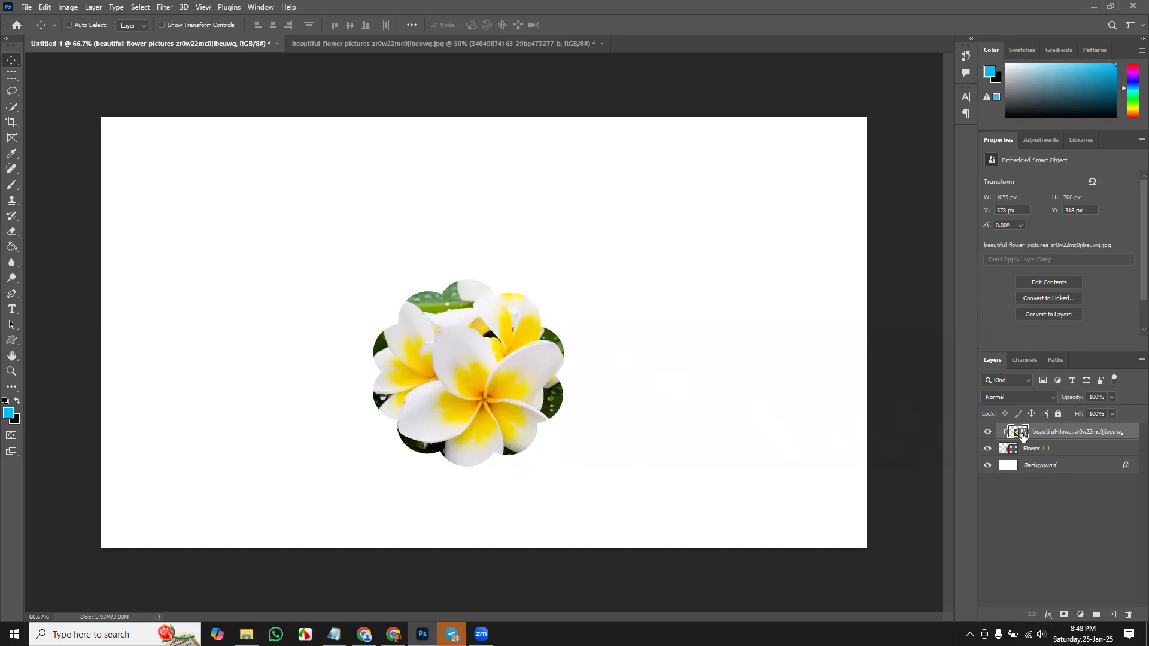
- Reopen the smart object contents, move the woman picture to X -46 px, Y -42 px, and check Untitled-1 again
{"action": "double_click", "coordinate": [1021, 433]}
{"action": "left_click_drag", "start_coordinate": [452, 299], "coordinate": [587, 305]}
{"action": "left_click", "coordinate": [109, 45]}
{"action": "left_click", "coordinate": [333, 41]}
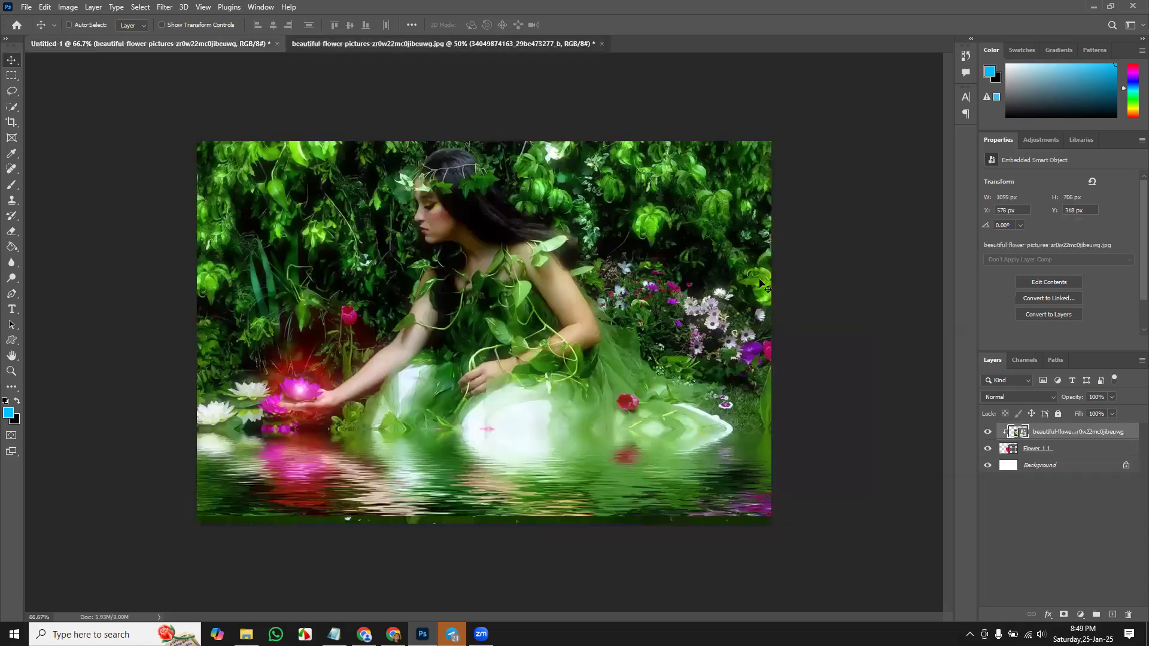
{"action": "left_click", "coordinate": [183, 46]}
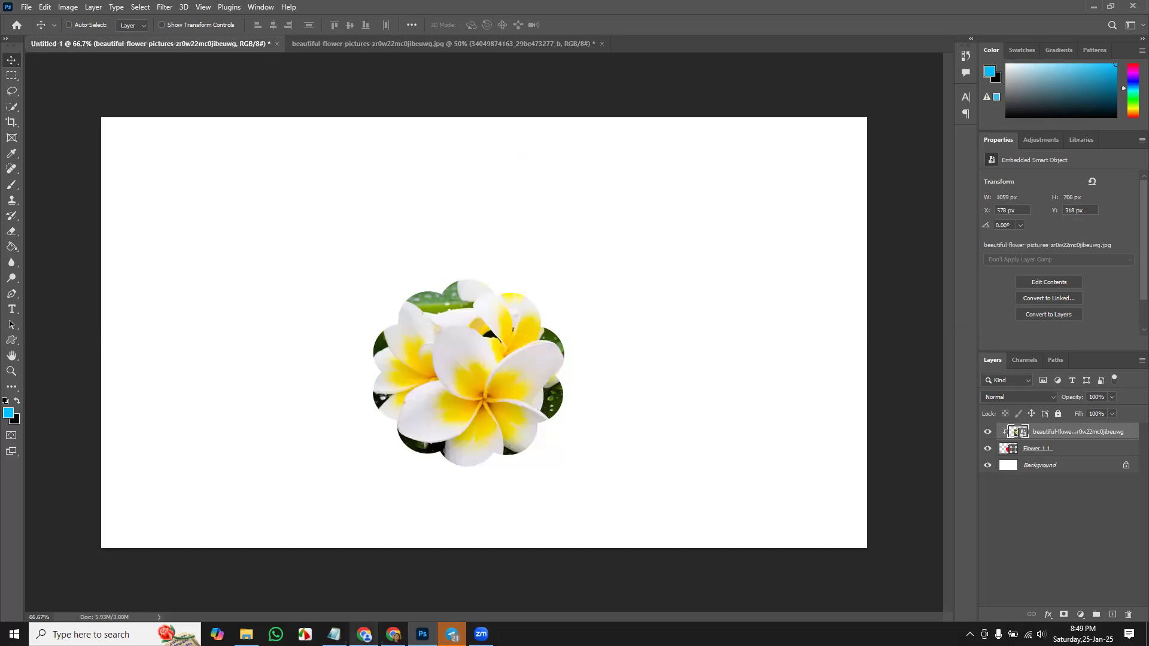
- Switch to Notepad and highlight the Content-Aware Scale topic in the Class-07 list
{"action": "left_click", "coordinate": [334, 634]}
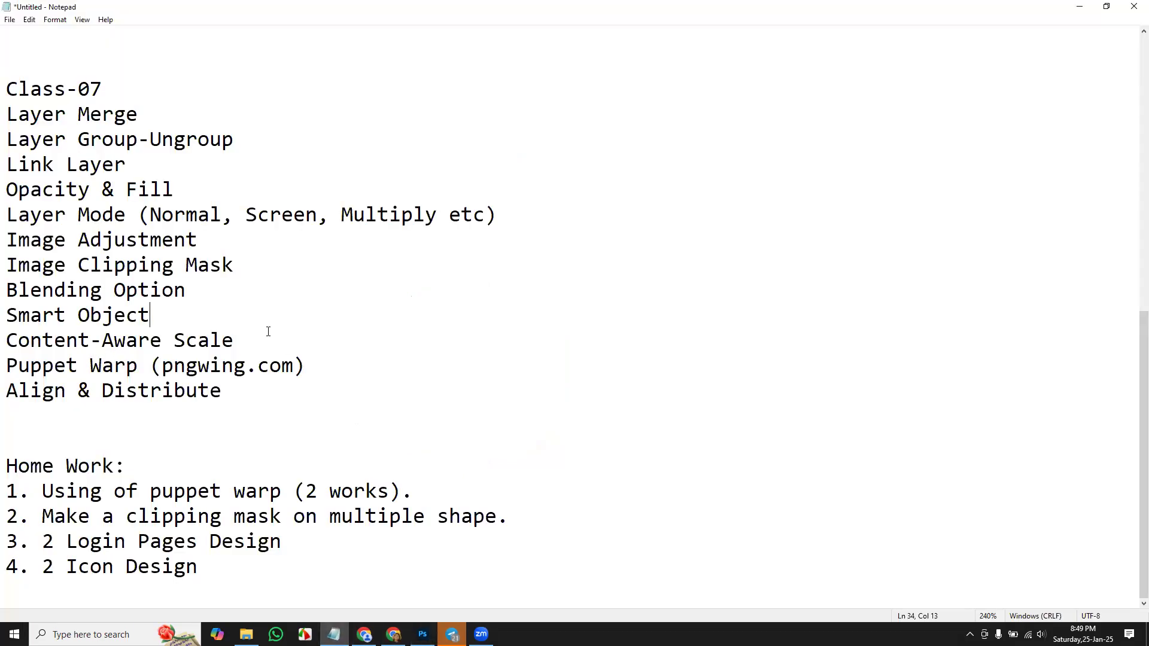
{"action": "left_click_drag", "start_coordinate": [7, 340], "coordinate": [234, 340]}
{"action": "left_click", "coordinate": [238, 395]}
{"action": "left_click_drag", "start_coordinate": [235, 341], "coordinate": [9, 346]}
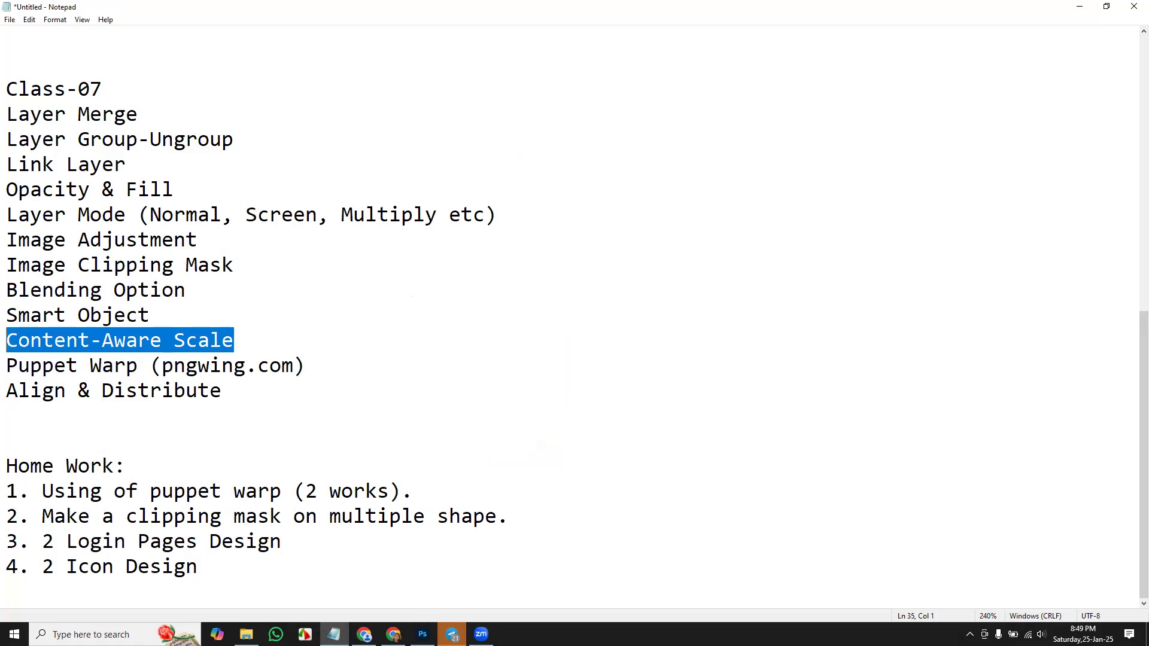
- Switch back to Photoshop and close the Untitled-1 document without saving its changes
{"action": "left_click", "coordinate": [422, 634]}
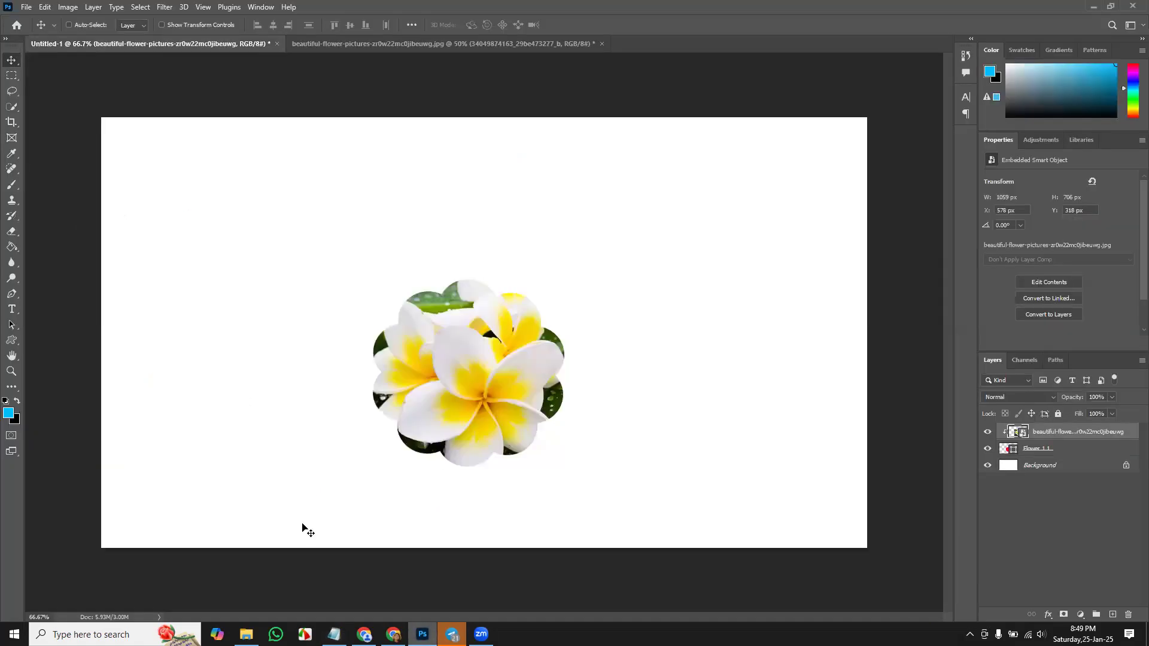
{"action": "left_click", "coordinate": [374, 46]}
{"action": "left_click", "coordinate": [277, 44]}
{"action": "left_click", "coordinate": [555, 237]}
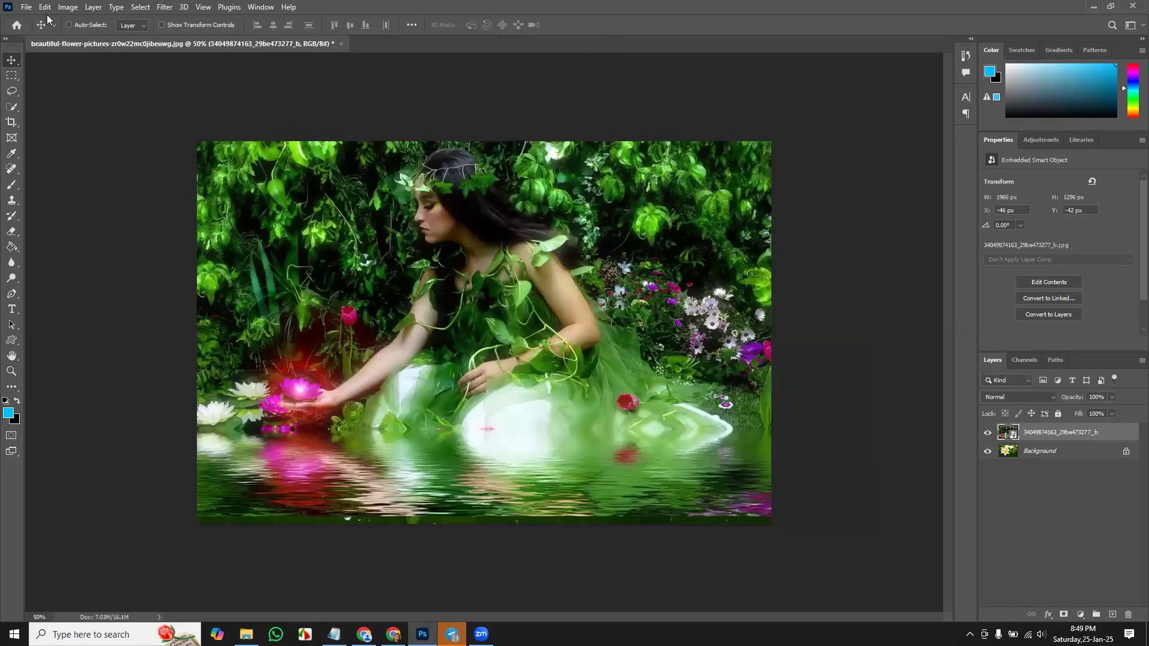
{"action": "left_click", "coordinate": [27, 8]}
{"action": "left_click", "coordinate": [31, 21]}
{"action": "left_click", "coordinate": [853, 498]}
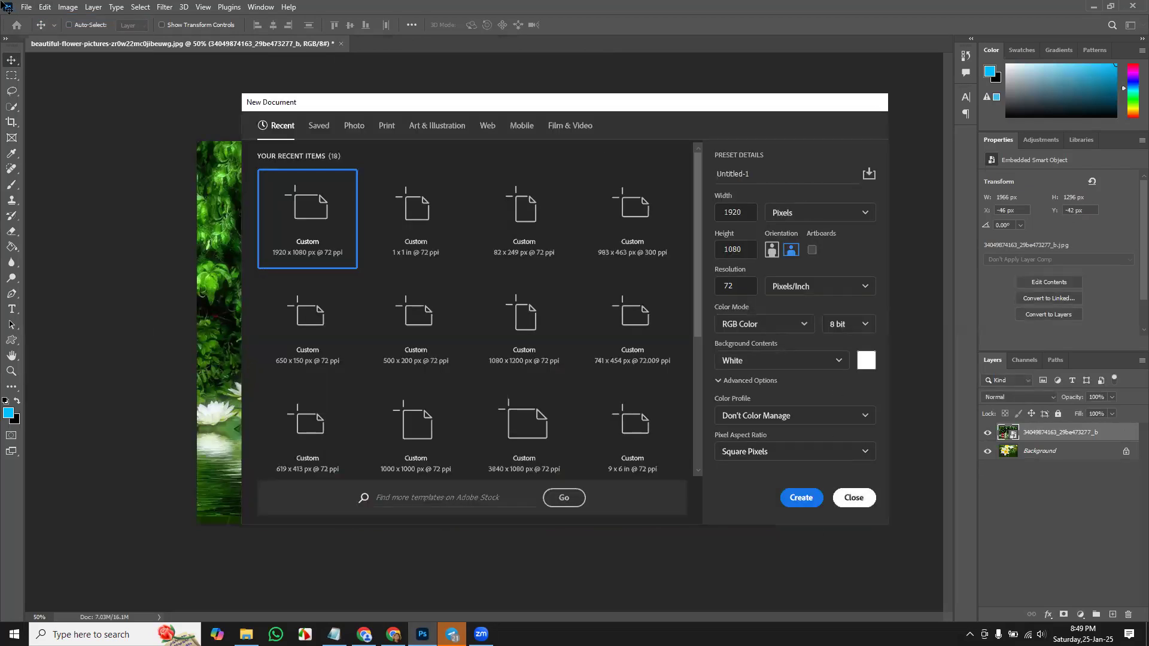
- Open the white flower image beautiful-flower-pictures-zr0w22mc0jibeuwg.jpg as its own document
{"action": "left_click", "coordinate": [26, 7]}
{"action": "left_click", "coordinate": [31, 30]}
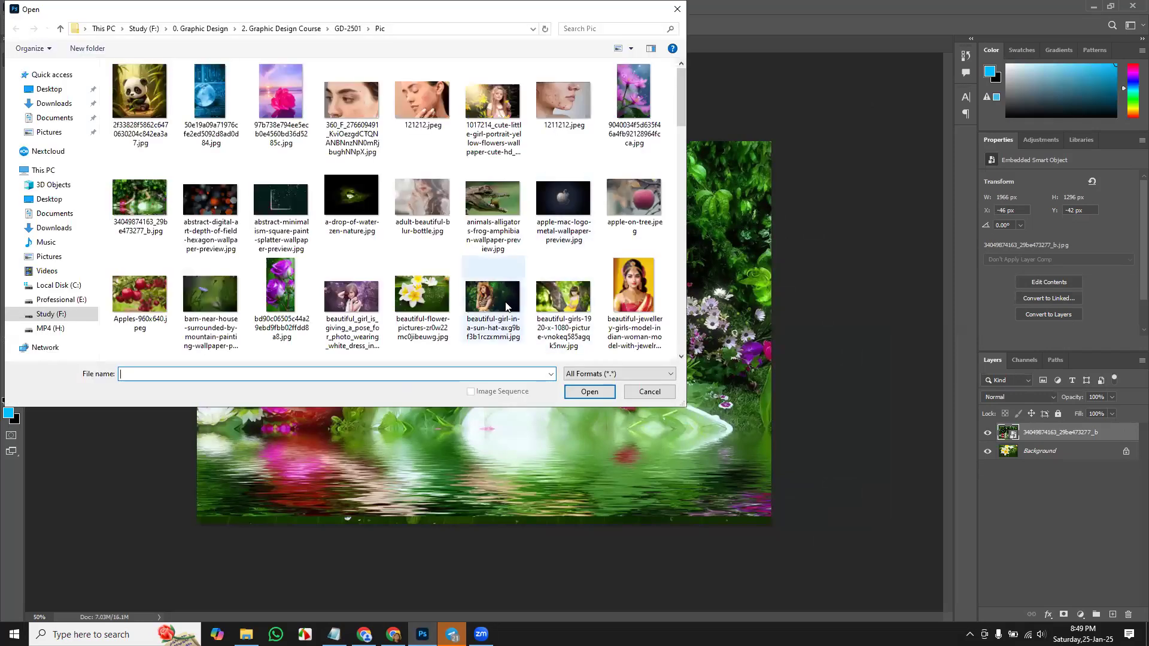
{"action": "double_click", "coordinate": [430, 299]}
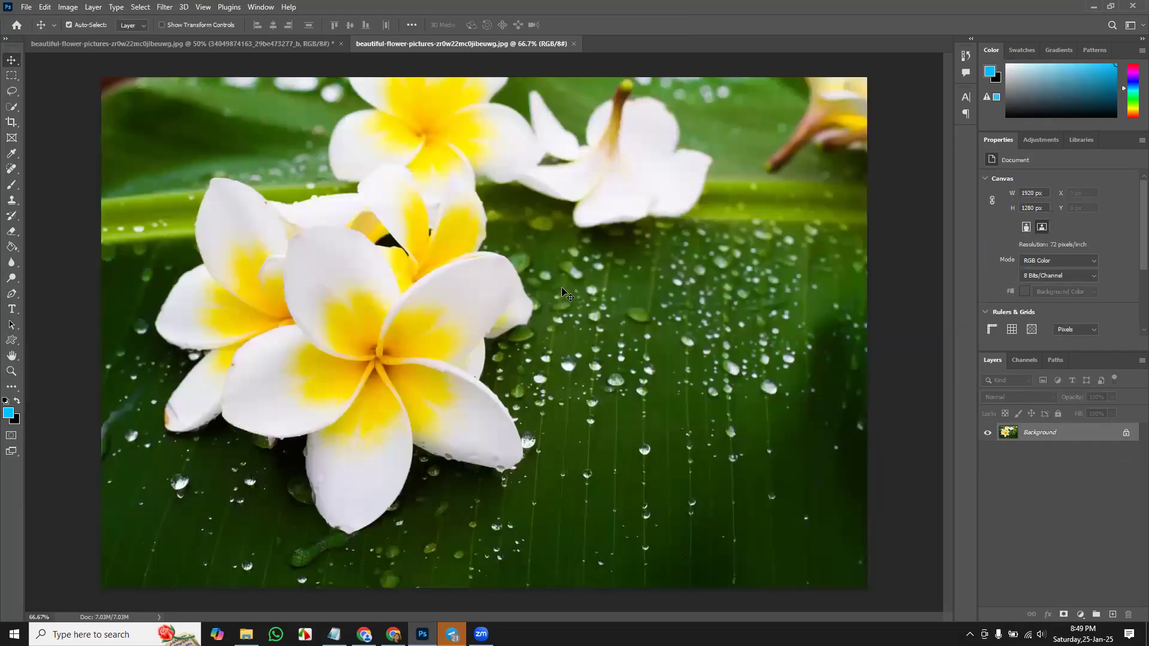
{"action": "key", "text": "ctrl+minus"}
{"action": "key", "text": "ctrl+minus"}
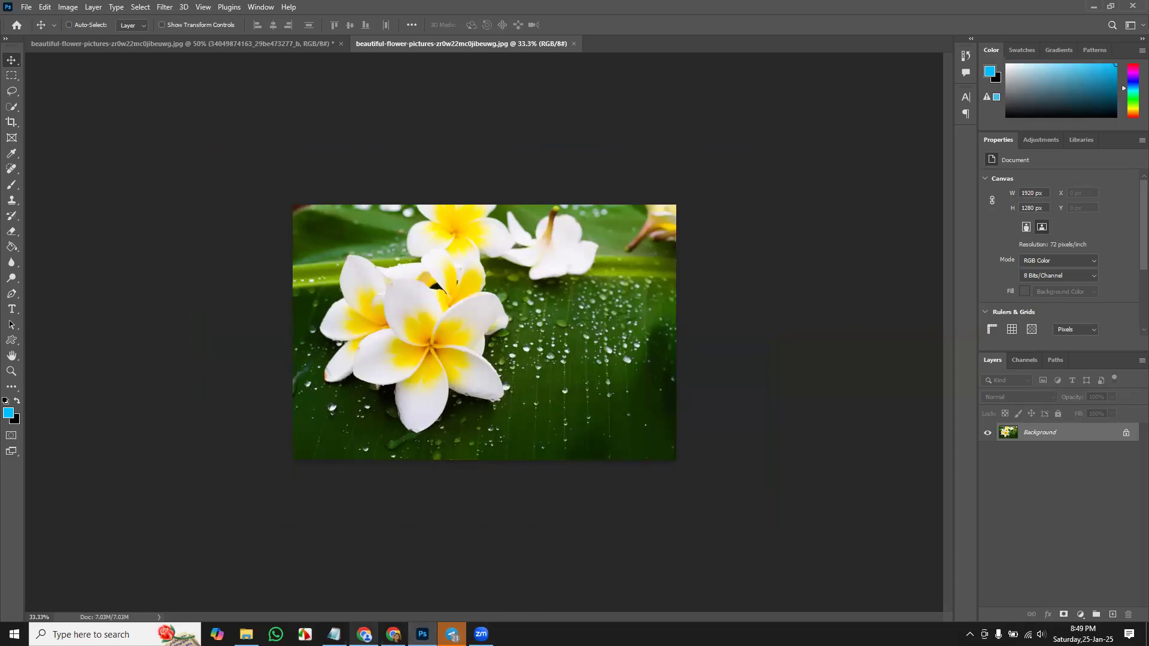
{"action": "left_click", "coordinate": [334, 634]}
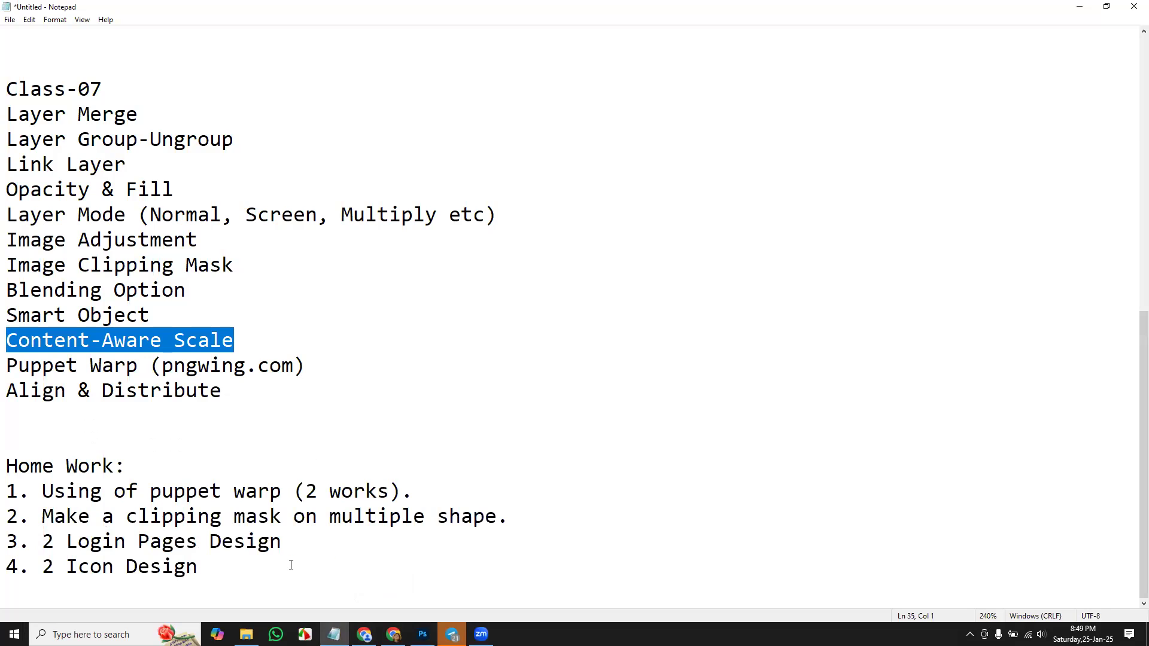
{"action": "left_click", "coordinate": [481, 634]}
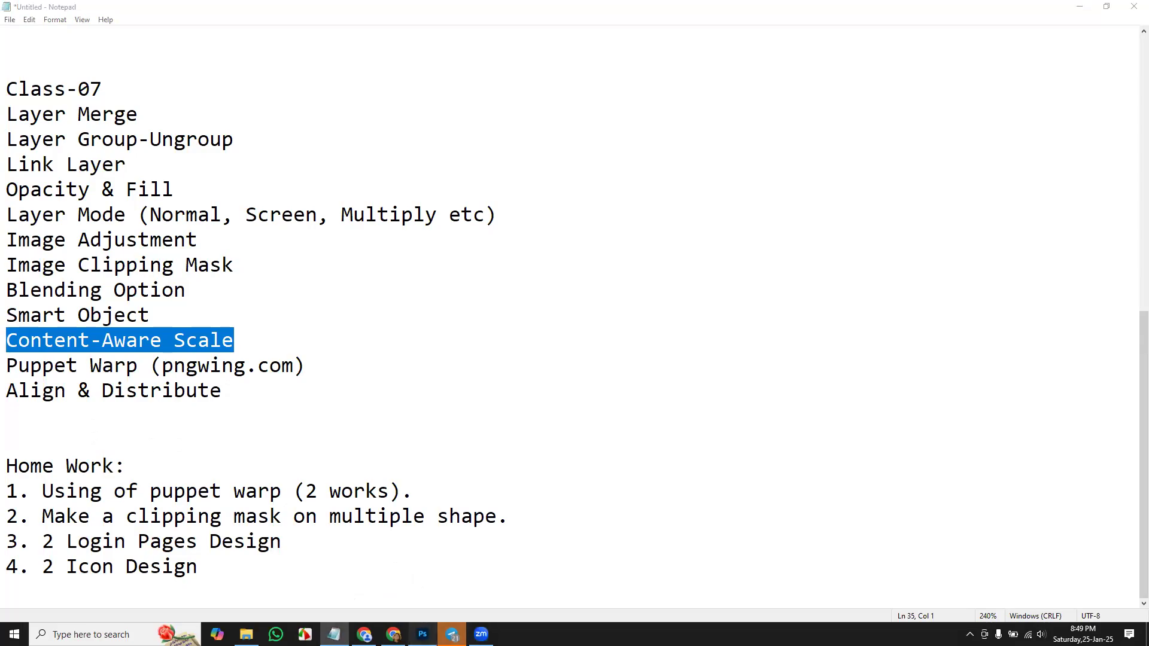
{"action": "left_click", "coordinate": [422, 635]}
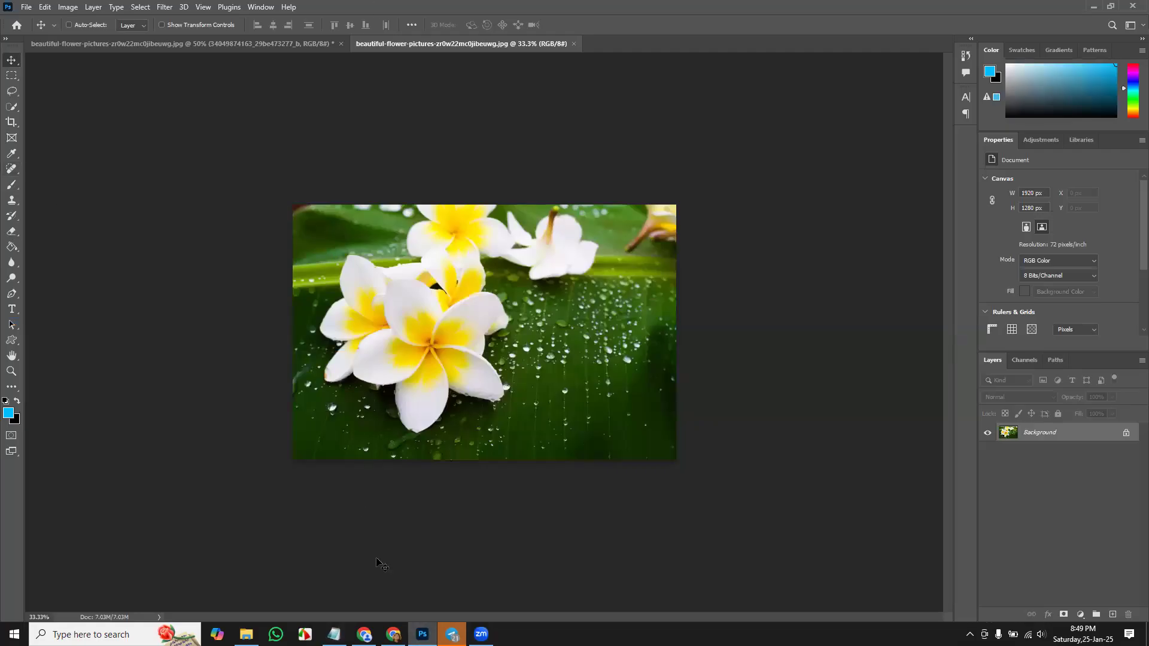
{"action": "left_click", "coordinate": [334, 634]}
{"action": "left_click", "coordinate": [334, 634]}
- Crop the flower image at an 800:300 ratio to about 2926 by 1098 px, extending the canvas on both sides of the photo
{"action": "left_click", "coordinate": [12, 121]}
{"action": "left_click_drag", "start_coordinate": [482, 257], "coordinate": [488, 220]}
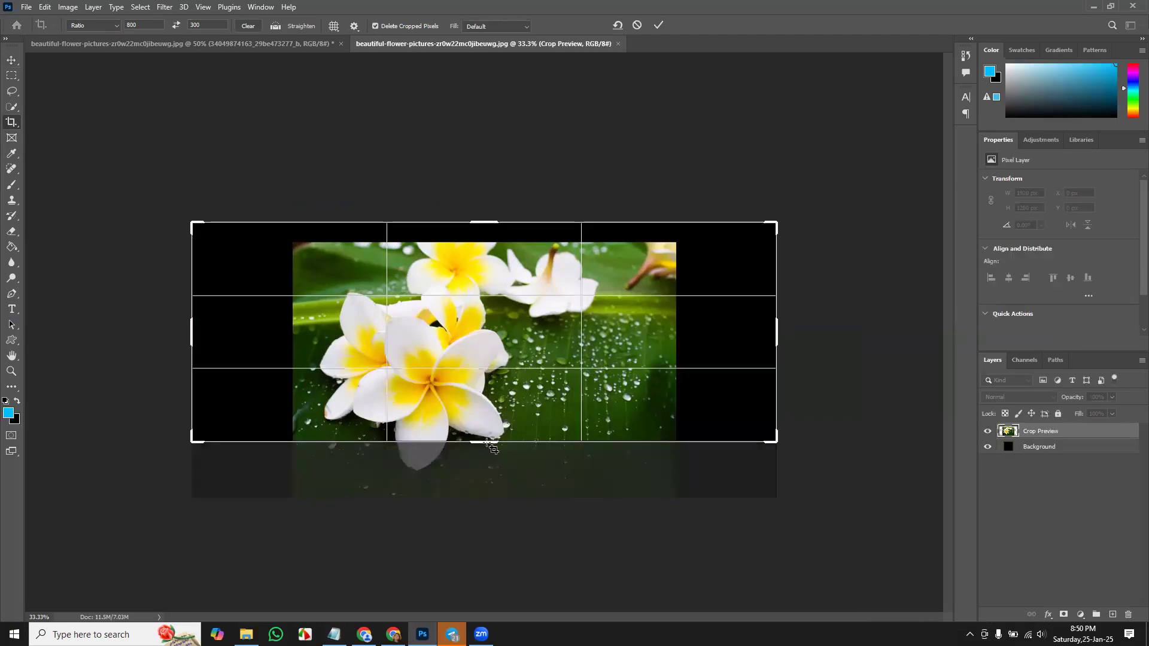
{"action": "left_click_drag", "start_coordinate": [487, 443], "coordinate": [485, 488]}
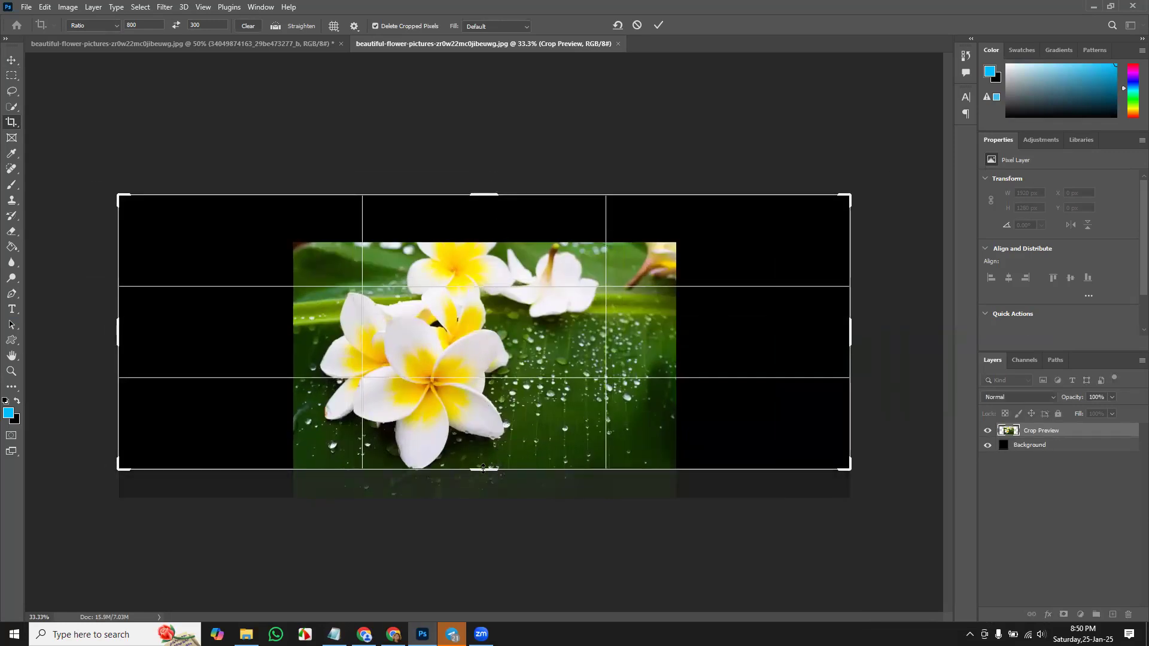
{"action": "mouse_move", "coordinate": [484, 467]}
{"action": "left_mouse_down"}
{"action": "mouse_move", "coordinate": [487, 478]}
{"action": "mouse_move", "coordinate": [492, 453]}
{"action": "left_mouse_up"}
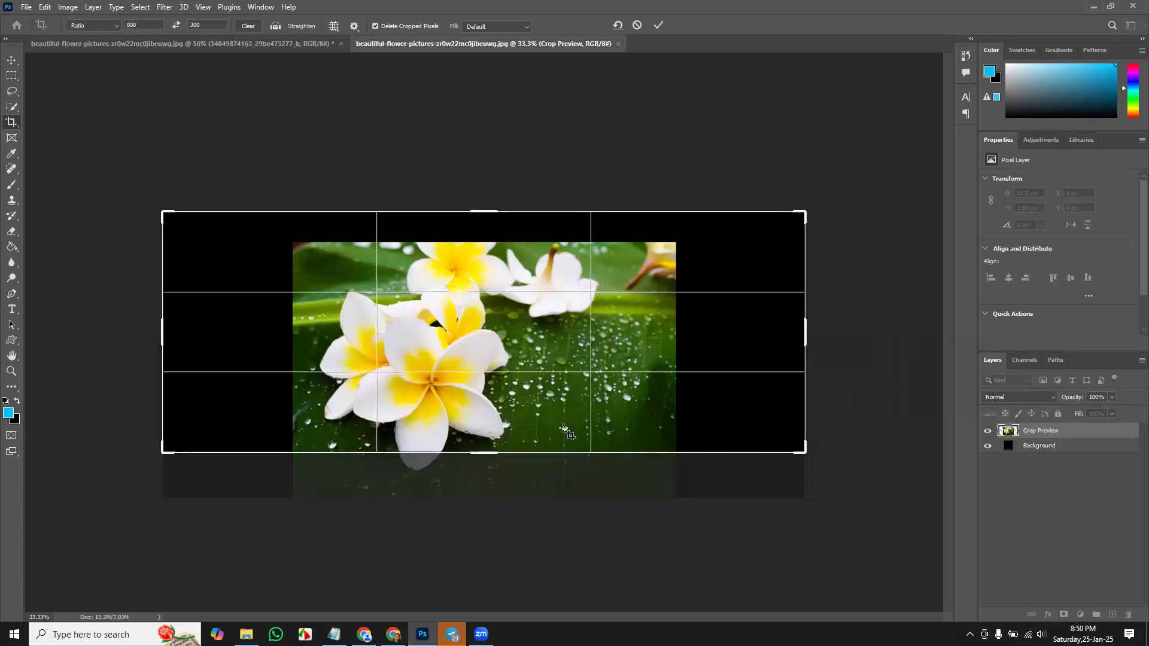
{"action": "left_click_drag", "start_coordinate": [509, 369], "coordinate": [511, 305]}
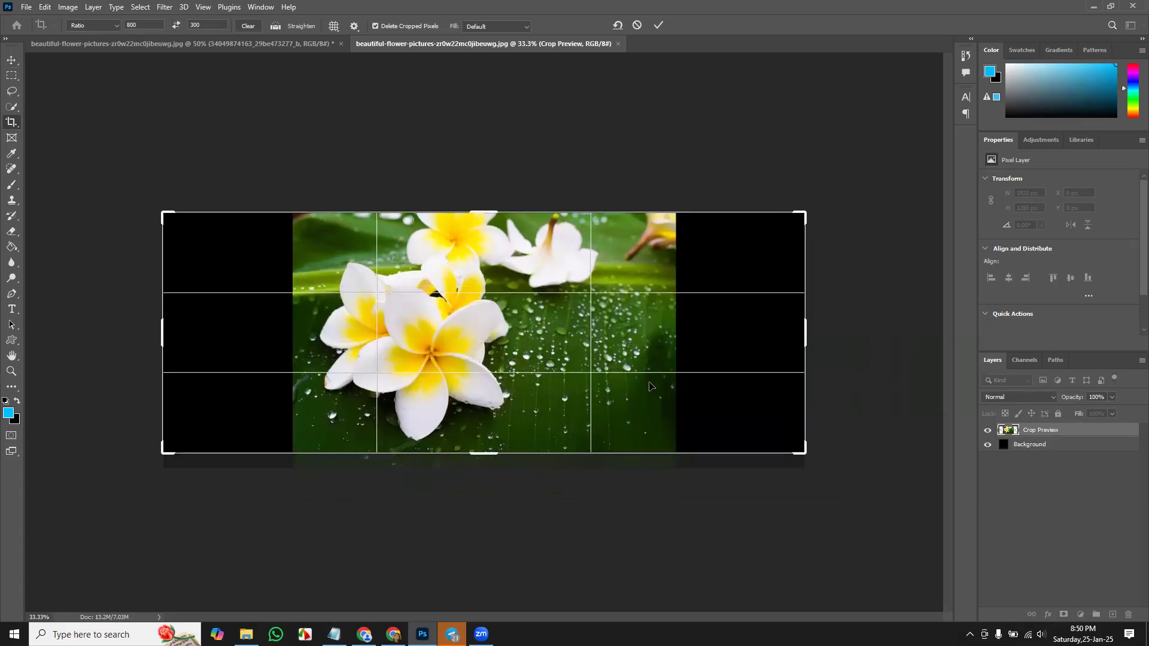
{"action": "left_click_drag", "start_coordinate": [809, 336], "coordinate": [776, 329]}
{"action": "mouse_move", "coordinate": [493, 337]}
{"action": "left_mouse_down"}
{"action": "mouse_move", "coordinate": [512, 338]}
{"action": "mouse_move", "coordinate": [461, 340]}
{"action": "mouse_move", "coordinate": [474, 338]}
{"action": "left_mouse_up"}
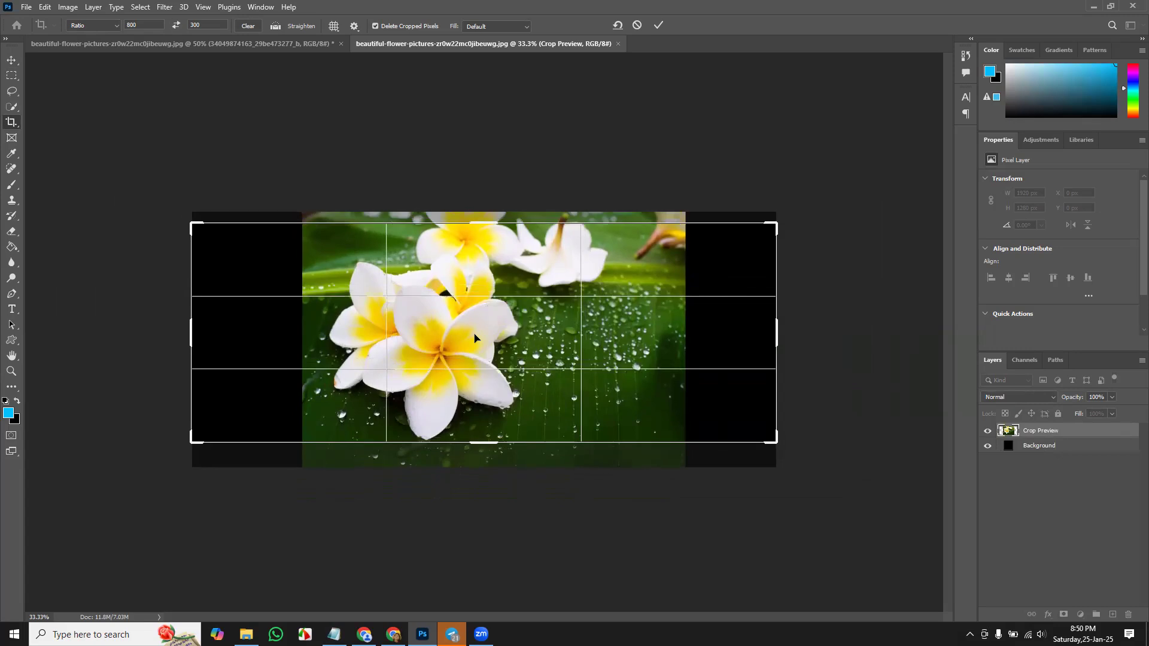
{"action": "key", "text": "Return"}
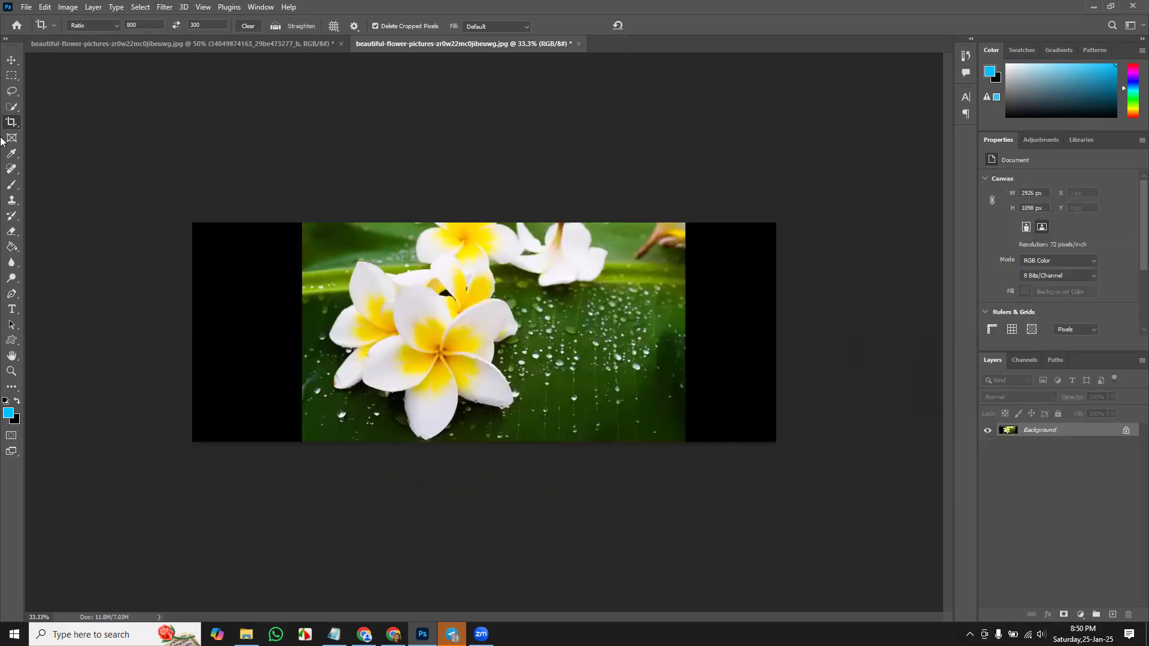
- Activate the Move tool and unlock the Background so that it becomes a regular layer
{"action": "left_click", "coordinate": [12, 60]}
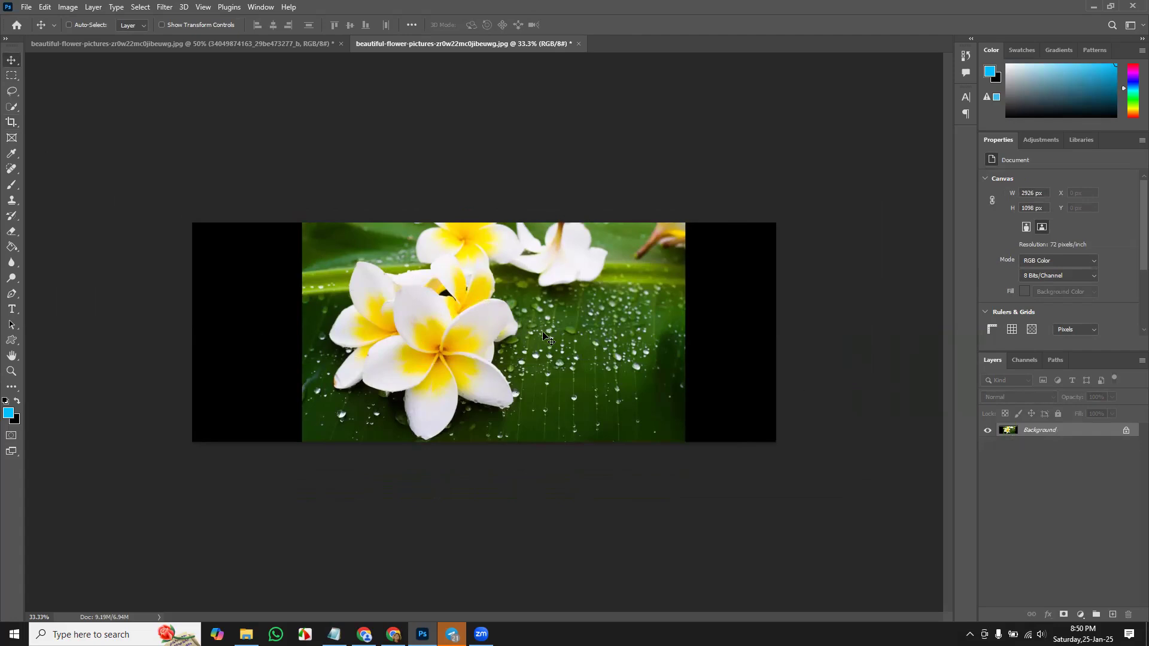
{"action": "left_click", "coordinate": [45, 7]}
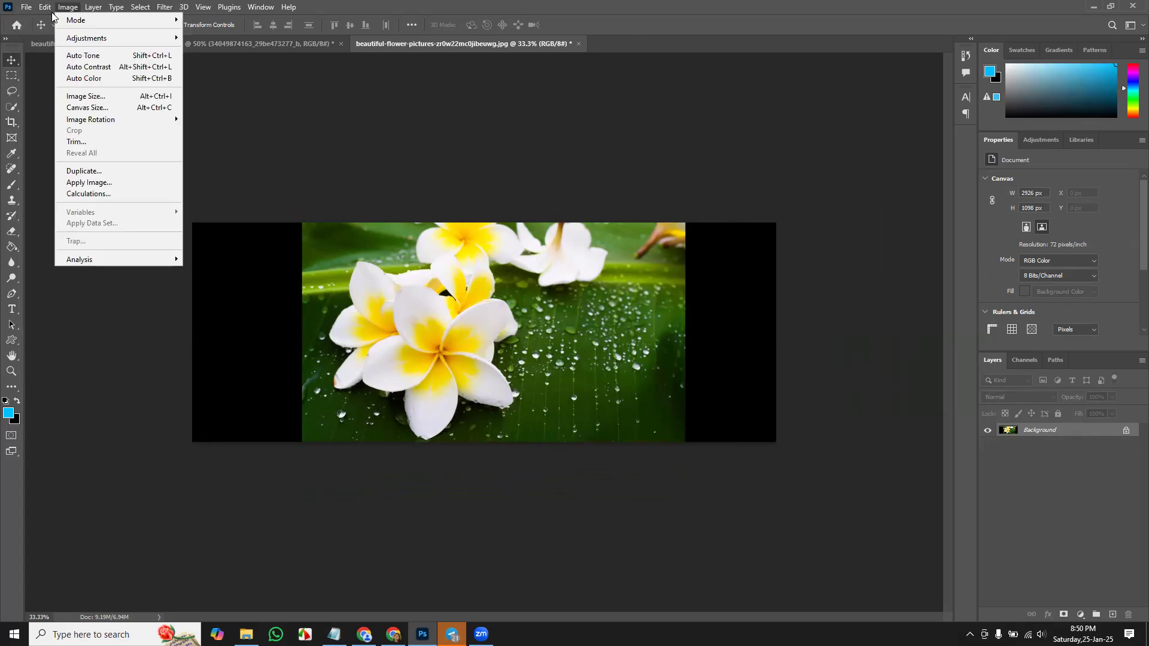
{"action": "left_click", "coordinate": [1126, 432]}
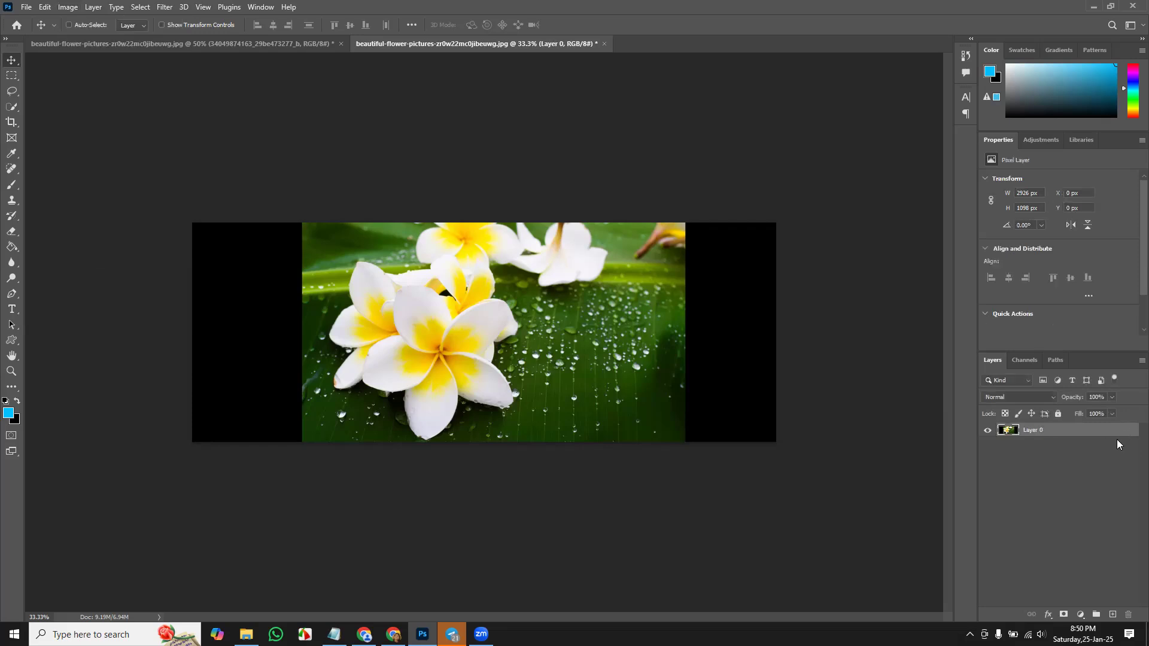
- Apply Content-Aware Scale to the flower layer, pulling its left edge inward to about 81.6% width
{"action": "left_click", "coordinate": [44, 8]}
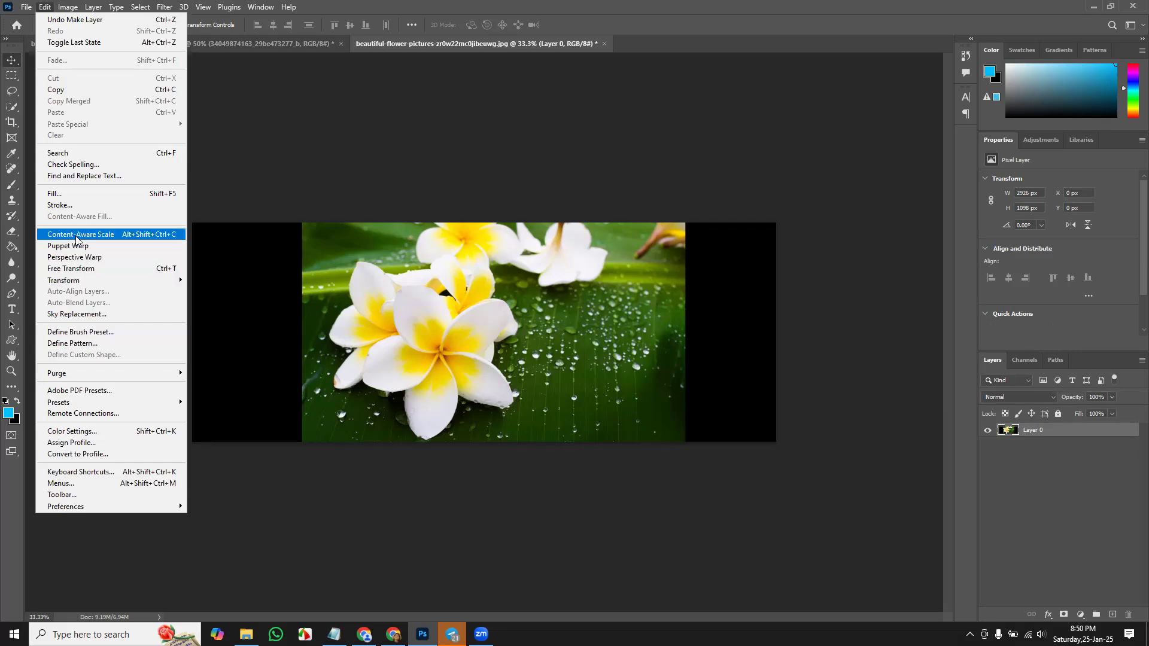
{"action": "left_click", "coordinate": [115, 239]}
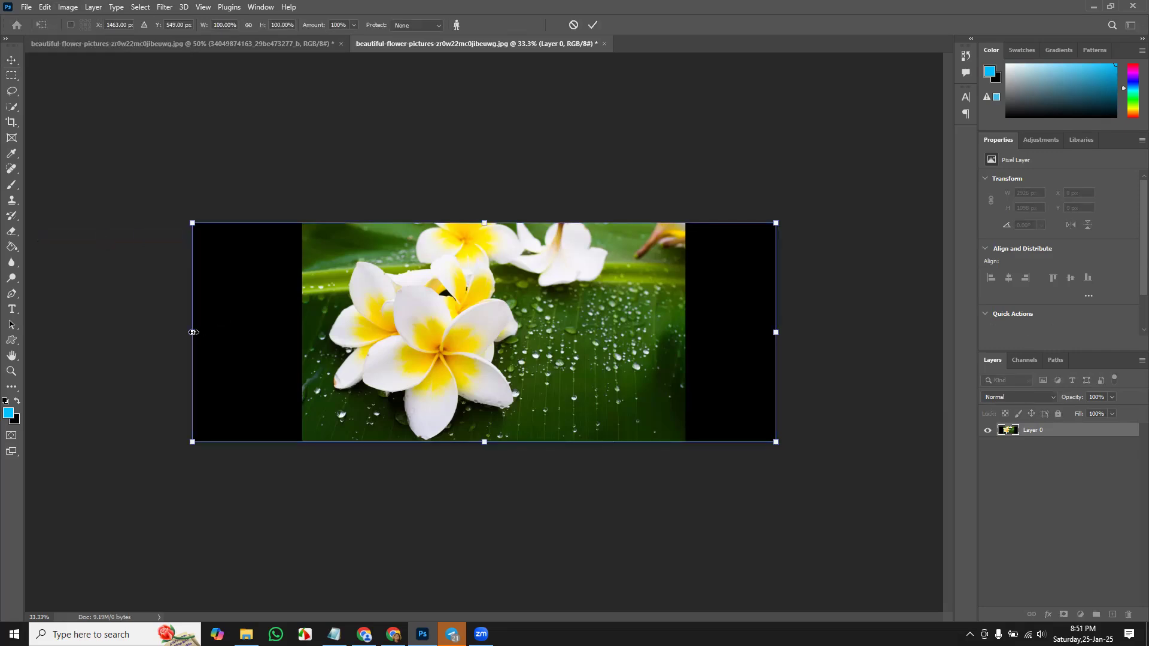
{"action": "left_click_drag", "start_coordinate": [192, 332], "coordinate": [360, 345]}
{"action": "left_click_drag", "start_coordinate": [356, 346], "coordinate": [298, 344]}
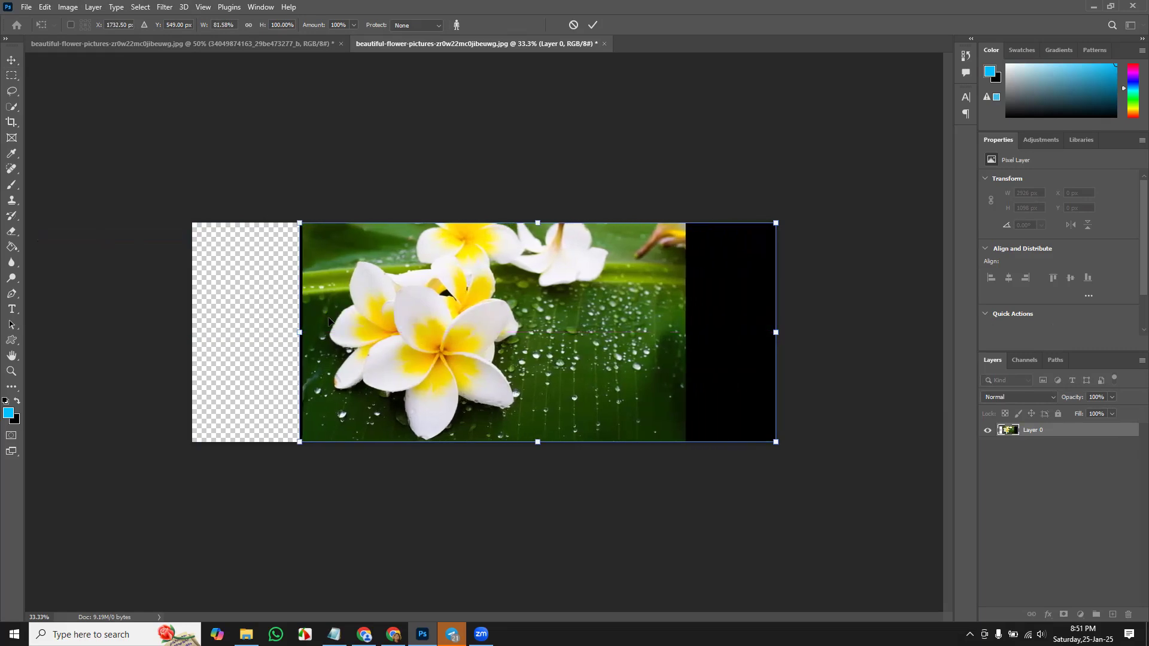
{"action": "key", "text": "Return"}
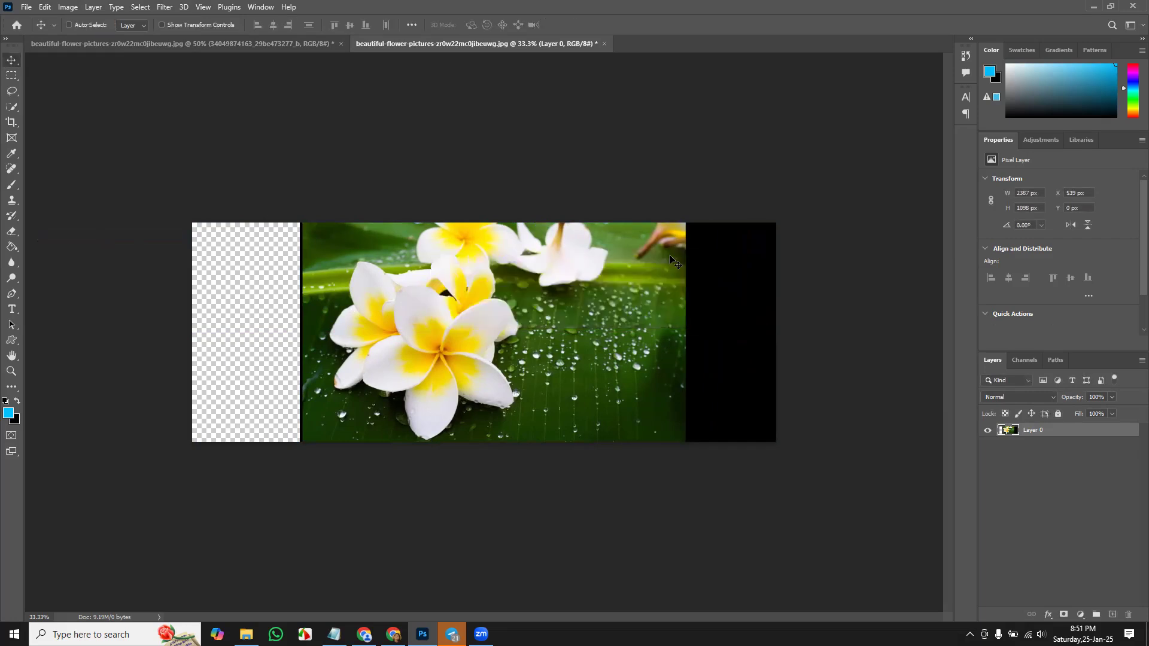
- Close the widened flower document without saving and reopen beautiful-flower-pictures-zr0w22mc0jibeuwg.jpg
{"action": "left_click", "coordinate": [604, 43]}
{"action": "left_click", "coordinate": [570, 235]}
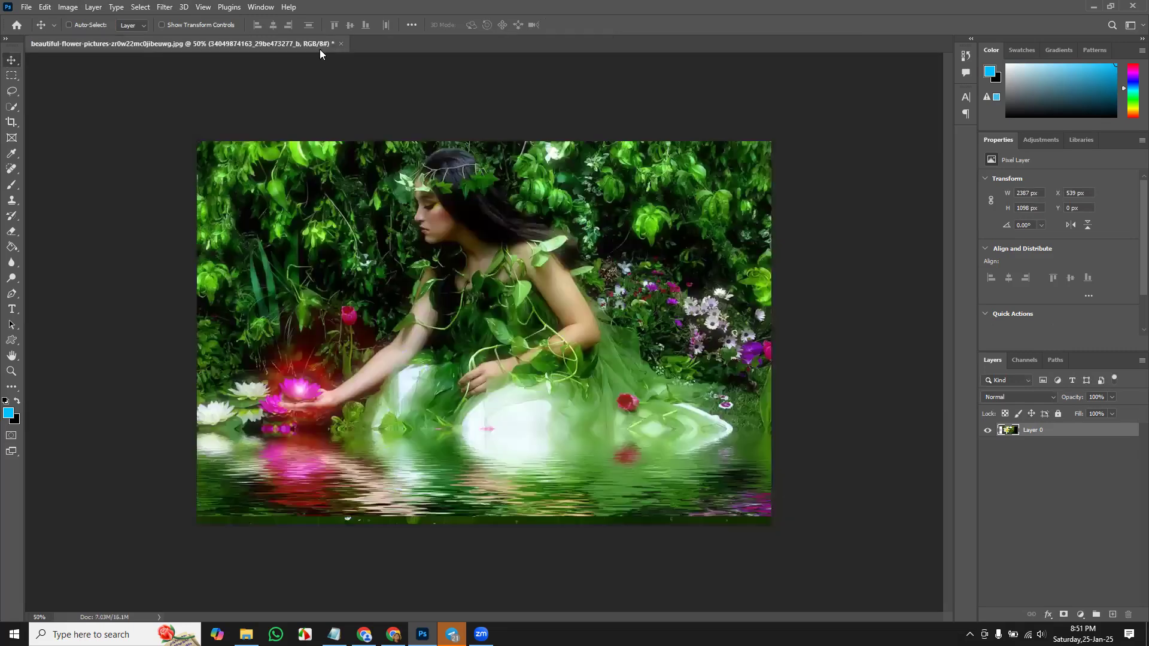
{"action": "left_click", "coordinate": [28, 6]}
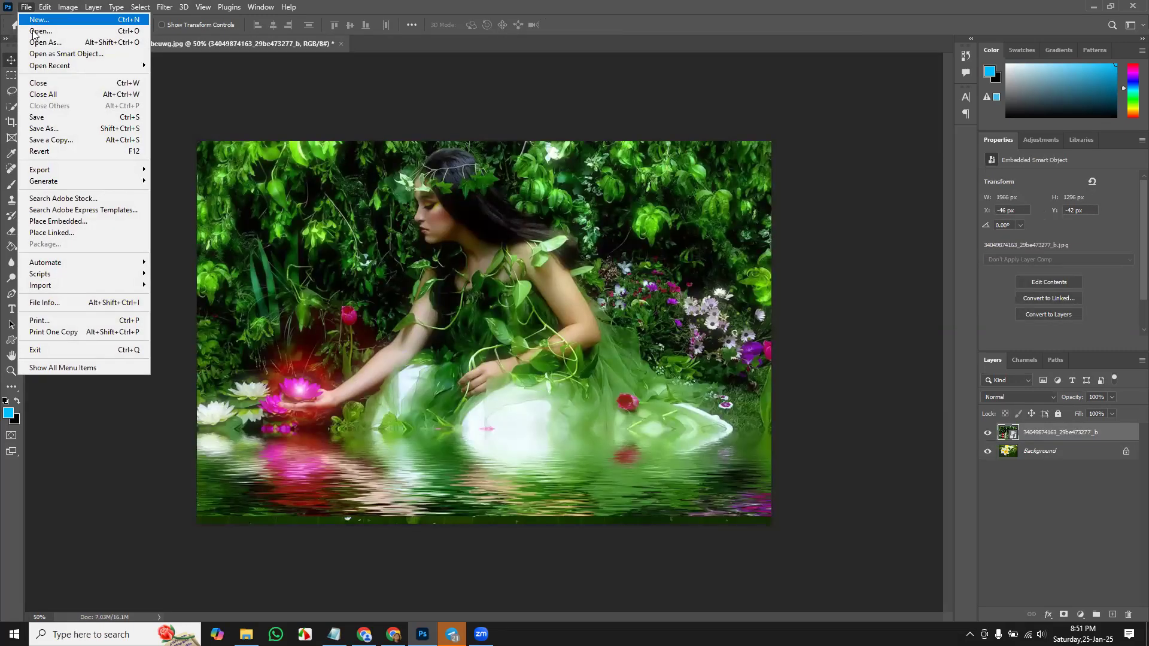
{"action": "left_click", "coordinate": [39, 31]}
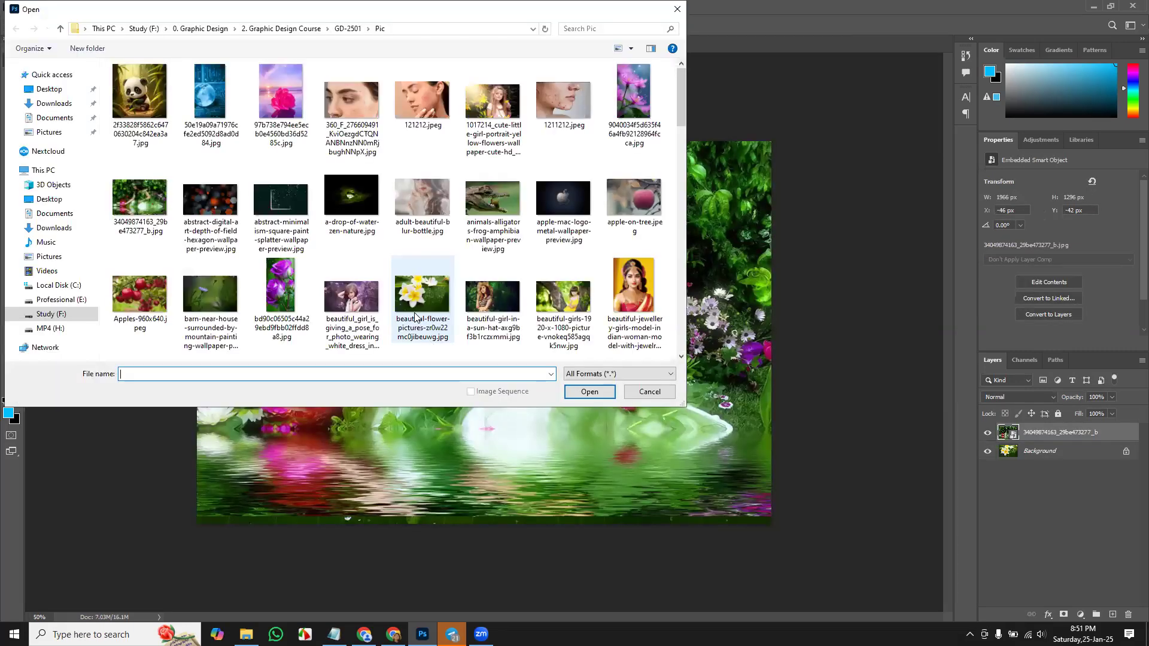
{"action": "double_click", "coordinate": [412, 306]}
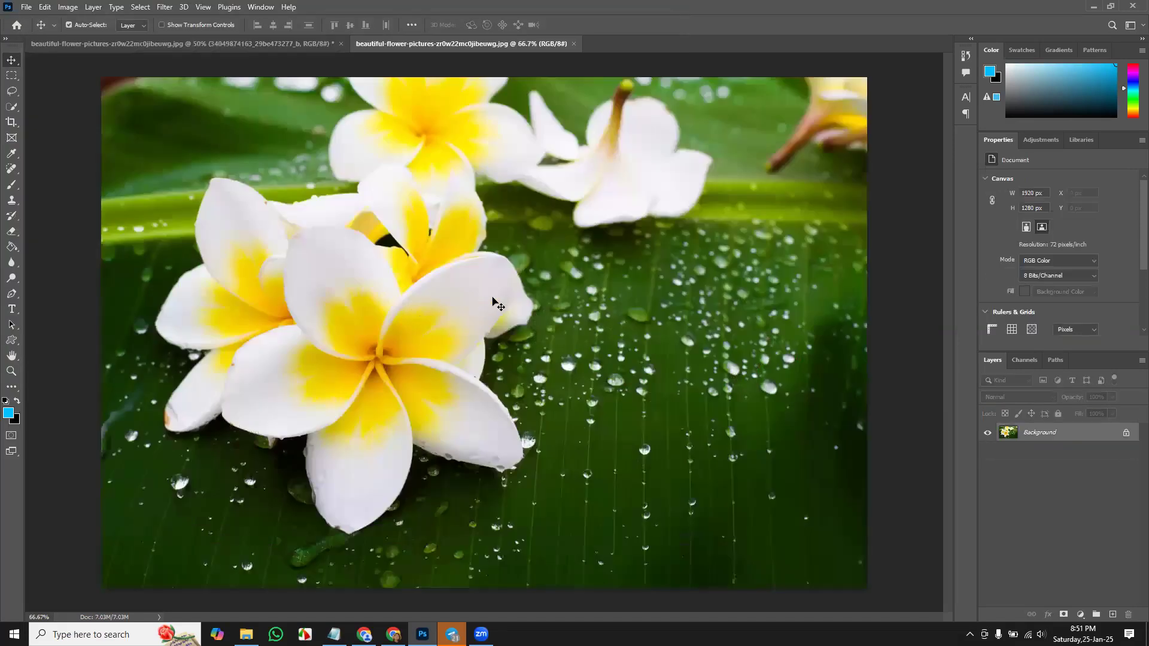
- Try extending the canvas around the locked Background with an 800:300 crop of about 3742 by 1403 px, and undo the crop
{"action": "key", "text": "ctrl+minus"}
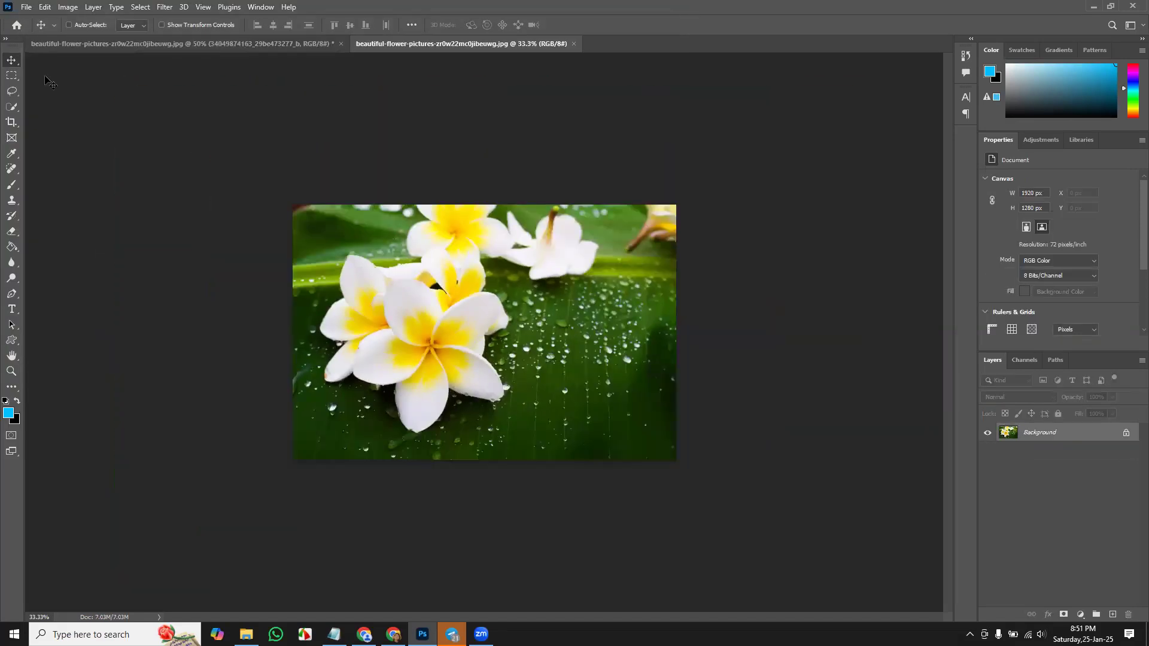
{"action": "left_click", "coordinate": [12, 122]}
{"action": "left_click_drag", "start_coordinate": [479, 261], "coordinate": [489, 226]}
{"action": "left_click_drag", "start_coordinate": [480, 439], "coordinate": [483, 474]}
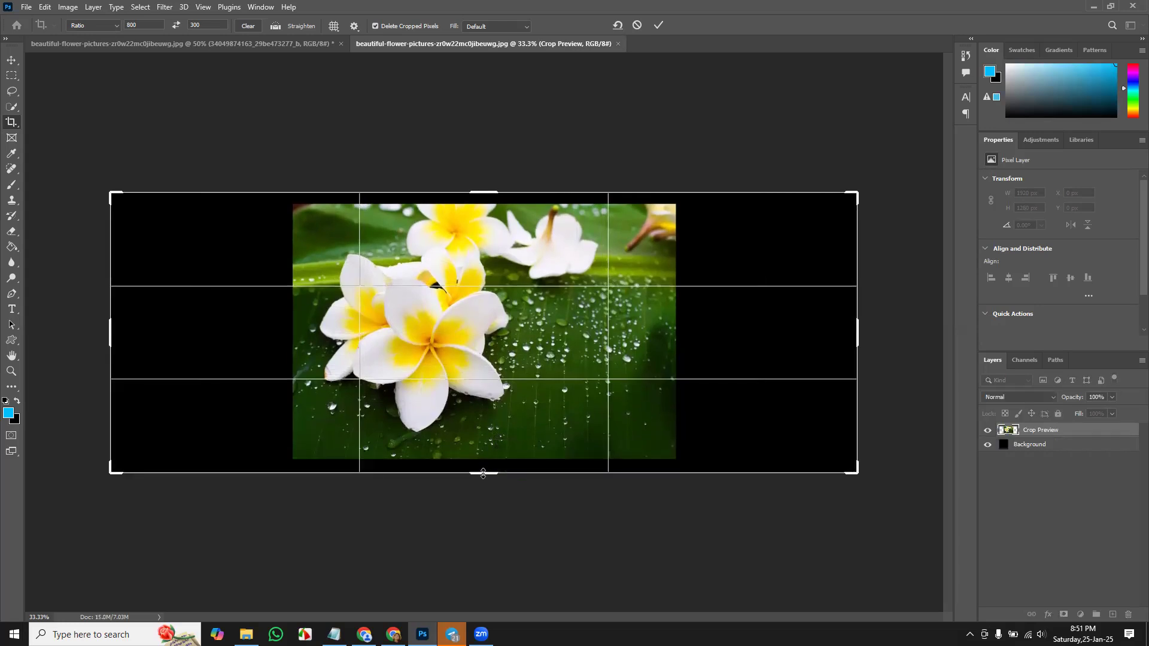
{"action": "key", "text": "Return"}
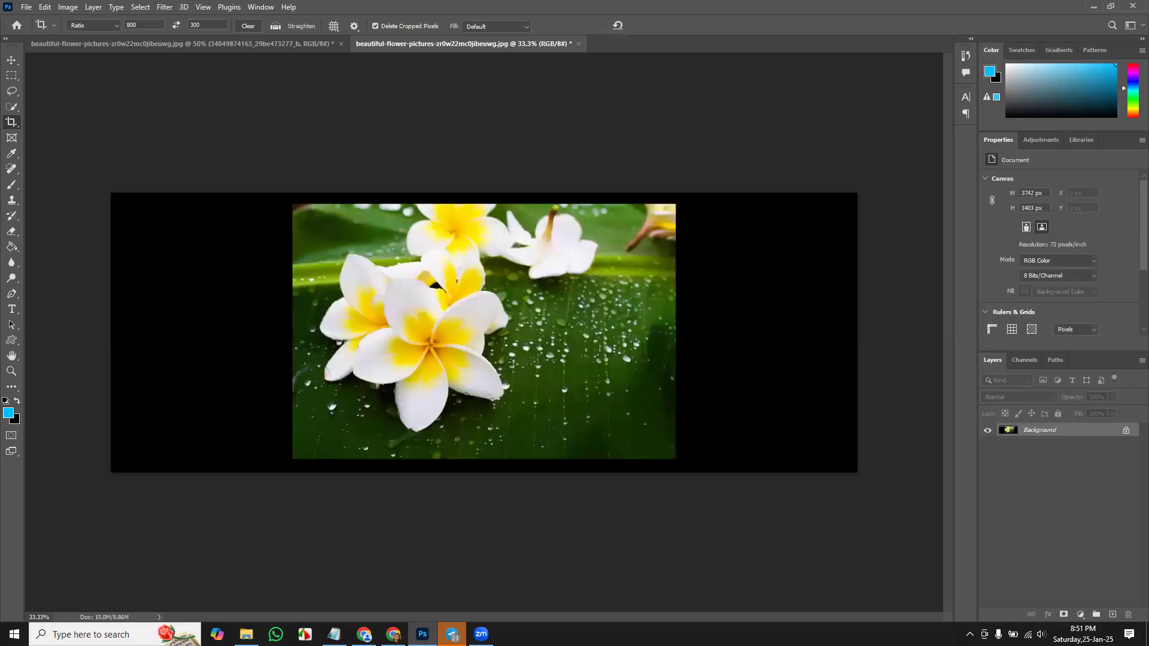
{"action": "key", "text": "ctrl+z"}
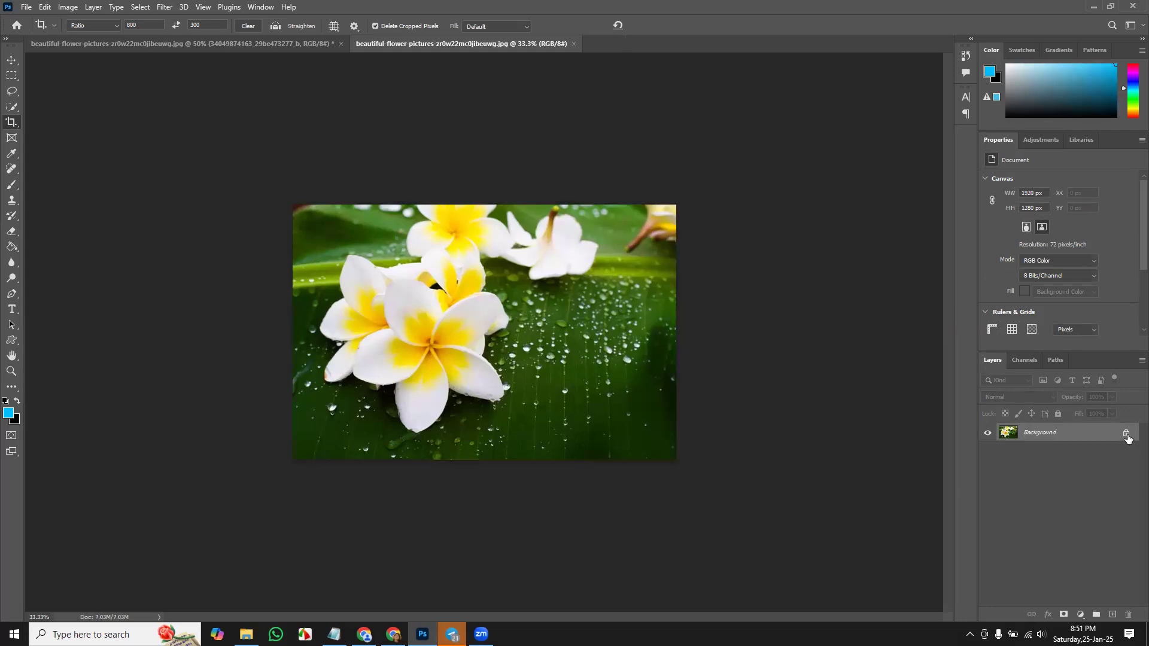
- Unlock the Background layer and crop at an 800:300 ratio to about 1380 px high, extending transparent canvas around the photo
{"action": "left_click", "coordinate": [1126, 435]}
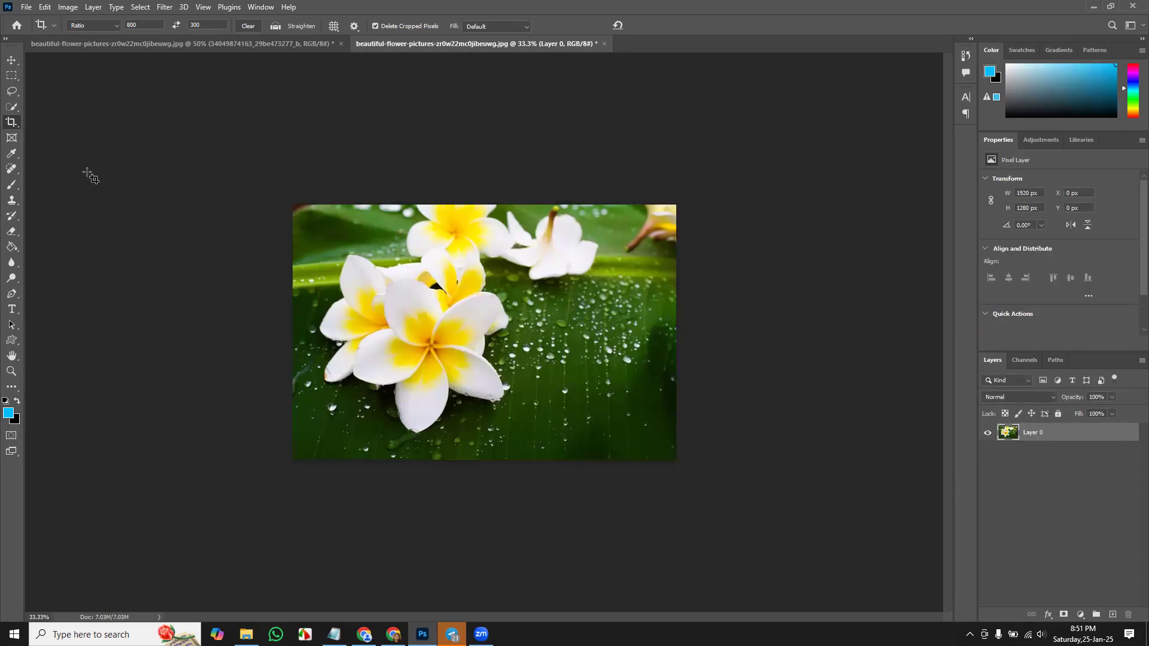
{"action": "left_click", "coordinate": [470, 267]}
{"action": "left_click_drag", "start_coordinate": [477, 258], "coordinate": [480, 226]}
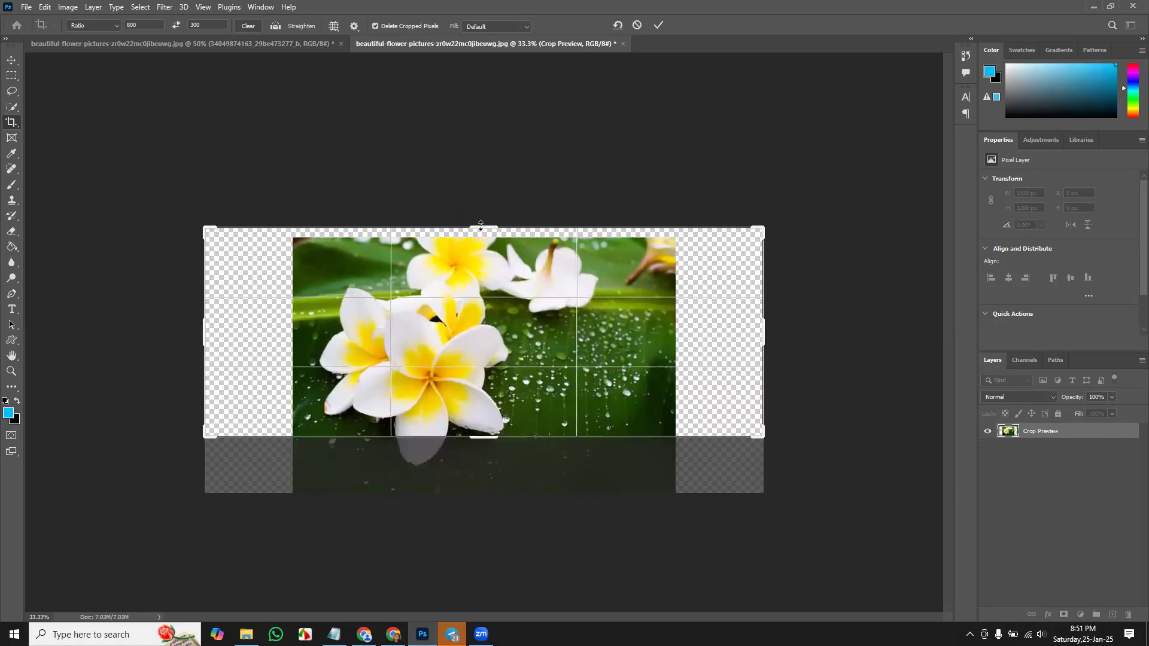
{"action": "left_click_drag", "start_coordinate": [484, 440], "coordinate": [484, 472]}
{"action": "key", "text": "Return"}
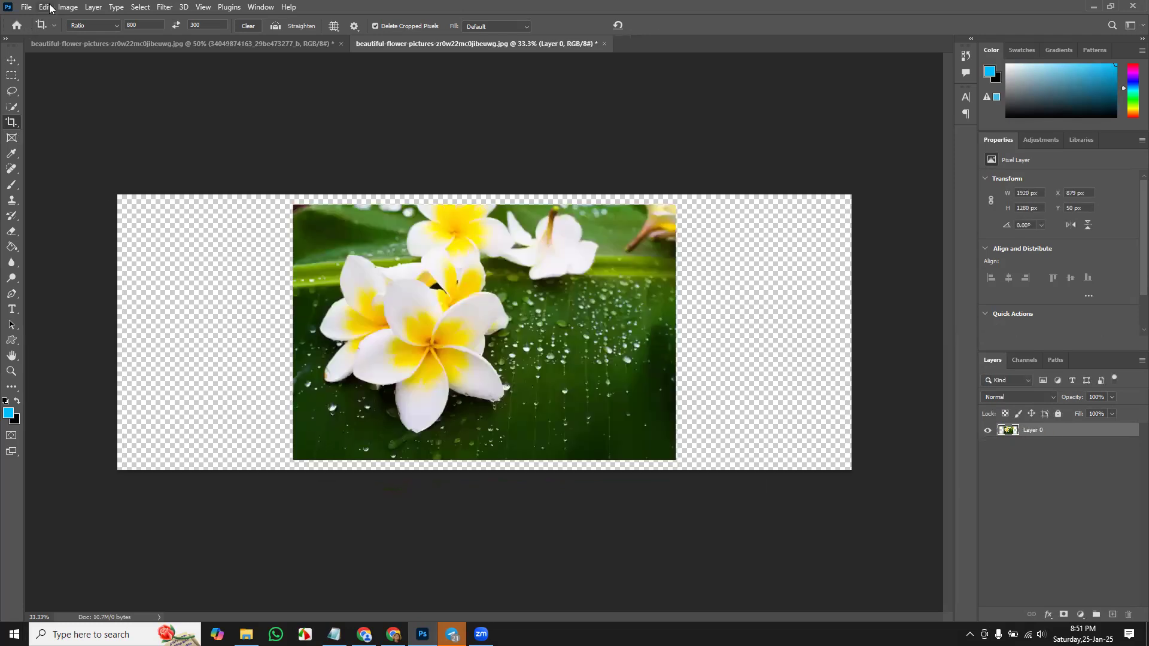
- Content-aware scale the flower layer to about 114.8% width leftward and about 107.8% height, filling the canvas height
{"action": "left_click", "coordinate": [51, 9]}
{"action": "left_click", "coordinate": [99, 236]}
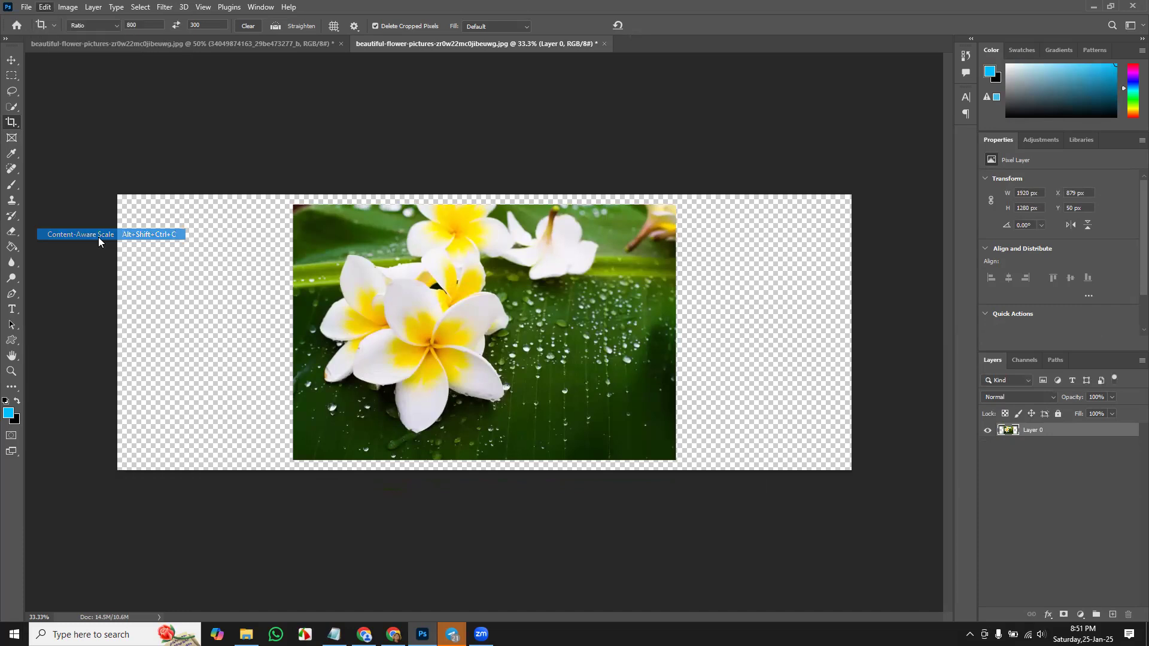
{"action": "left_click_drag", "start_coordinate": [291, 332], "coordinate": [234, 333]}
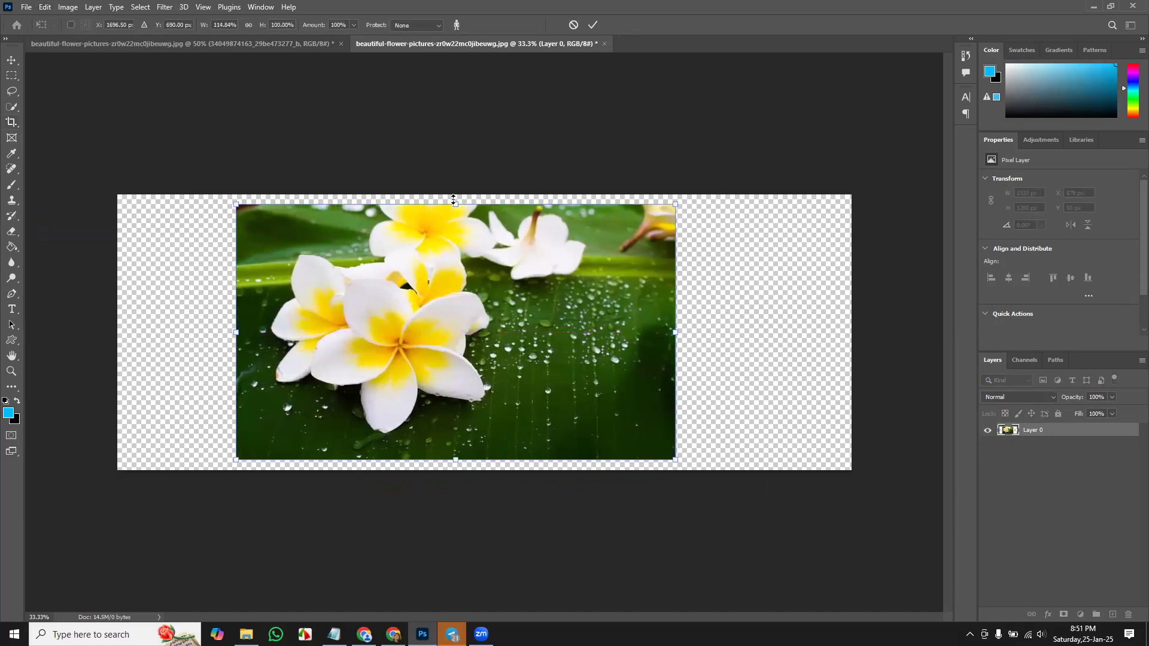
{"action": "left_click_drag", "start_coordinate": [455, 200], "coordinate": [456, 194]}
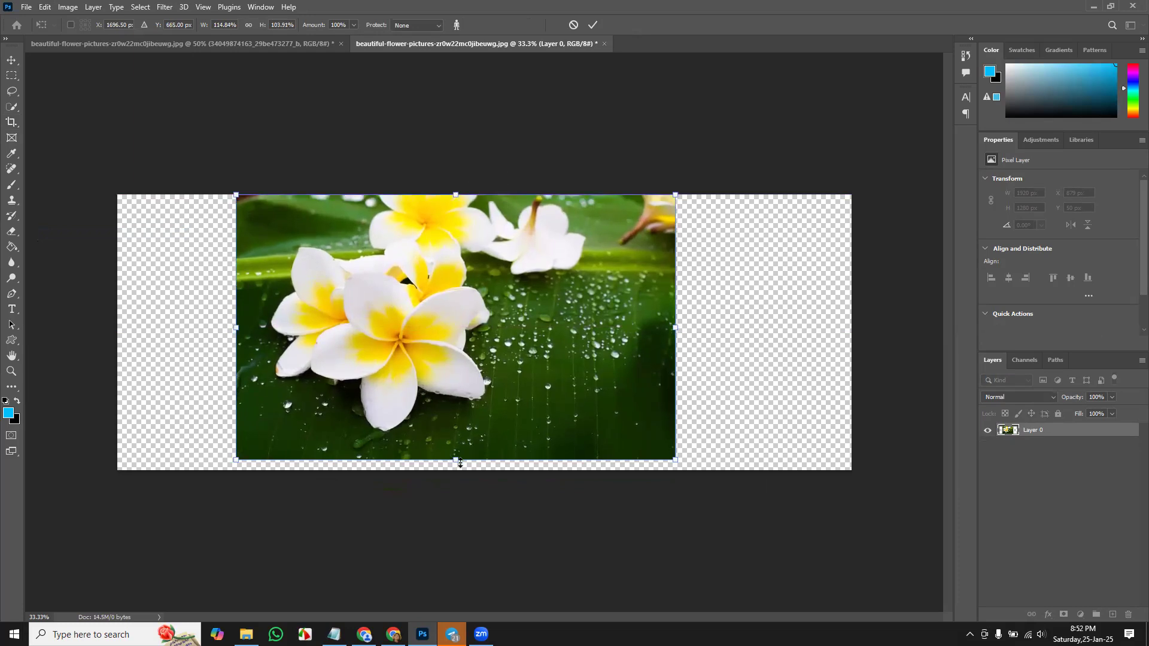
{"action": "left_click_drag", "start_coordinate": [455, 462], "coordinate": [455, 470]}
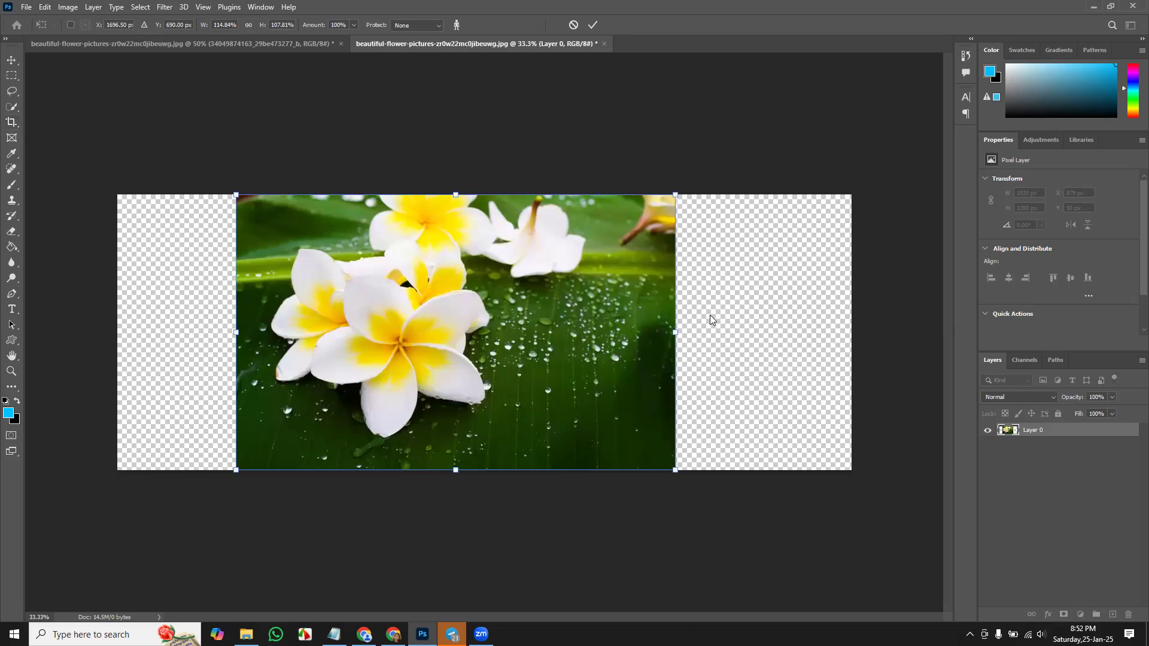
- Try several content-aware widths by moving the photo's side edges, finally stretching both out towards the canvas edges
{"action": "left_click_drag", "start_coordinate": [238, 332], "coordinate": [182, 332]}
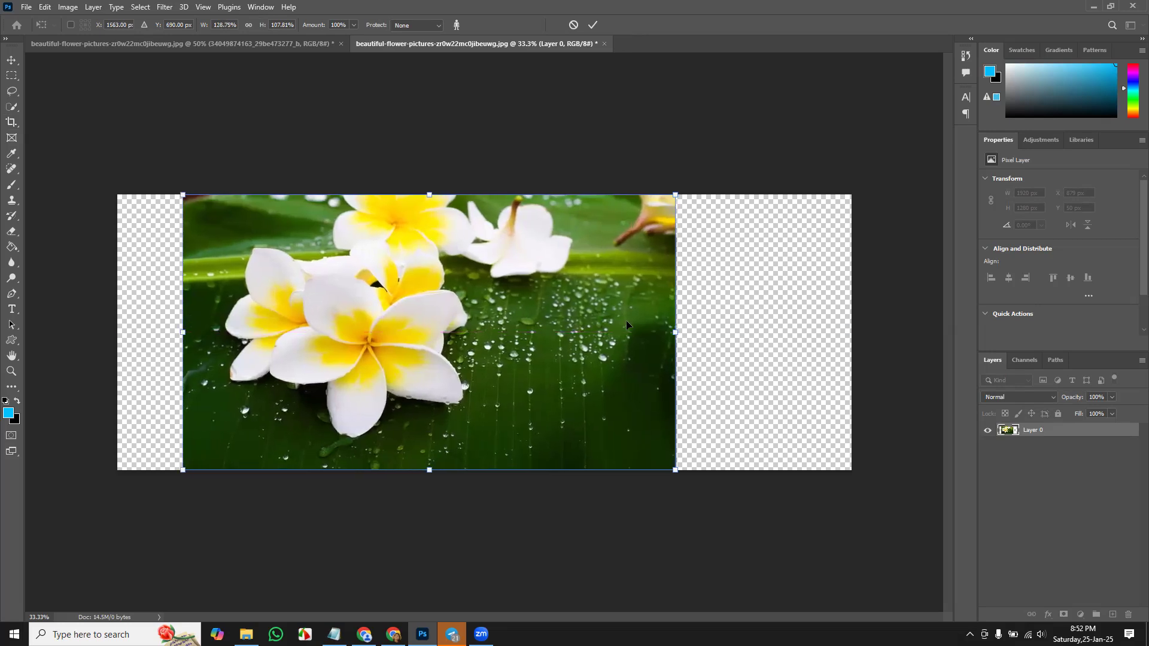
{"action": "left_click_drag", "start_coordinate": [681, 336], "coordinate": [760, 334]}
{"action": "mouse_move", "coordinate": [470, 192]}
{"action": "left_mouse_down"}
{"action": "mouse_move", "coordinate": [480, 129]}
{"action": "mouse_move", "coordinate": [488, 203]}
{"action": "left_mouse_up"}
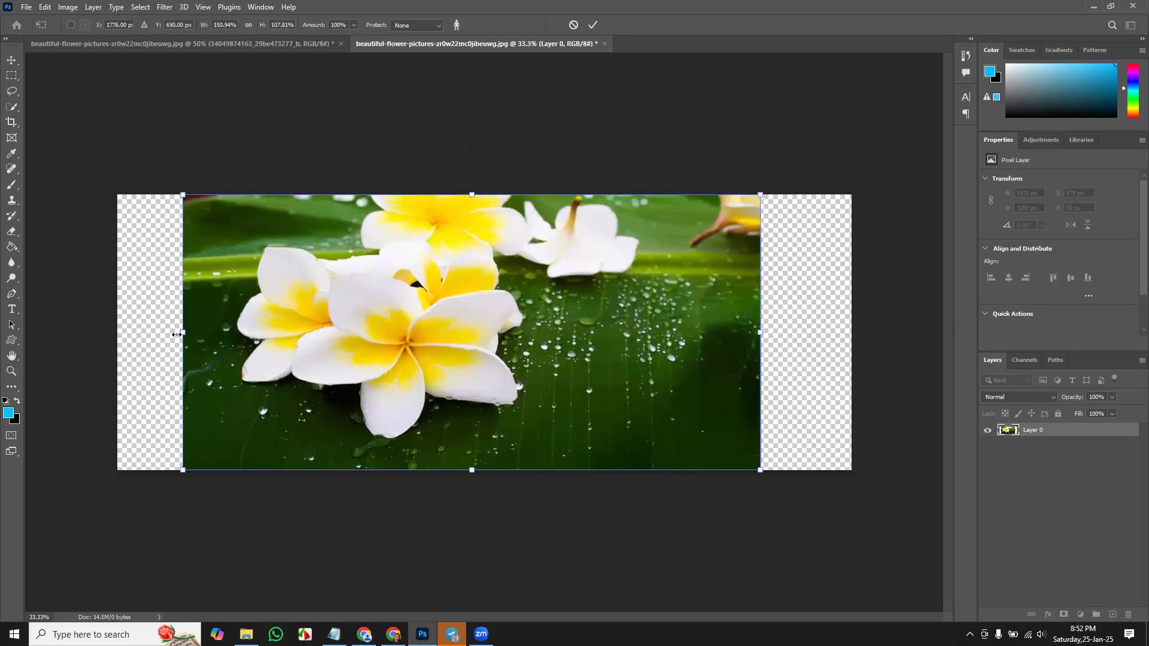
{"action": "left_click_drag", "start_coordinate": [194, 333], "coordinate": [269, 332]}
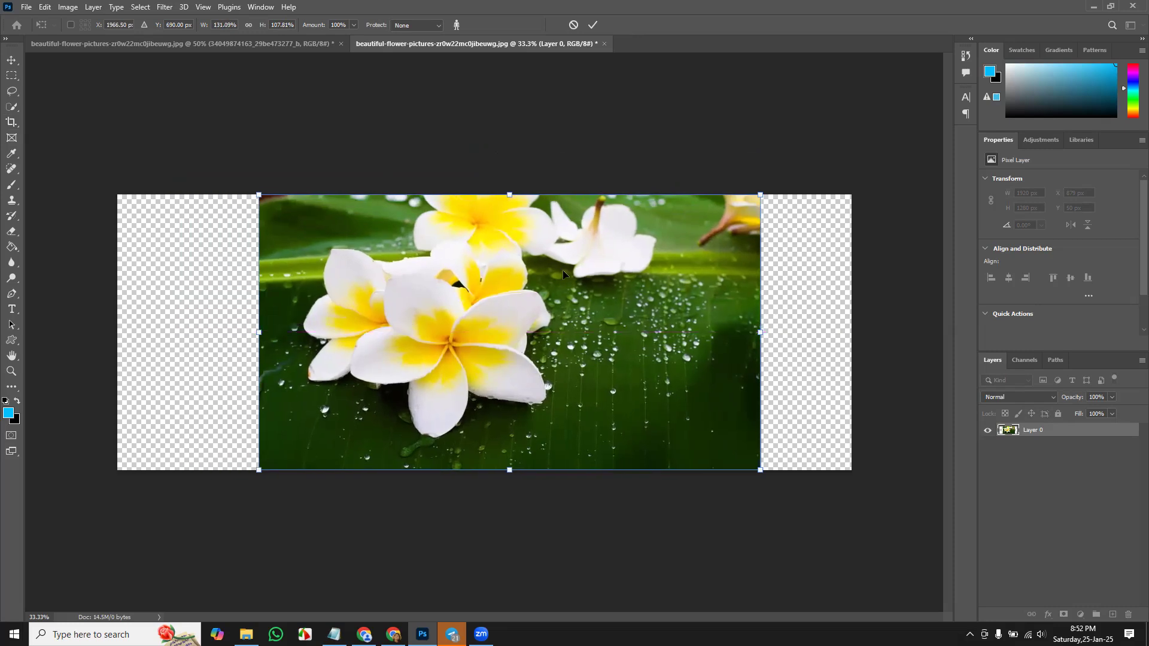
{"action": "left_click_drag", "start_coordinate": [757, 332], "coordinate": [860, 332]}
{"action": "left_click_drag", "start_coordinate": [259, 331], "coordinate": [126, 332]}
- Pull both sides of the flower layer inward to about 110.6% width, apply the content-aware scaling and activate the Crop tool
{"action": "left_click_drag", "start_coordinate": [270, 352], "coordinate": [349, 333]}
{"action": "left_click_drag", "start_coordinate": [862, 329], "coordinate": [772, 331]}
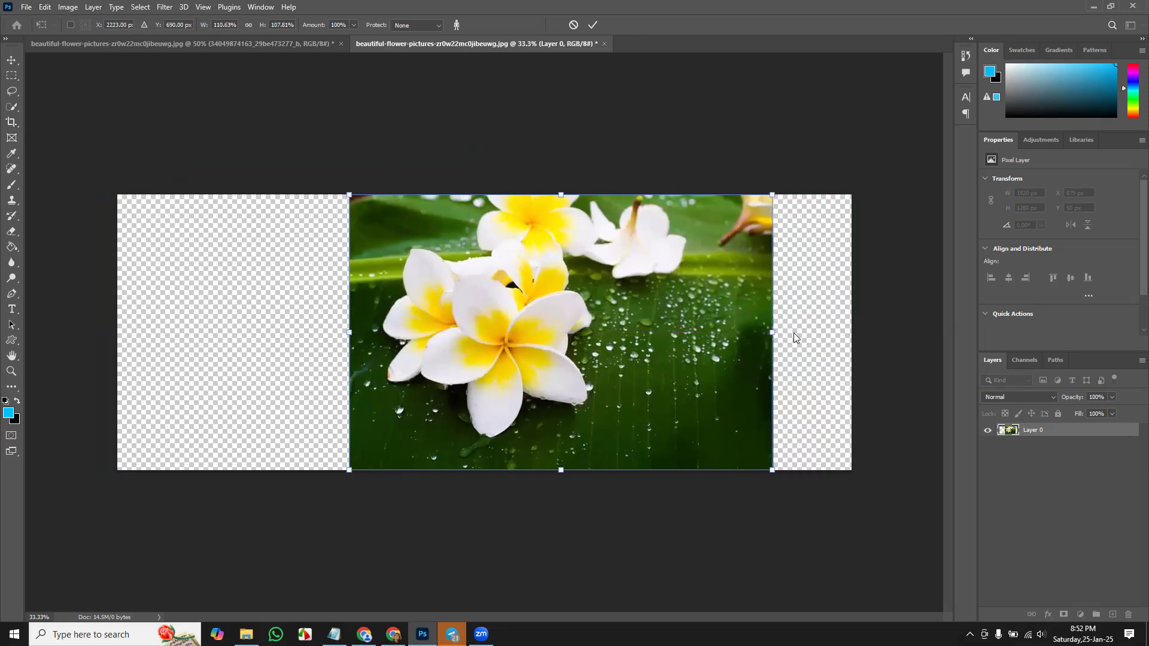
{"action": "key", "text": "Return"}
{"action": "key", "text": "c"}
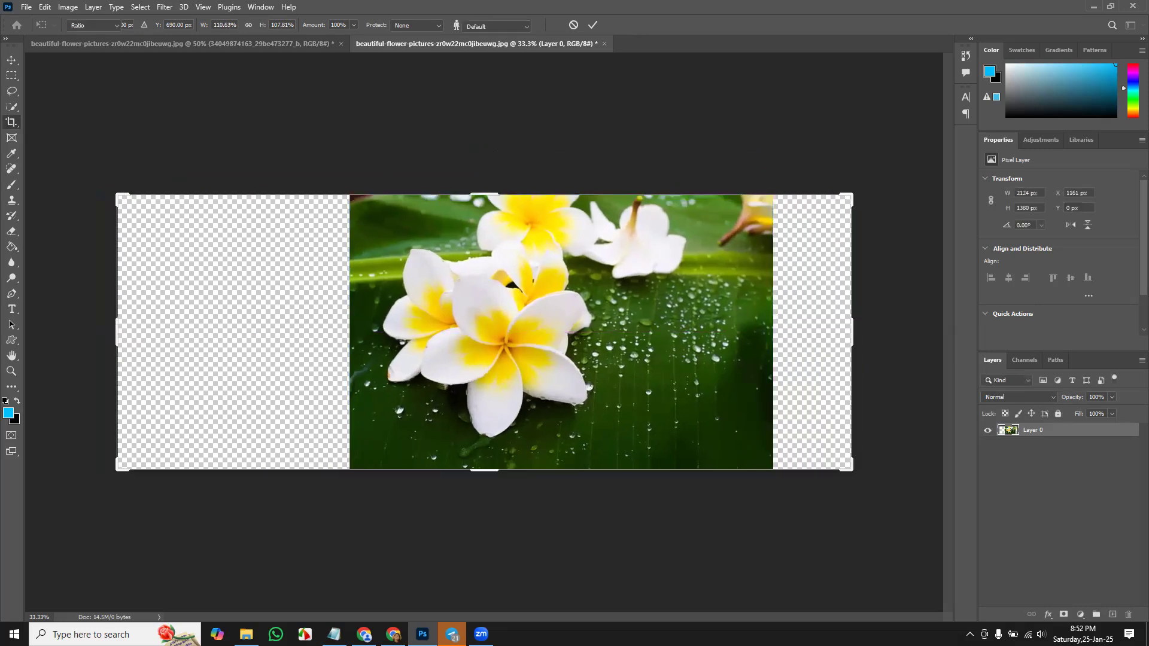
- Switch to the class outline in Notepad, mark the end of the Puppet Warp (pngwing.com) line and return to Photoshop
{"action": "left_click", "coordinate": [334, 634]}
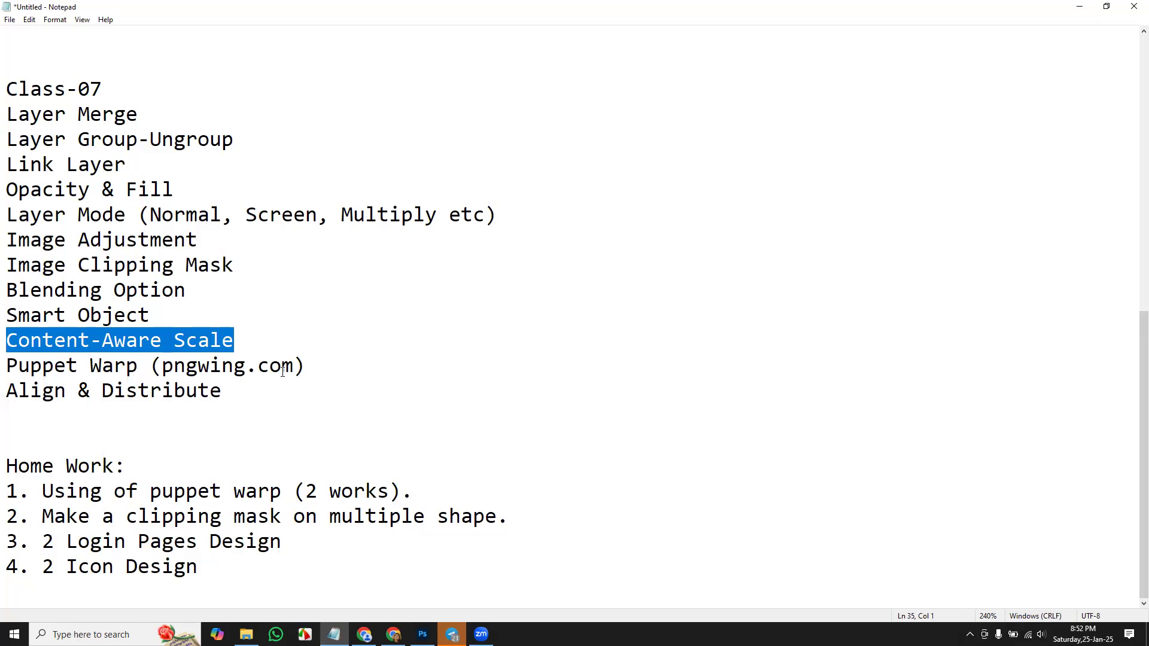
{"action": "left_click", "coordinate": [320, 369]}
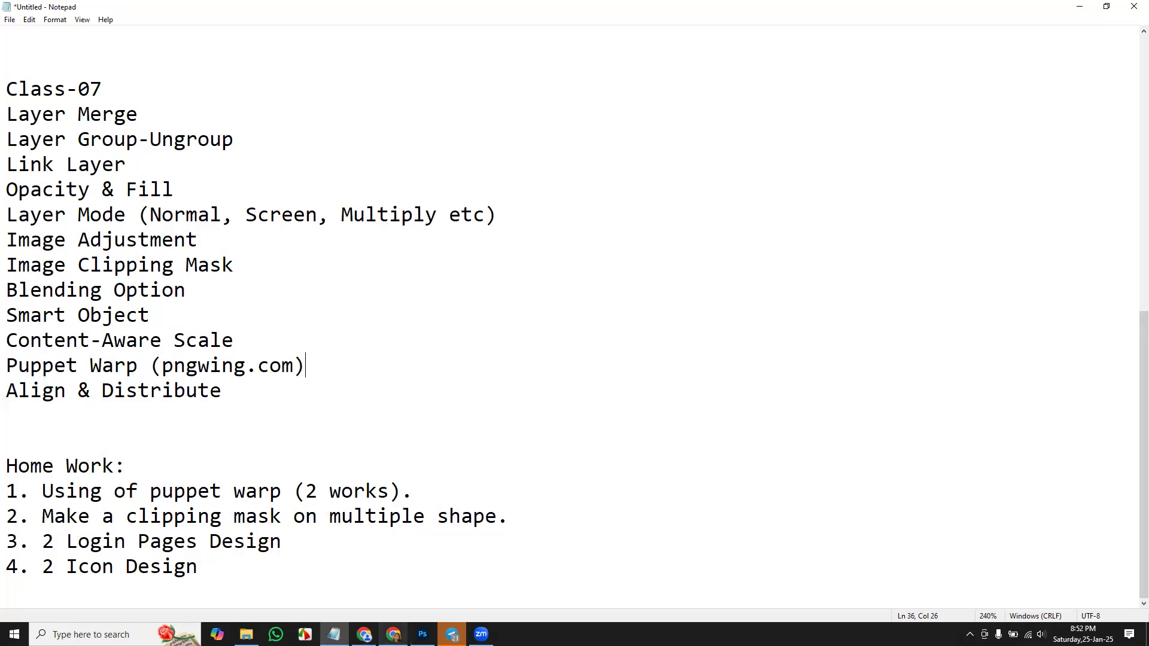
{"action": "left_click", "coordinate": [423, 635]}
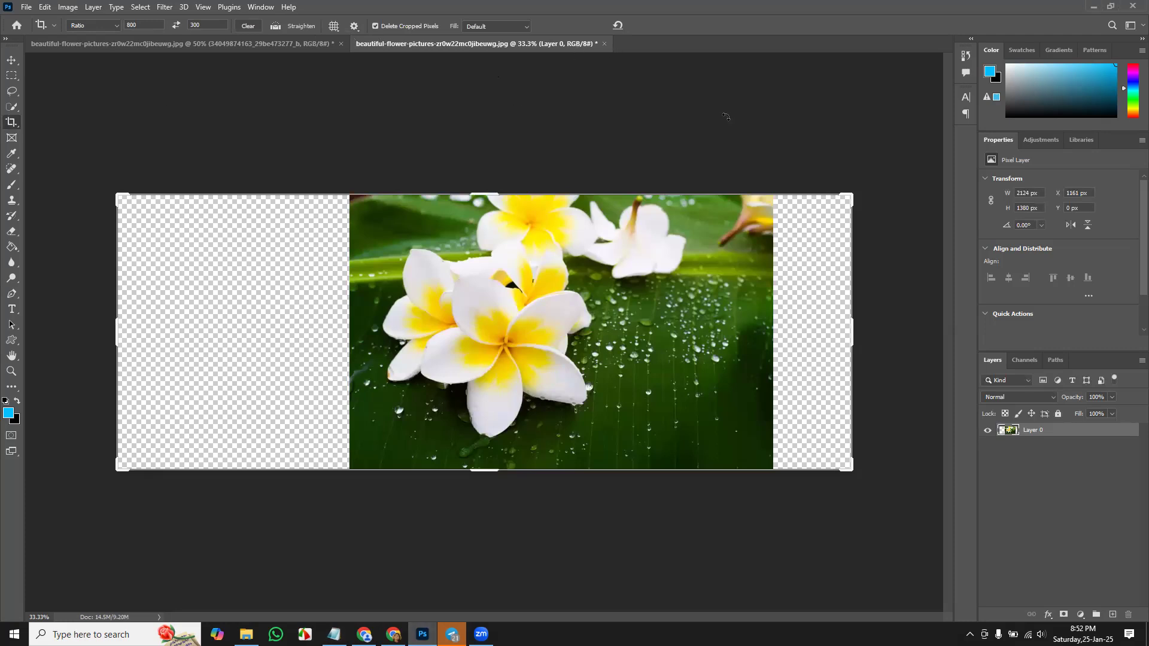
- Create a new 1920 by 1080 px document at 72 ppi with a white background and activate the Move tool
{"action": "key", "text": "ctrl+n"}
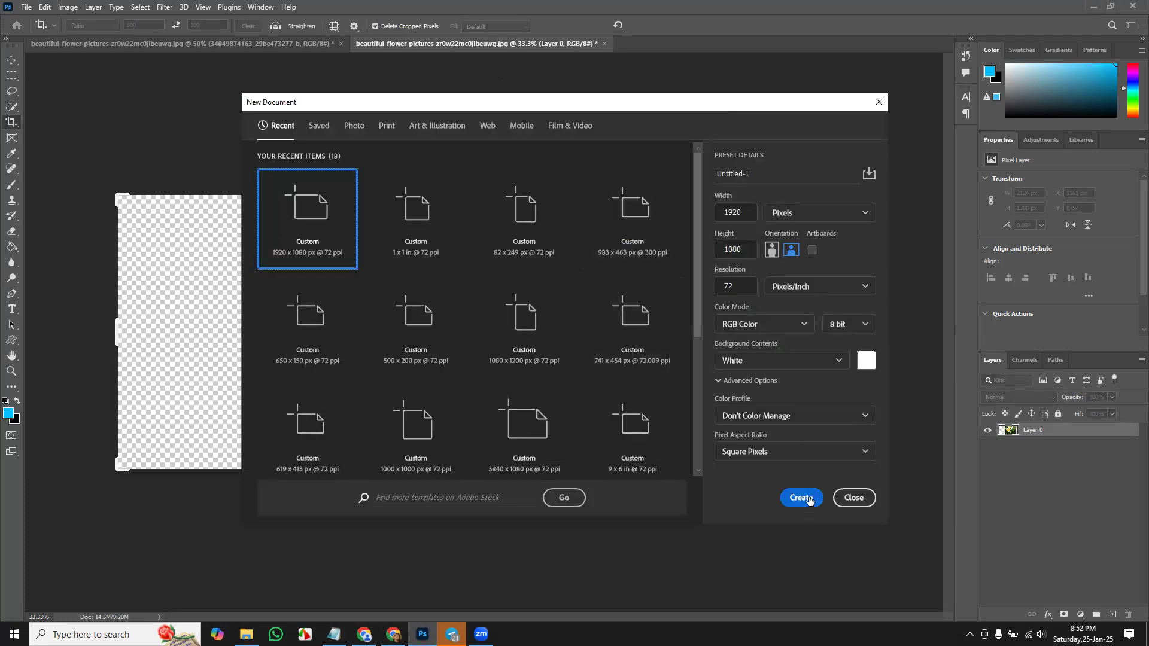
{"action": "left_click", "coordinate": [801, 497]}
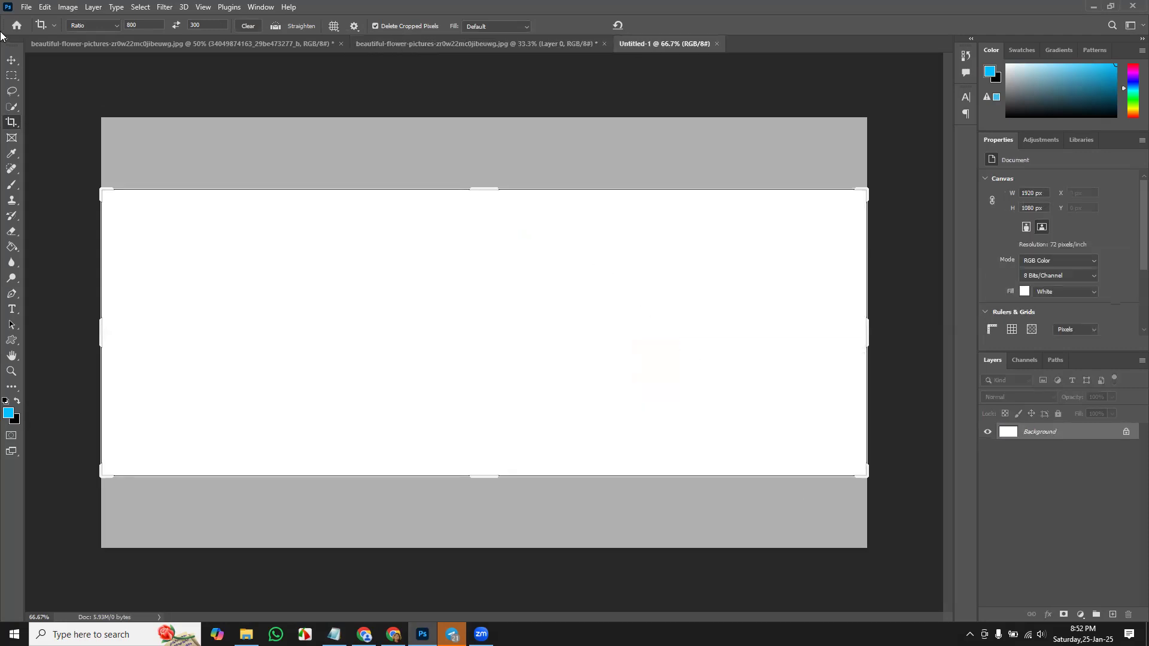
{"action": "left_click", "coordinate": [12, 61]}
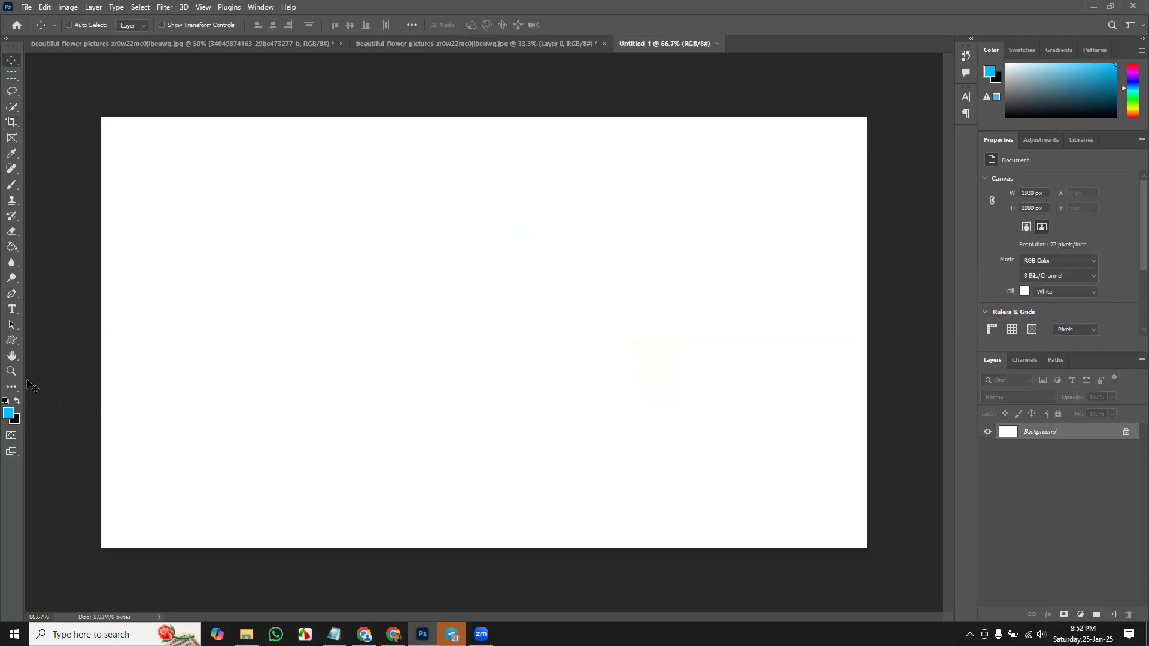
- Draw a tall red rectangle shape about 91 by 510 px in the left half of the canvas
{"action": "left_click", "coordinate": [11, 346]}
{"action": "left_click", "coordinate": [48, 341]}
{"action": "left_click_drag", "start_coordinate": [263, 227], "coordinate": [299, 432]}
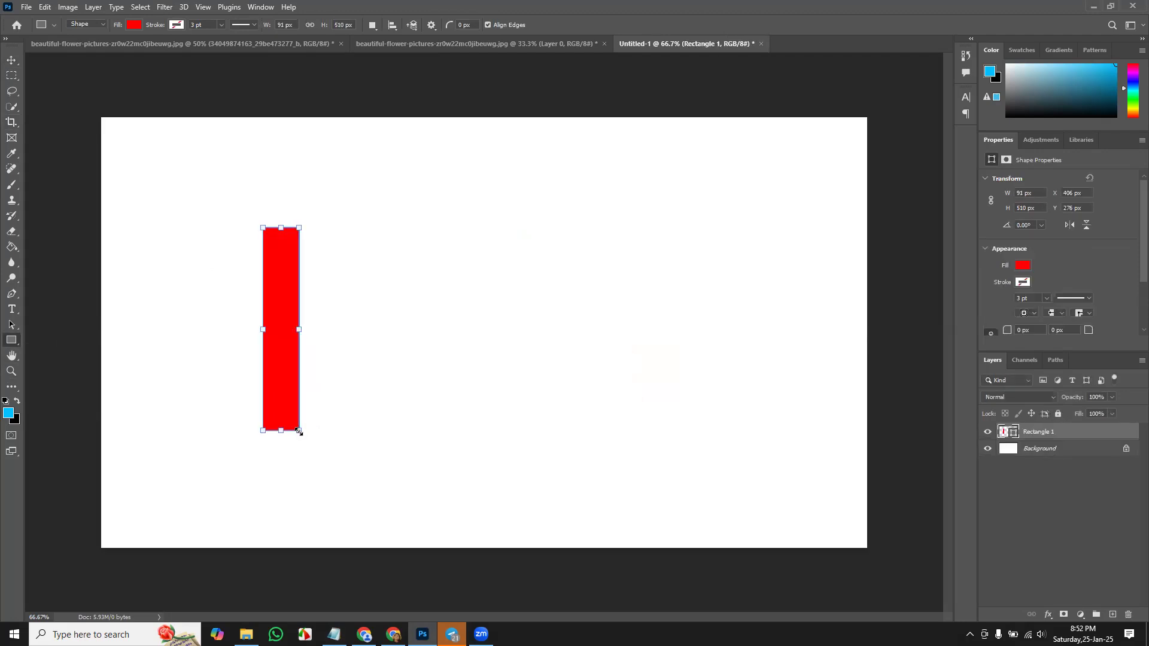
{"action": "key", "text": "Return"}
{"action": "mouse_move", "coordinate": [286, 323]}
{"action": "left_mouse_down"}
{"action": "mouse_move", "coordinate": [304, 320]}
{"action": "mouse_move", "coordinate": [303, 331]}
{"action": "left_mouse_up"}
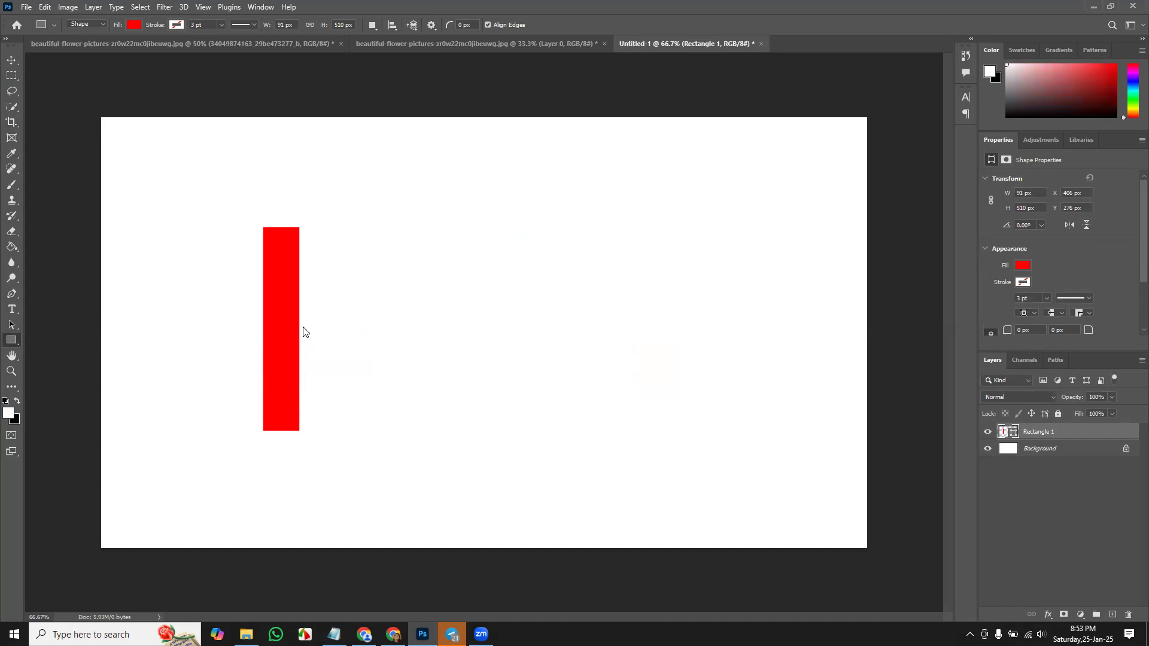
- Duplicate the red bar four times with the Move tool, spreading the copies out to its right
{"action": "key", "text": "v"}
{"action": "left_click_drag", "start_coordinate": [283, 289], "coordinate": [585, 321]}
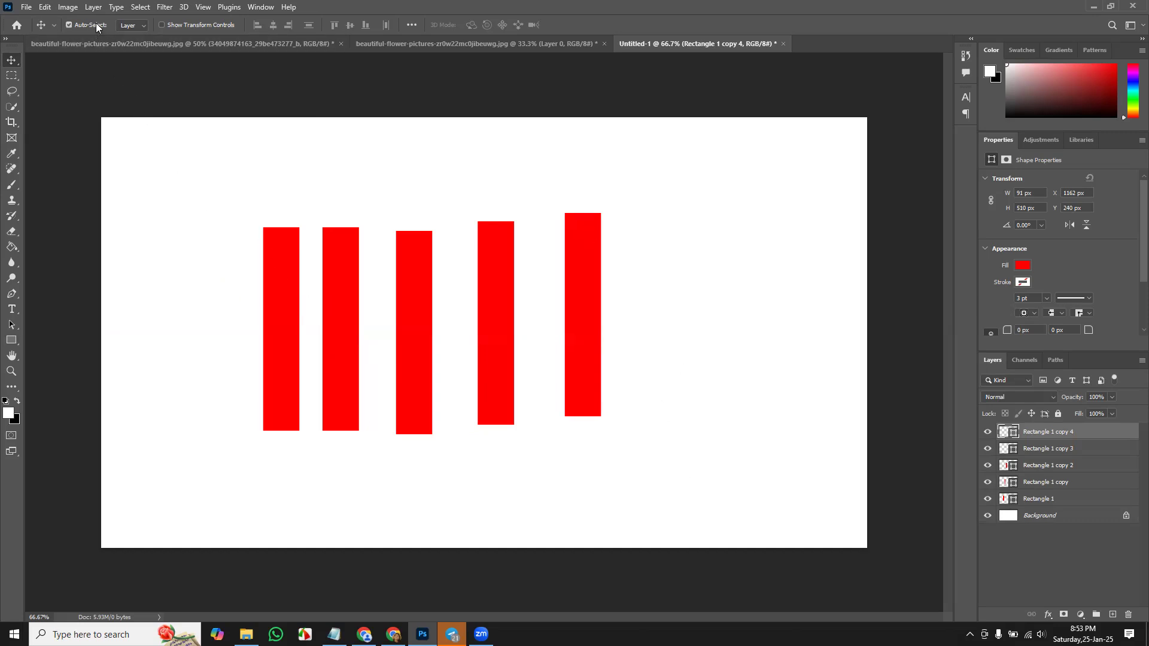
- Move all five red bars up and to the left one by one, lining up the four copies at Y 151 px
{"action": "left_click_drag", "start_coordinate": [292, 282], "coordinate": [249, 218]}
{"action": "left_click_drag", "start_coordinate": [339, 321], "coordinate": [299, 254]}
{"action": "left_click_drag", "start_coordinate": [411, 287], "coordinate": [354, 230]}
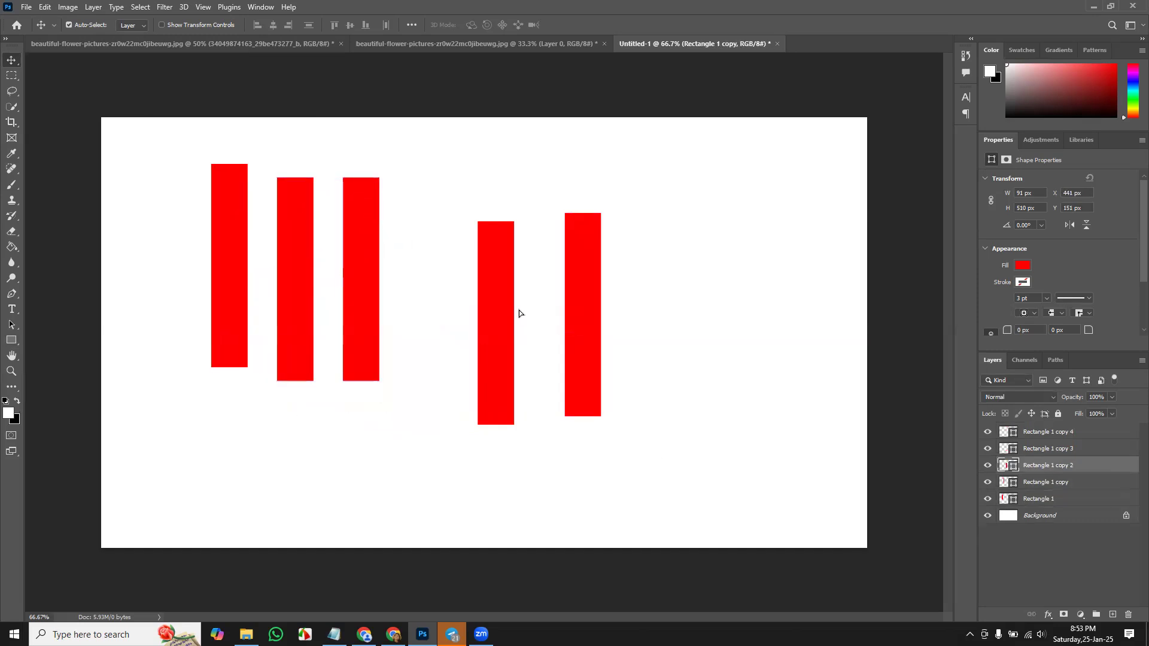
{"action": "left_click_drag", "start_coordinate": [510, 313], "coordinate": [464, 268]}
{"action": "left_click_drag", "start_coordinate": [585, 281], "coordinate": [573, 246]}
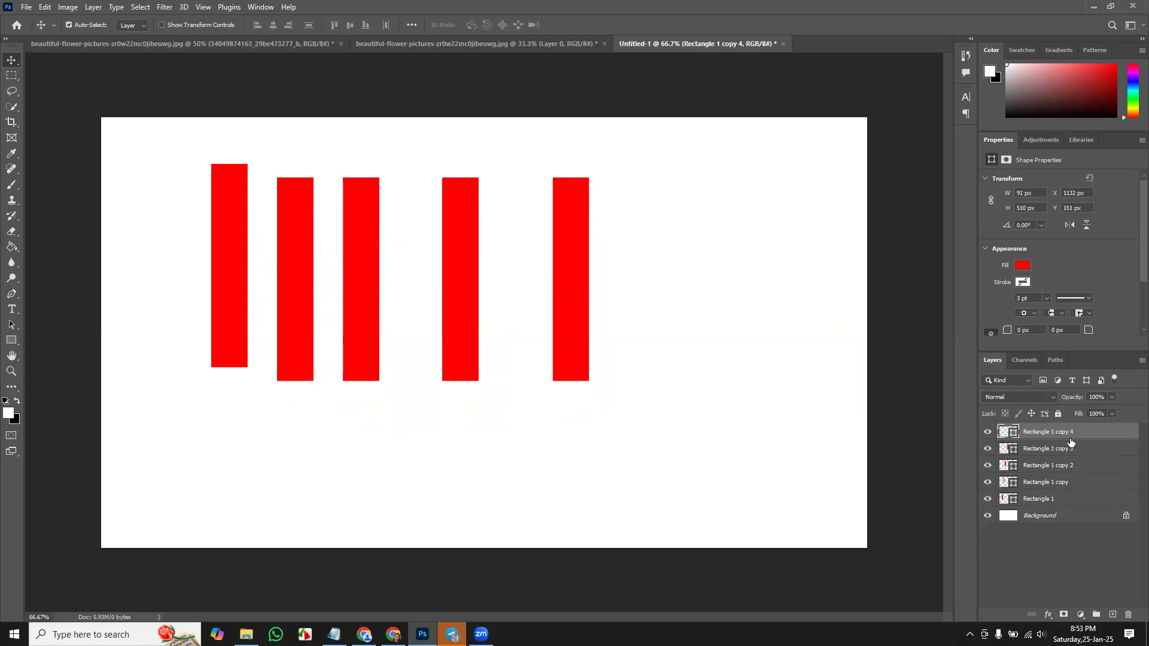
- Select the five rectangle layers together and try aligning them on their horizontal centers and distributing them vertically
{"action": "left_click", "coordinate": [1055, 500], "text": "shift"}
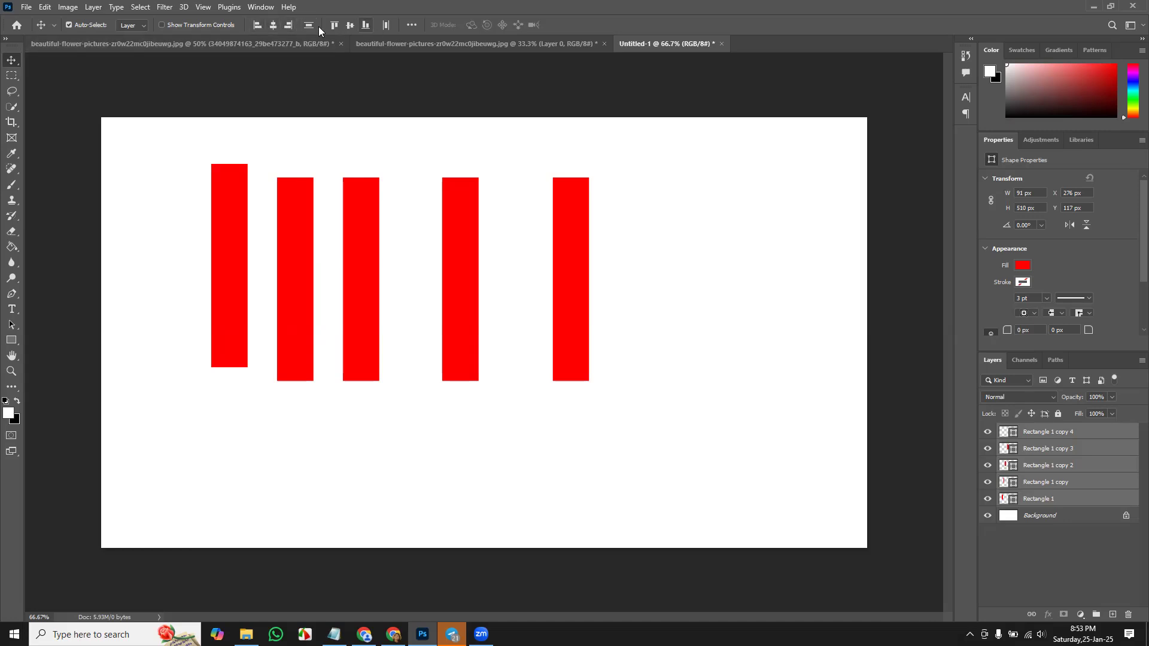
{"action": "left_click", "coordinate": [274, 24]}
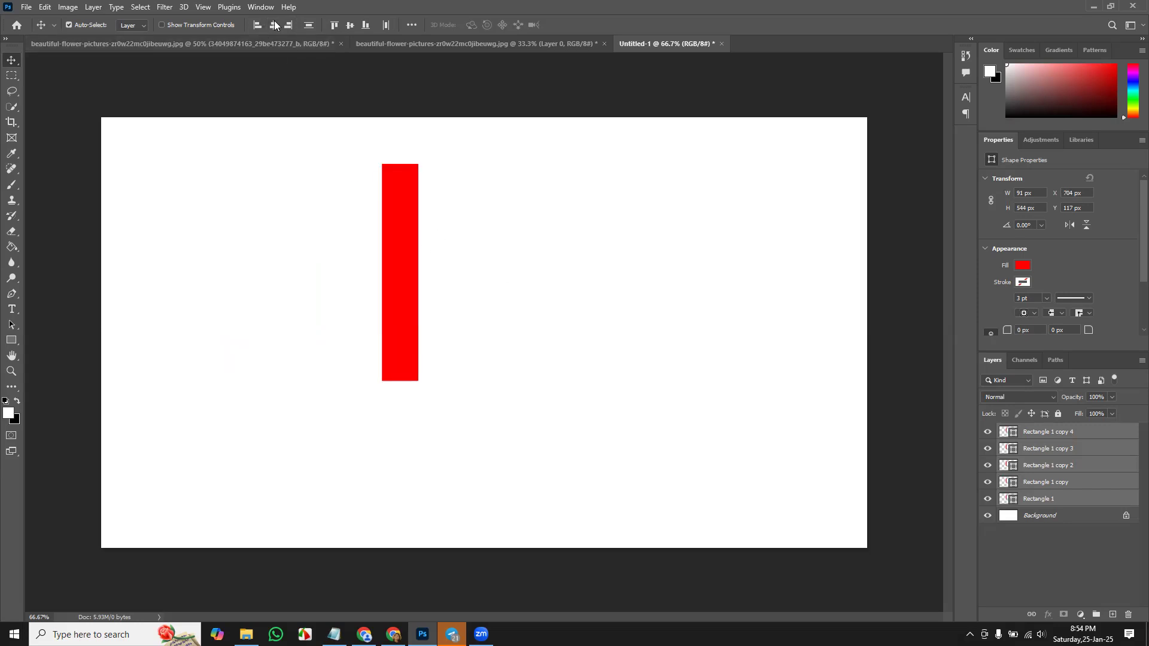
{"action": "left_click", "coordinate": [308, 26]}
{"action": "key", "text": "ctrl+z"}
{"action": "key", "text": "ctrl+z"}
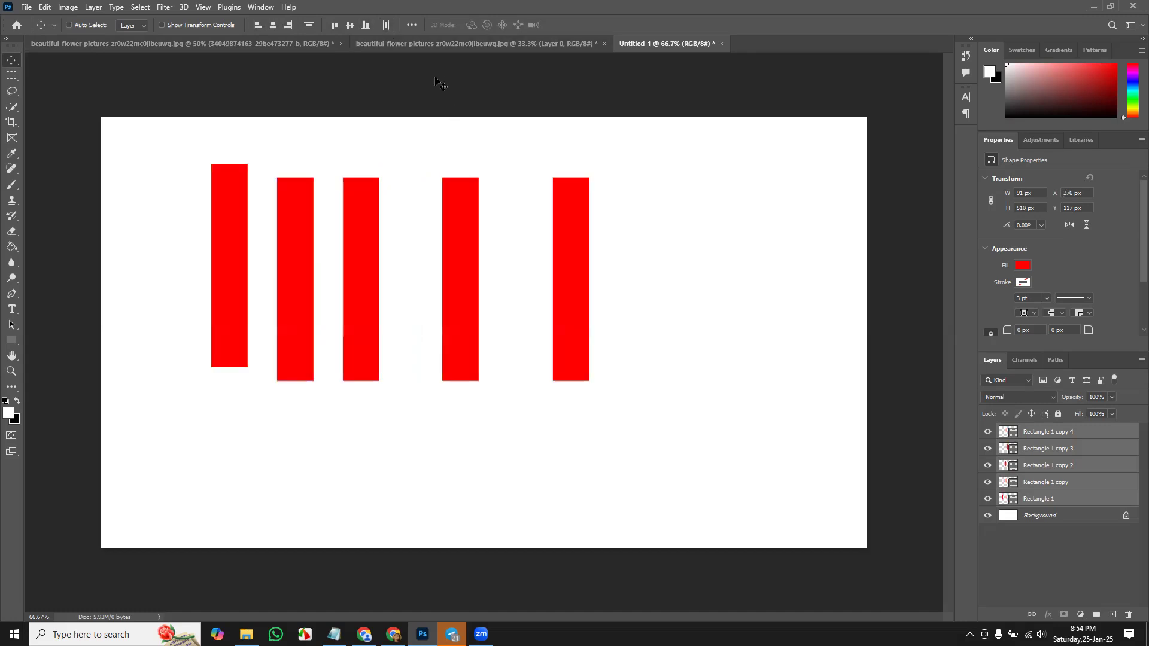
- Distribute the five selected red bars evenly across the row and align their top edges
{"action": "left_click", "coordinate": [387, 24]}
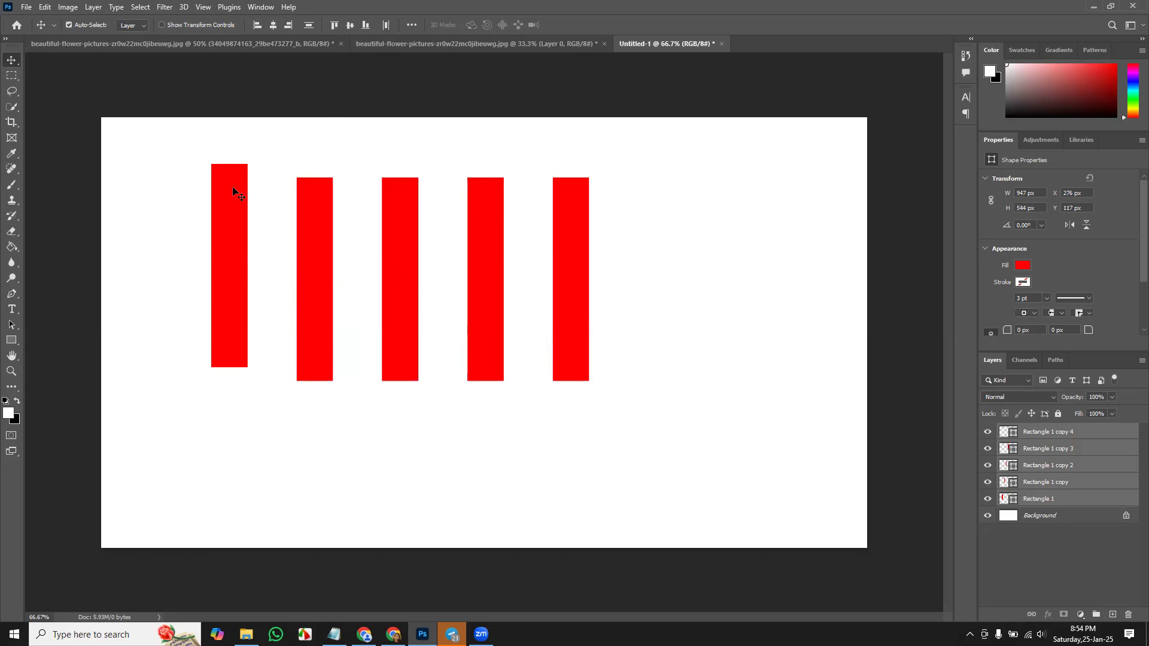
{"action": "left_click", "coordinate": [334, 25]}
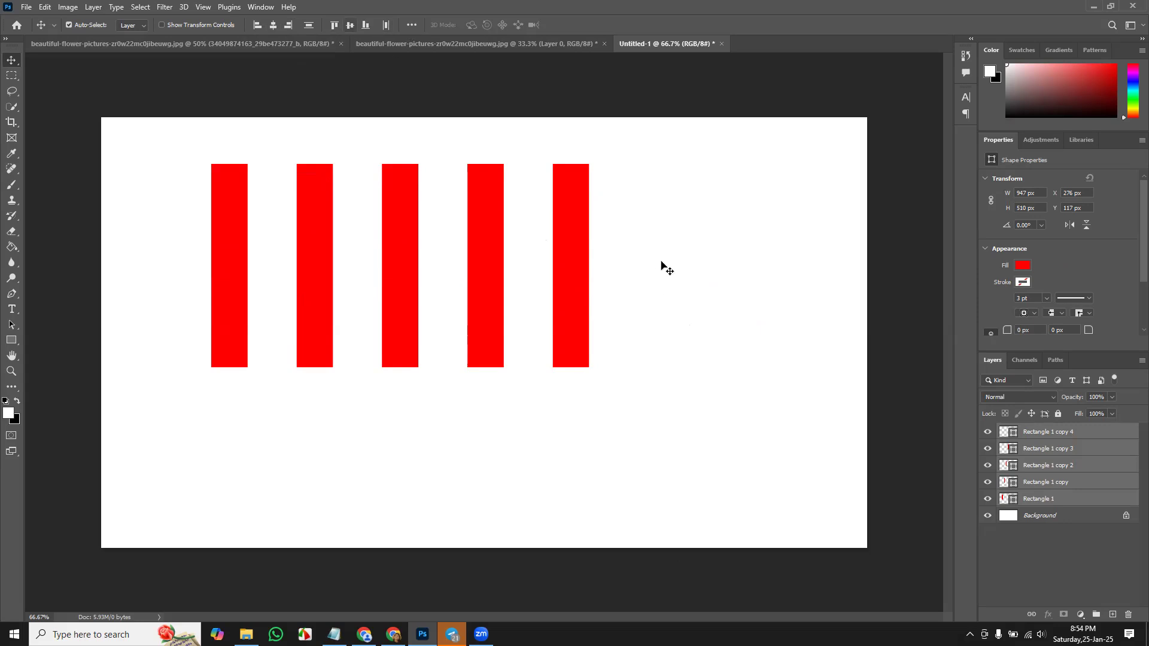
- Rotate the five bars together by about 90° into a vertical stack and shift the upper three bars sideways out of line
{"action": "key", "text": "ctrl"}
{"action": "key", "text": "ctrl+t"}
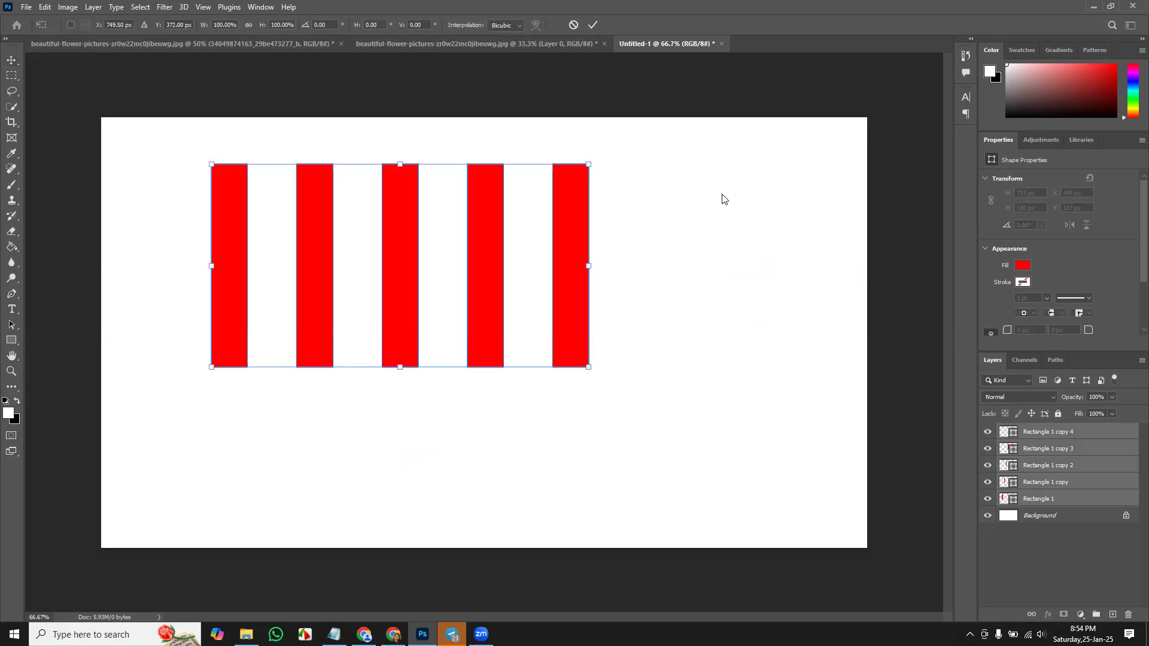
{"action": "left_click_drag", "start_coordinate": [612, 150], "coordinate": [502, 450]}
{"action": "left_click_drag", "start_coordinate": [415, 275], "coordinate": [397, 304]}
{"action": "key", "text": "Return"}
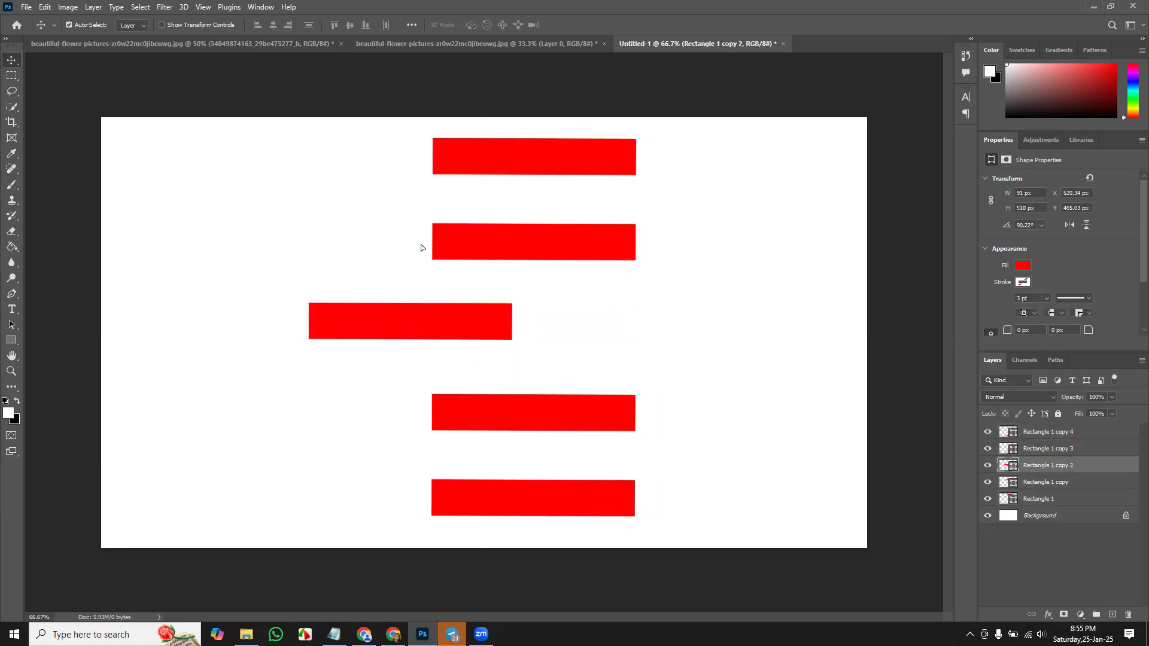
{"action": "left_click_drag", "start_coordinate": [421, 247], "coordinate": [318, 242]}
{"action": "left_click_drag", "start_coordinate": [597, 173], "coordinate": [628, 164]}
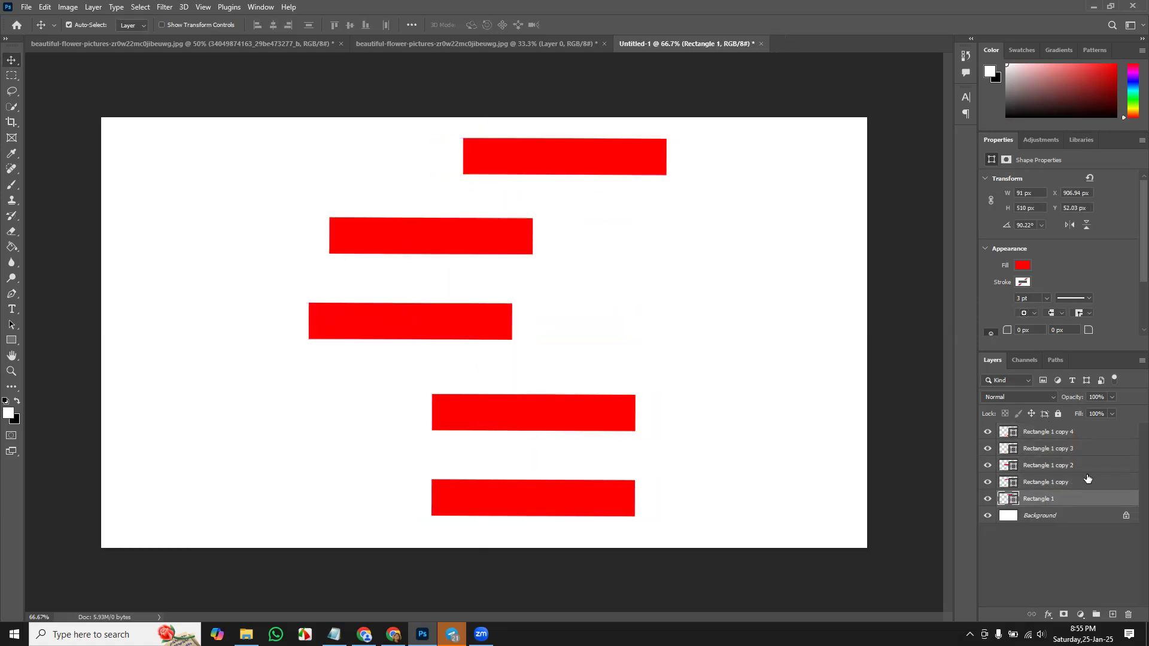
- Select all five horizontal bars, distribute them evenly in the vertical direction and align their left edges
{"action": "left_click", "coordinate": [1082, 431], "text": "shift"}
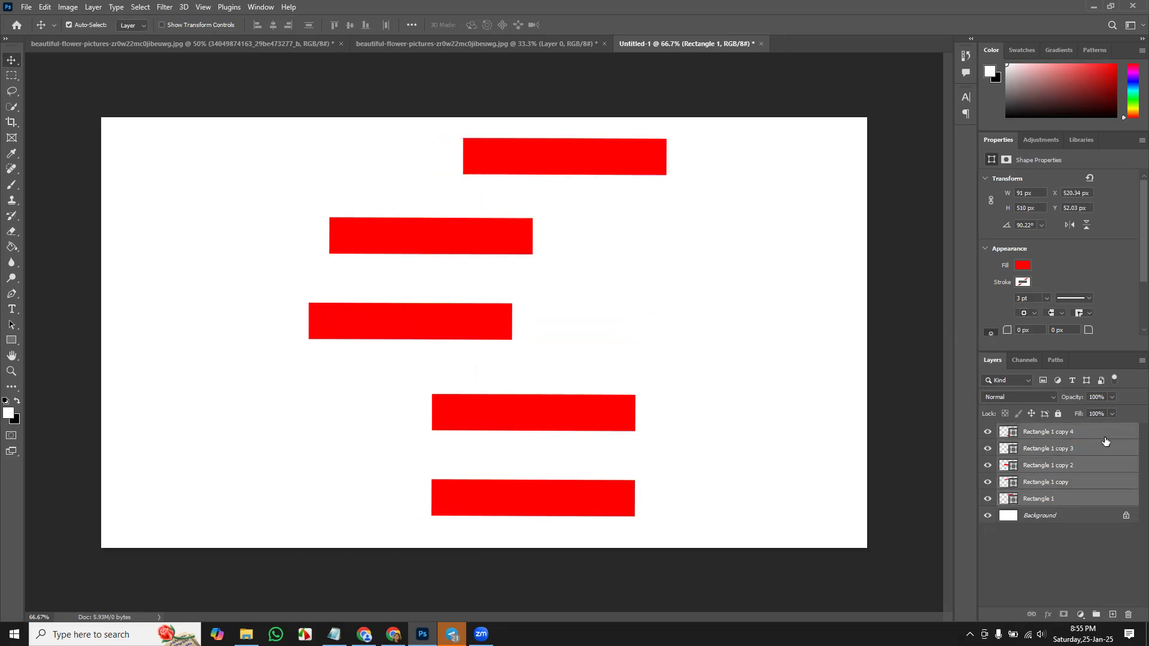
{"action": "left_click", "coordinate": [306, 27]}
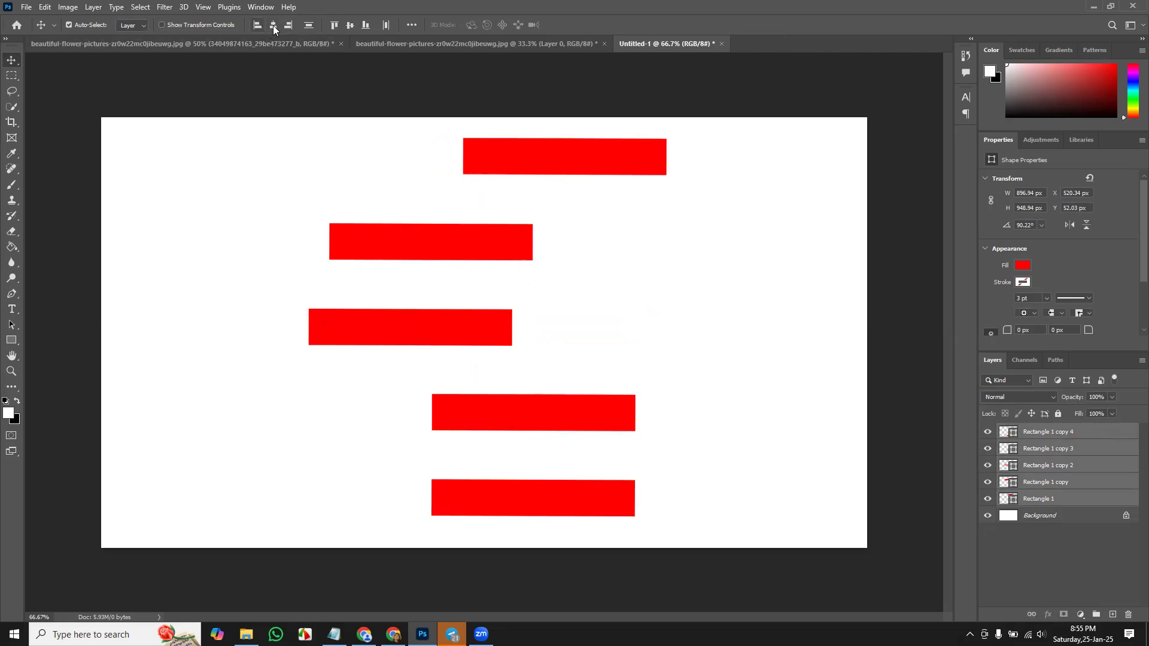
{"action": "left_click", "coordinate": [333, 25]}
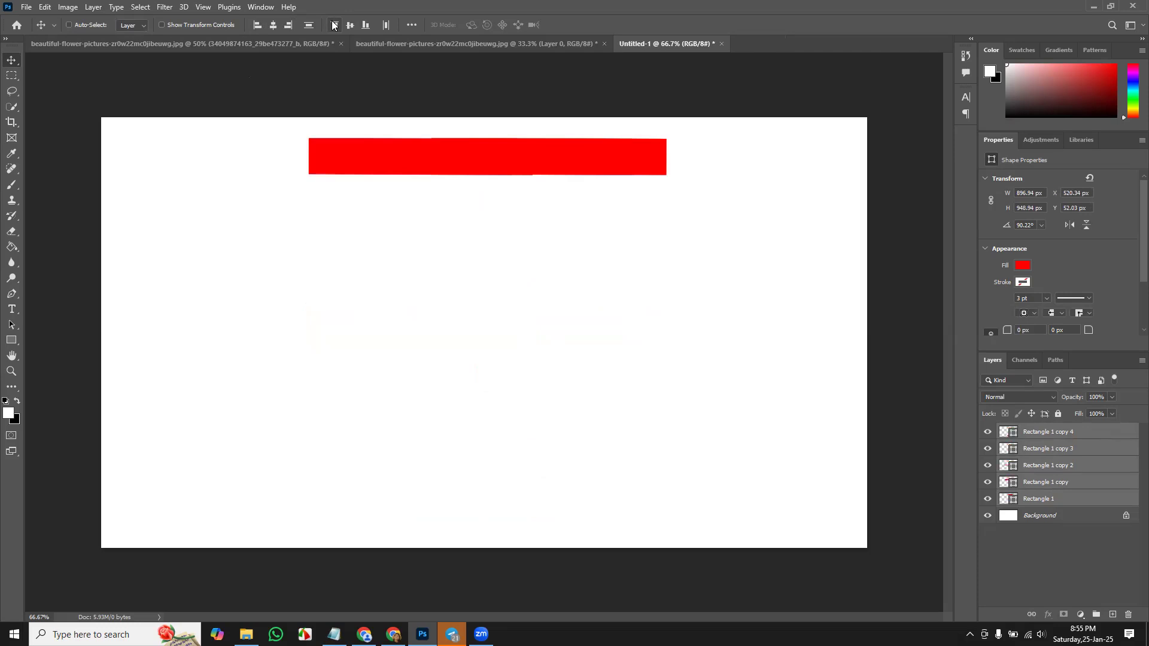
{"action": "key", "text": "ctrl+z"}
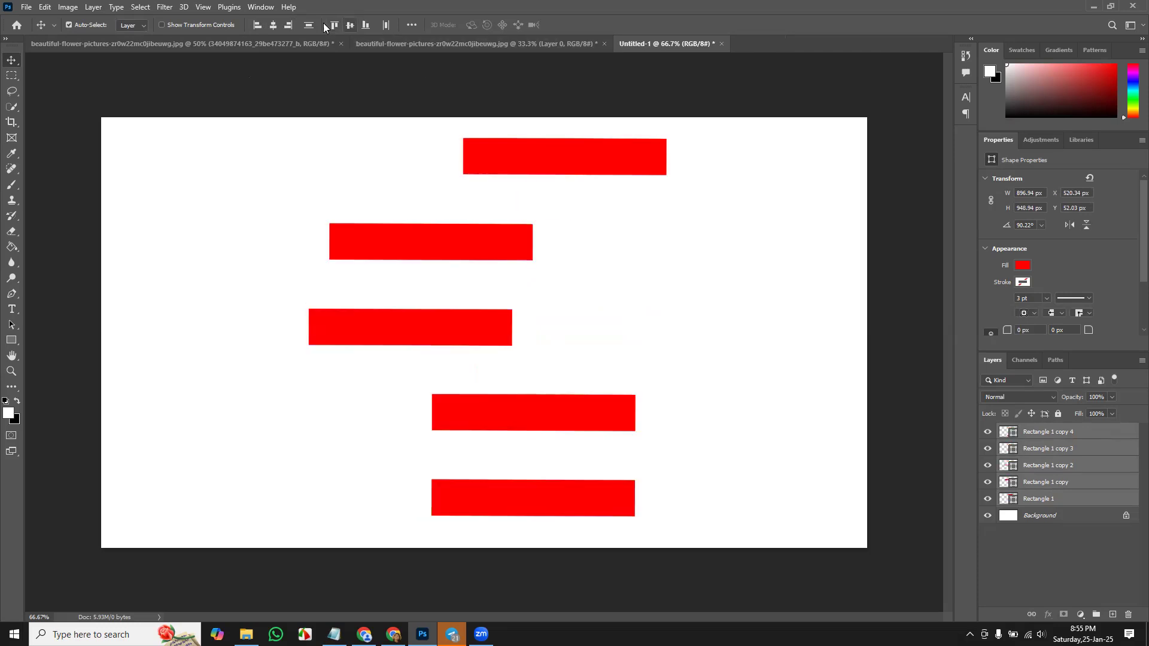
{"action": "left_click", "coordinate": [258, 26]}
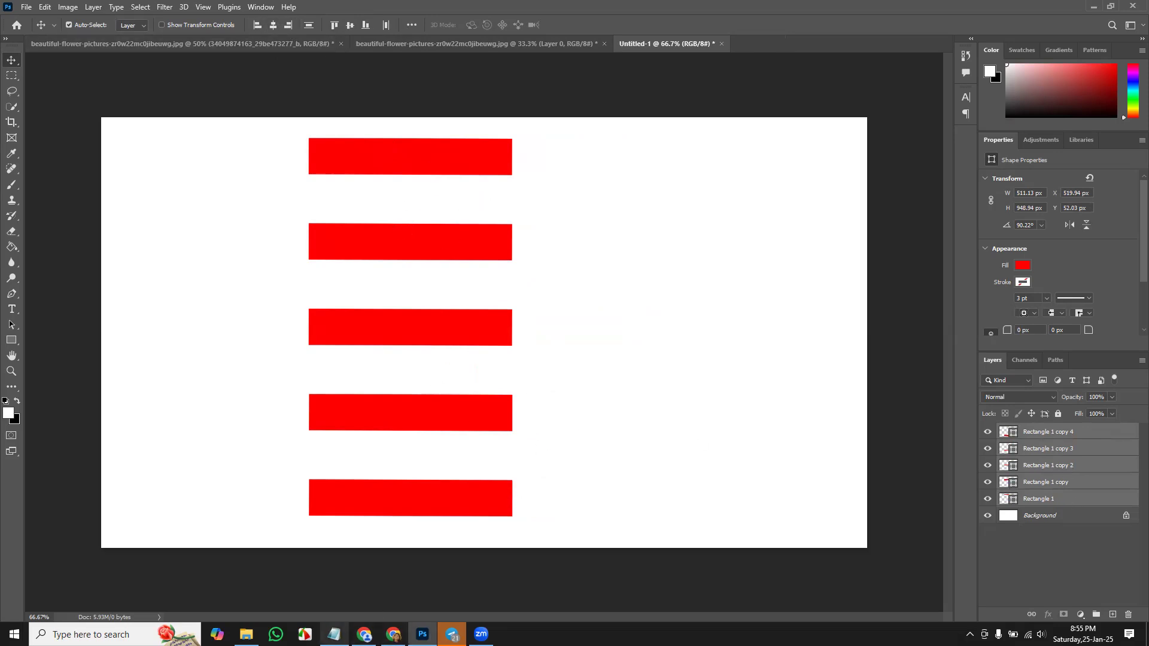
- Switch to Notepad to review the Class-07 topics and the Class-06 topics and homework, and check the class group chat in Telegram
{"action": "left_click", "coordinate": [333, 634]}
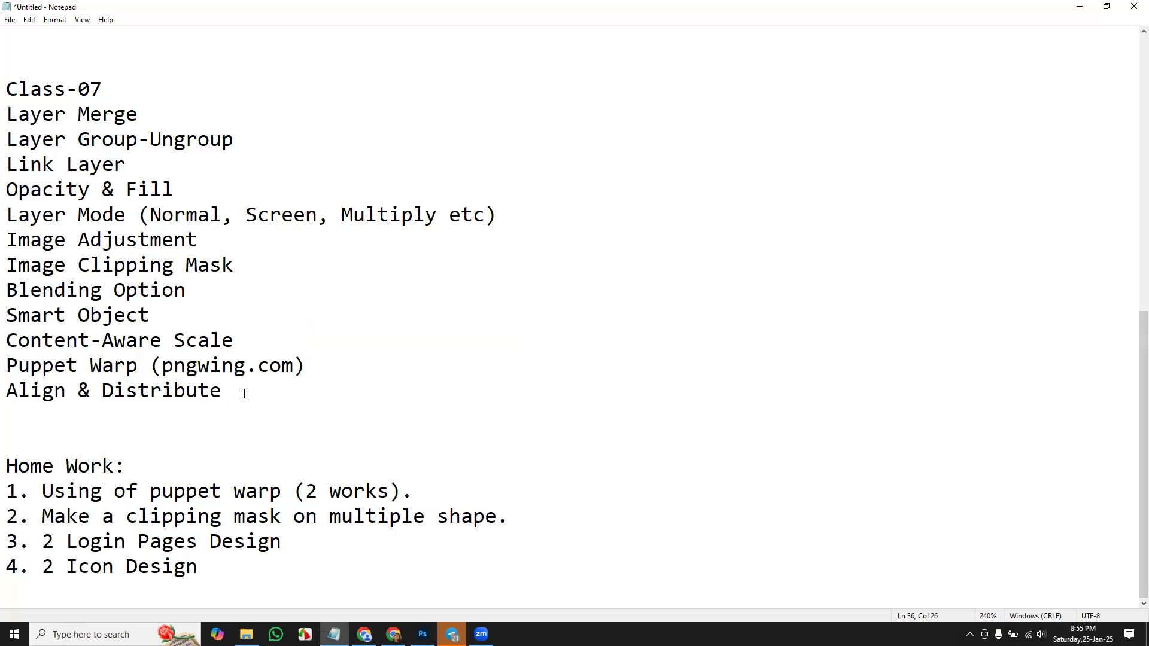
{"action": "left_click", "coordinate": [6, 124], "text": "shift"}
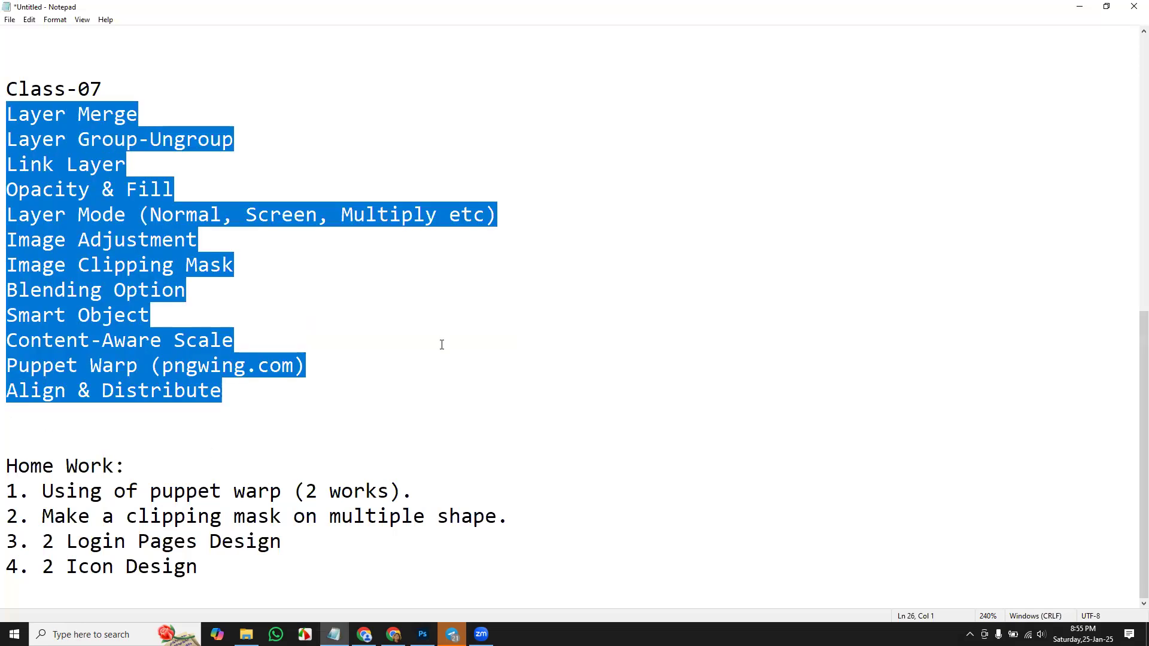
{"action": "scroll", "coordinate": [442, 345], "scroll_direction": "up", "scroll_amount": 7}
{"action": "mouse_move", "coordinate": [183, 289]}
{"action": "left_mouse_down"}
{"action": "mouse_move", "coordinate": [31, 139]}
{"action": "mouse_move", "coordinate": [6, 90]}
{"action": "left_mouse_up"}
{"action": "left_click", "coordinate": [217, 309]}
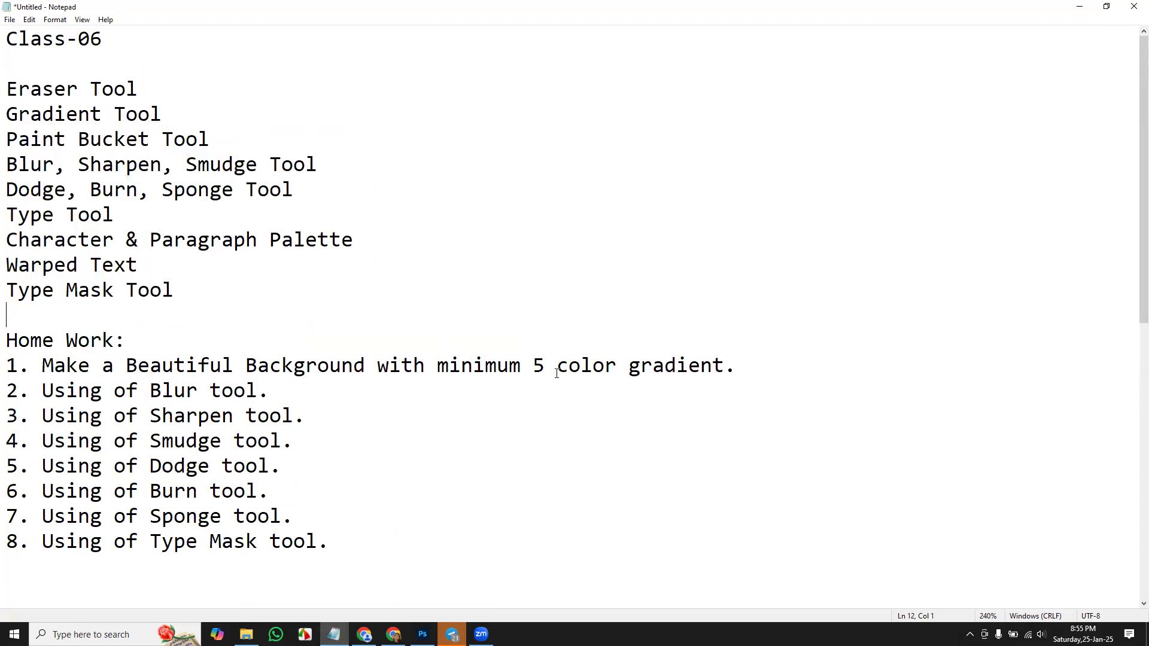
{"action": "left_click_drag", "start_coordinate": [327, 560], "coordinate": [12, 361]}
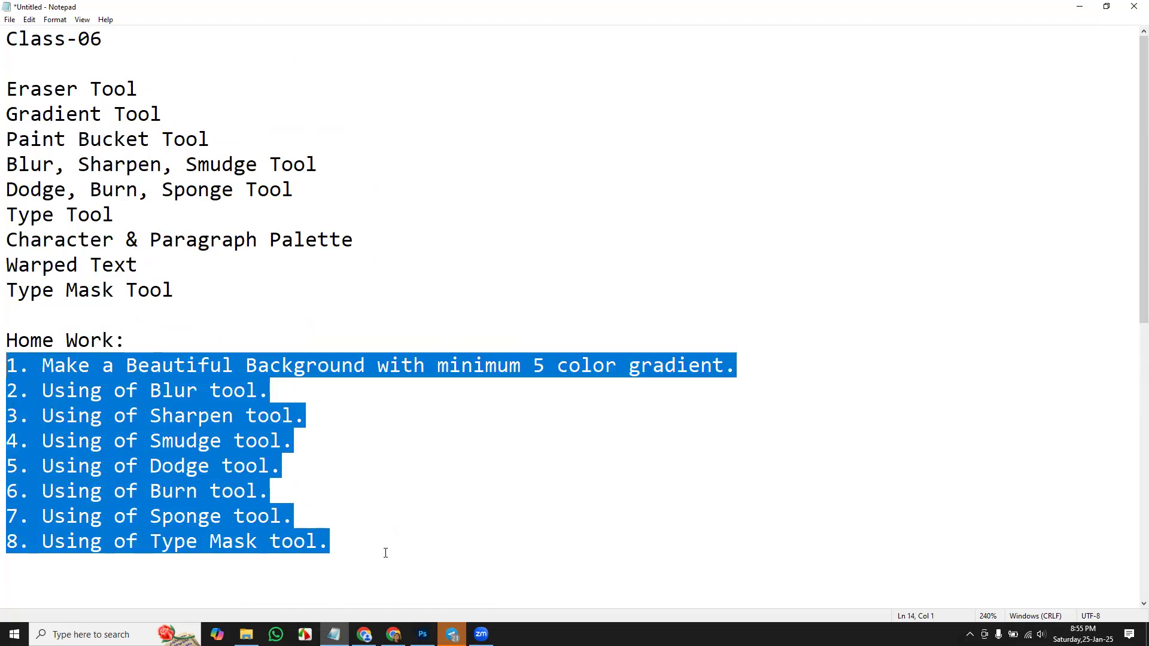
{"action": "left_click", "coordinate": [386, 552]}
{"action": "scroll", "coordinate": [196, 348], "scroll_direction": "down", "scroll_amount": 8}
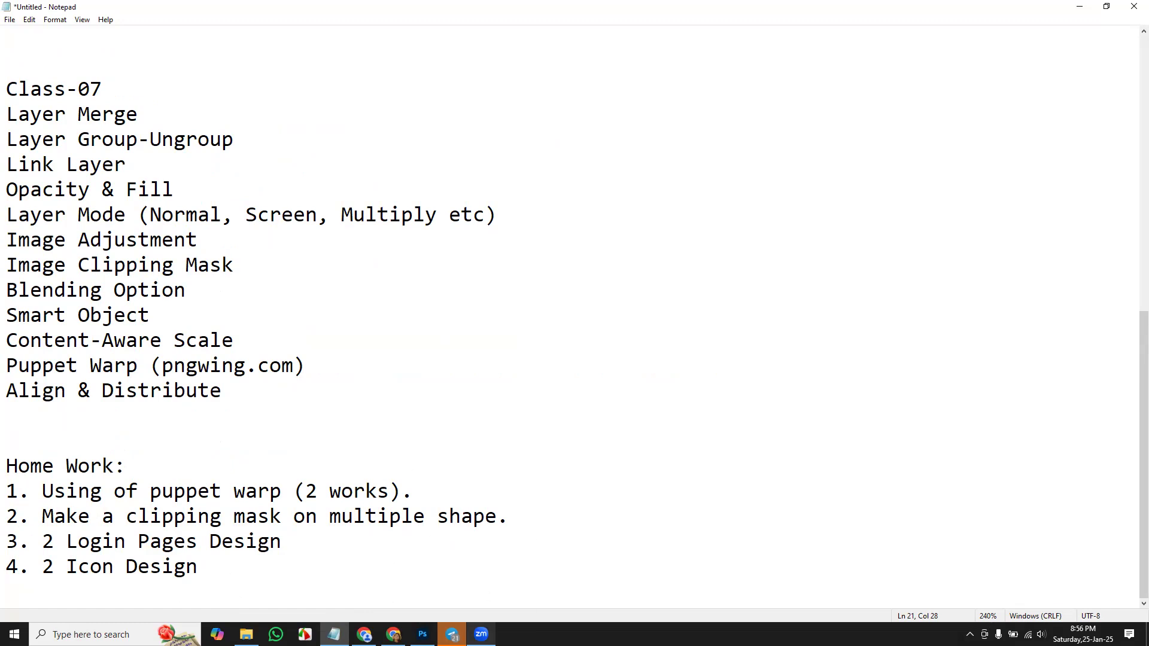
{"action": "left_click", "coordinate": [452, 634]}
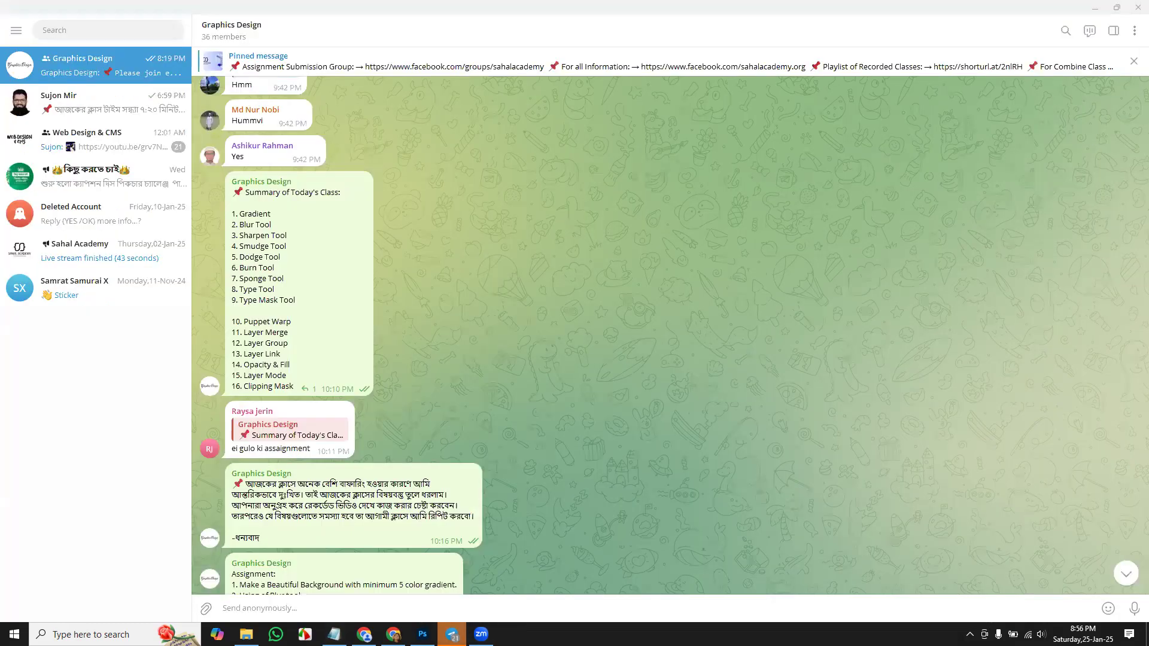
- Switch back to Photoshop and delete the five selected red bars, leaving only the background layer
{"action": "left_click", "coordinate": [422, 635]}
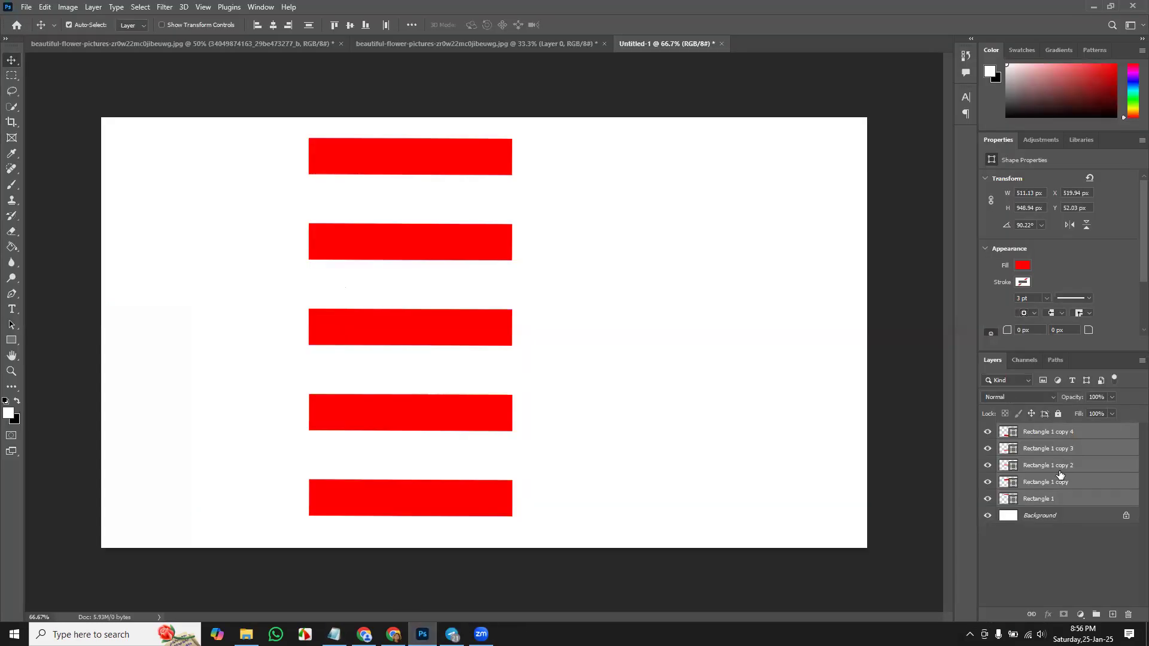
{"action": "key", "text": "Delete"}
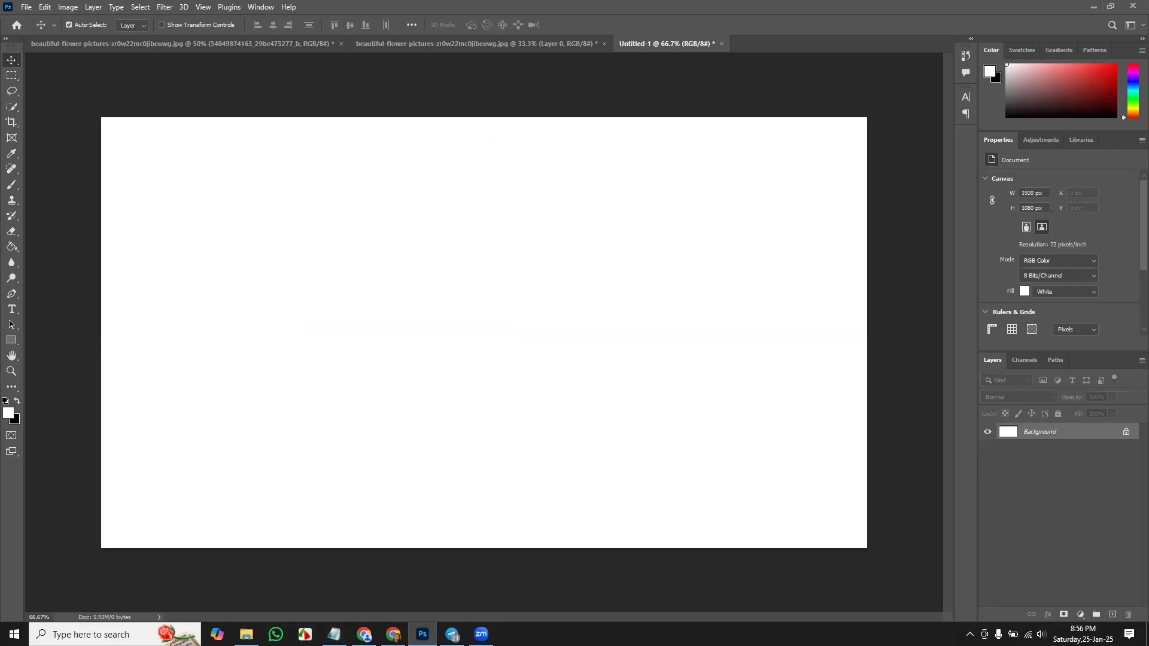
- Switch to Chrome and search Google for "login page design" in a new tab
{"action": "left_click", "coordinate": [364, 634]}
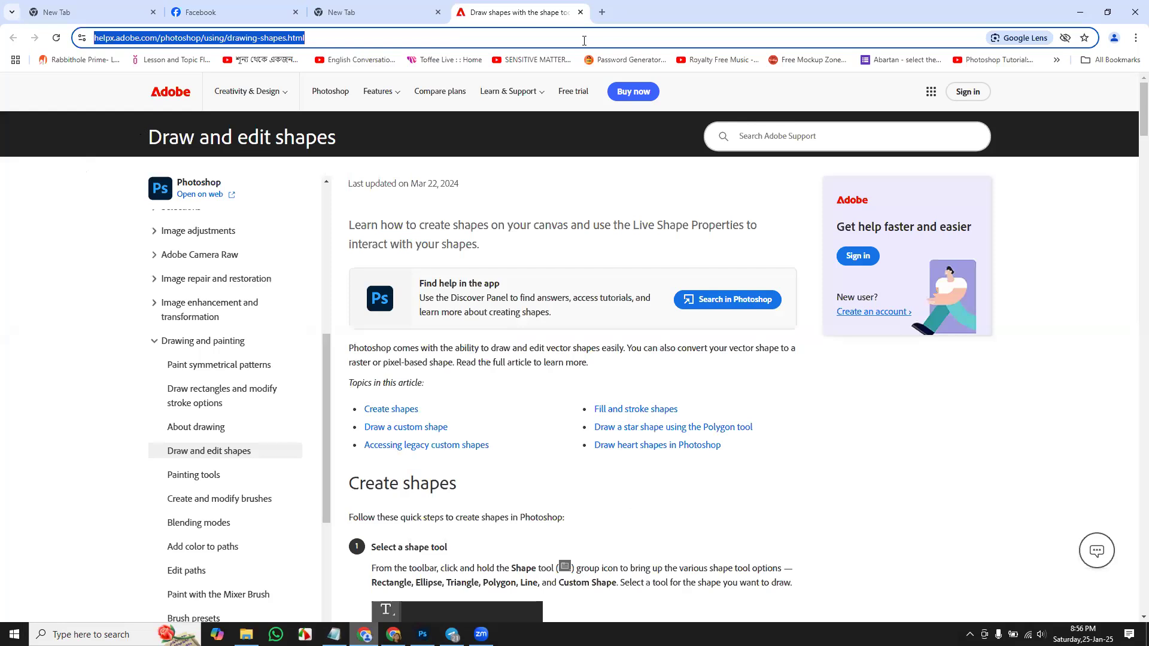
{"action": "left_click", "coordinate": [602, 12]}
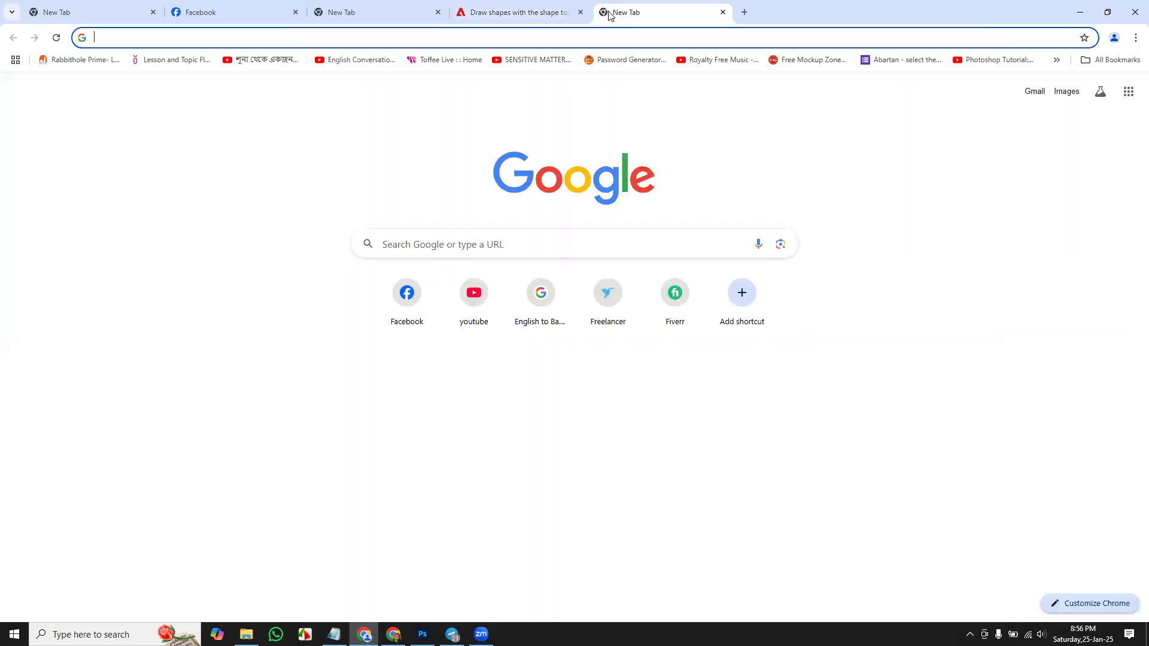
{"action": "type", "text": "login page design"}
{"action": "key", "text": "Return"}
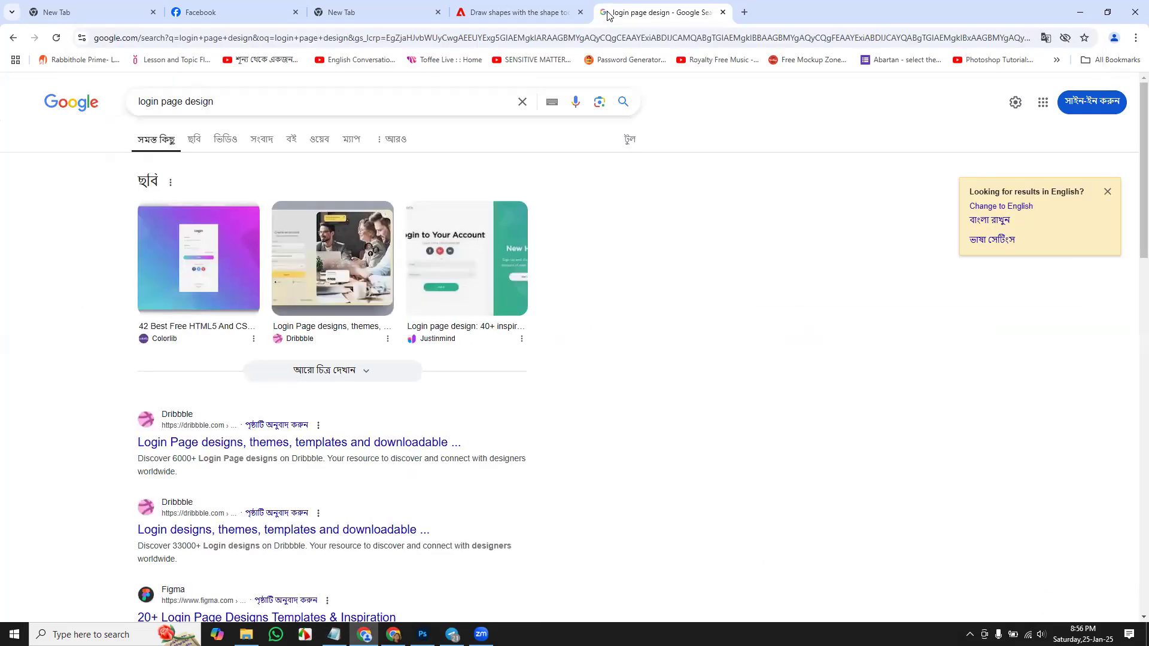
- Preview the Colorlib login form result, open its source page, and return to the search results
{"action": "left_click", "coordinate": [208, 253]}
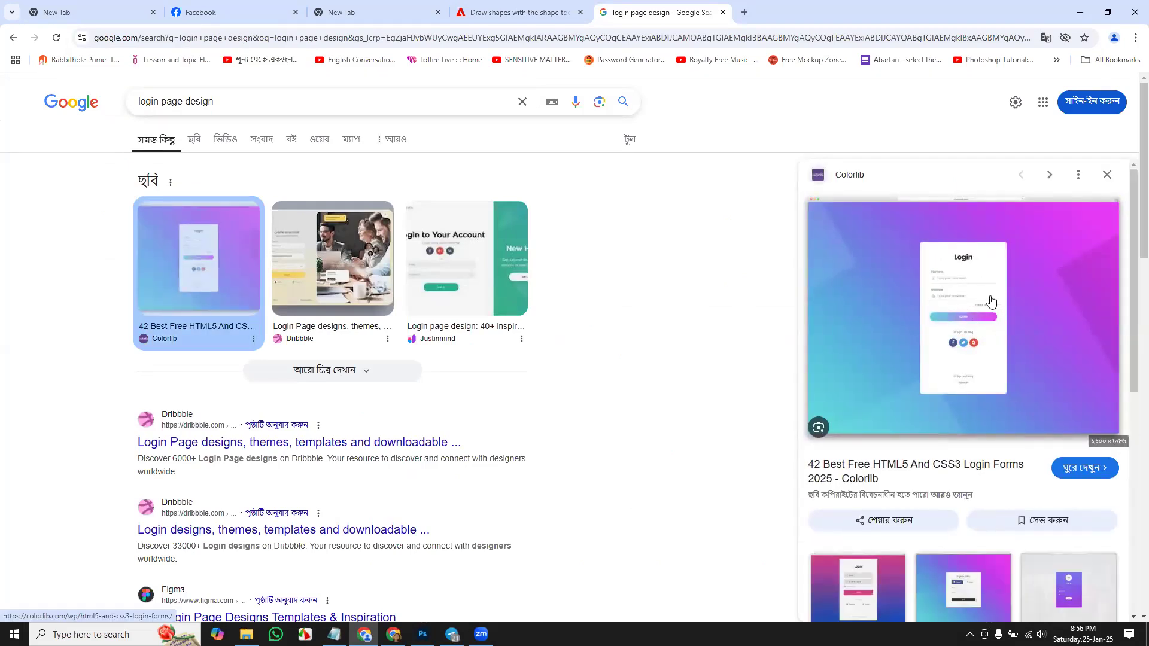
{"action": "left_click", "coordinate": [980, 309]}
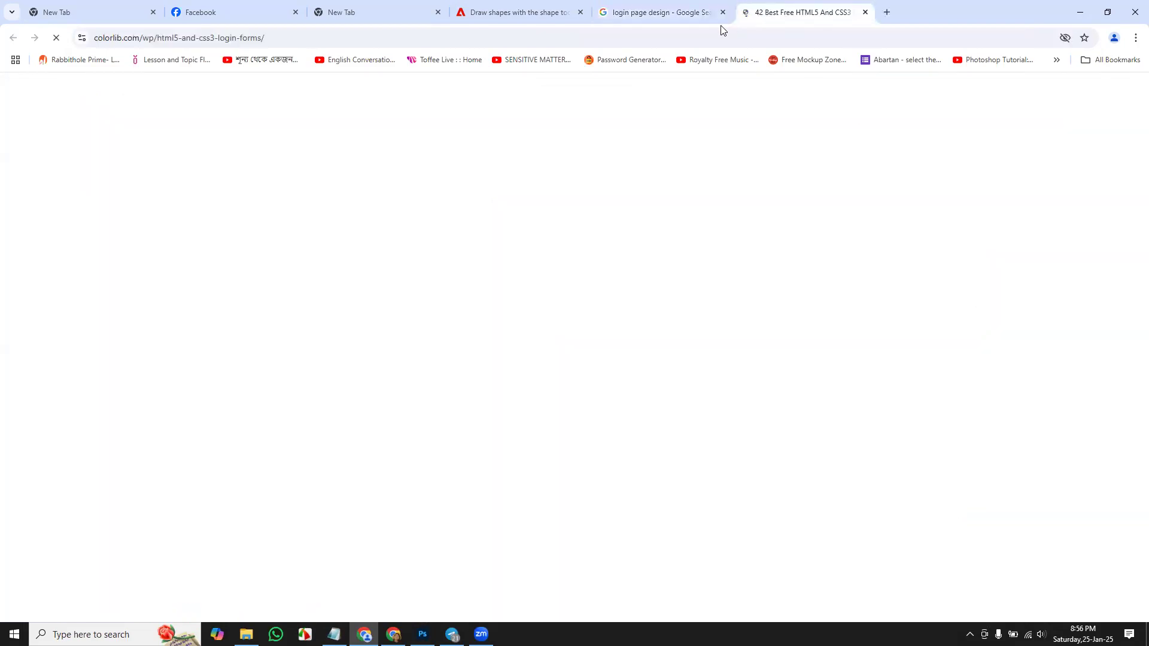
{"action": "left_click", "coordinate": [687, 12]}
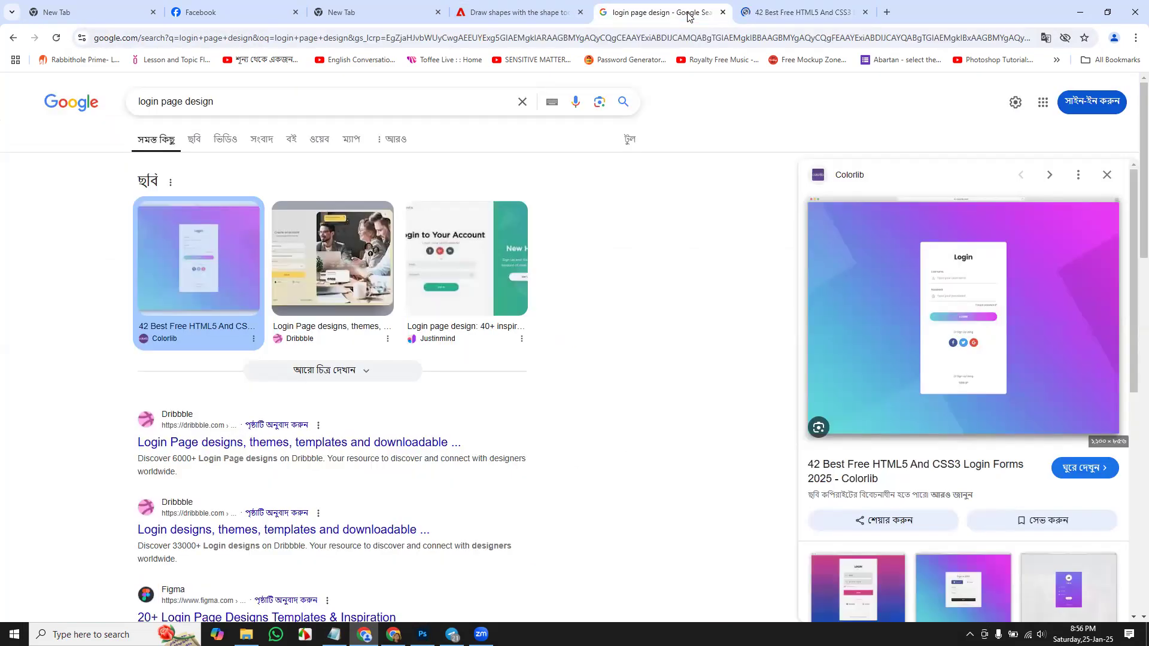
- Show the image results for login page design and examine the range of example layouts
{"action": "left_click", "coordinate": [199, 139]}
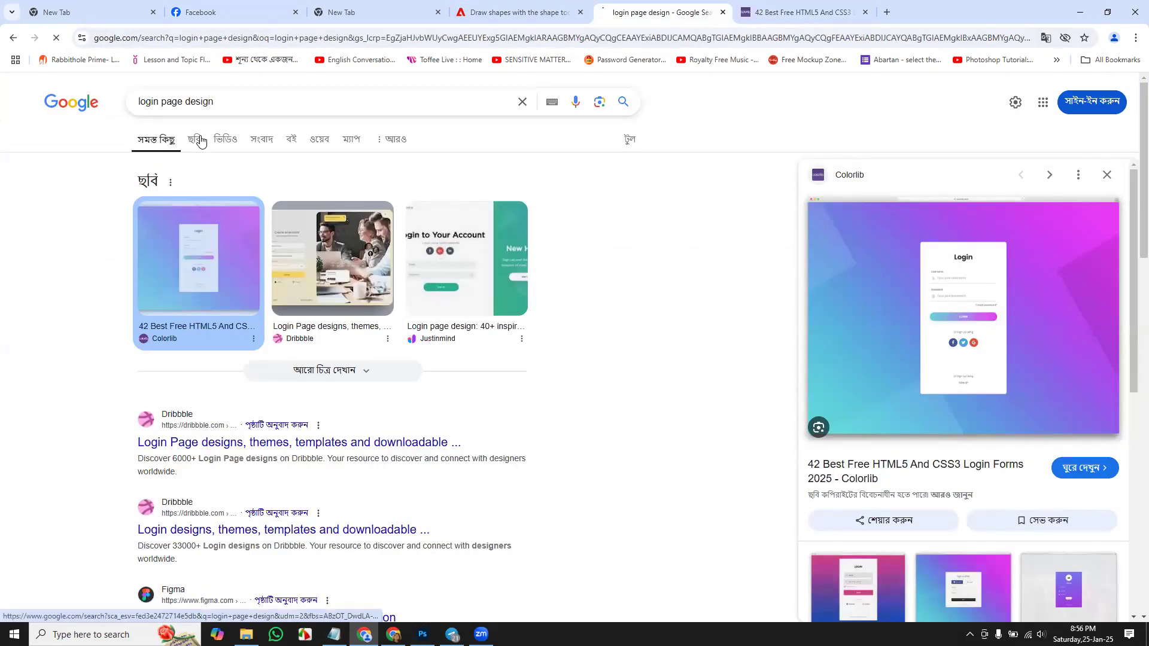
{"action": "scroll", "coordinate": [2, 258], "scroll_direction": "down", "scroll_amount": 10}
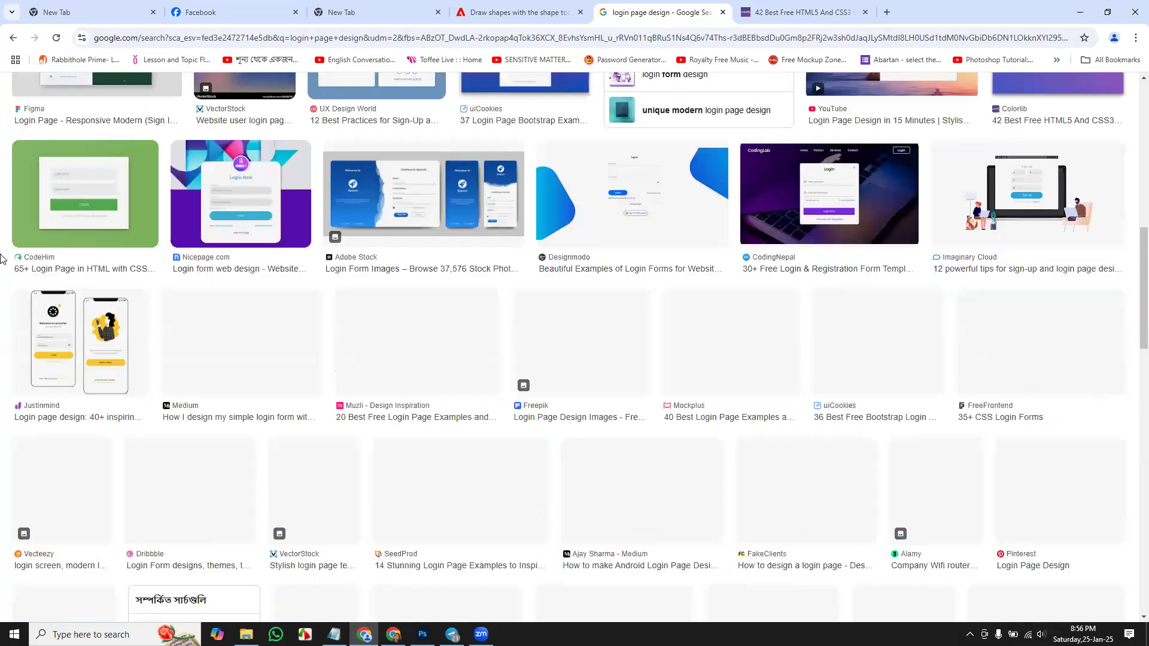
{"action": "scroll", "coordinate": [688, 368], "scroll_direction": "down", "scroll_amount": 10}
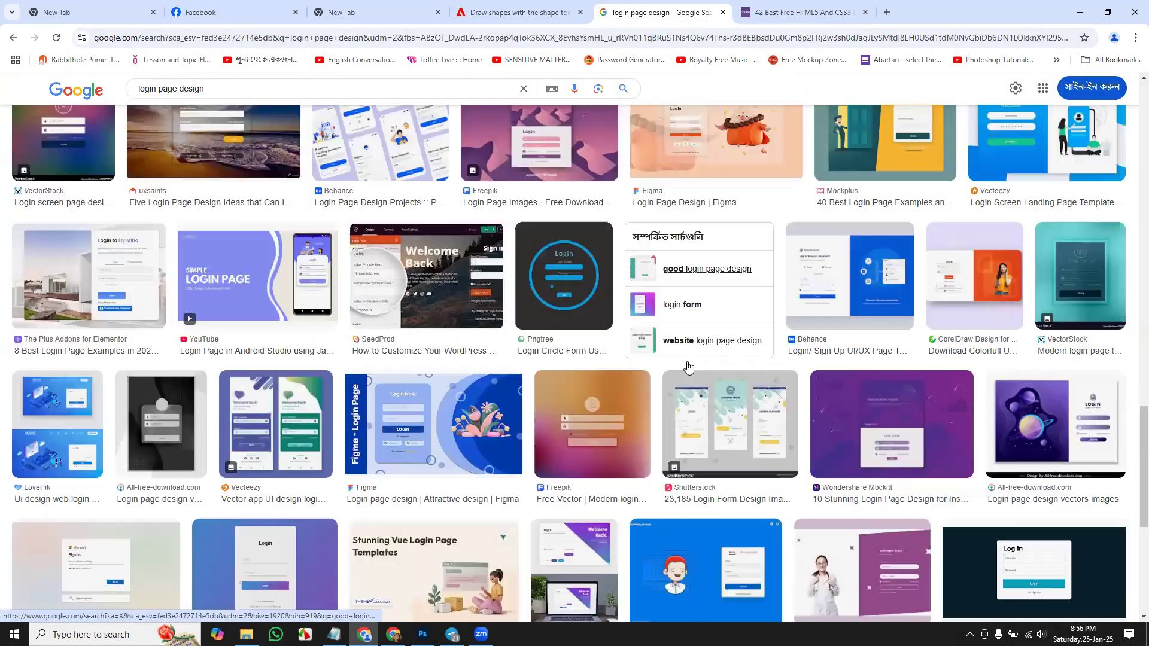
{"action": "scroll", "coordinate": [307, 426], "scroll_direction": "down", "scroll_amount": 1}
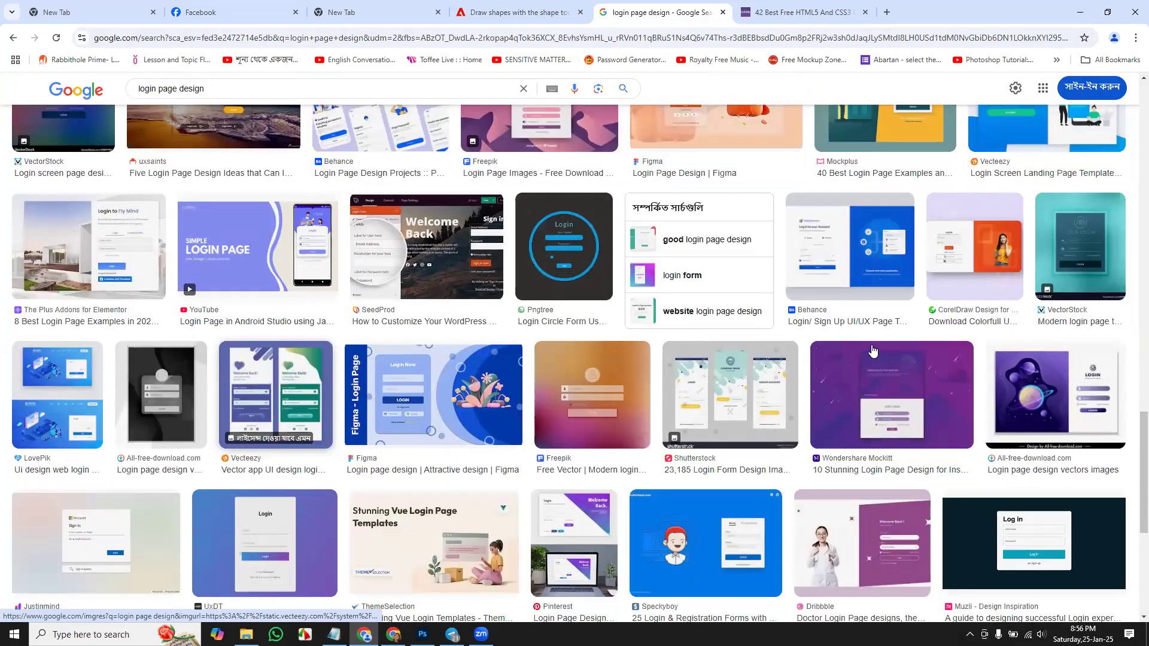
{"action": "scroll", "coordinate": [827, 165], "scroll_direction": "up", "scroll_amount": 7}
{"action": "key", "text": "ctrl+Tab"}
{"action": "key", "text": "ctrl+shift+Tab"}
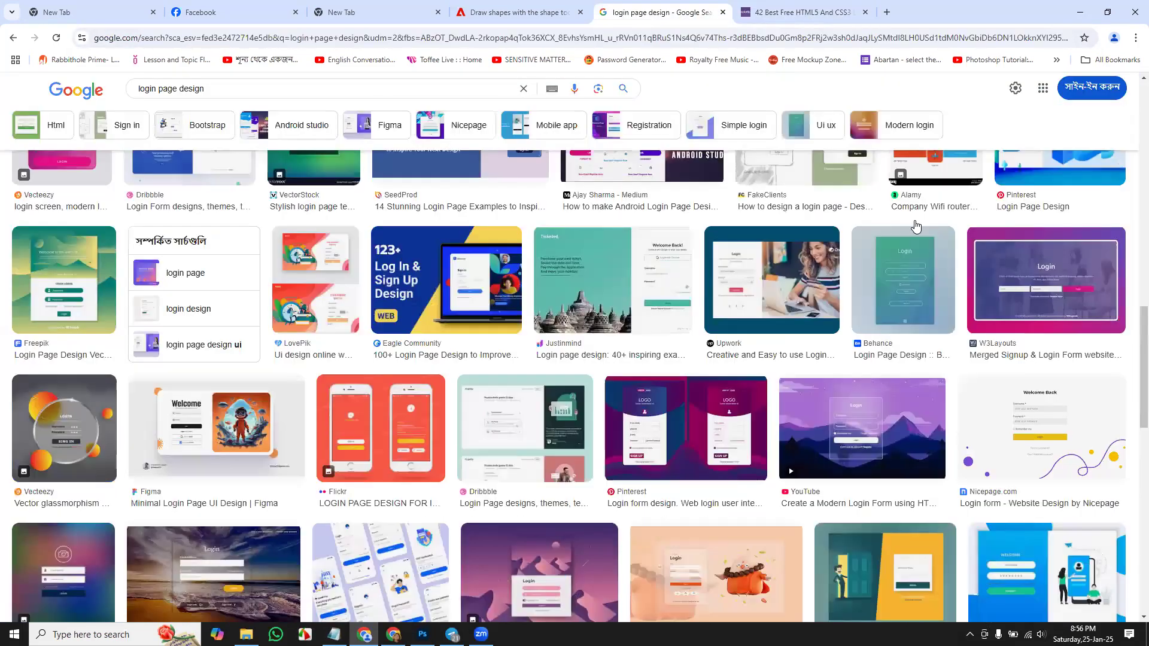
{"action": "scroll", "coordinate": [666, 303], "scroll_direction": "up", "scroll_amount": 10}
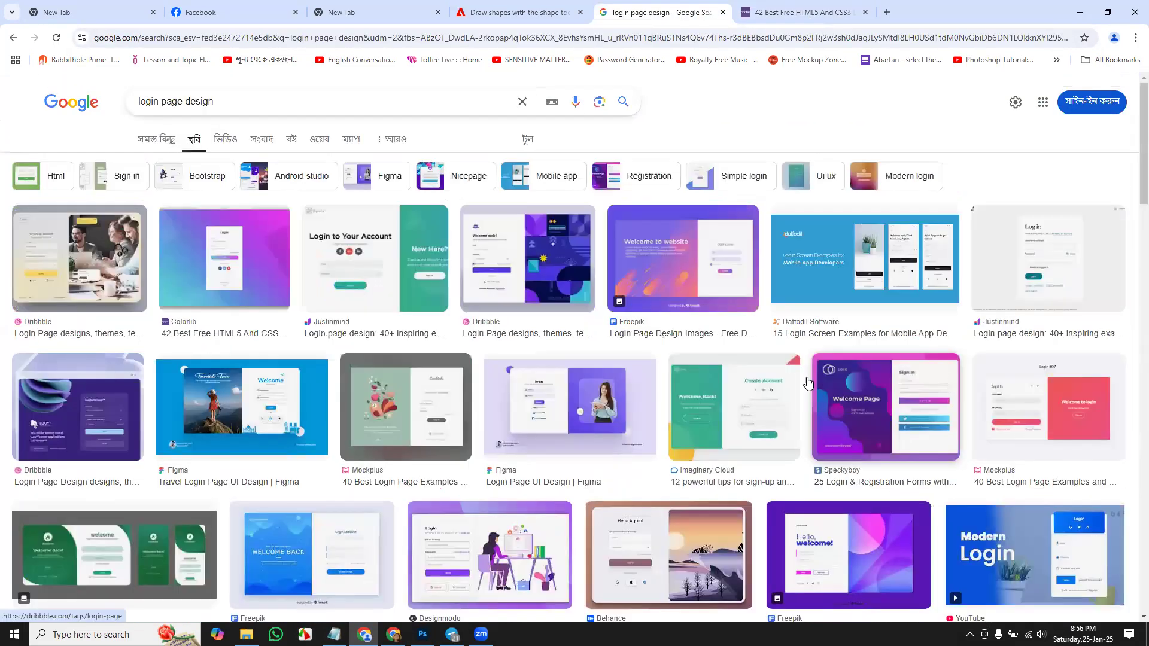
- Preview the Colorlib login form image and open the picture itself in a separate tab
{"action": "left_click", "coordinate": [217, 271]}
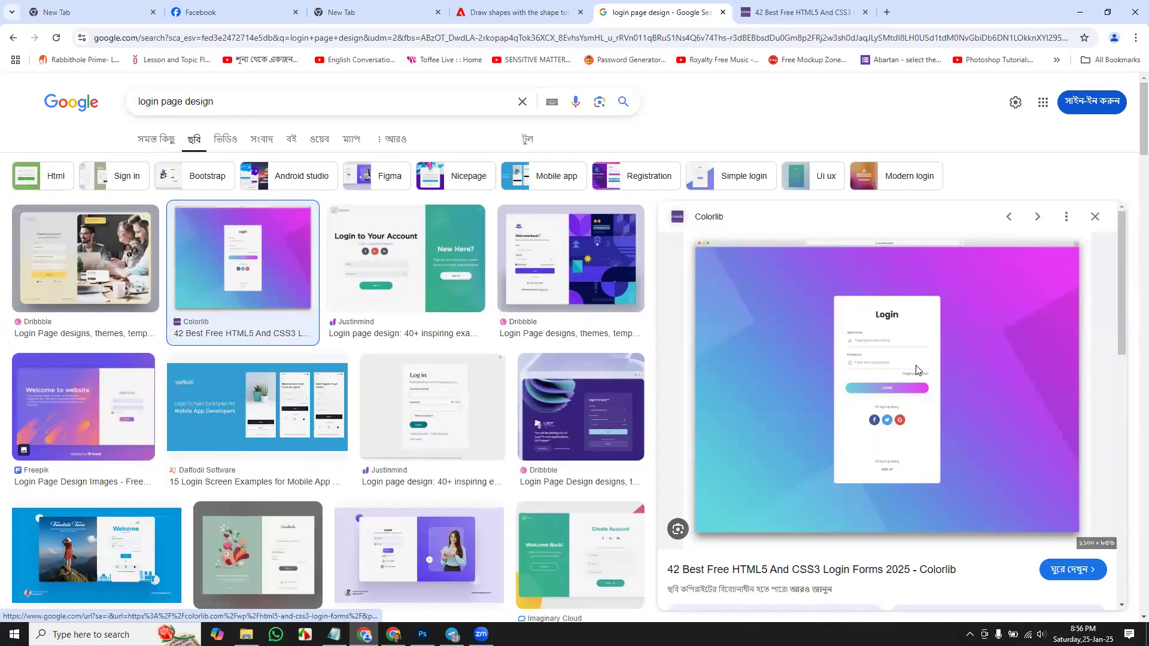
{"action": "right_click", "coordinate": [874, 368]}
{"action": "left_click", "coordinate": [930, 255]}
{"action": "left_click", "coordinate": [930, 15]}
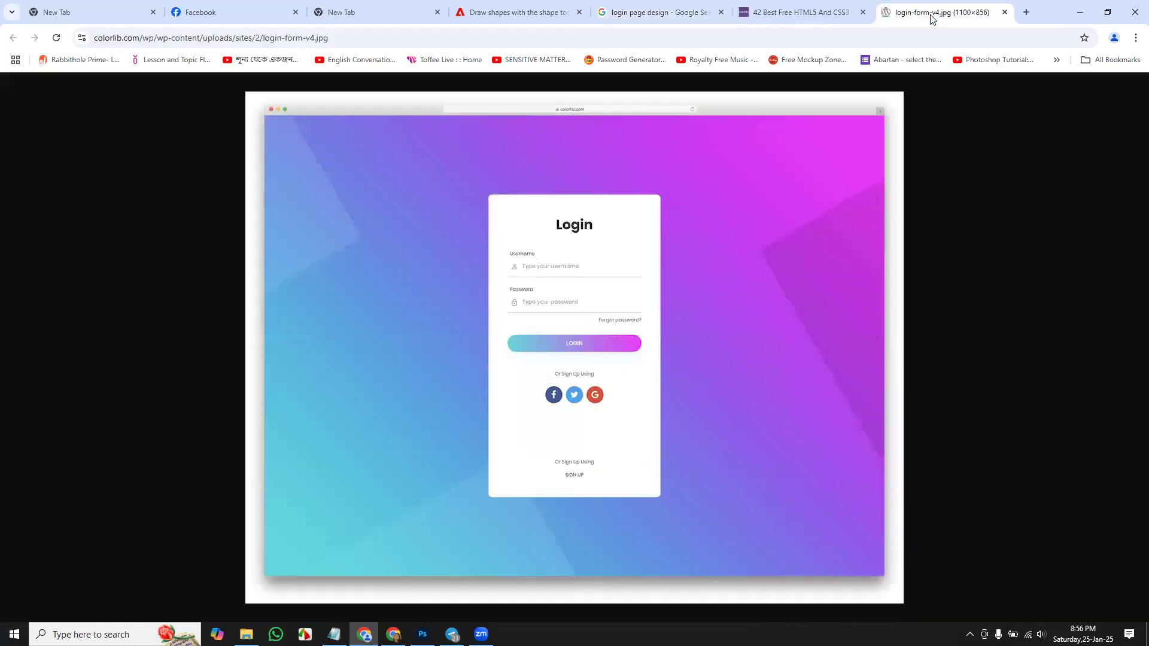
- Save the login form picture to the Downloads folder as login-form-v4.jpg
{"action": "right_click", "coordinate": [646, 295]}
{"action": "left_click", "coordinate": [705, 322]}
{"action": "left_click", "coordinate": [703, 441]}
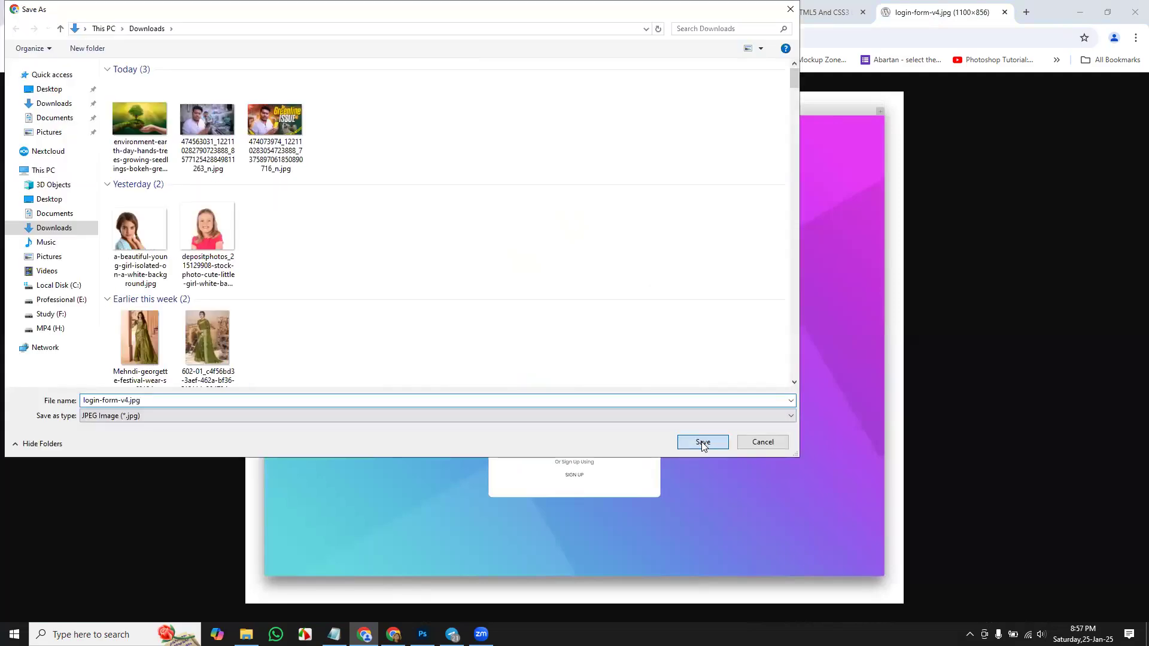
- Switch to Photoshop and place login-form-v4.jpg from Downloads as an embedded image in the Untitled-1 document
{"action": "left_click", "coordinate": [422, 634]}
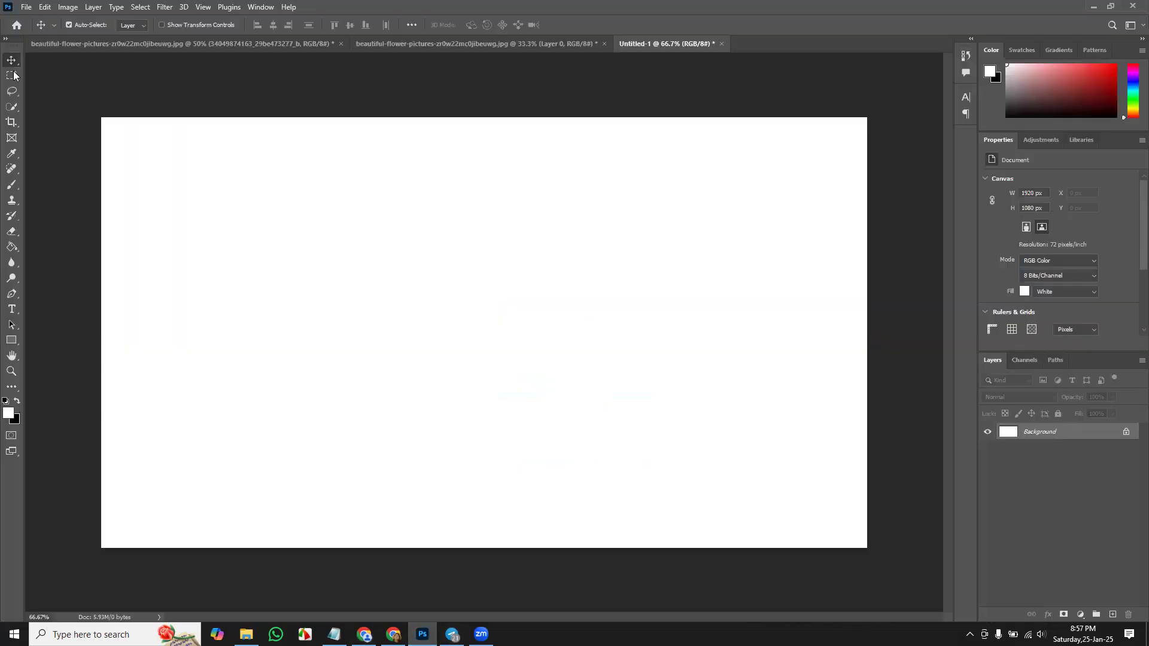
{"action": "left_click", "coordinate": [28, 9]}
{"action": "left_click", "coordinate": [71, 219]}
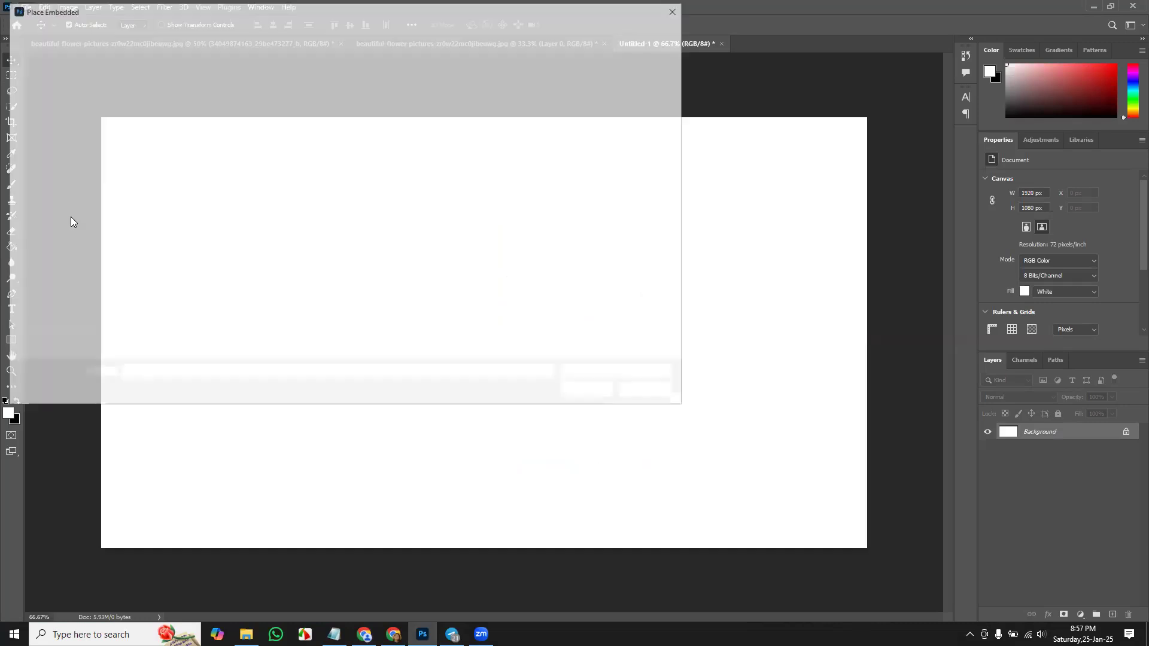
{"action": "left_click", "coordinate": [52, 103]}
{"action": "double_click", "coordinate": [149, 119]}
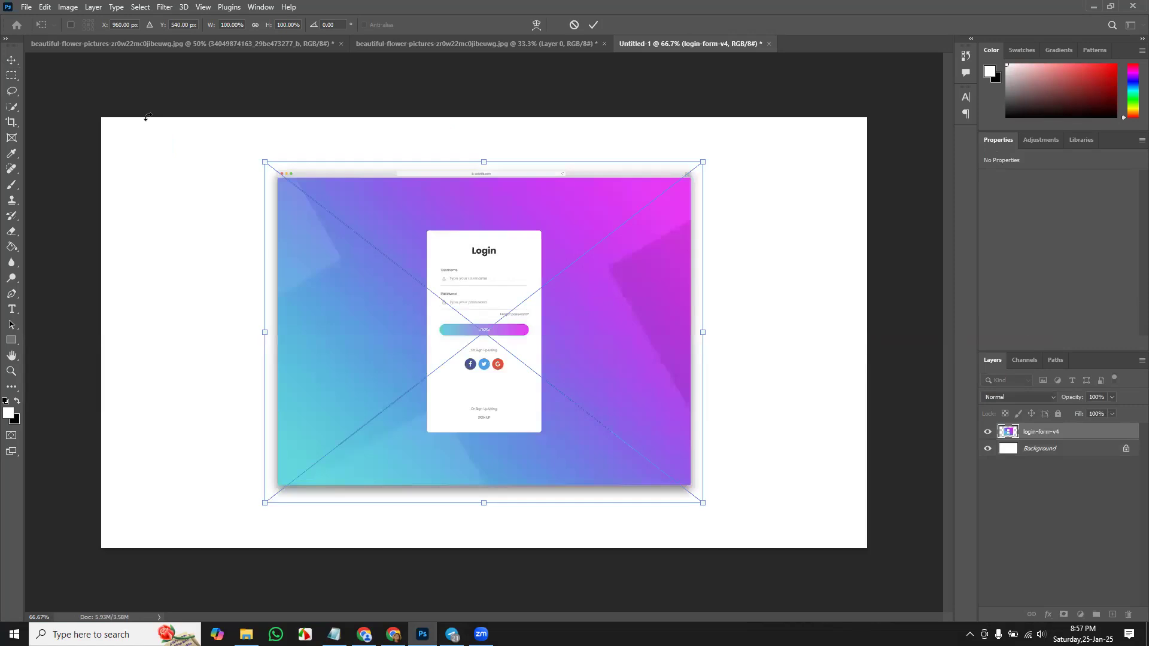
{"action": "key", "text": "Return"}
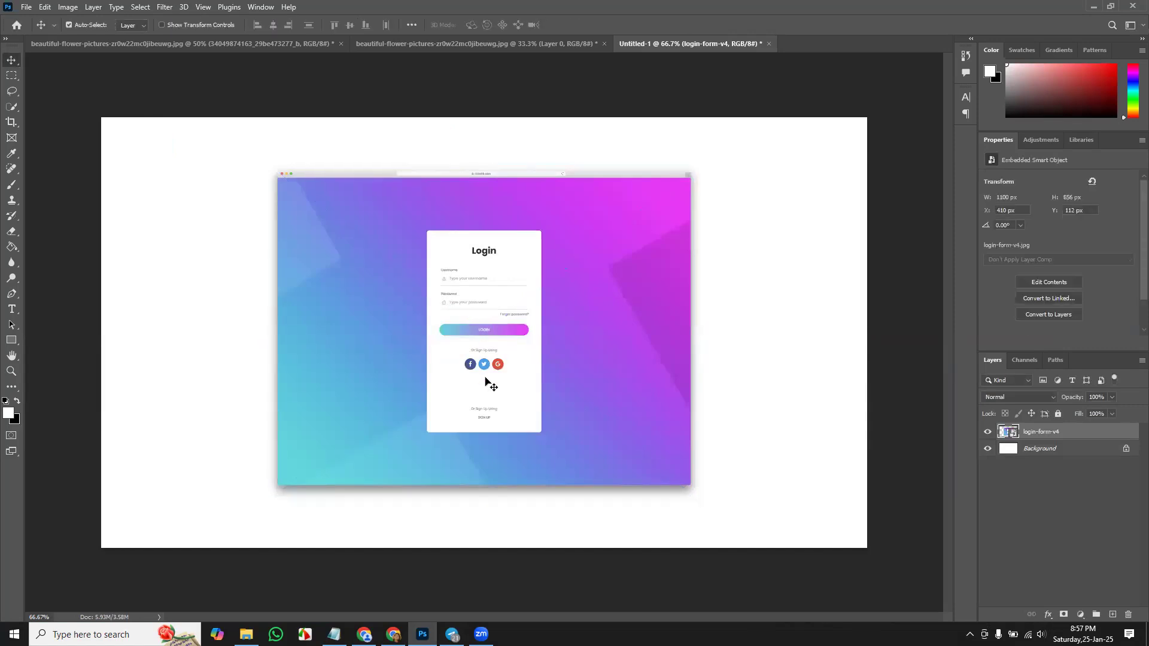
- Move the placed login form image flush with the canvas's left edge, slightly above the vertical centre
{"action": "left_click_drag", "start_coordinate": [395, 390], "coordinate": [368, 387]}
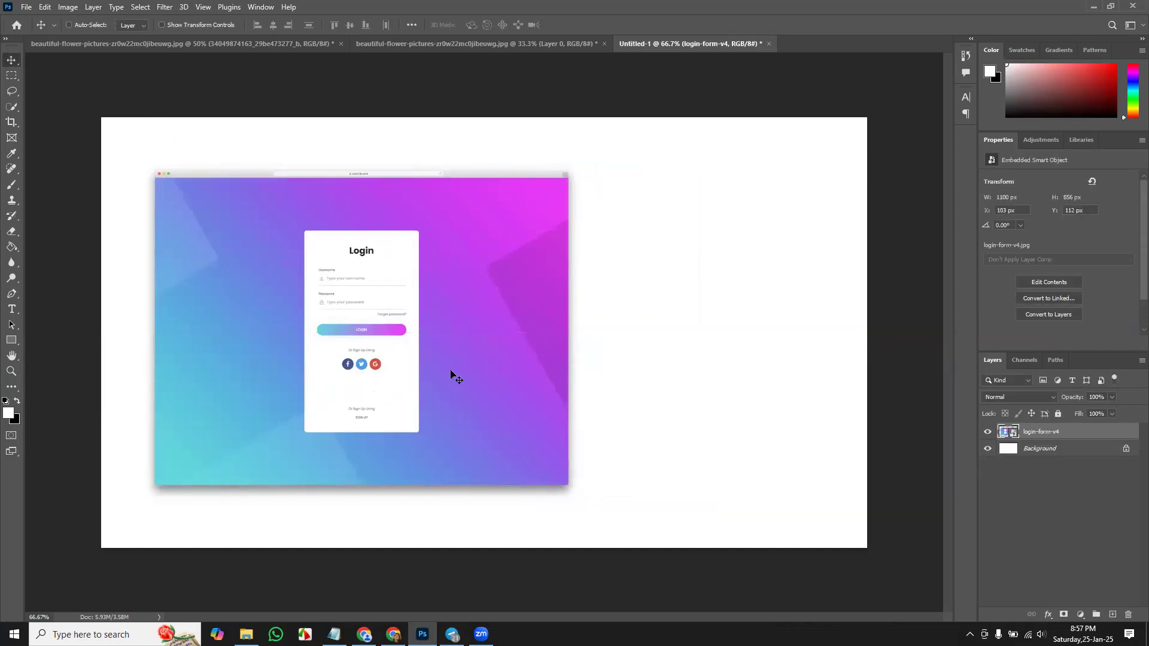
{"action": "key", "text": "ctrl+t"}
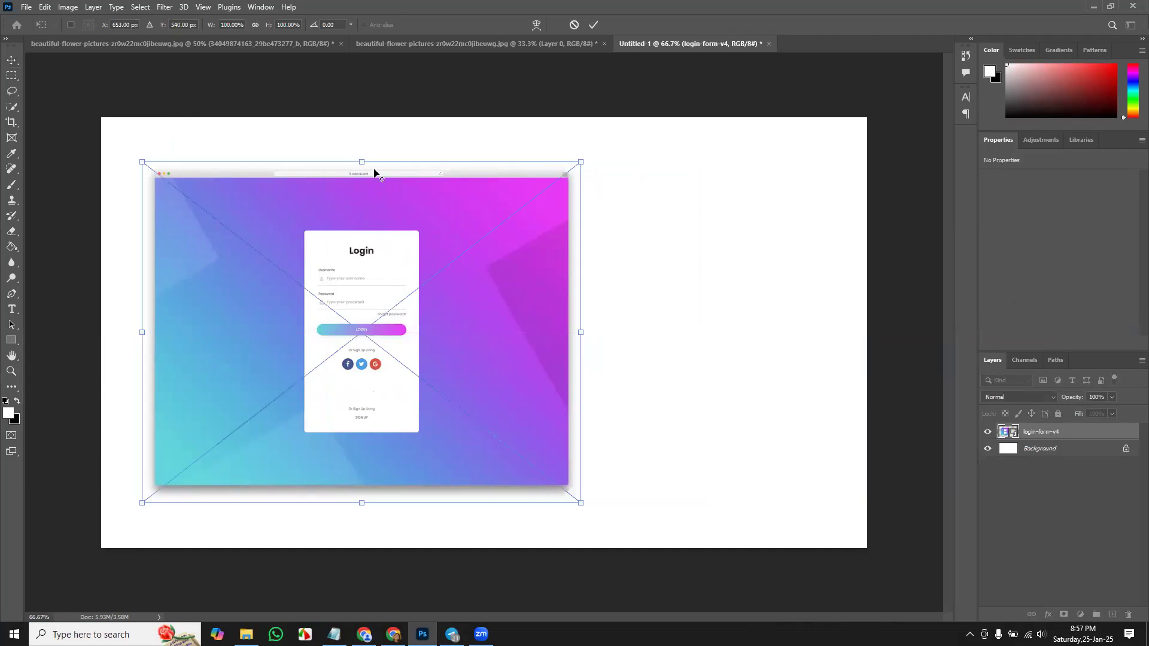
{"action": "key", "text": "Return"}
{"action": "left_click_drag", "start_coordinate": [383, 359], "coordinate": [457, 351]}
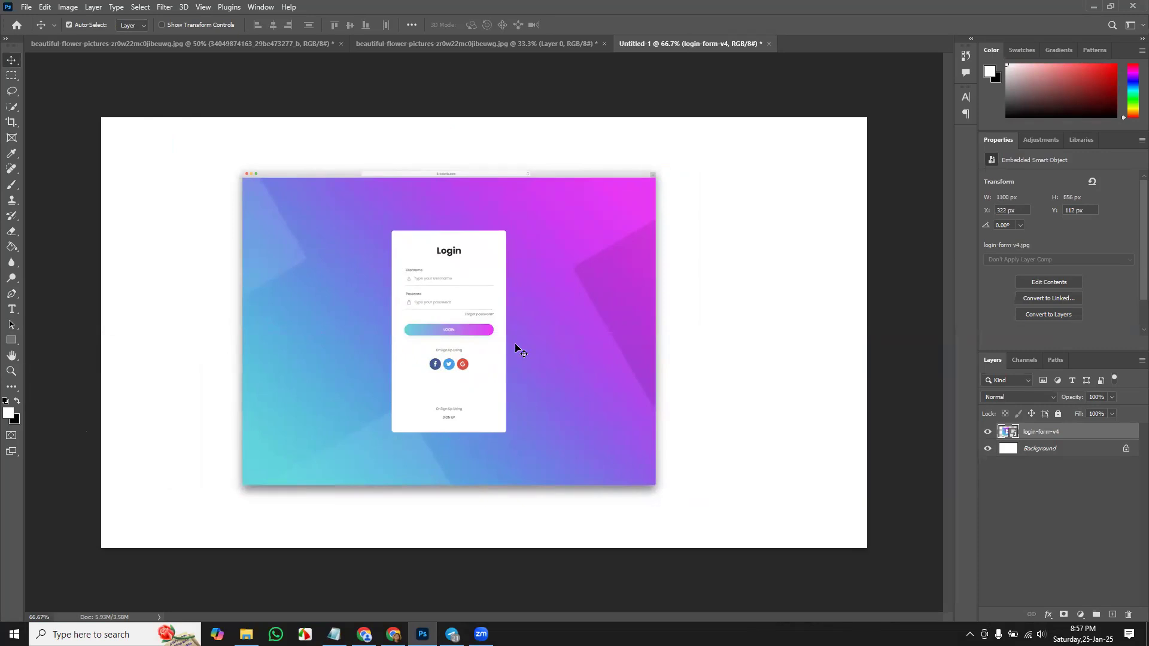
{"action": "left_click_drag", "start_coordinate": [476, 305], "coordinate": [347, 279]}
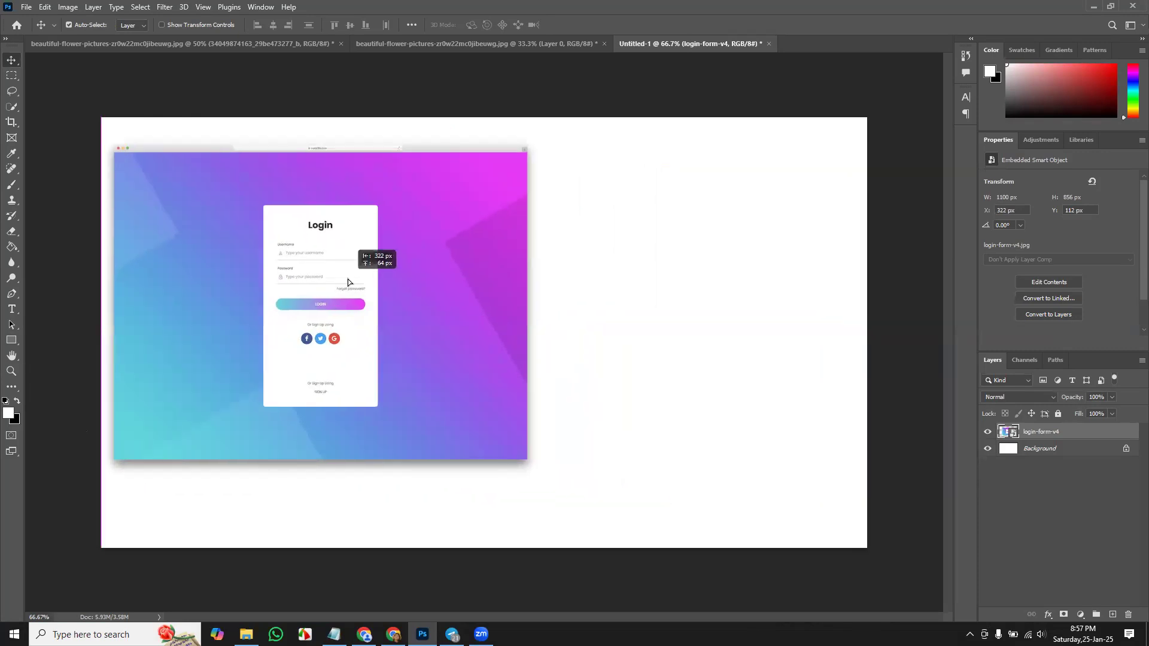
- Convert the locked Background into the regular layer Layer 0 and fill it with black
{"action": "left_click", "coordinate": [1039, 450]}
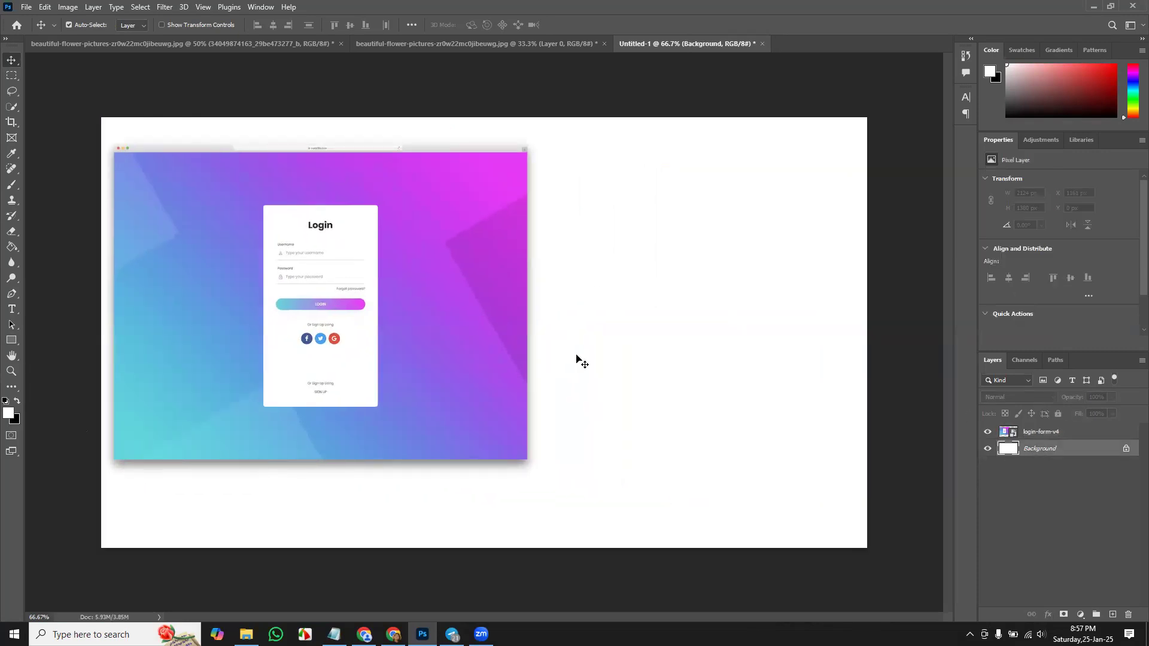
{"action": "double_click", "coordinate": [1009, 450]}
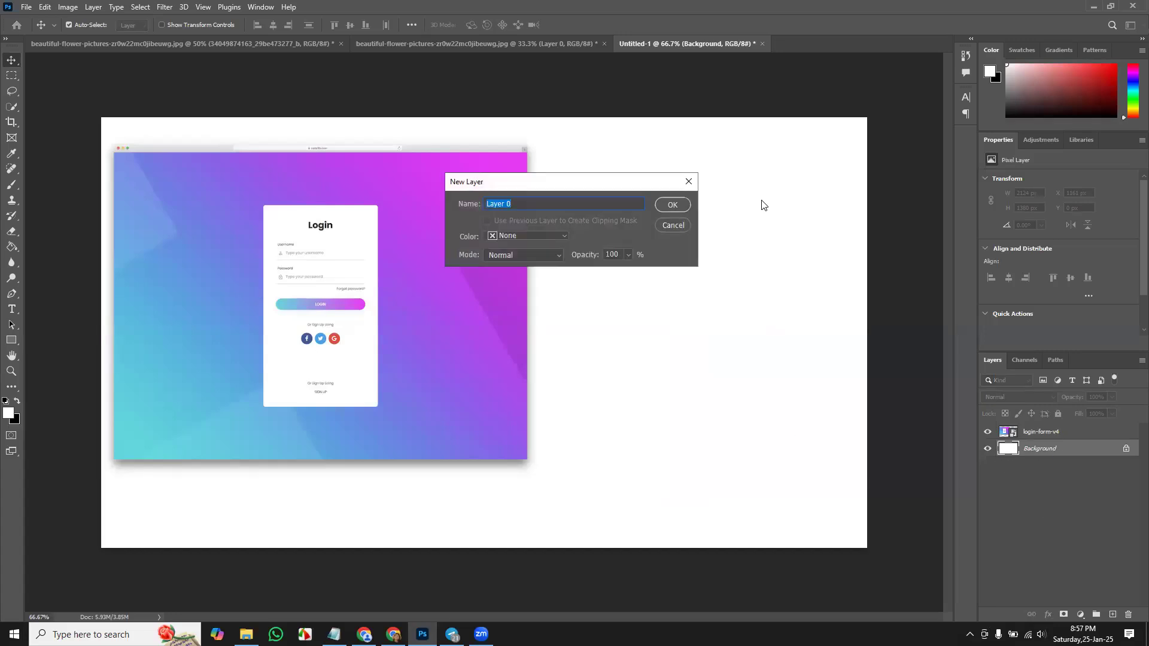
{"action": "left_click", "coordinate": [685, 204]}
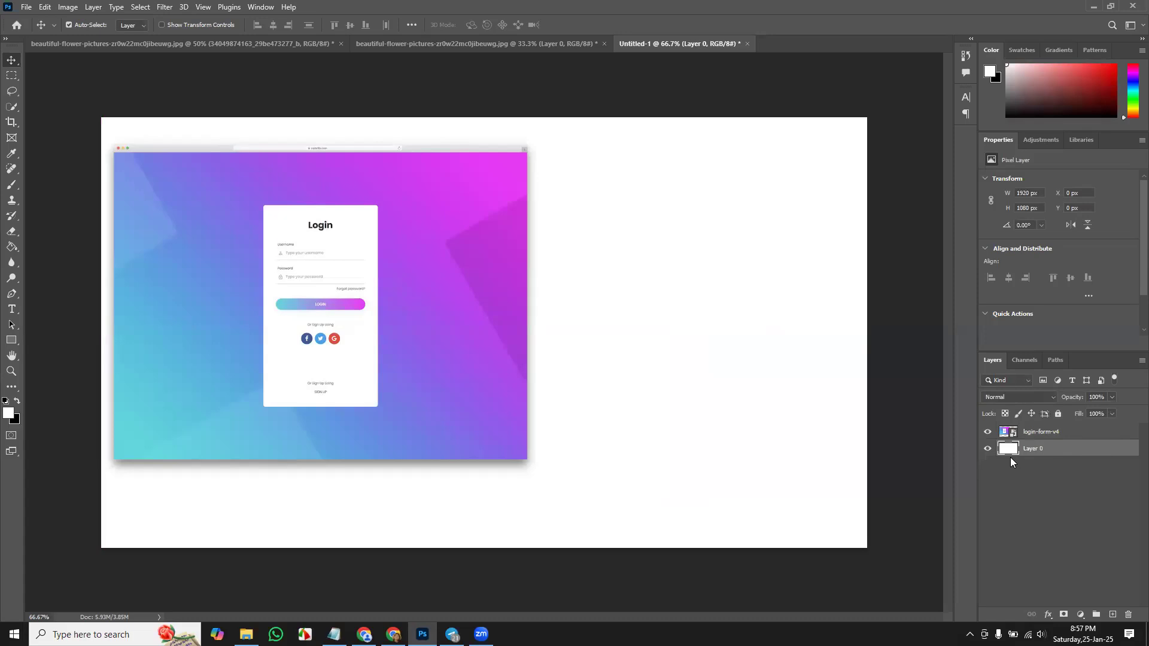
{"action": "key", "text": "ctrl+BackSpace"}
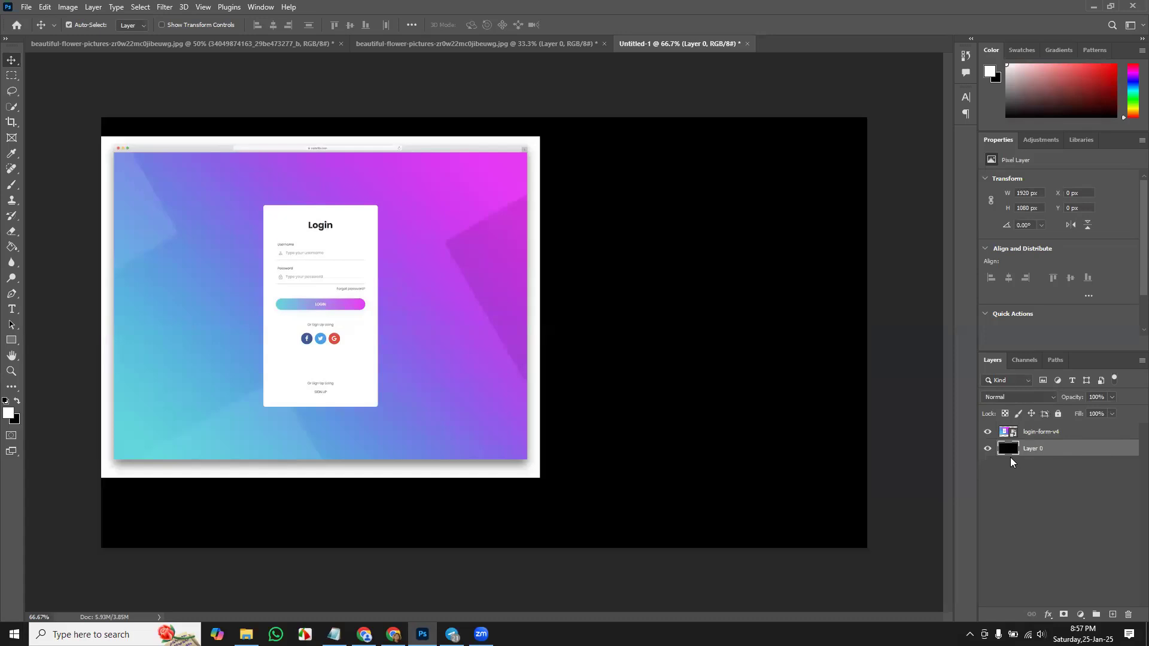
- Draw a tall white rectangle about 451 × 842 px on the black area beside the login form image
{"action": "left_click", "coordinate": [11, 340]}
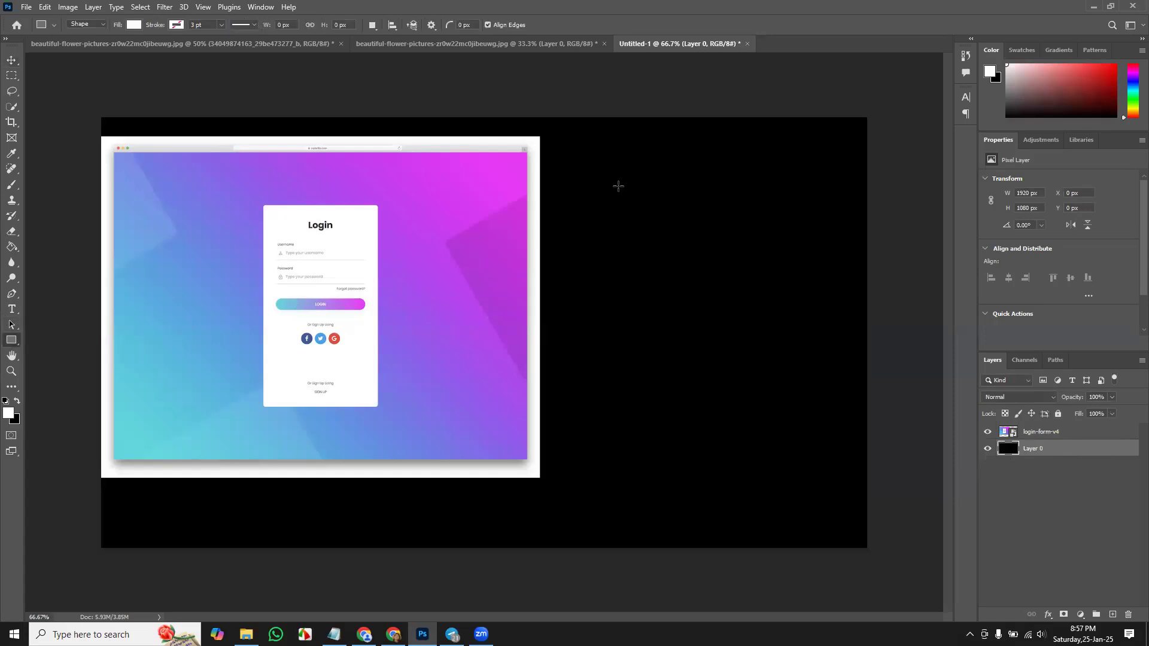
{"action": "left_click_drag", "start_coordinate": [648, 245], "coordinate": [797, 507]}
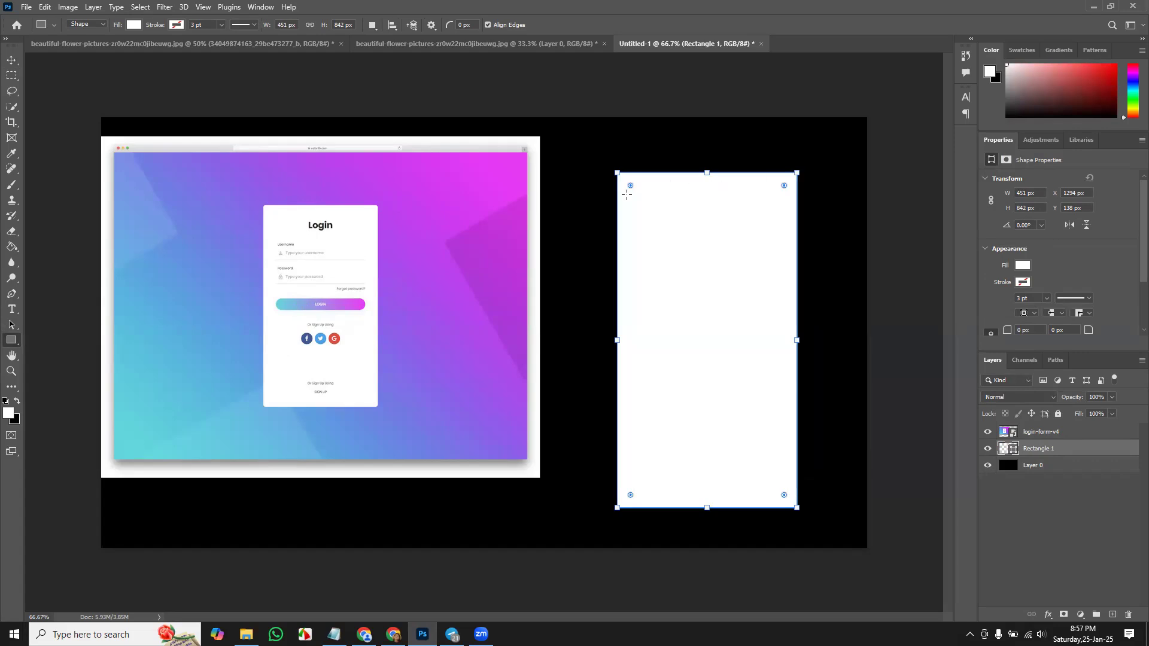
- Try rounding the rectangle's corners to about 39 px and starting text inside it, and undo both attempts
{"action": "left_click_drag", "start_coordinate": [630, 186], "coordinate": [634, 188]}
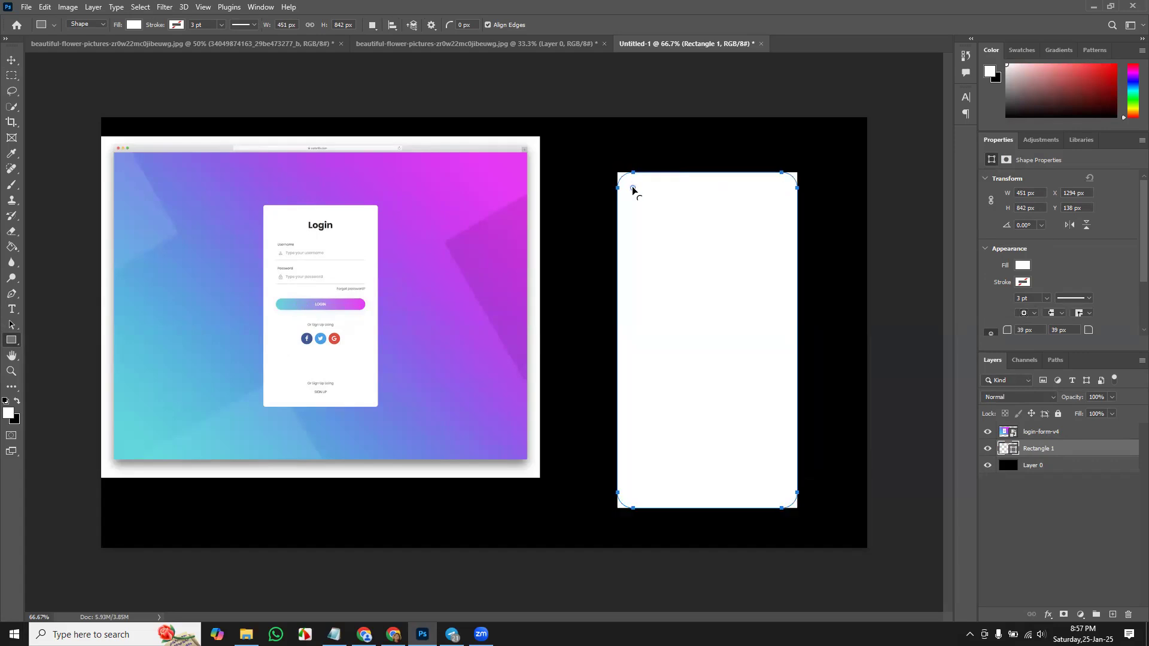
{"action": "left_click", "coordinate": [18, 61]}
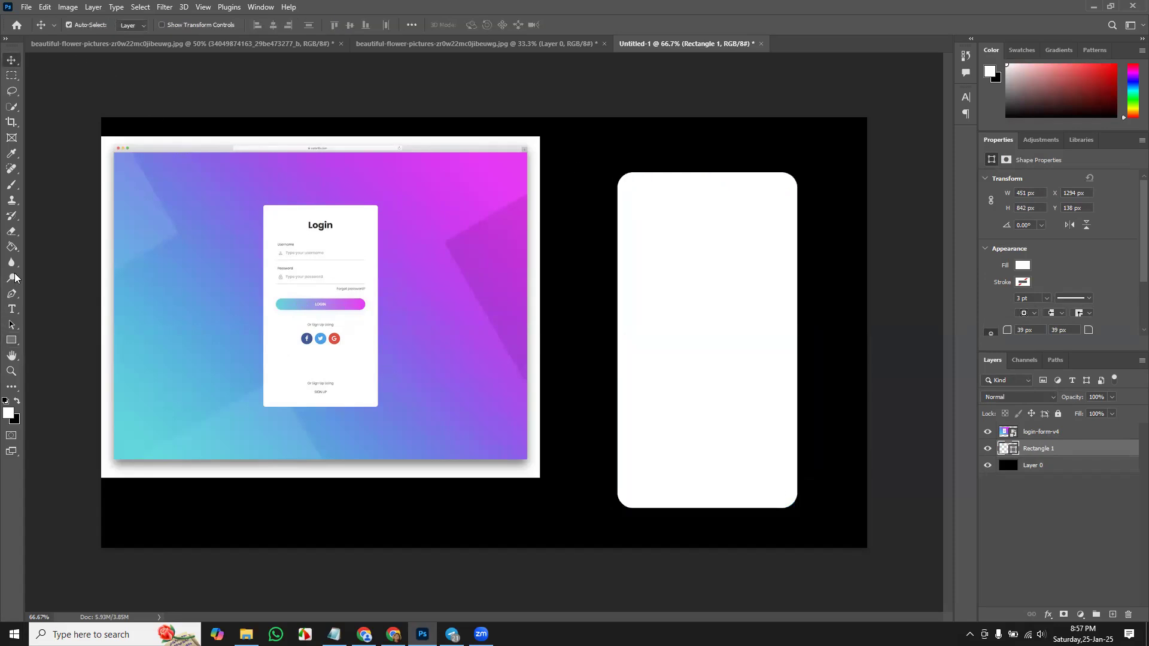
{"action": "left_click", "coordinate": [11, 309]}
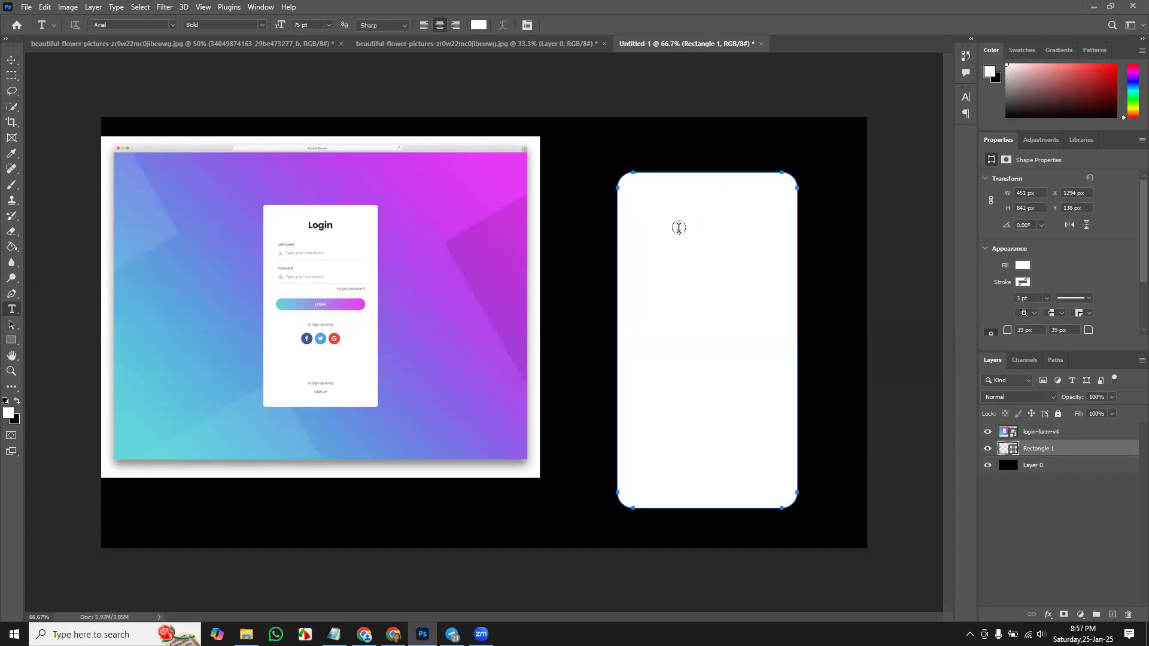
{"action": "left_click", "coordinate": [704, 221]}
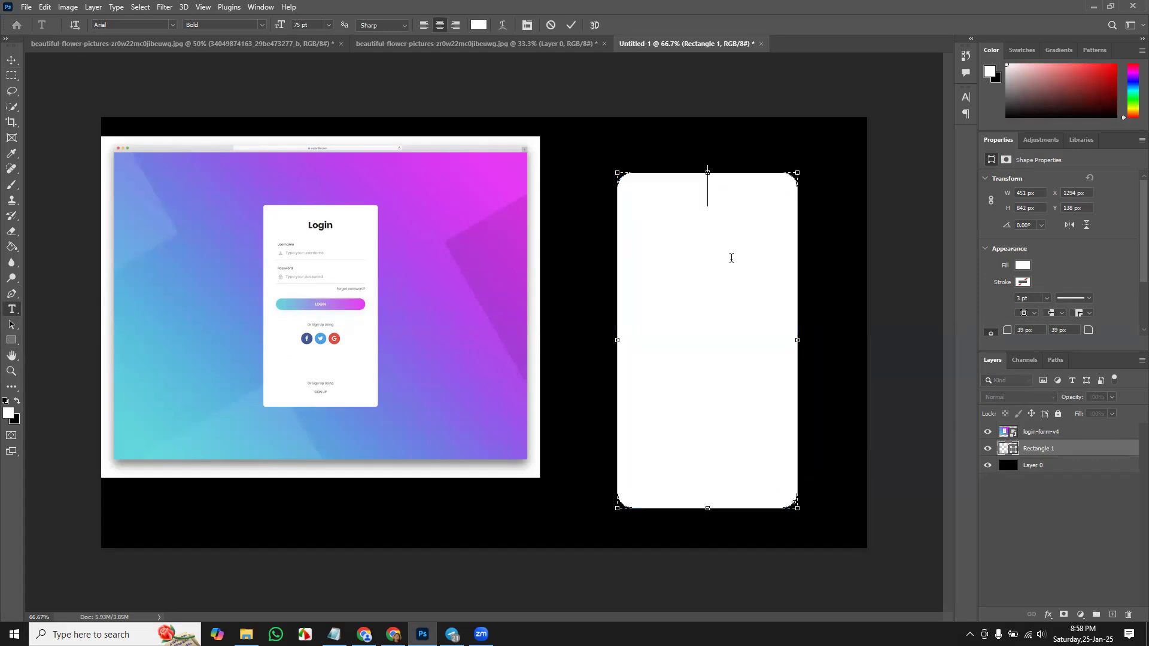
{"action": "left_click", "coordinate": [6, 61]}
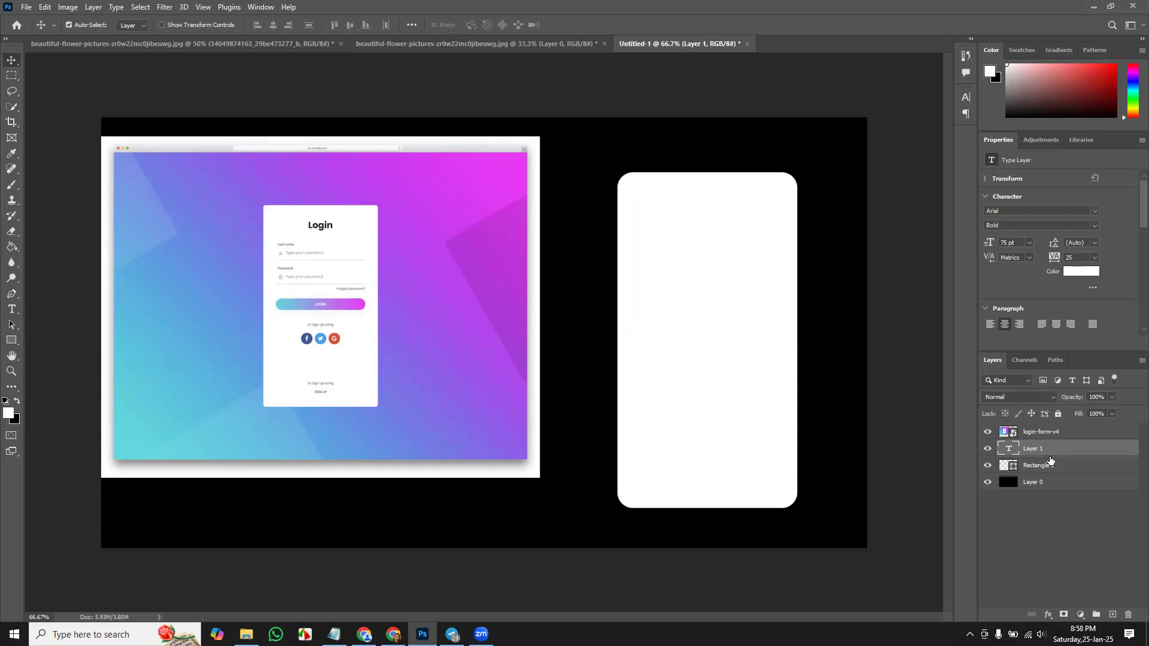
{"action": "key", "text": "Delete"}
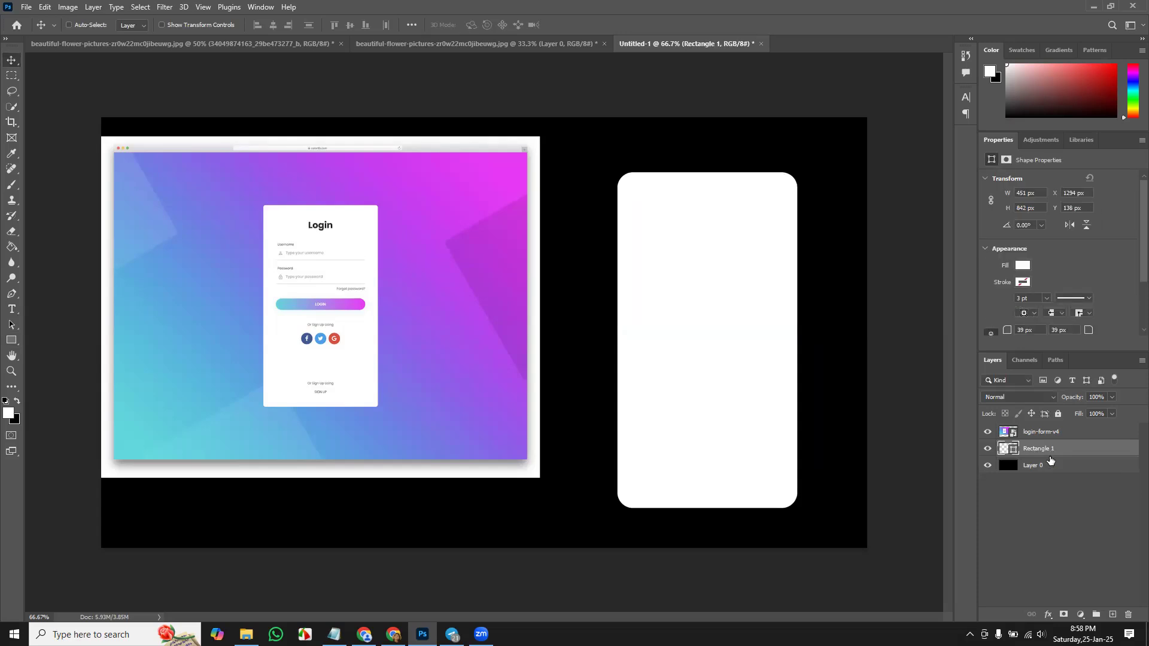
{"action": "key", "text": "ctrl+z"}
{"action": "key", "text": "ctrl+z"}
{"action": "key", "text": "ctrl+z"}
- Try setting all four corner radii of the white rectangle to 50 px, and undo the rounding
{"action": "left_click", "coordinate": [11, 341]}
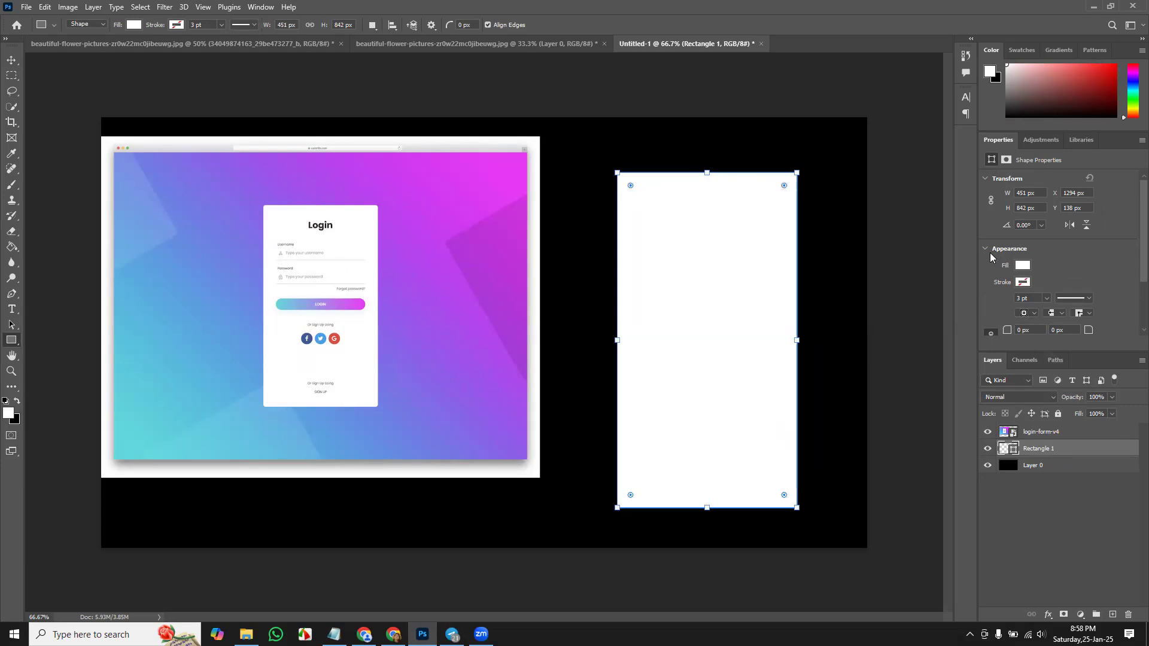
{"action": "scroll", "coordinate": [1130, 255], "scroll_direction": "down", "scroll_amount": 3}
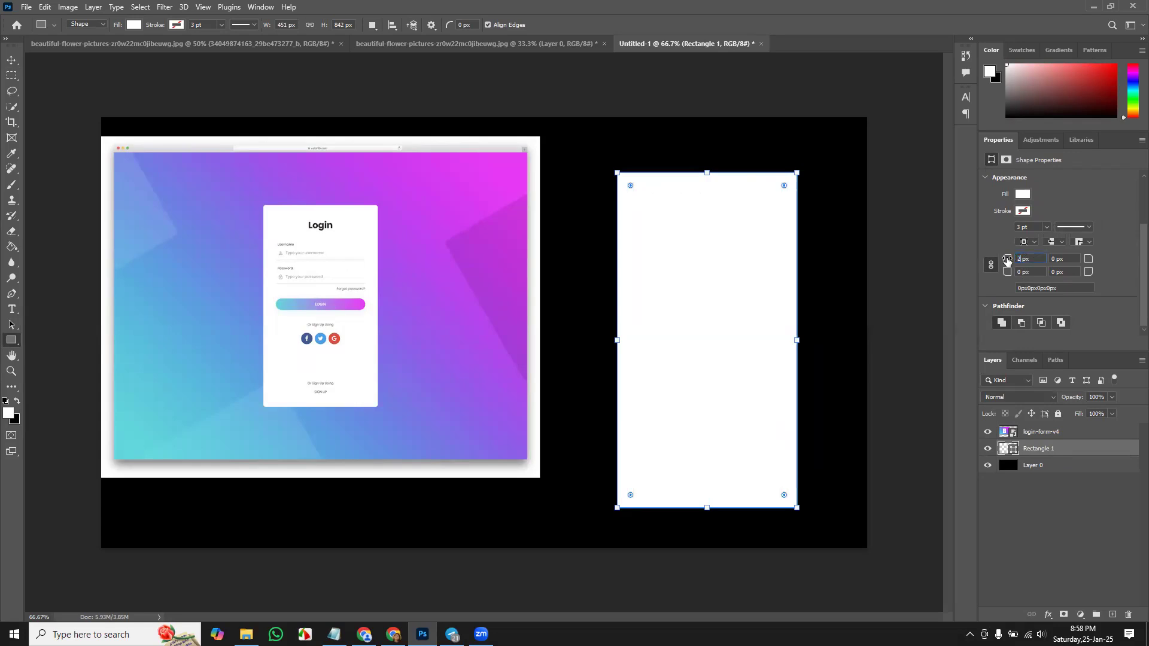
{"action": "left_click", "coordinate": [1063, 260]}
{"action": "left_click", "coordinate": [1021, 257]}
{"action": "left_click_drag", "start_coordinate": [1006, 260], "coordinate": [1029, 257]}
{"action": "left_click", "coordinate": [1059, 260]}
{"action": "key", "text": "v"}
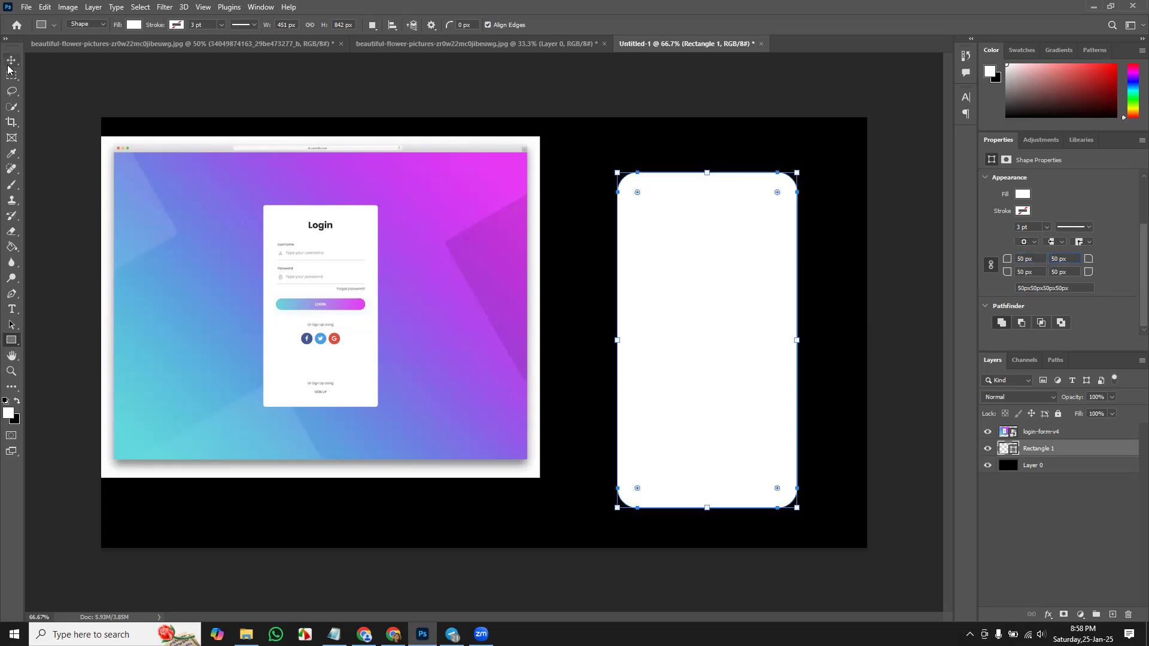
{"action": "key", "text": "ctrl"}
{"action": "key", "text": "ctrl+z"}
{"action": "key", "text": "ctrl+z"}
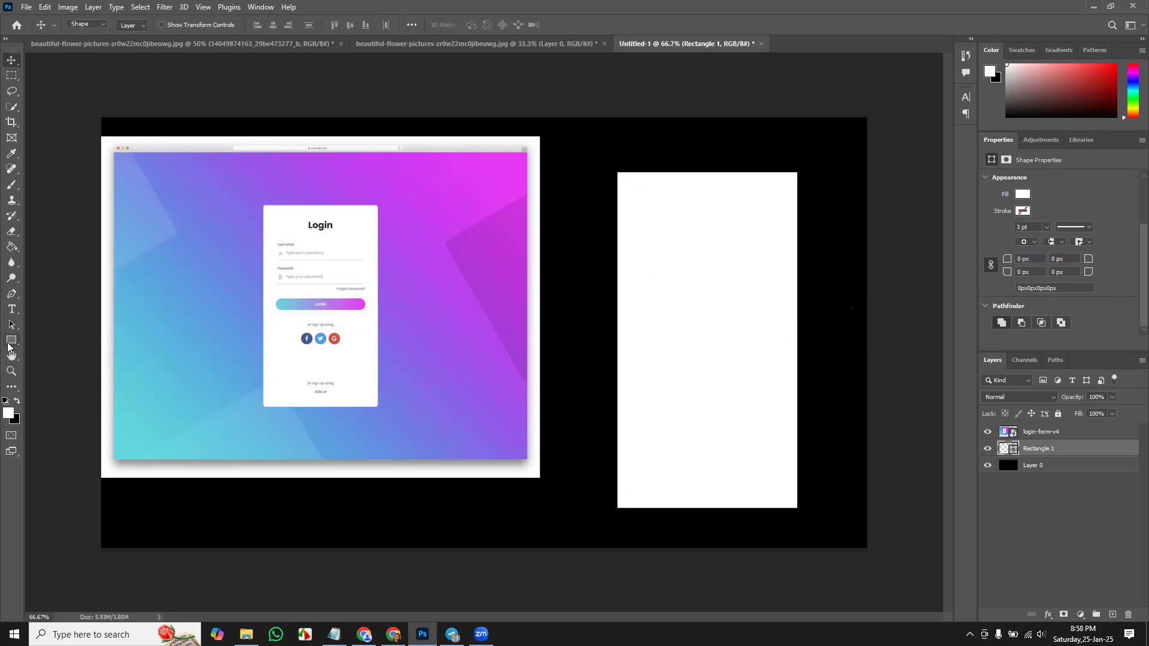
- Round all four corners of the white rectangle directly on the canvas to about 70 px
{"action": "left_click", "coordinate": [9, 341]}
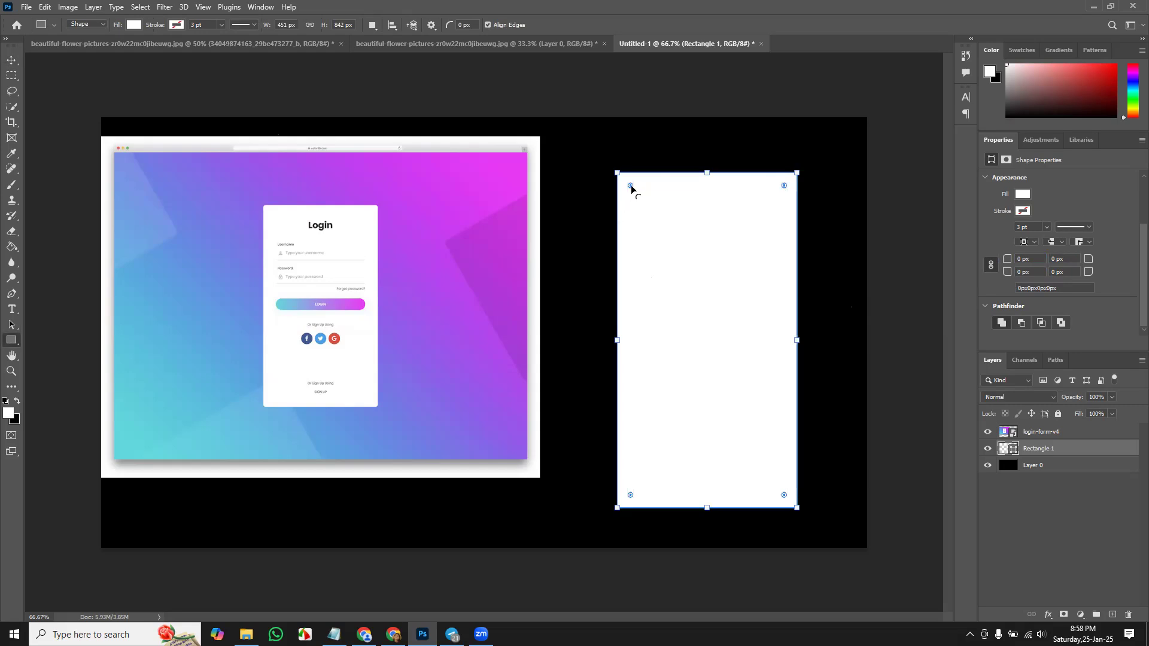
{"action": "left_click_drag", "start_coordinate": [631, 185], "coordinate": [645, 200]}
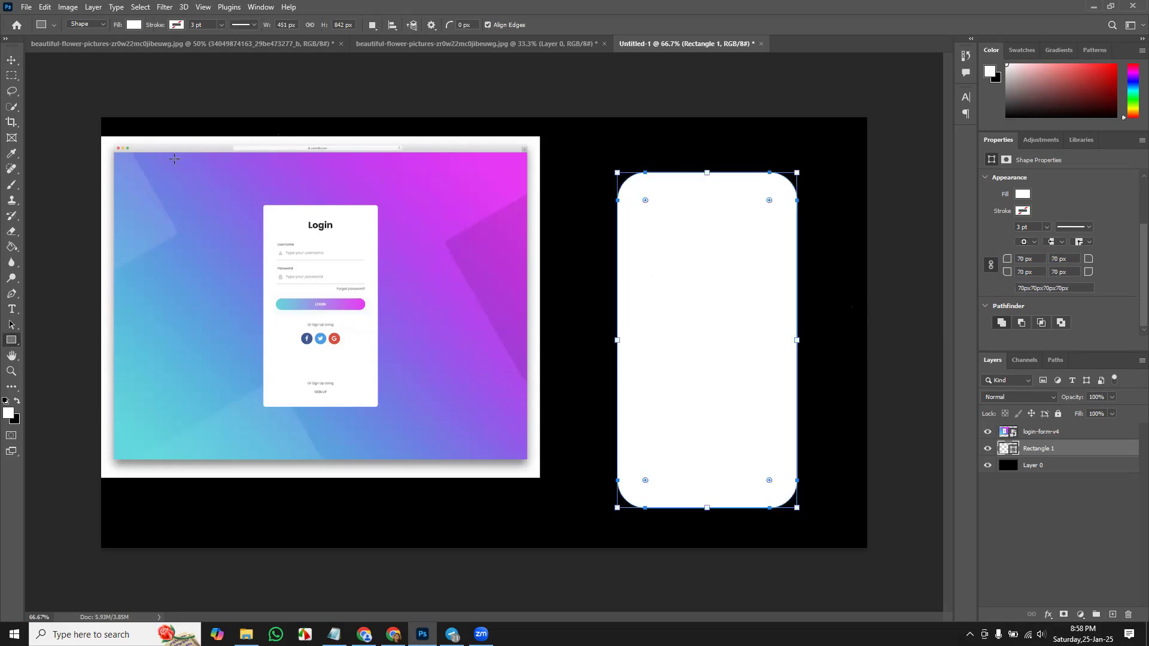
{"action": "left_click", "coordinate": [11, 60]}
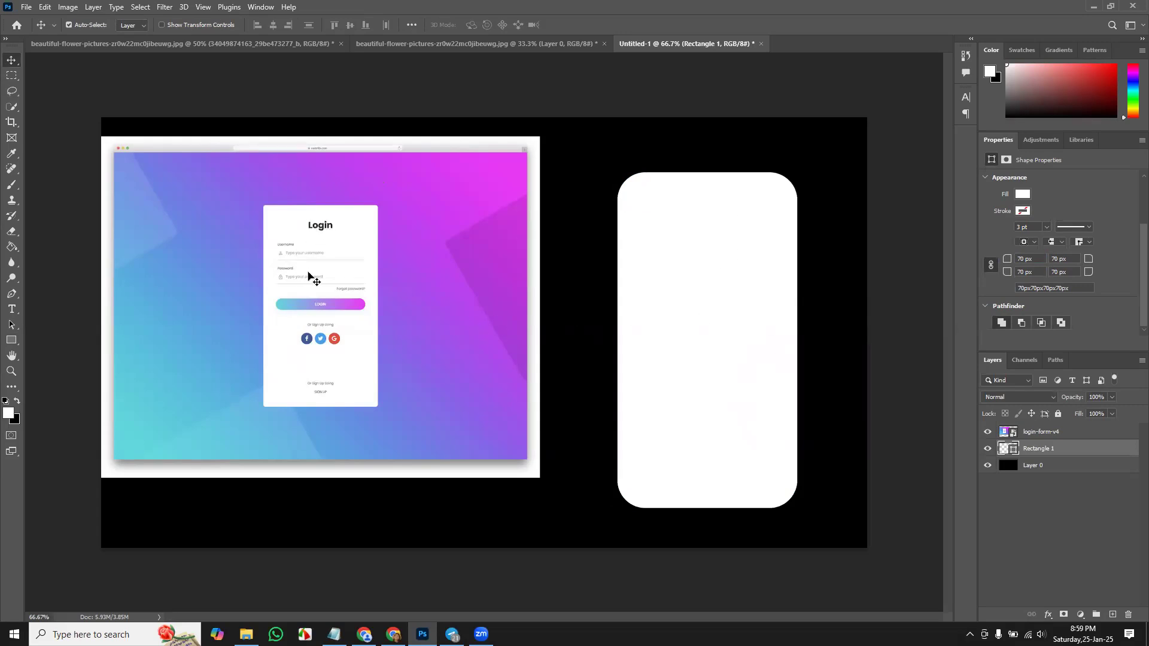
- Examine the reference login form's fields, button and social icons up close, shifting the image about 46 px left
{"action": "key", "text": "ctrl"}
{"action": "key", "text": "ctrl+plus"}
{"action": "key", "text": "ctrl+plus"}
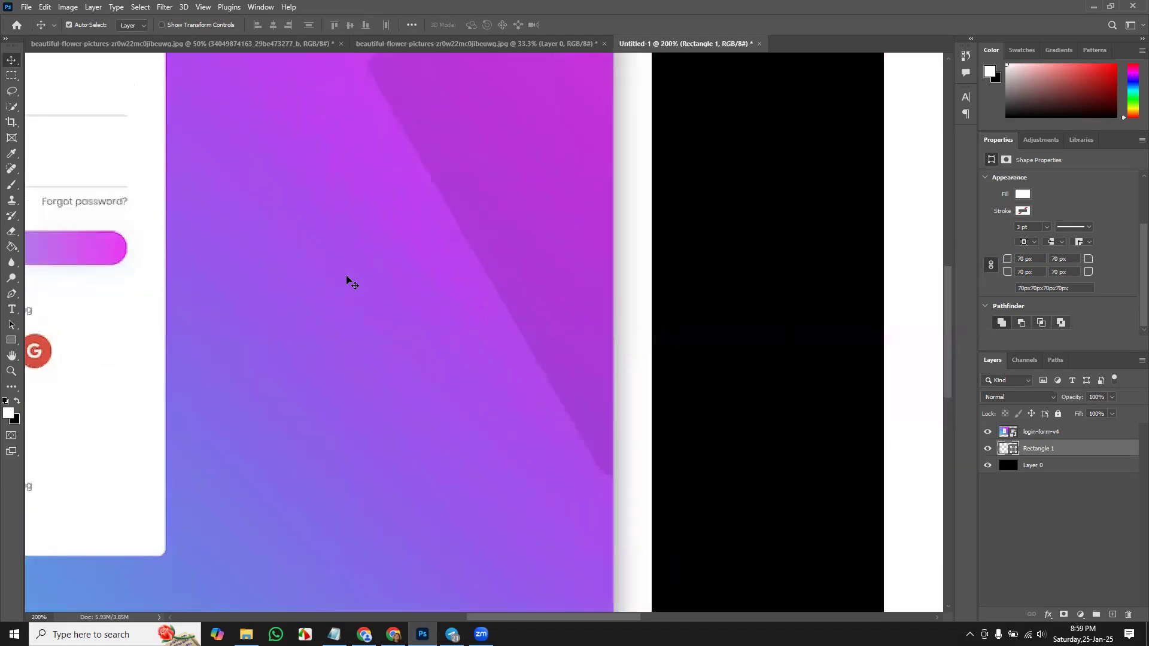
{"action": "left_click_drag", "start_coordinate": [295, 217], "coordinate": [867, 241]}
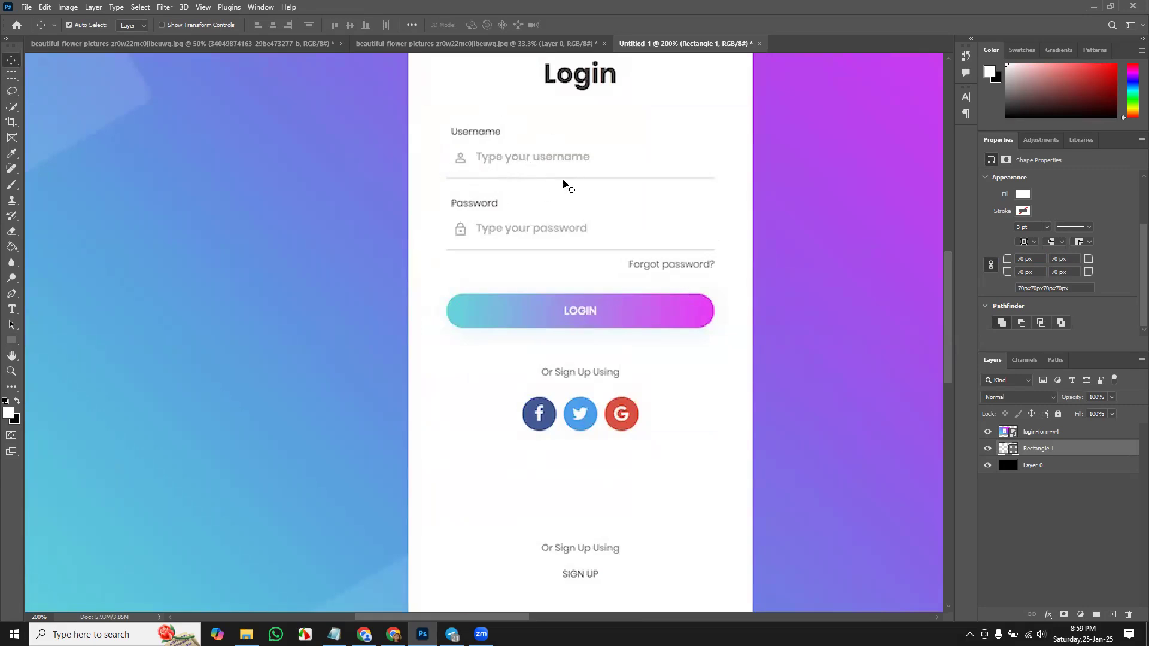
{"action": "left_click_drag", "start_coordinate": [622, 215], "coordinate": [567, 214]}
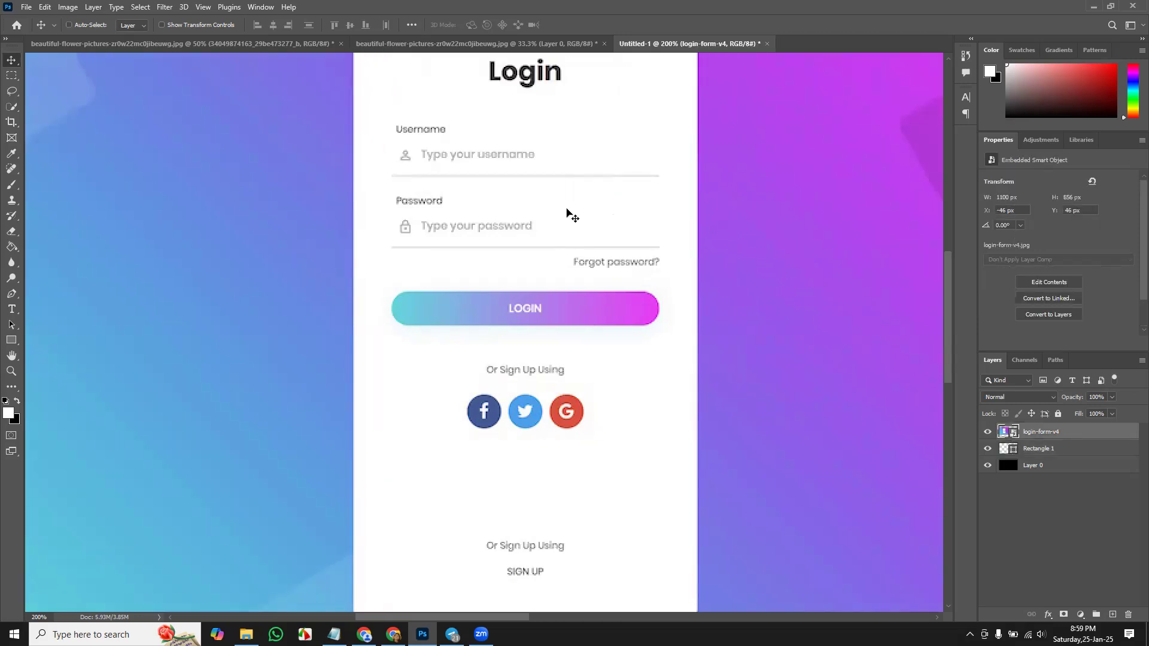
{"action": "key", "text": "ctrl+minus"}
{"action": "key", "text": "ctrl+minus"}
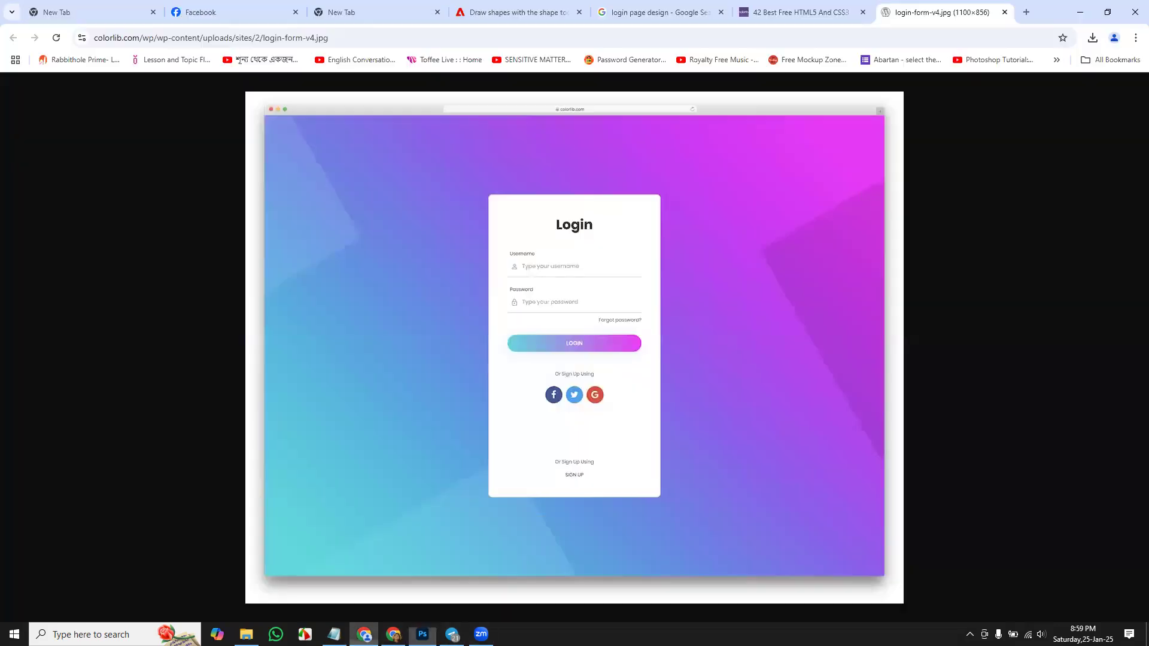
- Switch to Chrome, search the web for "flat icon" in a new tab, and open the Flaticon website
{"action": "left_click", "coordinate": [364, 635]}
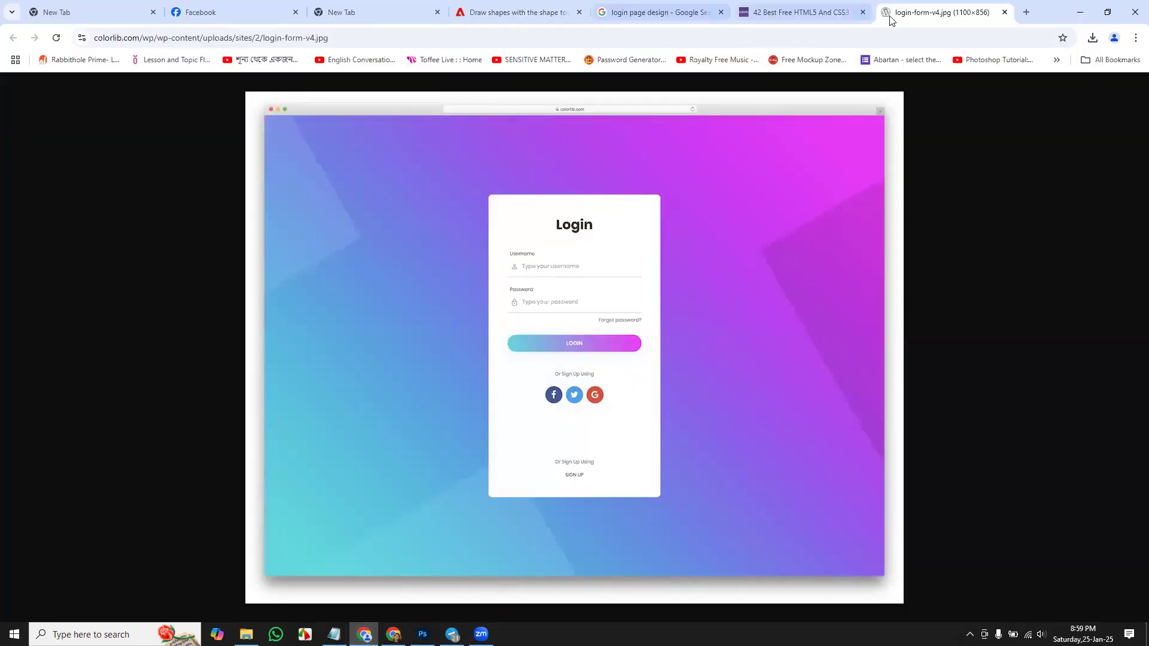
{"action": "left_click", "coordinate": [1024, 12]}
{"action": "type", "text": "flat ic"}
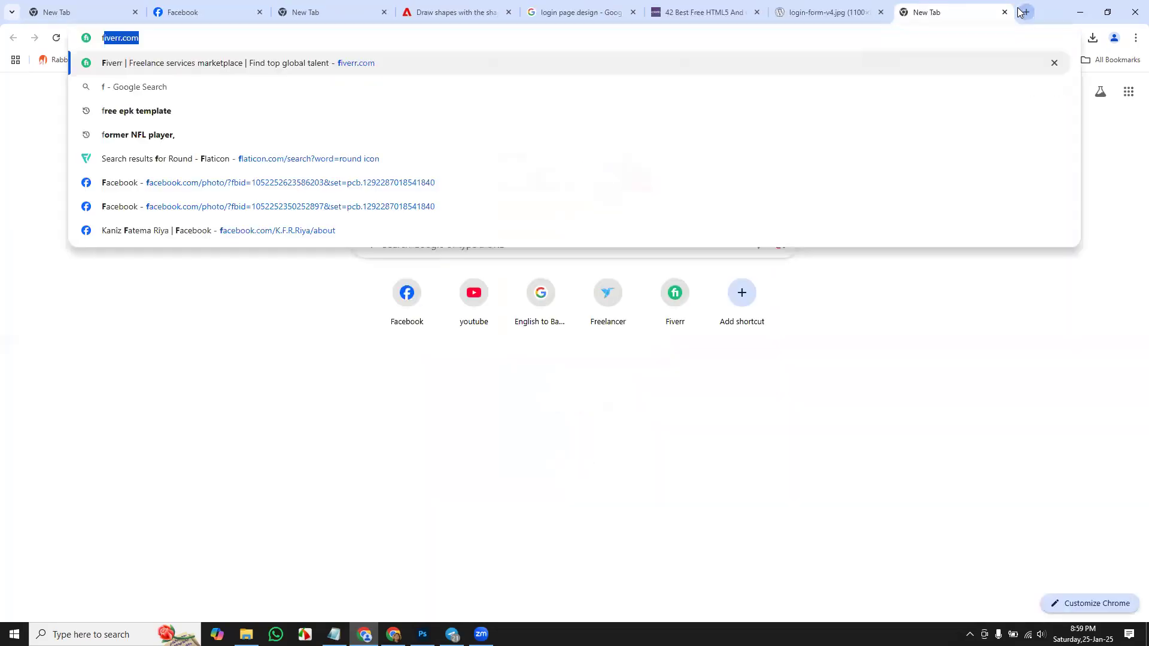
{"action": "type", "text": "on"}
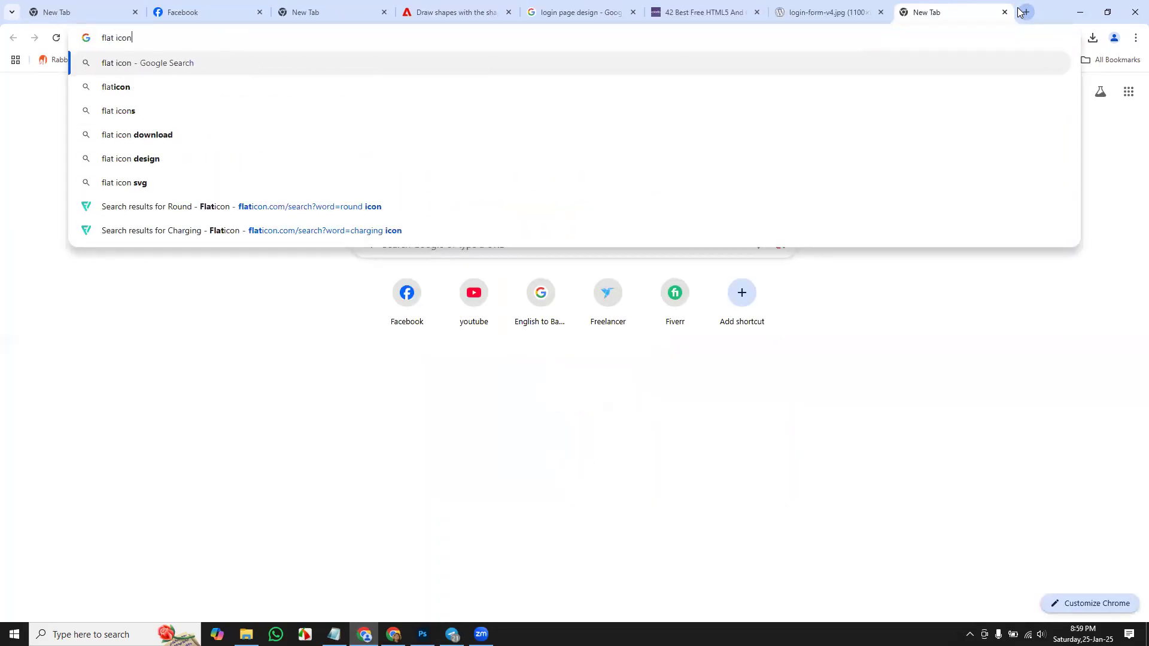
{"action": "key", "text": "Return"}
{"action": "left_click", "coordinate": [158, 205]}
- Return to Photoshop and examine the small user icon in the reference form's Username field up close
{"action": "left_click", "coordinate": [423, 635]}
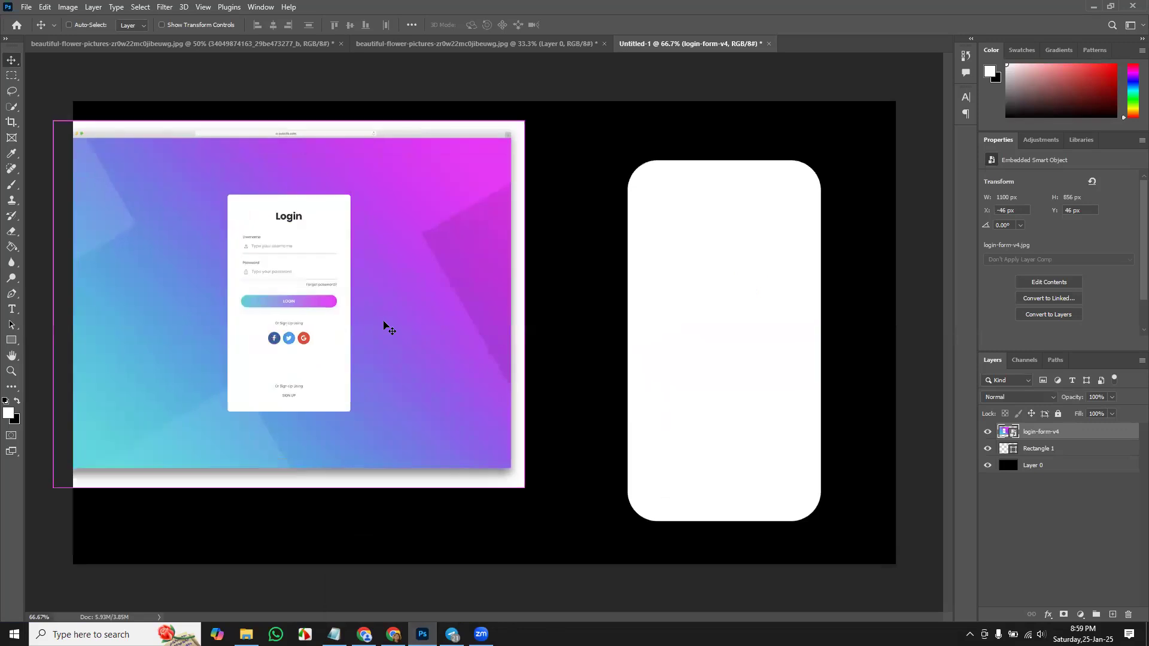
{"action": "key", "text": "ctrl+plus"}
{"action": "key", "text": "ctrl+plus"}
{"action": "left_click_drag", "start_coordinate": [262, 237], "coordinate": [690, 365]}
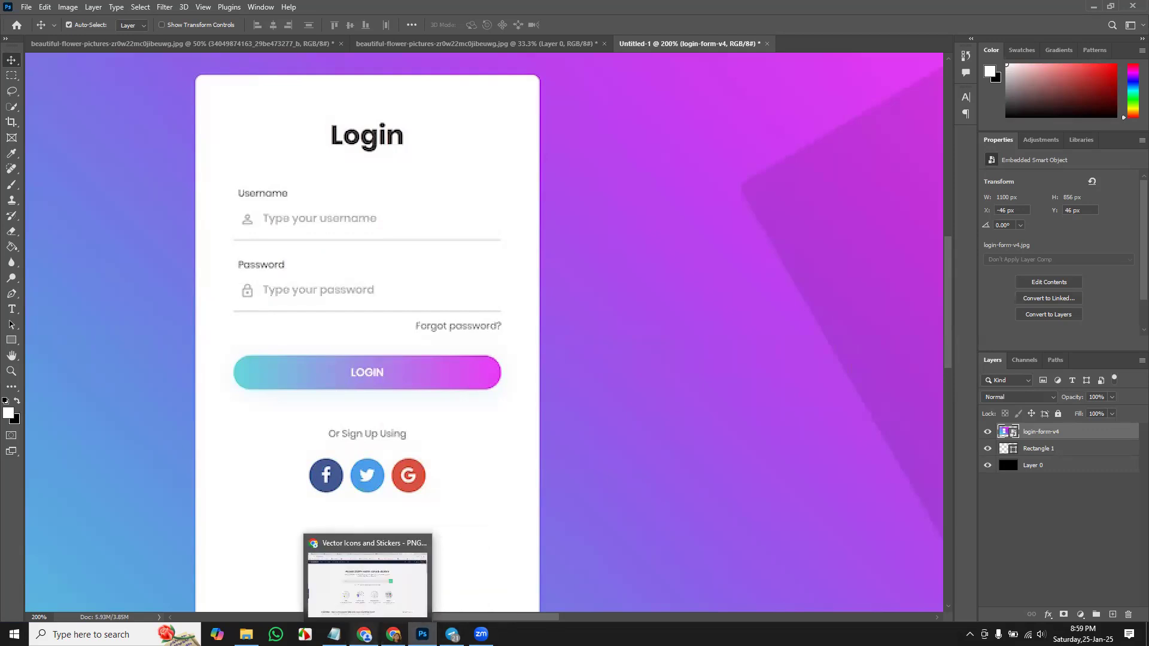
- Search Flaticon for "user icon", look over the matching icons, and return to the reference form in Photoshop
{"action": "left_click", "coordinate": [368, 575]}
{"action": "type", "text": "user icon"}
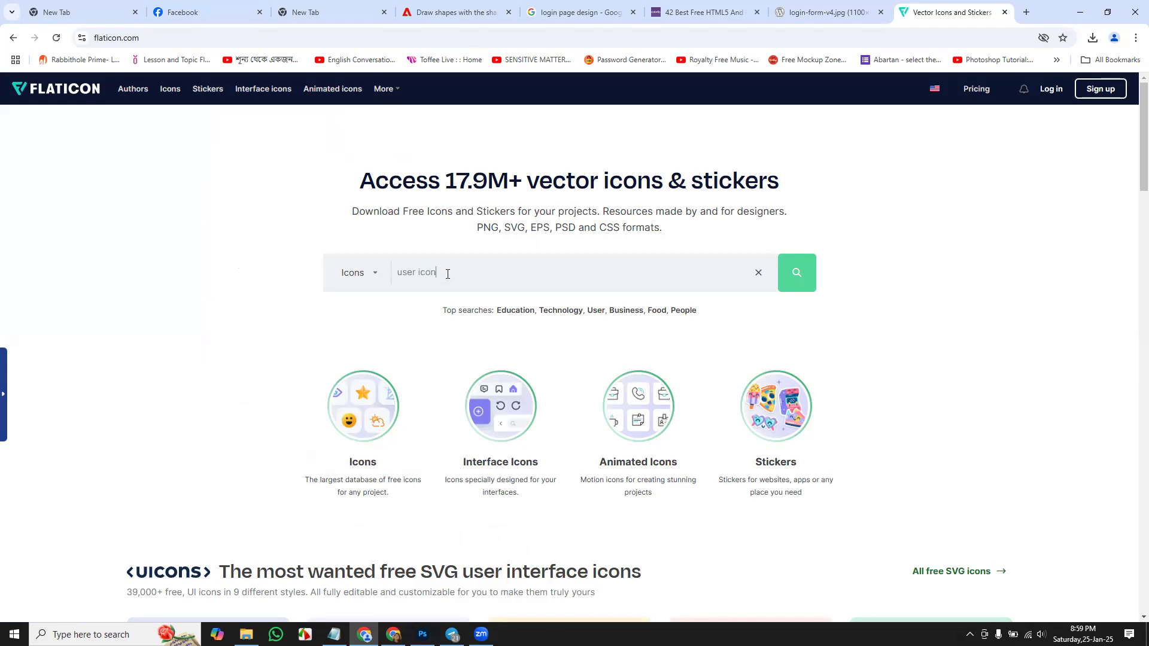
{"action": "key", "text": "Return"}
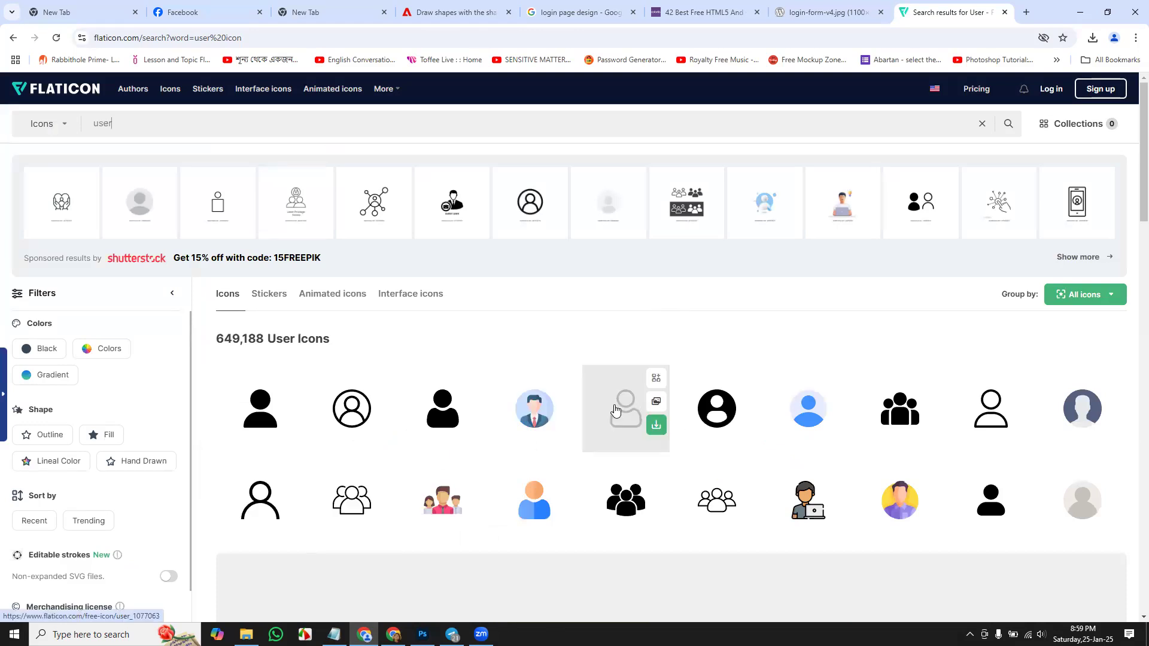
{"action": "mouse_move", "coordinate": [481, 634]}
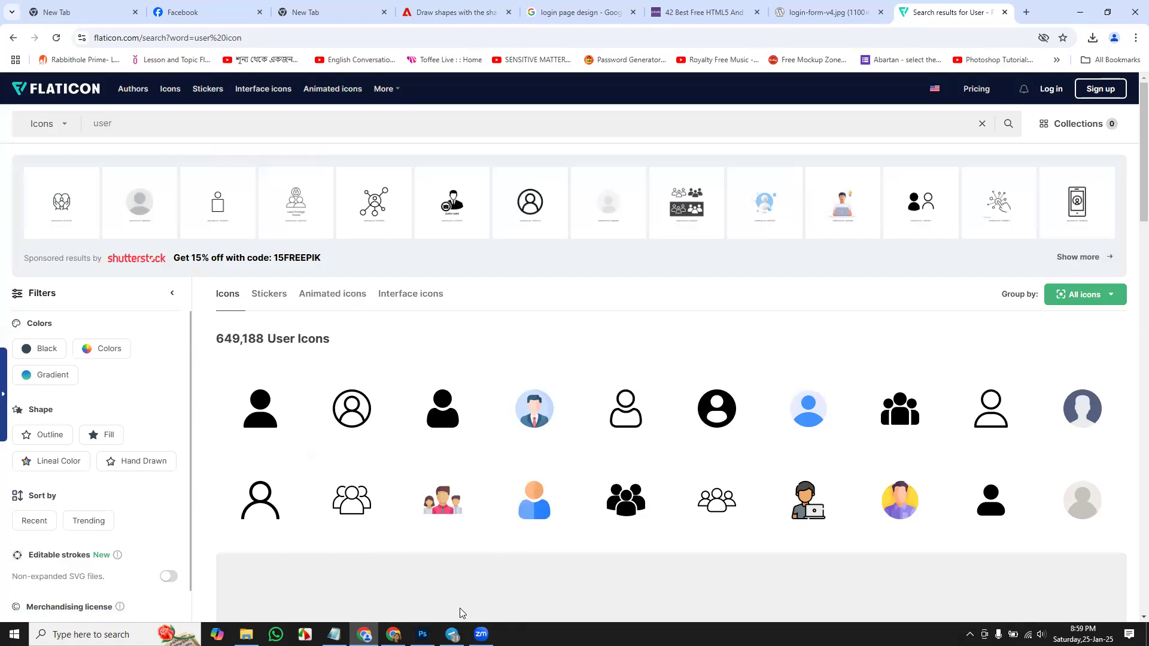
{"action": "left_click", "coordinate": [422, 634]}
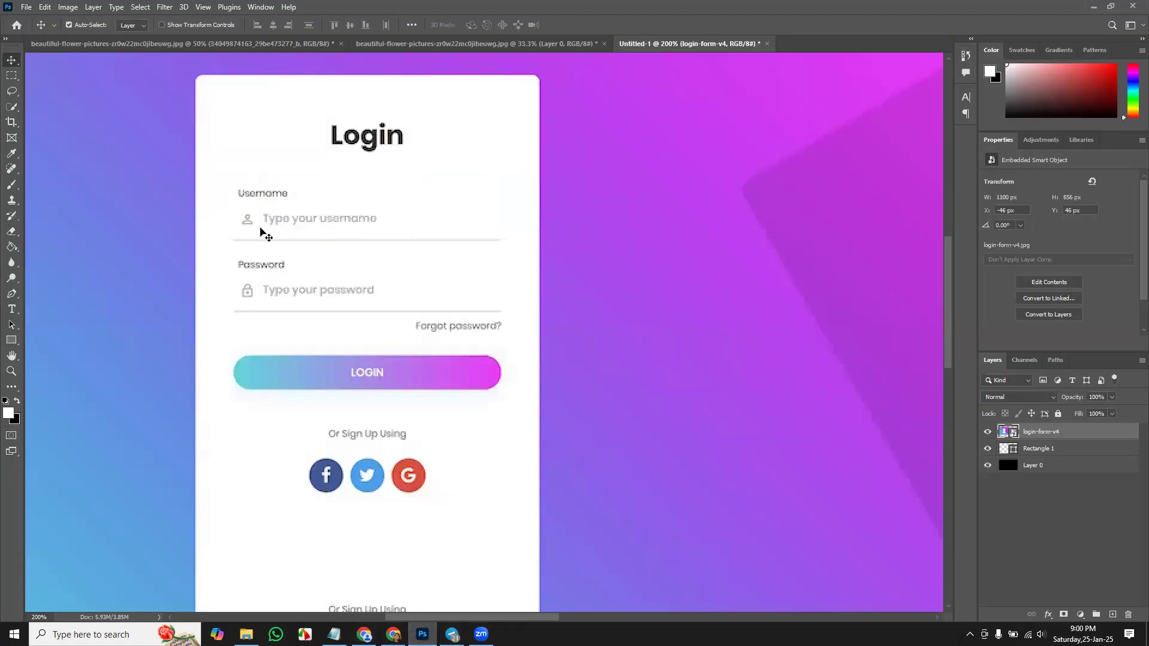